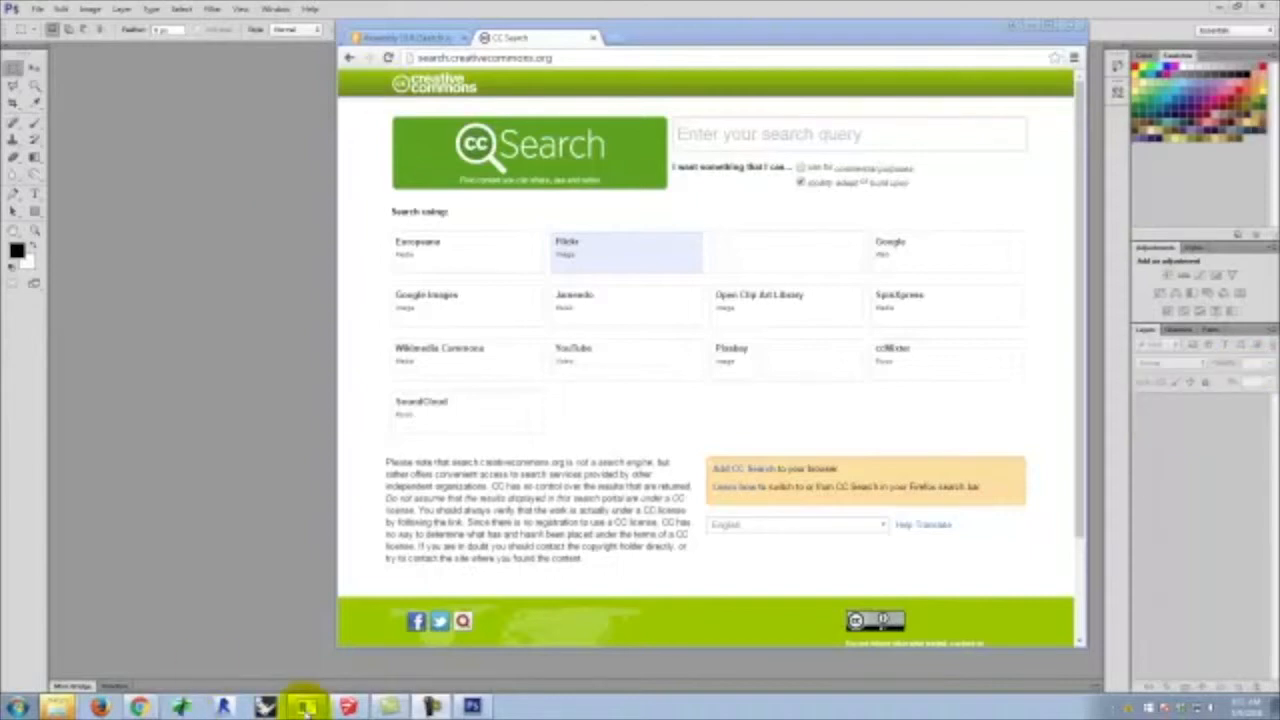
Switch to SketchUp and draw a small rectangle on the ground in front of the house's raised porch
{"action": "left_click", "coordinate": [348, 708]}
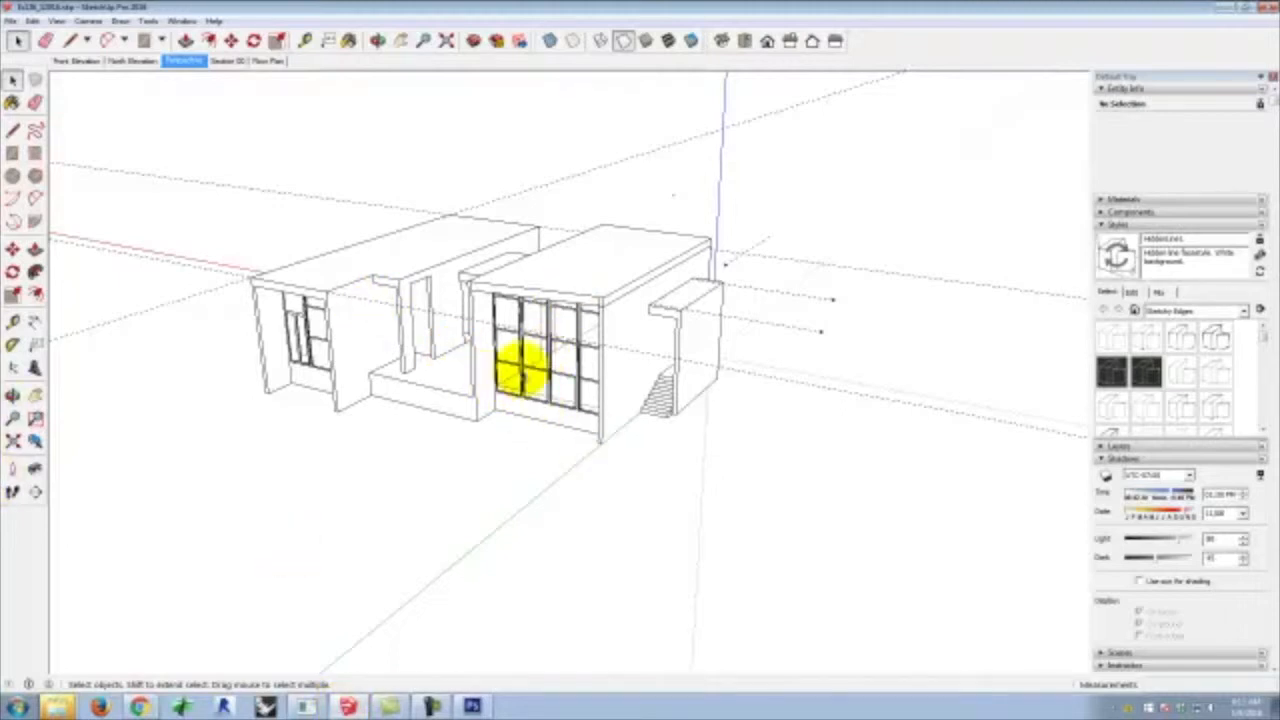
{"action": "scroll", "coordinate": [726, 313], "scroll_direction": "down", "scroll_amount": 1}
{"action": "scroll", "coordinate": [507, 435], "scroll_direction": "up", "scroll_amount": 2}
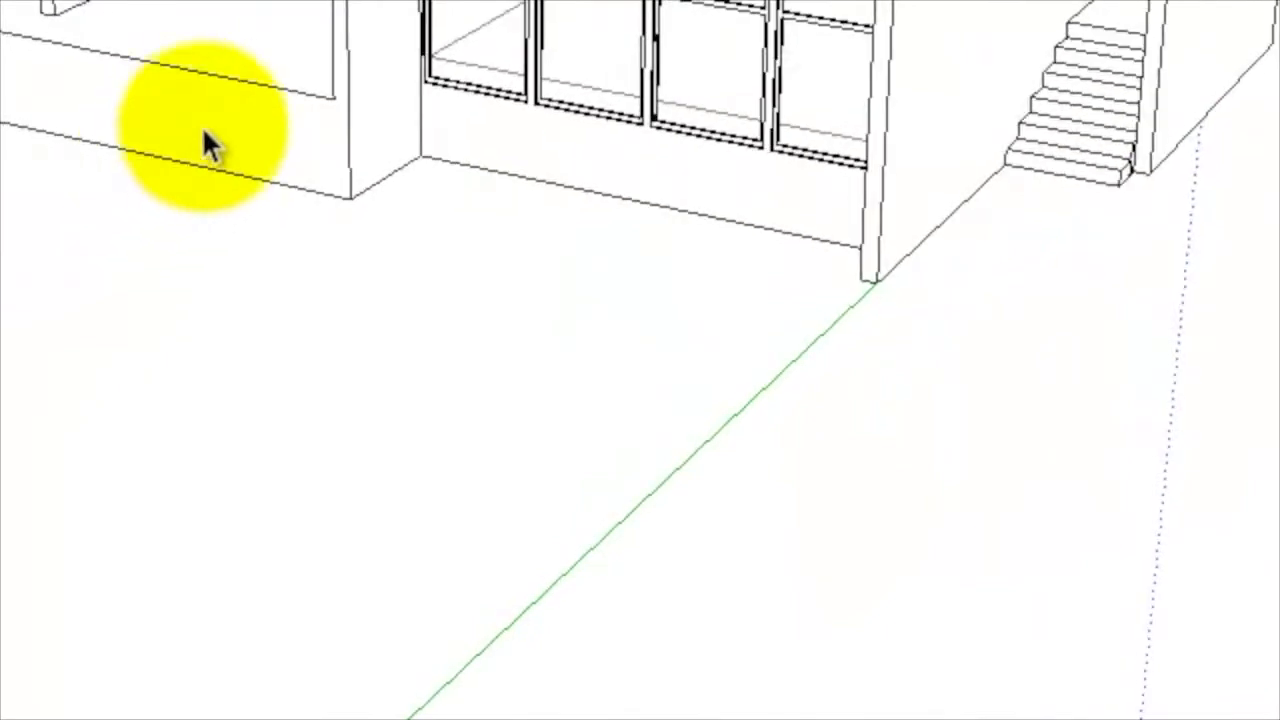
{"action": "left_click_drag", "start_coordinate": [205, 484], "coordinate": [783, 249]}
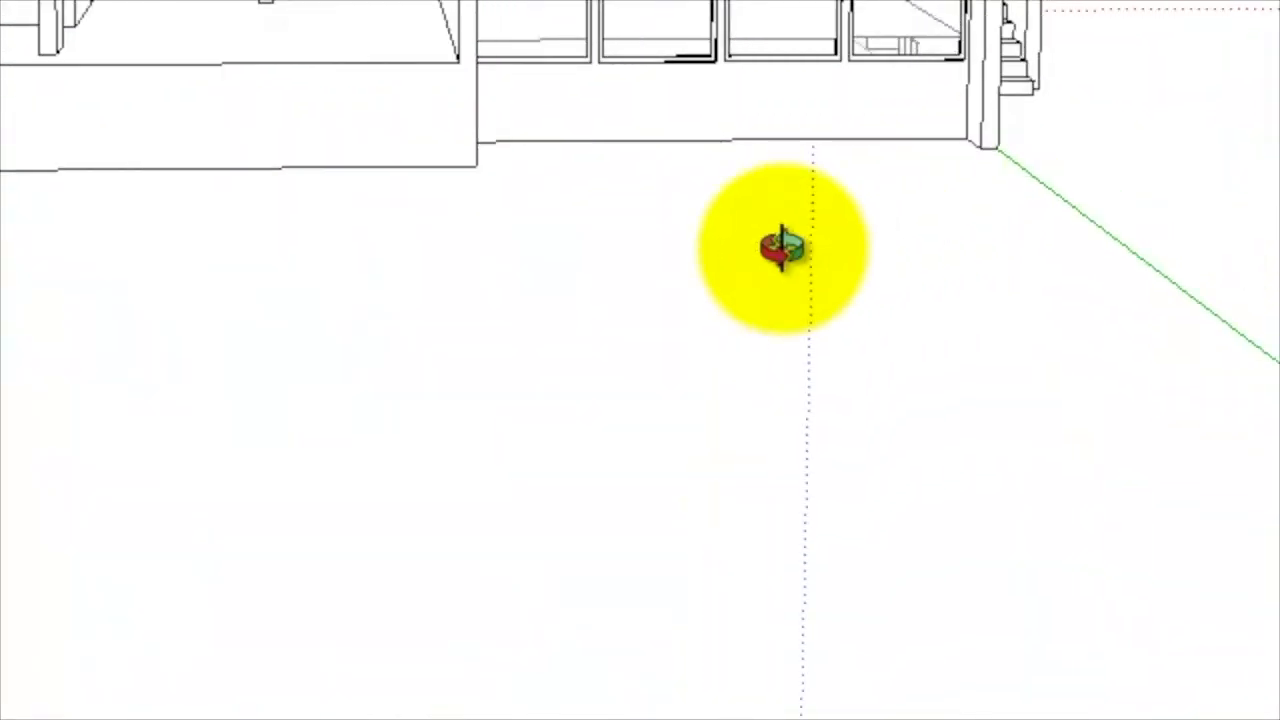
{"action": "left_click_drag", "start_coordinate": [559, 203], "coordinate": [704, 517]}
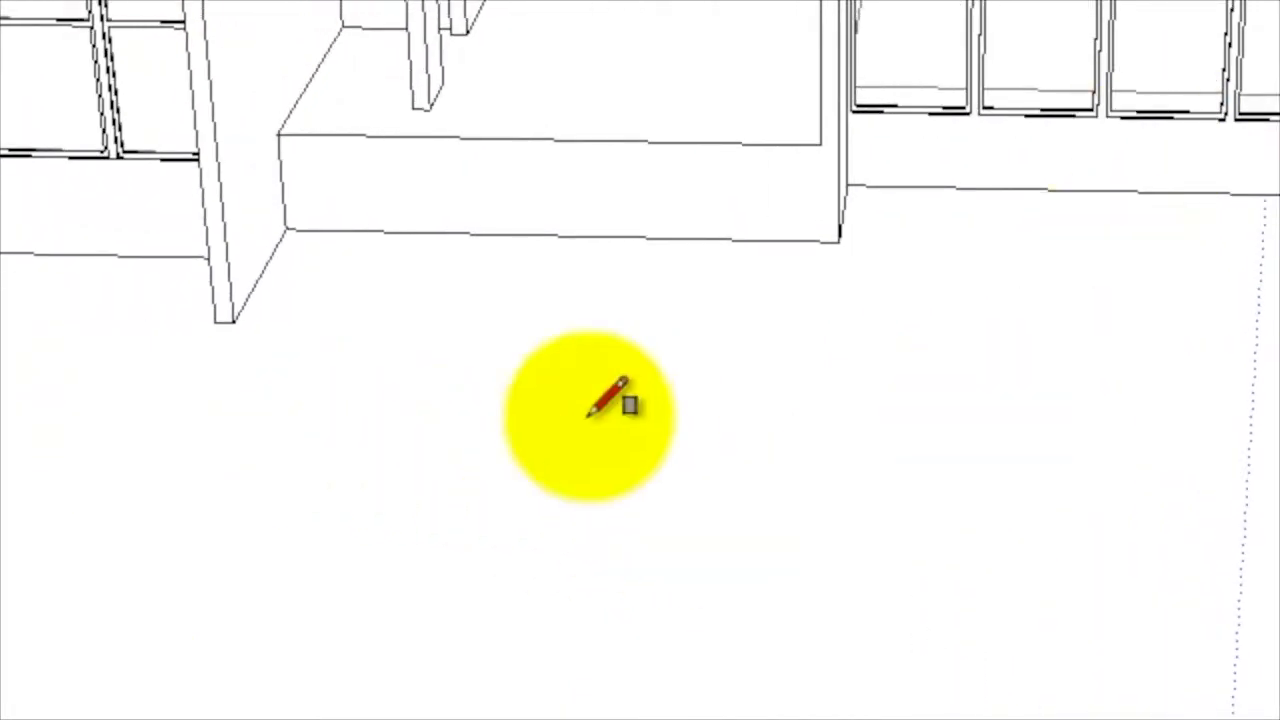
{"action": "left_click", "coordinate": [662, 430]}
{"action": "left_click", "coordinate": [772, 531]}
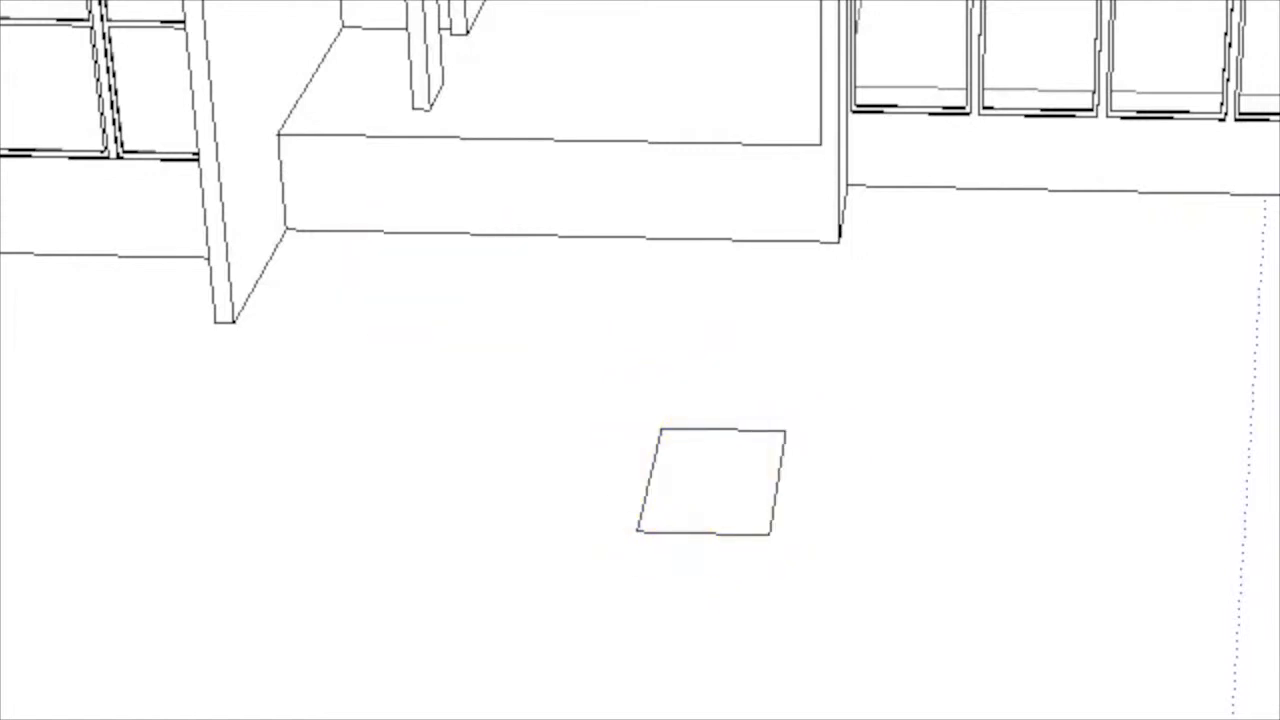
Push/Pull the ground rectangle up to the level of the porch floor
{"action": "key", "text": "p"}
{"action": "left_click", "coordinate": [729, 474]}
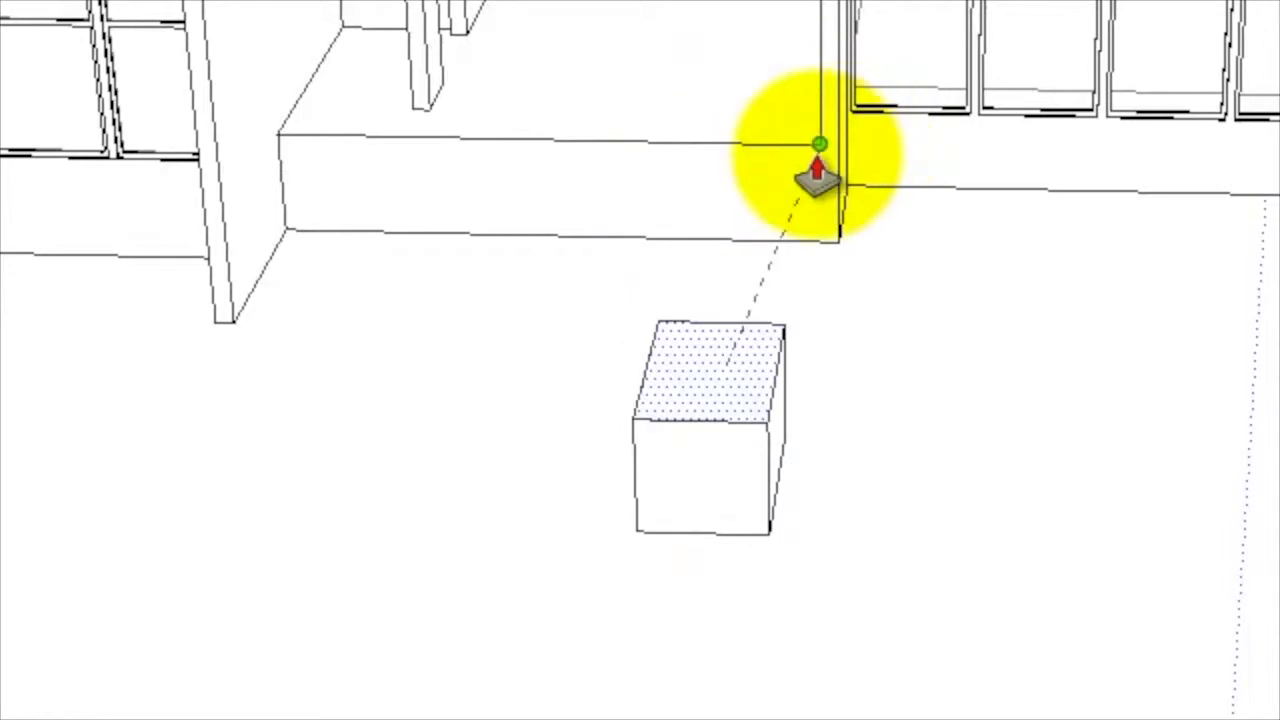
{"action": "left_click", "coordinate": [812, 176]}
Raise the top face of the box in front of the porch by another 4 feet
{"action": "mouse_move", "coordinate": [1210, 462]}
{"action": "left_mouse_down"}
{"action": "mouse_move", "coordinate": [849, 51]}
{"action": "mouse_move", "coordinate": [594, 58]}
{"action": "mouse_move", "coordinate": [463, 43]}
{"action": "mouse_move", "coordinate": [546, 266]}
{"action": "mouse_move", "coordinate": [531, 494]}
{"action": "left_mouse_up"}
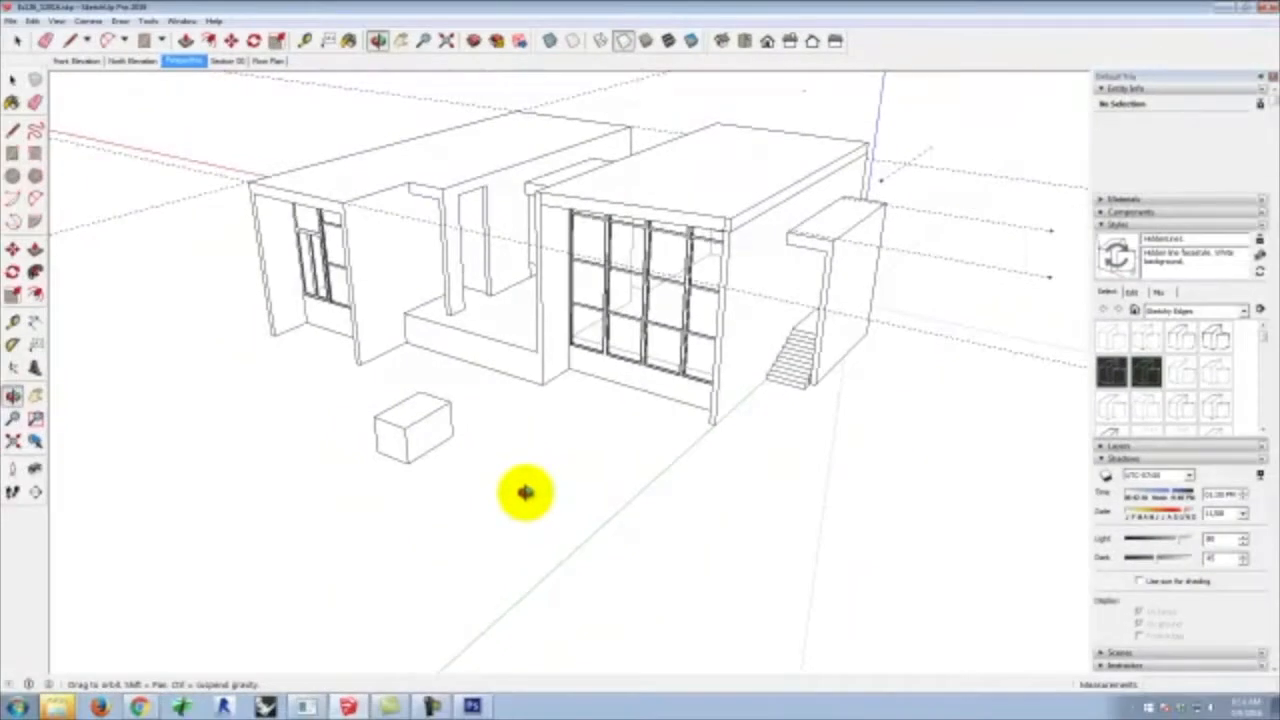
{"action": "scroll", "coordinate": [526, 493], "scroll_direction": "down", "scroll_amount": 2}
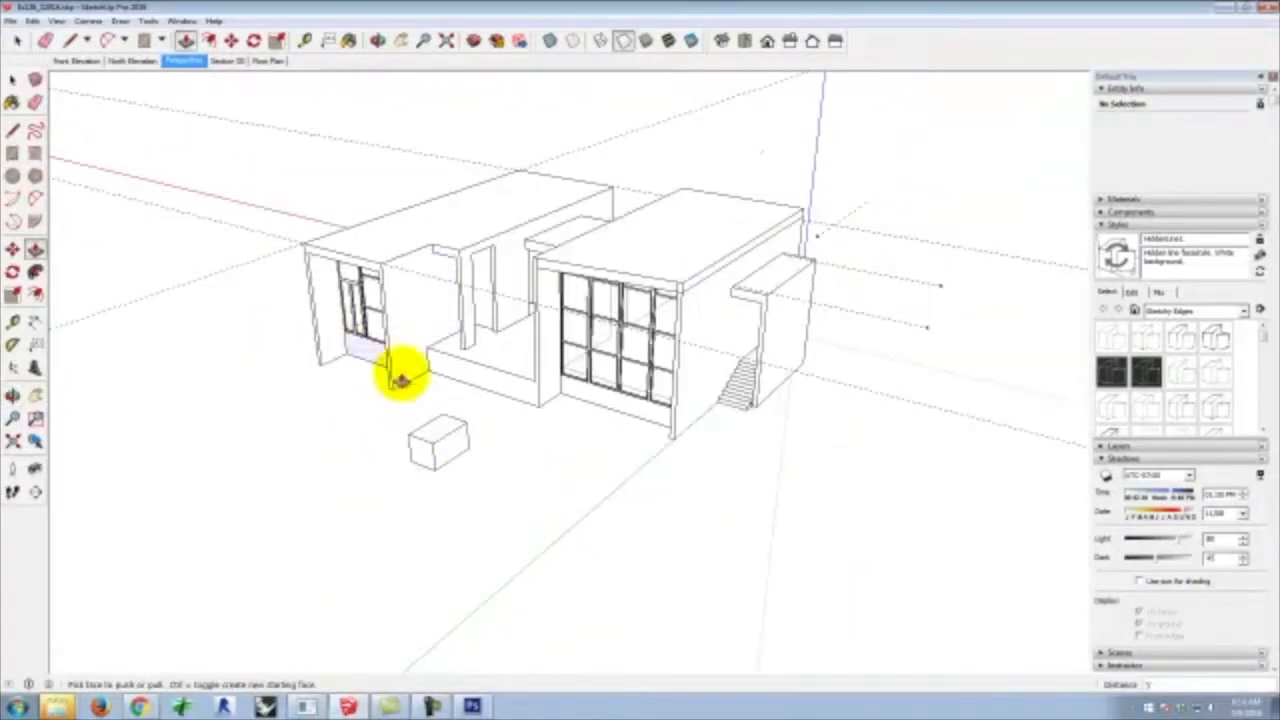
{"action": "left_click", "coordinate": [438, 437]}
{"action": "left_click_drag", "start_coordinate": [438, 437], "coordinate": [435, 418]}
{"action": "type", "text": "4'"}
{"action": "key", "text": "Return"}
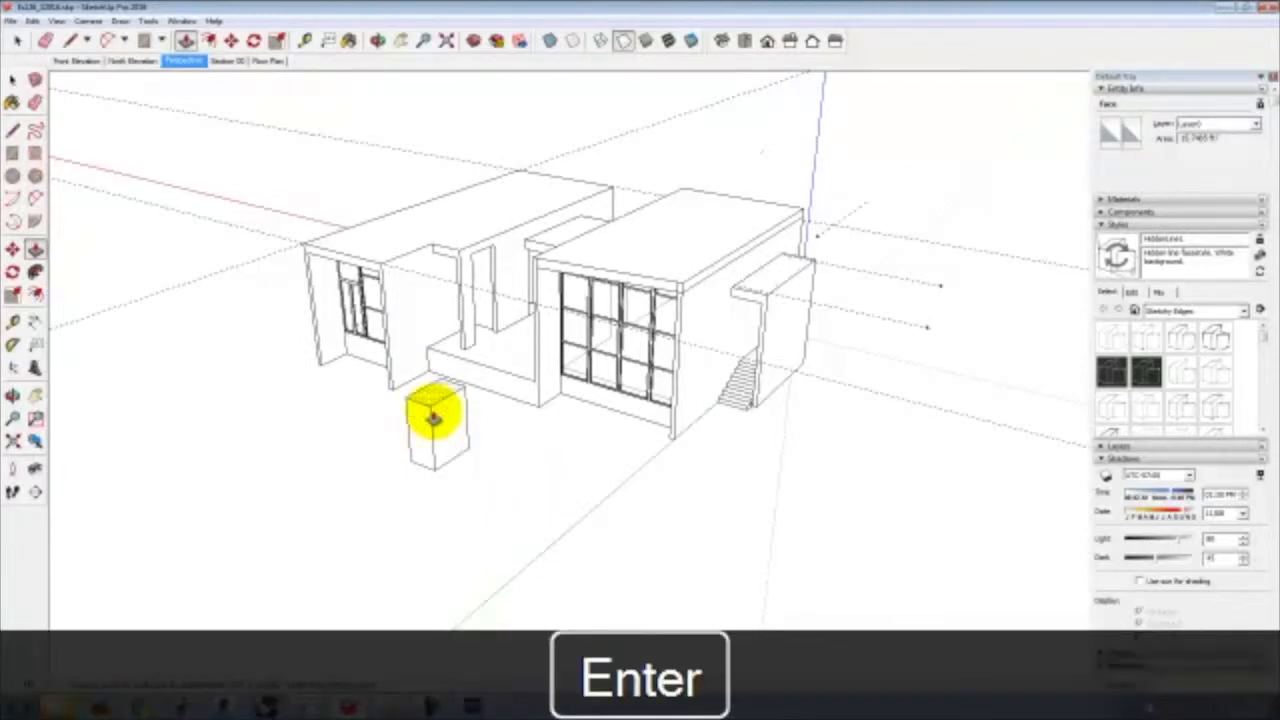
{"action": "left_click_drag", "start_coordinate": [396, 546], "coordinate": [551, 537]}
{"action": "key", "text": "p"}
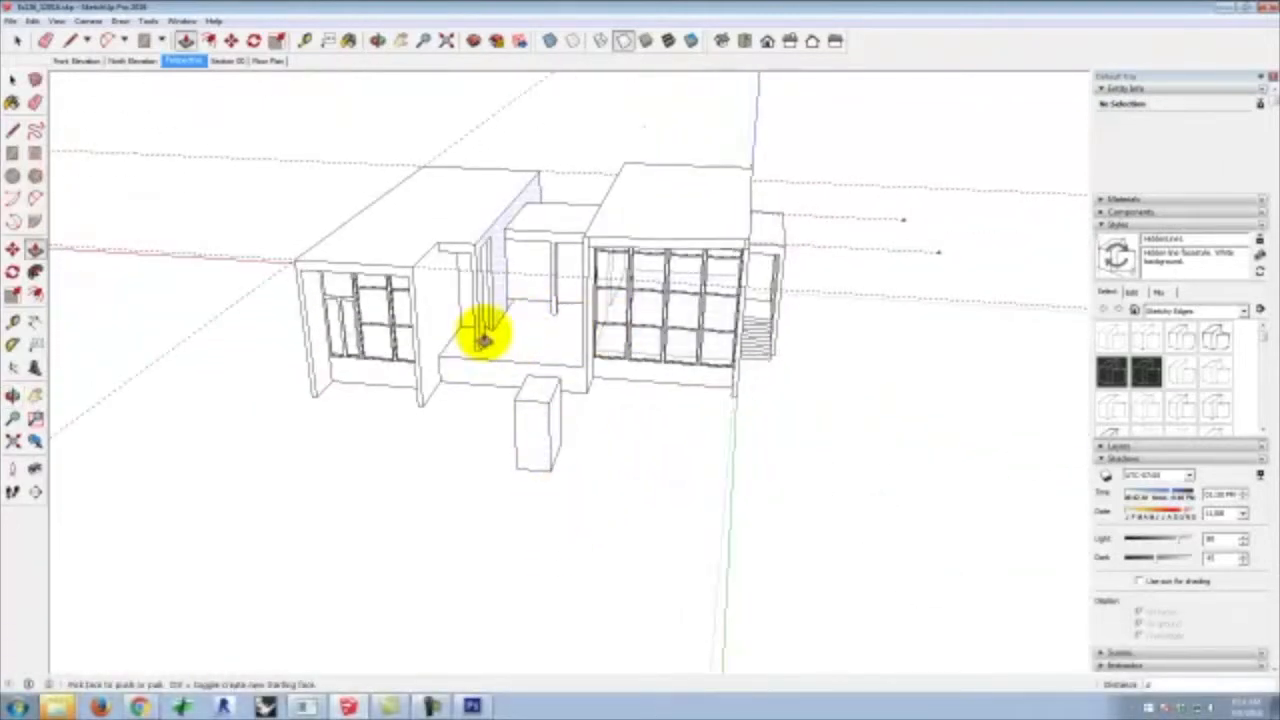
{"action": "left_click", "coordinate": [484, 338]}
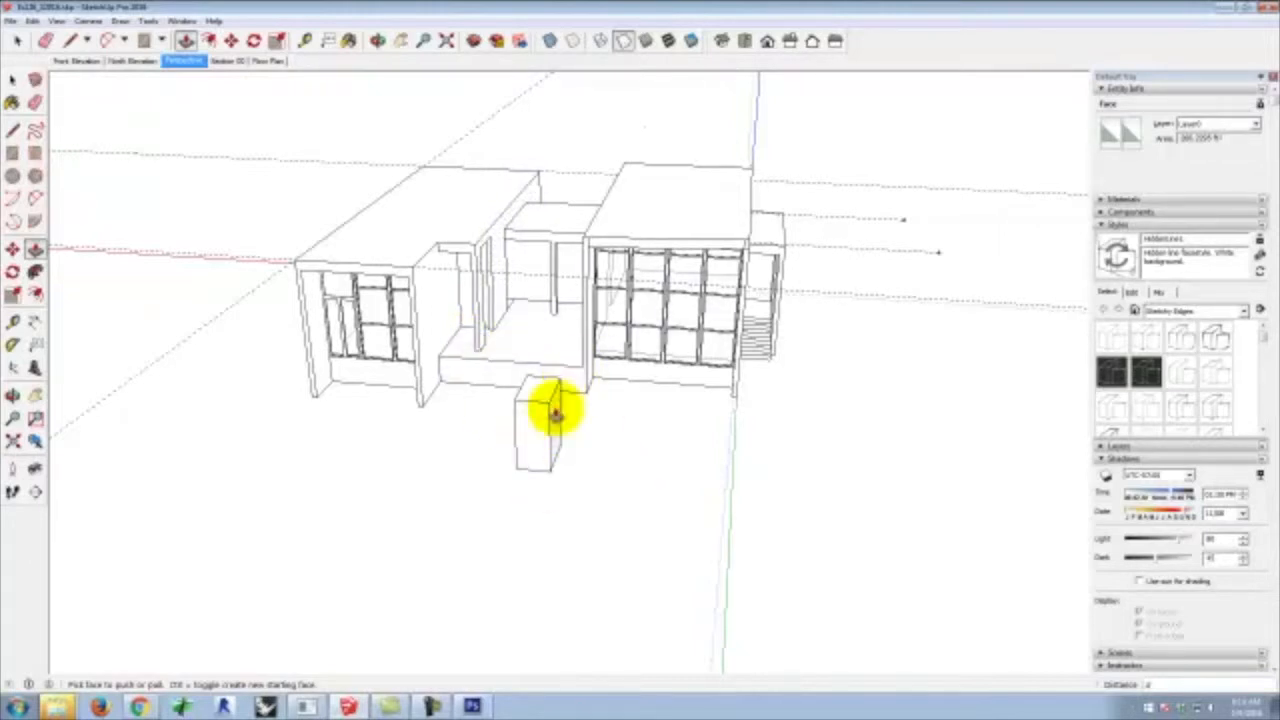
{"action": "left_click_drag", "start_coordinate": [611, 429], "coordinate": [486, 486]}
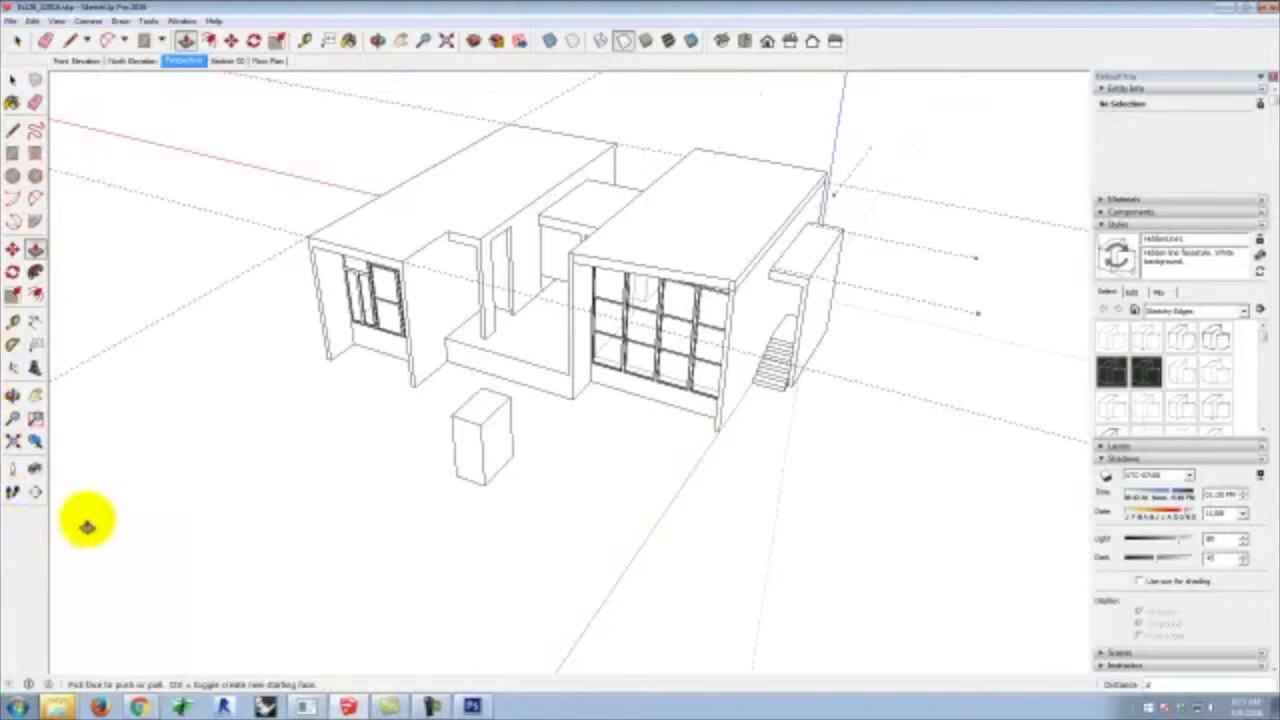
Check in the list of toolbars that the Large Tool Set is enabled
{"action": "left_click", "coordinate": [183, 21]}
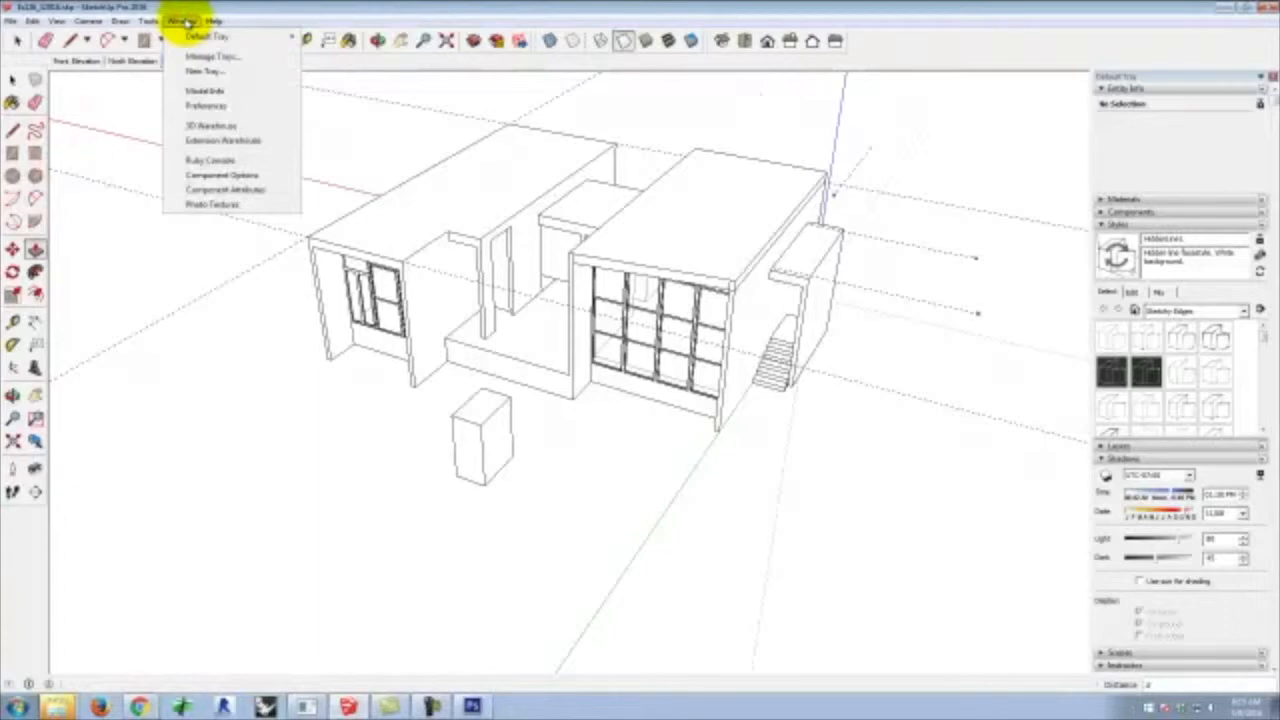
{"action": "mouse_move", "coordinate": [150, 24]}
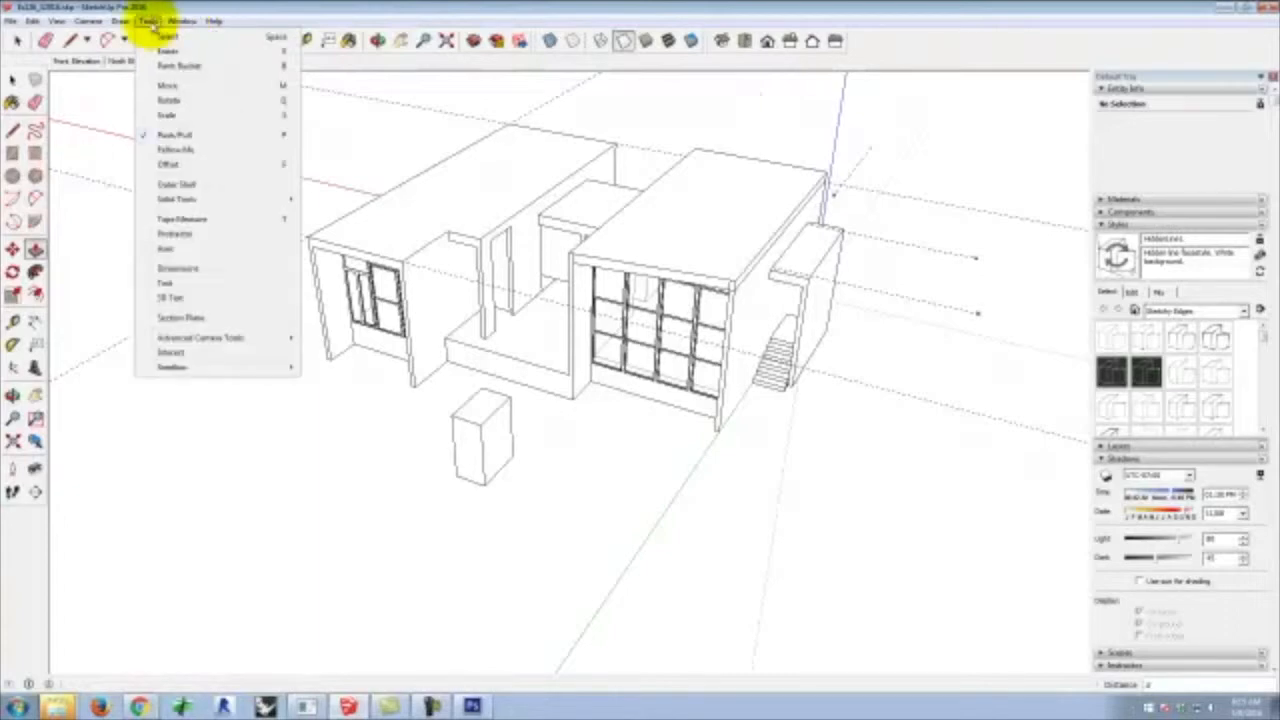
{"action": "mouse_move", "coordinate": [57, 22]}
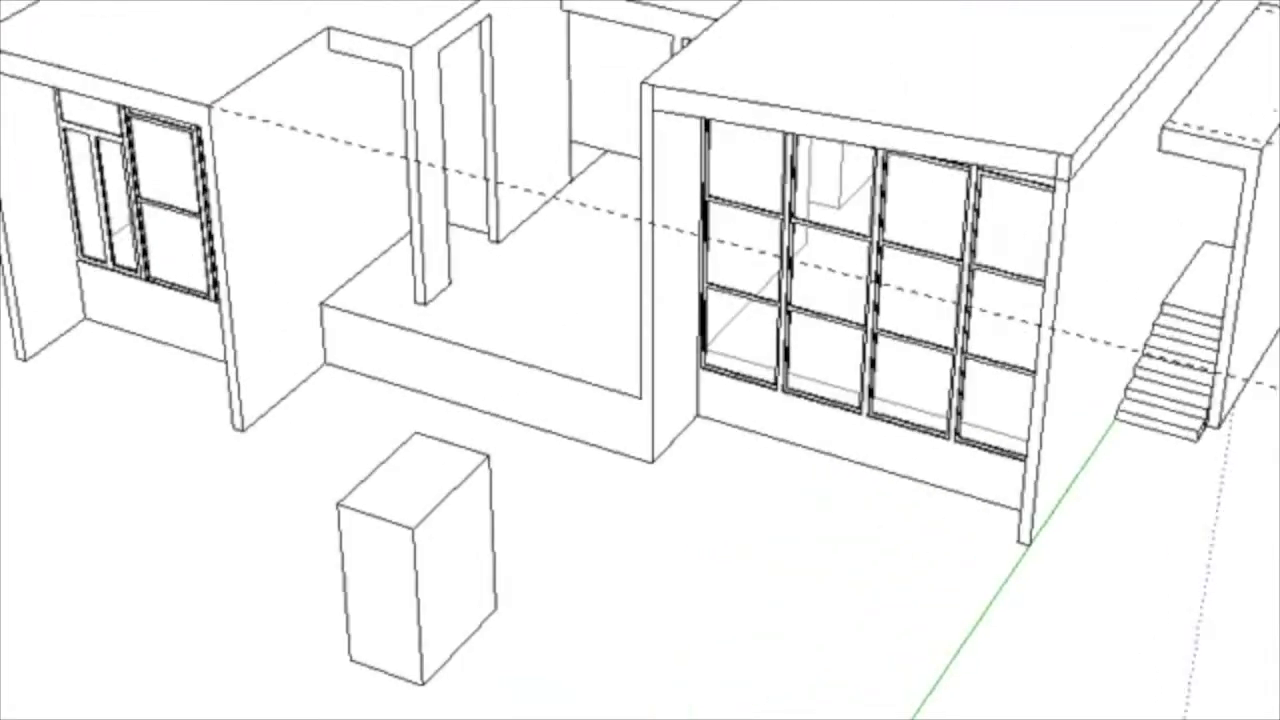
{"action": "left_click", "coordinate": [85, 36]}
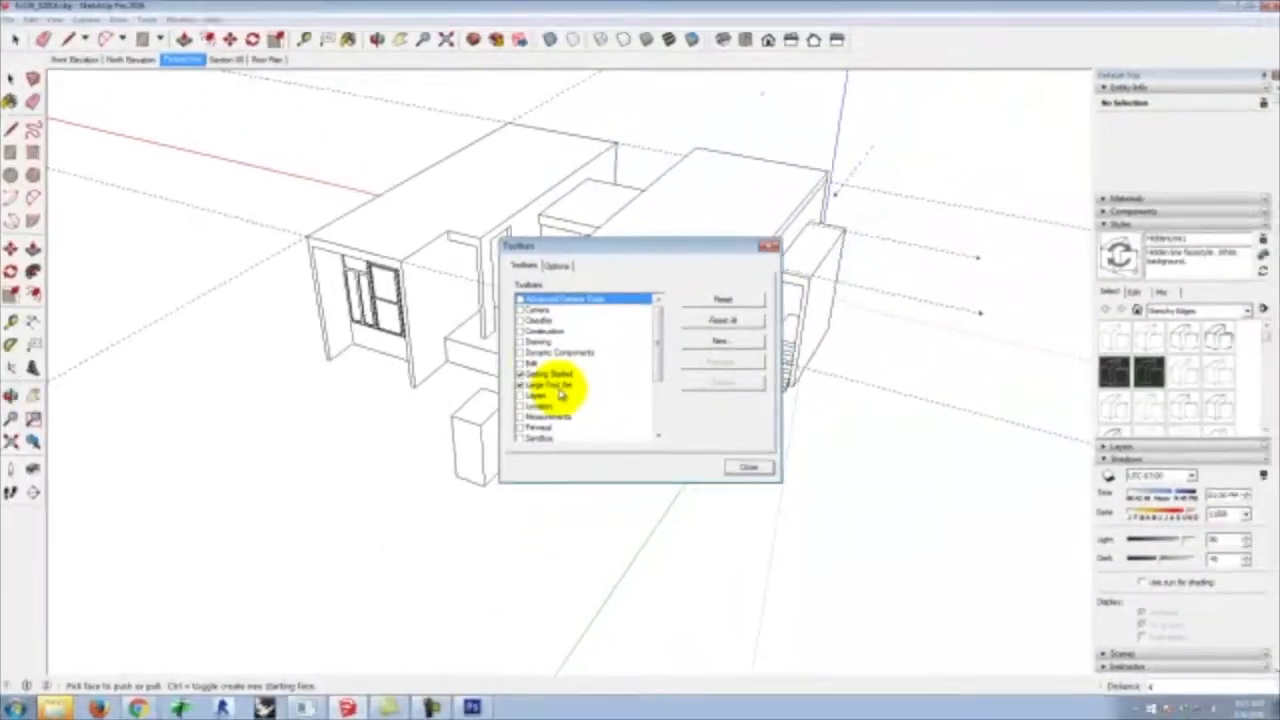
{"action": "left_click", "coordinate": [748, 467]}
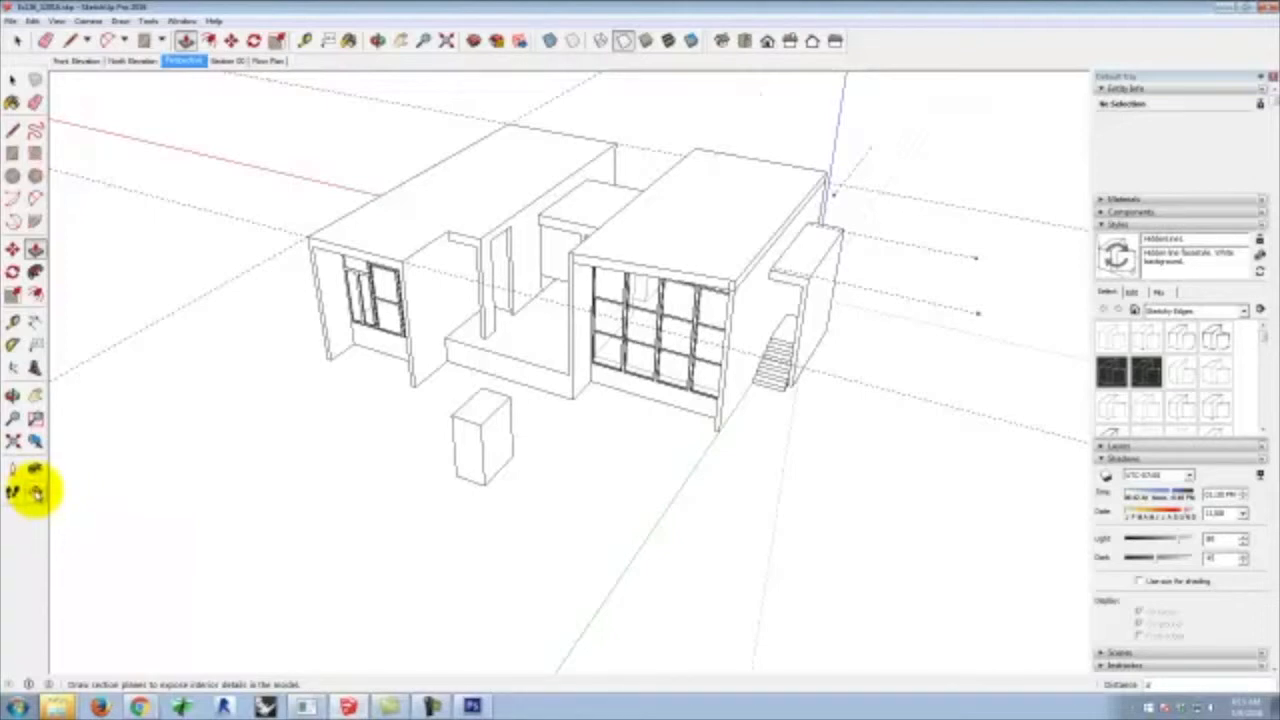
{"action": "left_click", "coordinate": [35, 491]}
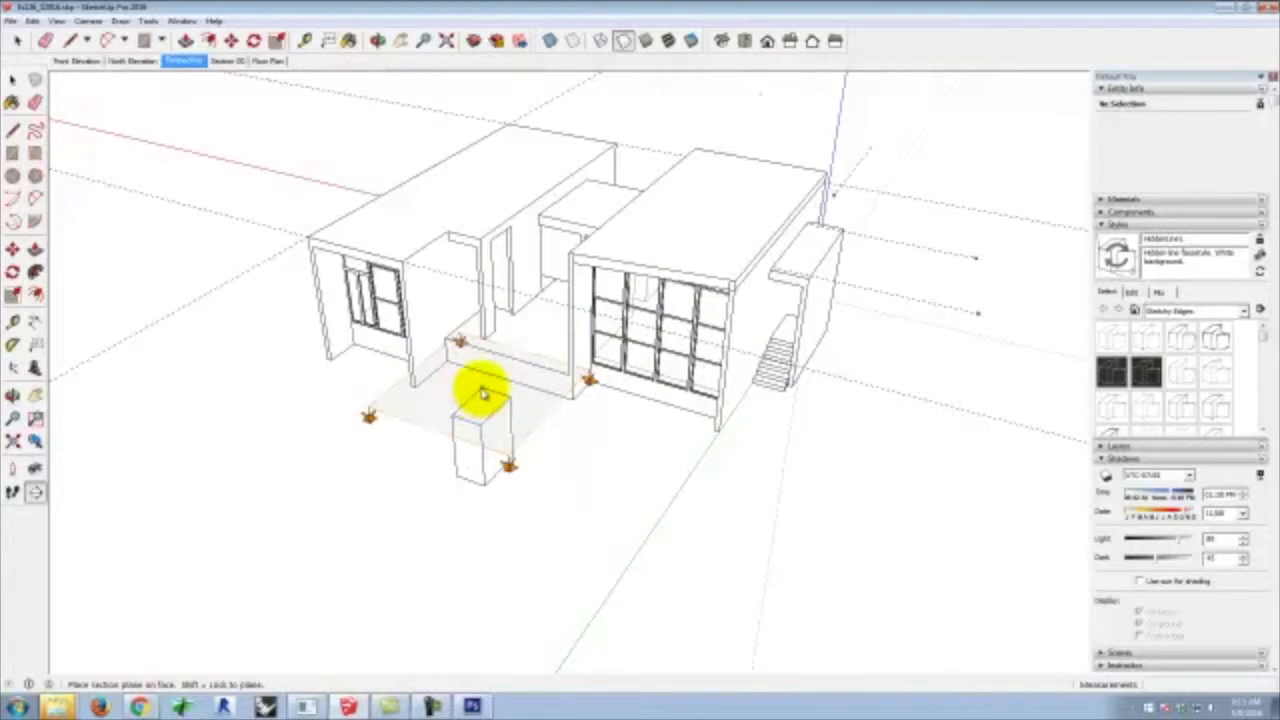
{"action": "left_click", "coordinate": [482, 393]}
{"action": "key", "text": "p"}
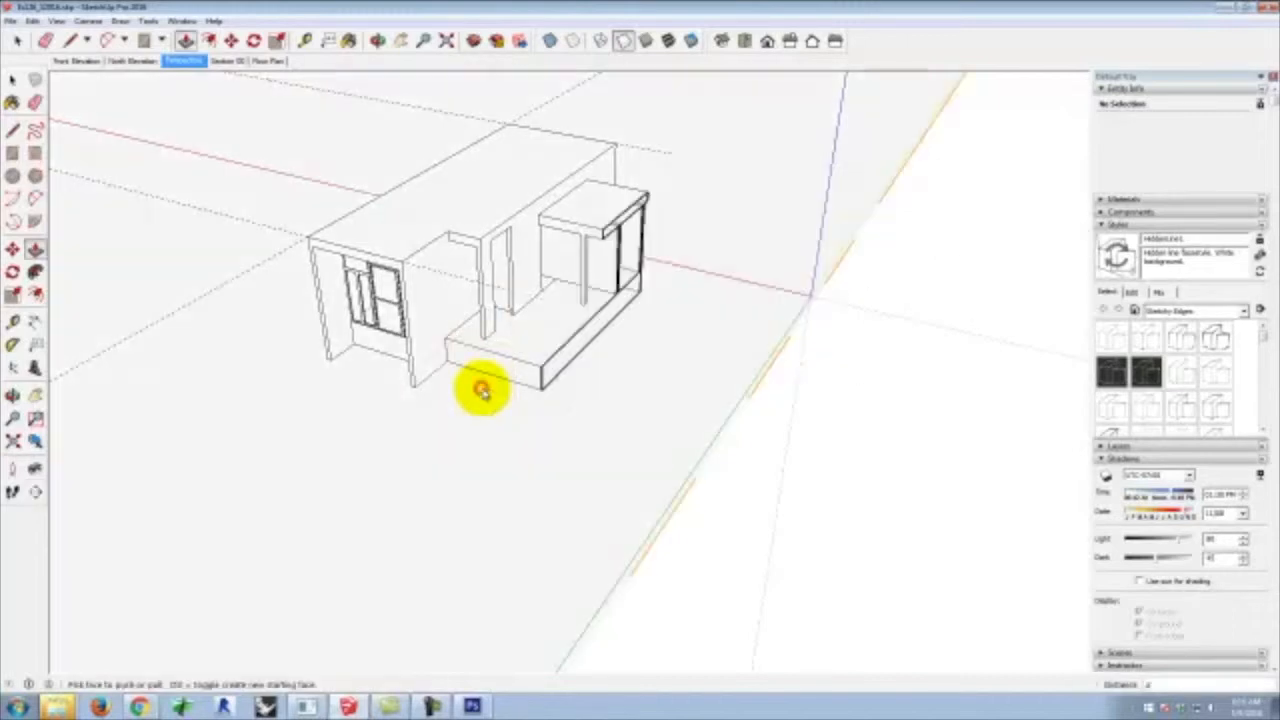
{"action": "key", "text": "ctrl+z"}
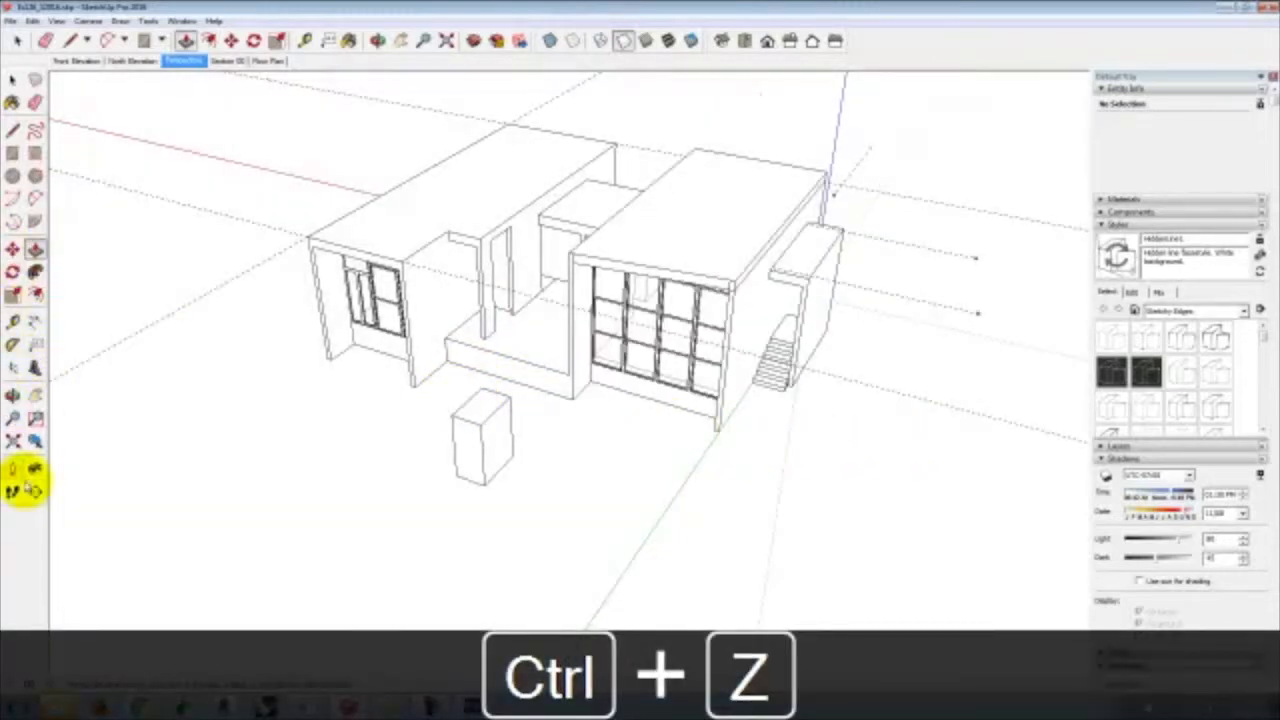
Place a horizontal section plane on the top face of the box to cut through the house
{"action": "left_click", "coordinate": [35, 493]}
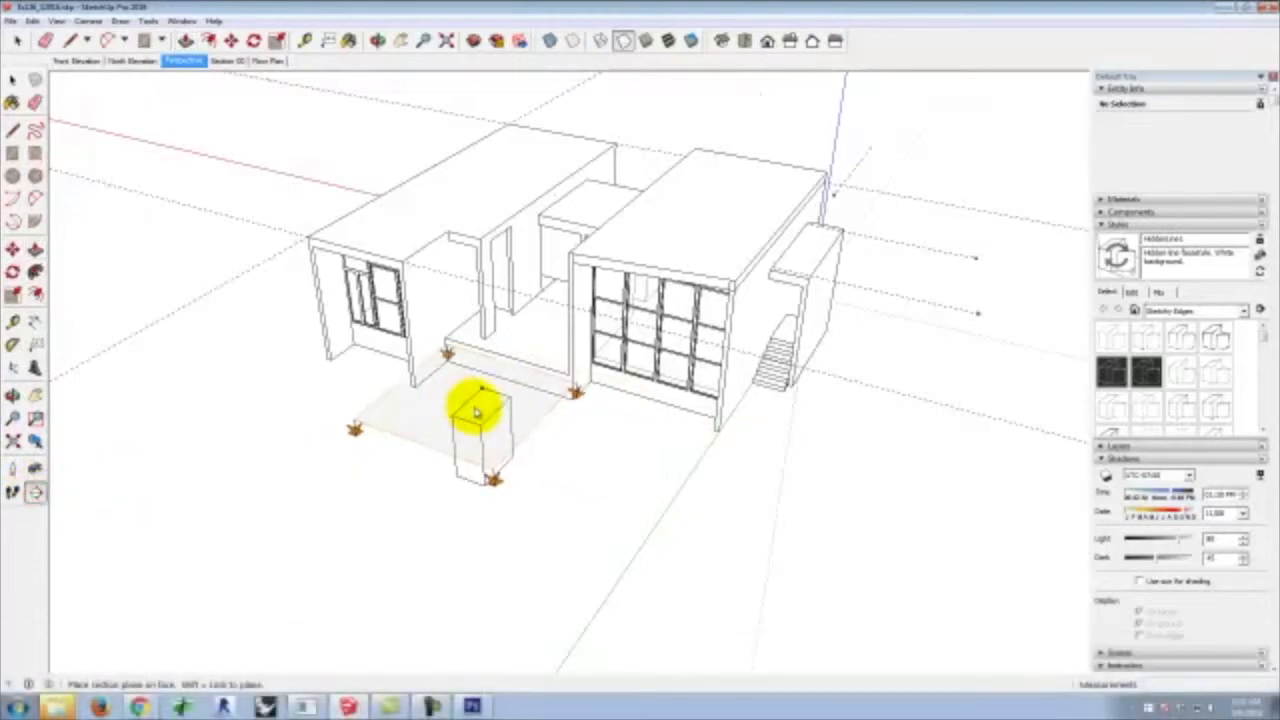
{"action": "left_click", "coordinate": [476, 410]}
{"action": "key", "text": "p"}
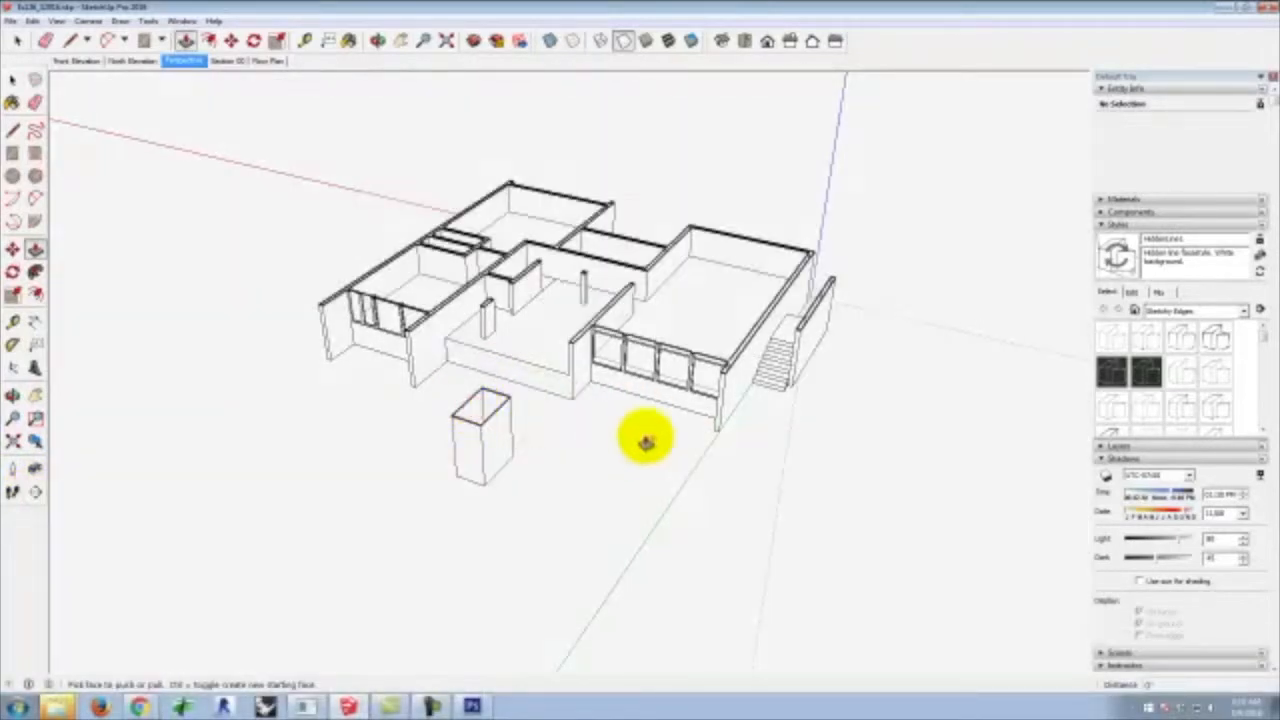
Show the sectioned house in the standard Top view with parallel projection
{"action": "key", "text": "o"}
{"action": "left_click_drag", "start_coordinate": [575, 402], "coordinate": [740, 569]}
{"action": "key", "text": "p"}
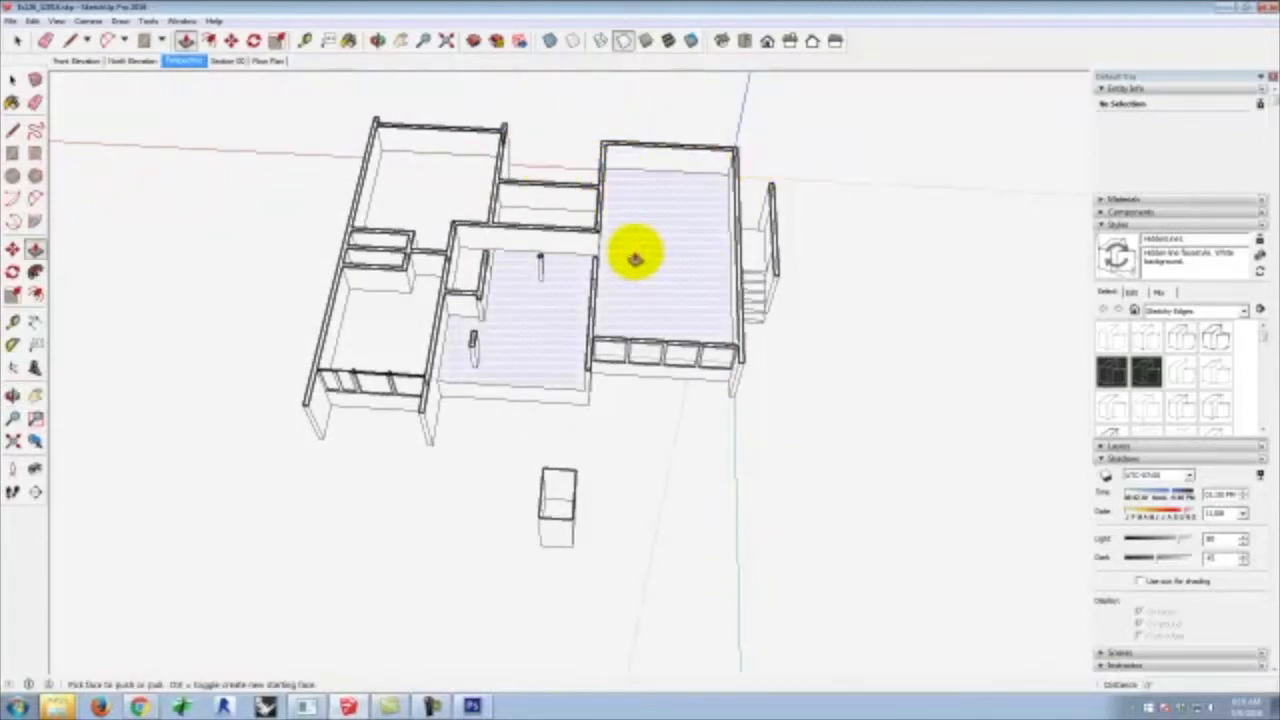
{"action": "left_click", "coordinate": [524, 326]}
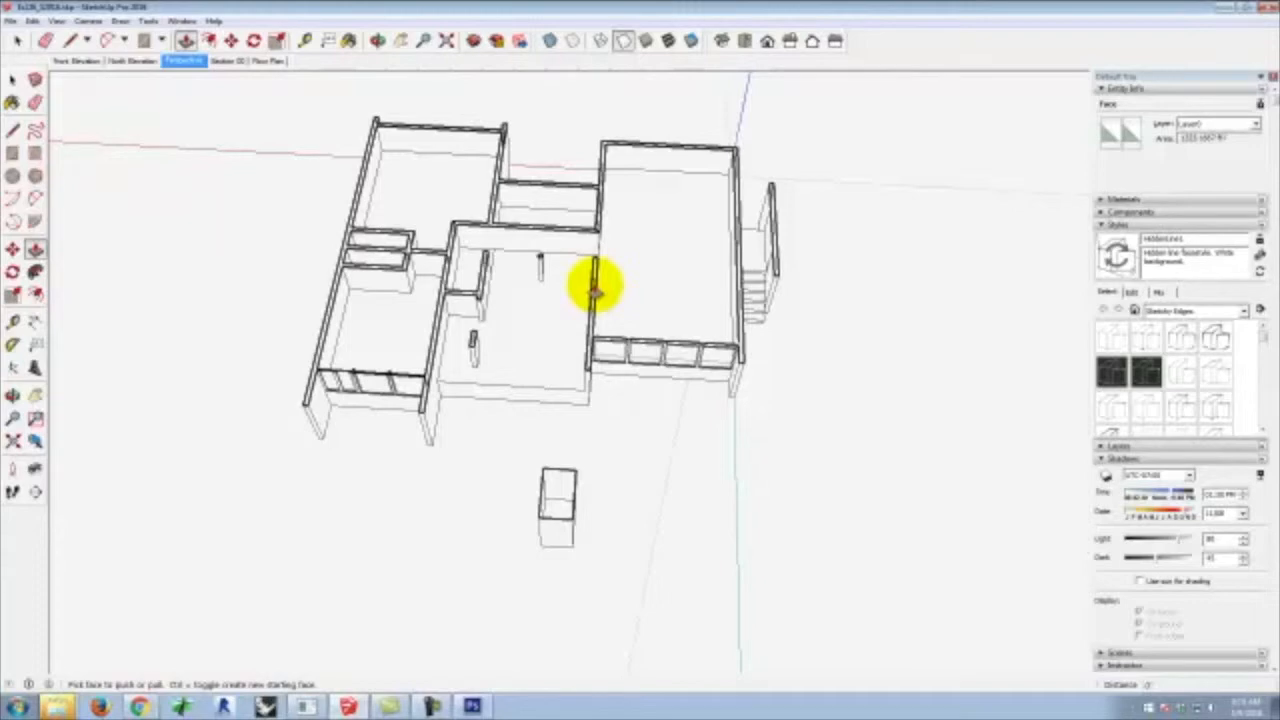
{"action": "left_click", "coordinate": [89, 21]}
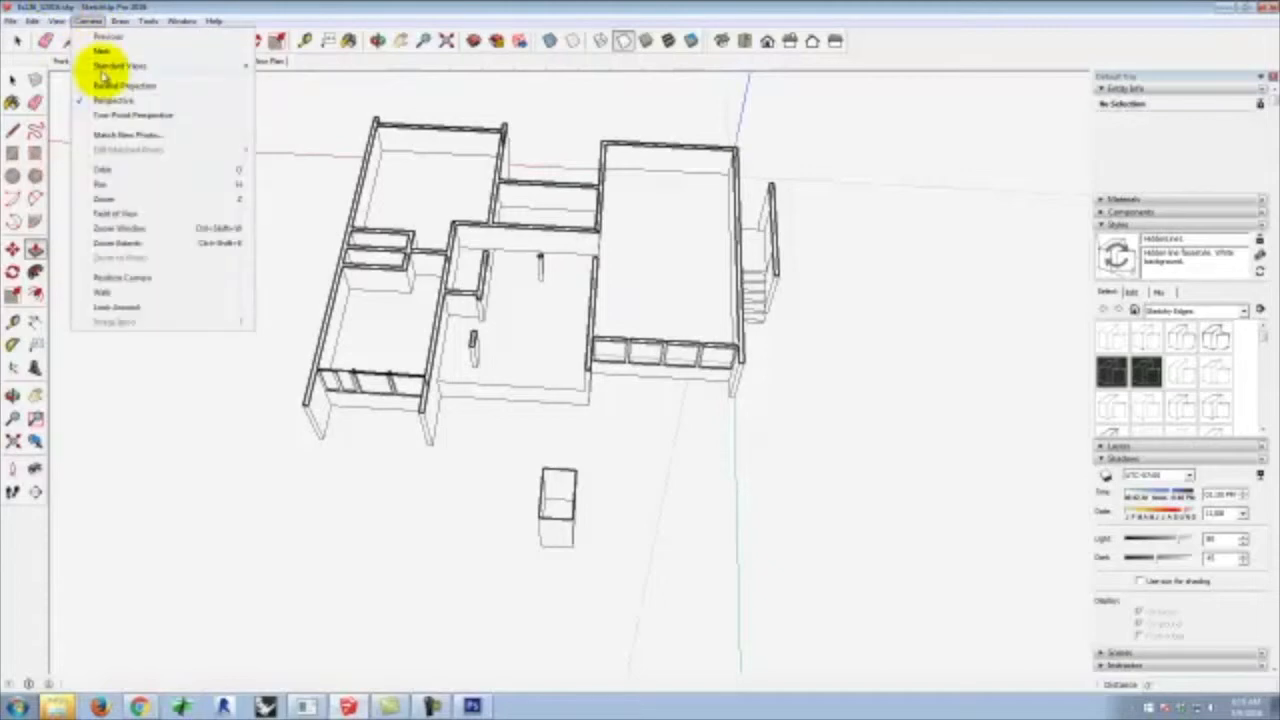
{"action": "mouse_move", "coordinate": [220, 68]}
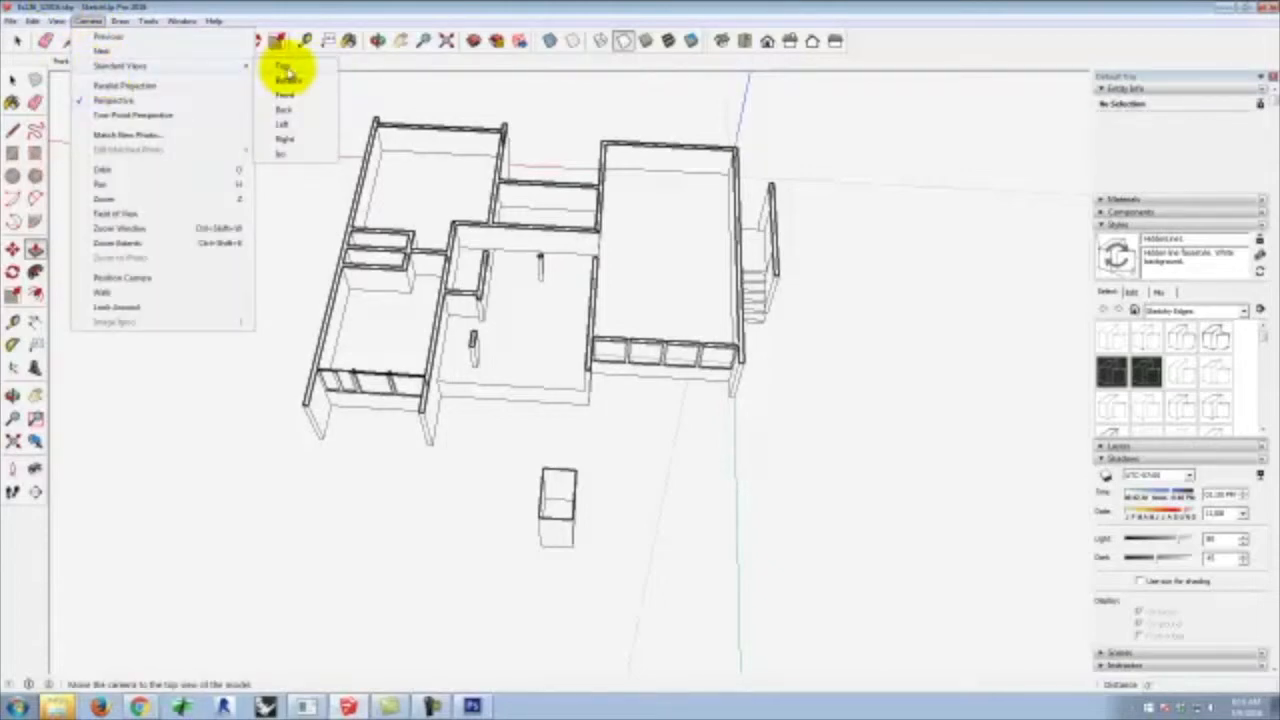
{"action": "left_click", "coordinate": [286, 68]}
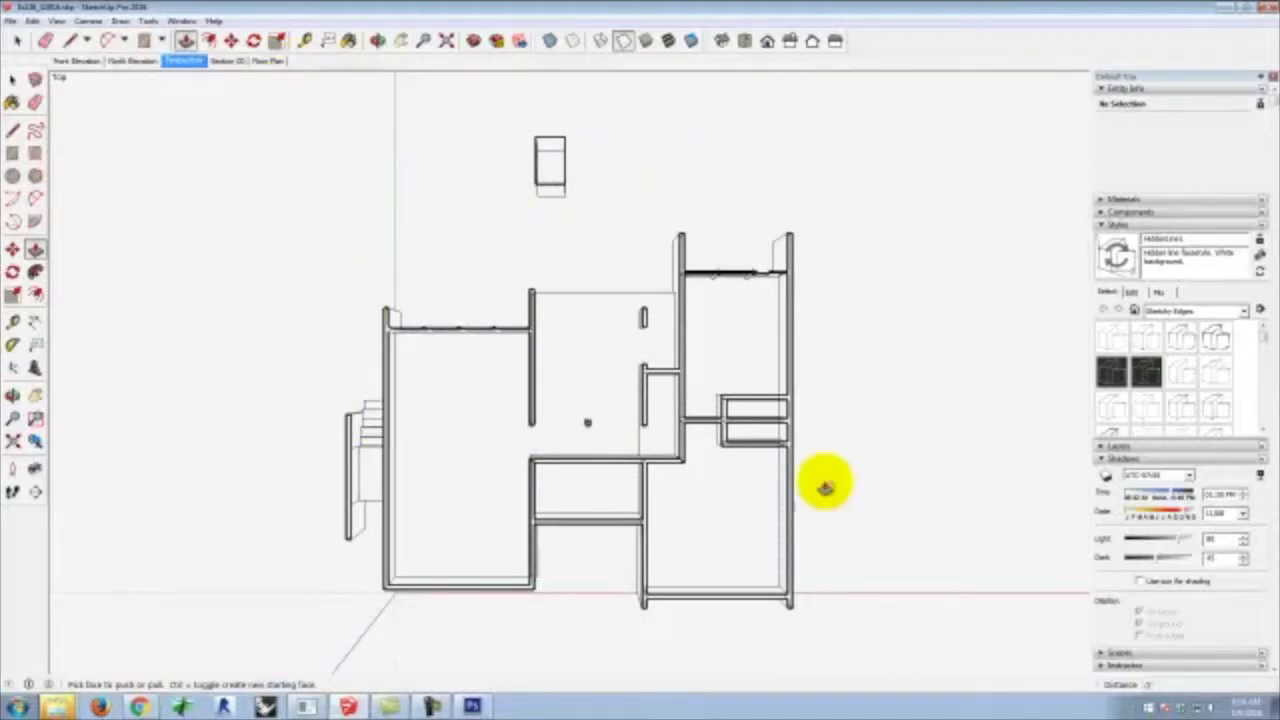
{"action": "left_click", "coordinate": [669, 358]}
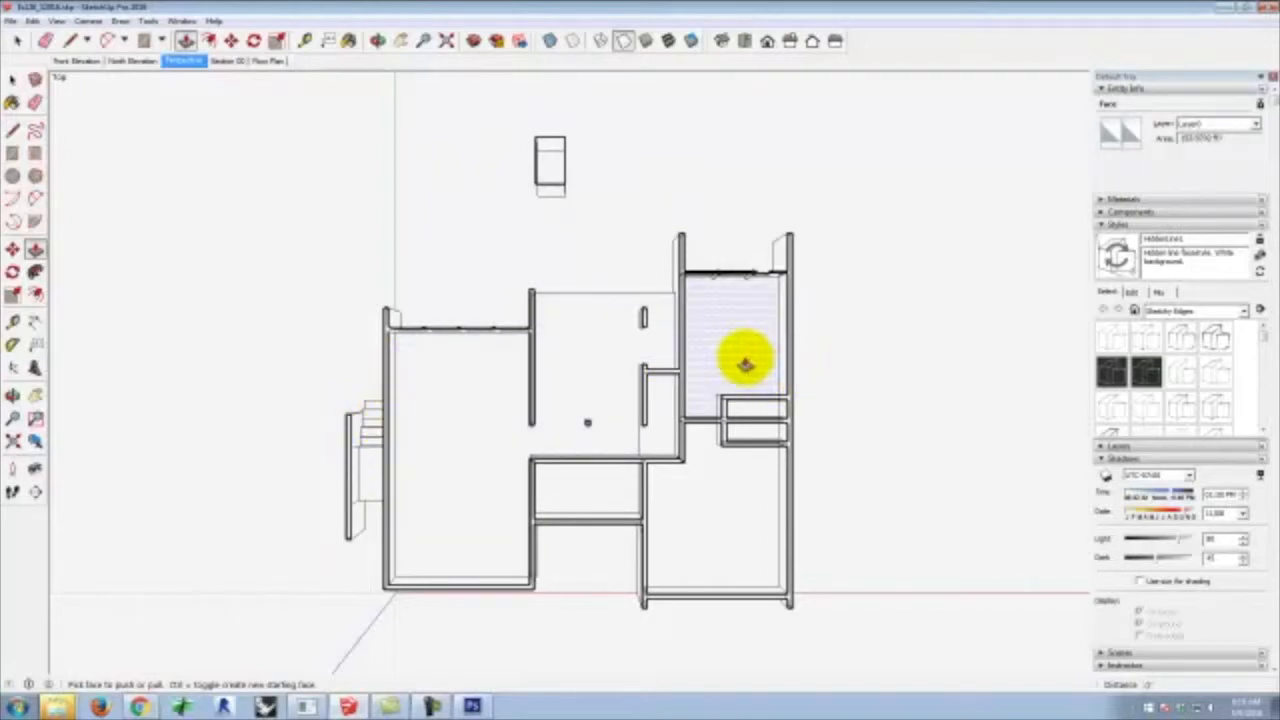
{"action": "left_click", "coordinate": [89, 22]}
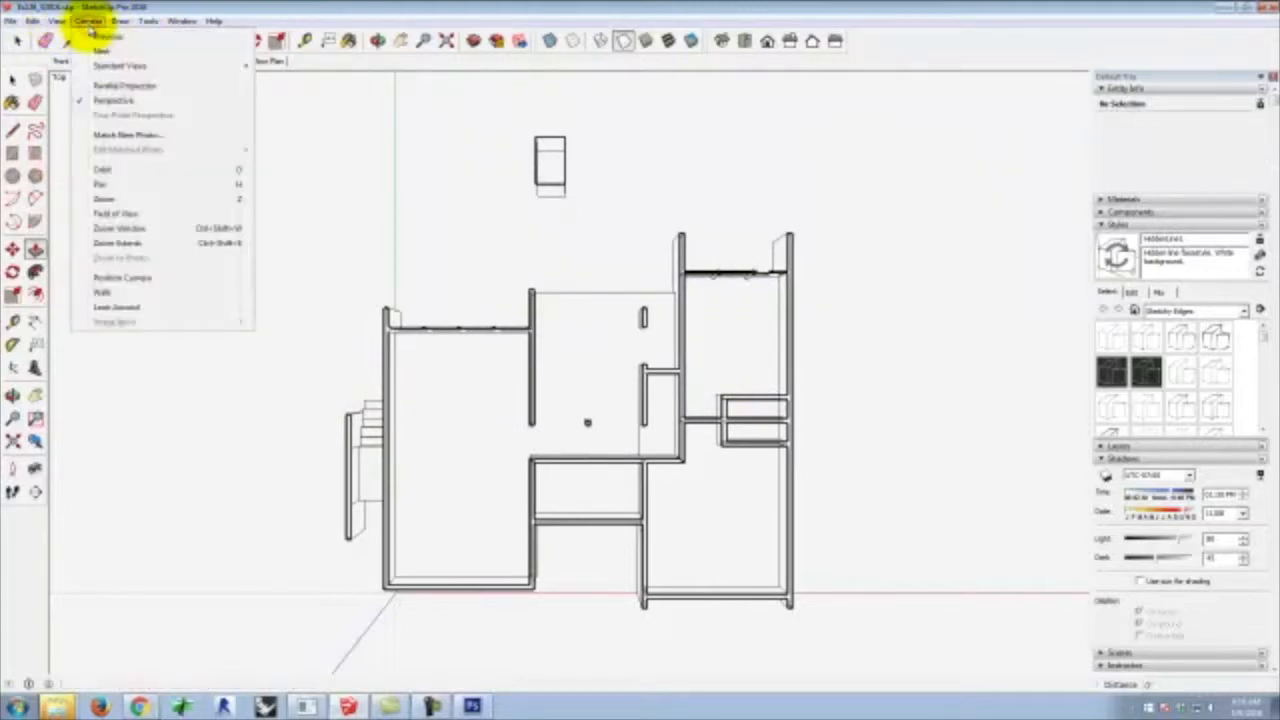
{"action": "left_click", "coordinate": [113, 88]}
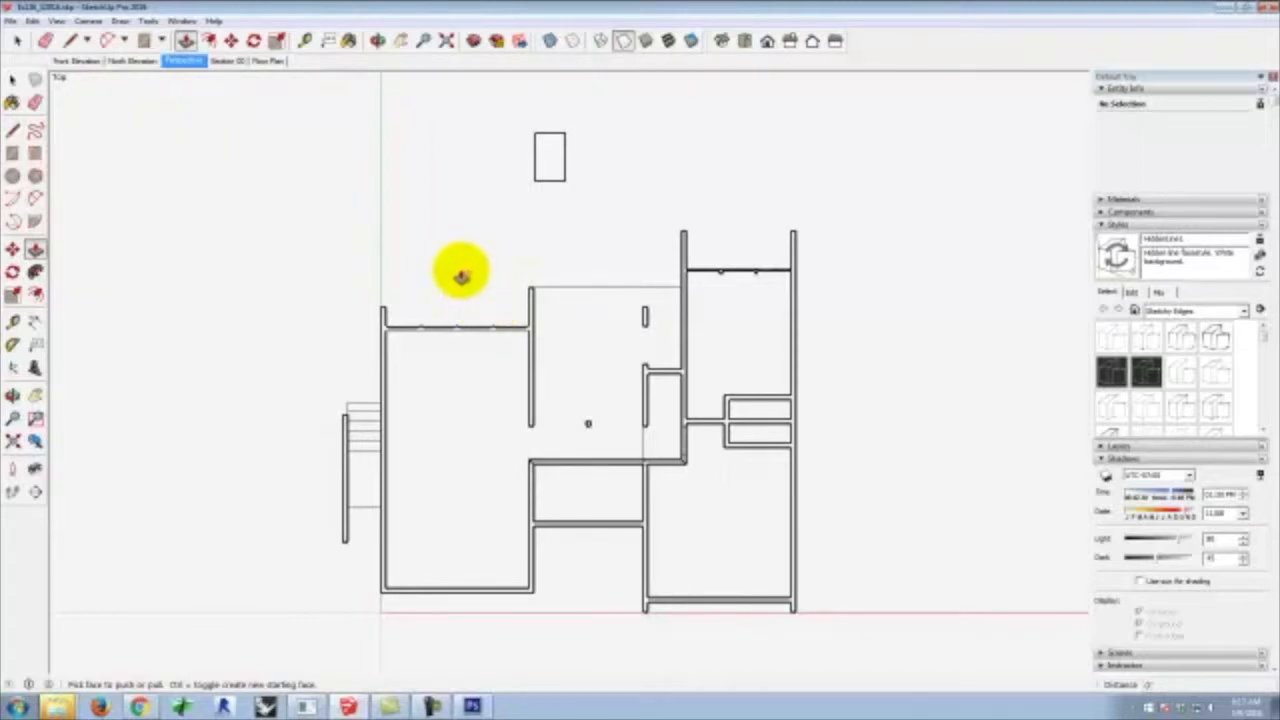
Select the section plane around the floor plan and examine its Reverse, Active Cut and Align View options
{"action": "scroll", "coordinate": [430, 248], "scroll_direction": "down", "scroll_amount": 4}
{"action": "scroll", "coordinate": [643, 286], "scroll_direction": "down", "scroll_amount": 4}
{"action": "left_click", "coordinate": [12, 78]}
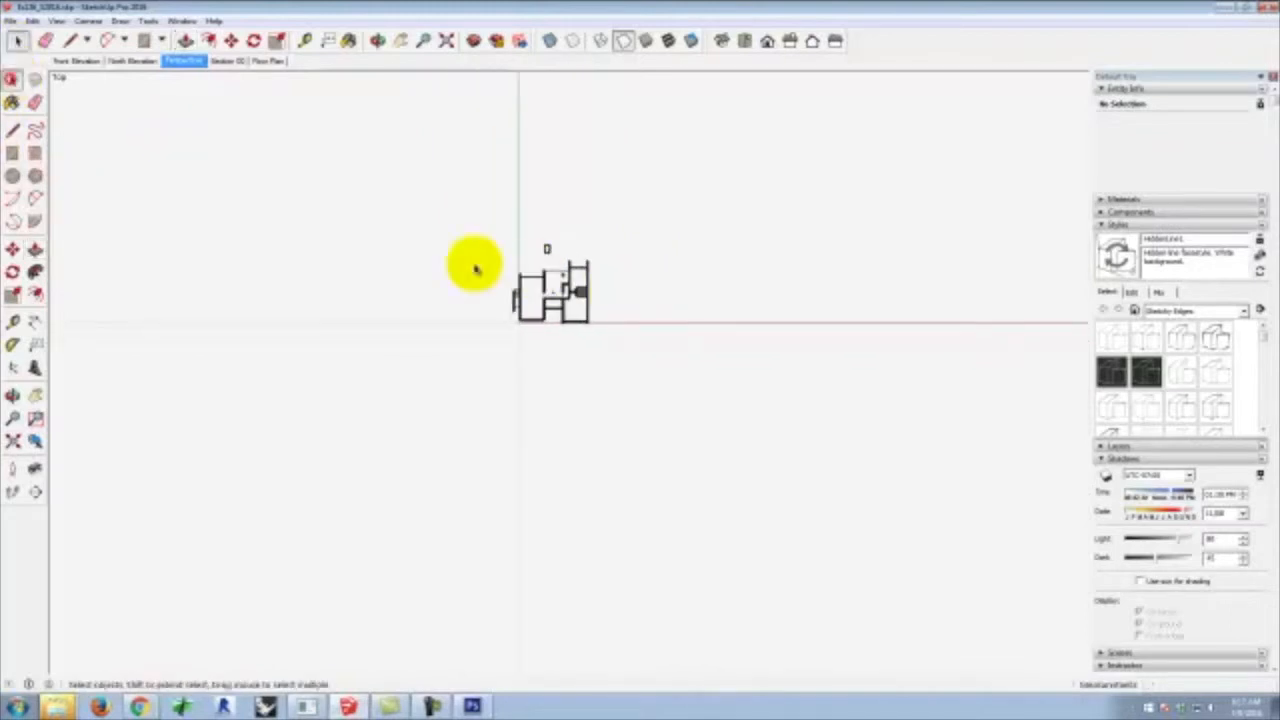
{"action": "scroll", "coordinate": [423, 374], "scroll_direction": "down", "scroll_amount": 4}
{"action": "left_click", "coordinate": [291, 146]}
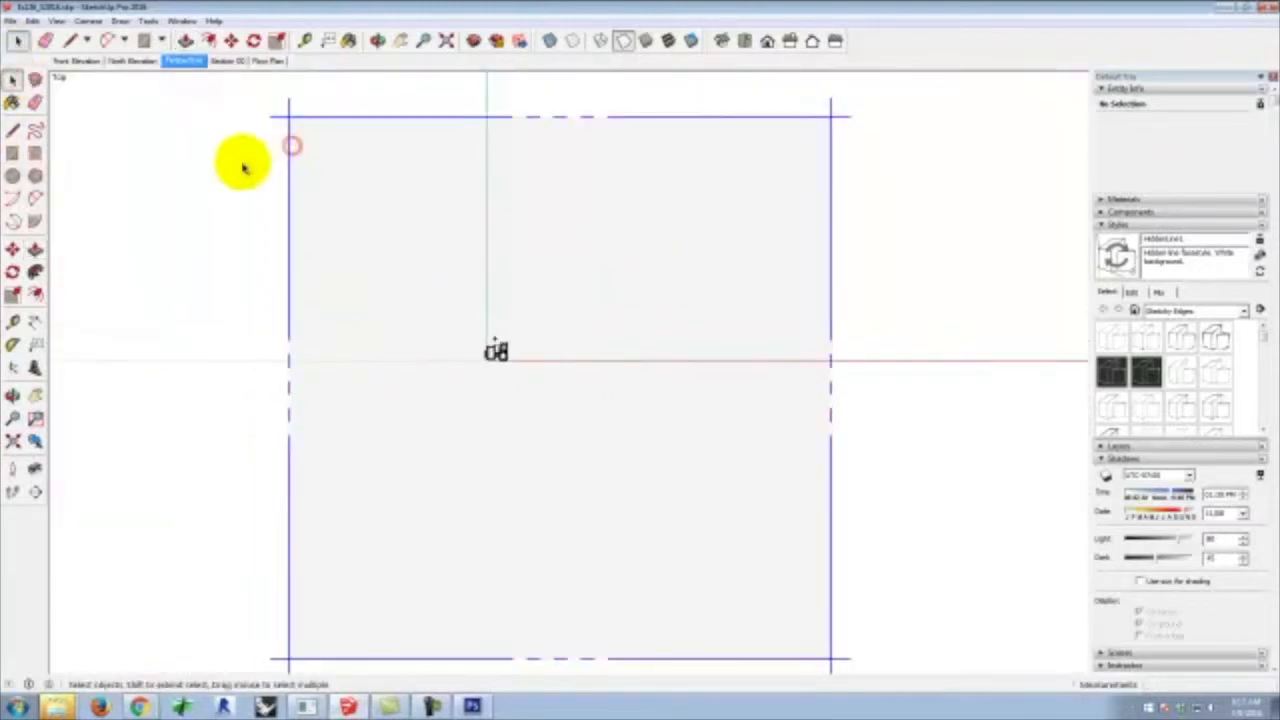
{"action": "right_click", "coordinate": [290, 170]}
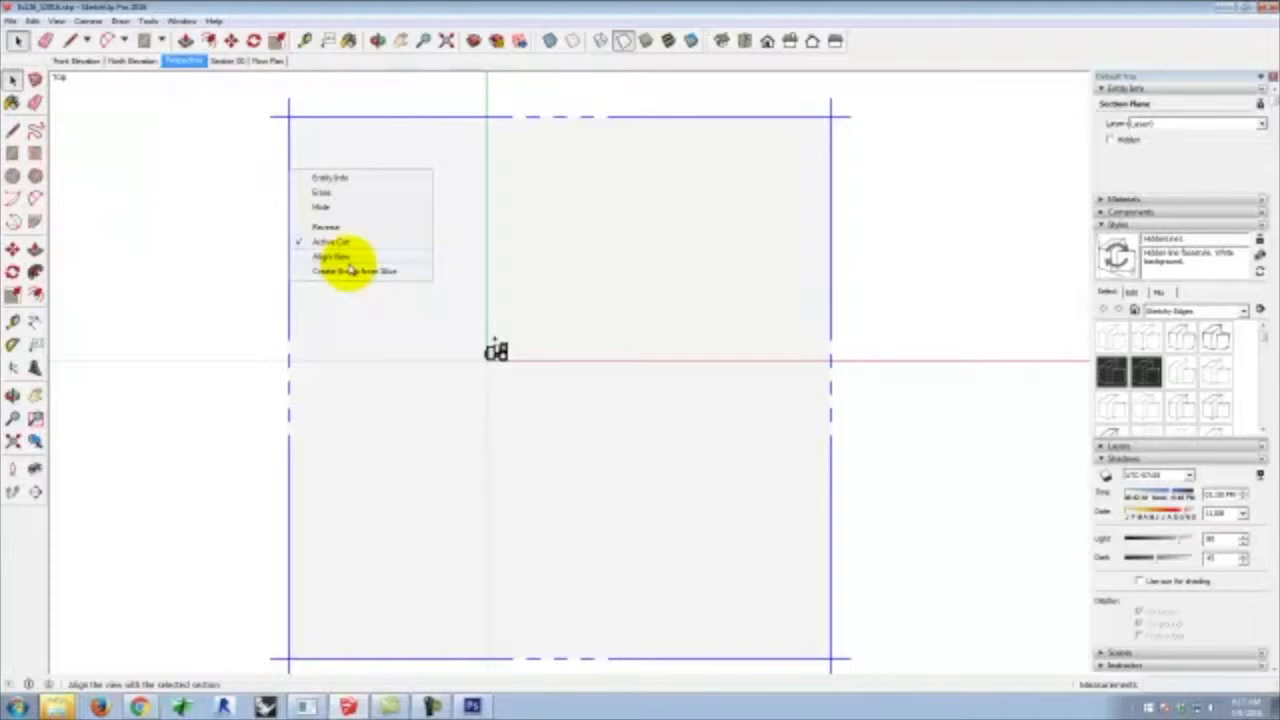
{"action": "left_click", "coordinate": [213, 200]}
{"action": "scroll", "coordinate": [531, 371], "scroll_direction": "down", "scroll_amount": 10}
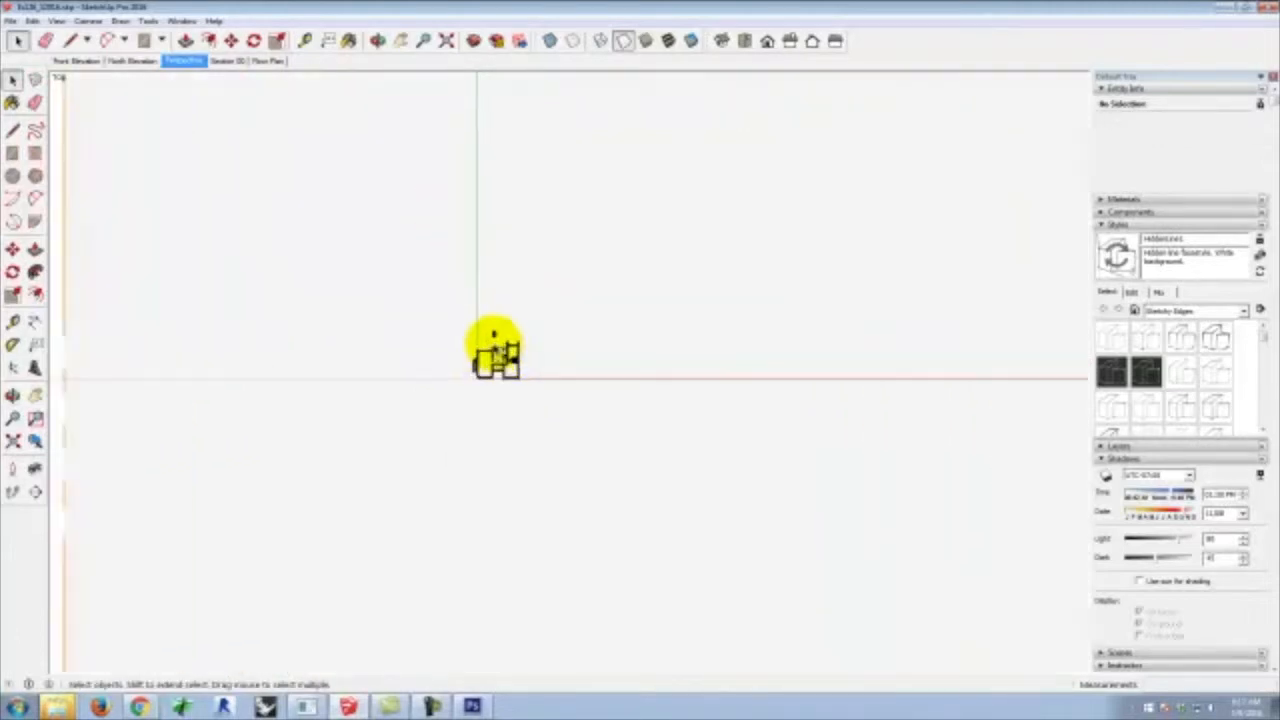
{"action": "scroll", "coordinate": [483, 385], "scroll_direction": "up", "scroll_amount": 8}
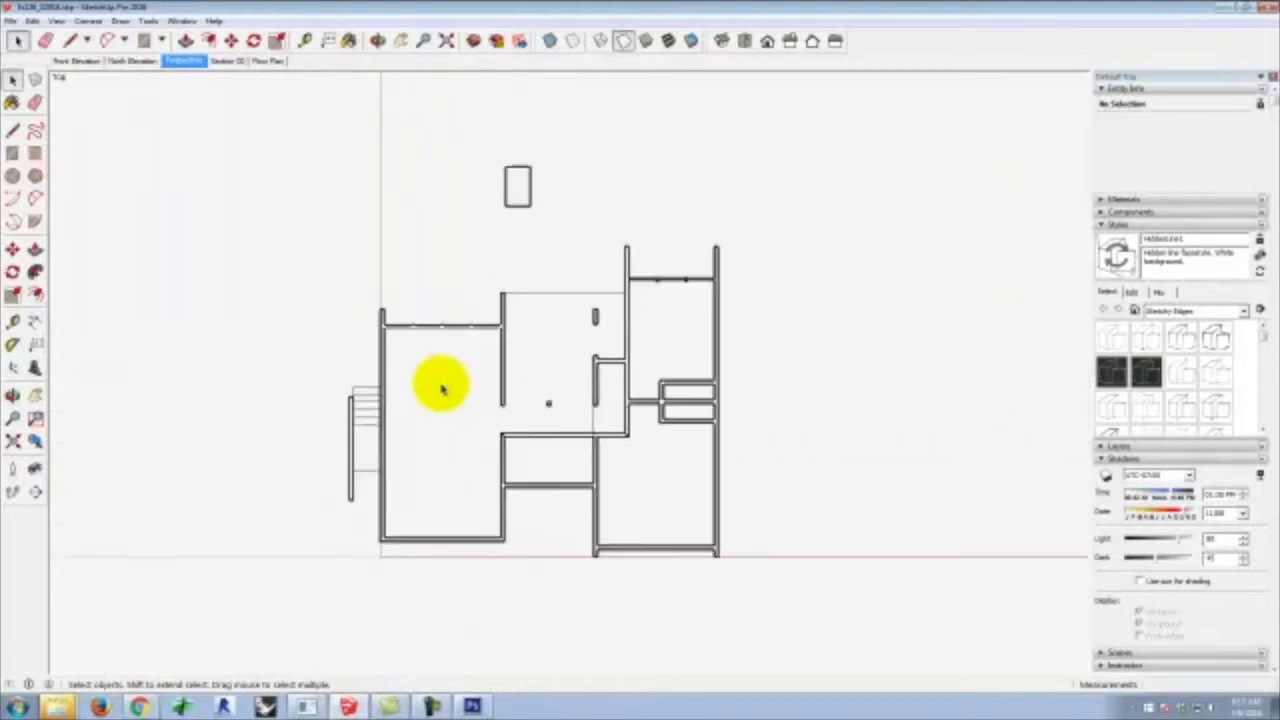
Hide the section planes around the floor plan while leaving the section cuts active
{"action": "scroll", "coordinate": [294, 360], "scroll_direction": "up", "scroll_amount": 1}
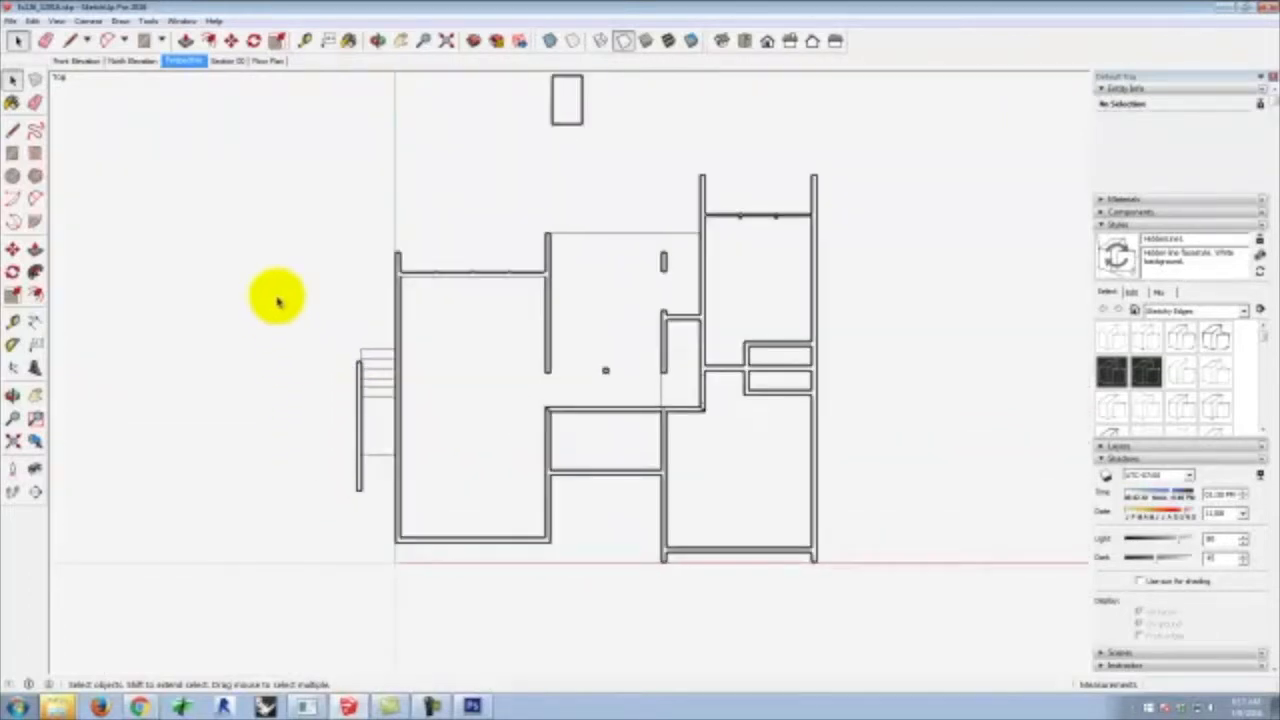
{"action": "scroll", "coordinate": [292, 240], "scroll_direction": "up", "scroll_amount": 1}
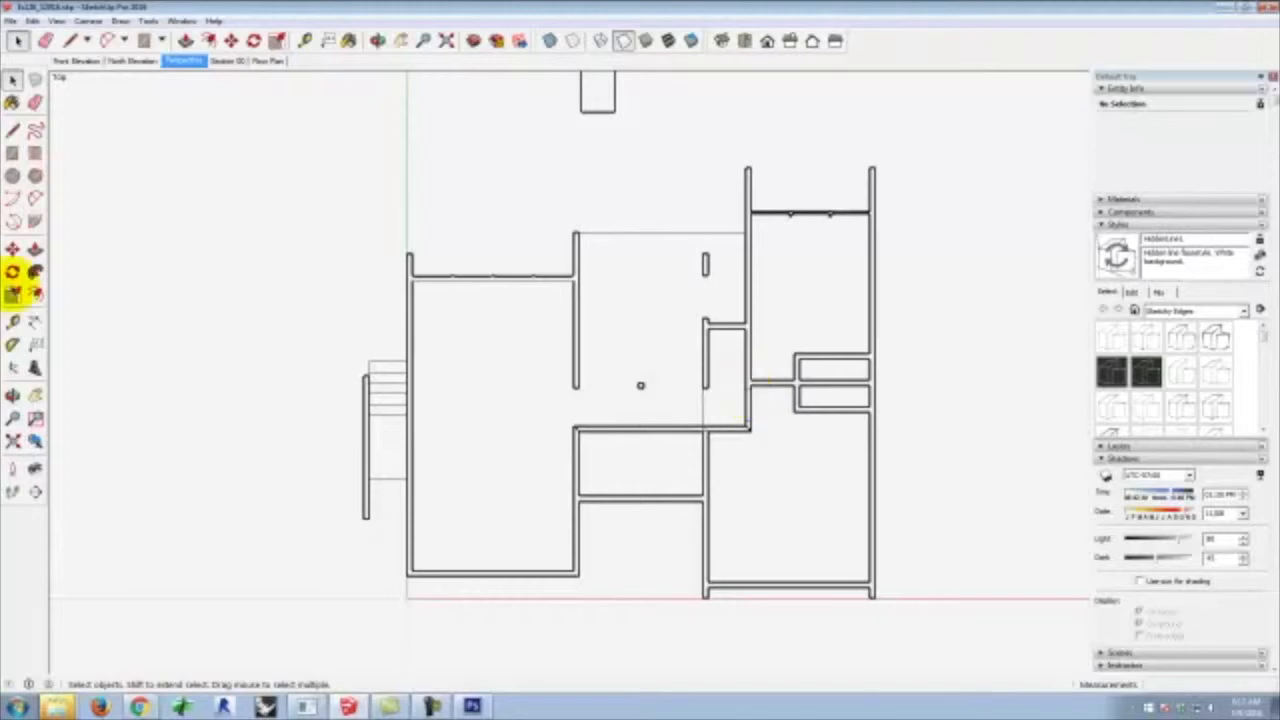
{"action": "scroll", "coordinate": [329, 391], "scroll_direction": "down", "scroll_amount": 3}
{"action": "scroll", "coordinate": [470, 440], "scroll_direction": "down", "scroll_amount": 6}
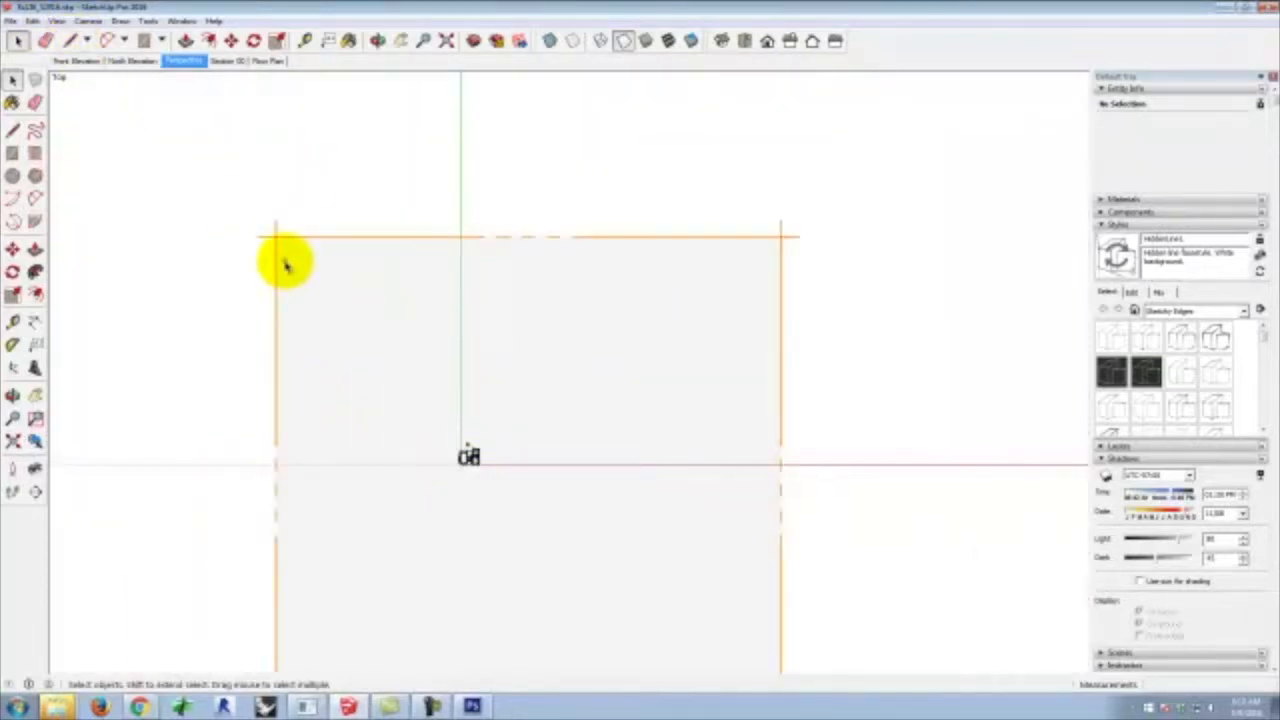
{"action": "left_click", "coordinate": [284, 263]}
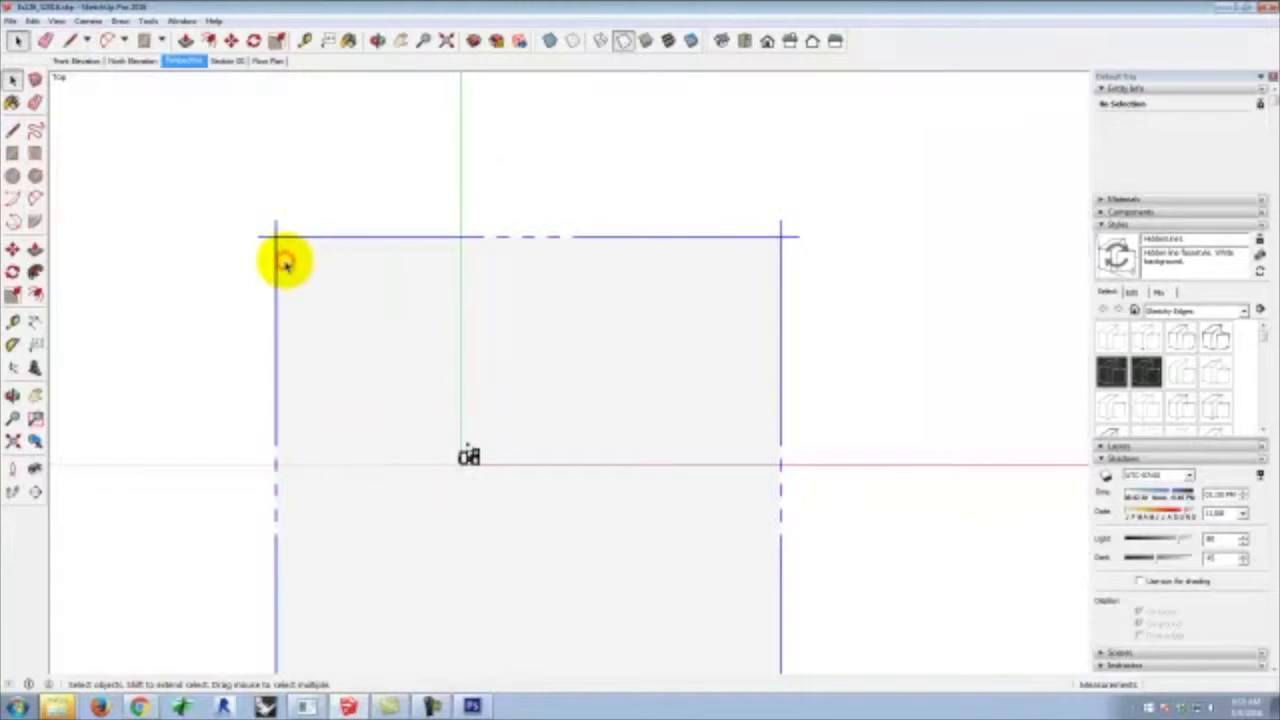
{"action": "left_click", "coordinate": [900, 258]}
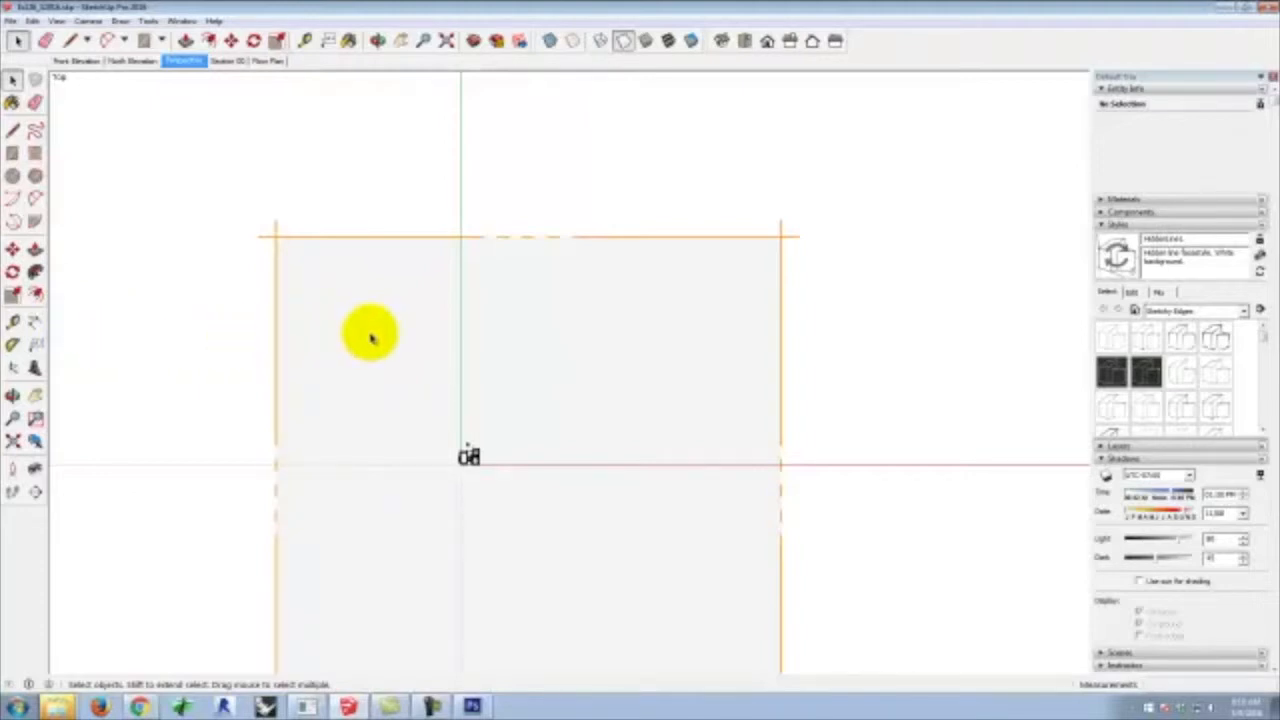
{"action": "left_click", "coordinate": [57, 20]}
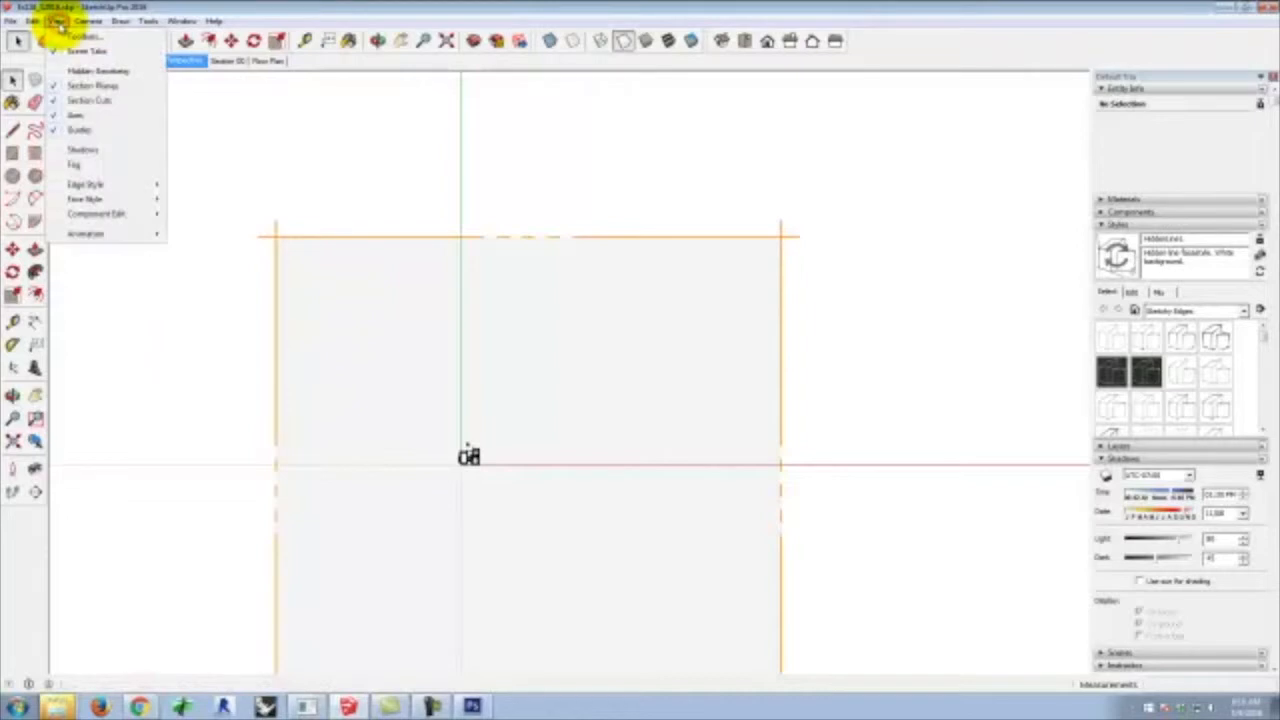
{"action": "left_click", "coordinate": [56, 88]}
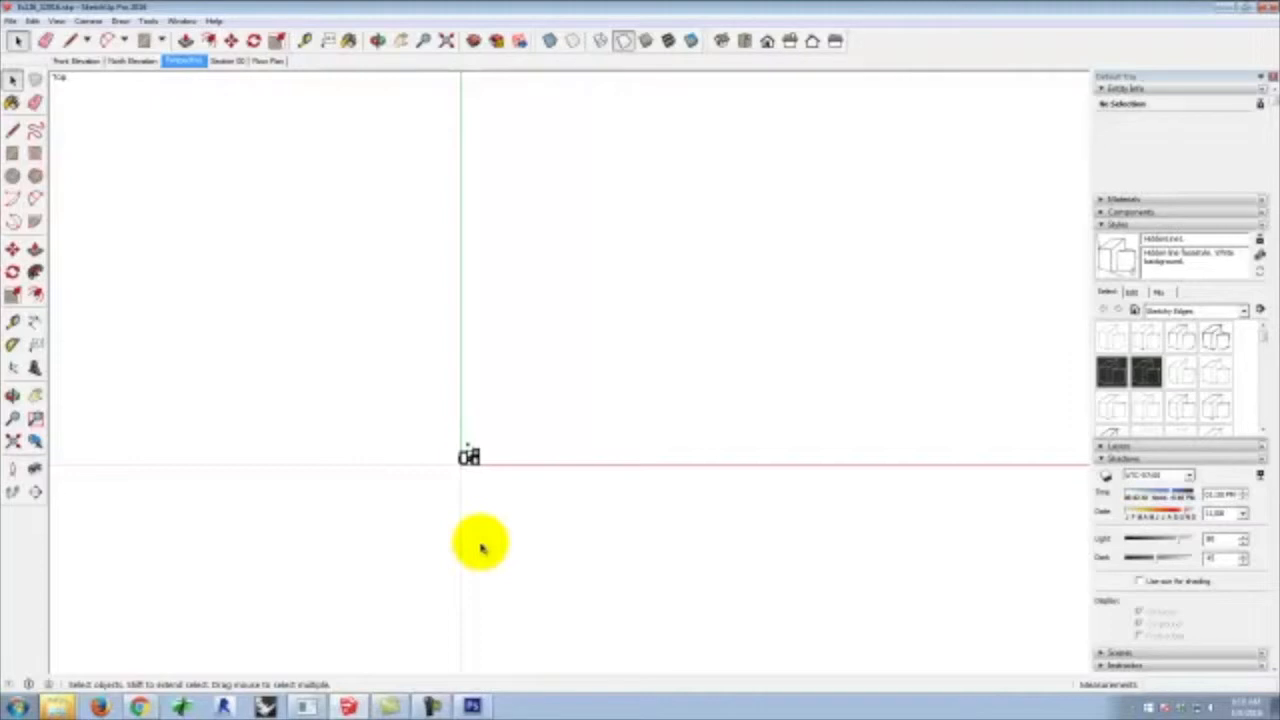
Delete the small detached rectangular object above the house in the plan
{"action": "scroll", "coordinate": [461, 460], "scroll_direction": "up", "scroll_amount": 2}
{"action": "scroll", "coordinate": [450, 518], "scroll_direction": "up", "scroll_amount": 6}
{"action": "scroll", "coordinate": [395, 300], "scroll_direction": "up", "scroll_amount": 3}
{"action": "left_click_drag", "start_coordinate": [479, 117], "coordinate": [543, 203]}
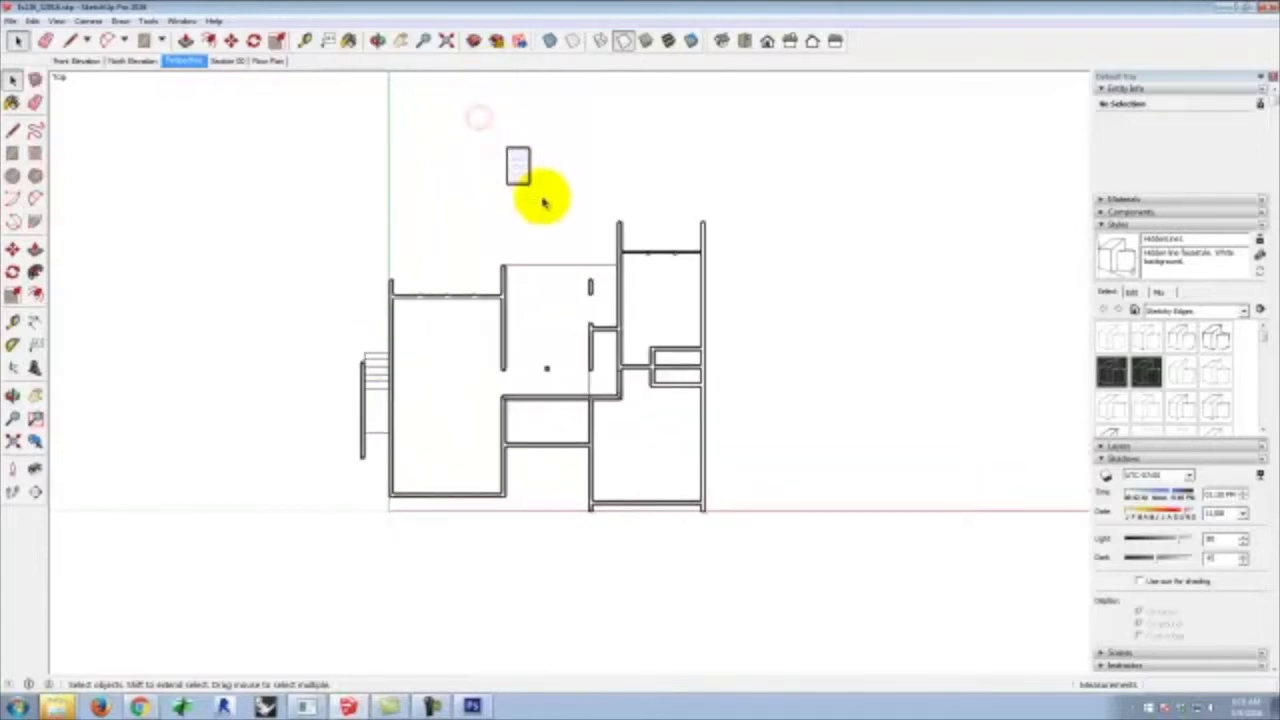
{"action": "key", "text": "Delete"}
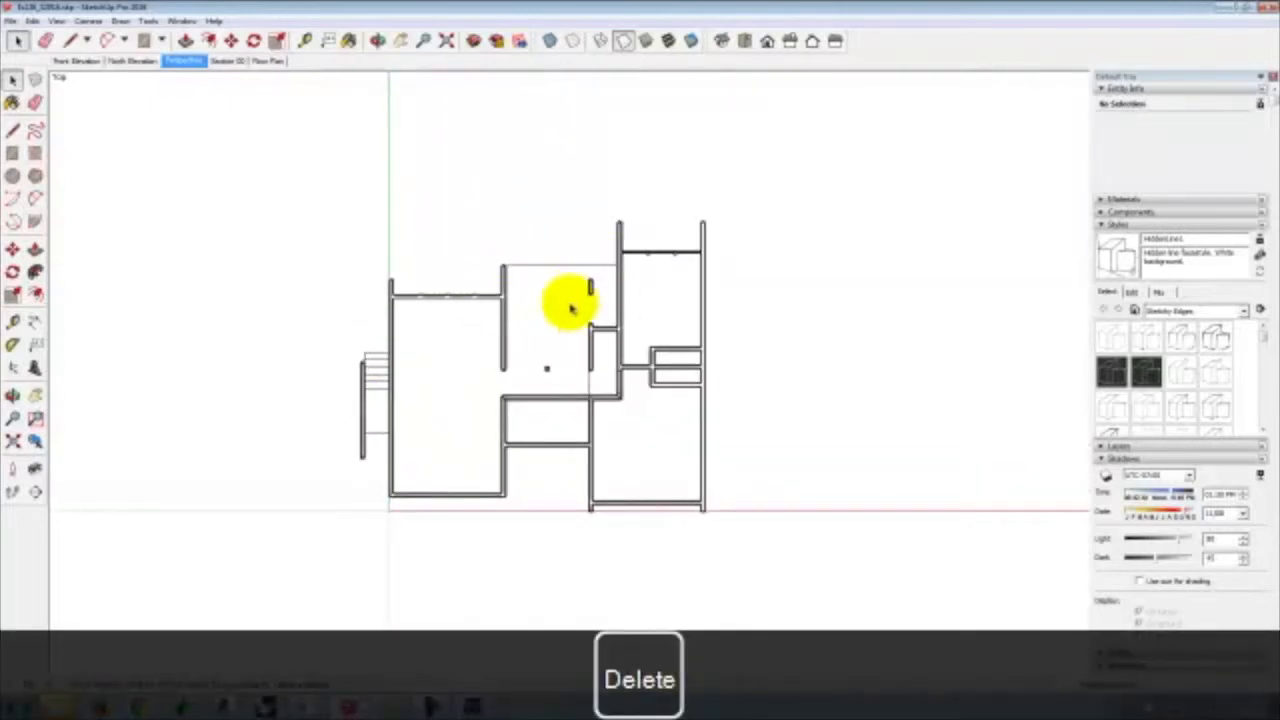
Turn off the display of the guides and the axes around the floor plan
{"action": "scroll", "coordinate": [318, 412], "scroll_direction": "up", "scroll_amount": 2}
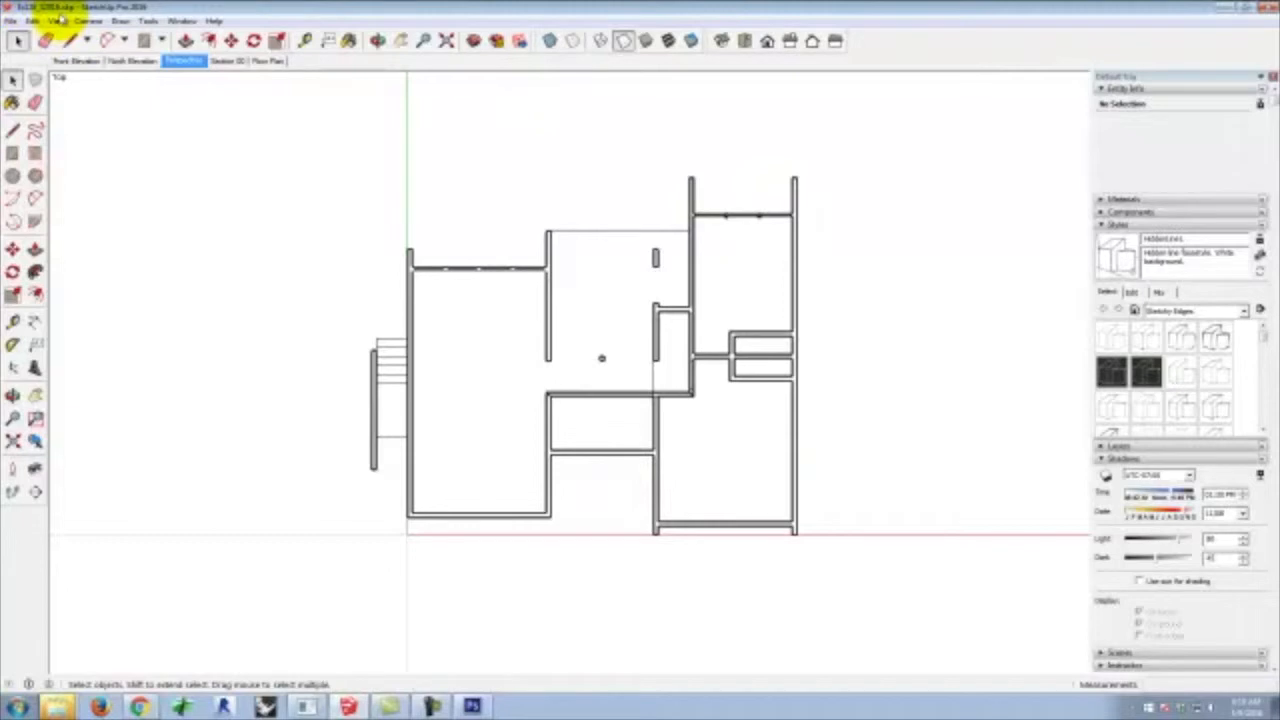
{"action": "left_click", "coordinate": [58, 20]}
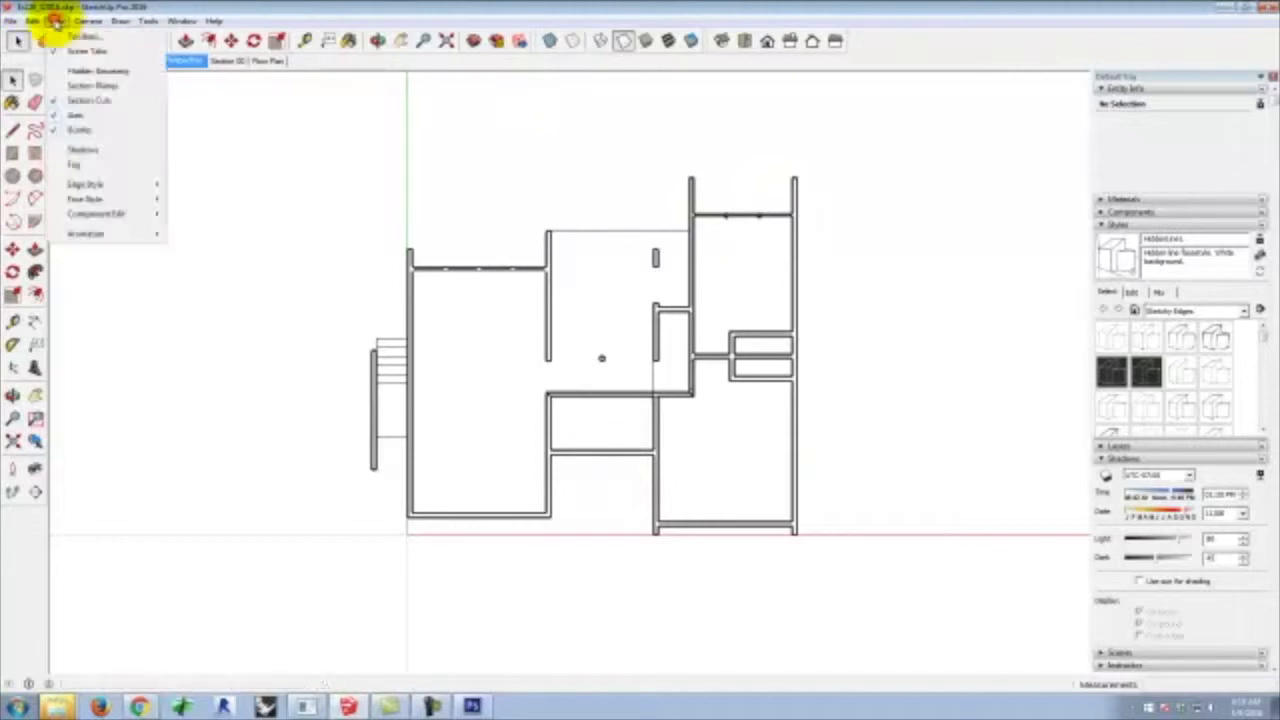
{"action": "left_click", "coordinate": [76, 130]}
{"action": "left_click", "coordinate": [57, 19]}
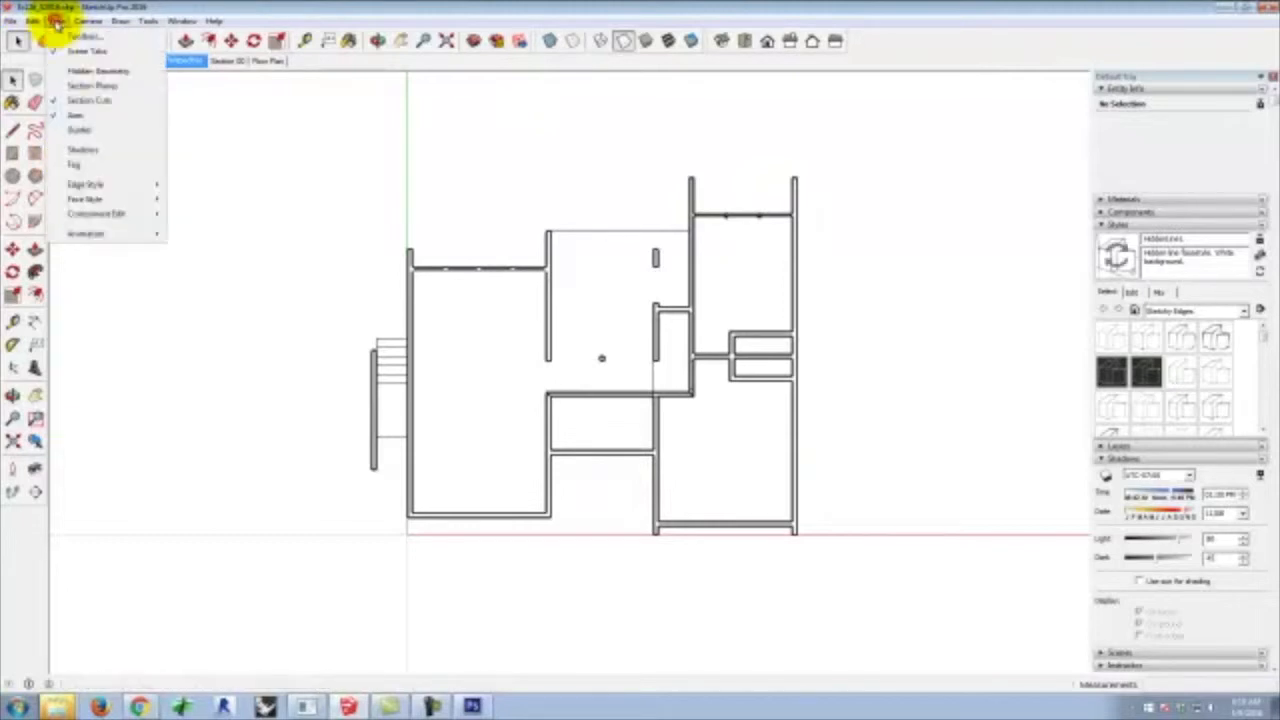
{"action": "left_click", "coordinate": [75, 118]}
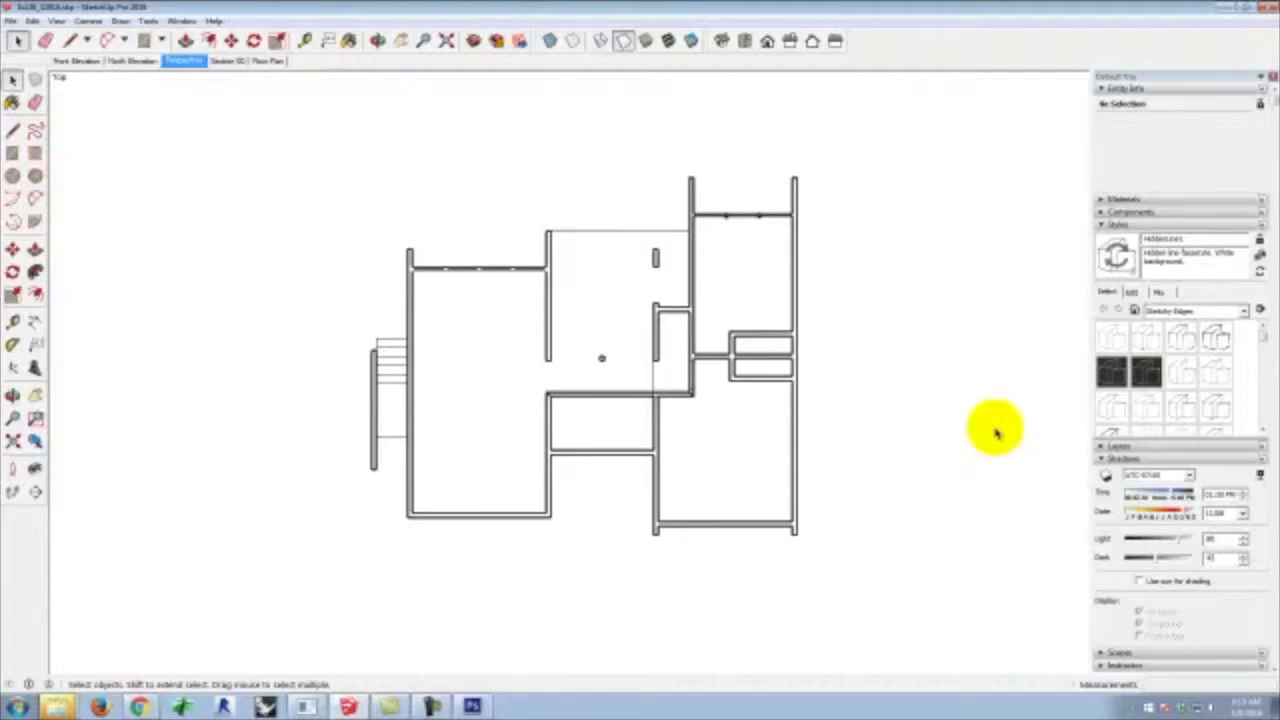
Add a new scene of the current top view, choosing to do nothing to save the style changes
{"action": "left_click", "coordinate": [1103, 651]}
{"action": "left_click", "coordinate": [1100, 457]}
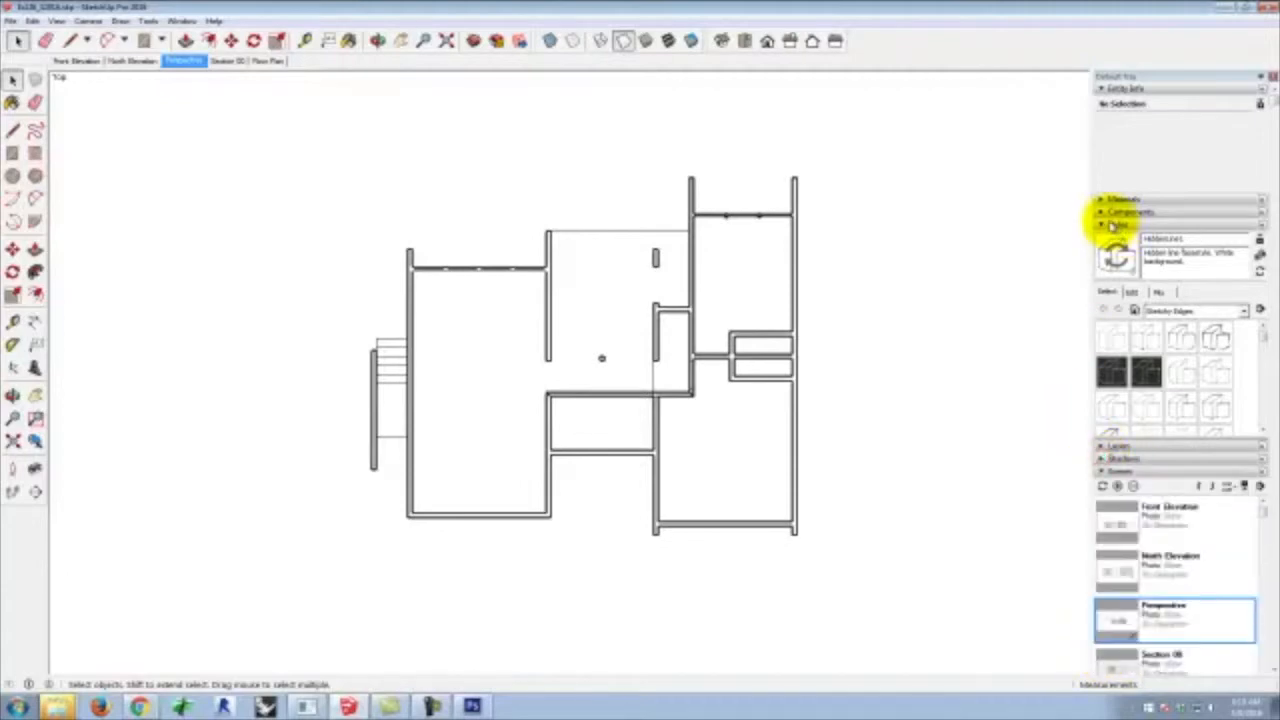
{"action": "left_click", "coordinate": [1112, 226]}
{"action": "left_click", "coordinate": [1116, 279]}
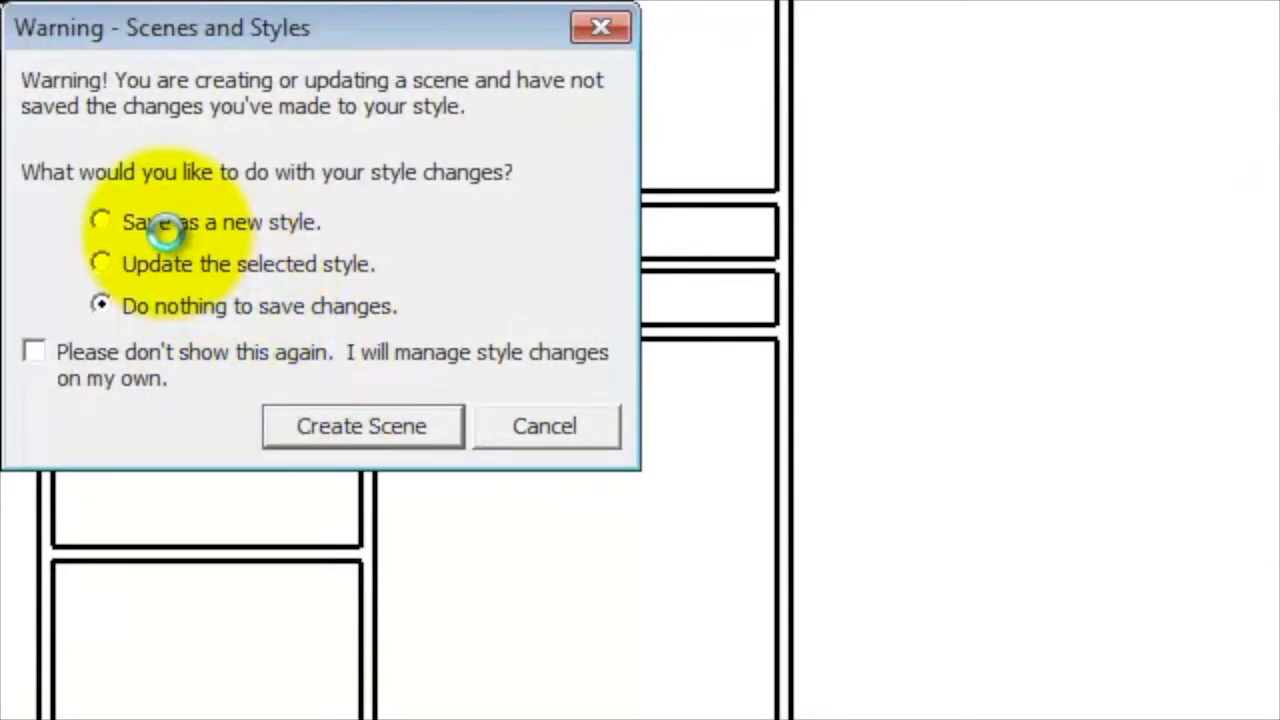
{"action": "left_click", "coordinate": [403, 422]}
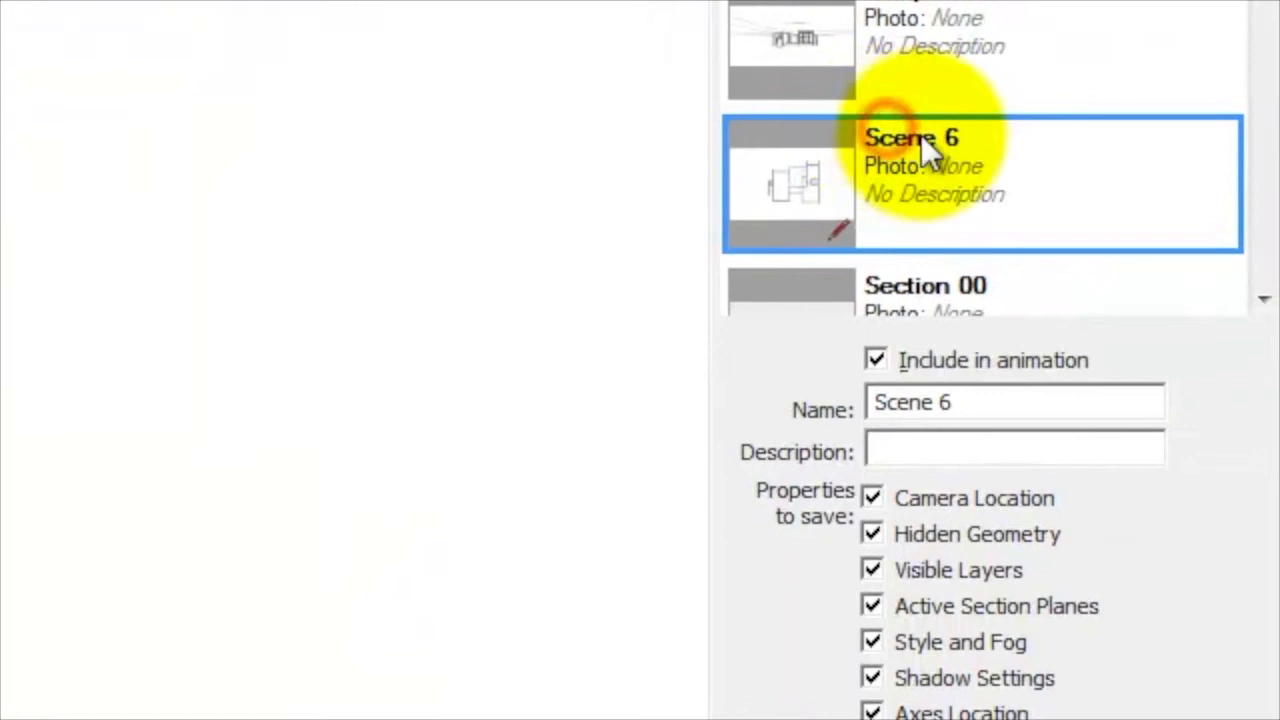
Rename the new scene as Floor Plan 01
{"action": "right_click", "coordinate": [918, 135]}
{"action": "left_click", "coordinate": [885, 249]}
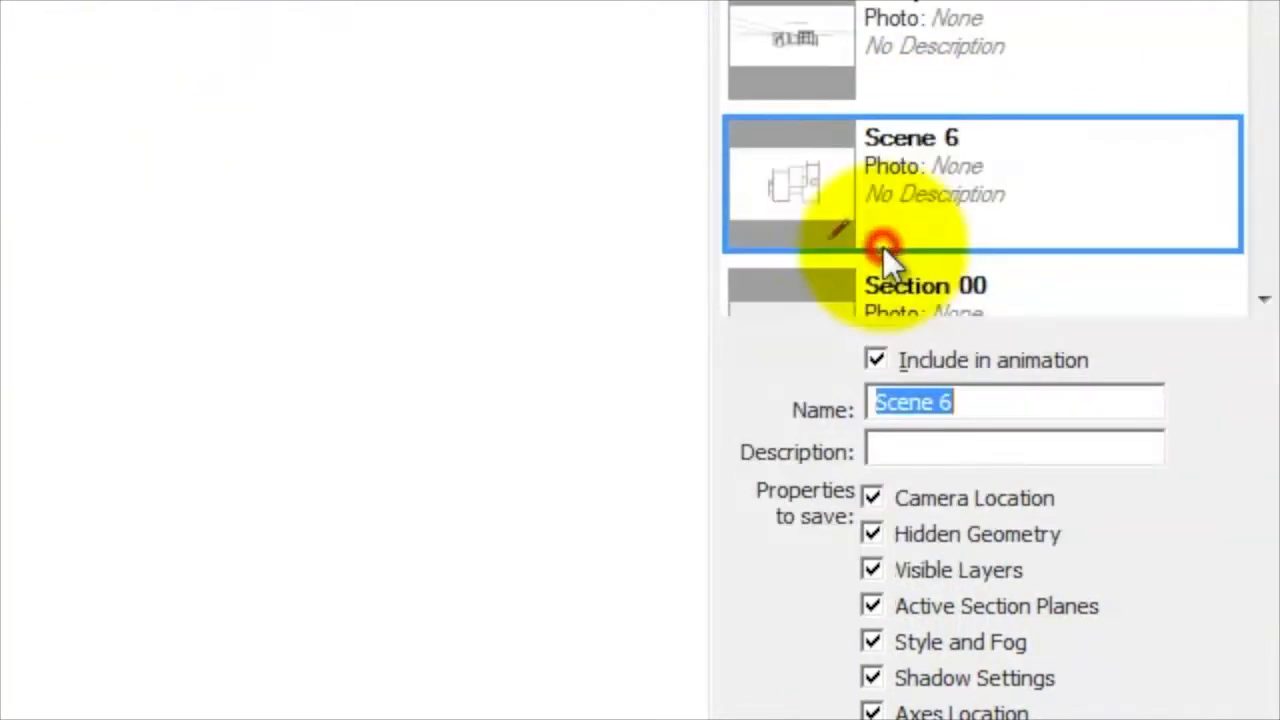
{"action": "type", "text": "Floor"}
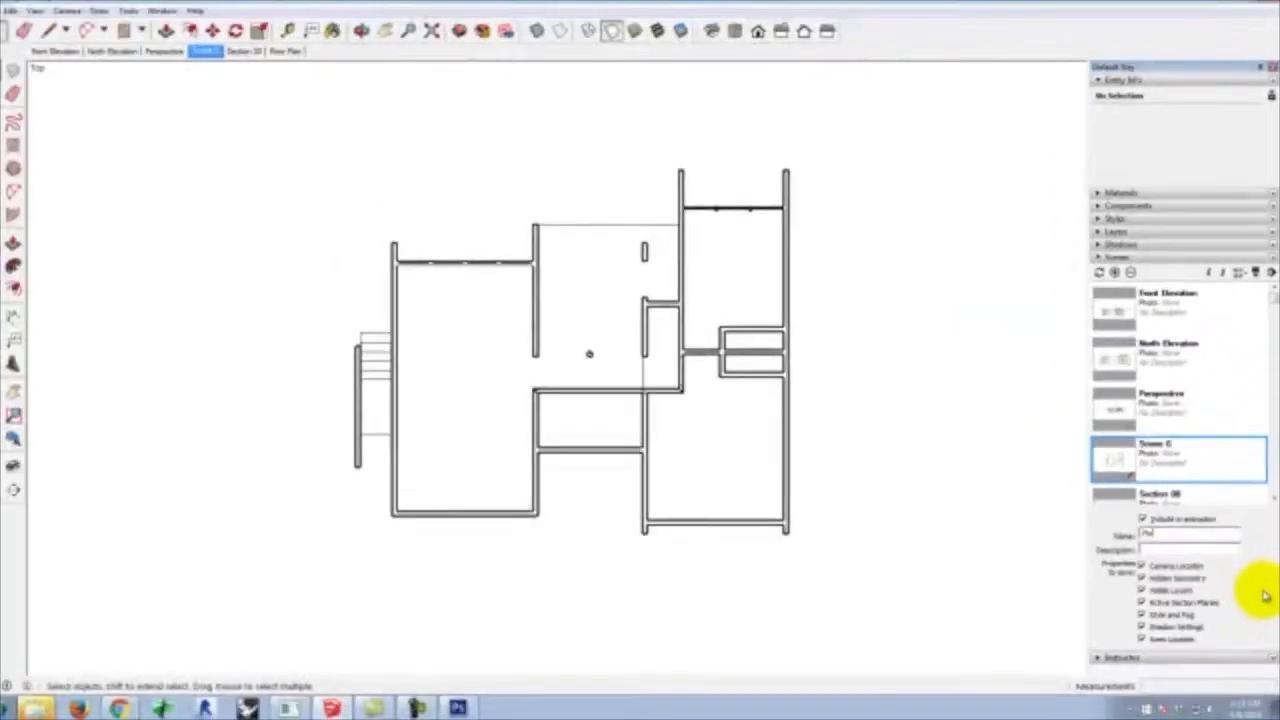
{"action": "type", "text": " Plan 01"}
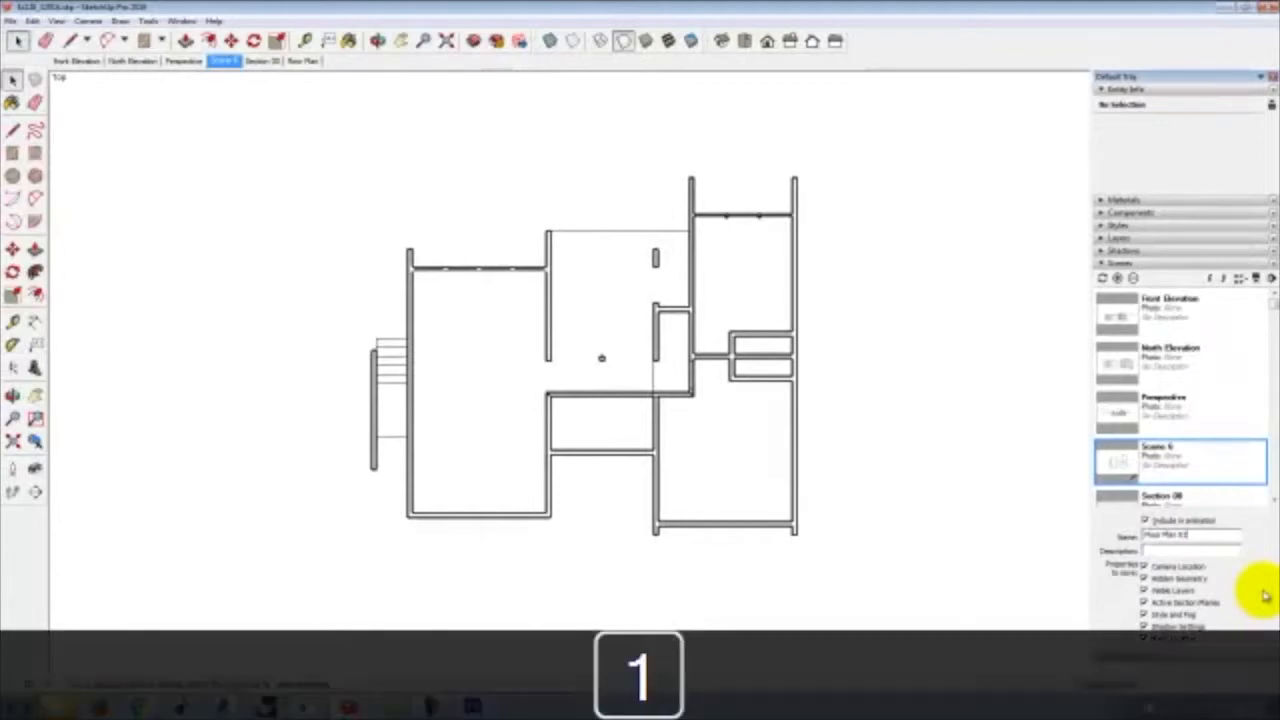
{"action": "key", "text": "Return"}
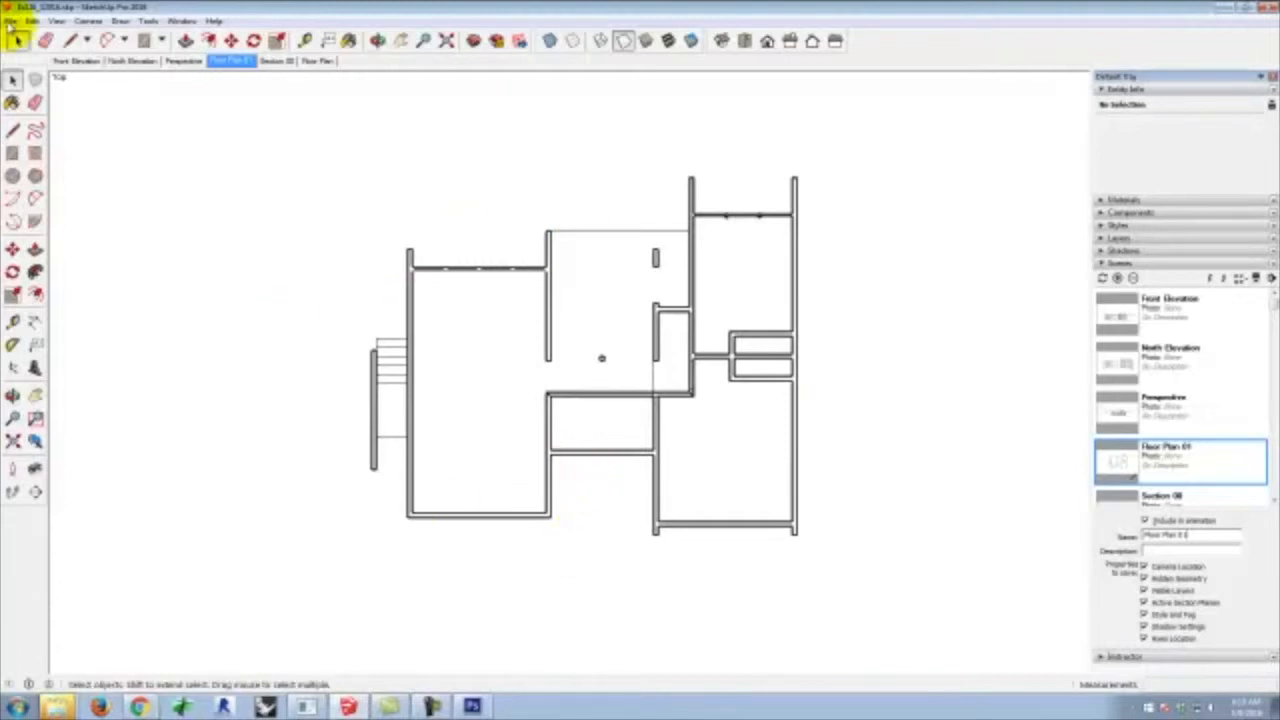
Apply the hidden line style with a white background from the Default Styles collection to the floor plan
{"action": "left_click", "coordinate": [1155, 90]}
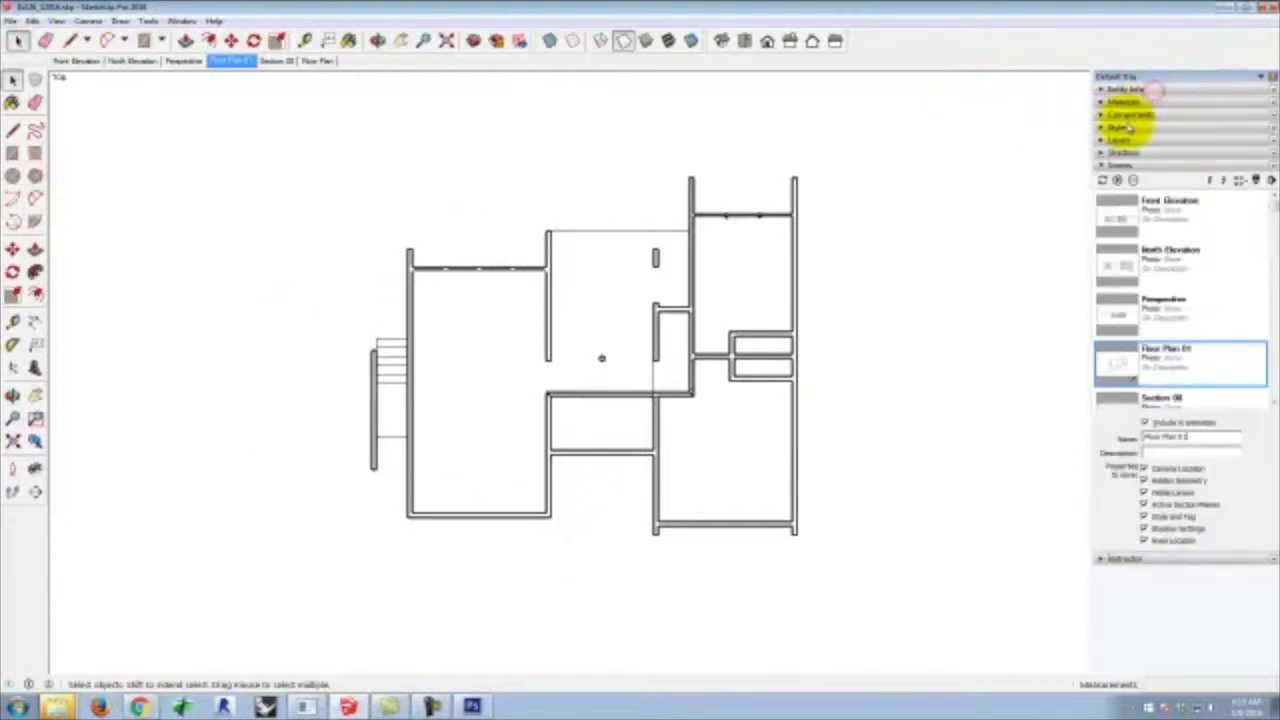
{"action": "left_click", "coordinate": [1122, 165]}
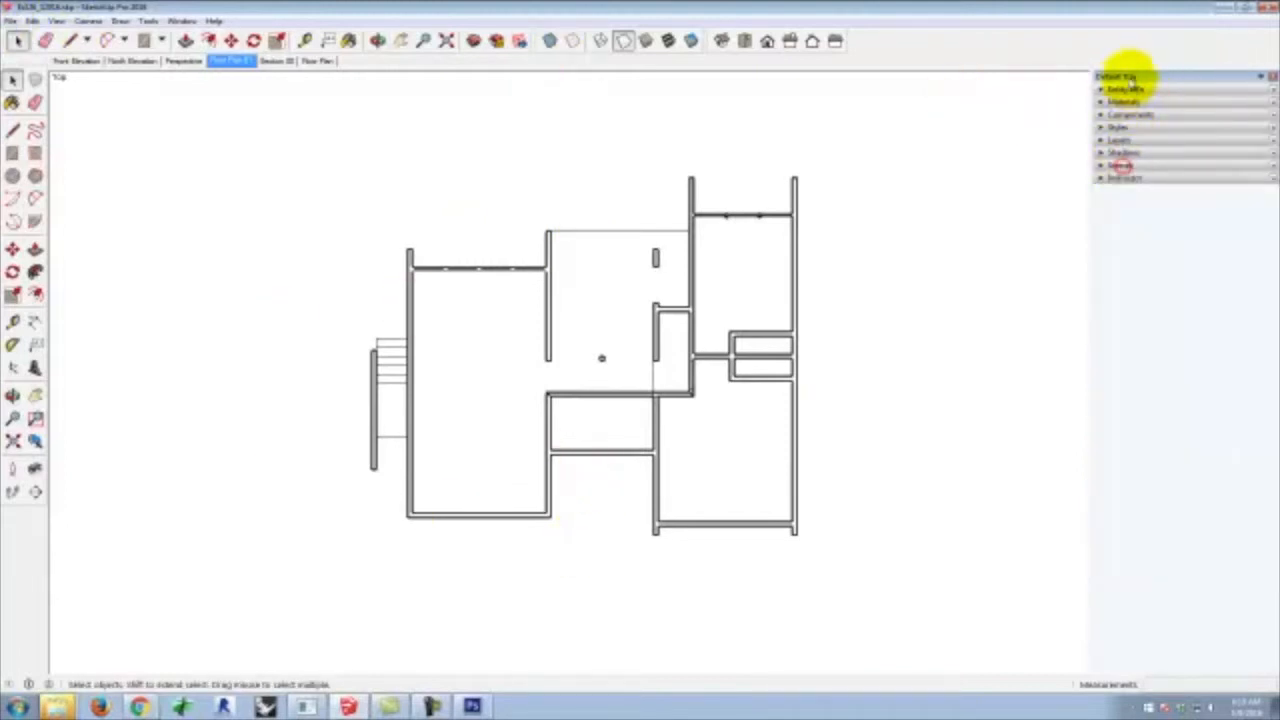
{"action": "left_click", "coordinate": [1120, 128]}
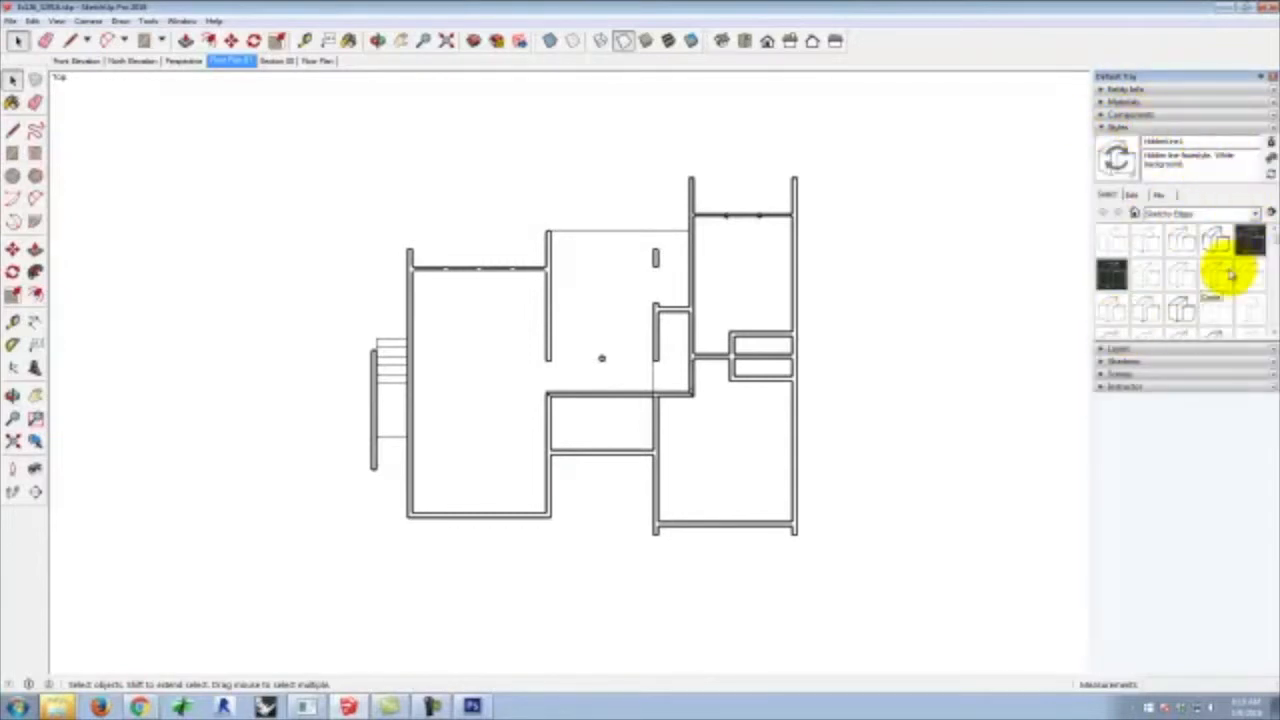
{"action": "left_click", "coordinate": [1192, 213]}
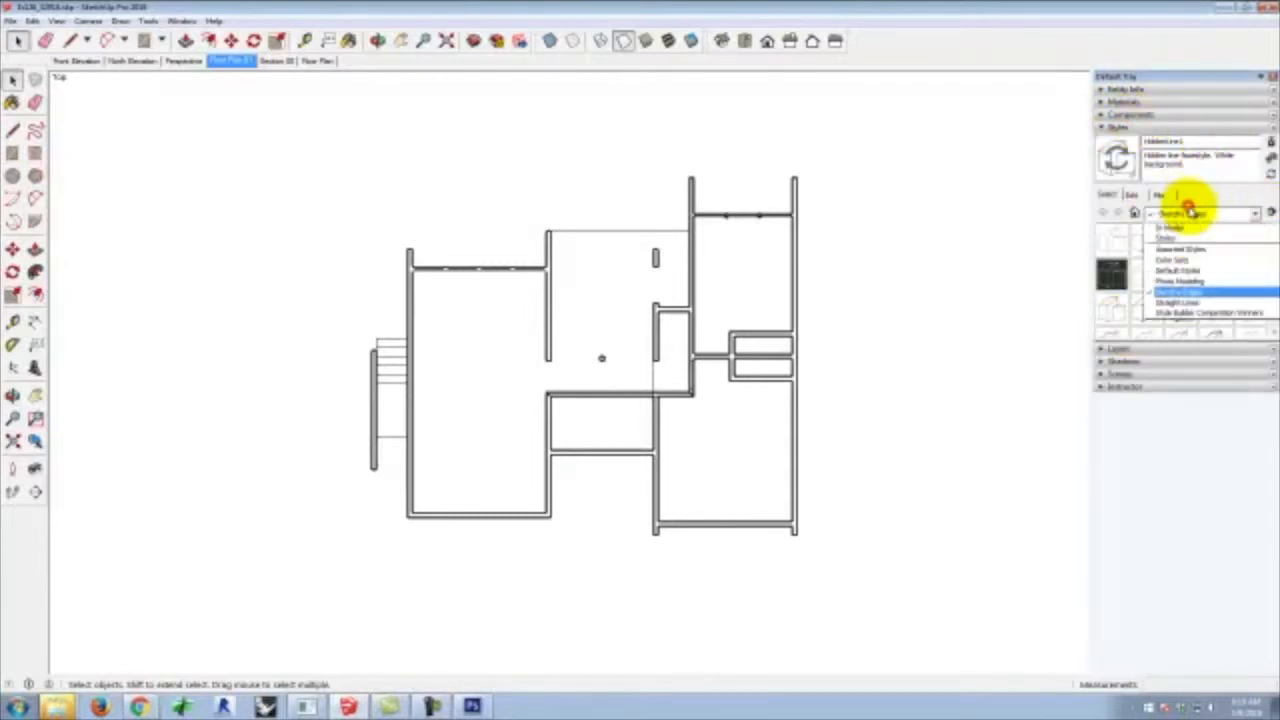
{"action": "left_click", "coordinate": [1186, 271]}
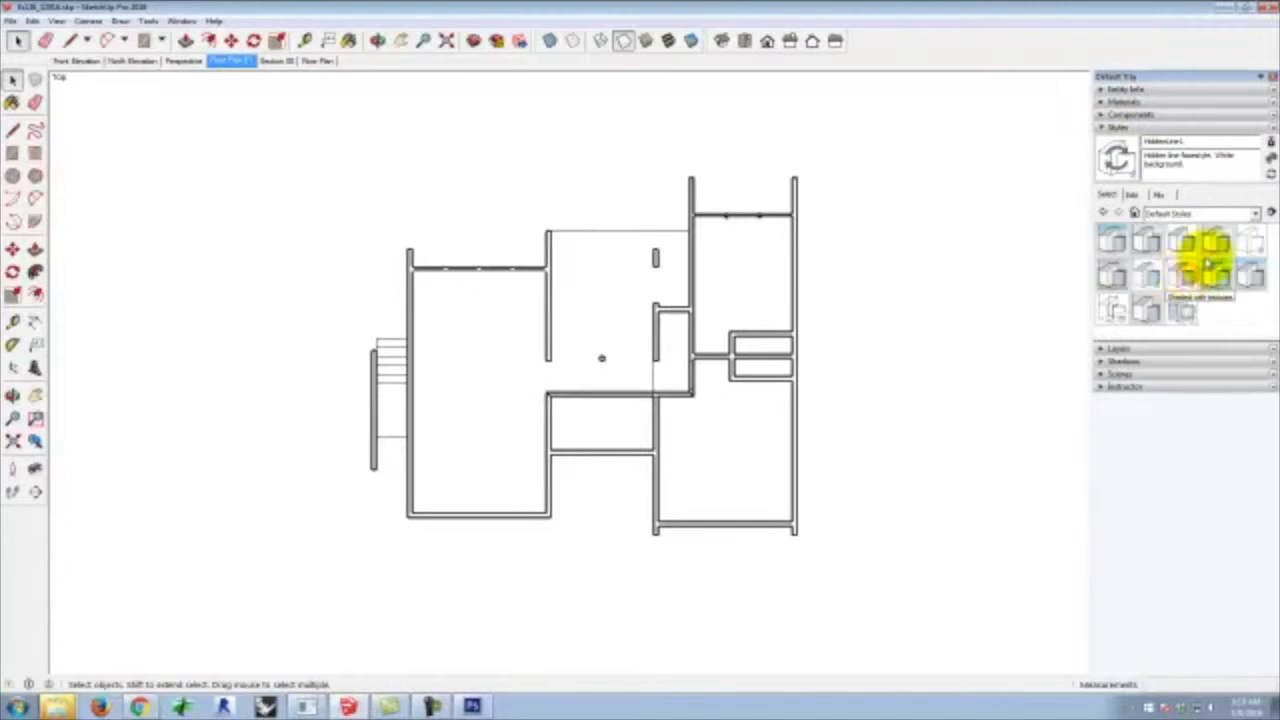
{"action": "left_click", "coordinate": [1256, 243]}
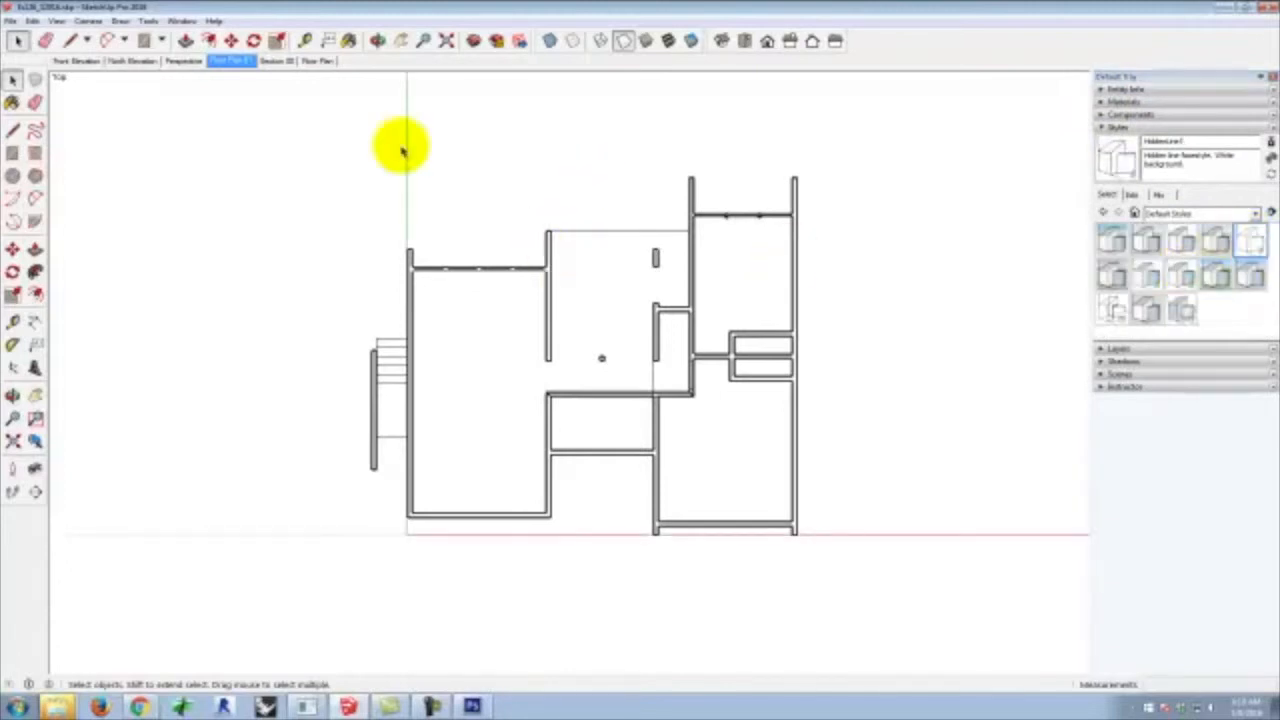
Hide the axes again in the restyled floor plan view
{"action": "left_click", "coordinate": [57, 21]}
{"action": "left_click", "coordinate": [88, 100]}
{"action": "left_click", "coordinate": [57, 21]}
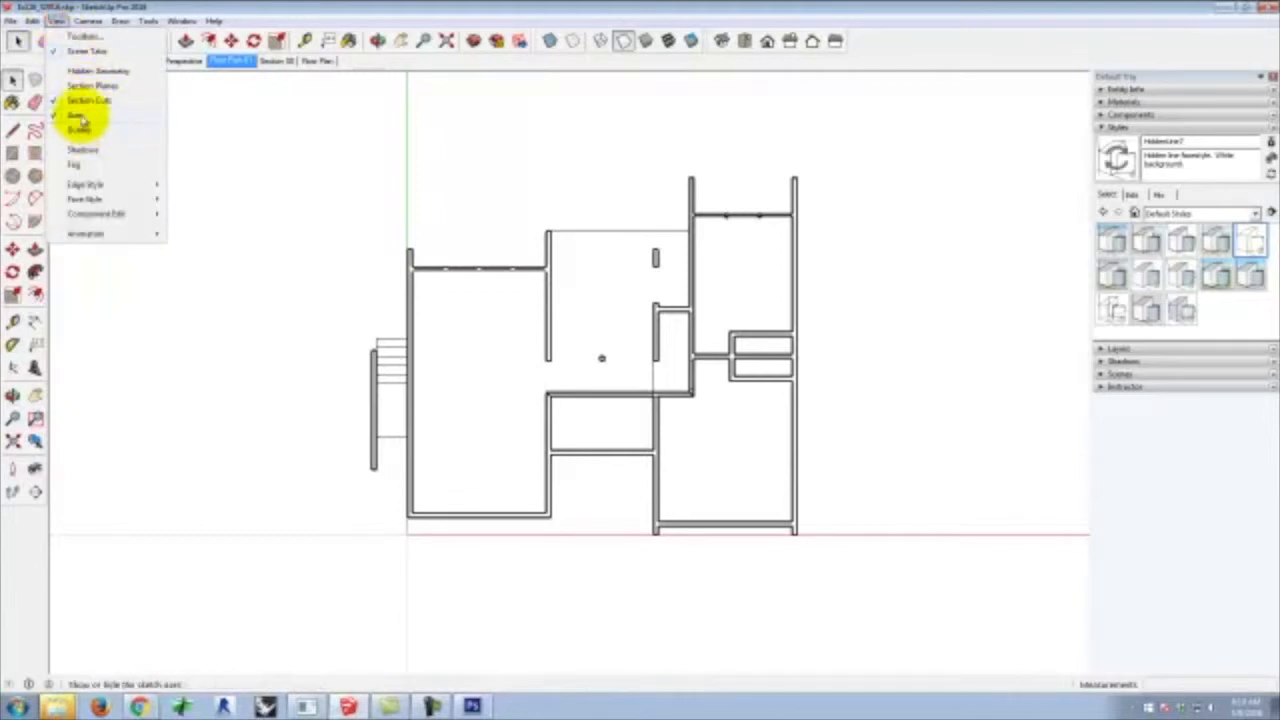
{"action": "left_click", "coordinate": [80, 118]}
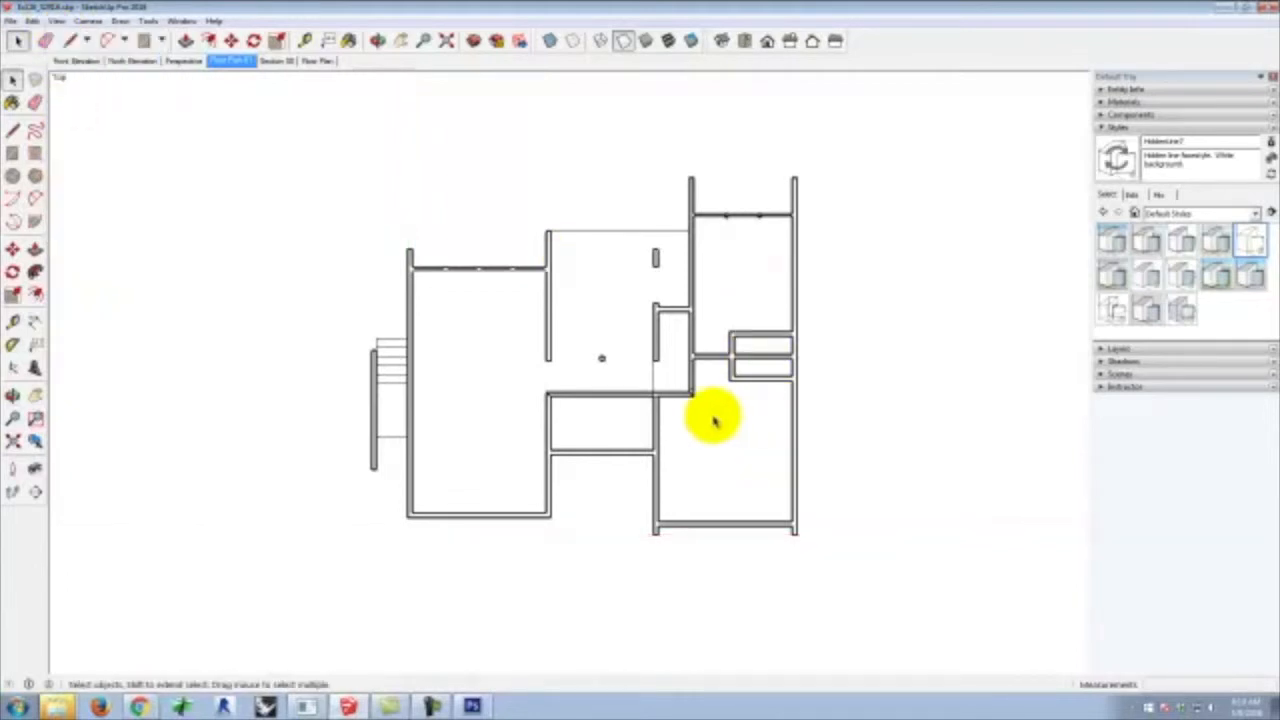
Start a 2D graphic export of the floor plan and browse to Dropbox > A135 Exercises on the Bluestone drive
{"action": "left_click", "coordinate": [11, 20]}
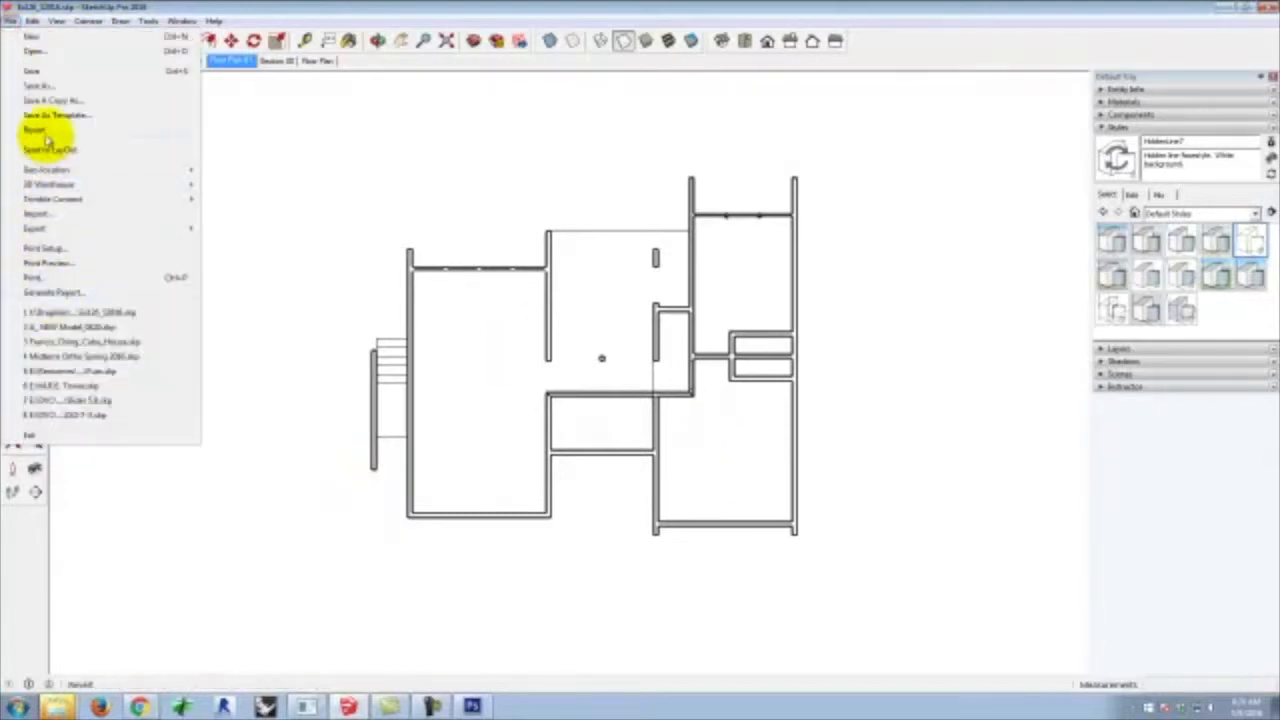
{"action": "mouse_move", "coordinate": [69, 230]}
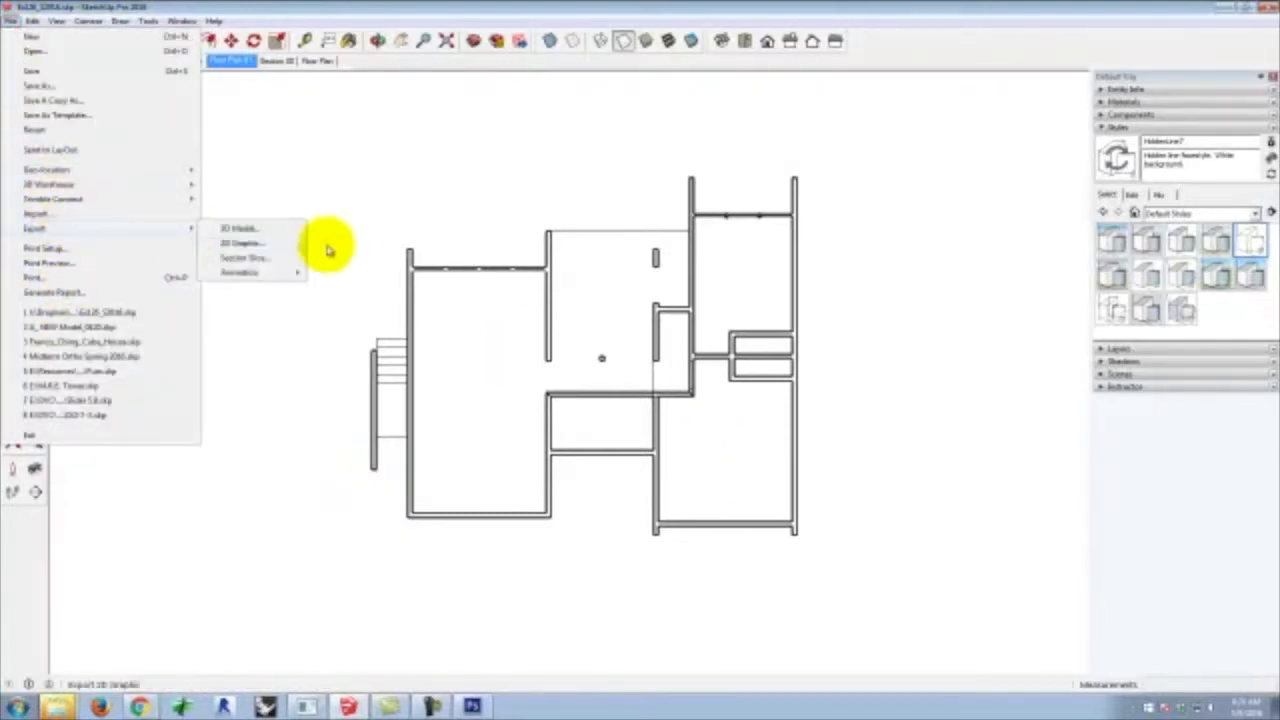
{"action": "left_click", "coordinate": [258, 241]}
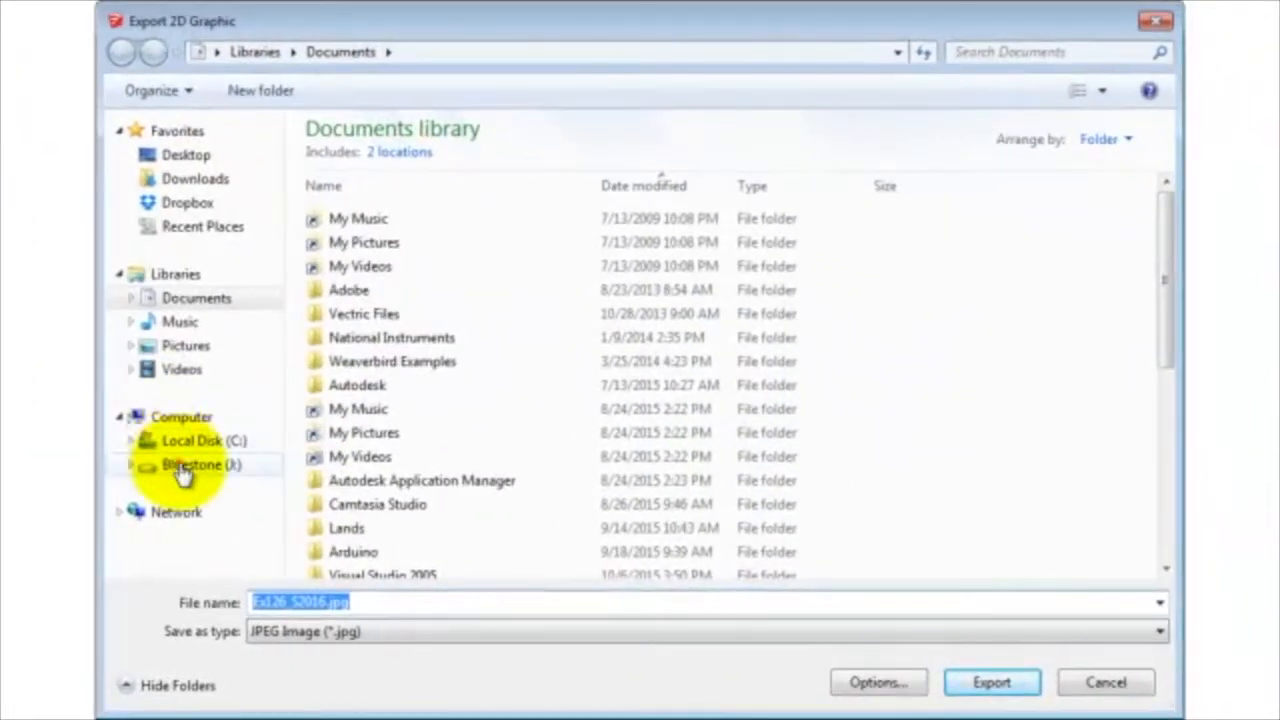
{"action": "left_click", "coordinate": [182, 467]}
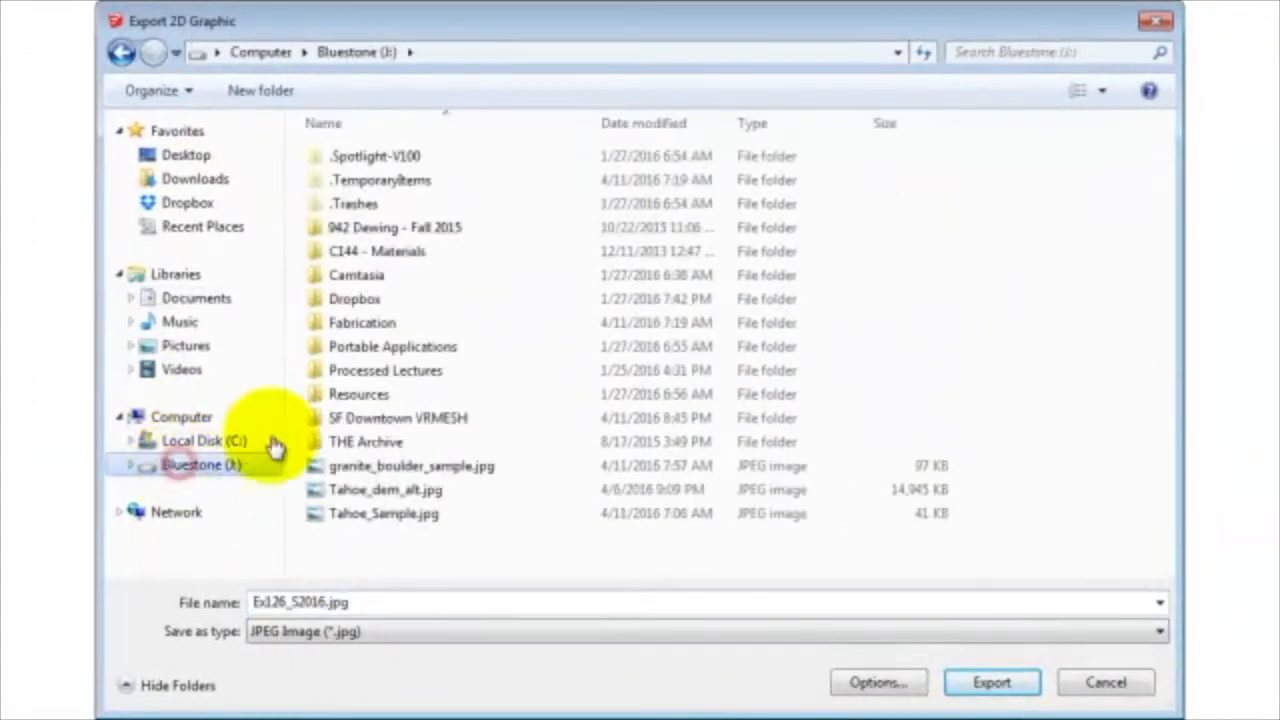
{"action": "left_click", "coordinate": [374, 302]}
{"action": "double_click", "coordinate": [374, 302]}
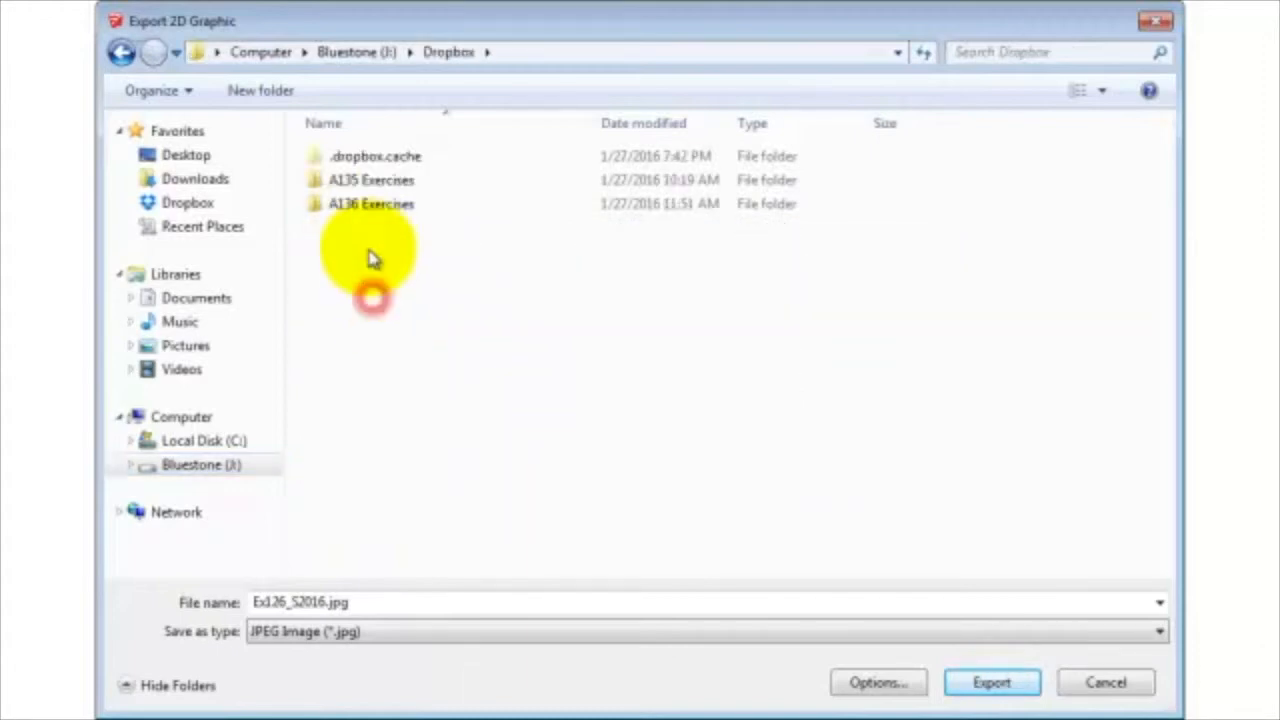
{"action": "double_click", "coordinate": [362, 180]}
{"action": "scroll", "coordinate": [446, 366], "scroll_direction": "down", "scroll_amount": 2}
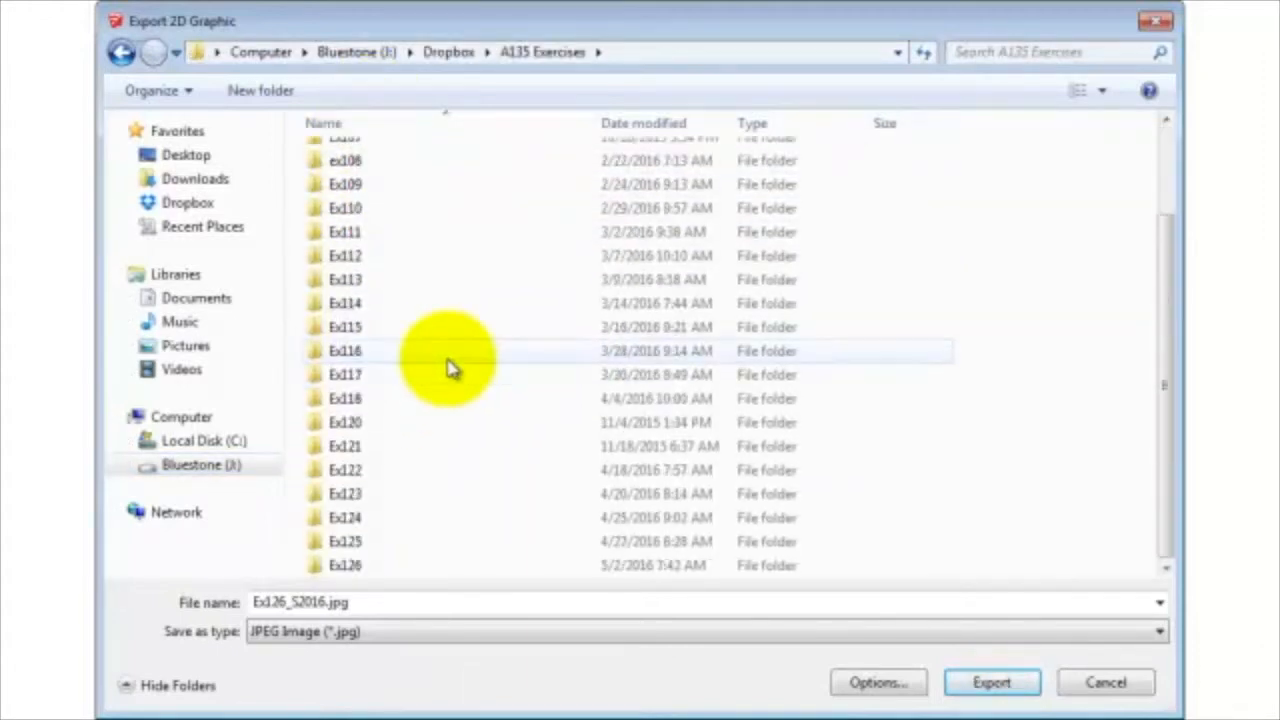
Create a folder named Ex128 inside A135 Exercises and open it
{"action": "left_click", "coordinate": [260, 91]}
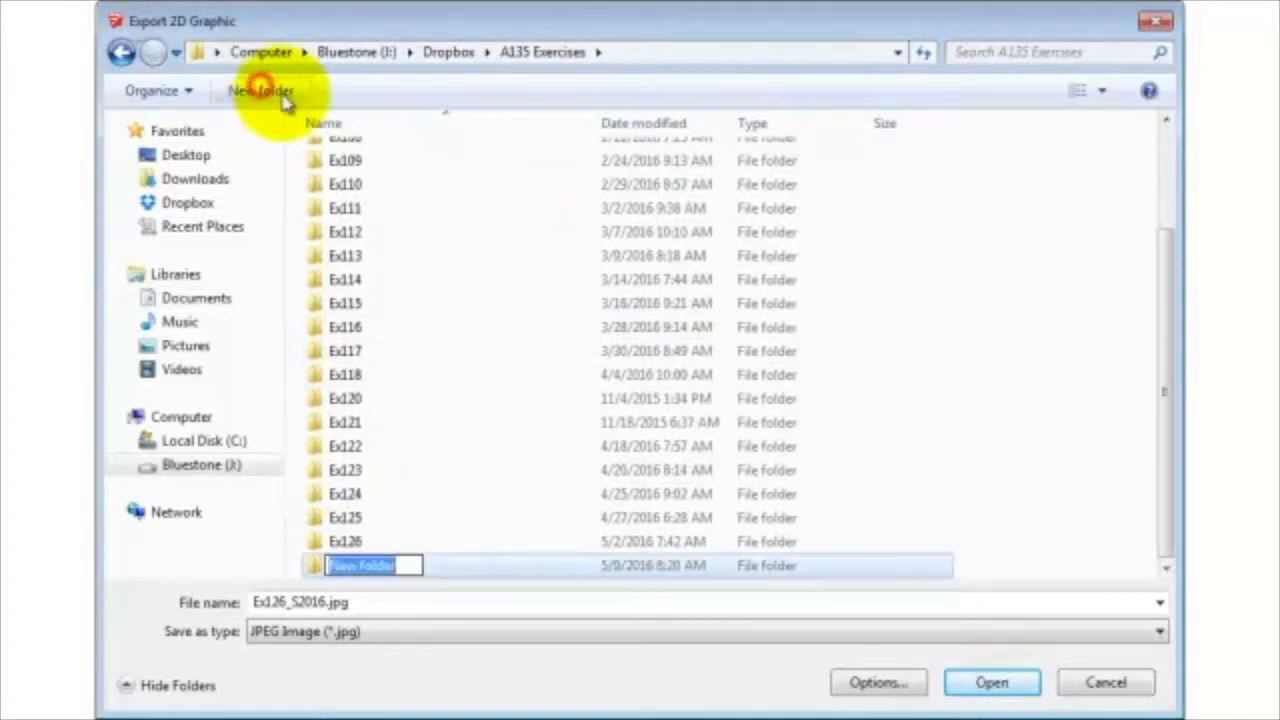
{"action": "type", "text": "Ex127"}
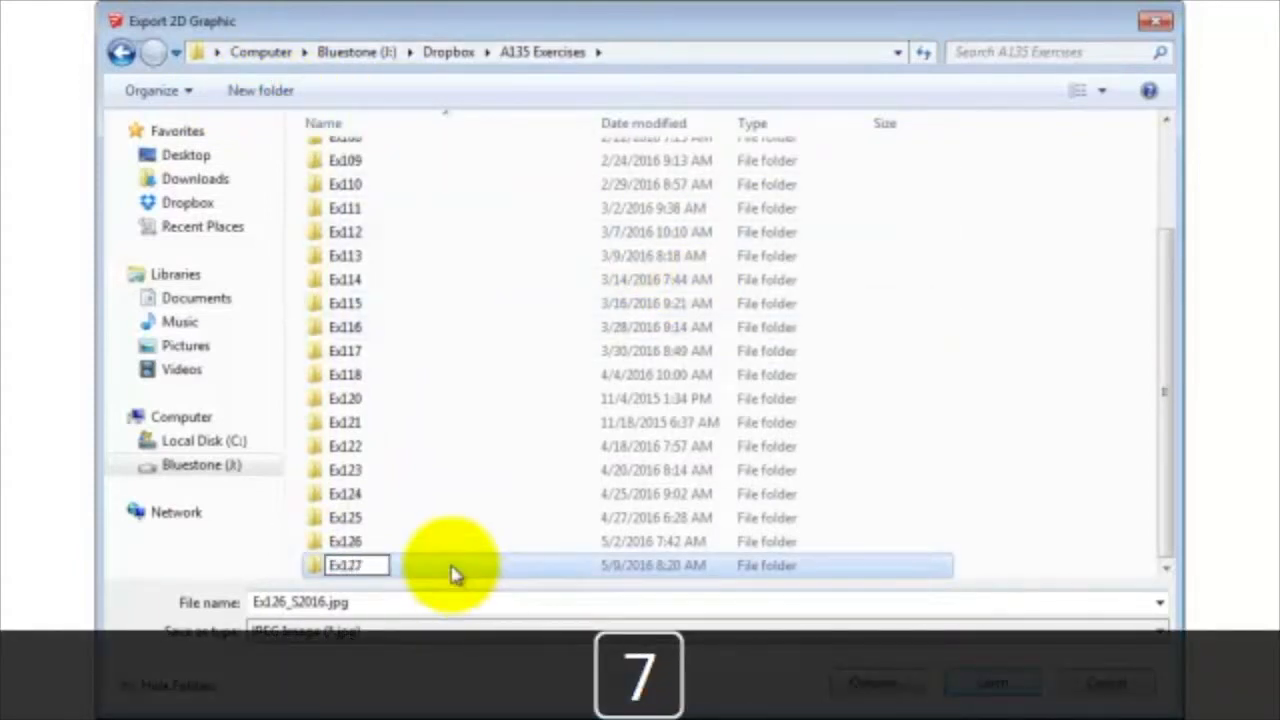
{"action": "key", "text": "BackSpace"}
{"action": "type", "text": "8"}
{"action": "double_click", "coordinate": [450, 569]}
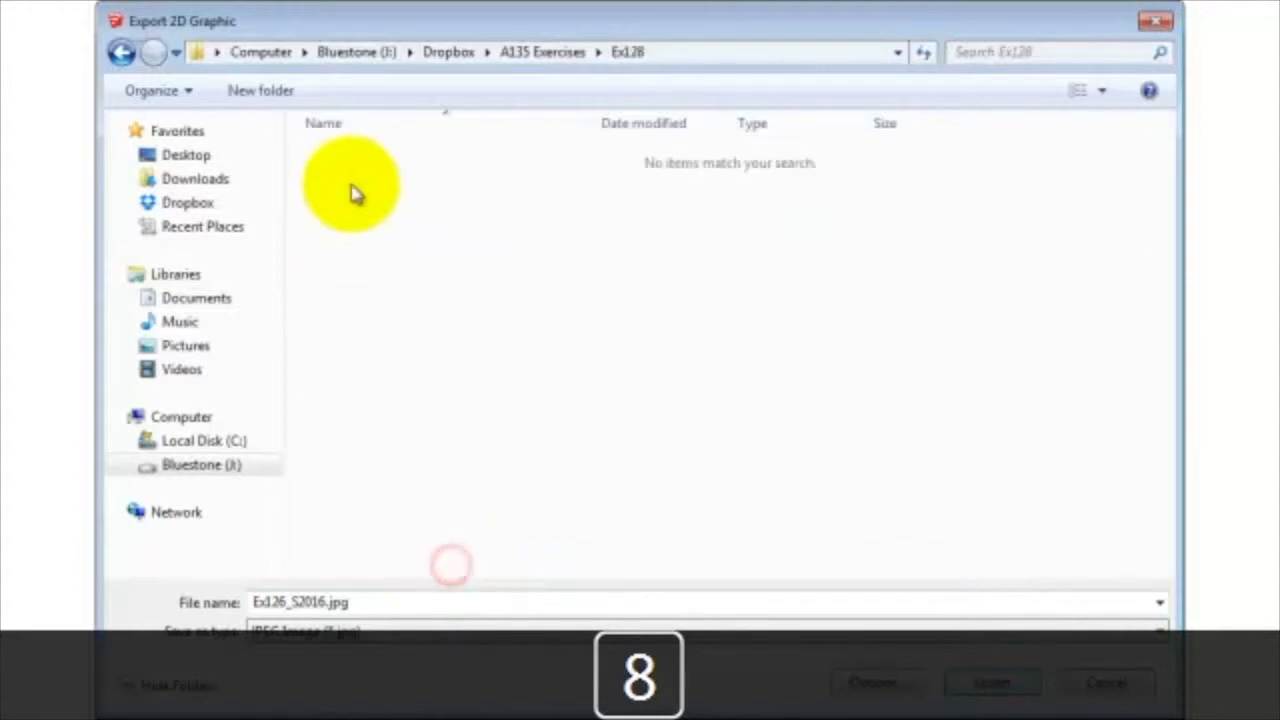
Create a subfolder named S2016m inside Ex128 and open it as the export location
{"action": "left_click", "coordinate": [259, 91]}
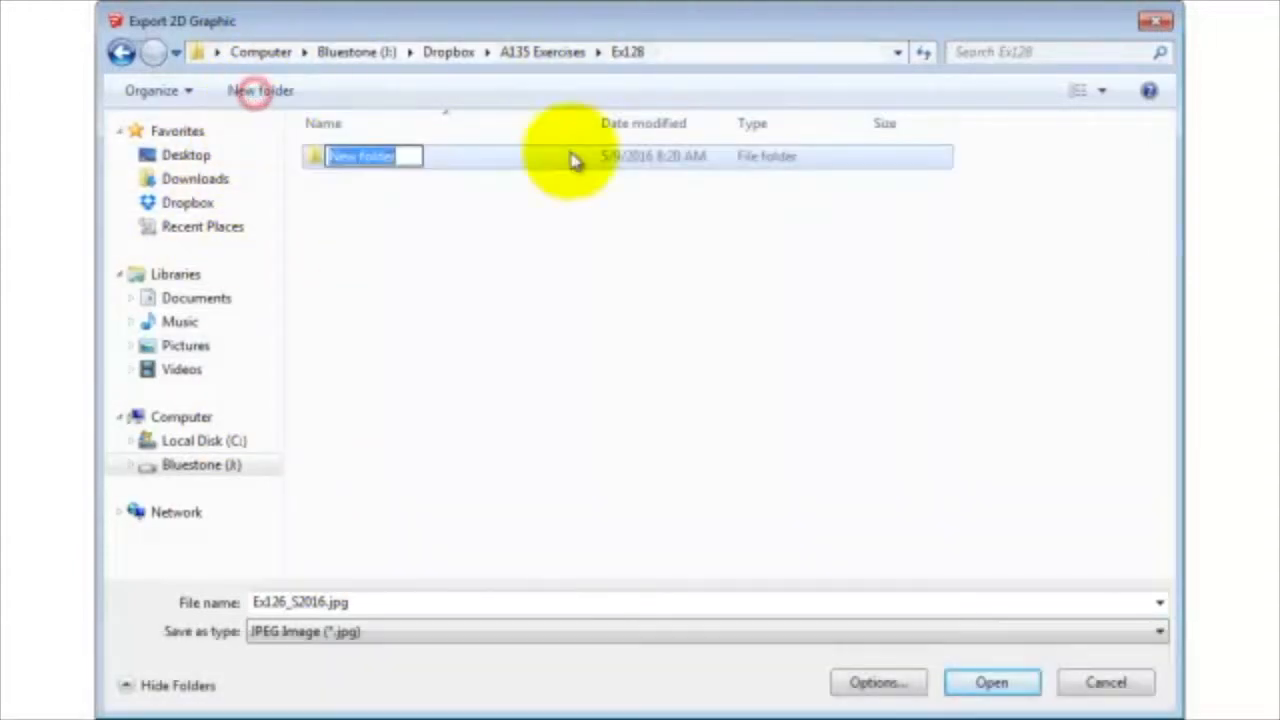
{"action": "type", "text": "S2016m"}
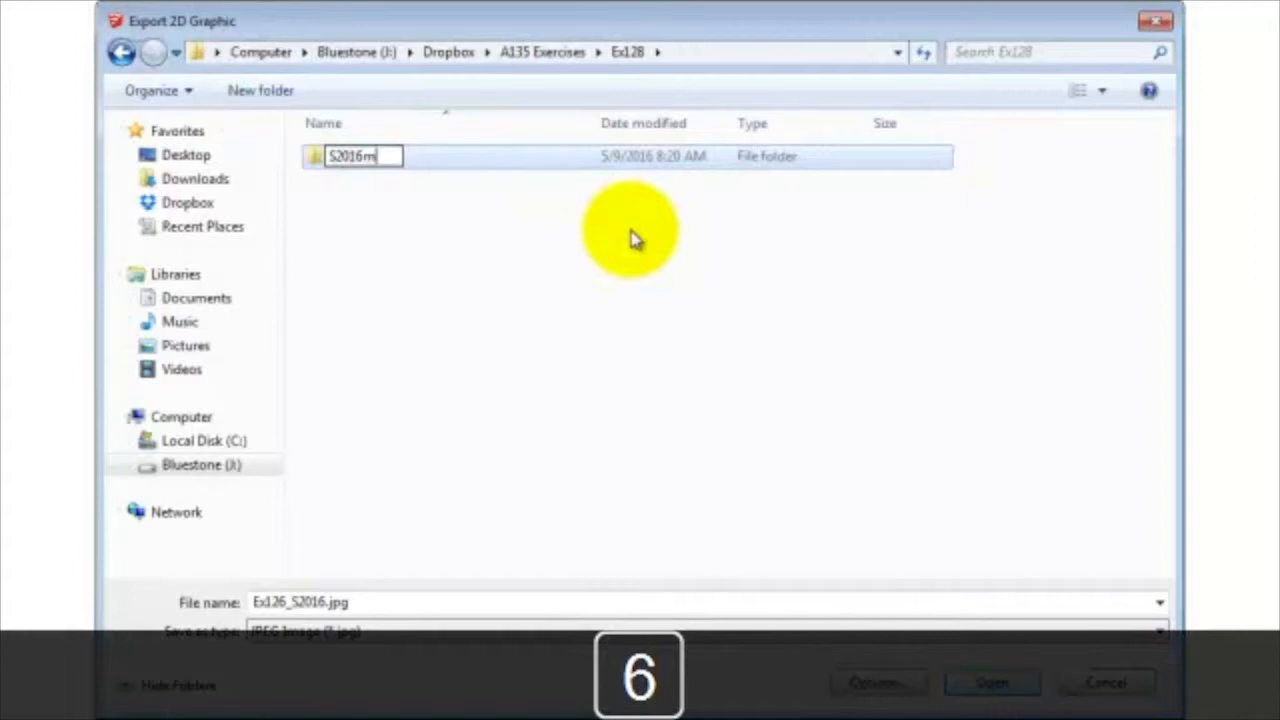
{"action": "key", "text": "Return"}
{"action": "double_click", "coordinate": [500, 155]}
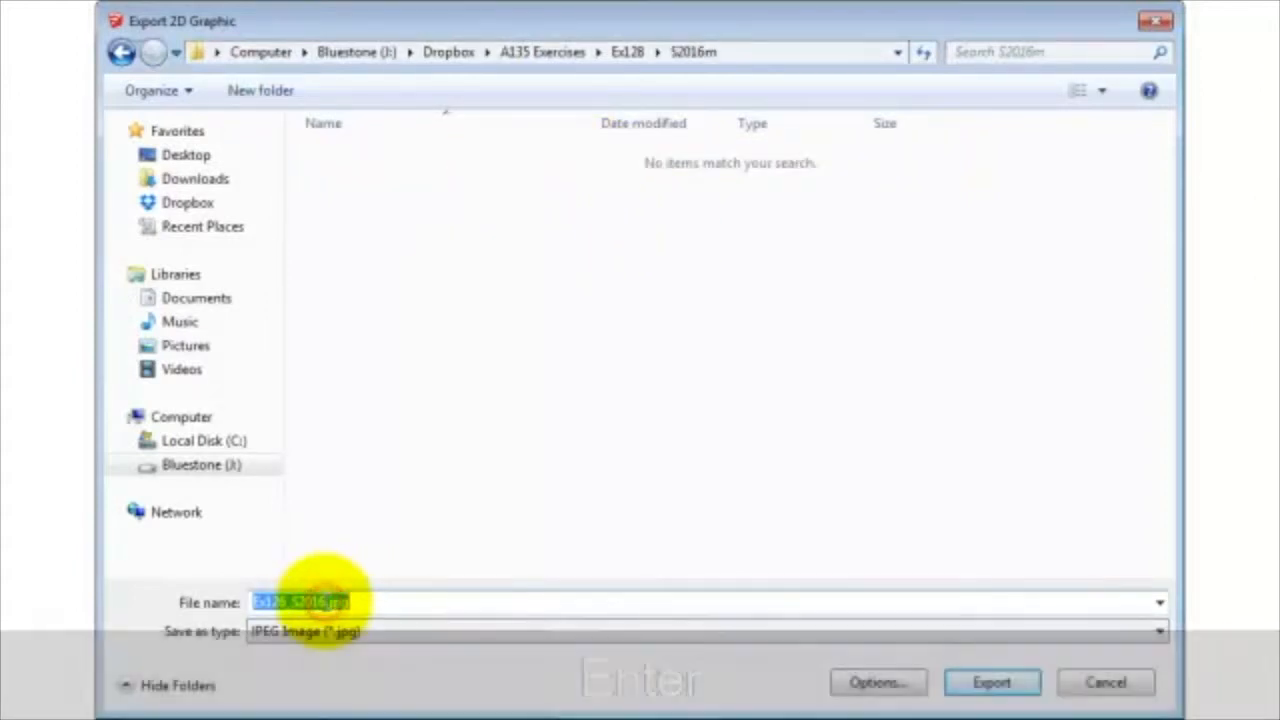
Name the exported JPEG file Ex126_S2016_Plan_Lines.jpg
{"action": "left_click", "coordinate": [325, 601]}
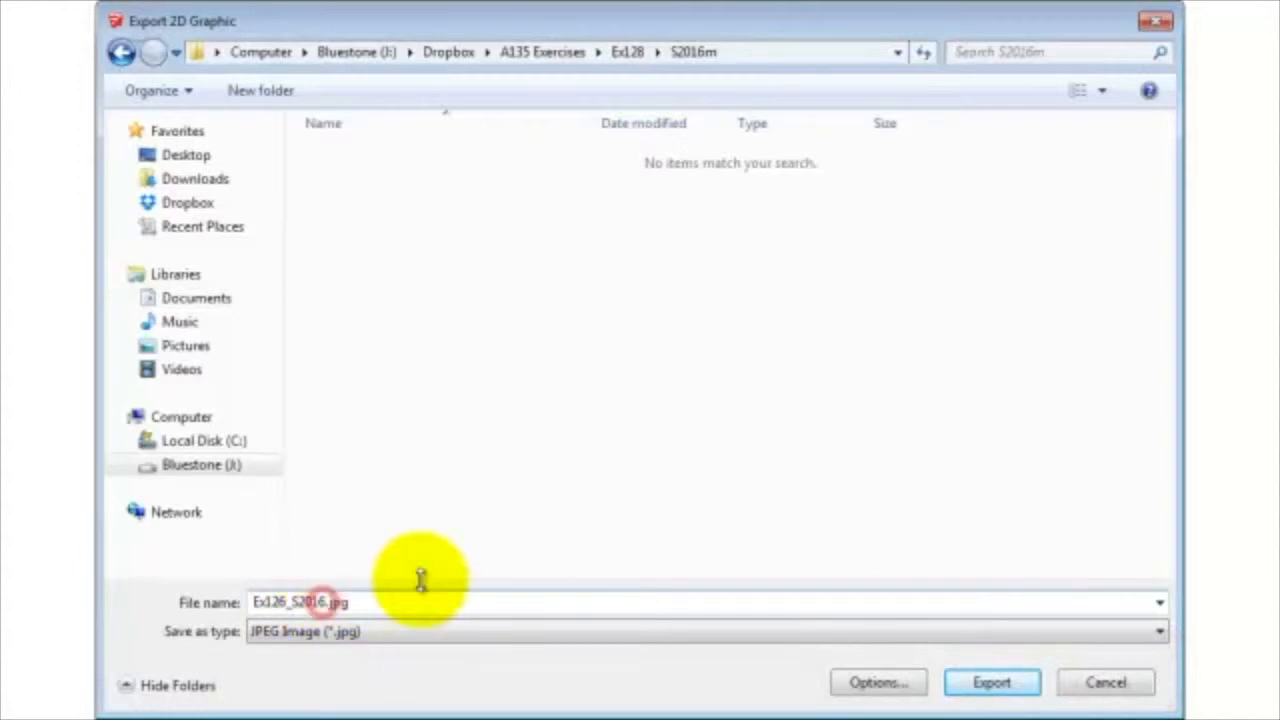
{"action": "type", "text": "_p["}
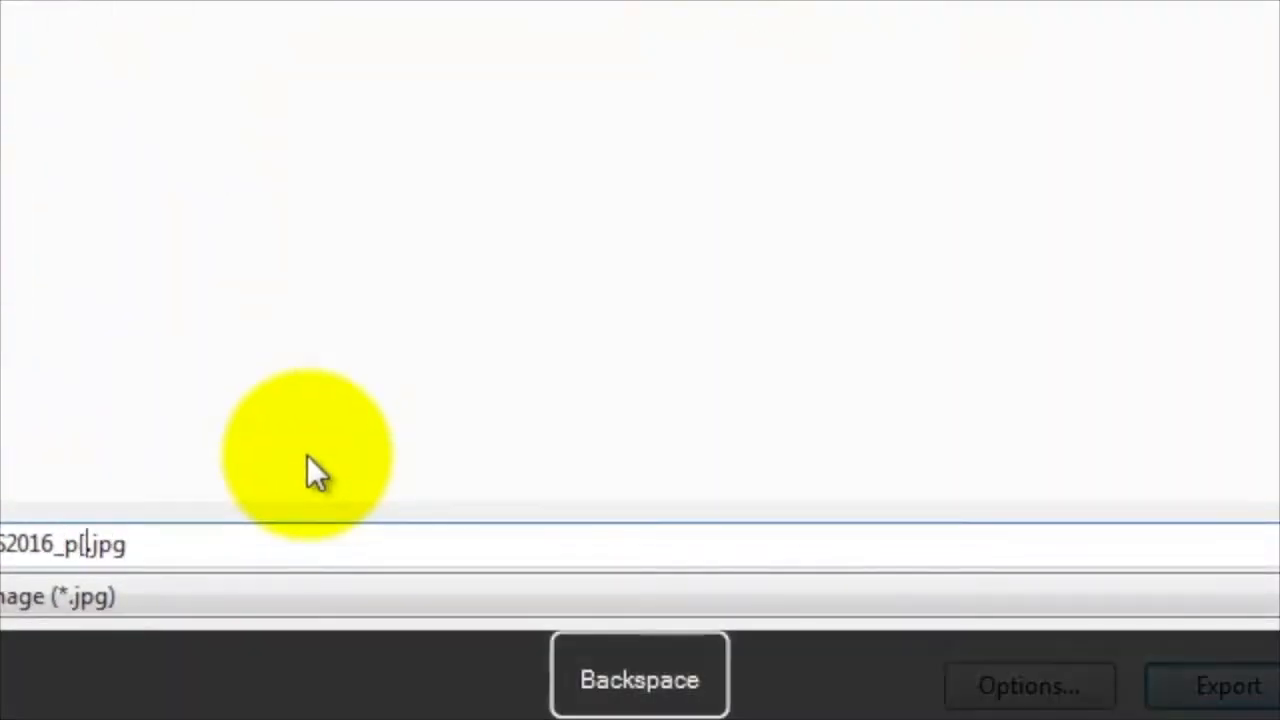
{"action": "key", "text": "BackSpace"}
{"action": "key", "text": "BackSpace"}
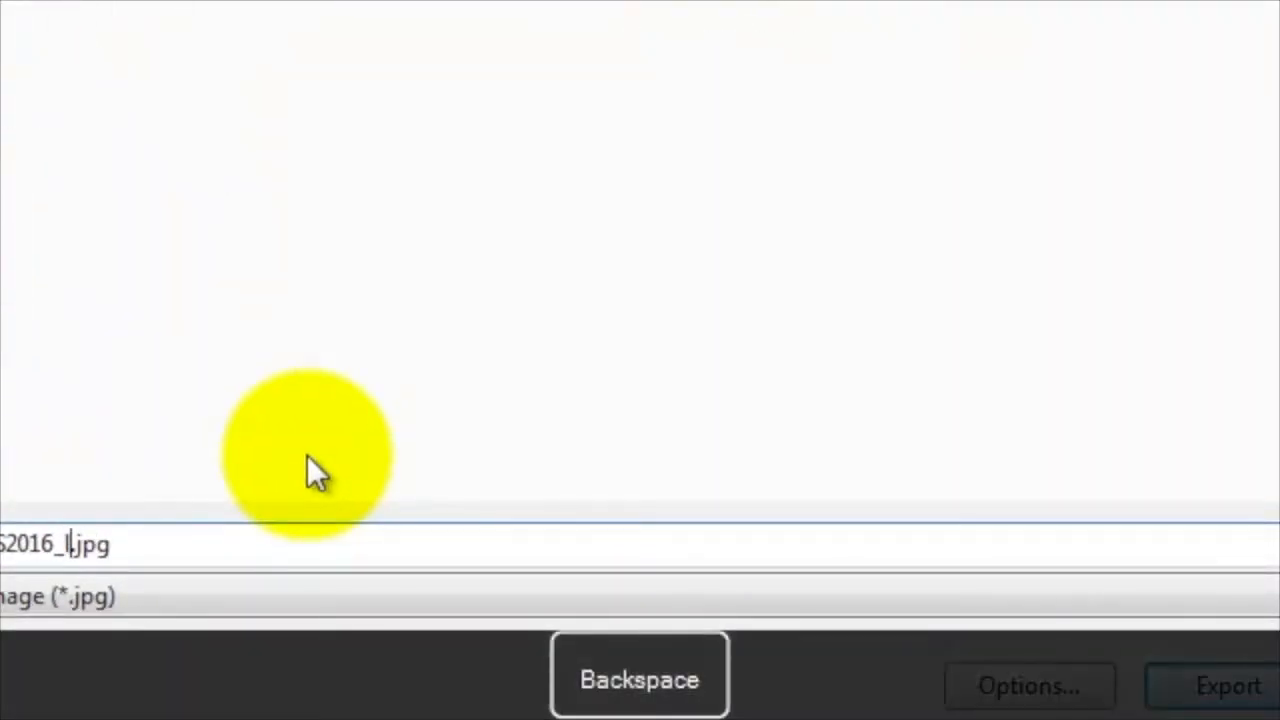
{"action": "type", "text": "Plan_Li"}
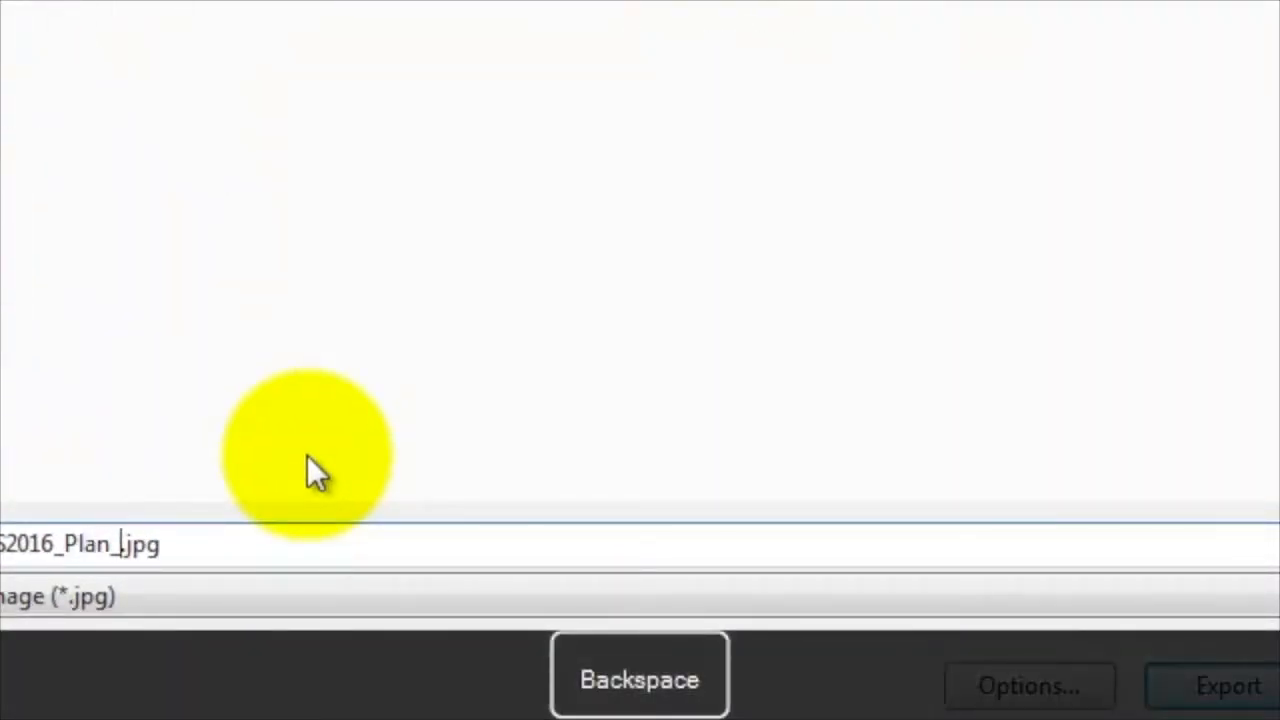
{"action": "type", "text": "nes"}
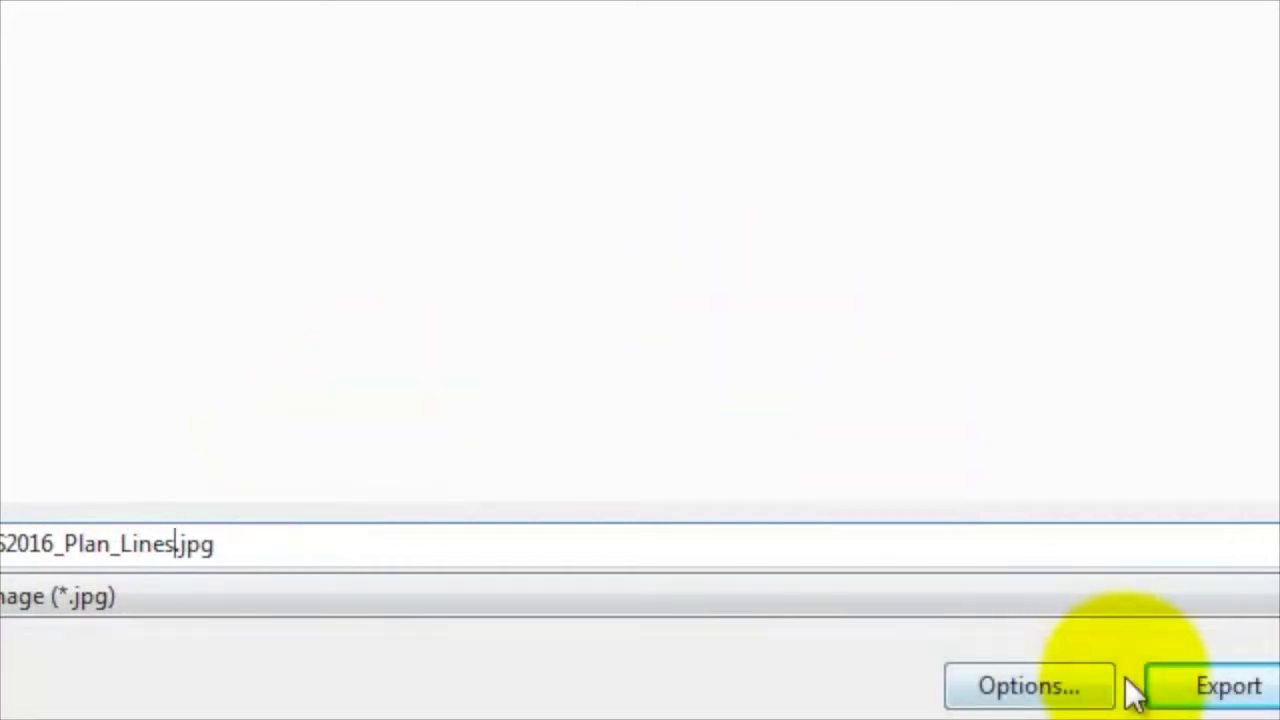
Accept the JPEG options with a custom image size and anti-aliasing, and export the floor plan linework
{"action": "left_click", "coordinate": [1080, 685]}
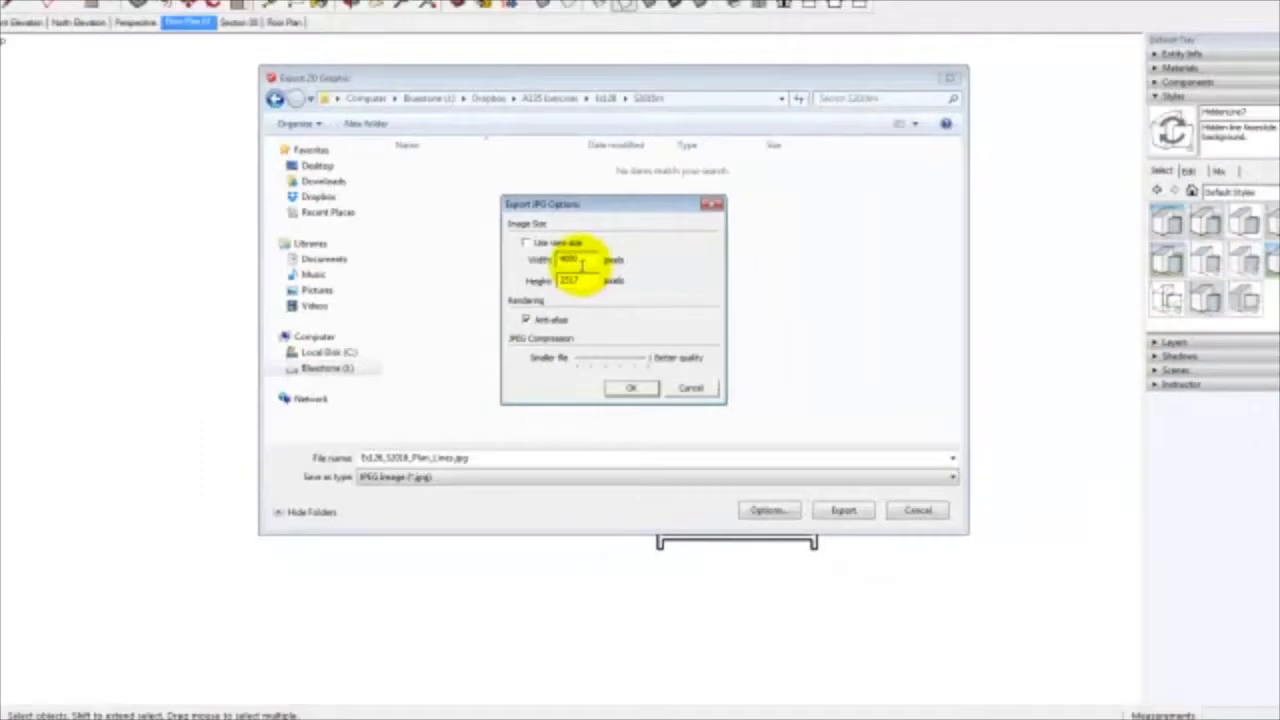
{"action": "left_click_drag", "start_coordinate": [520, 11], "coordinate": [368, 4]}
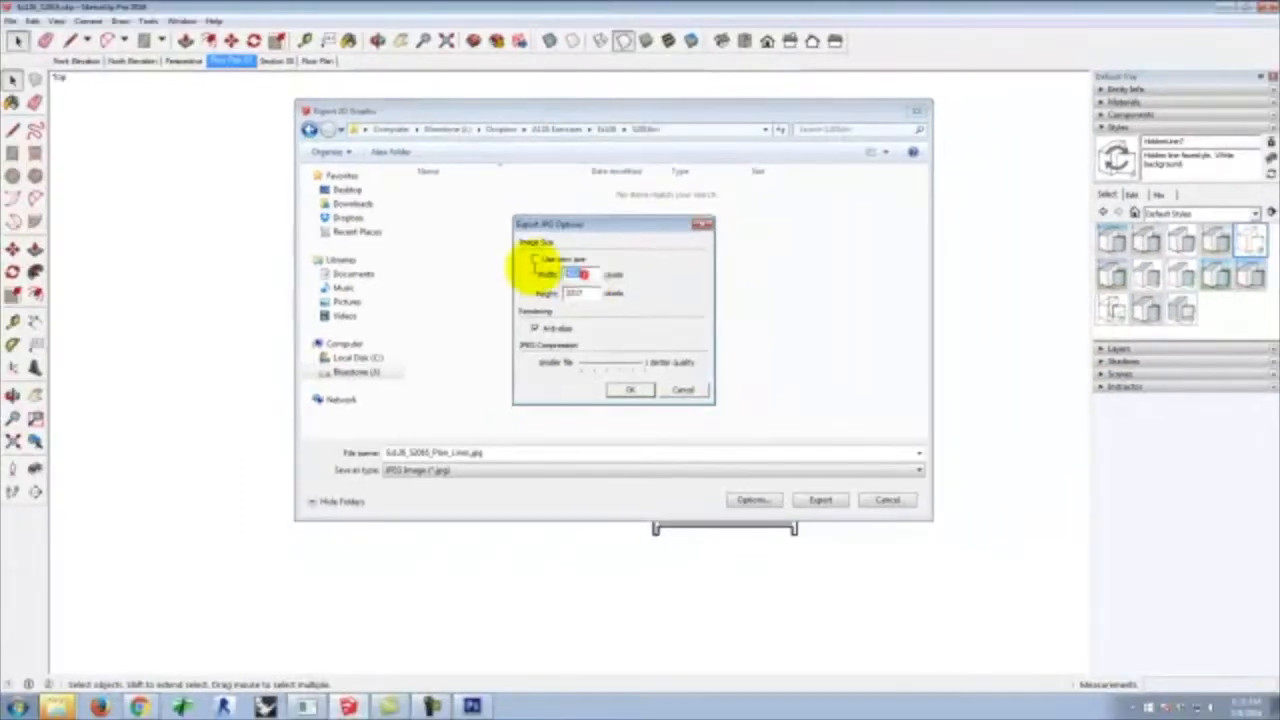
{"action": "left_click", "coordinate": [632, 391]}
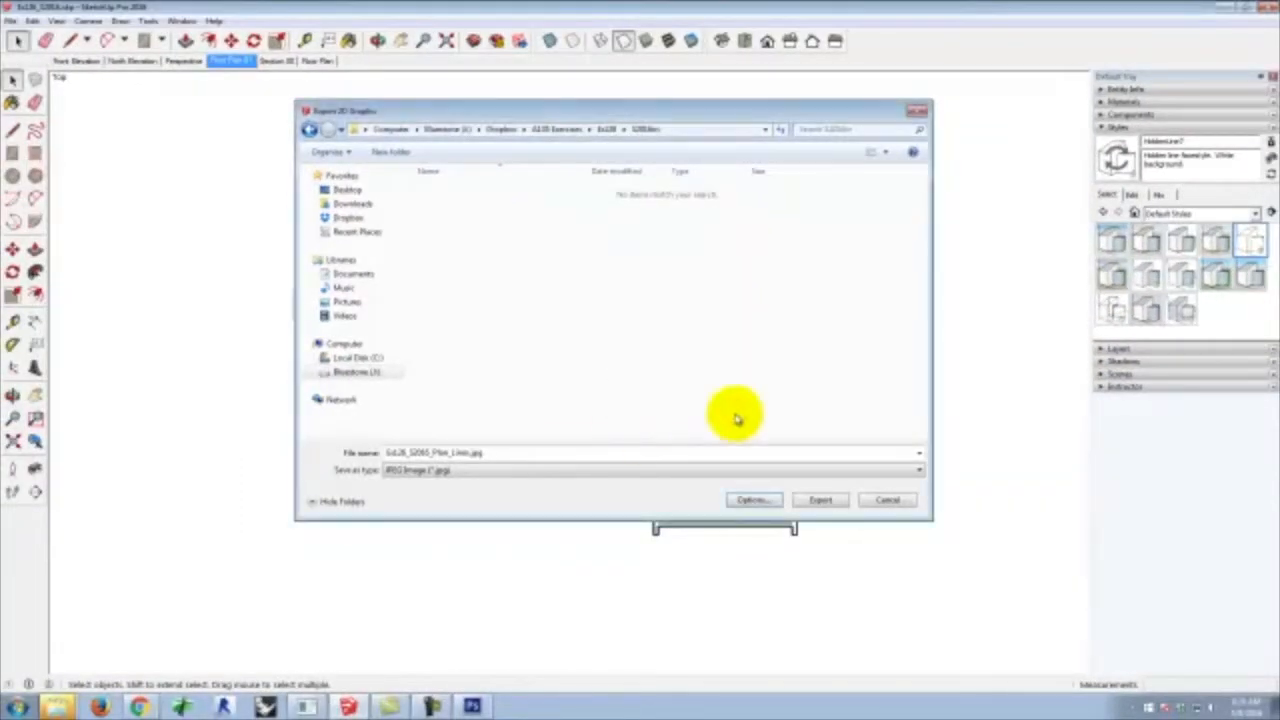
{"action": "left_click", "coordinate": [822, 503]}
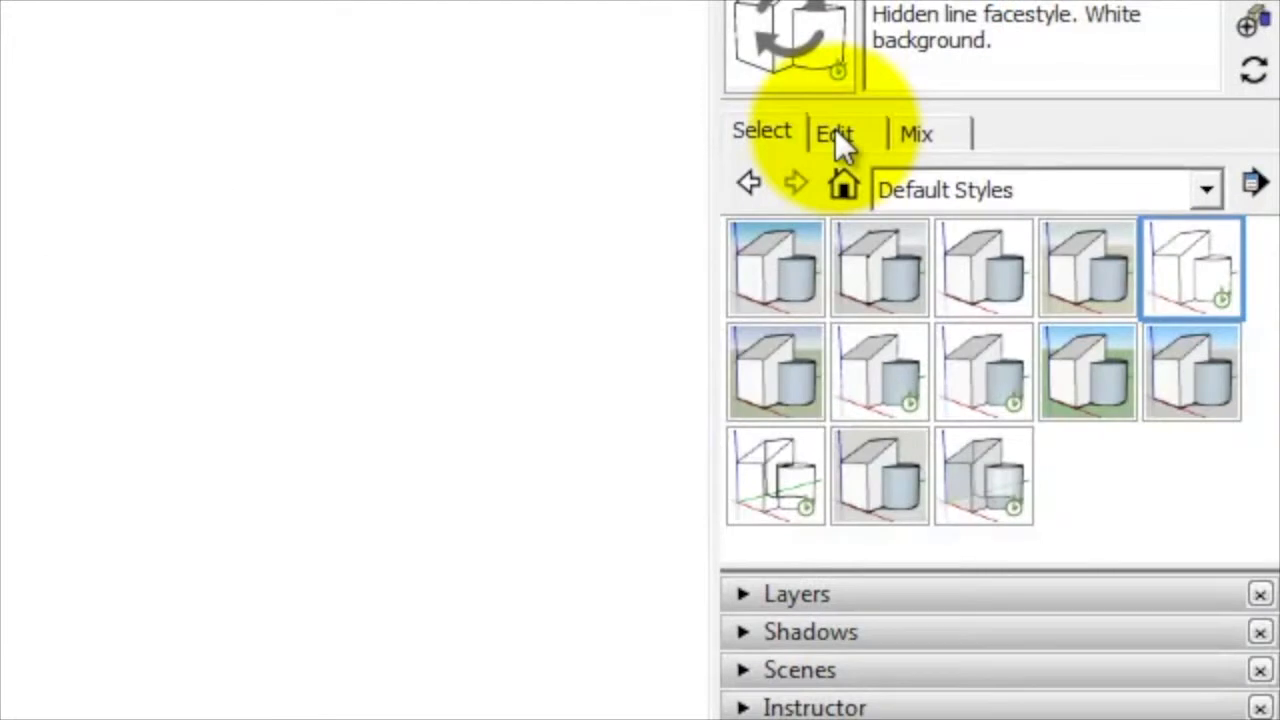
Try the X-ray face setting on the hidden line style, and switch it off again
{"action": "left_click", "coordinate": [945, 160]}
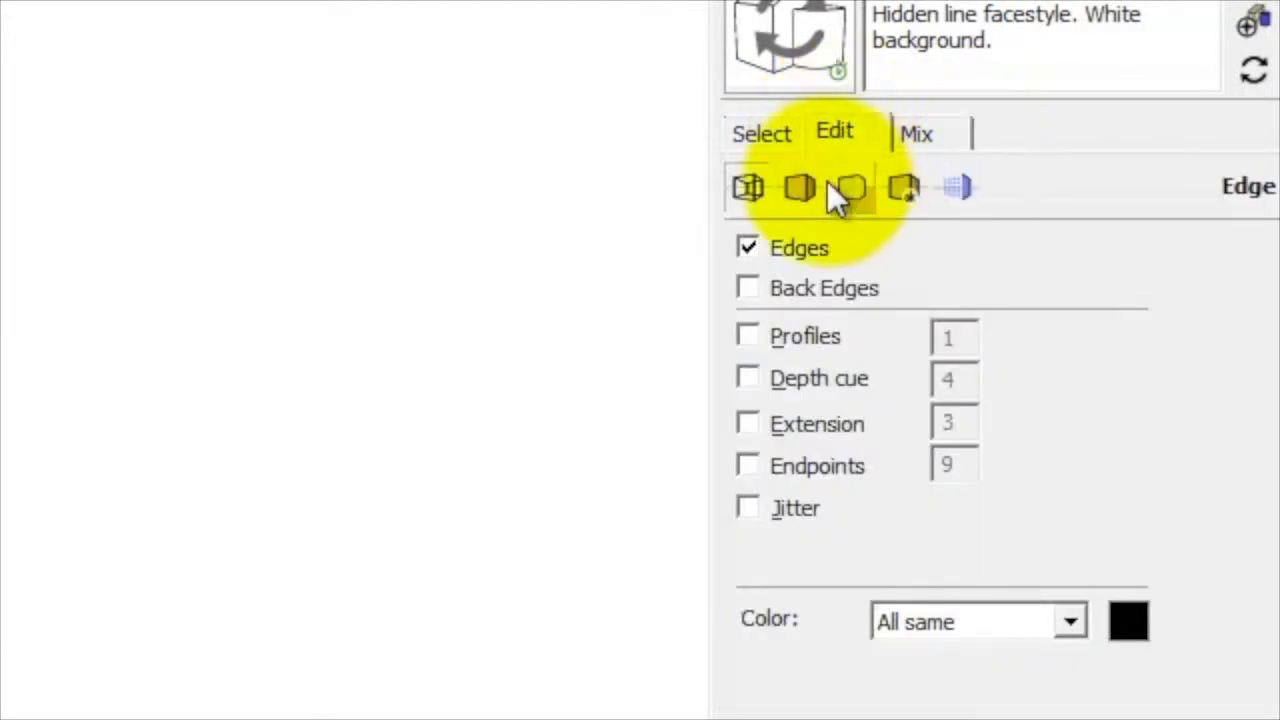
{"action": "left_click", "coordinate": [803, 190]}
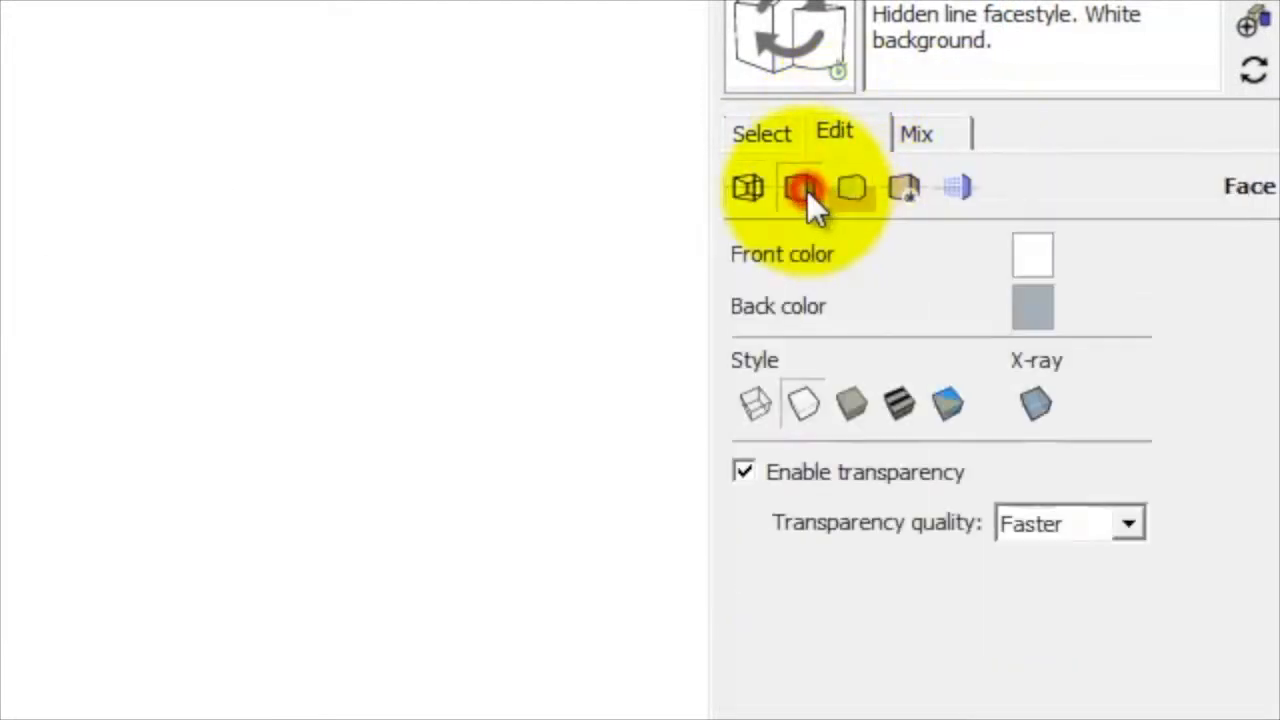
{"action": "left_click", "coordinate": [1037, 403]}
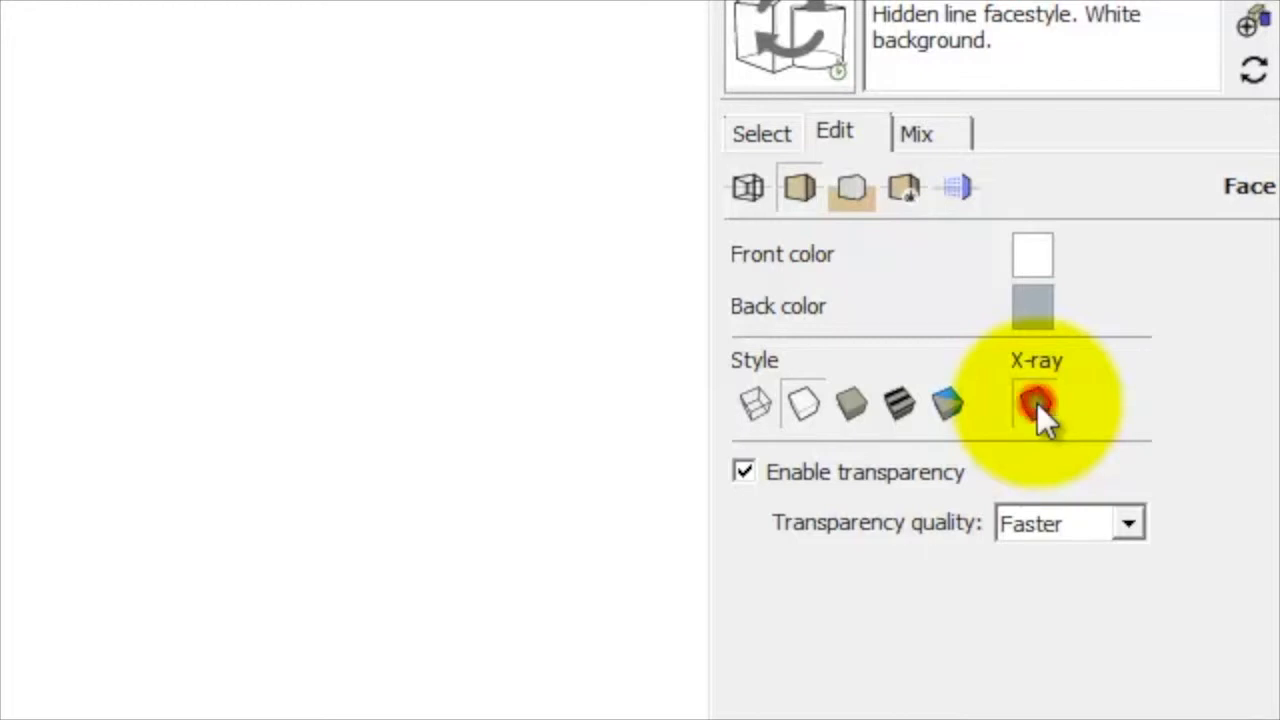
{"action": "left_click", "coordinate": [1037, 403]}
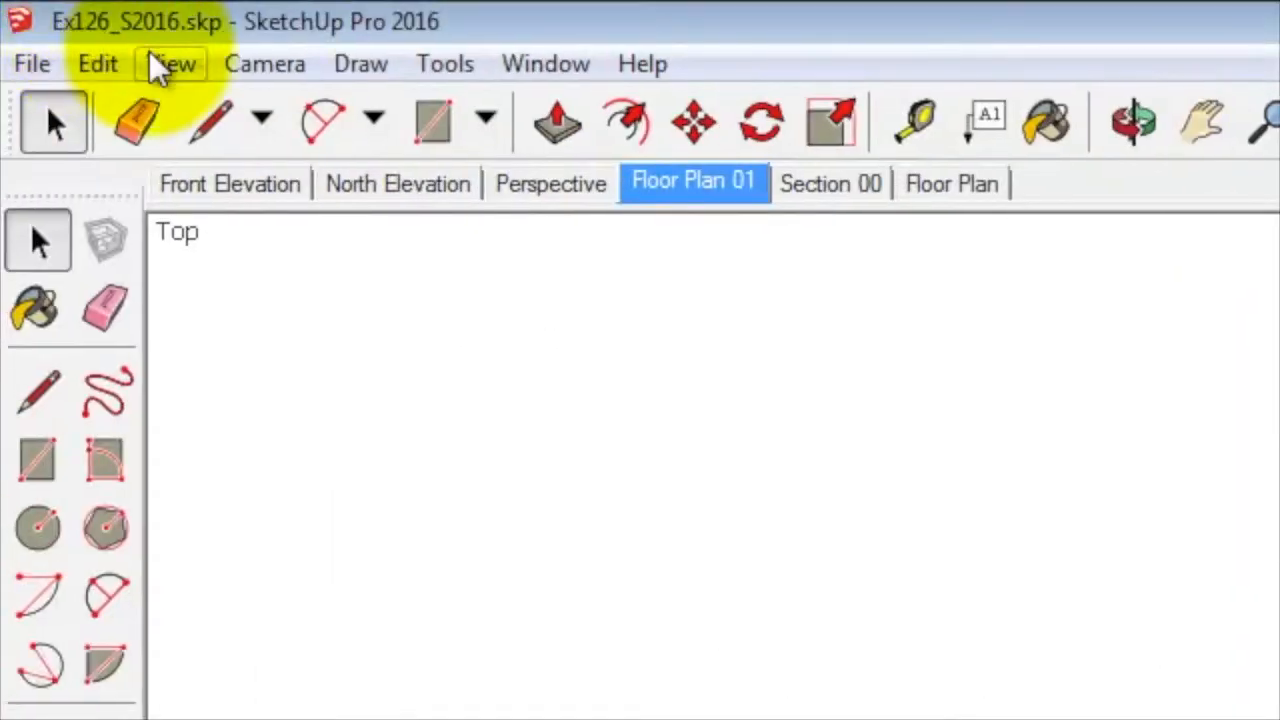
Turn on shadows and turn off the section cuts in the Floor Plan 01 view
{"action": "left_click", "coordinate": [168, 63]}
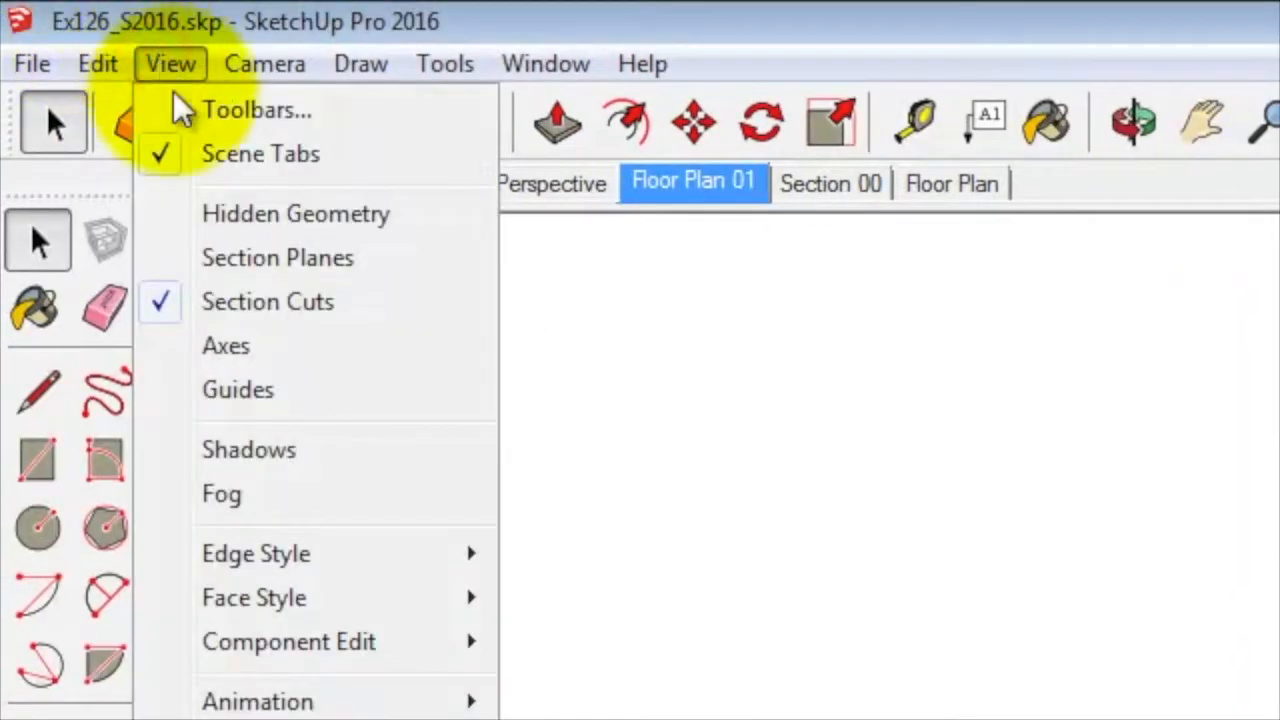
{"action": "left_click", "coordinate": [245, 455]}
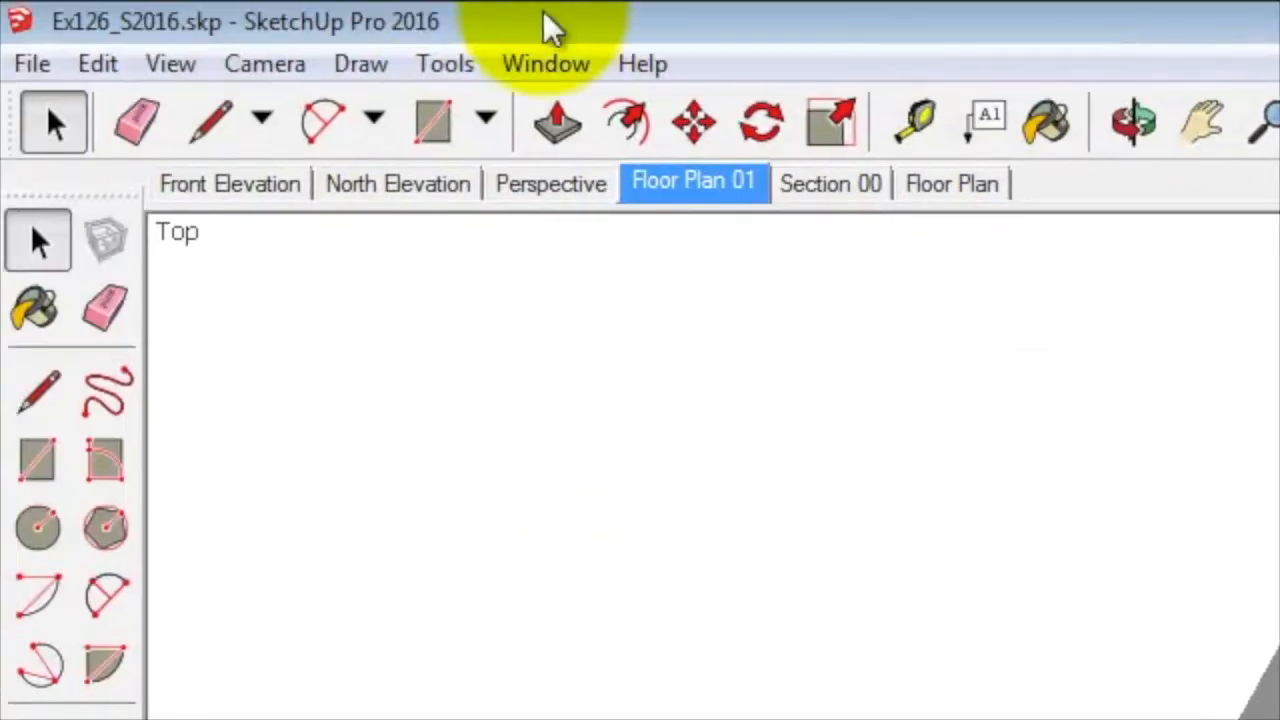
{"action": "left_click", "coordinate": [172, 66]}
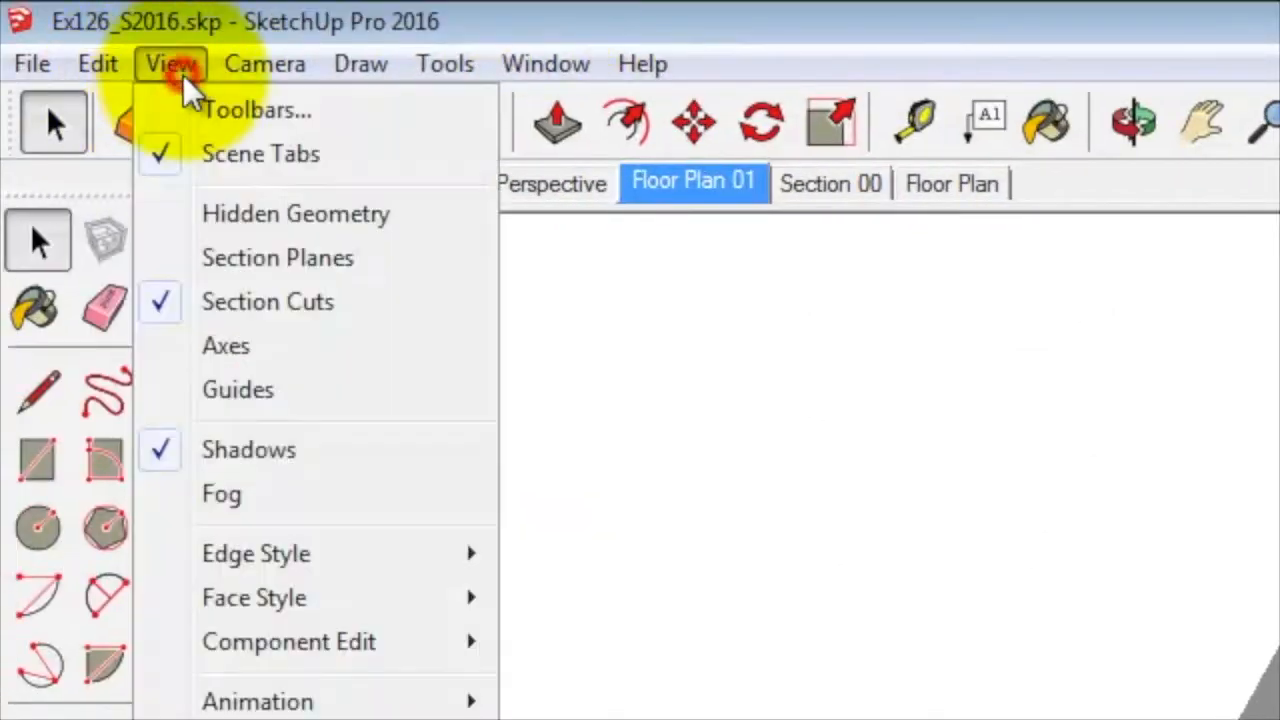
{"action": "left_click", "coordinate": [214, 306]}
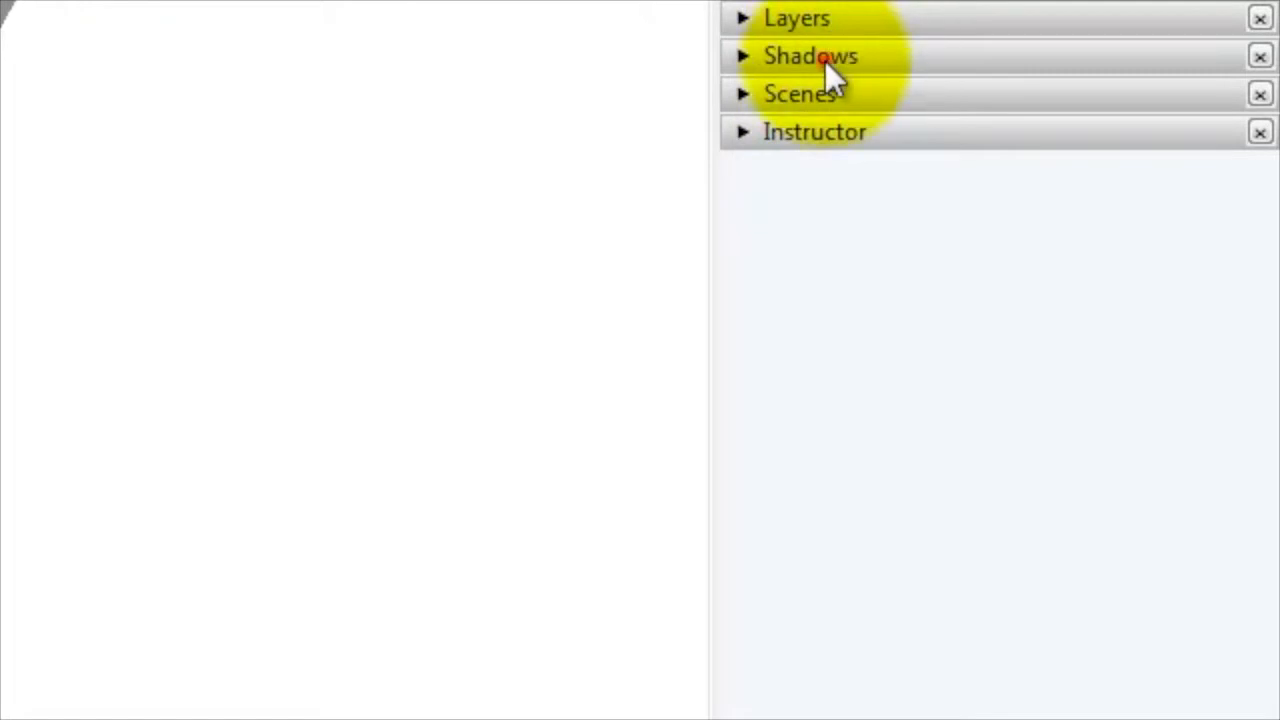
Adjust the shadow settings to the date 09/03 and a time of about 12:42 PM
{"action": "left_click", "coordinate": [827, 60]}
{"action": "mouse_move", "coordinate": [954, 157]}
{"action": "left_mouse_down"}
{"action": "mouse_move", "coordinate": [943, 163]}
{"action": "mouse_move", "coordinate": [956, 168]}
{"action": "left_mouse_up"}
{"action": "left_click_drag", "start_coordinate": [989, 227], "coordinate": [953, 205]}
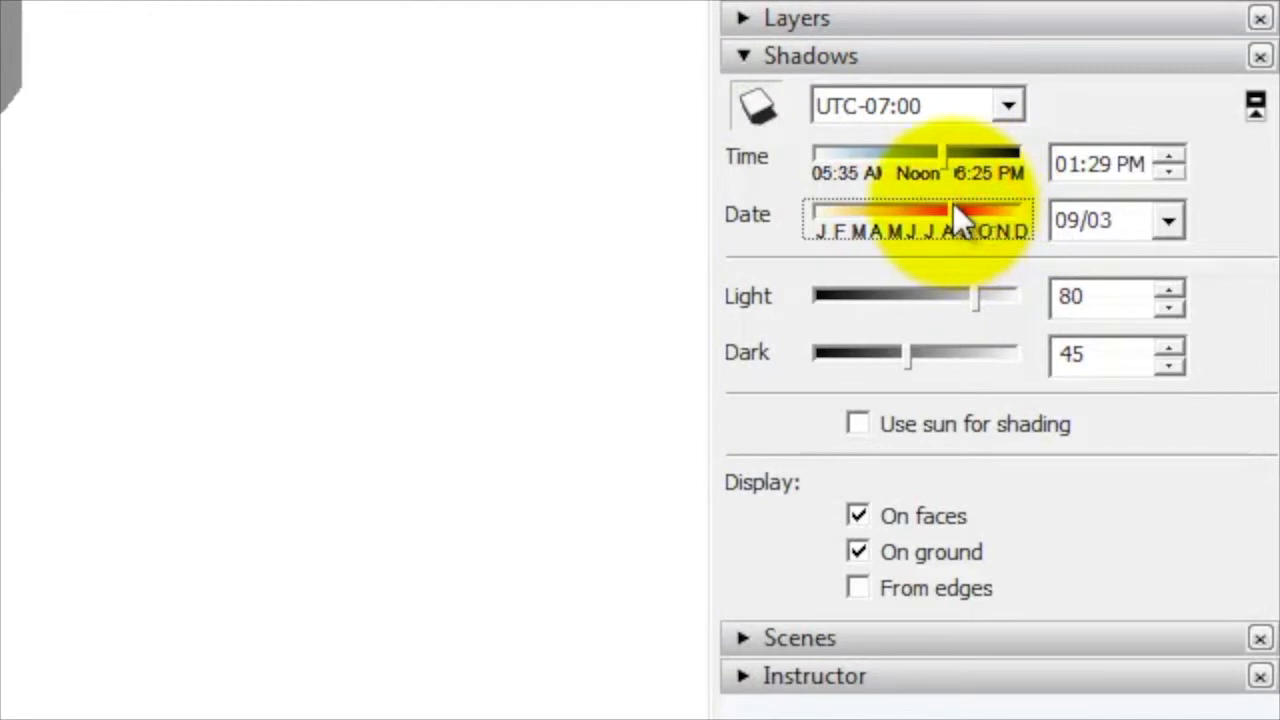
{"action": "left_click_drag", "start_coordinate": [945, 165], "coordinate": [929, 139]}
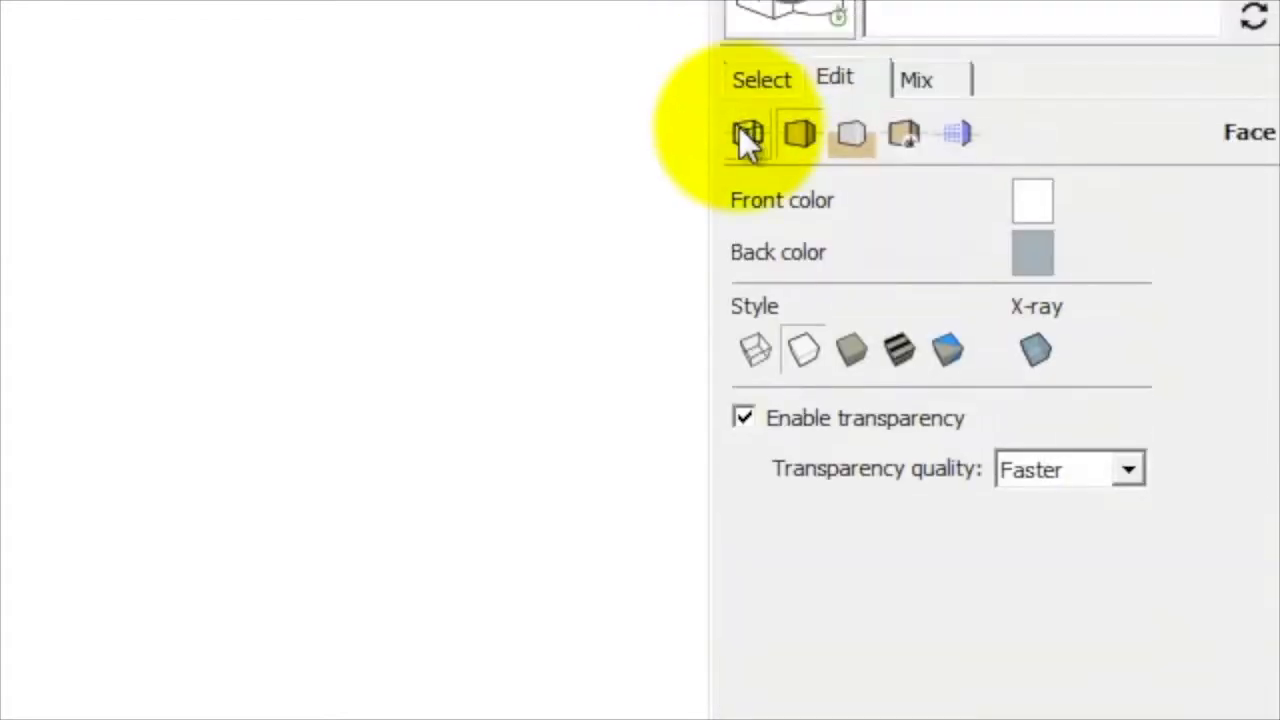
Turn off edge display in the current style to leave only the shadows
{"action": "left_click", "coordinate": [748, 133]}
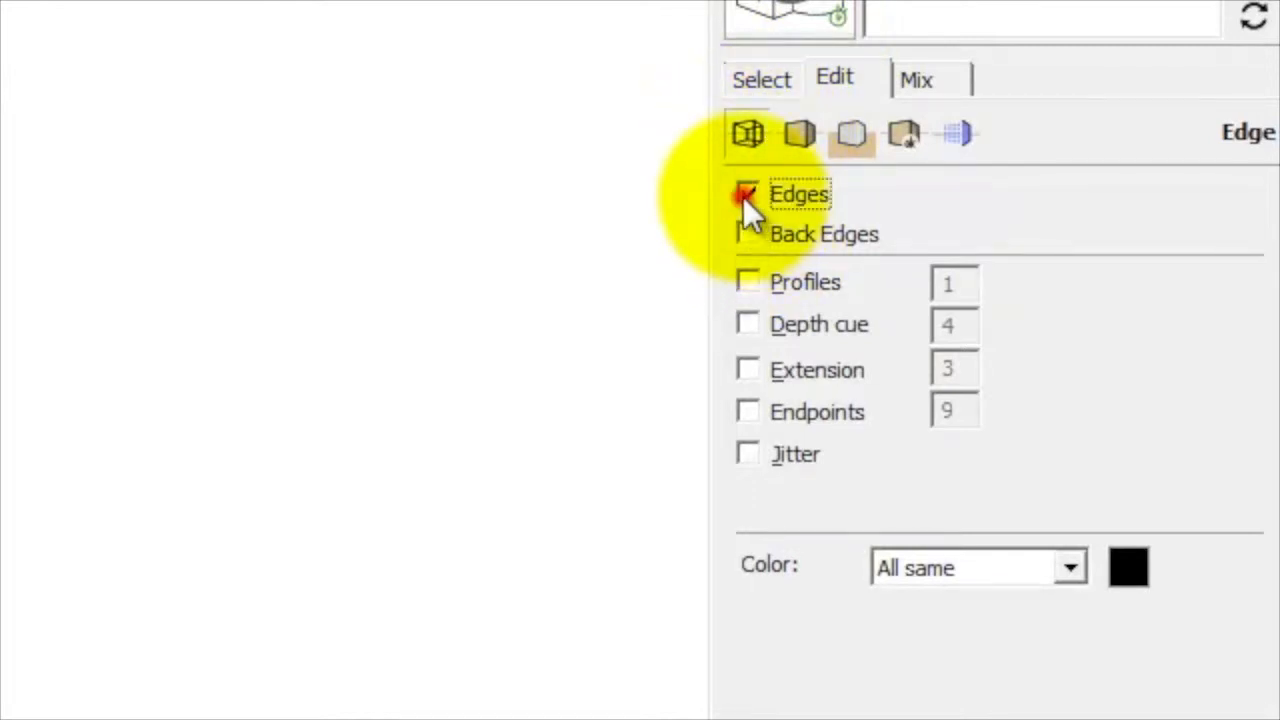
{"action": "left_click", "coordinate": [746, 196]}
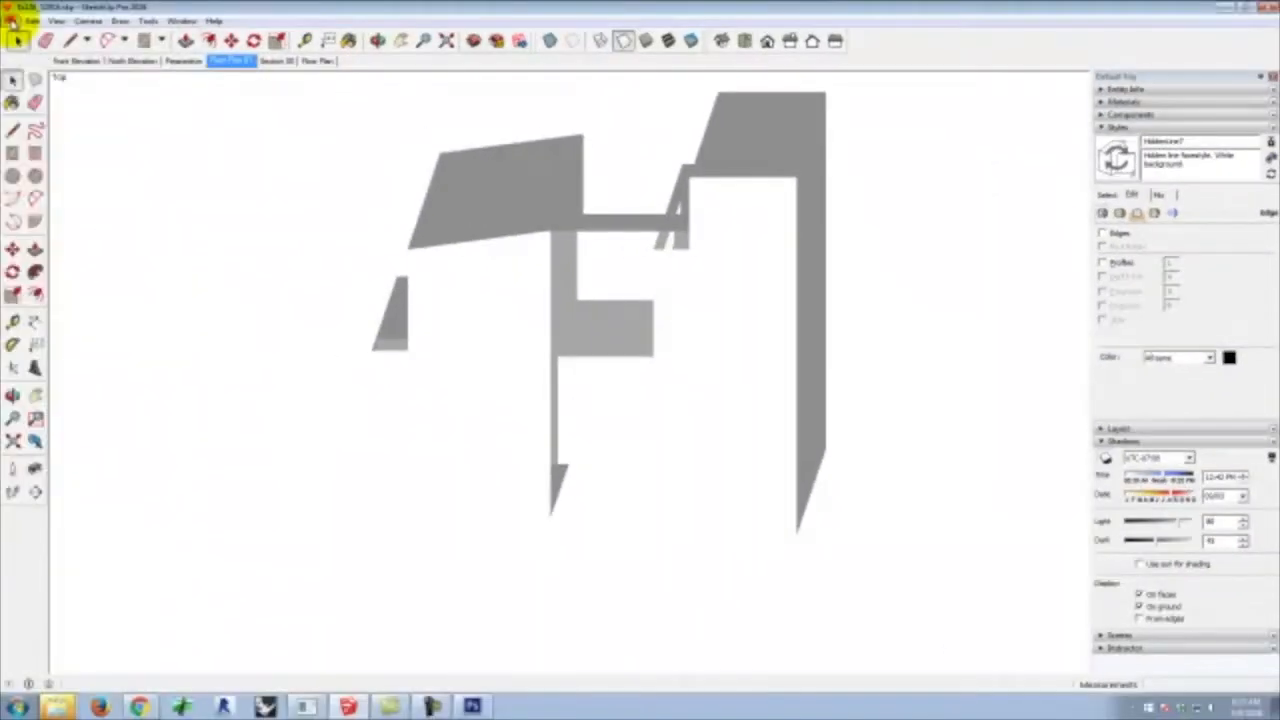
Export the shadows-only view as a 2D JPEG image named Ex126_S2016_Plan_Shadows.jpg
{"action": "left_click", "coordinate": [12, 20]}
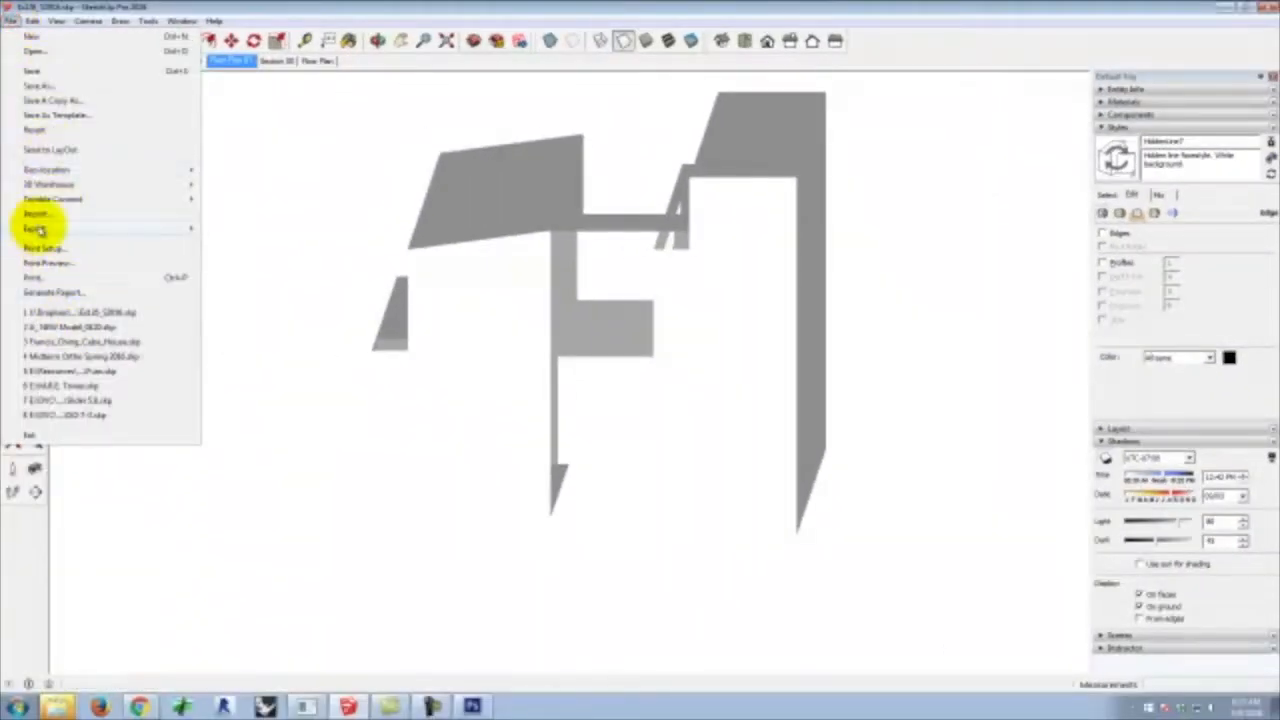
{"action": "mouse_move", "coordinate": [35, 228]}
{"action": "left_click", "coordinate": [248, 243]}
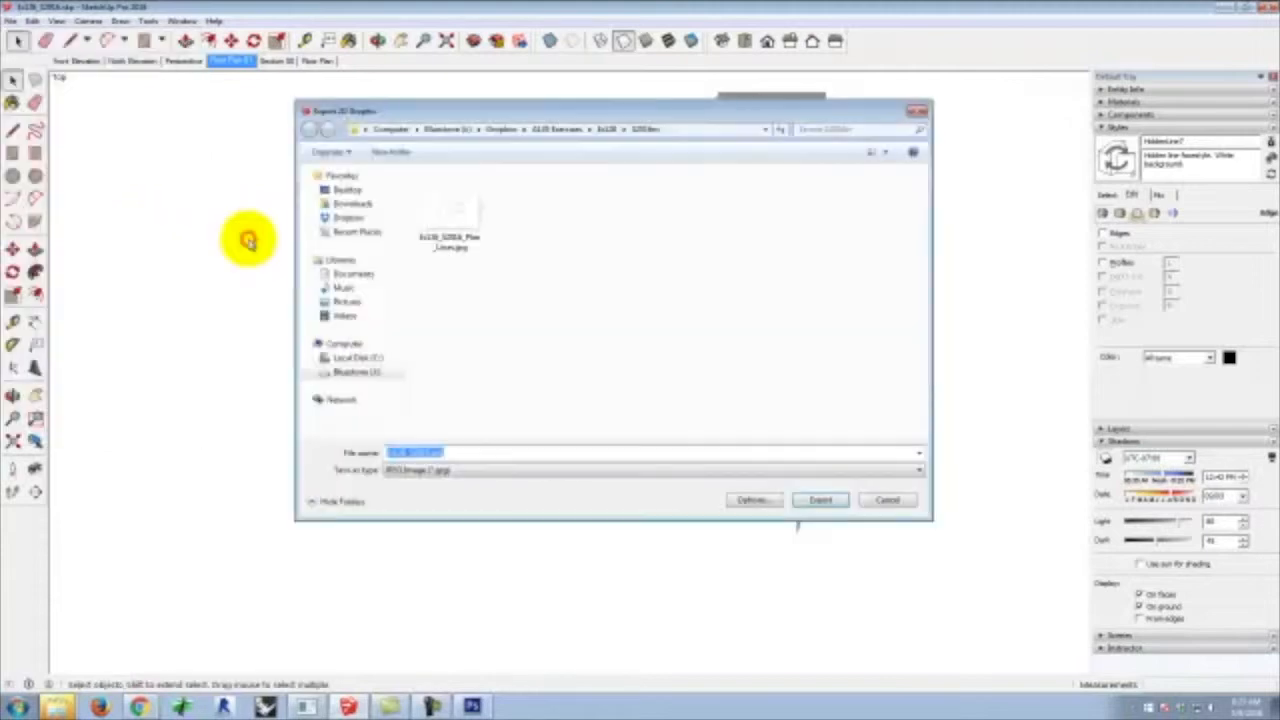
{"action": "left_click", "coordinate": [451, 220]}
{"action": "left_click", "coordinate": [467, 453]}
{"action": "left_click", "coordinate": [468, 453]}
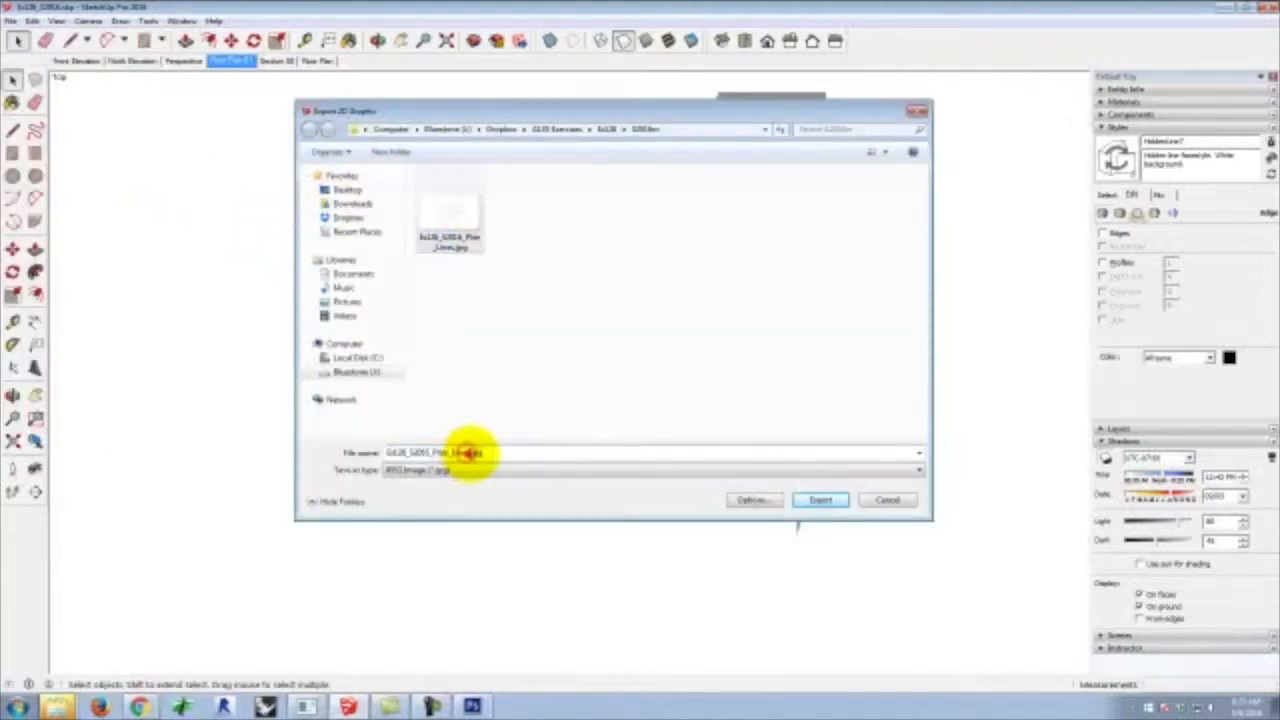
{"action": "key", "text": "BackSpace"}
{"action": "key", "text": "BackSpace"}
{"action": "key", "text": "BackSpace"}
{"action": "key", "text": "BackSpace"}
{"action": "type", "text": "Shadows"}
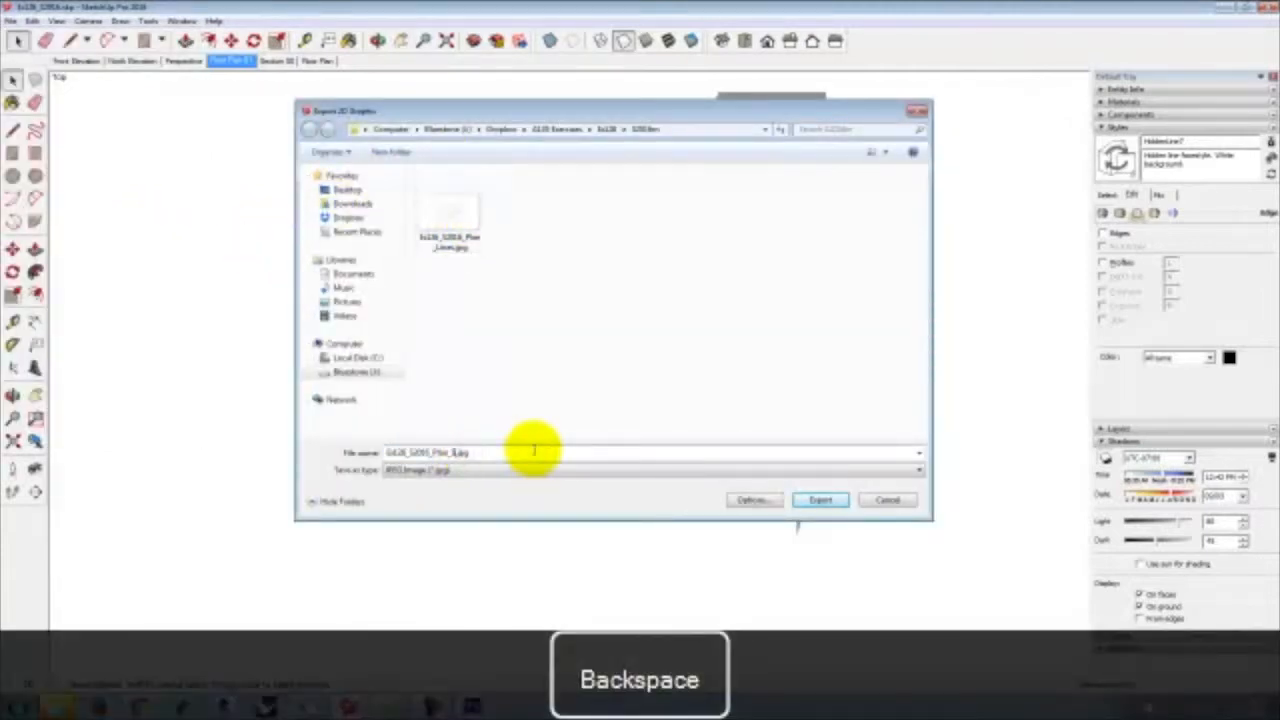
{"action": "left_click", "coordinate": [836, 503]}
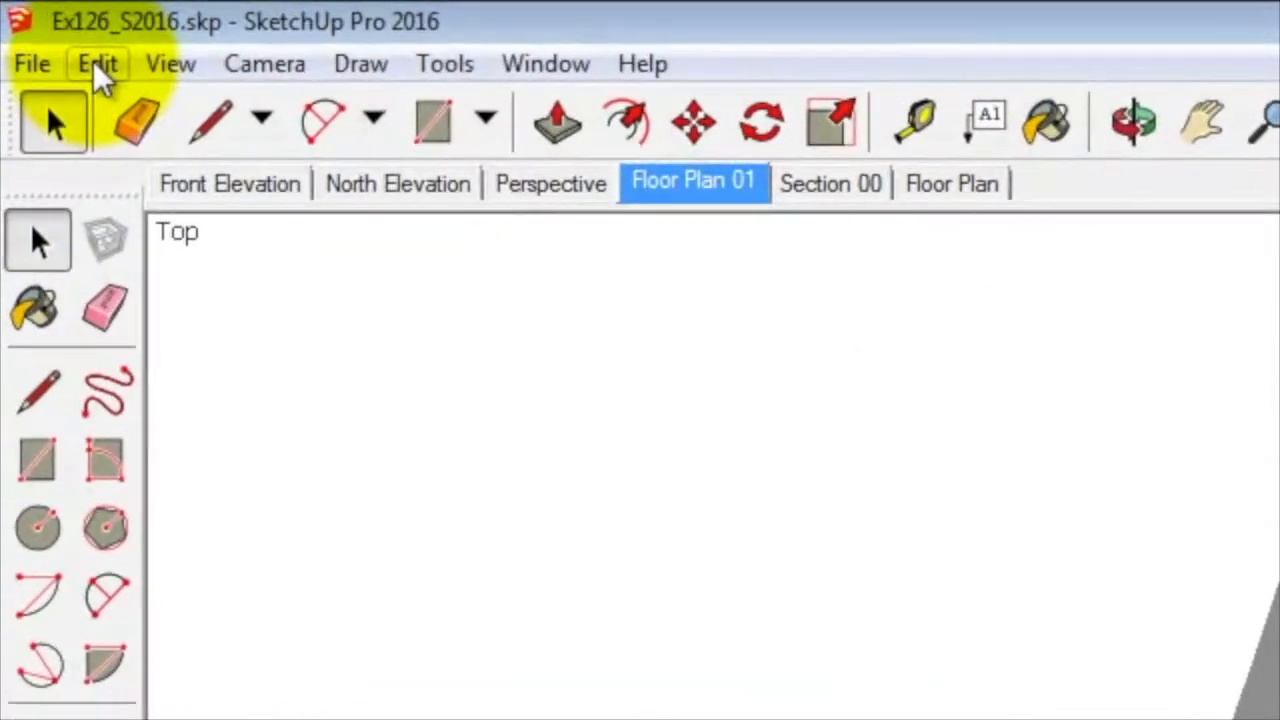
Restore the floor plan linework by turning section cuts and edges on and shadows off
{"action": "left_click", "coordinate": [98, 66]}
{"action": "mouse_move", "coordinate": [172, 68]}
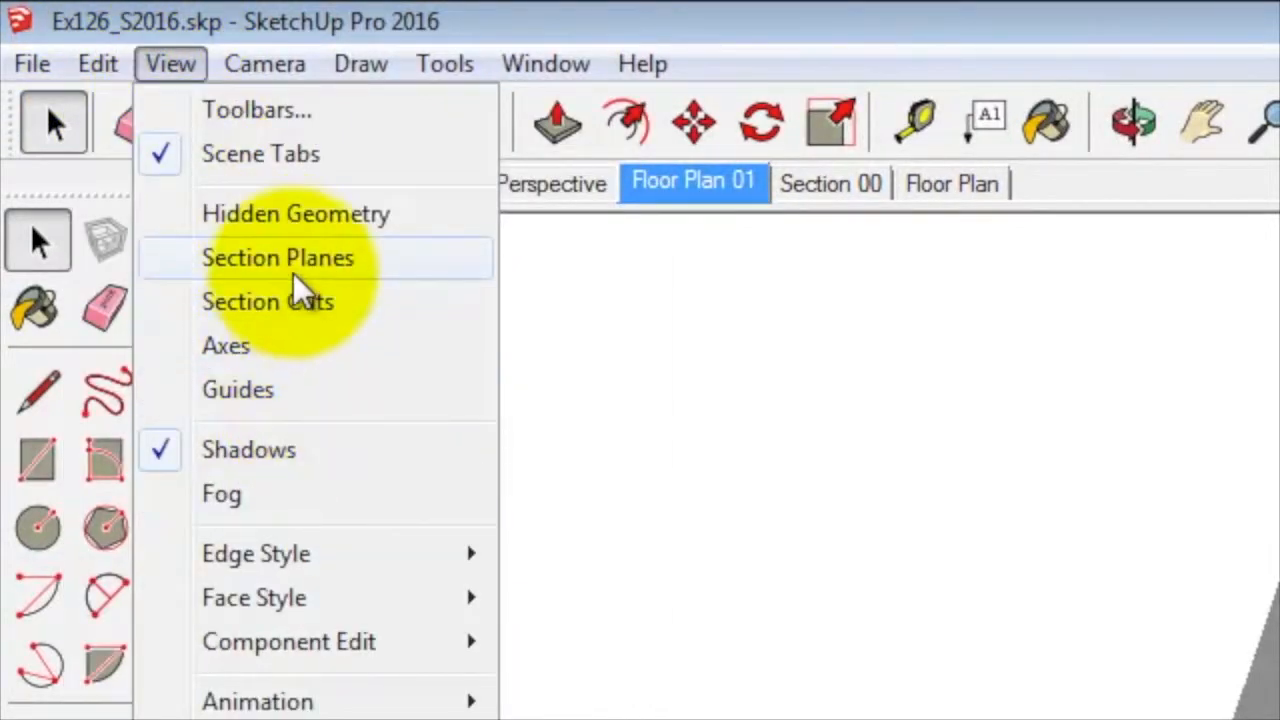
{"action": "left_click", "coordinate": [302, 316]}
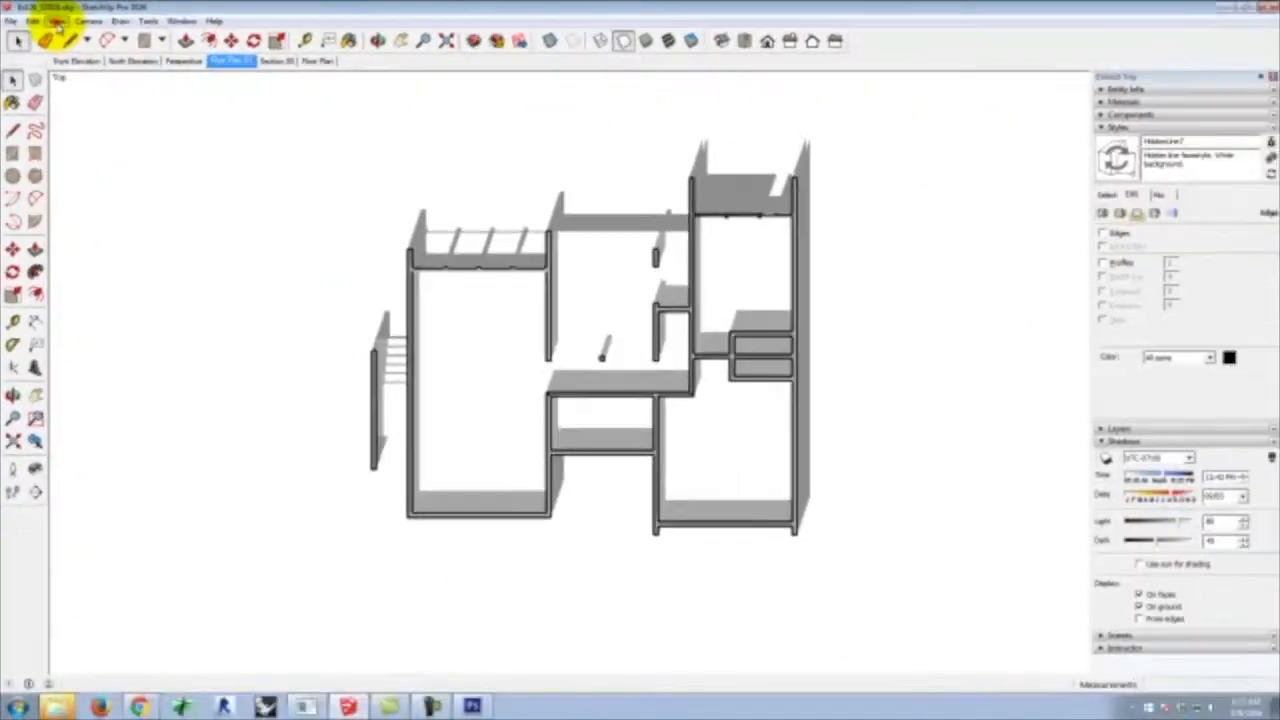
{"action": "left_click", "coordinate": [170, 63]}
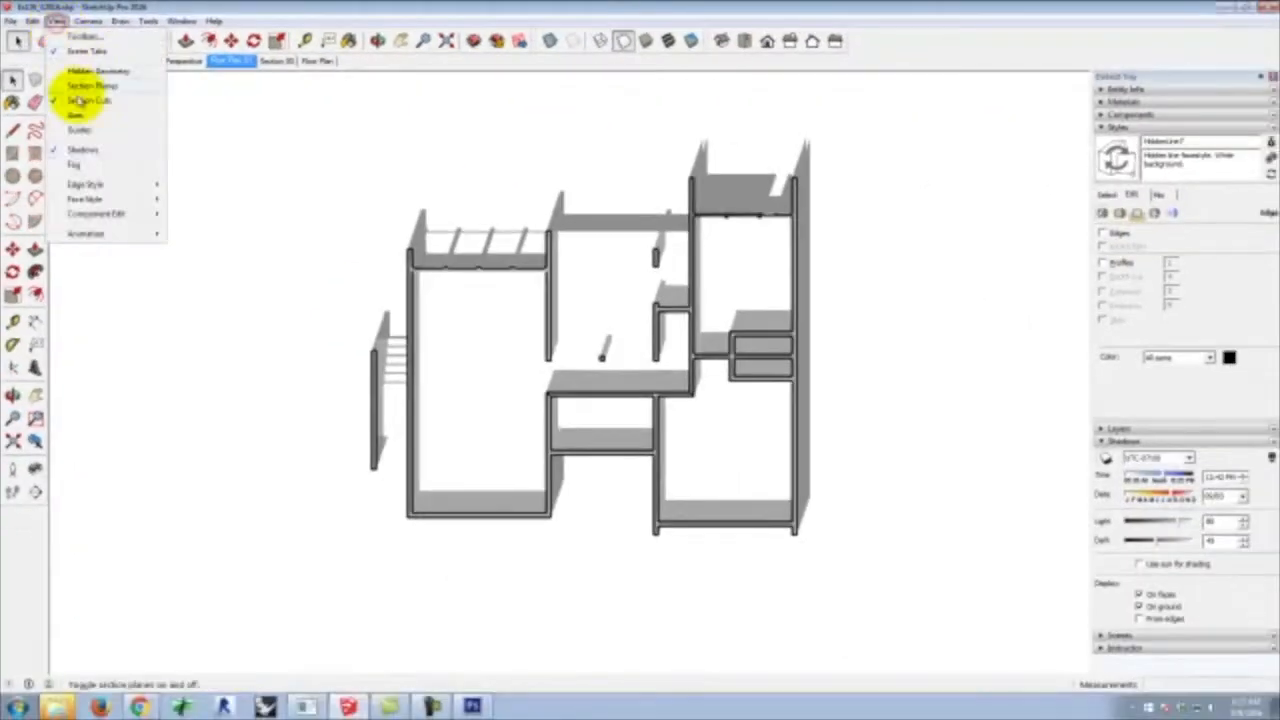
{"action": "left_click", "coordinate": [84, 150]}
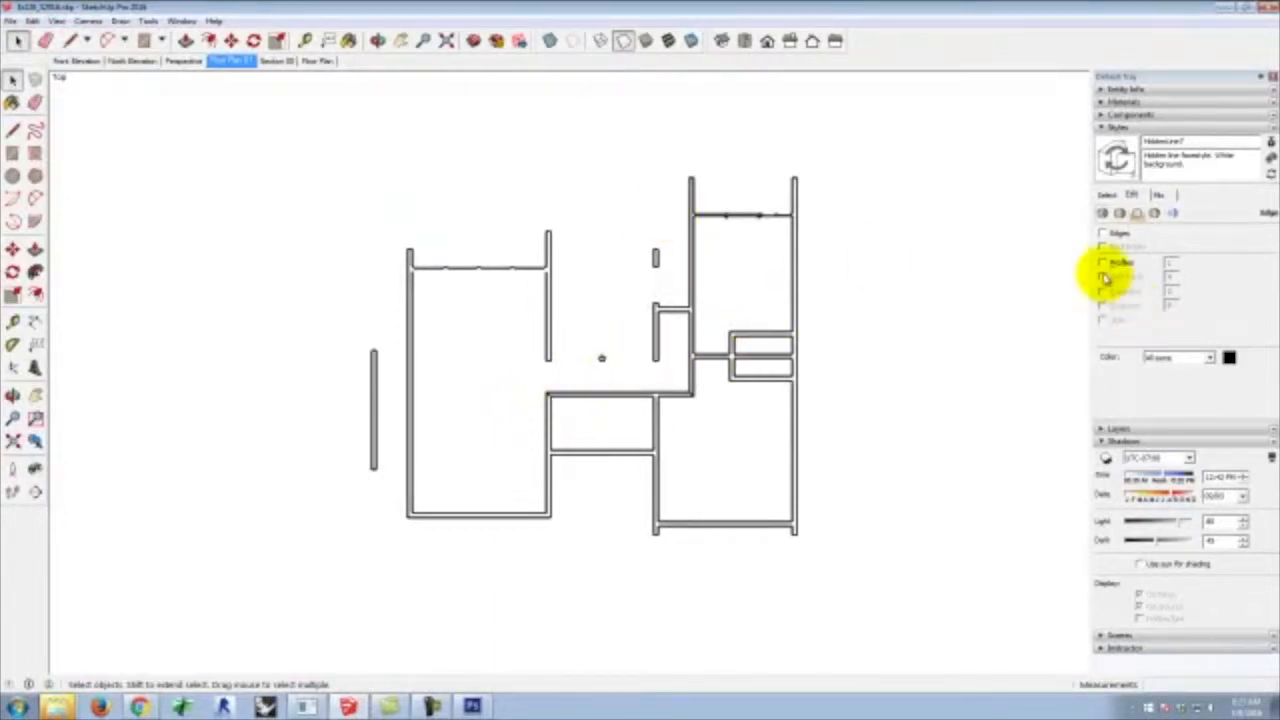
{"action": "left_click", "coordinate": [1104, 234]}
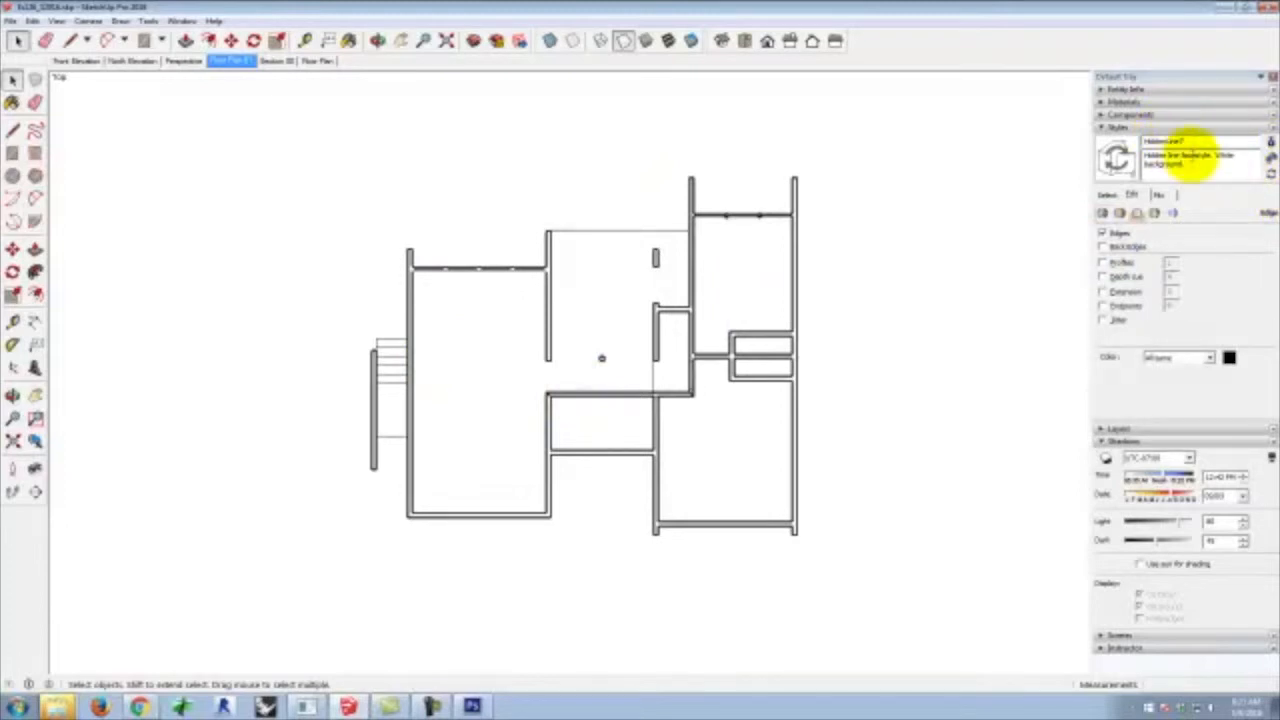
Apply the Airbrush with Endpoints style from the Sketchy Edges collection to the floor plan
{"action": "left_click", "coordinate": [1110, 196]}
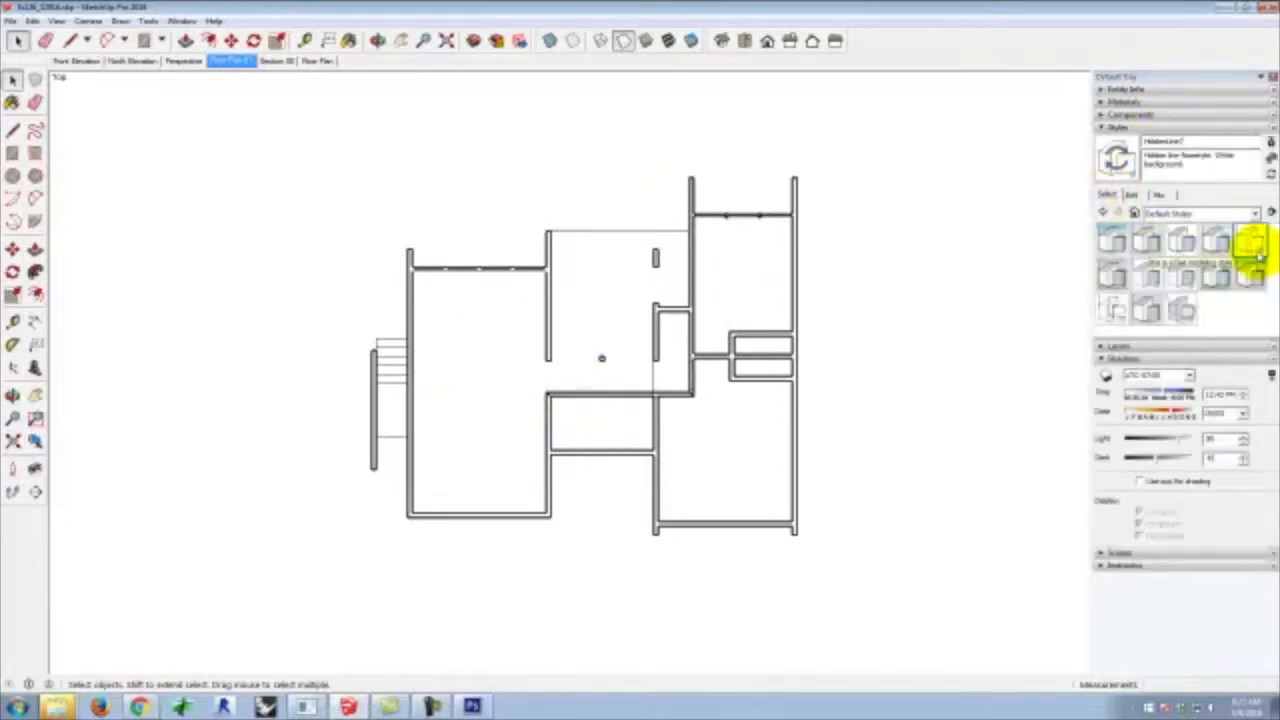
{"action": "left_click", "coordinate": [1176, 212]}
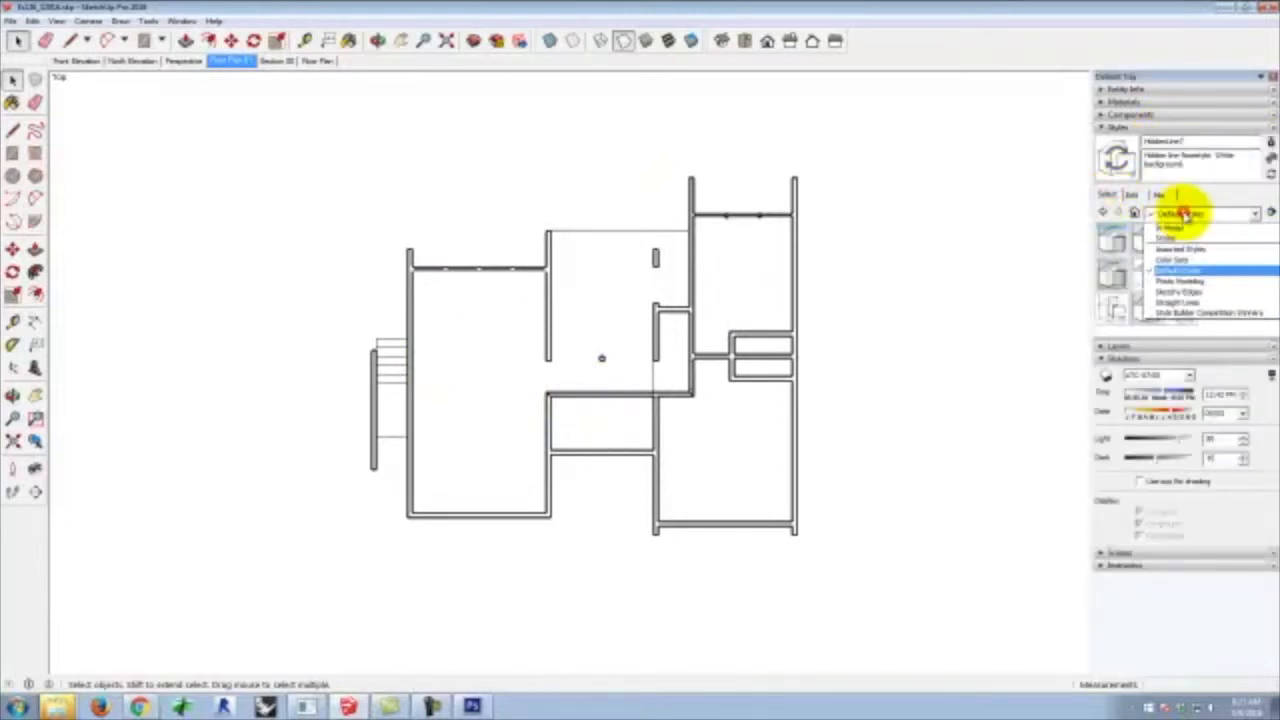
{"action": "left_click", "coordinate": [1179, 291]}
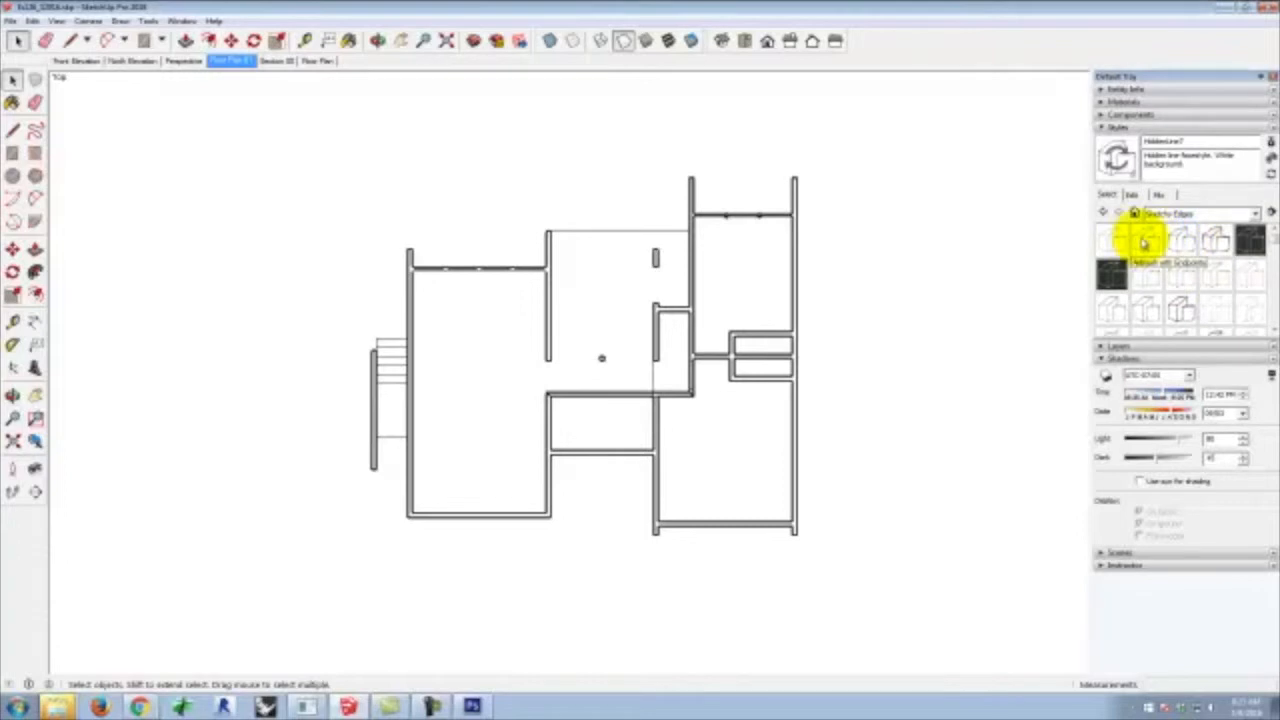
{"action": "left_click", "coordinate": [1143, 242]}
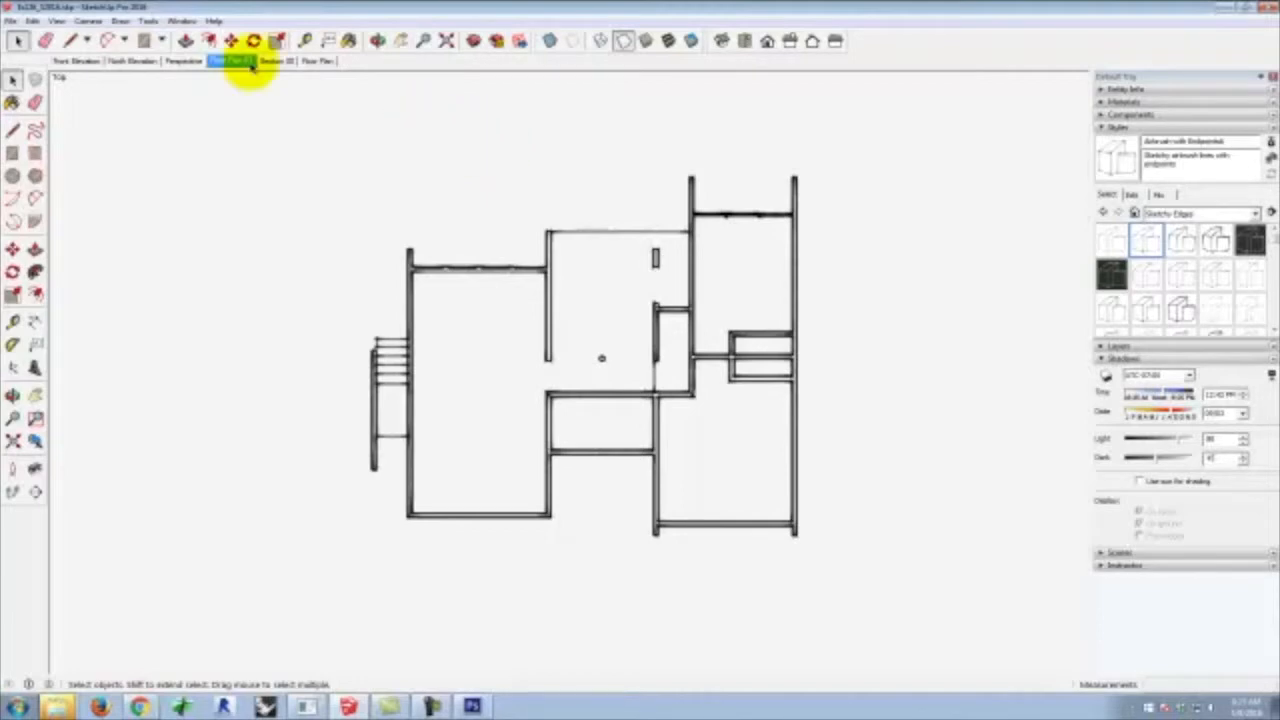
Hide the section planes and guides in the airbrush-styled floor plan view
{"action": "left_click", "coordinate": [58, 21]}
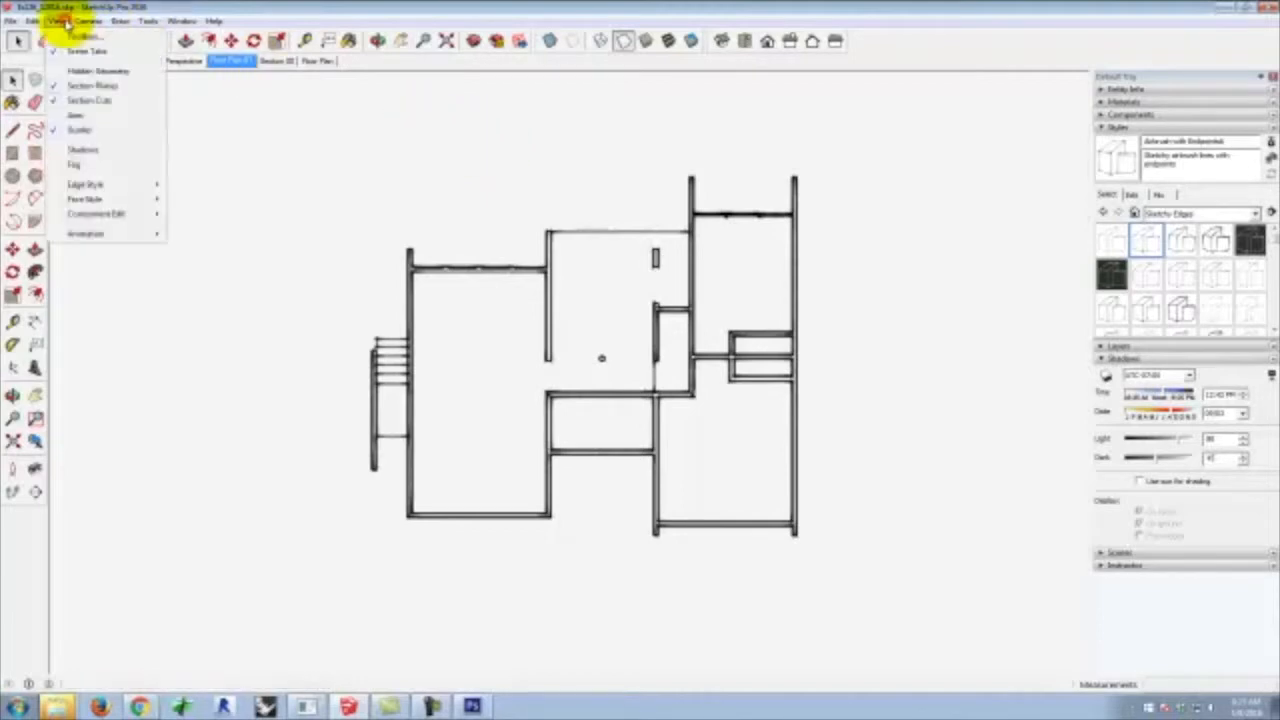
{"action": "left_click", "coordinate": [63, 86]}
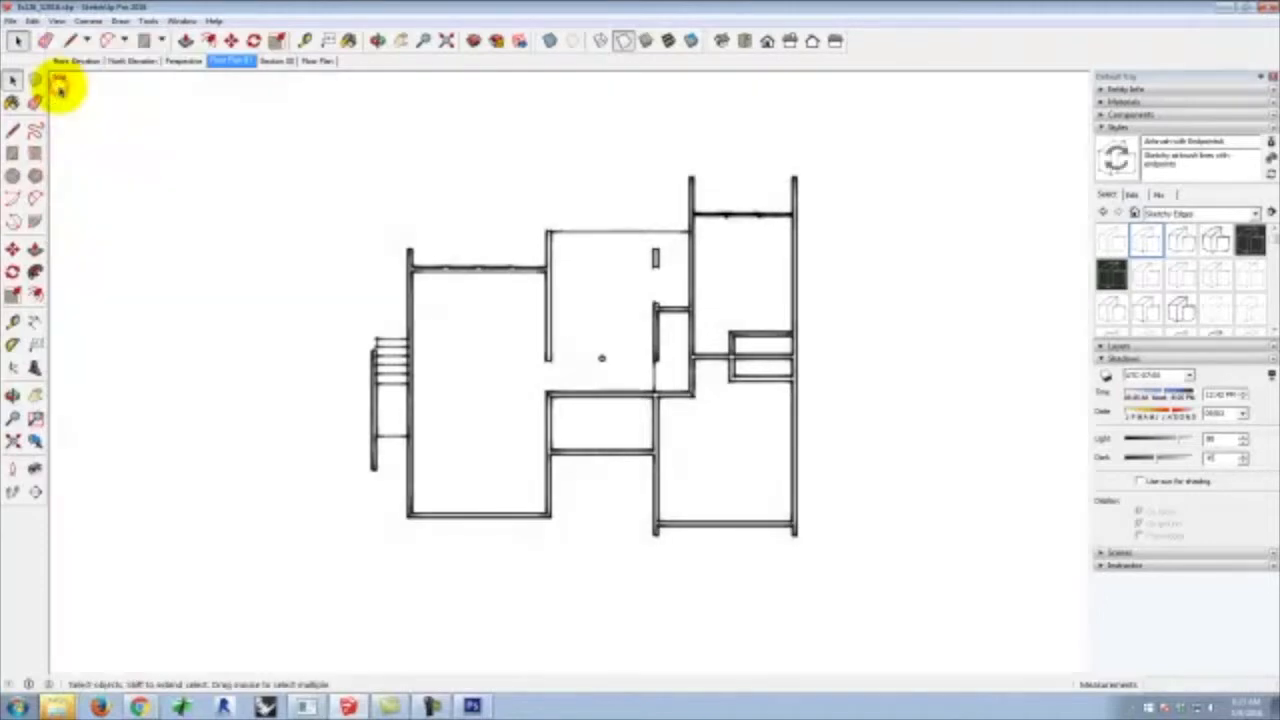
{"action": "left_click", "coordinate": [34, 22]}
{"action": "mouse_move", "coordinate": [57, 22]}
{"action": "left_click", "coordinate": [63, 129]}
Export the airbrush-styled plan as a 2D JPEG image named Ex126_S2016_Plan_Airbrush.jpg
{"action": "left_click", "coordinate": [12, 21]}
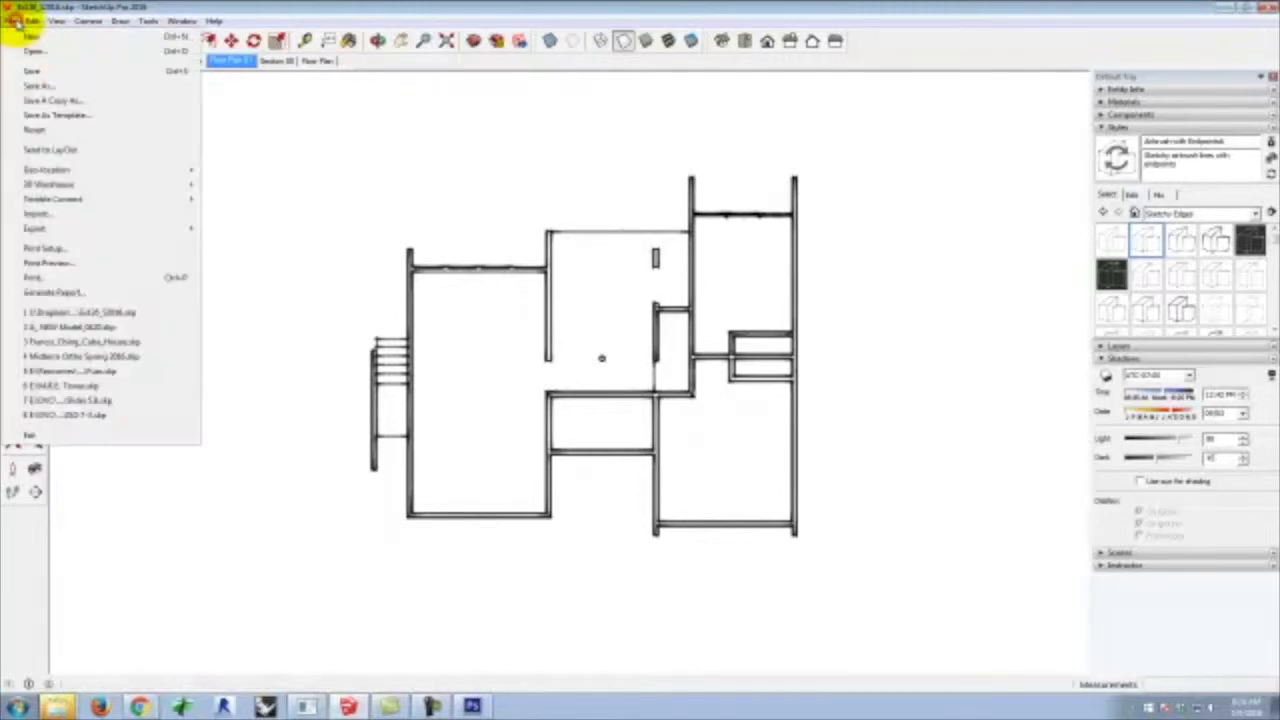
{"action": "mouse_move", "coordinate": [180, 229]}
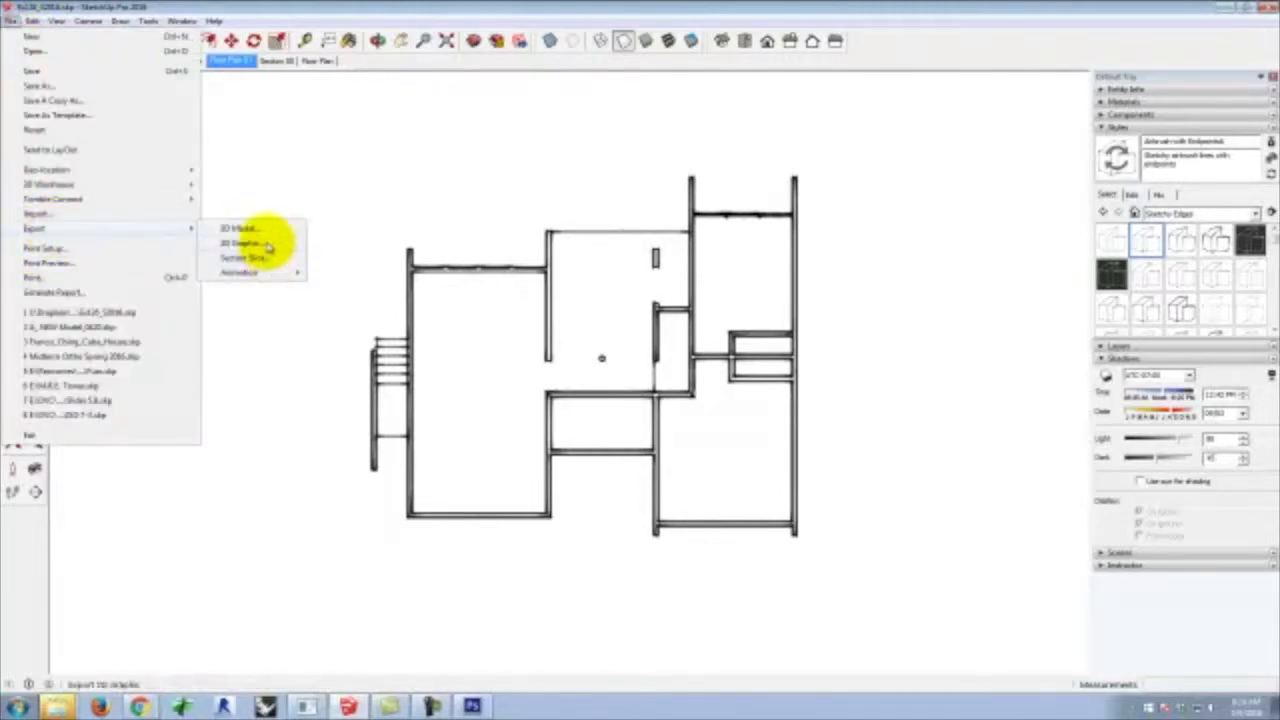
{"action": "left_click", "coordinate": [266, 243]}
{"action": "left_click", "coordinate": [534, 207]}
{"action": "left_click", "coordinate": [460, 455]}
{"action": "left_click", "coordinate": [476, 454]}
{"action": "key", "text": "BackSpace"}
{"action": "key", "text": "BackSpace"}
{"action": "key", "text": "BackSpace"}
{"action": "key", "text": "BackSpace"}
{"action": "key", "text": "BackSpace"}
{"action": "key", "text": "BackSpace"}
{"action": "key", "text": "BackSpace"}
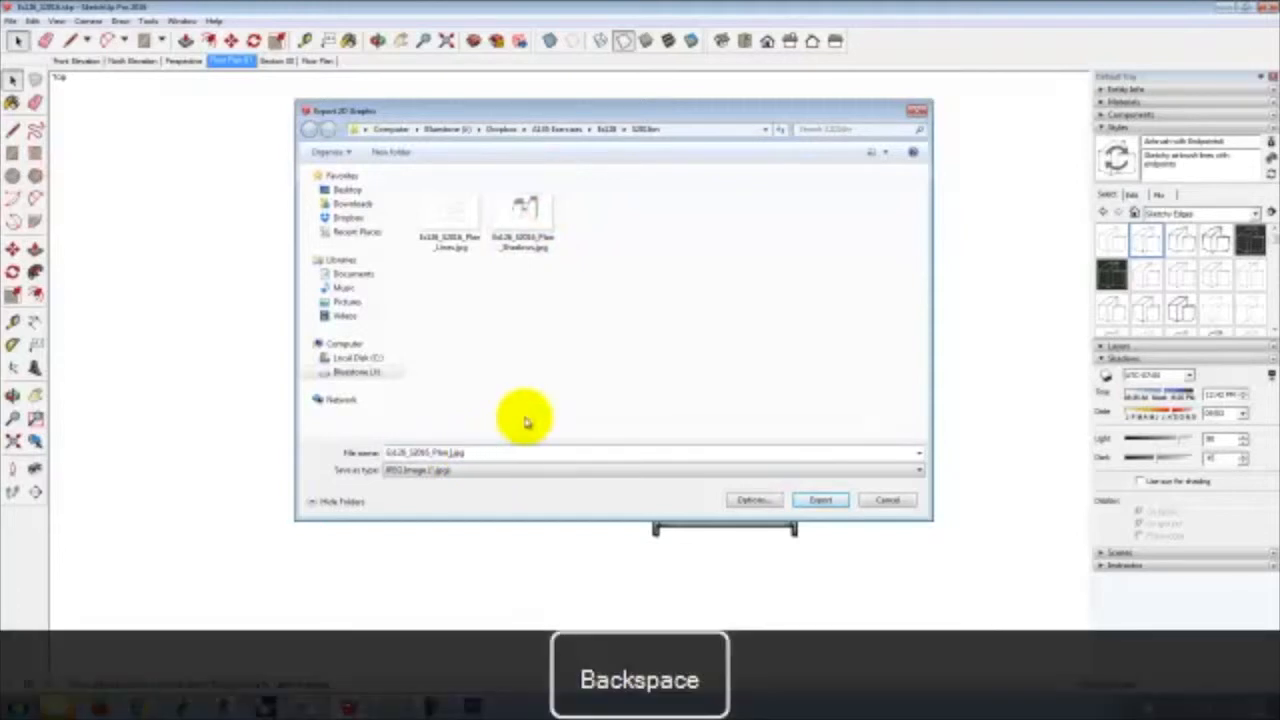
{"action": "type", "text": "Artwork"}
{"action": "left_click", "coordinate": [823, 500]}
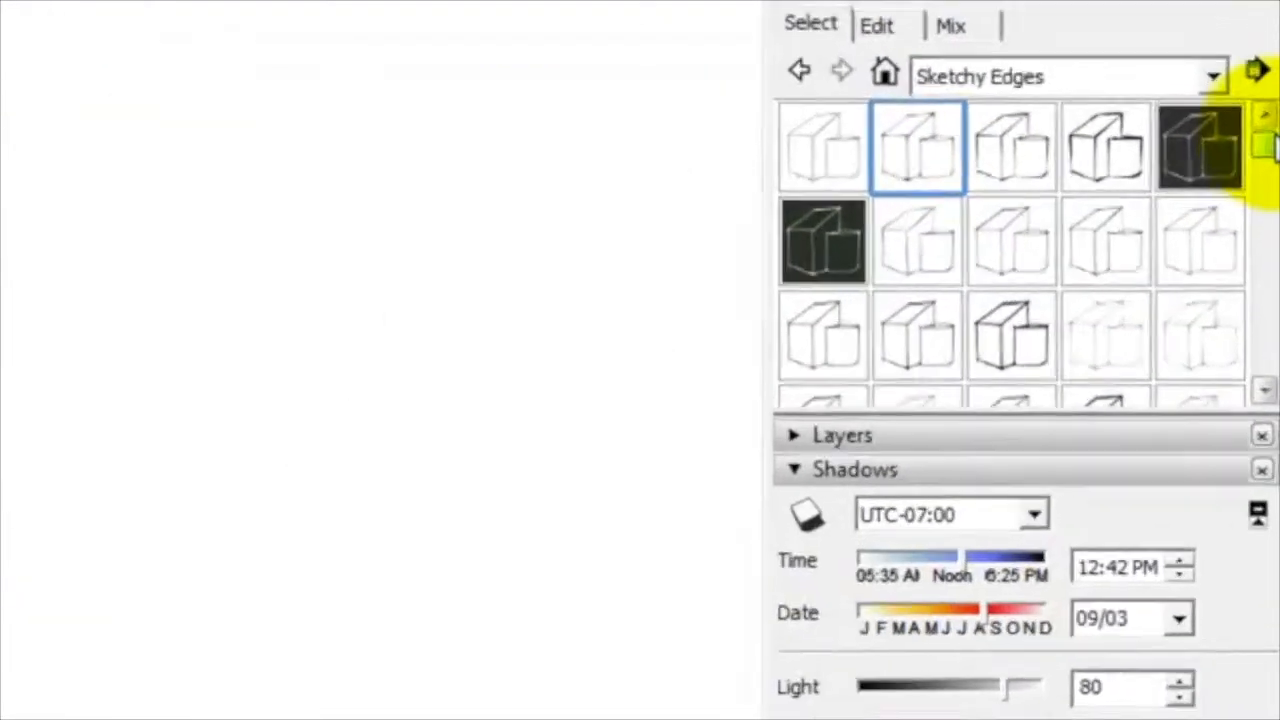
Apply the sketchy grey pen style from the Sketchy Edges collection and hide the section planes
{"action": "left_click_drag", "start_coordinate": [1274, 239], "coordinate": [1274, 264]}
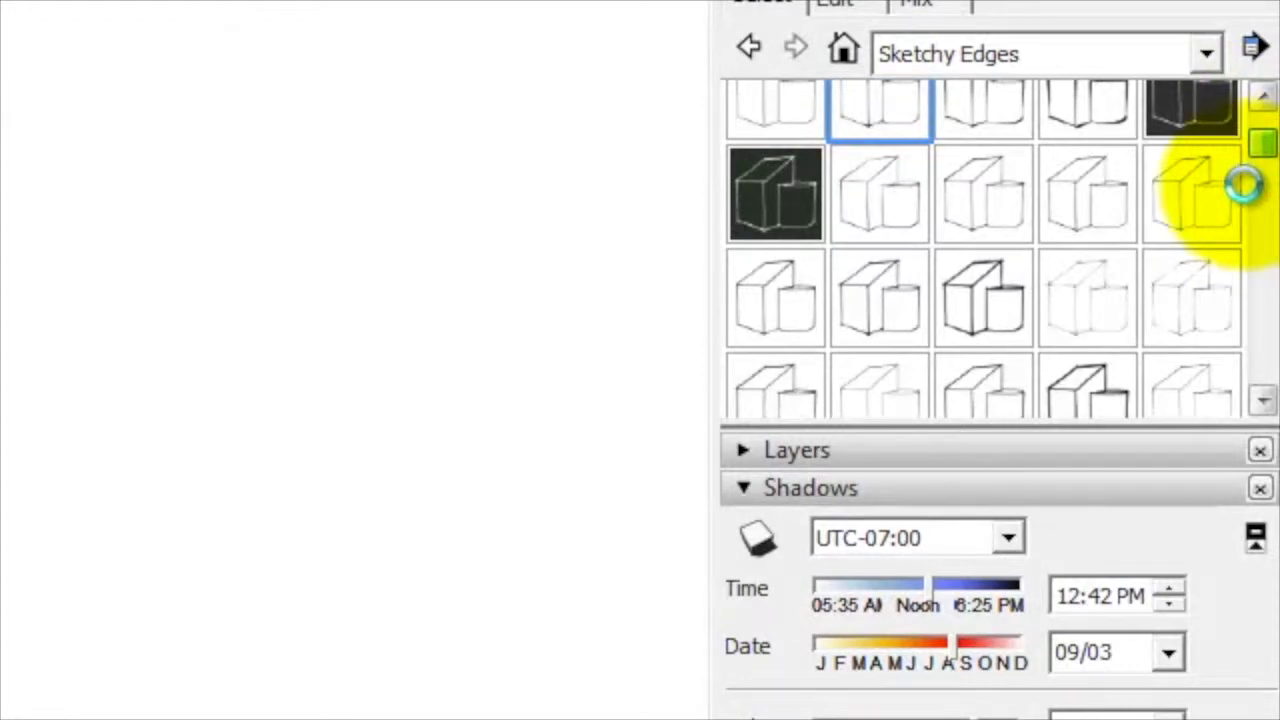
{"action": "scroll", "coordinate": [999, 405], "scroll_direction": "down", "scroll_amount": 3}
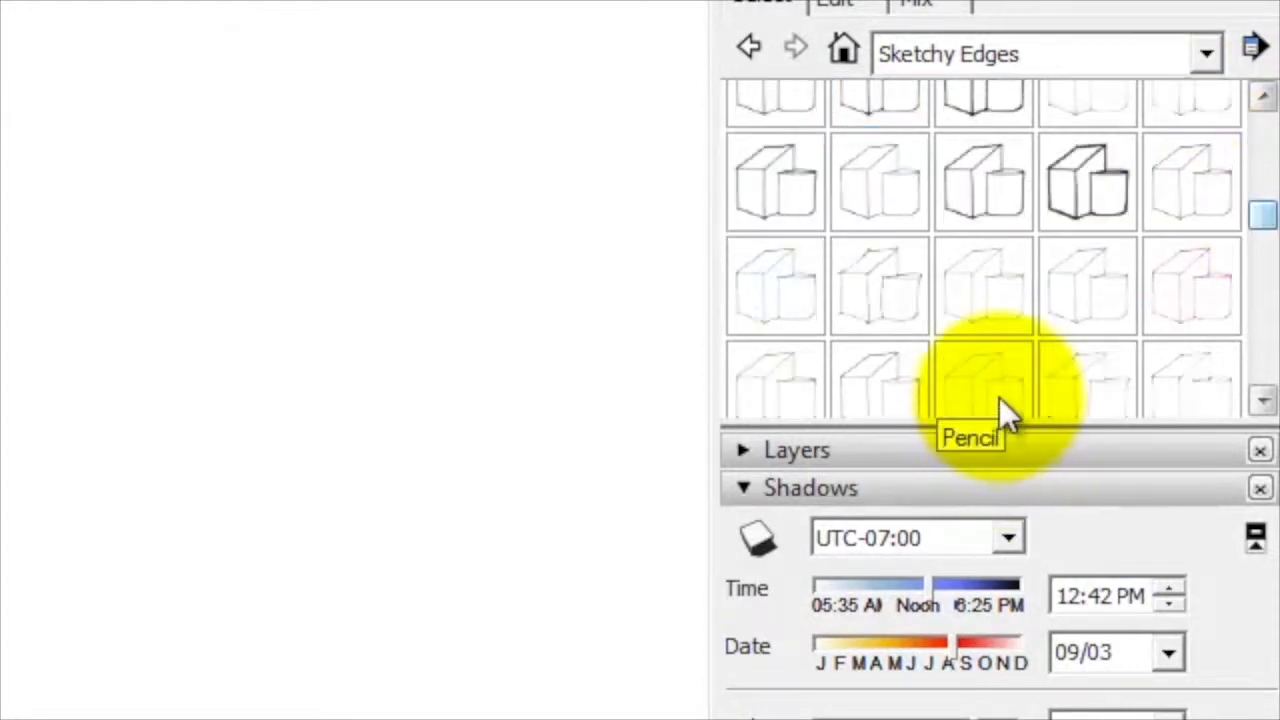
{"action": "left_click", "coordinate": [985, 263]}
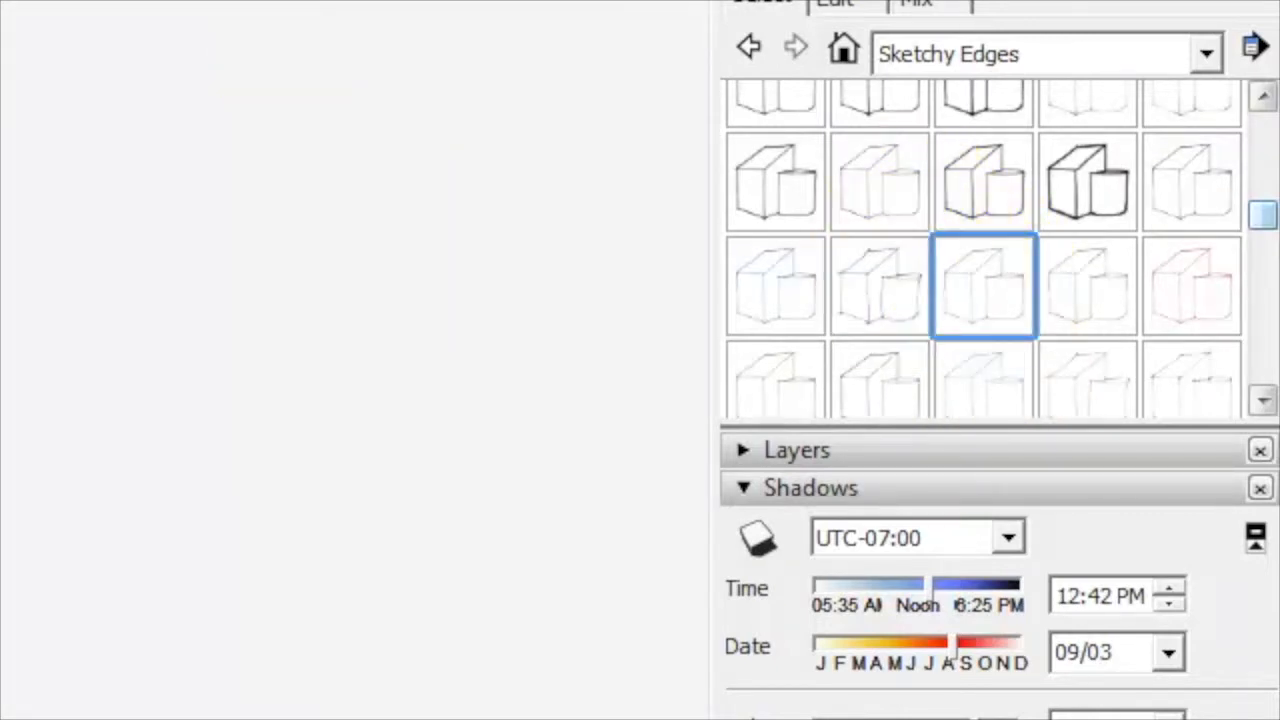
{"action": "left_click", "coordinate": [57, 20]}
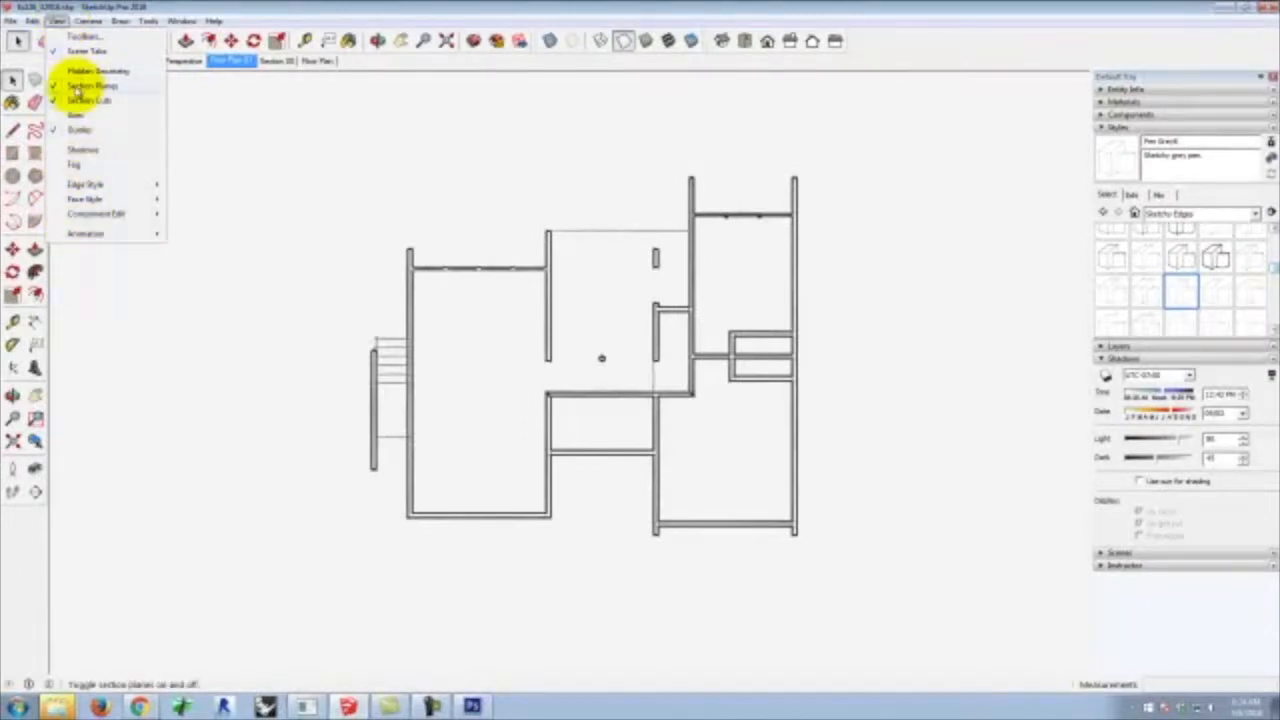
{"action": "left_click", "coordinate": [77, 88]}
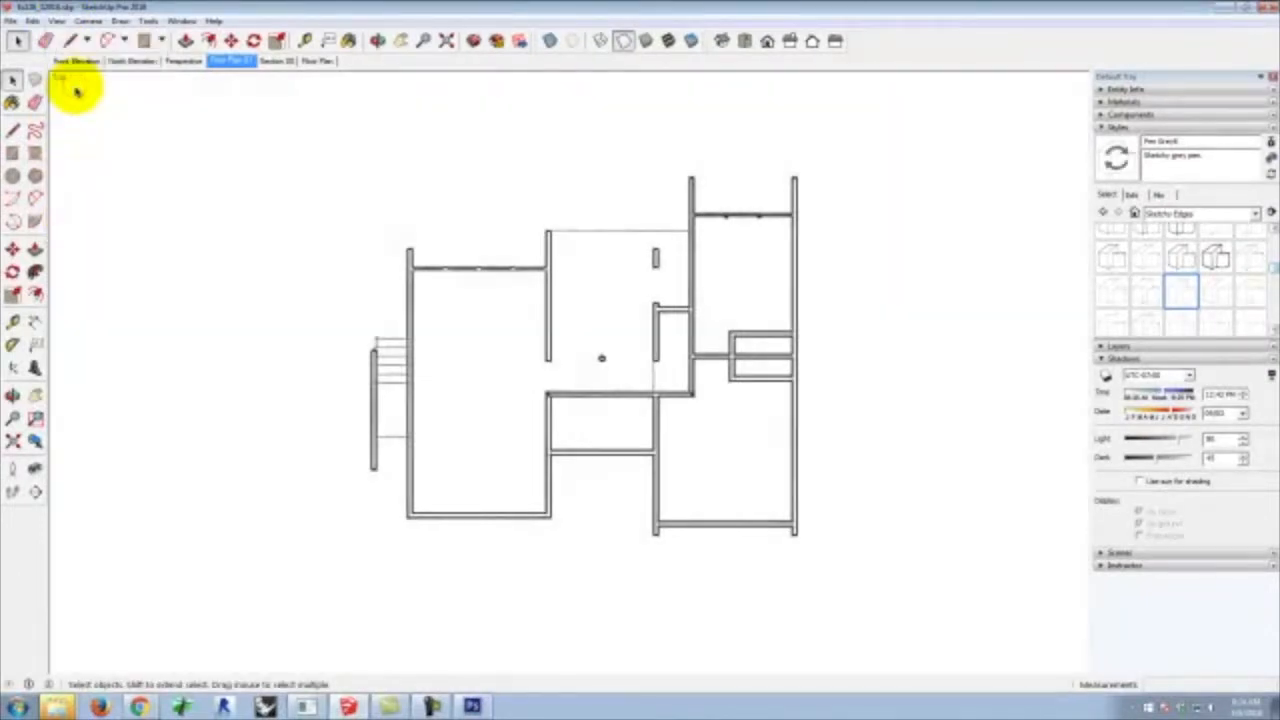
Export the grey pen plan as a 2D JPEG image named Ex126_S2016_Plan_pengray.jpg
{"action": "left_click", "coordinate": [10, 20]}
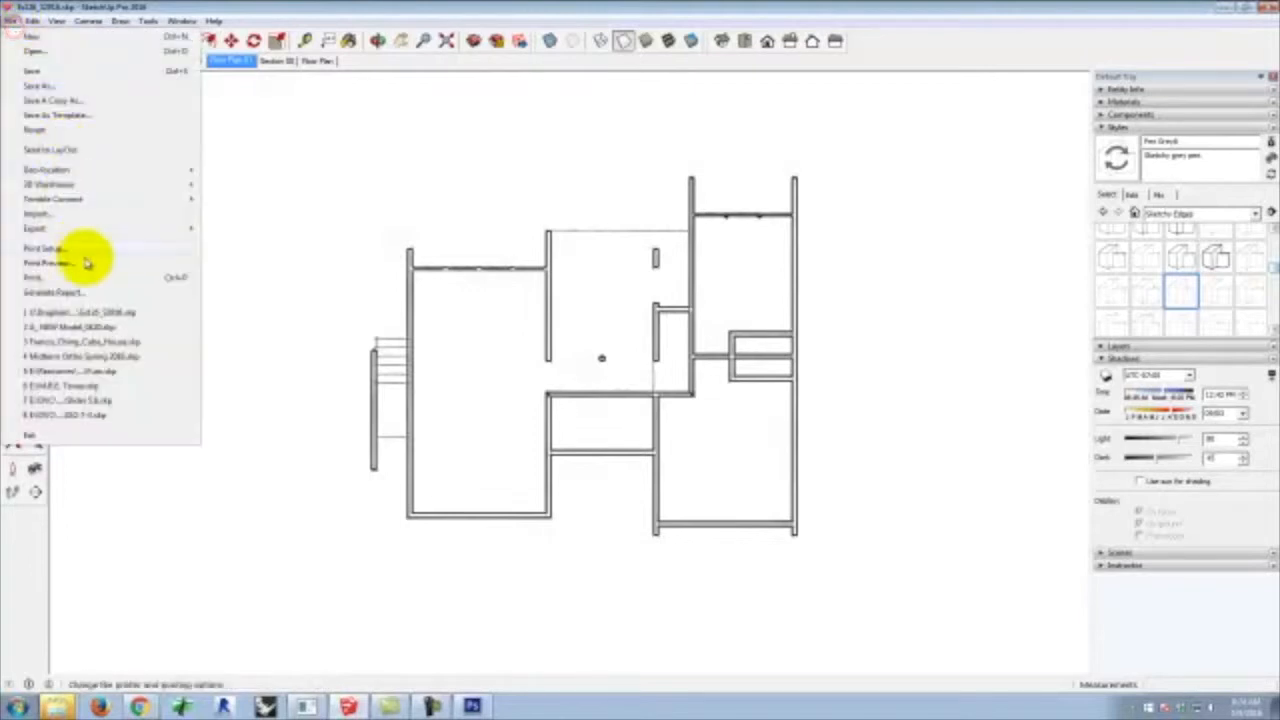
{"action": "mouse_move", "coordinate": [80, 229]}
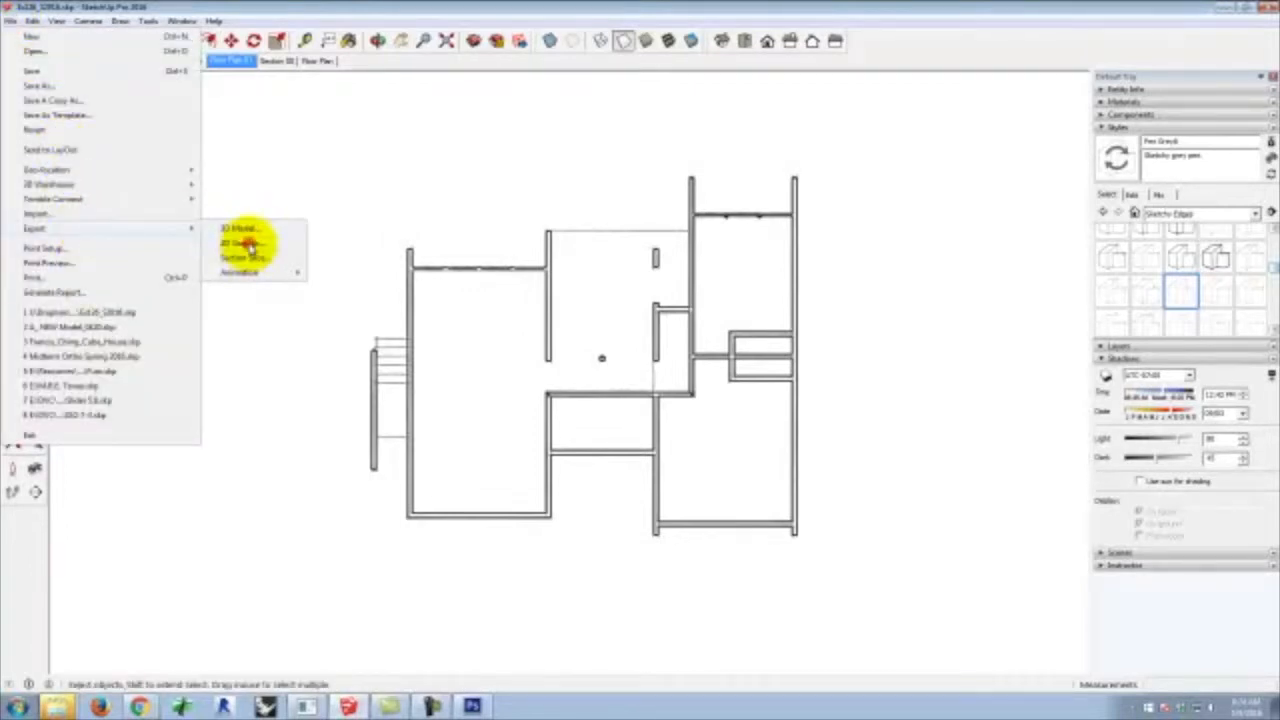
{"action": "left_click", "coordinate": [240, 242]}
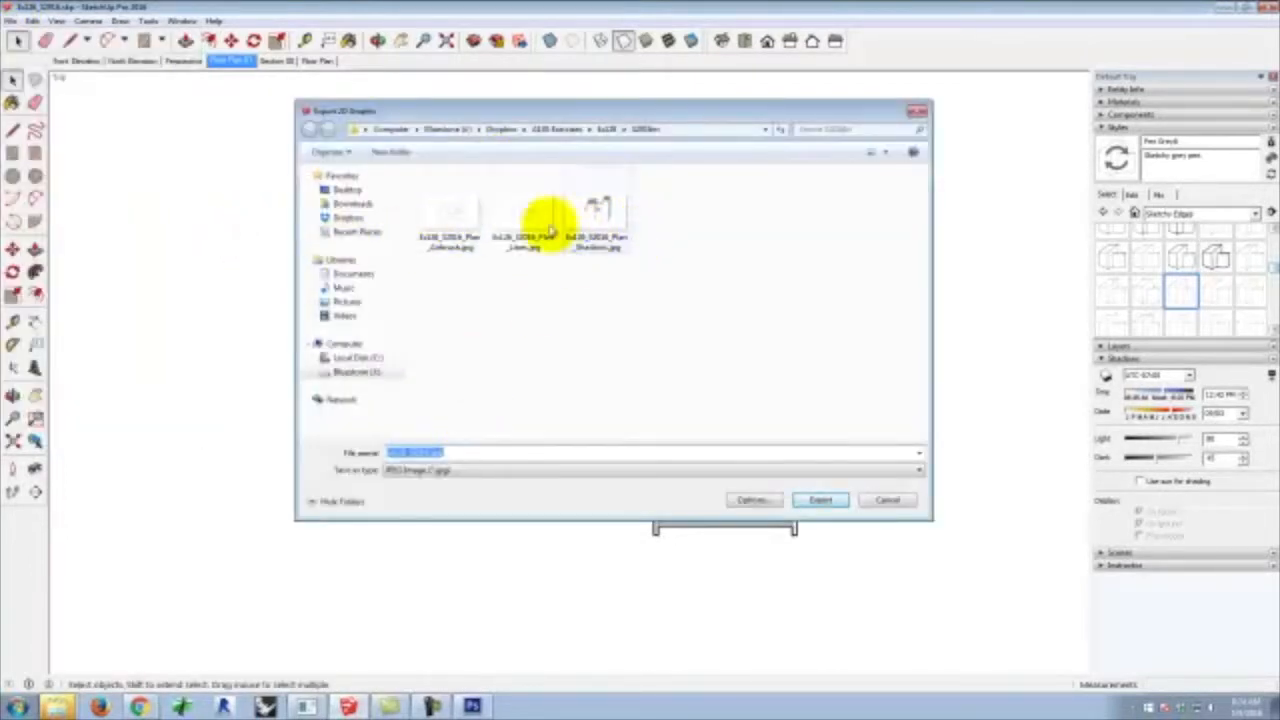
{"action": "left_click", "coordinate": [515, 212]}
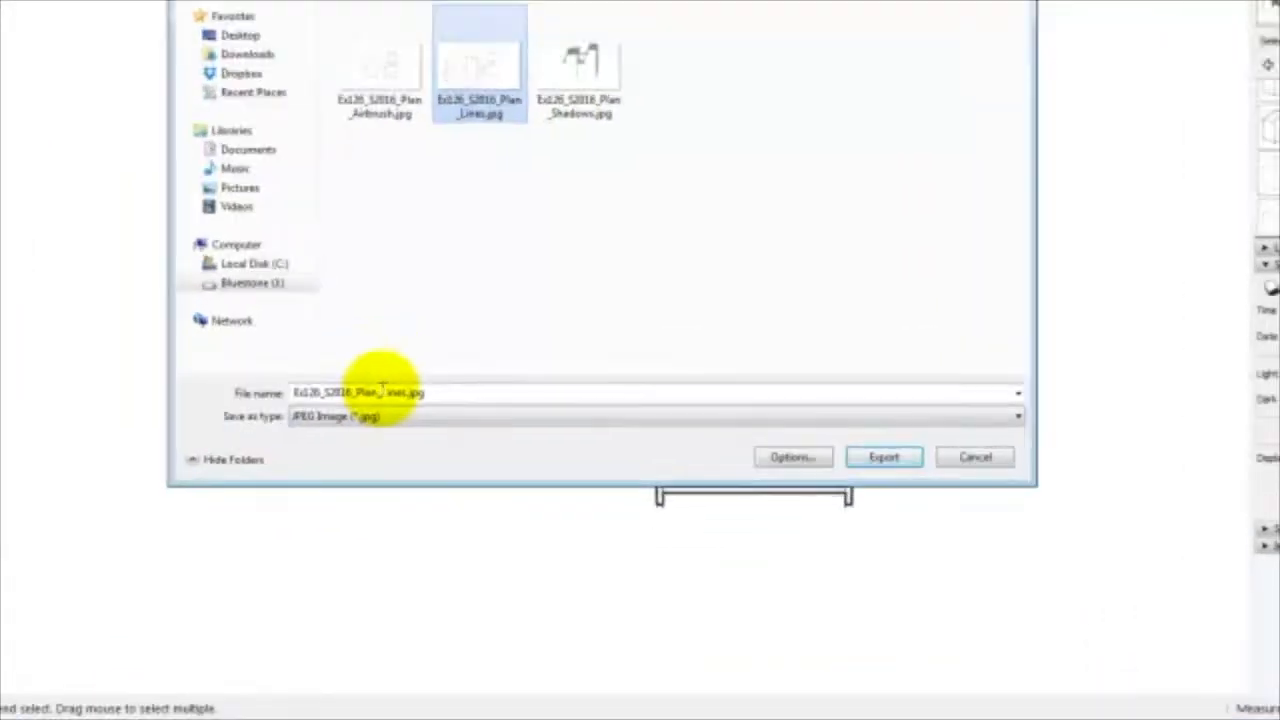
{"action": "left_click", "coordinate": [381, 391]}
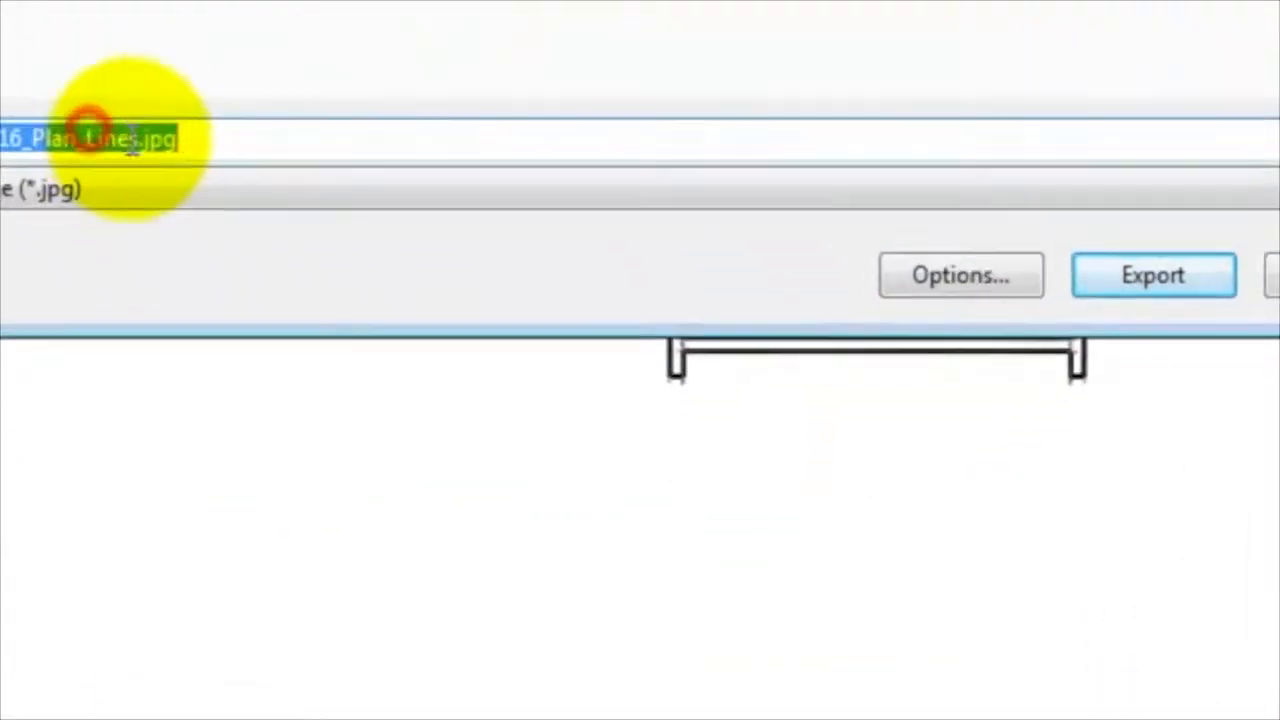
{"action": "left_click", "coordinate": [402, 393]}
{"action": "key", "text": "Right"}
{"action": "key", "text": "BackSpace"}
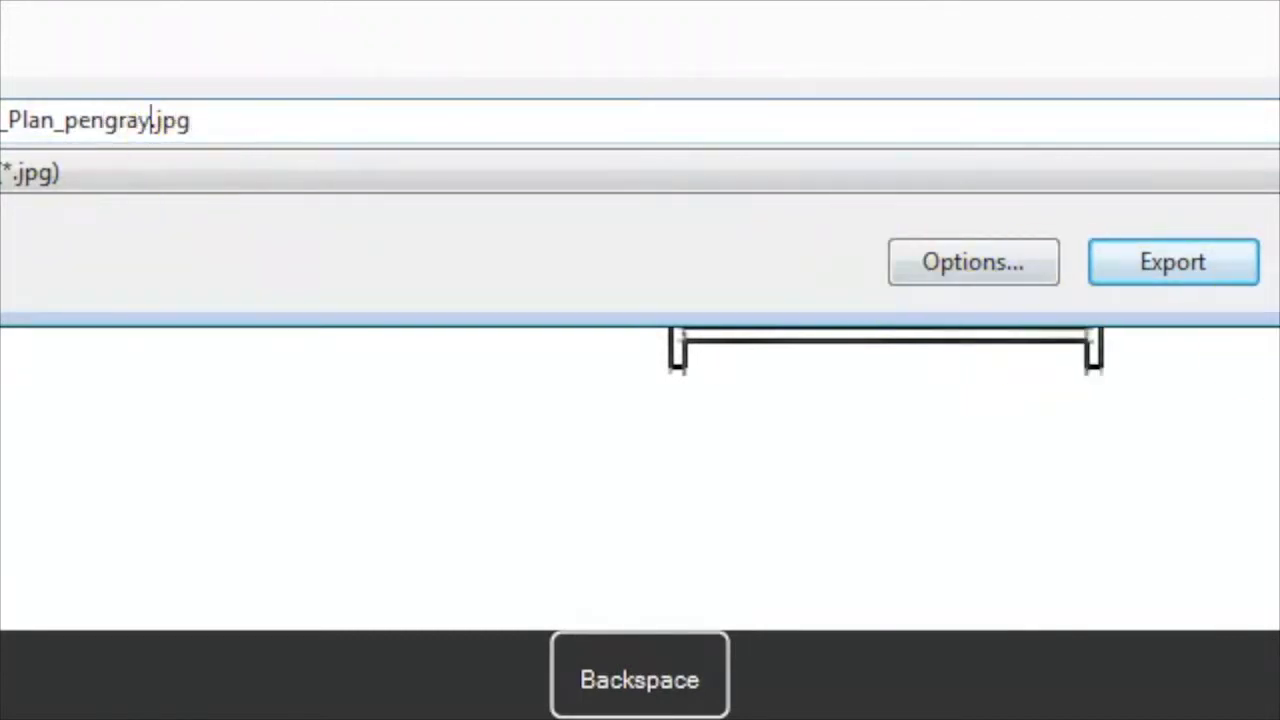
{"action": "left_click", "coordinate": [1155, 263]}
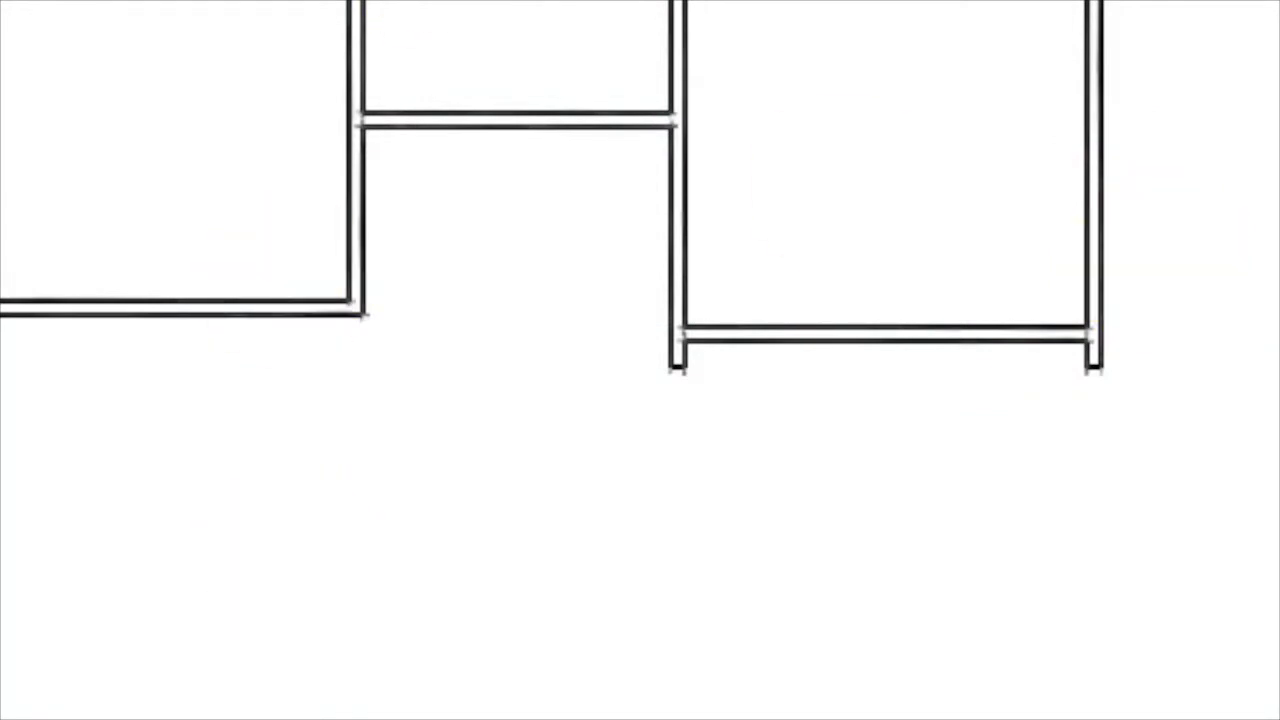
Switch to Photoshop and open Ex126_S2016_Plan_Lines.jpg from the folder holding the exported plan images
{"action": "left_click", "coordinate": [471, 702]}
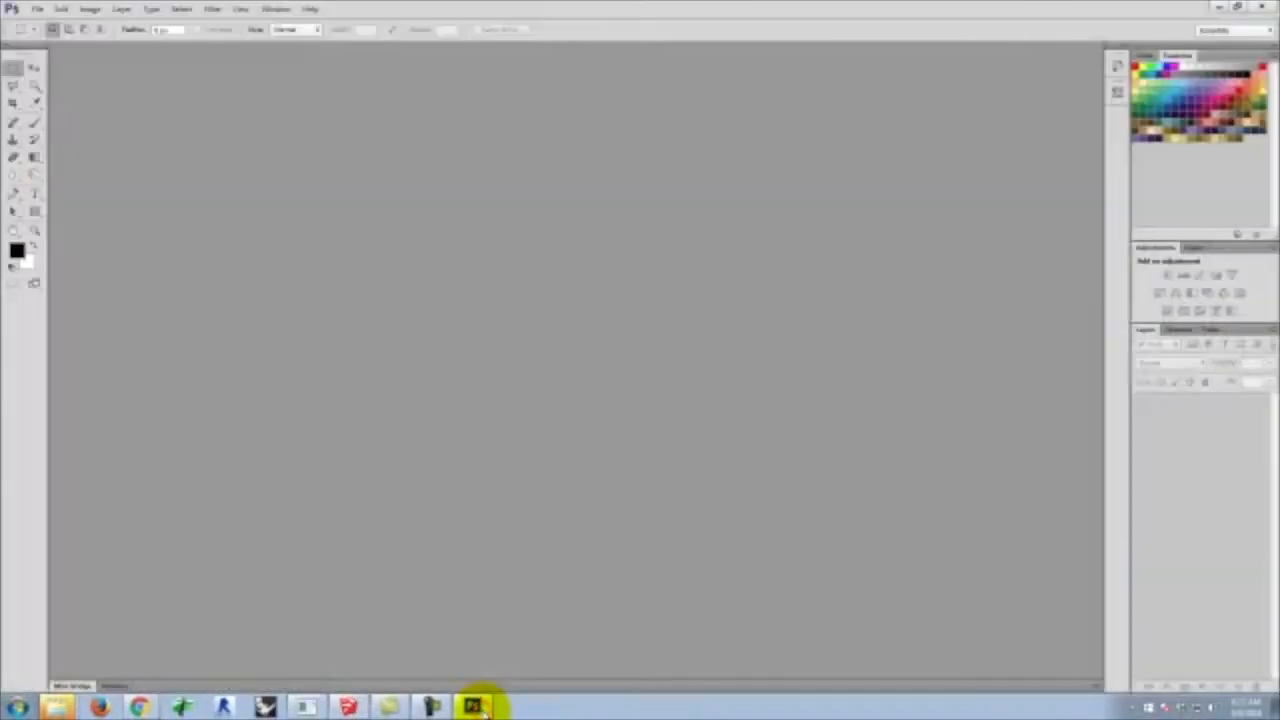
{"action": "left_click", "coordinate": [37, 10]}
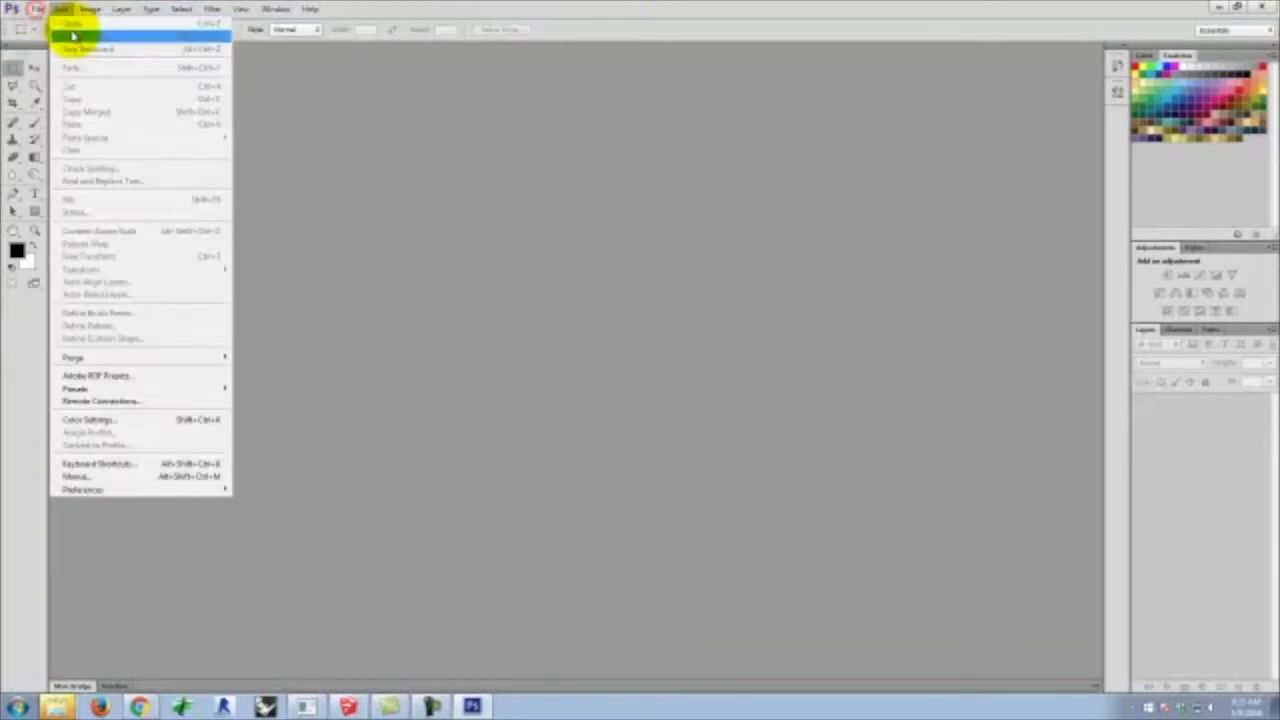
{"action": "left_click", "coordinate": [46, 38]}
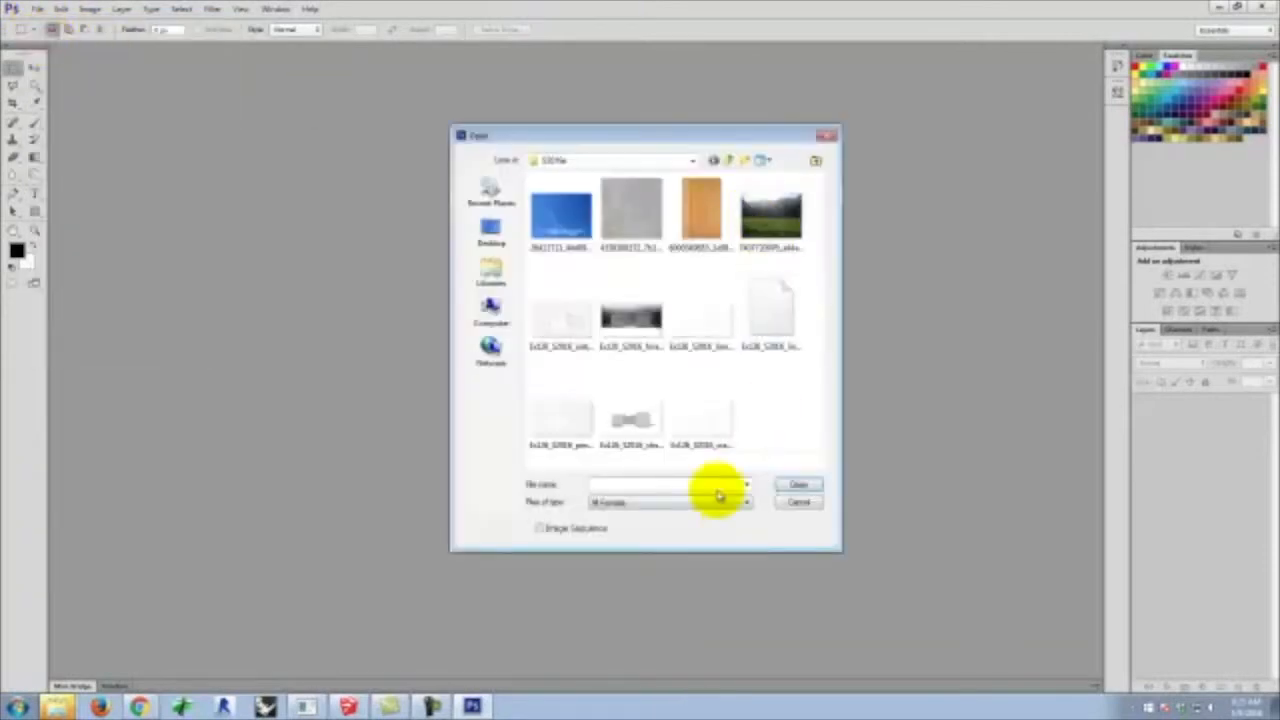
{"action": "left_click", "coordinate": [729, 160]}
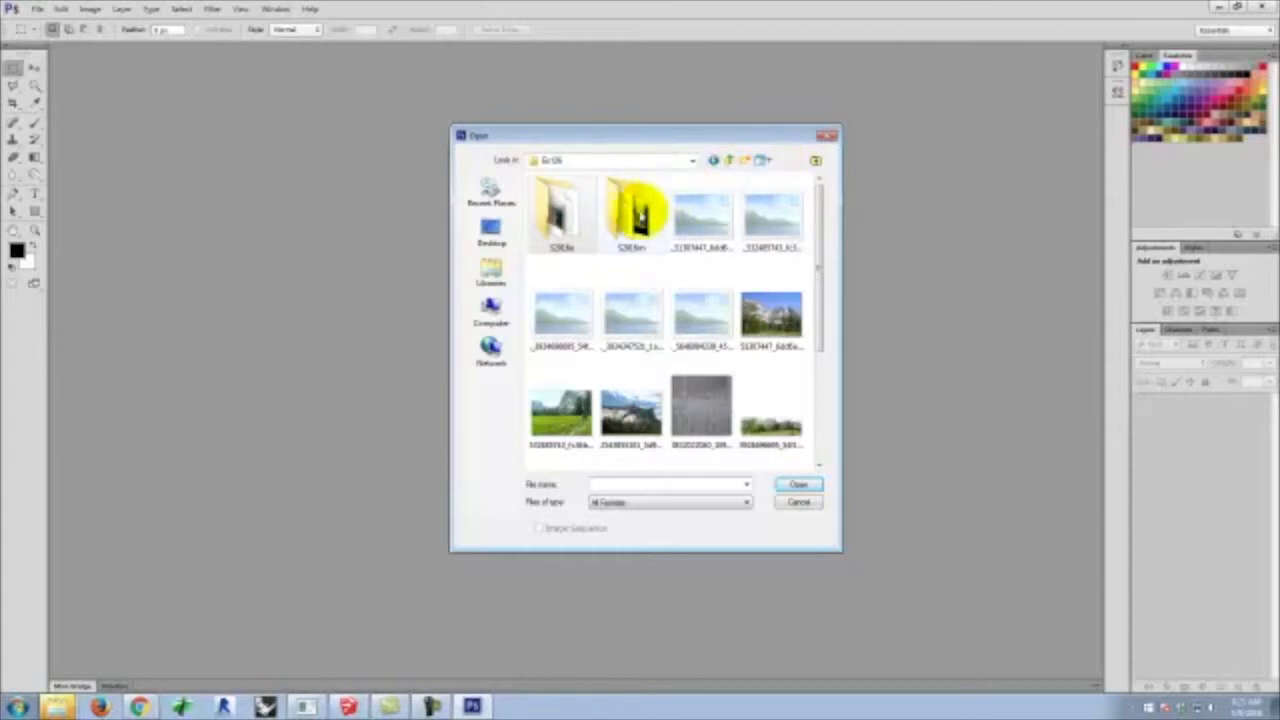
{"action": "left_click", "coordinate": [729, 160]}
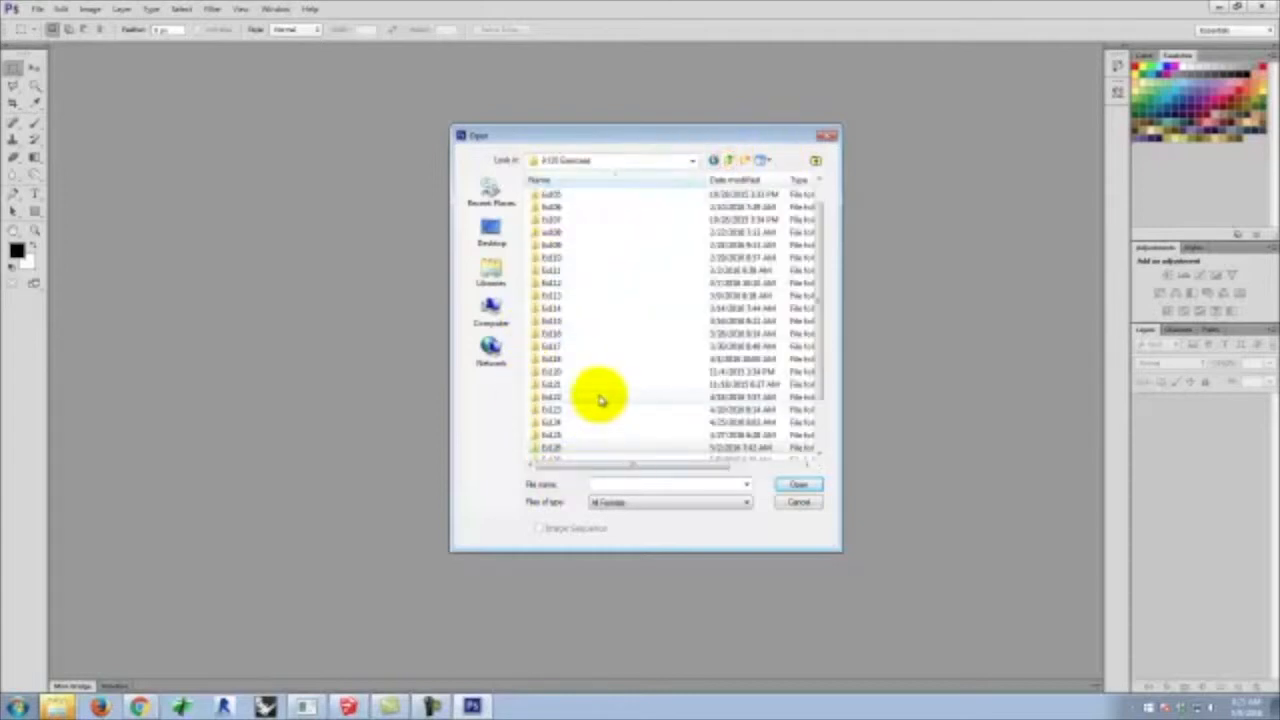
{"action": "left_click", "coordinate": [820, 383]}
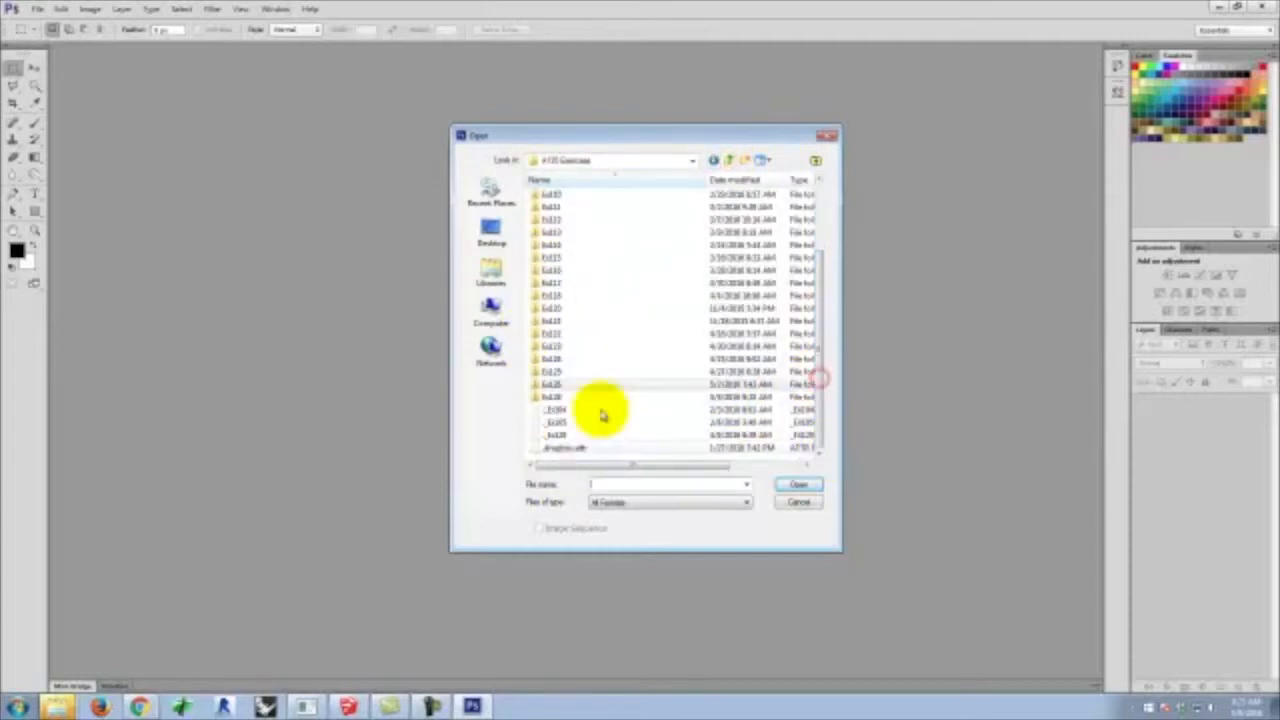
{"action": "double_click", "coordinate": [547, 398]}
{"action": "double_click", "coordinate": [557, 197]}
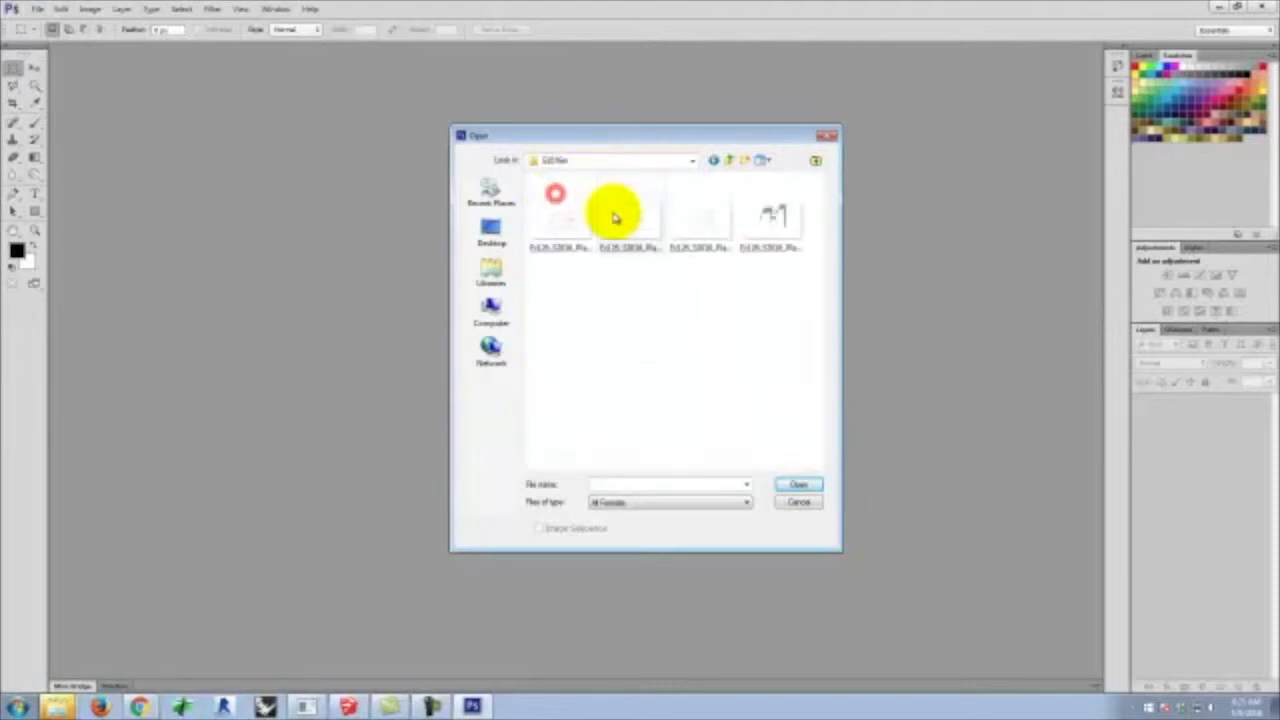
{"action": "left_click", "coordinate": [572, 216]}
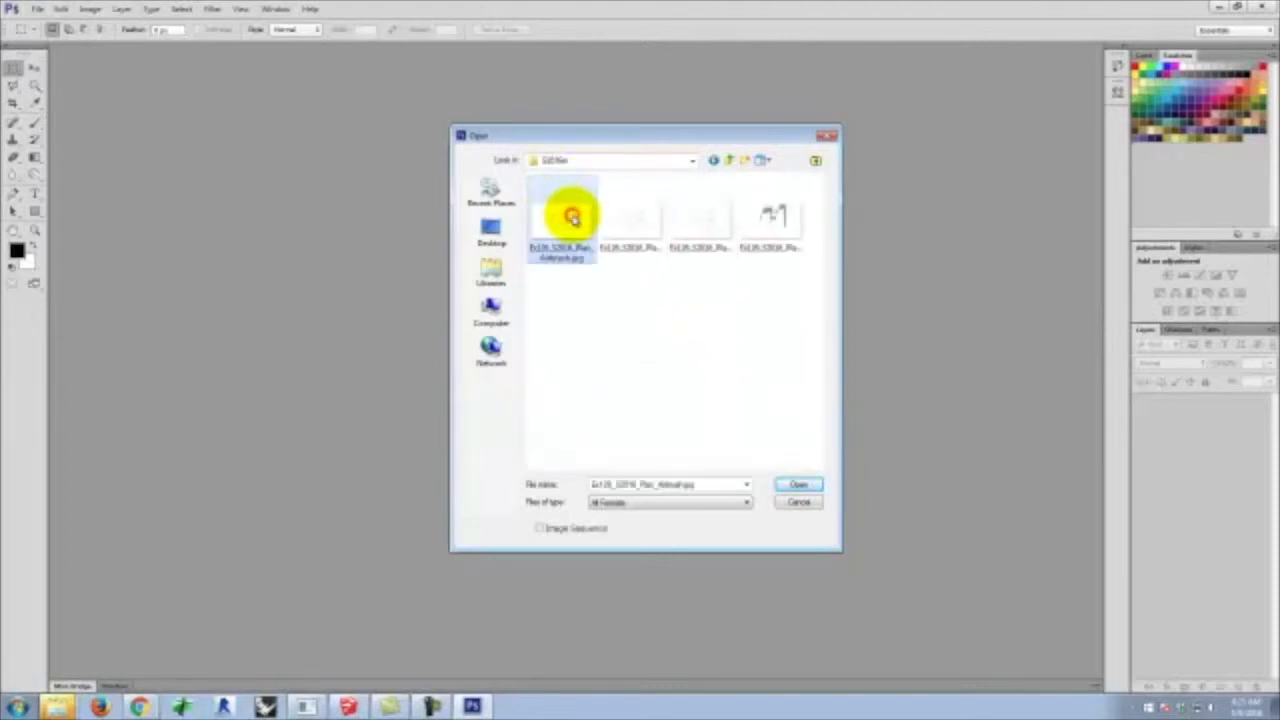
{"action": "left_click", "coordinate": [645, 221]}
{"action": "double_click", "coordinate": [626, 224]}
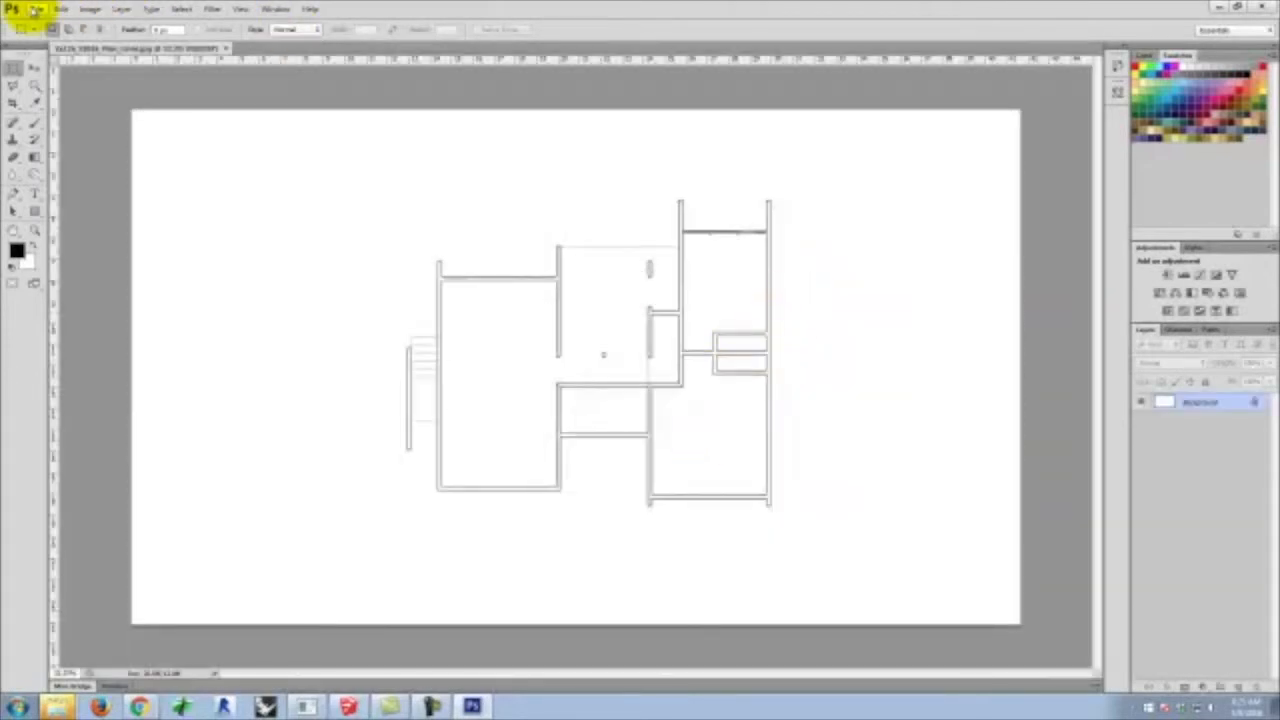
Place Ex126_S2016_Plan_Shadows.jpg over the line drawing as a new layer at its original size
{"action": "left_click", "coordinate": [33, 9]}
{"action": "left_click", "coordinate": [80, 221]}
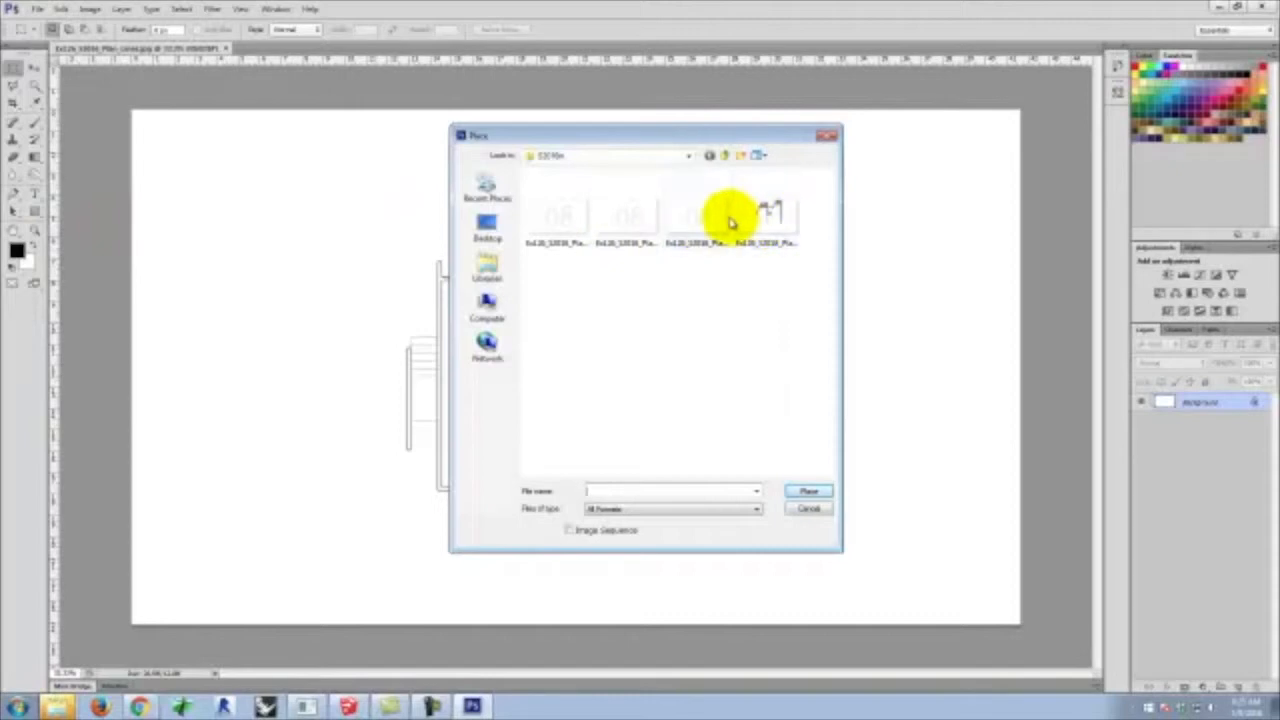
{"action": "left_click", "coordinate": [765, 218]}
{"action": "left_click", "coordinate": [809, 491]}
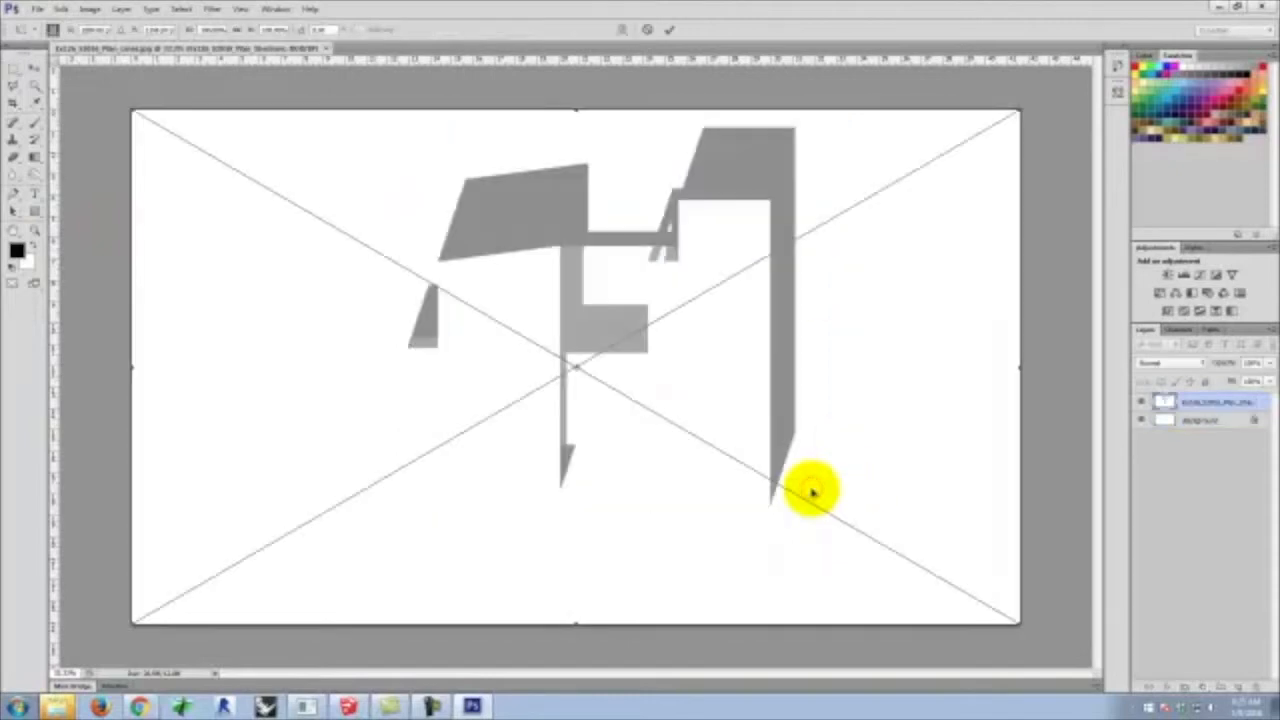
{"action": "left_click", "coordinate": [669, 29]}
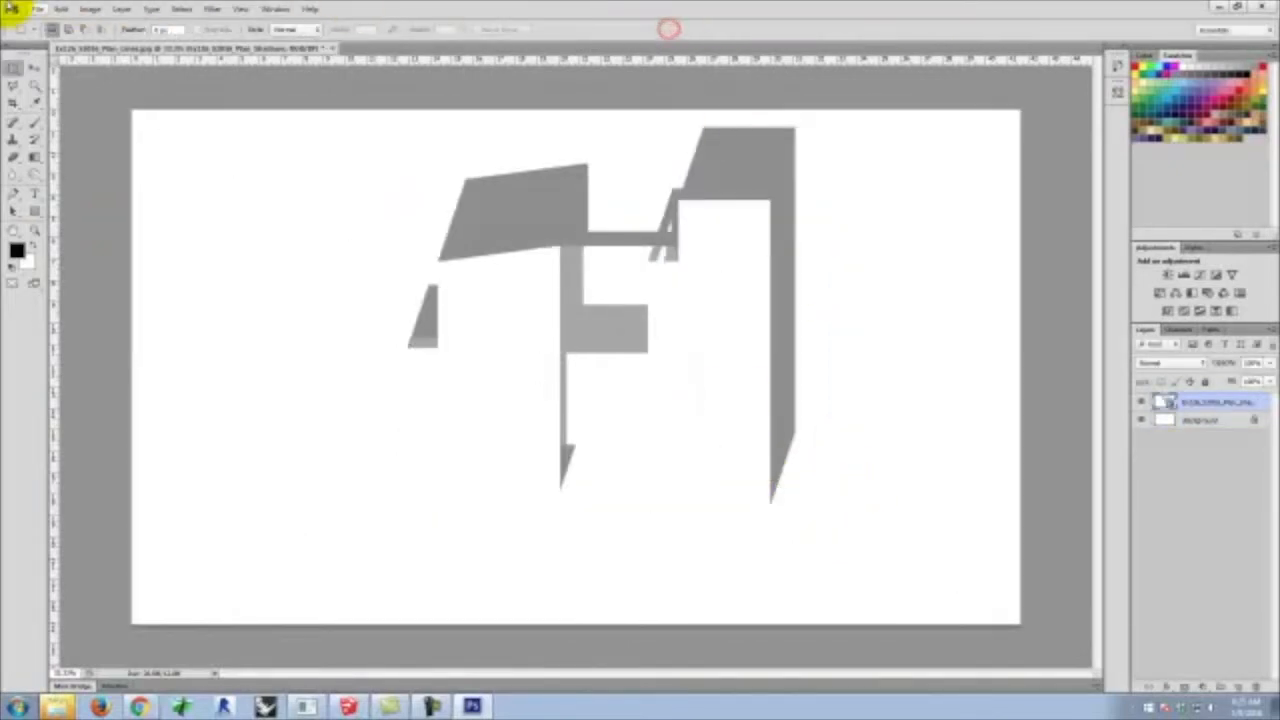
Place Ex126_S2016_Plan_pengray.jpg as a new layer above the shadow layer
{"action": "left_click", "coordinate": [37, 9]}
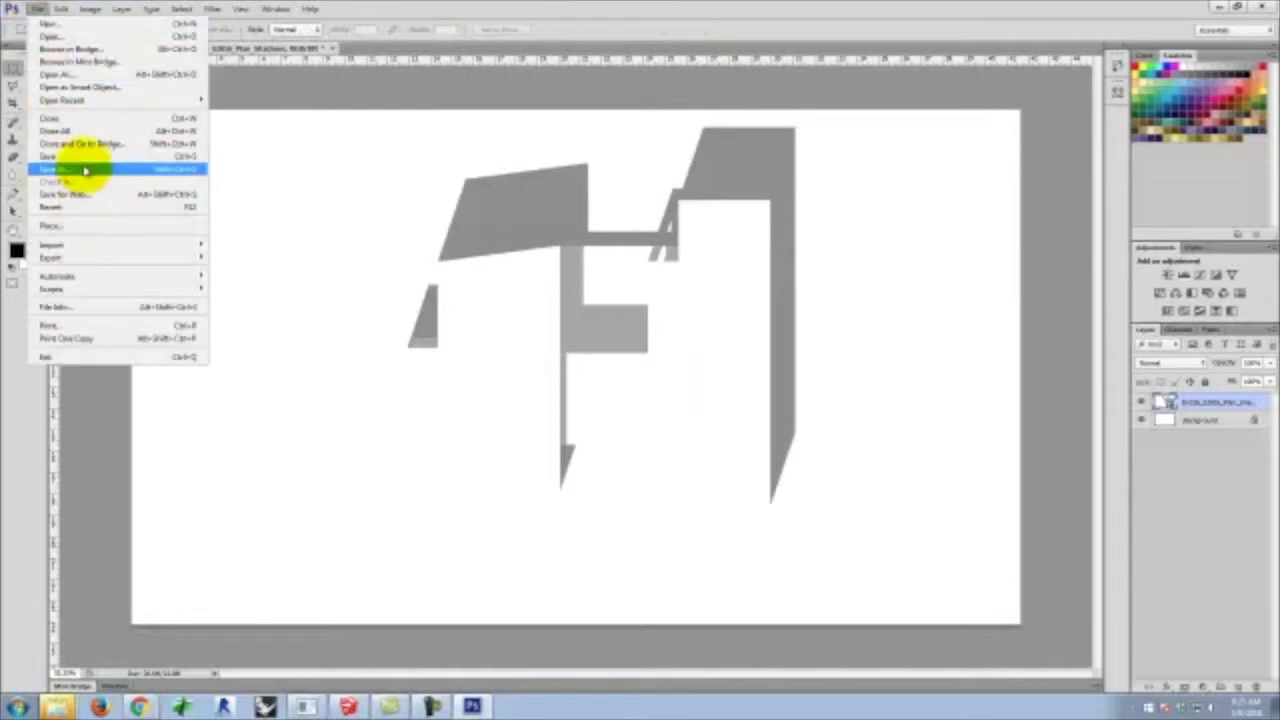
{"action": "left_click", "coordinate": [80, 227]}
{"action": "left_click", "coordinate": [624, 215]}
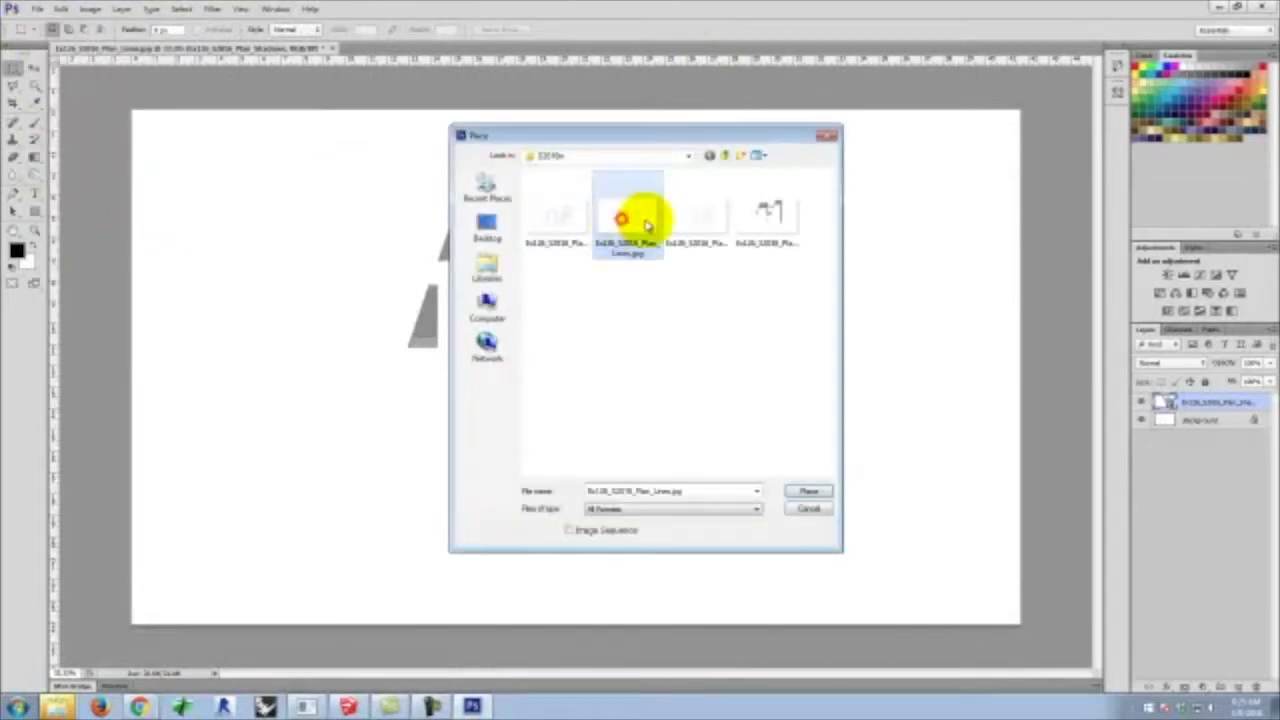
{"action": "left_click", "coordinate": [706, 215]}
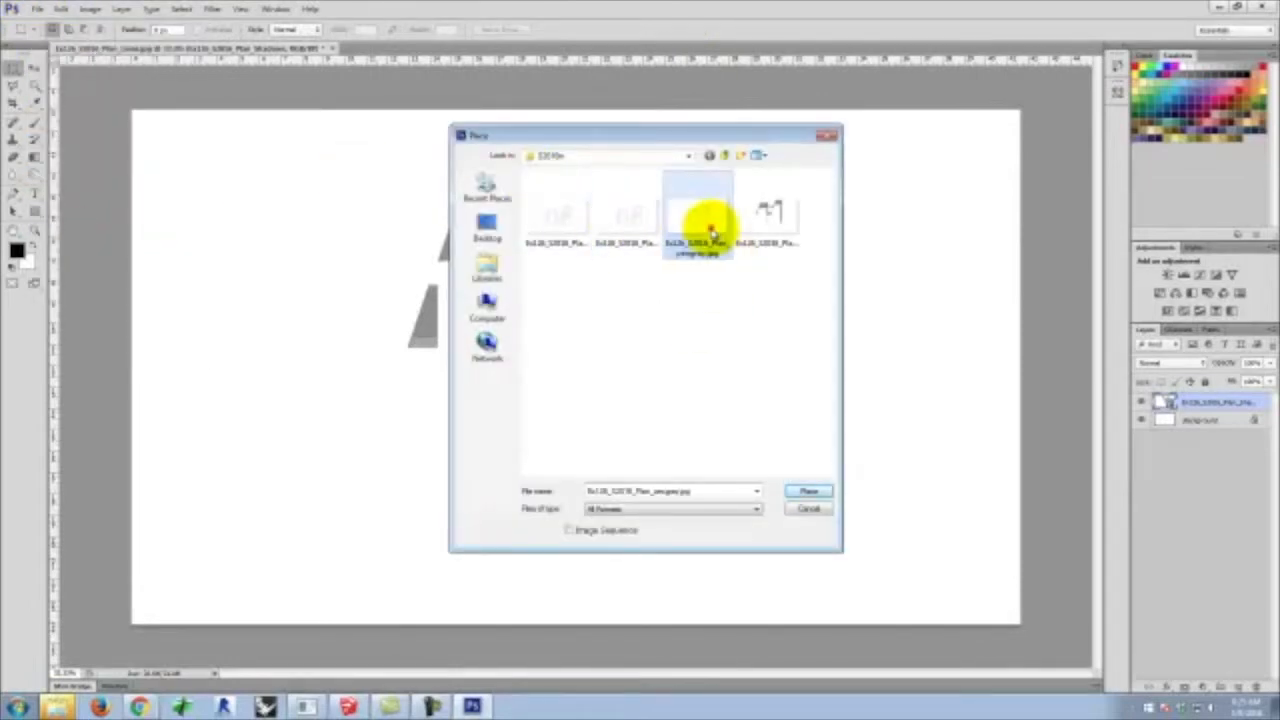
{"action": "left_click", "coordinate": [808, 491]}
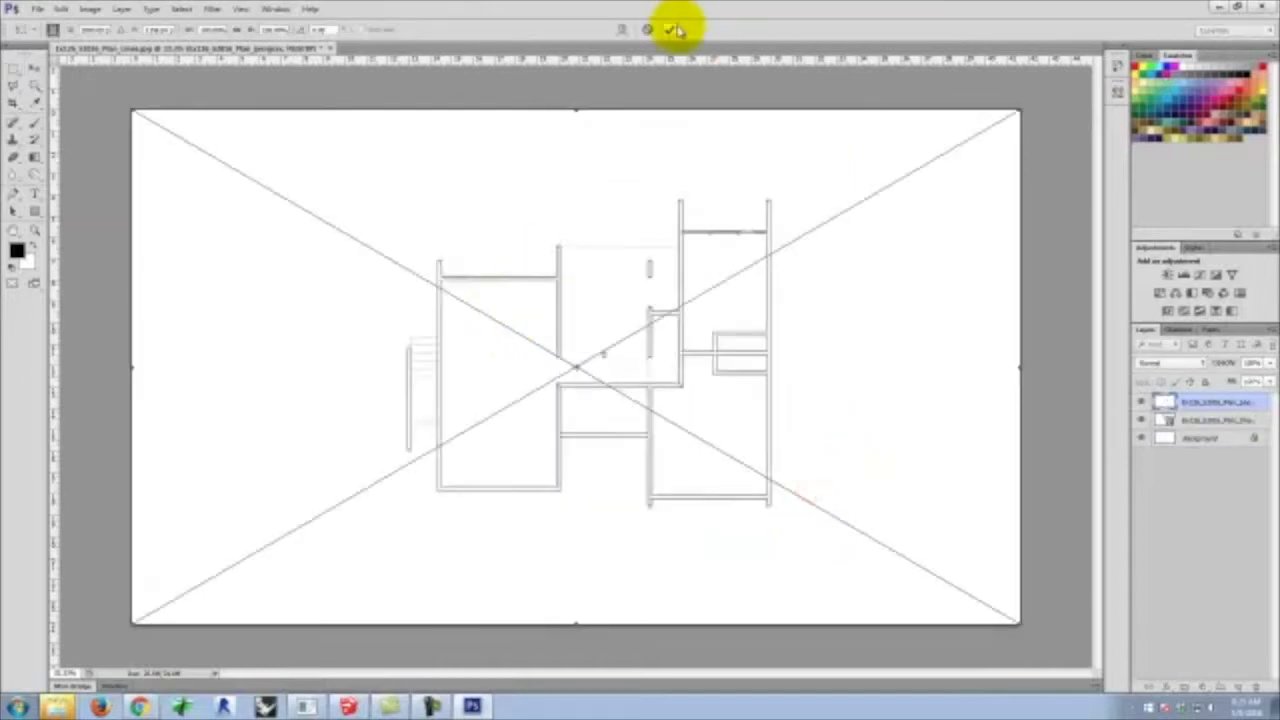
{"action": "left_click", "coordinate": [676, 27]}
Place Ex126_S2016_Plan_Airbrush.jpg as a new layer on top of the grey pen layer
{"action": "left_click", "coordinate": [36, 9]}
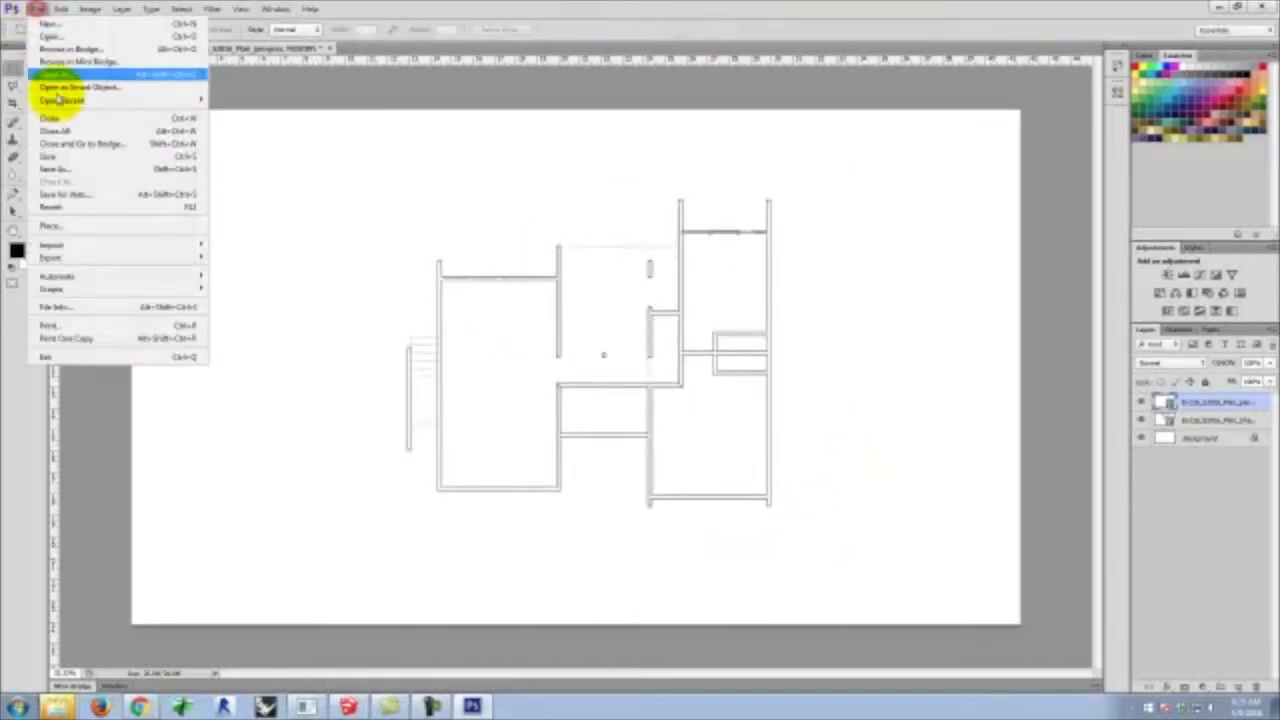
{"action": "left_click", "coordinate": [80, 225]}
{"action": "left_click", "coordinate": [558, 215]}
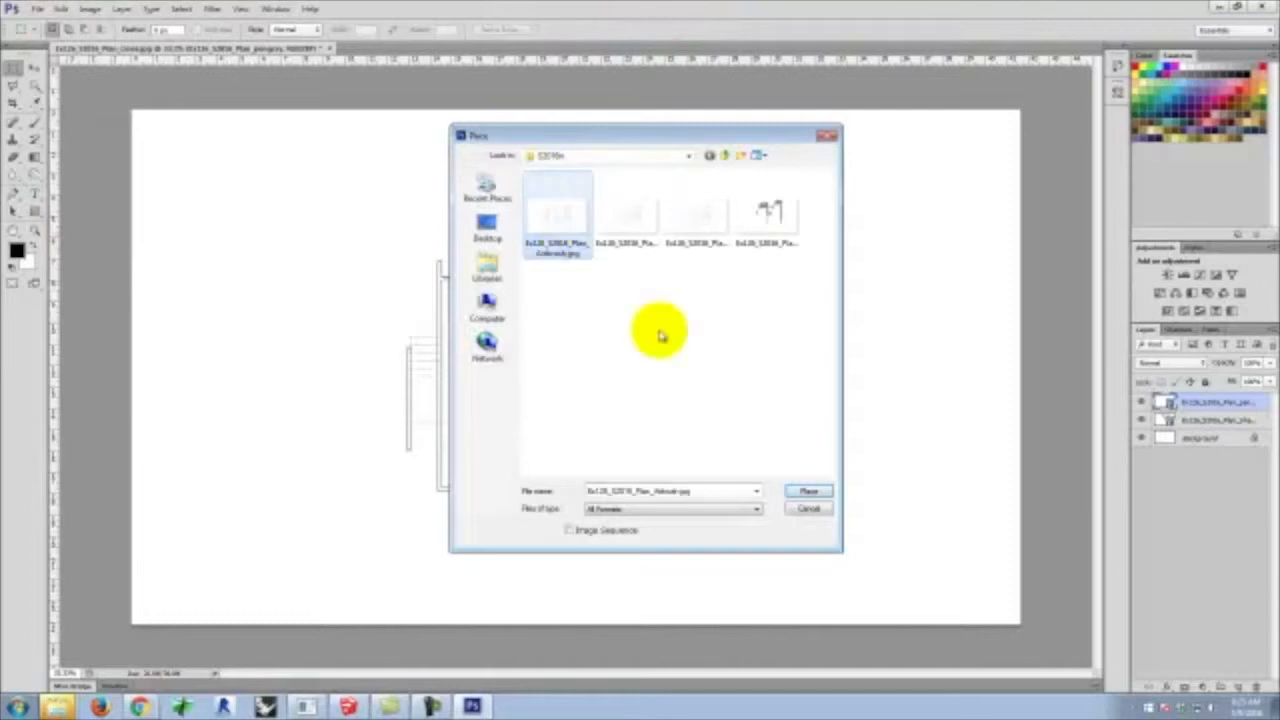
{"action": "left_click", "coordinate": [812, 492]}
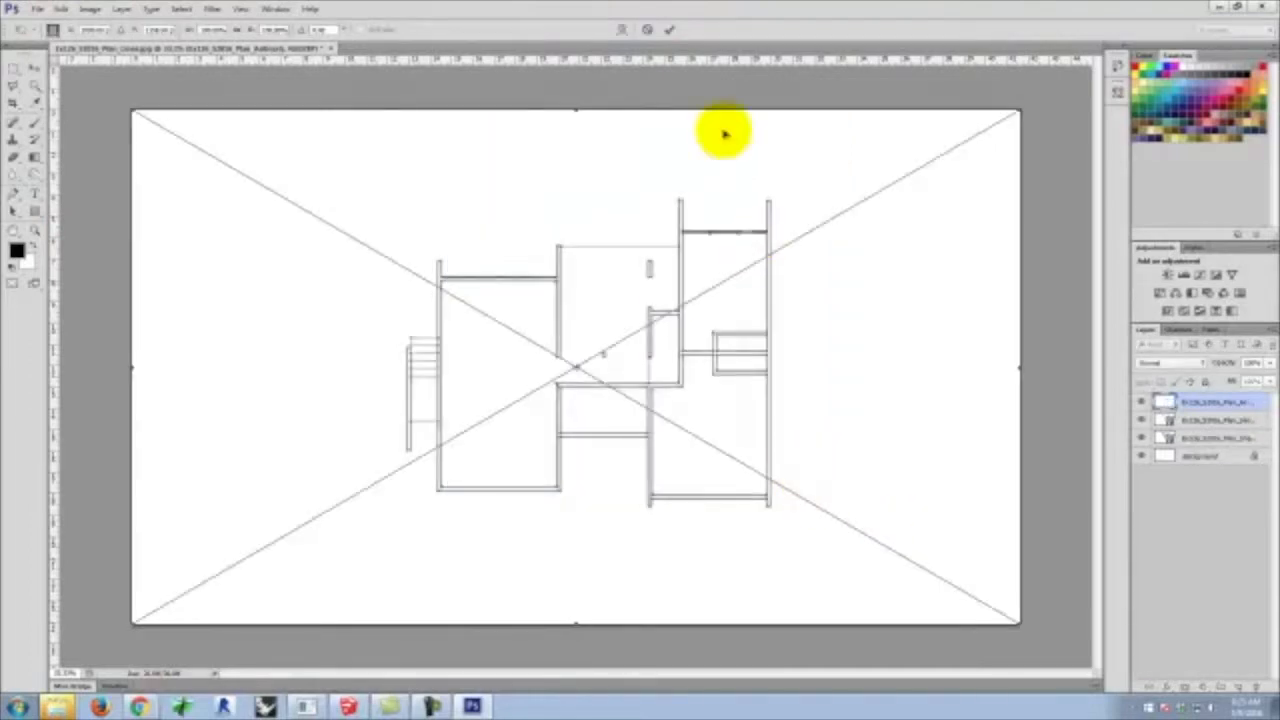
{"action": "left_click", "coordinate": [672, 30]}
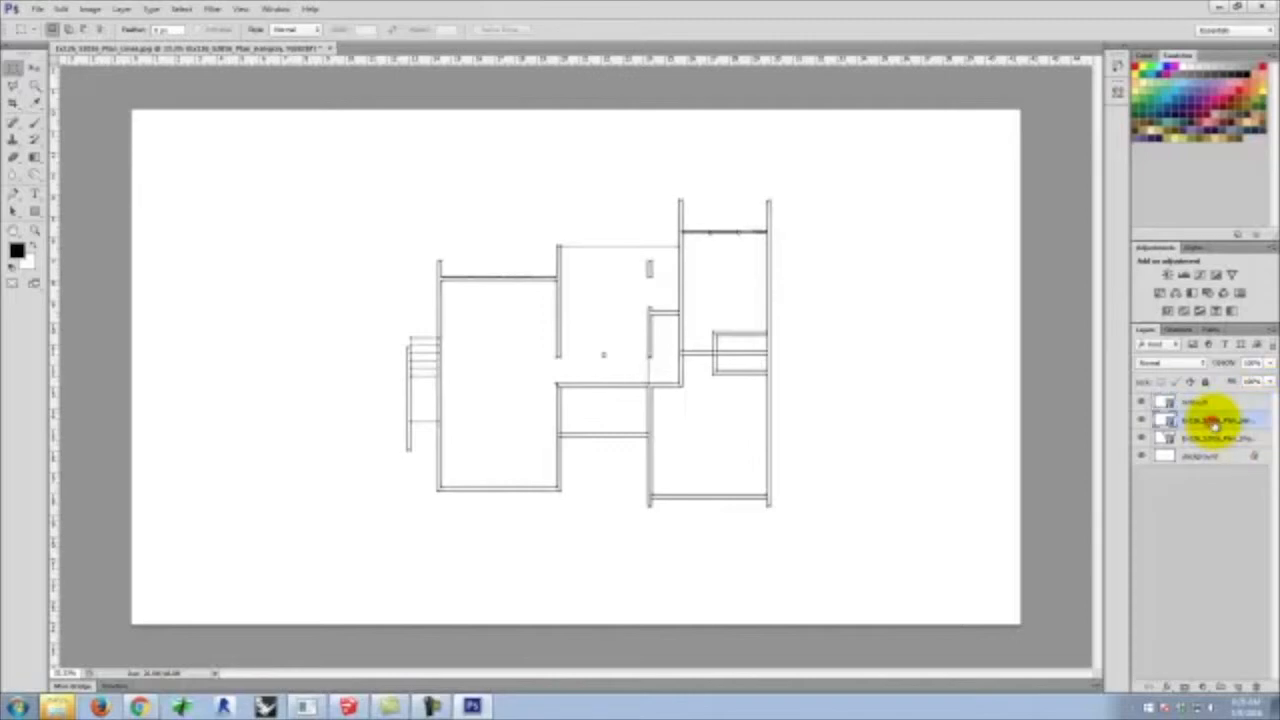
Rename the placed grey pen layer as Pen Gray and the placed shadow layer as Shadows
{"action": "key", "text": "BackSpace"}
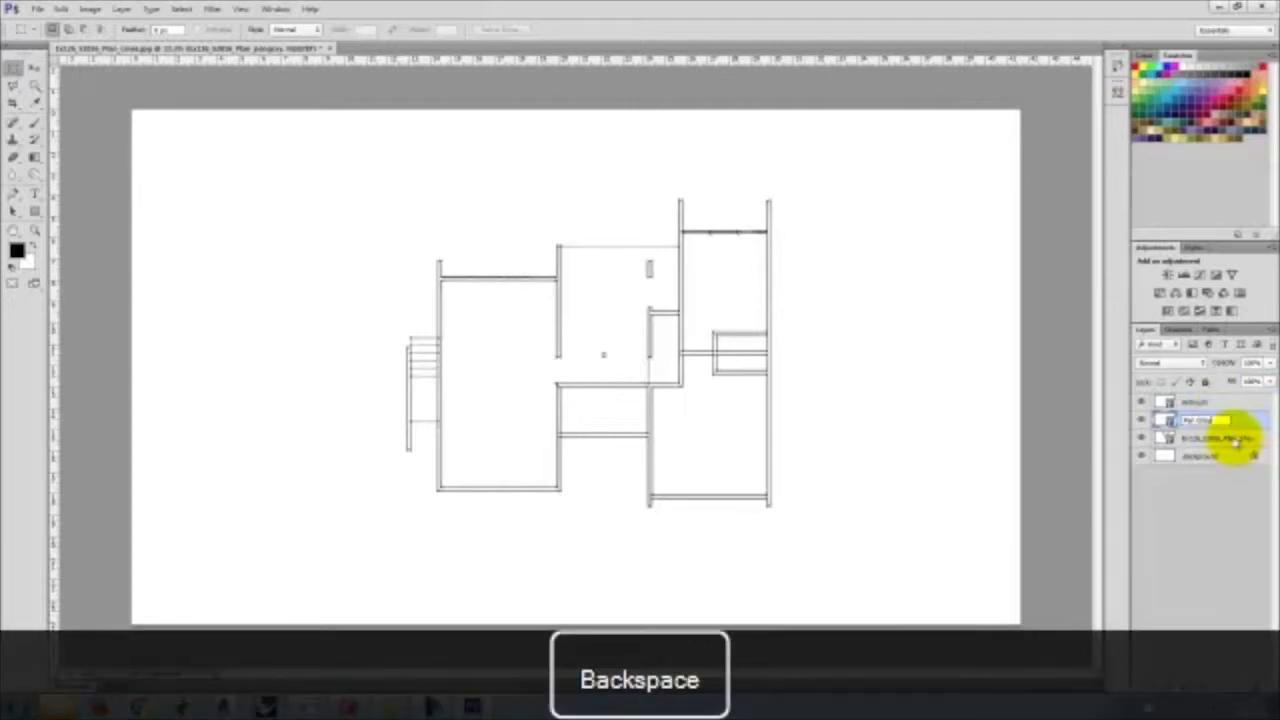
{"action": "left_click", "coordinate": [1225, 440]}
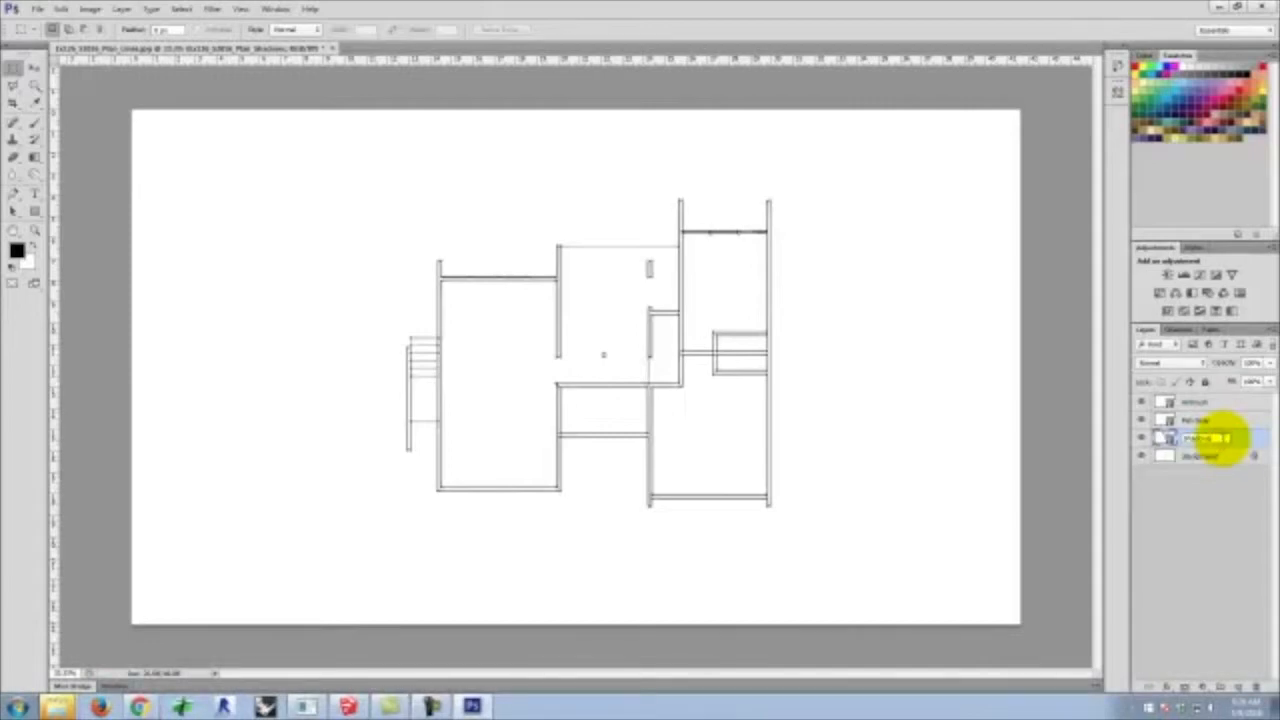
{"action": "left_click", "coordinate": [1190, 536]}
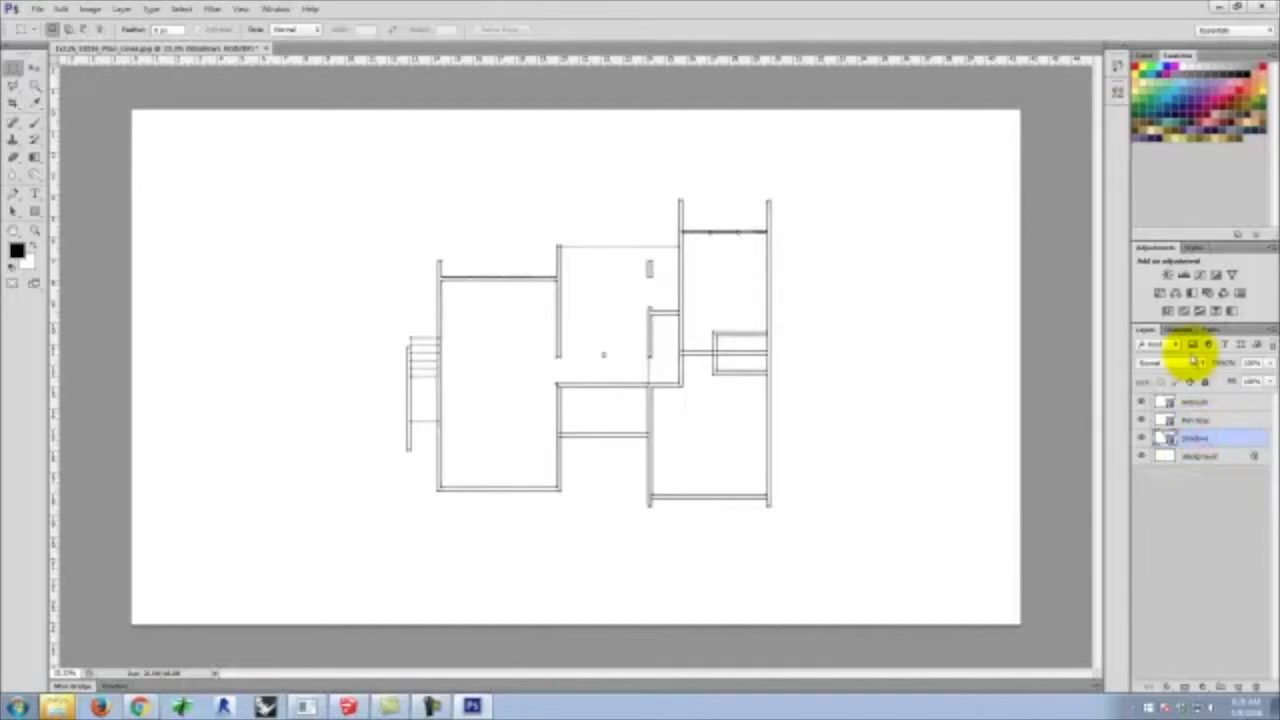
Set the Shadows, Pen Gray and Airbrush layers to Multiply blending, and hide the Airbrush and Pen Gray layers
{"action": "left_click", "coordinate": [1193, 362]}
{"action": "left_click", "coordinate": [1166, 425]}
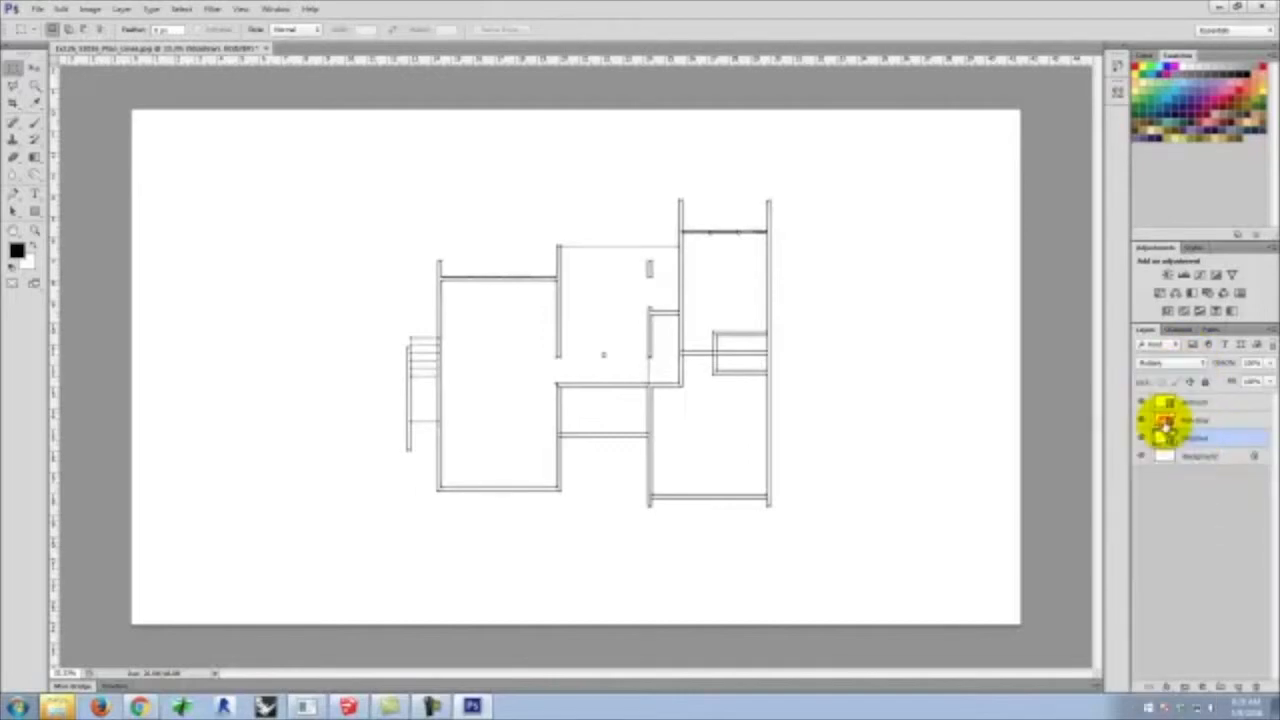
{"action": "left_click", "coordinate": [1193, 362]}
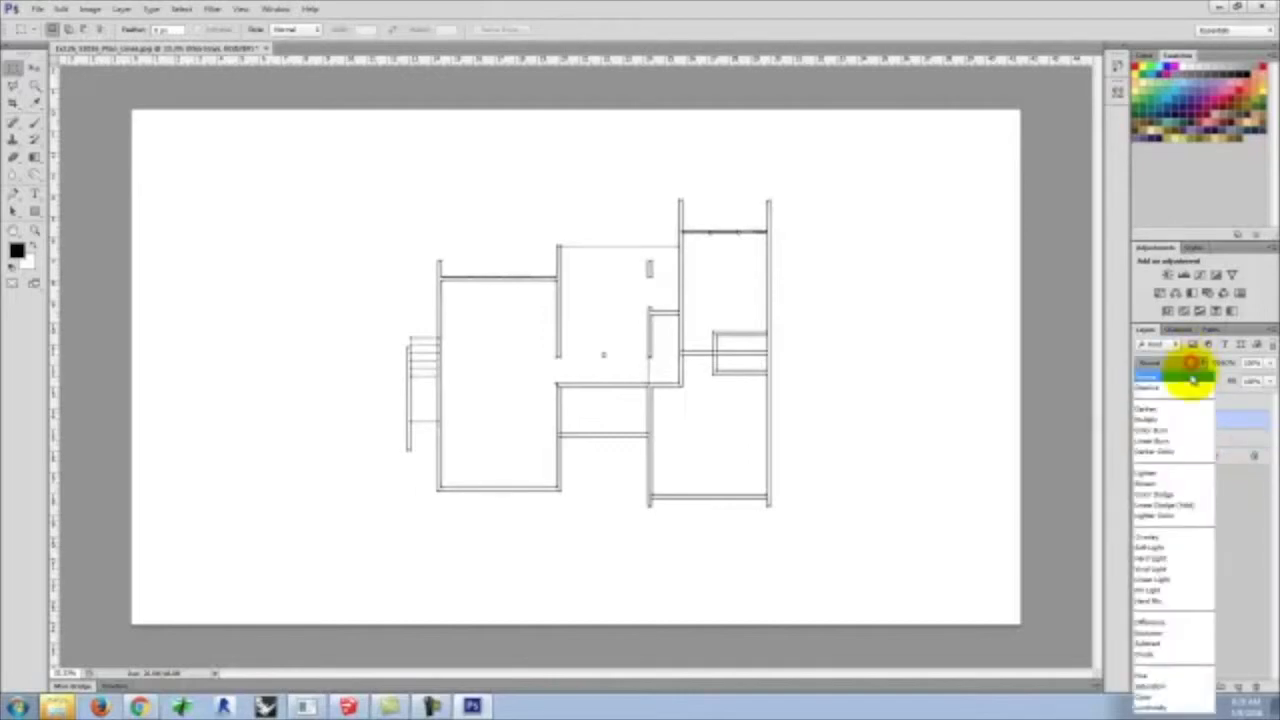
{"action": "left_click", "coordinate": [1189, 423]}
{"action": "left_click", "coordinate": [1203, 402]}
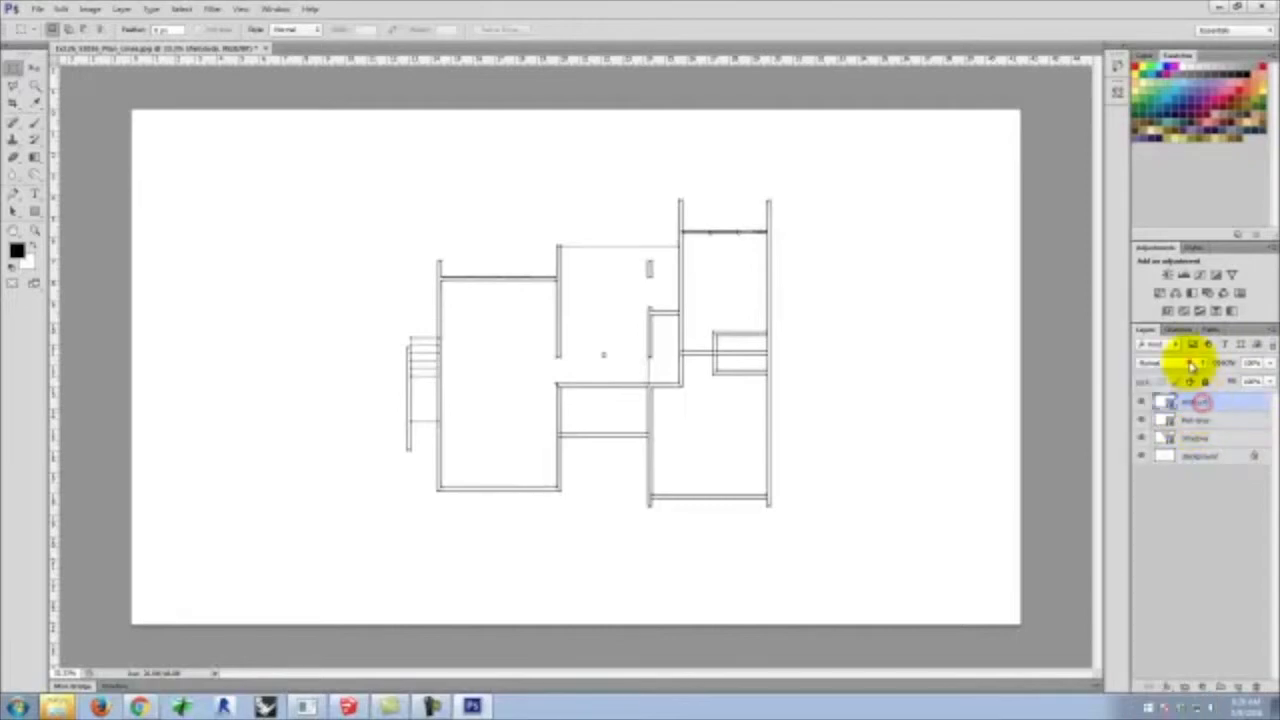
{"action": "left_click", "coordinate": [1190, 362]}
{"action": "left_click", "coordinate": [1196, 419]}
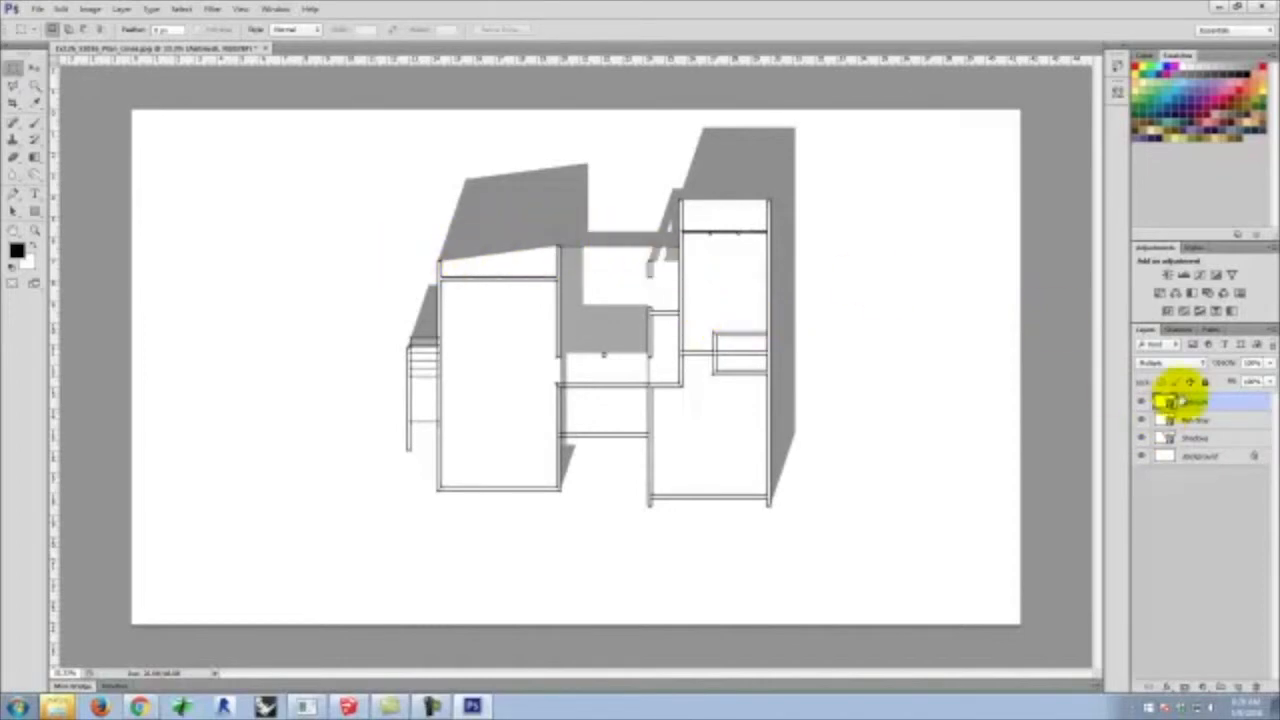
{"action": "left_click", "coordinate": [1141, 403]}
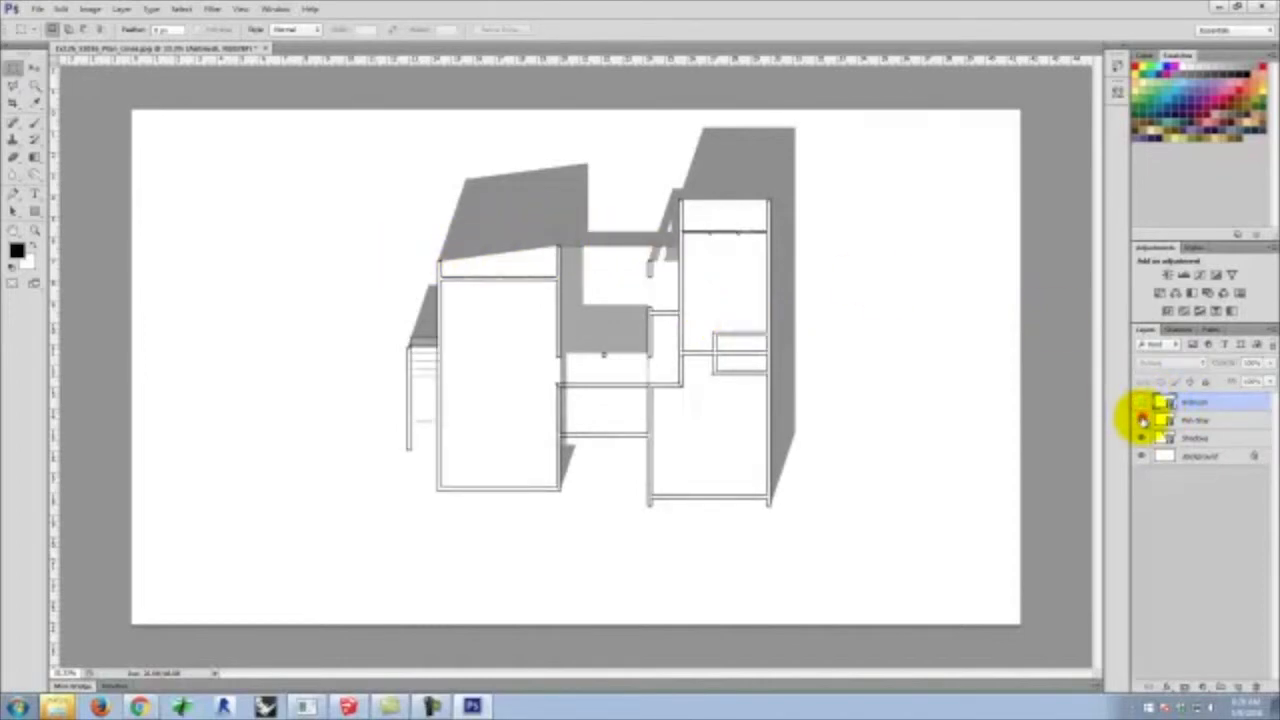
{"action": "left_click", "coordinate": [1141, 420]}
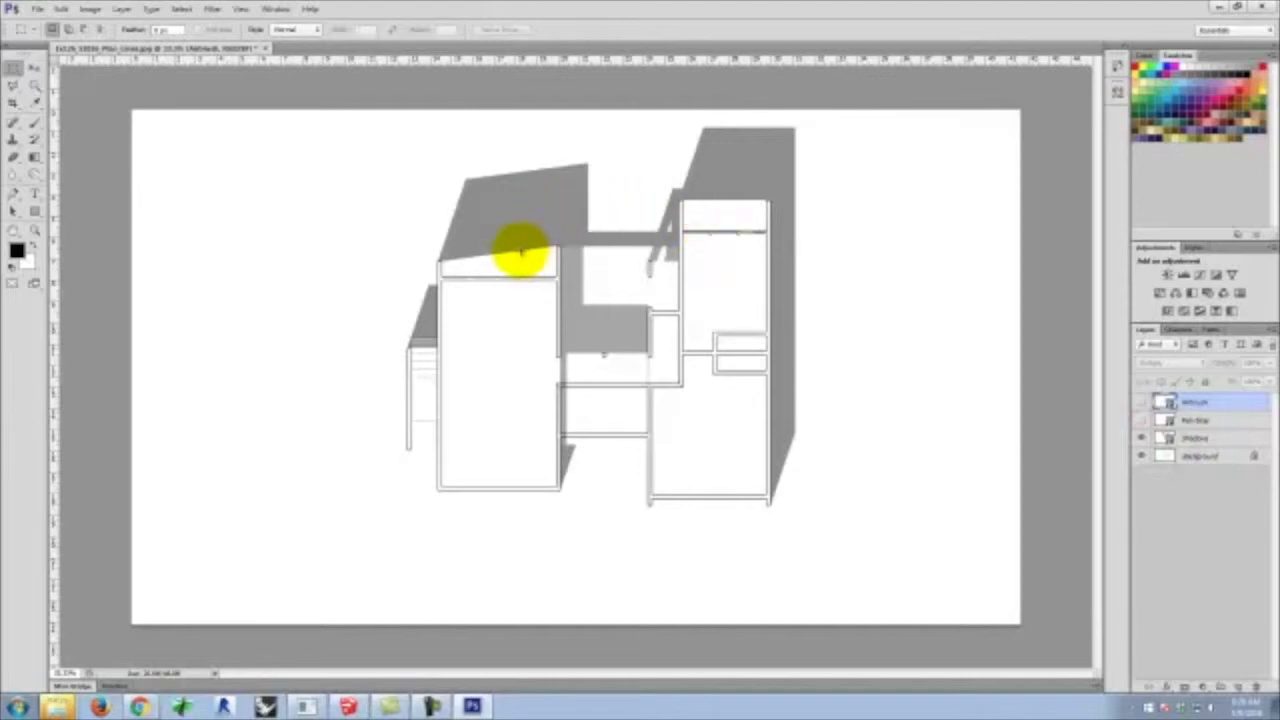
Examine the shadow layer up close along the plan's walls and window recesses for areas with missing shadow
{"action": "key", "text": "ctrl+equal"}
{"action": "key", "text": "ctrl+equal"}
{"action": "key", "text": "ctrl+equal"}
{"action": "key", "text": "space"}
{"action": "left_click_drag", "start_coordinate": [520, 250], "coordinate": [351, 305]}
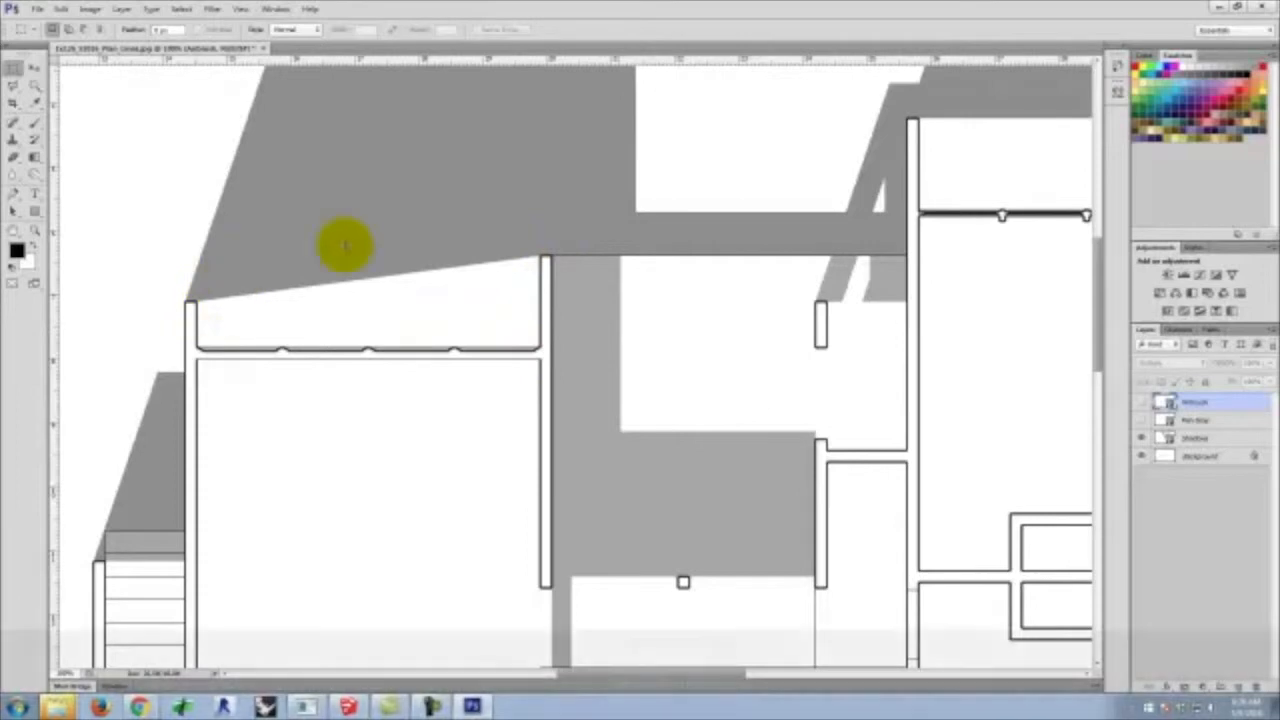
{"action": "key", "text": "space"}
{"action": "left_click_drag", "start_coordinate": [863, 271], "coordinate": [262, 426]}
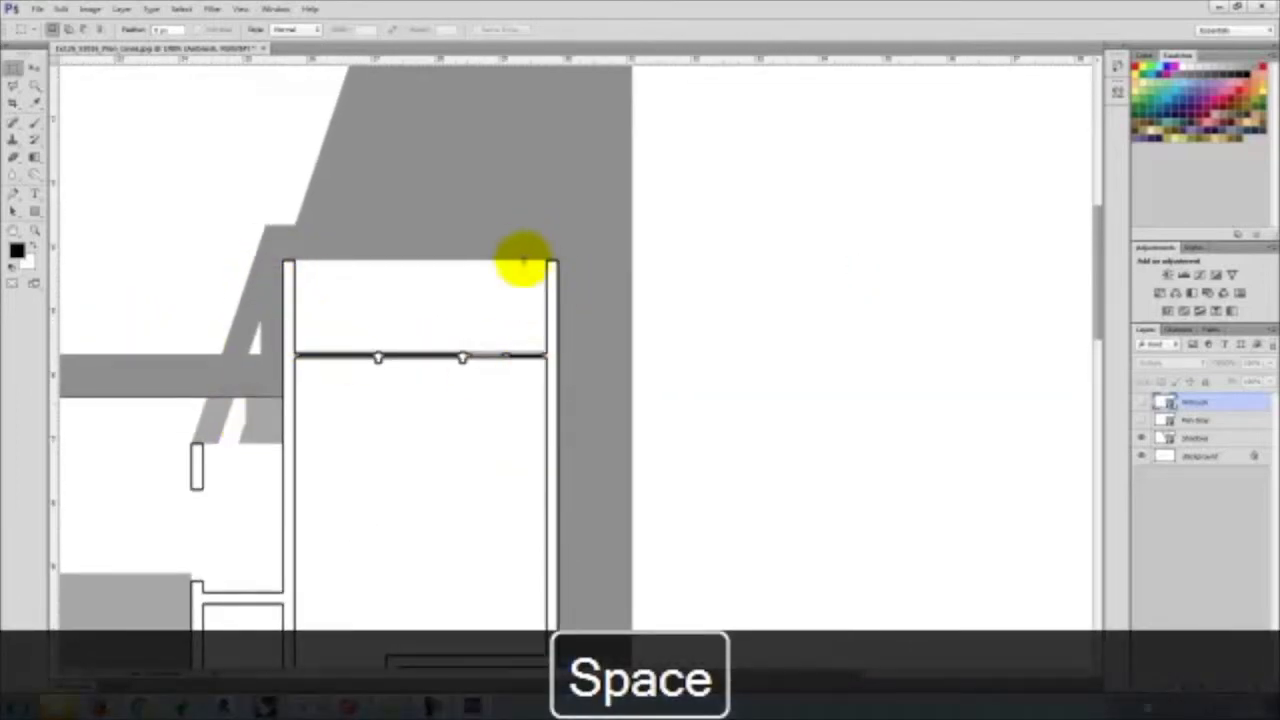
{"action": "mouse_move", "coordinate": [299, 343]}
{"action": "left_mouse_down"}
{"action": "mouse_move", "coordinate": [703, 277]}
{"action": "mouse_move", "coordinate": [711, 289]}
{"action": "left_mouse_up"}
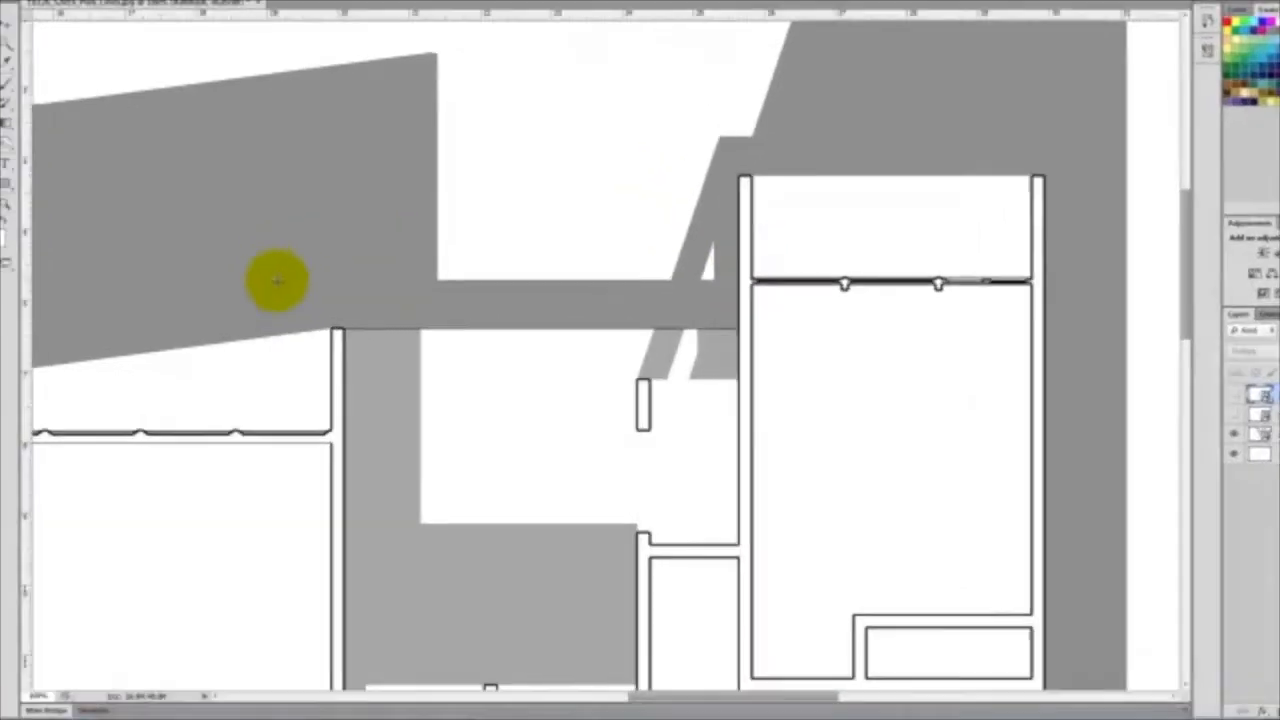
{"action": "key", "text": "space"}
{"action": "left_click_drag", "start_coordinate": [247, 396], "coordinate": [421, 388]}
{"action": "left_click_drag", "start_coordinate": [648, 228], "coordinate": [1042, 133]}
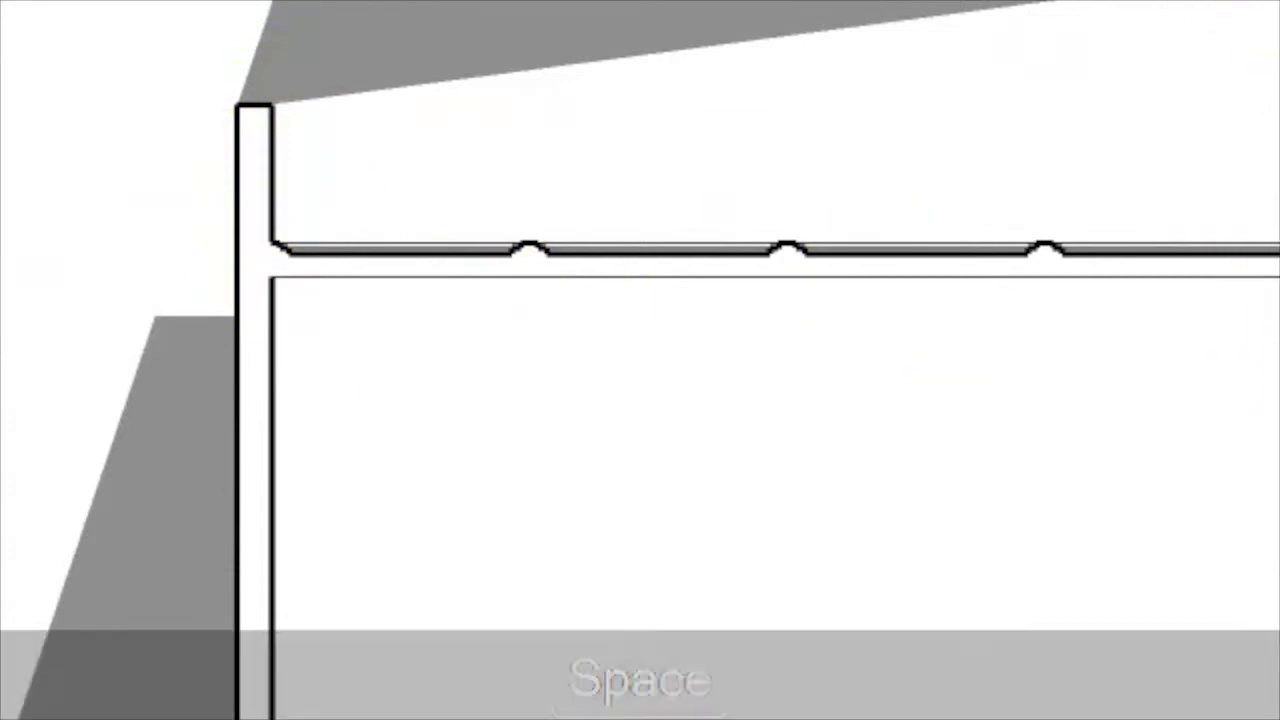
{"action": "key", "text": "ctrl+equal"}
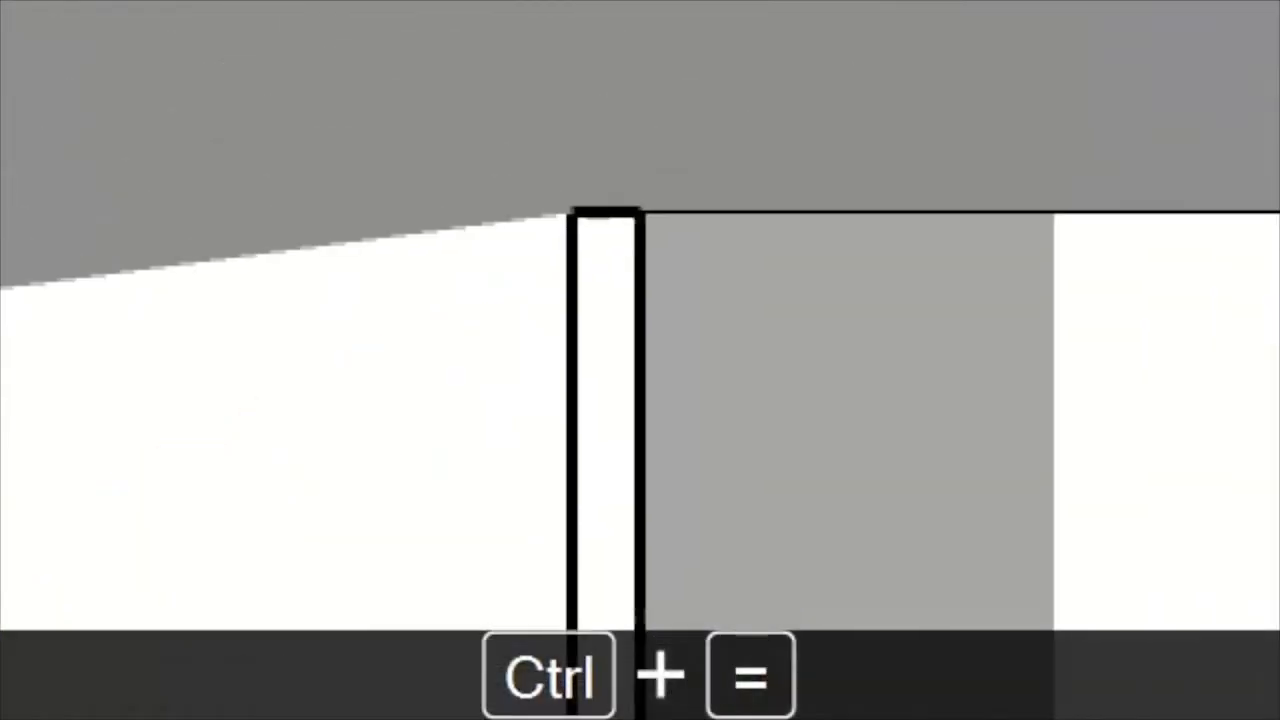
{"action": "key", "text": "space"}
{"action": "mouse_move", "coordinate": [128, 153]}
{"action": "left_mouse_down"}
{"action": "mouse_move", "coordinate": [667, 145]}
{"action": "mouse_move", "coordinate": [722, 127]}
{"action": "left_mouse_up"}
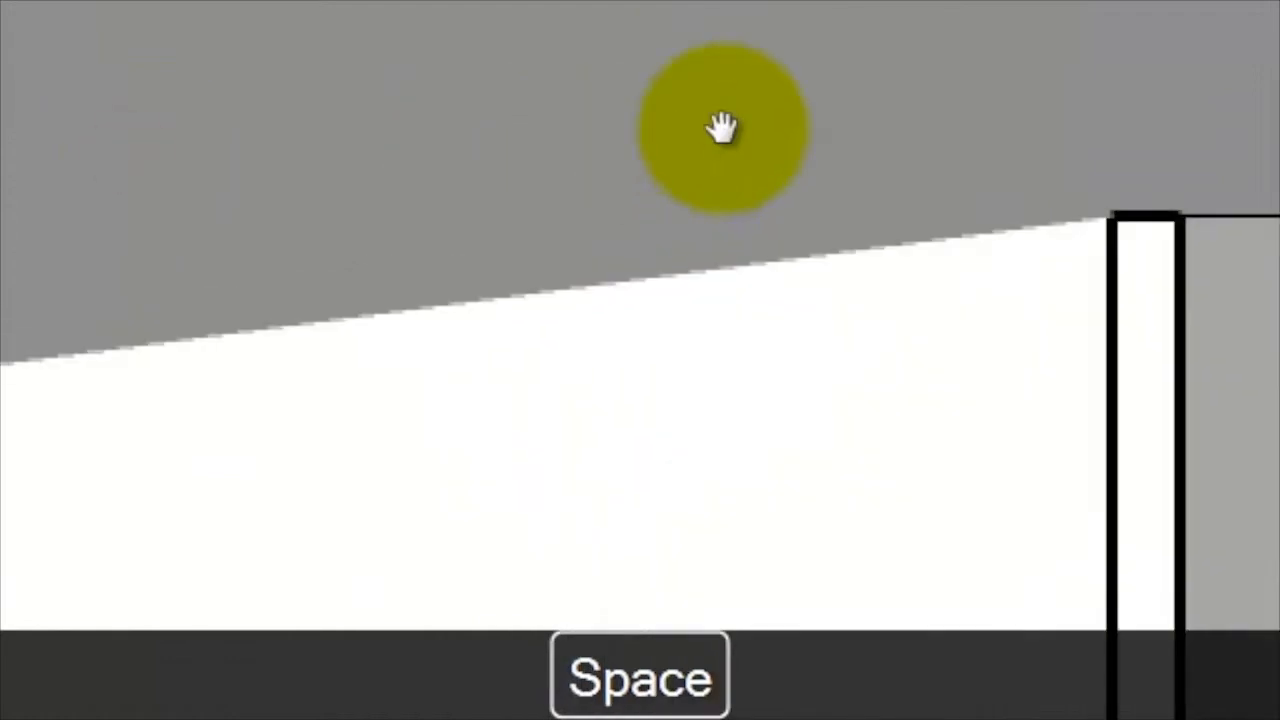
{"action": "key", "text": "ctrl+equal"}
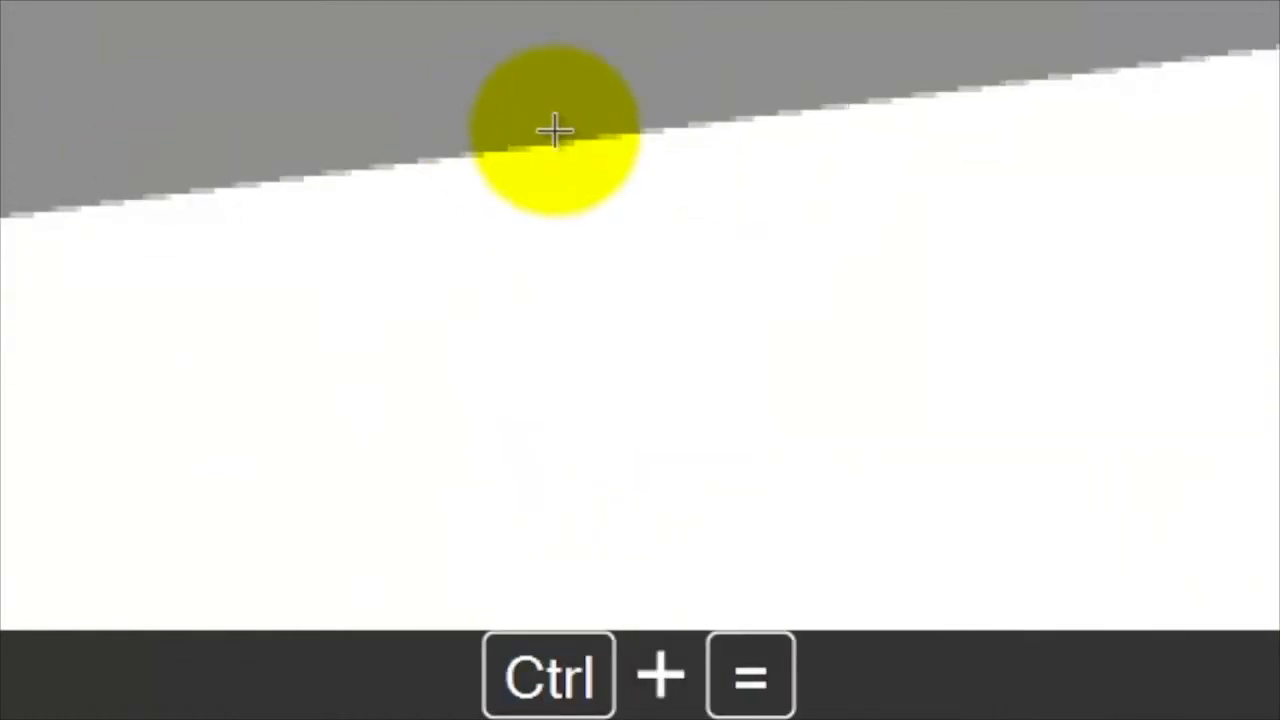
{"action": "key", "text": "ctrl+minus"}
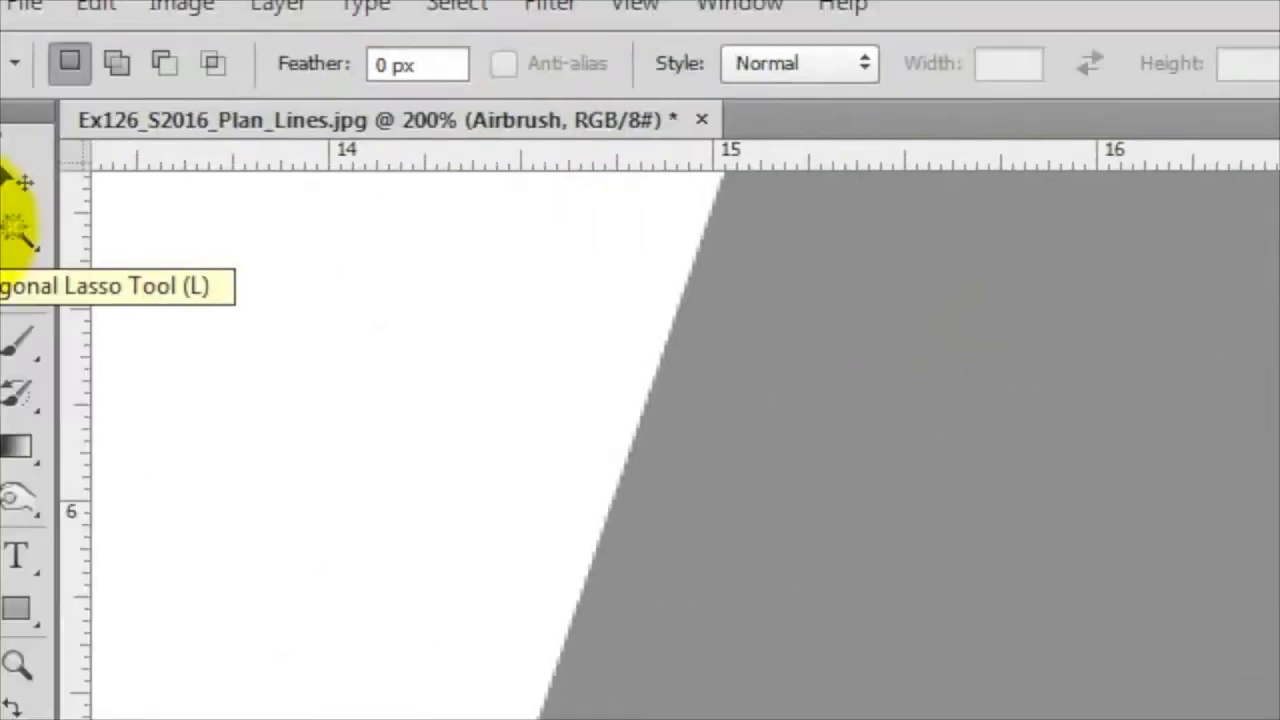
Outline the unshaded recess above the left room's window wall with the Polygonal Lasso, overlapping the adjoining gray shadow
{"action": "left_click", "coordinate": [38, 257]}
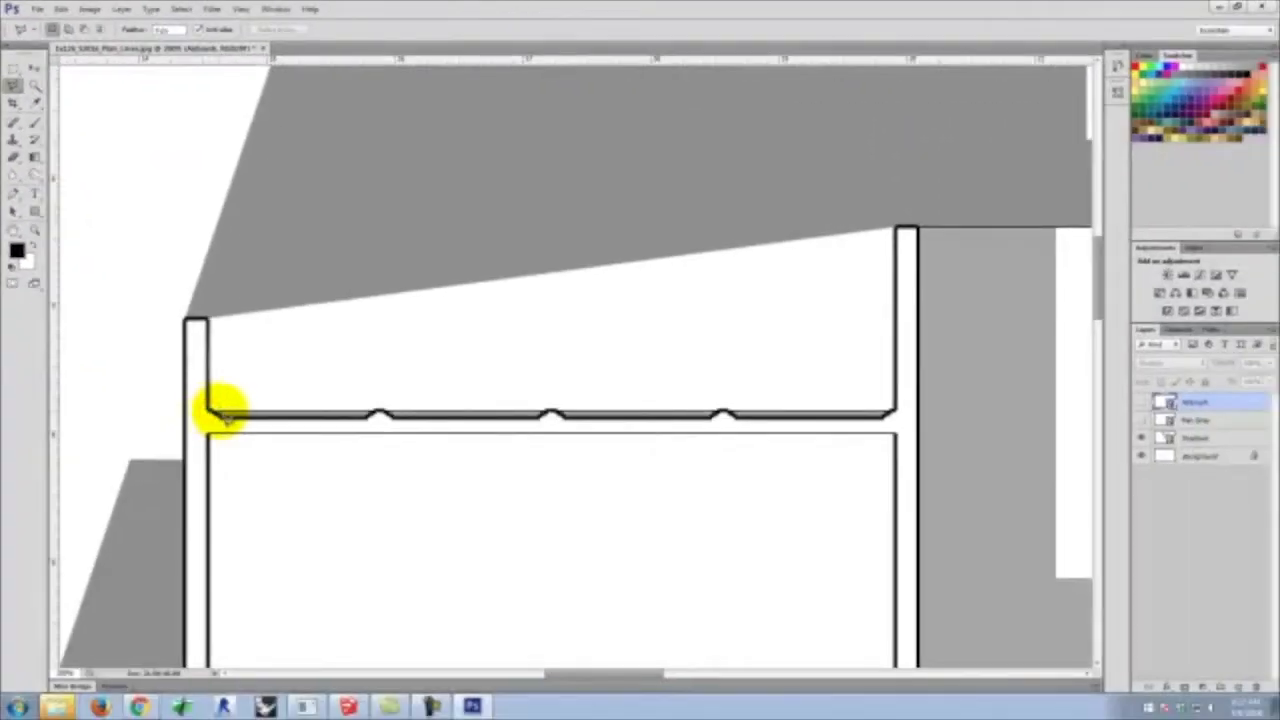
{"action": "left_click", "coordinate": [218, 411]}
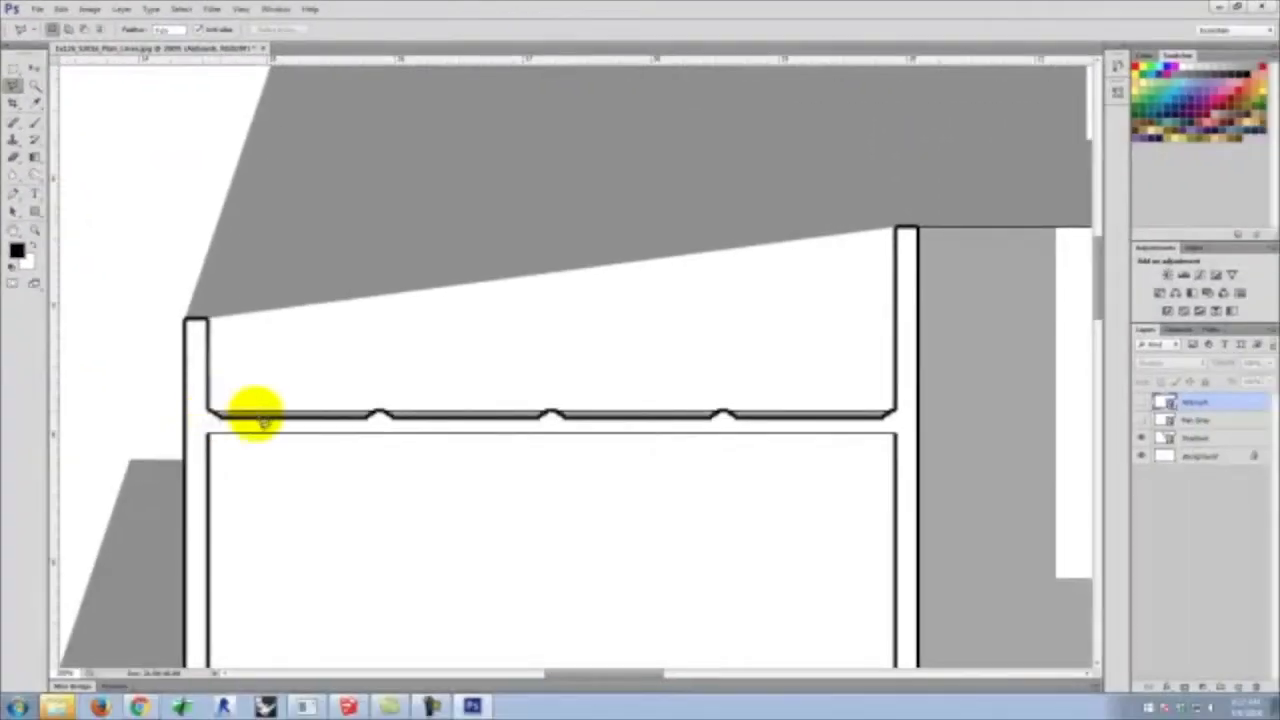
{"action": "left_click", "coordinate": [897, 410]}
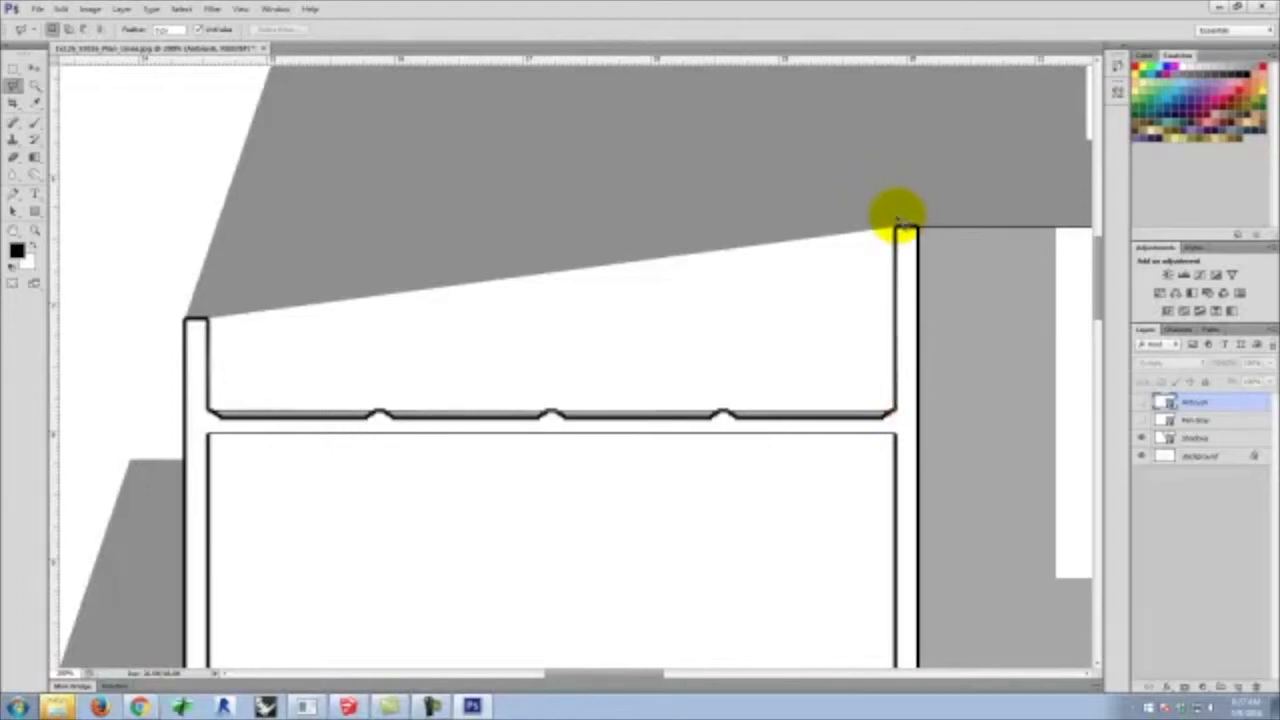
{"action": "left_click", "coordinate": [898, 222]}
{"action": "left_click", "coordinate": [514, 222]}
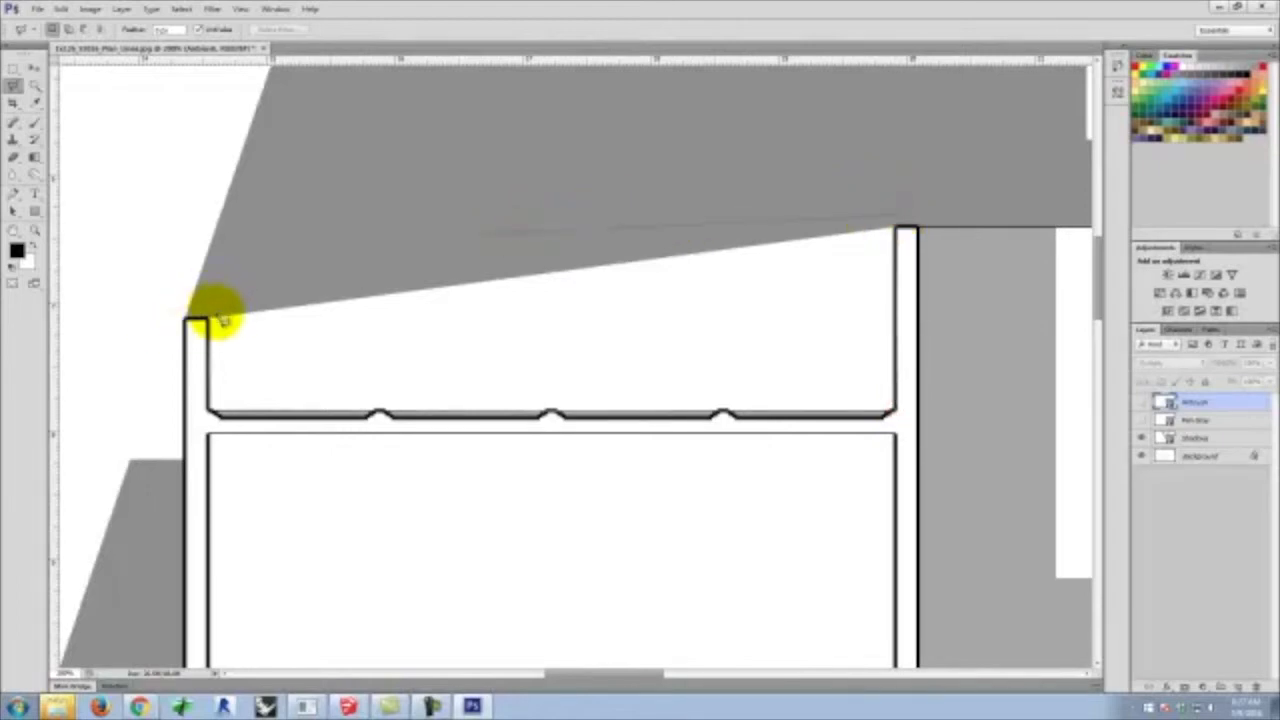
{"action": "left_click", "coordinate": [210, 318]}
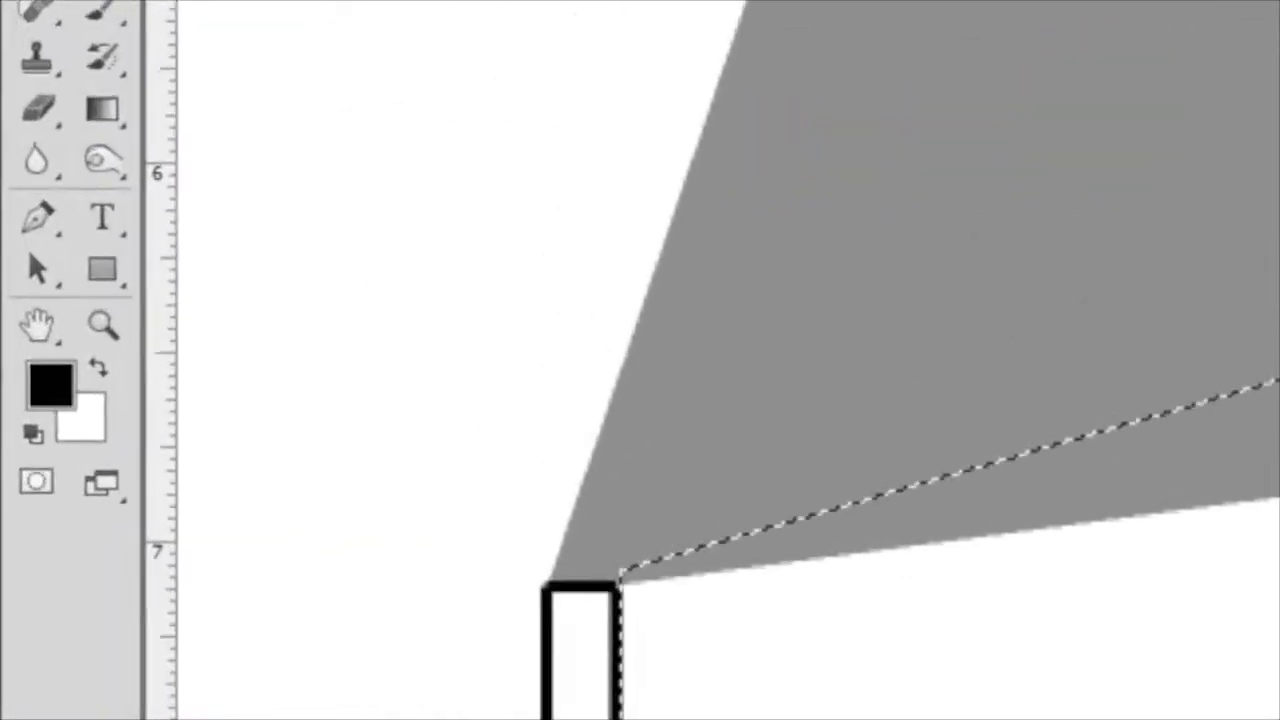
Rasterize the Shadows layer so it can be painted on
{"action": "left_click", "coordinate": [37, 126]}
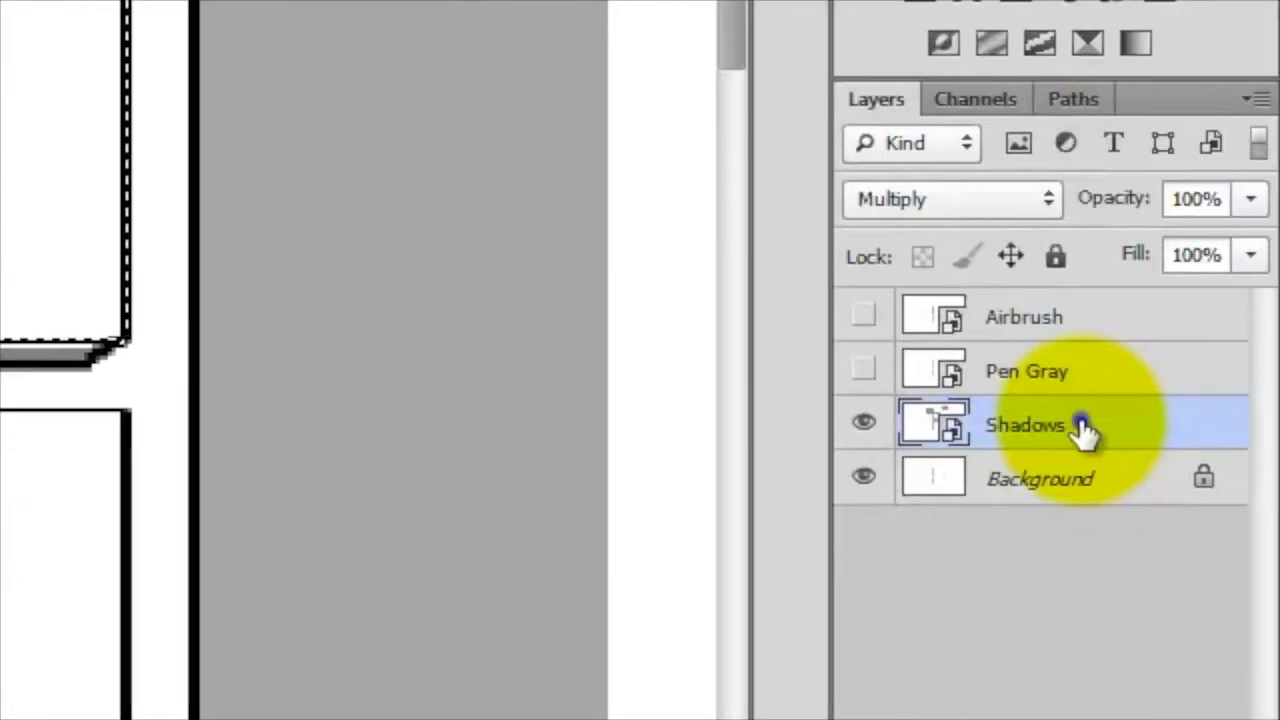
{"action": "right_click", "coordinate": [1080, 428]}
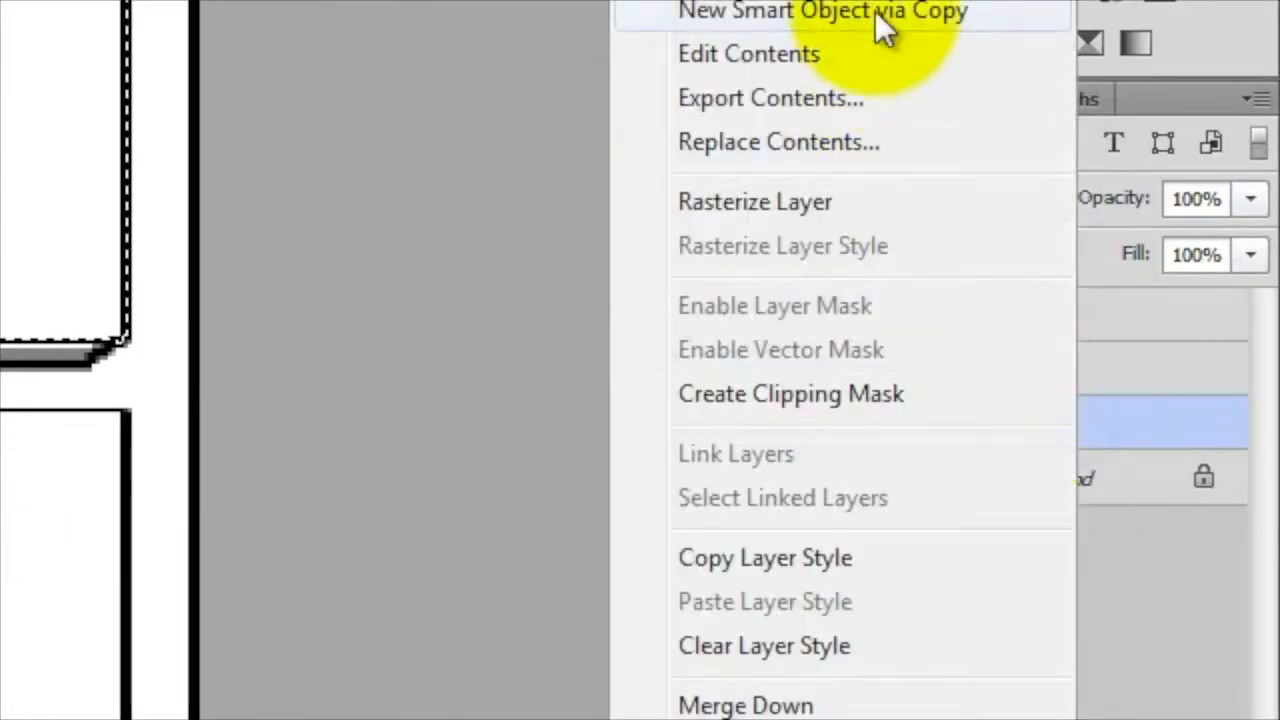
{"action": "left_click", "coordinate": [873, 213]}
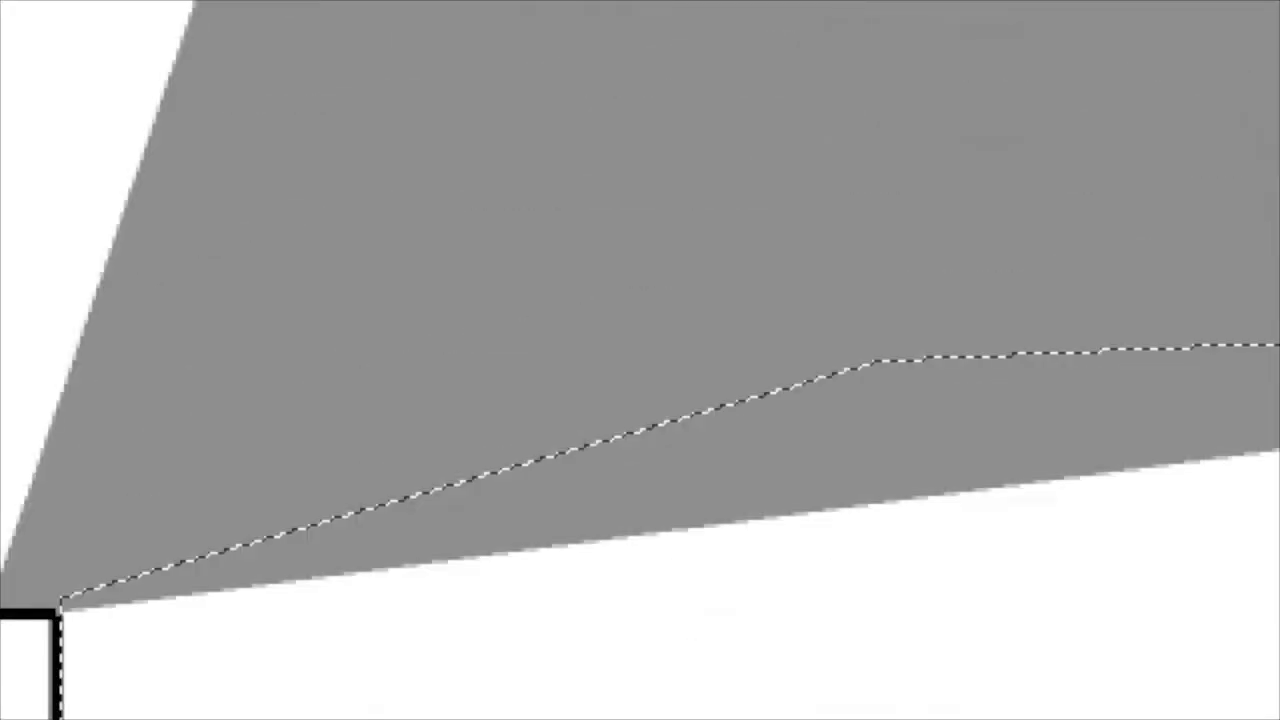
Sample the existing shadow gray, brush it over the selected recess above the left room, and deselect
{"action": "left_click", "coordinate": [105, 128]}
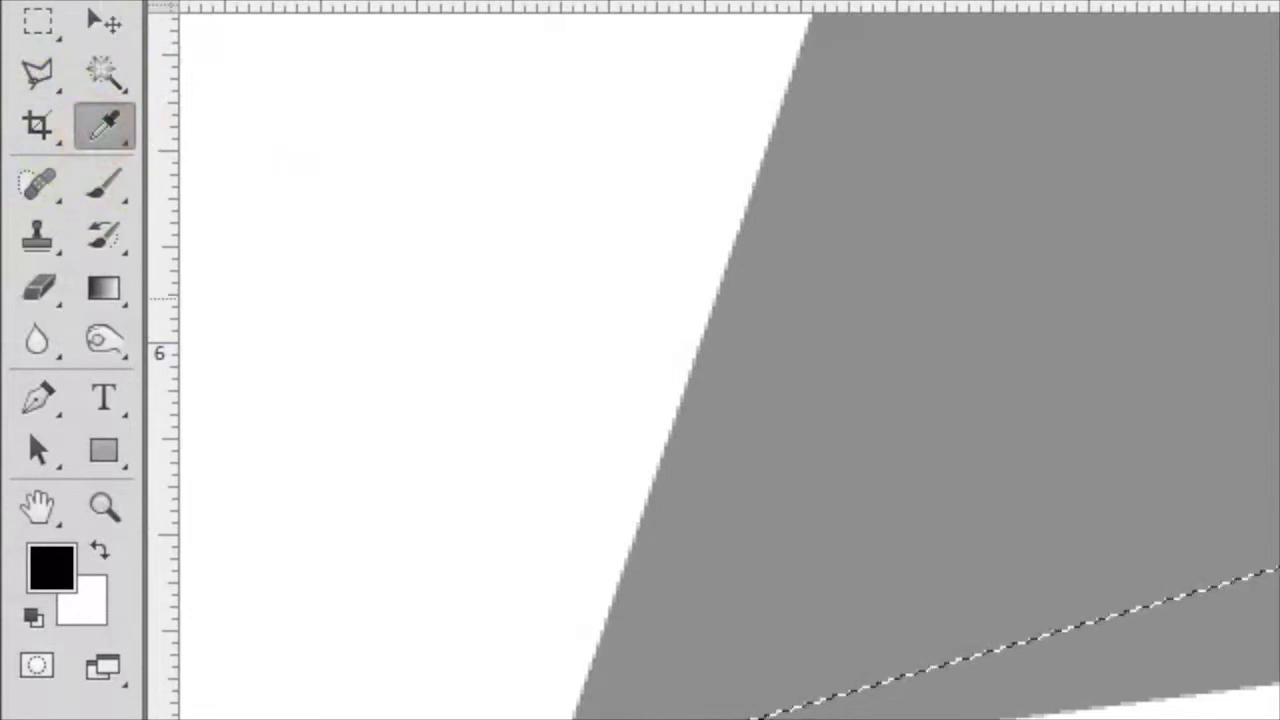
{"action": "left_click", "coordinate": [1279, 299]}
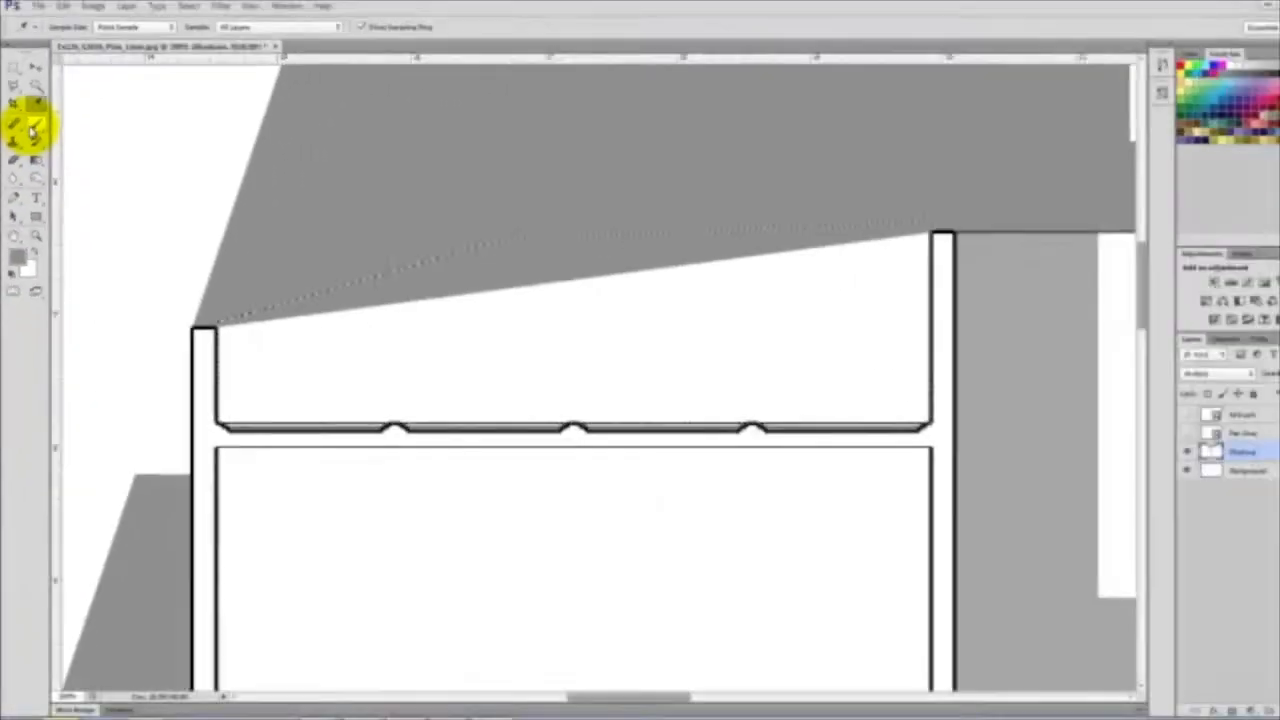
{"action": "left_click", "coordinate": [32, 124]}
{"action": "mouse_move", "coordinate": [374, 341]}
{"action": "left_mouse_down"}
{"action": "mouse_move", "coordinate": [449, 303]}
{"action": "mouse_move", "coordinate": [350, 393]}
{"action": "mouse_move", "coordinate": [204, 395]}
{"action": "mouse_move", "coordinate": [686, 374]}
{"action": "mouse_move", "coordinate": [878, 388]}
{"action": "mouse_move", "coordinate": [508, 369]}
{"action": "mouse_move", "coordinate": [688, 326]}
{"action": "mouse_move", "coordinate": [890, 255]}
{"action": "left_mouse_up"}
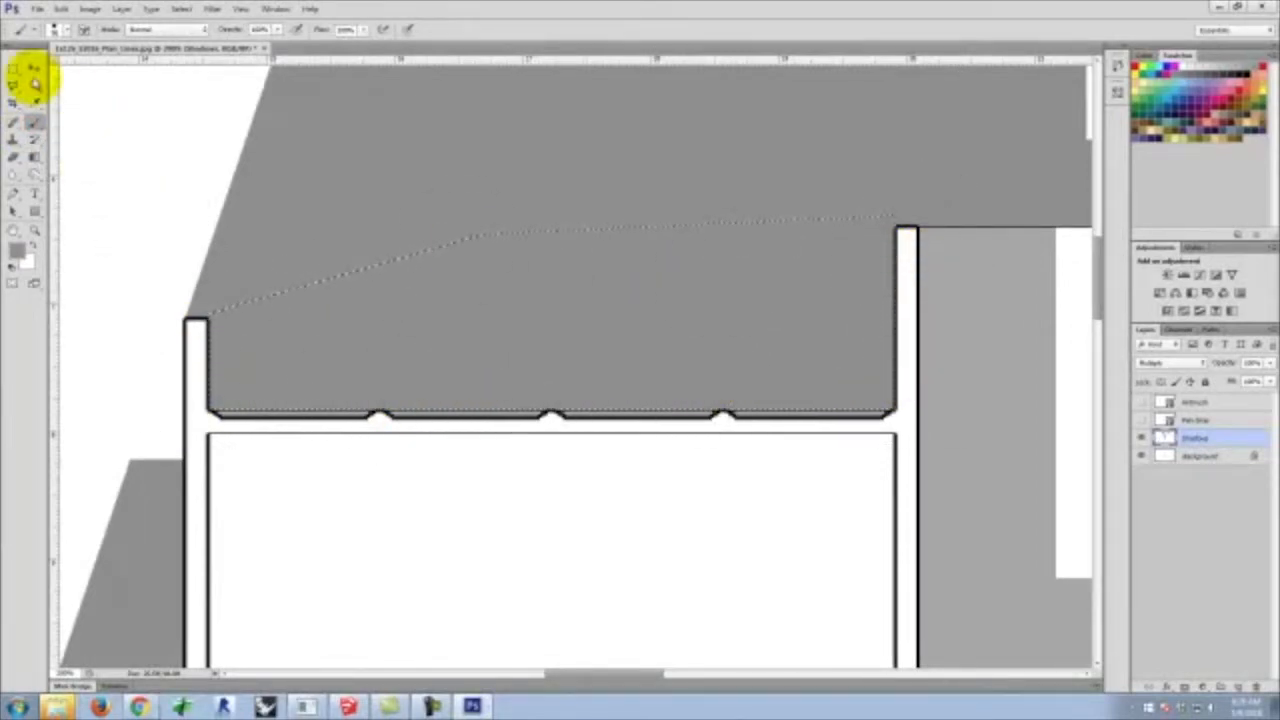
{"action": "left_click", "coordinate": [12, 78]}
{"action": "left_click", "coordinate": [400, 134]}
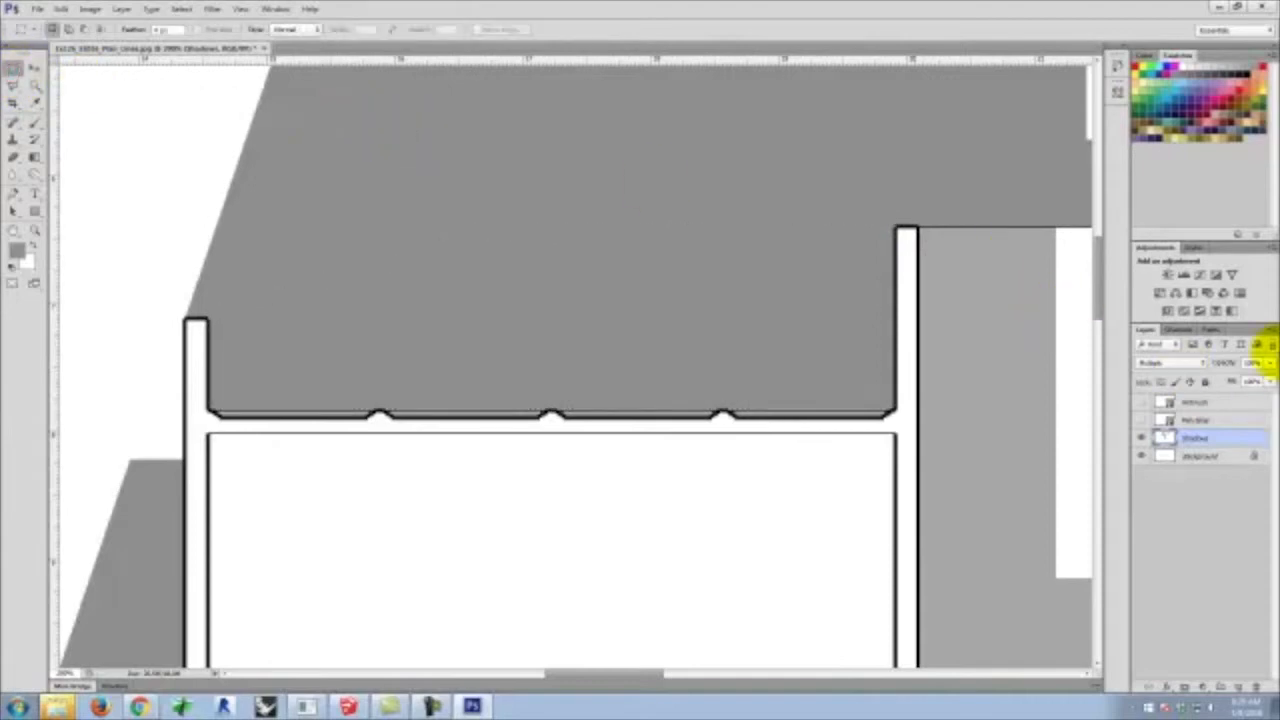
Select the unshaded rectangular recess above the right room's window wall with the Rectangular Marquee
{"action": "key", "text": "space"}
{"action": "mouse_move", "coordinate": [1241, 334]}
{"action": "left_mouse_down"}
{"action": "mouse_move", "coordinate": [1105, 335]}
{"action": "mouse_move", "coordinate": [1236, 333]}
{"action": "left_mouse_up"}
{"action": "left_click_drag", "start_coordinate": [986, 220], "coordinate": [268, 239]}
{"action": "left_click_drag", "start_coordinate": [787, 234], "coordinate": [297, 503]}
{"action": "left_click_drag", "start_coordinate": [878, 340], "coordinate": [649, 309]}
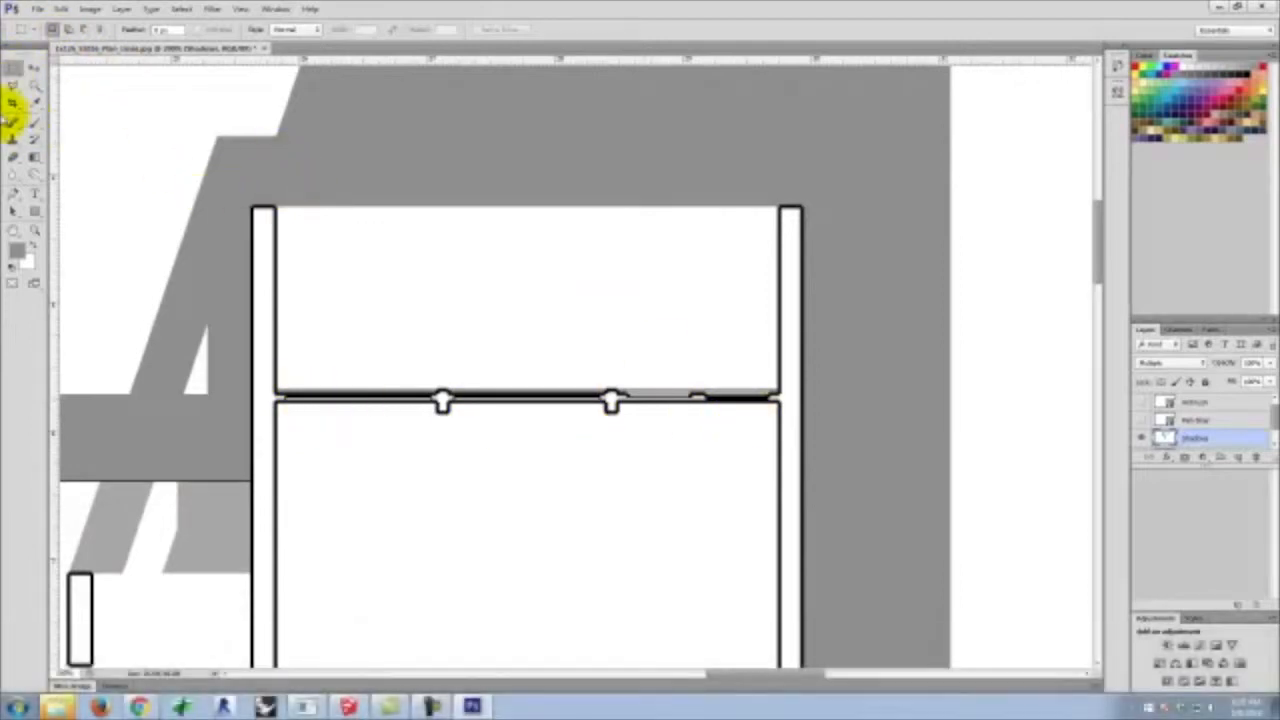
{"action": "left_click_drag", "start_coordinate": [277, 206], "coordinate": [779, 390]}
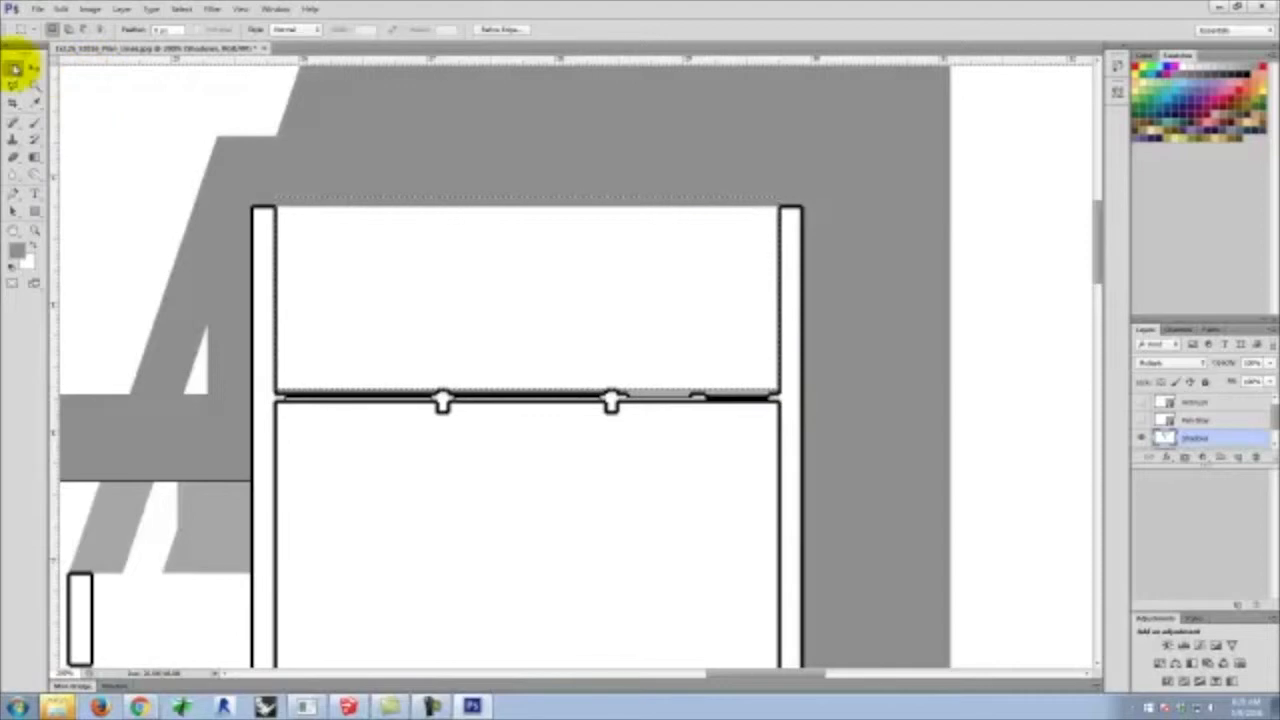
Sample the shadow gray, brush it over the selected recess above the right room, and deselect
{"action": "left_click", "coordinate": [33, 102]}
{"action": "left_click", "coordinate": [629, 129]}
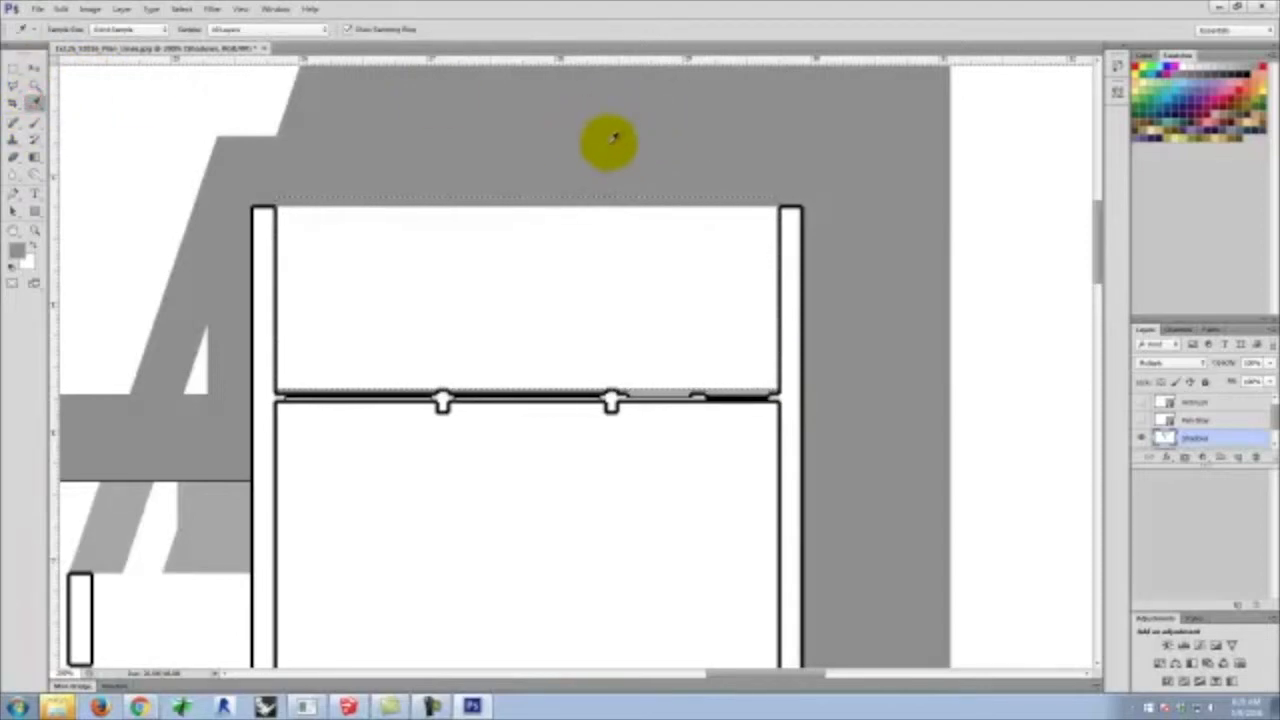
{"action": "left_click", "coordinate": [36, 121]}
{"action": "mouse_move", "coordinate": [423, 260]}
{"action": "left_mouse_down"}
{"action": "mouse_move", "coordinate": [177, 252]}
{"action": "mouse_move", "coordinate": [454, 214]}
{"action": "mouse_move", "coordinate": [277, 322]}
{"action": "mouse_move", "coordinate": [443, 361]}
{"action": "mouse_move", "coordinate": [259, 380]}
{"action": "mouse_move", "coordinate": [713, 347]}
{"action": "mouse_move", "coordinate": [428, 354]}
{"action": "mouse_move", "coordinate": [755, 369]}
{"action": "mouse_move", "coordinate": [529, 281]}
{"action": "mouse_move", "coordinate": [807, 259]}
{"action": "mouse_move", "coordinate": [852, 234]}
{"action": "mouse_move", "coordinate": [715, 200]}
{"action": "mouse_move", "coordinate": [290, 192]}
{"action": "mouse_move", "coordinate": [271, 243]}
{"action": "left_mouse_up"}
{"action": "left_click", "coordinate": [14, 84]}
{"action": "left_click", "coordinate": [20, 65]}
{"action": "left_click", "coordinate": [448, 122]}
Outline the missing shadow wedge beside the short freestanding wall with the Polygonal Lasso, running up into the slanted shadow
{"action": "key", "text": "space"}
{"action": "left_click_drag", "start_coordinate": [567, 318], "coordinate": [926, 266]}
{"action": "left_click_drag", "start_coordinate": [602, 508], "coordinate": [529, 251]}
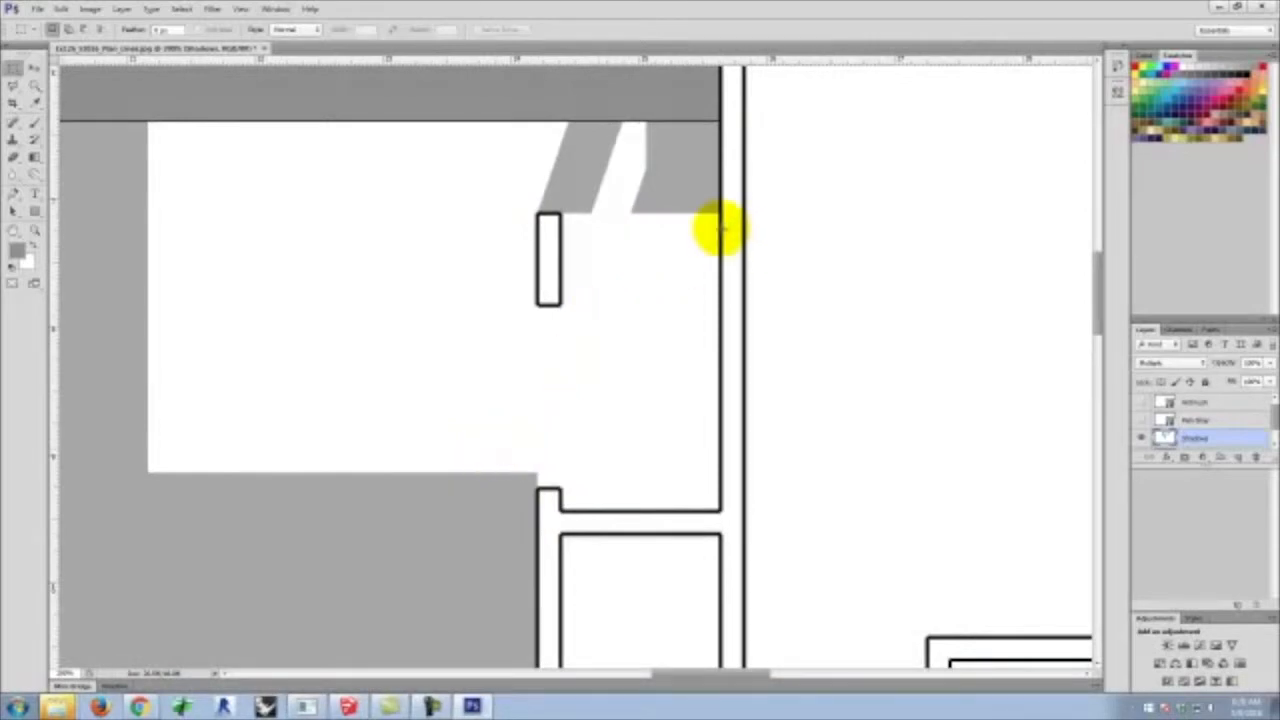
{"action": "scroll", "coordinate": [720, 230], "scroll_direction": "up", "scroll_amount": 6}
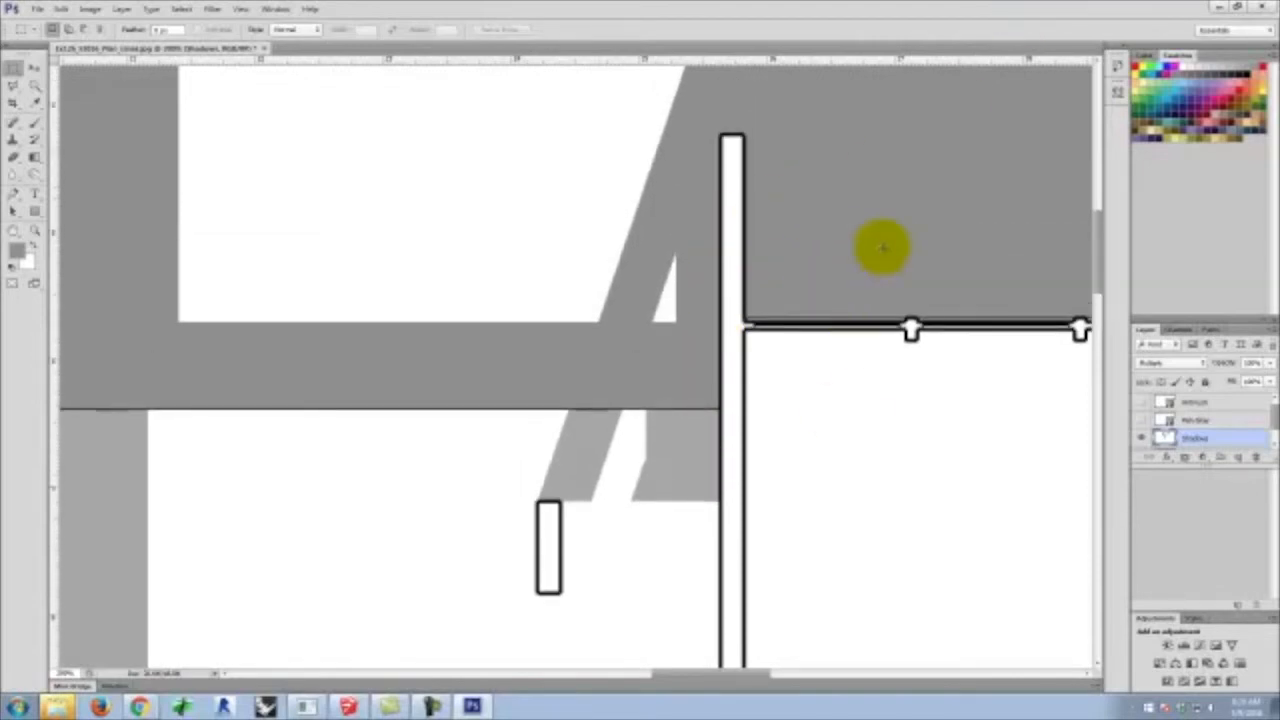
{"action": "scroll", "coordinate": [877, 312], "scroll_direction": "down", "scroll_amount": 3}
{"action": "scroll", "coordinate": [840, 320], "scroll_direction": "down", "scroll_amount": 4}
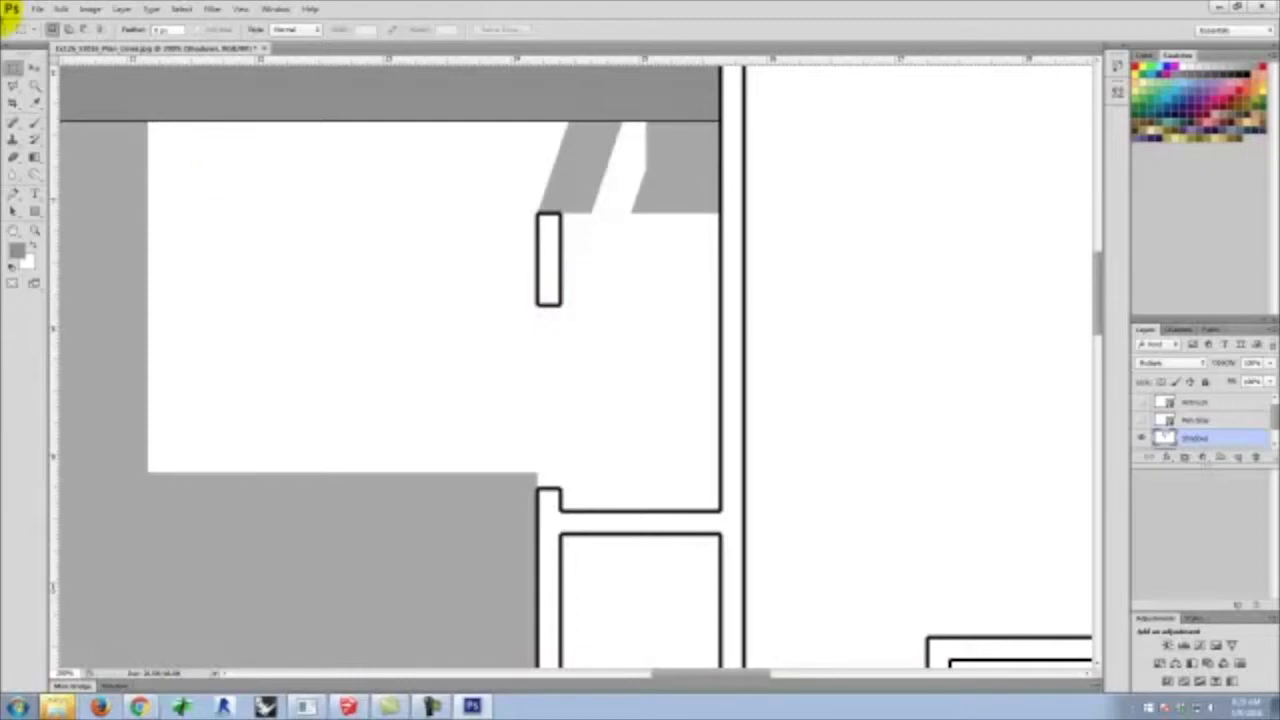
{"action": "left_click", "coordinate": [12, 88]}
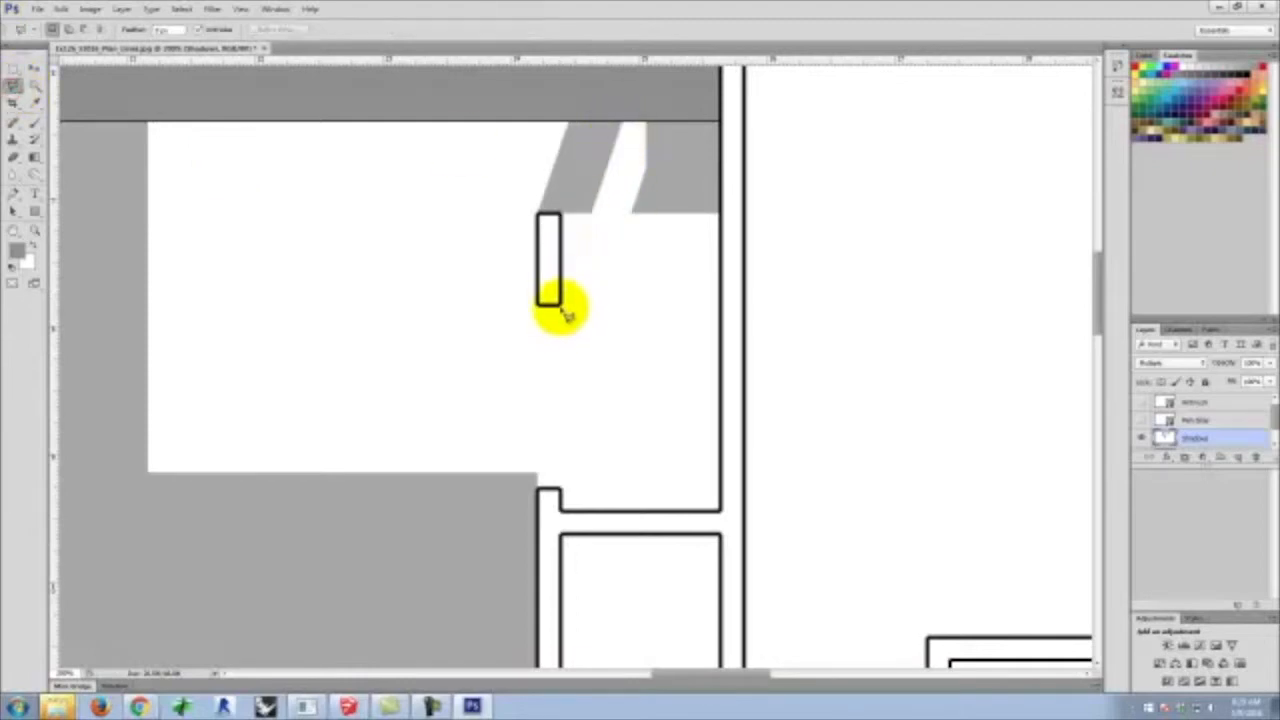
{"action": "left_click", "coordinate": [560, 305]}
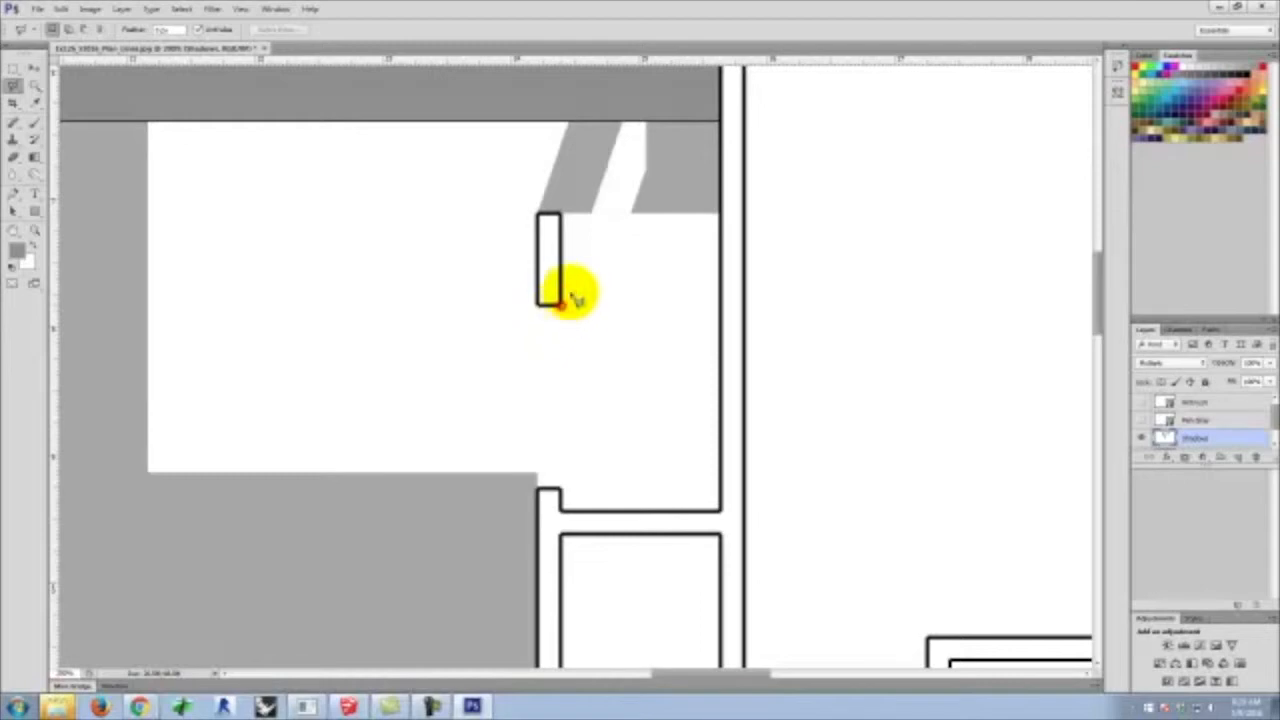
{"action": "left_click", "coordinate": [607, 170]}
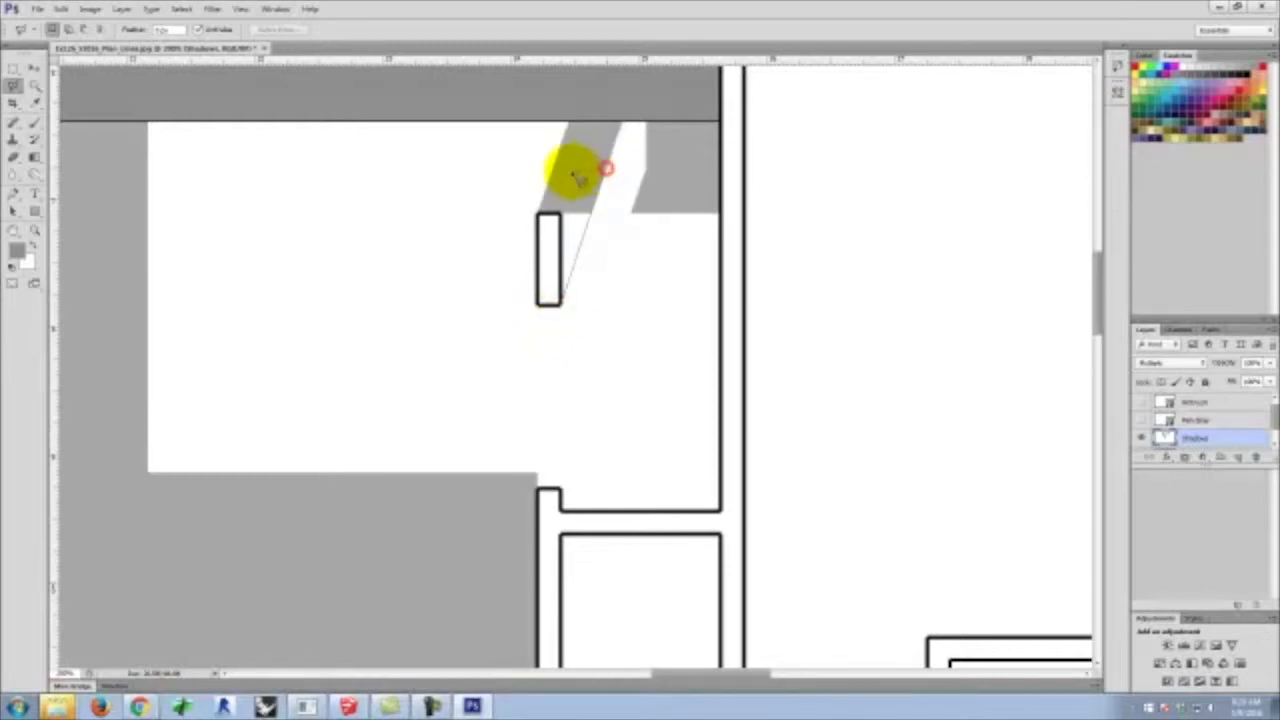
{"action": "left_click", "coordinate": [570, 173]}
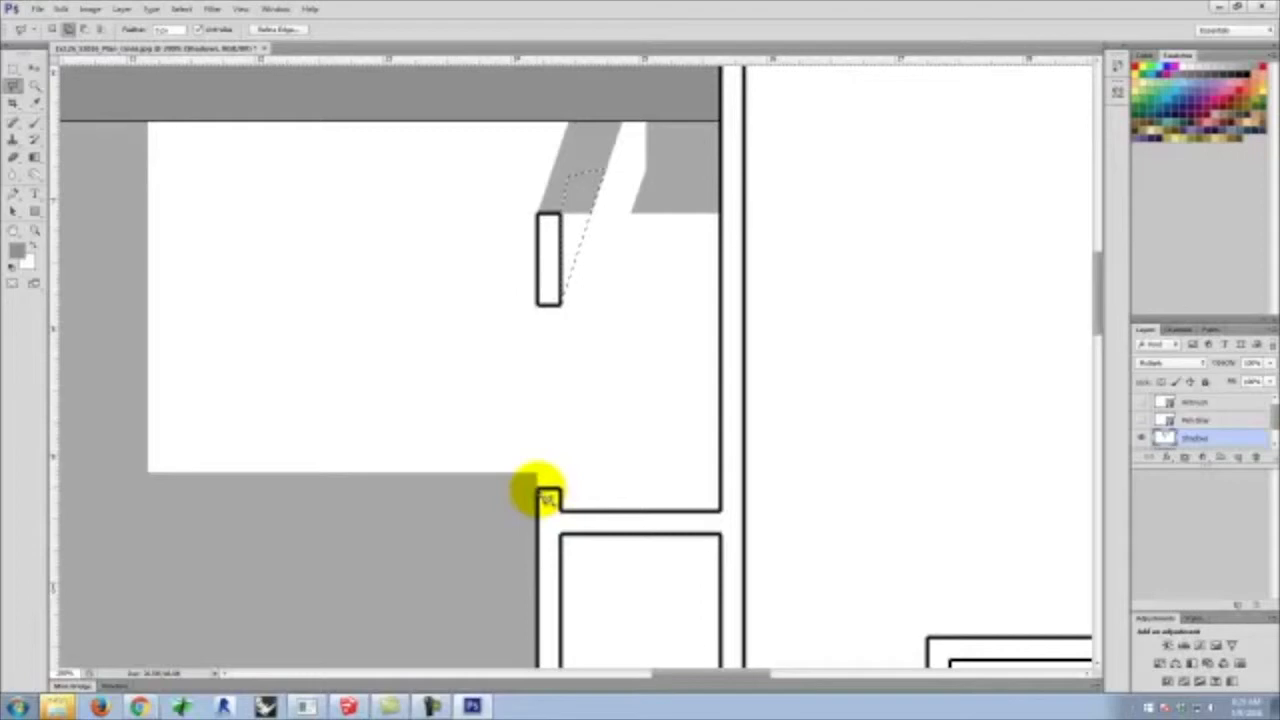
Try to add a shadow wedge at the top of the lower wall stub to the selection with the Polygonal Lasso
{"action": "left_click", "coordinate": [541, 487]}
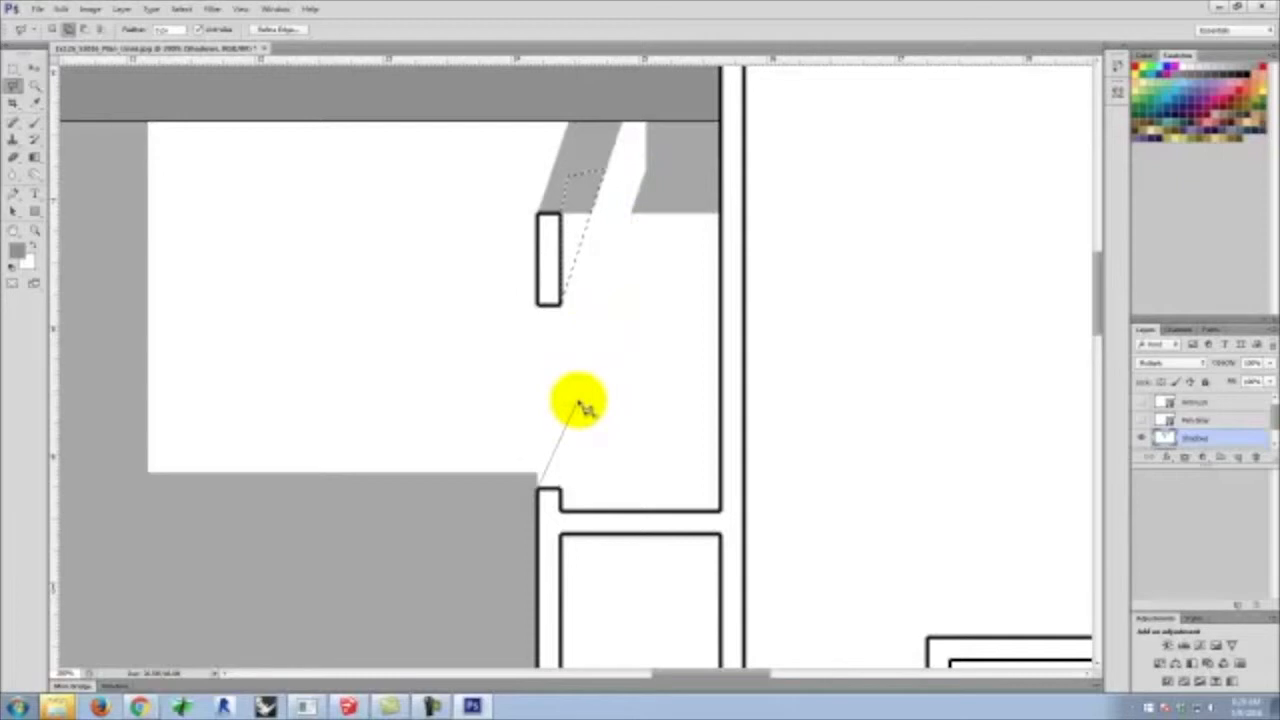
{"action": "left_click", "coordinate": [651, 436]}
{"action": "left_click", "coordinate": [638, 478]}
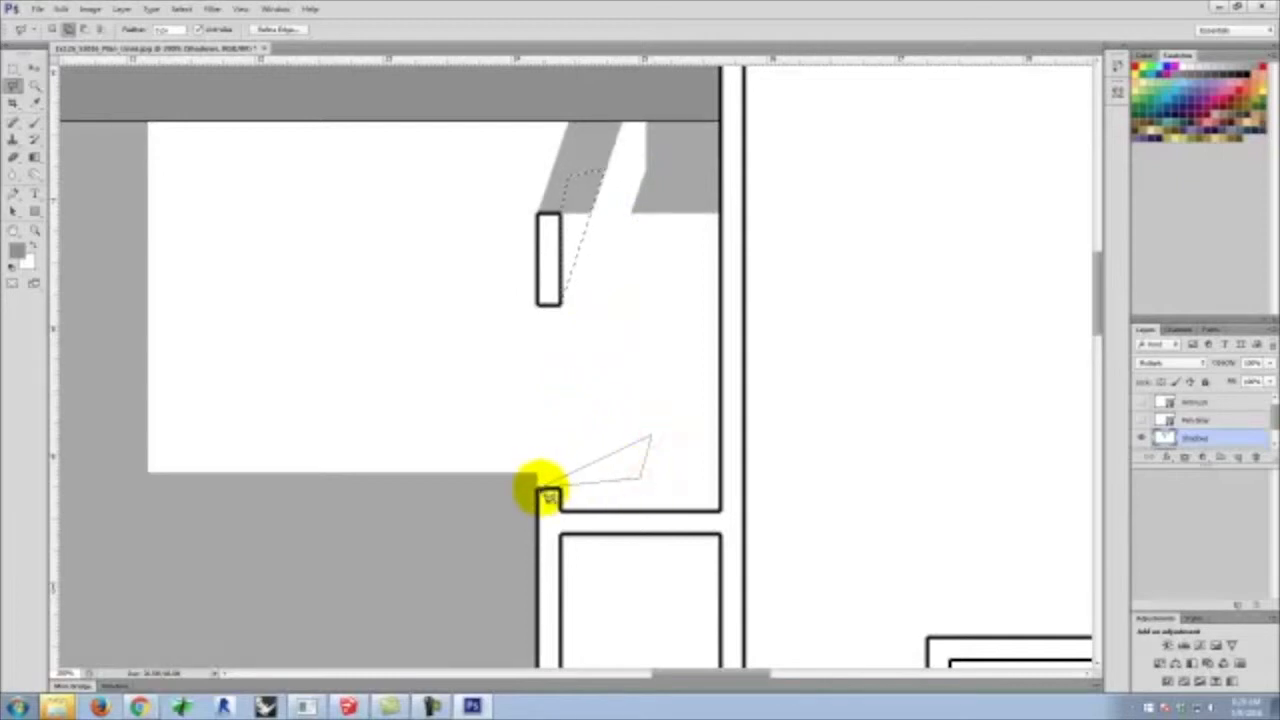
{"action": "left_click", "coordinate": [543, 491]}
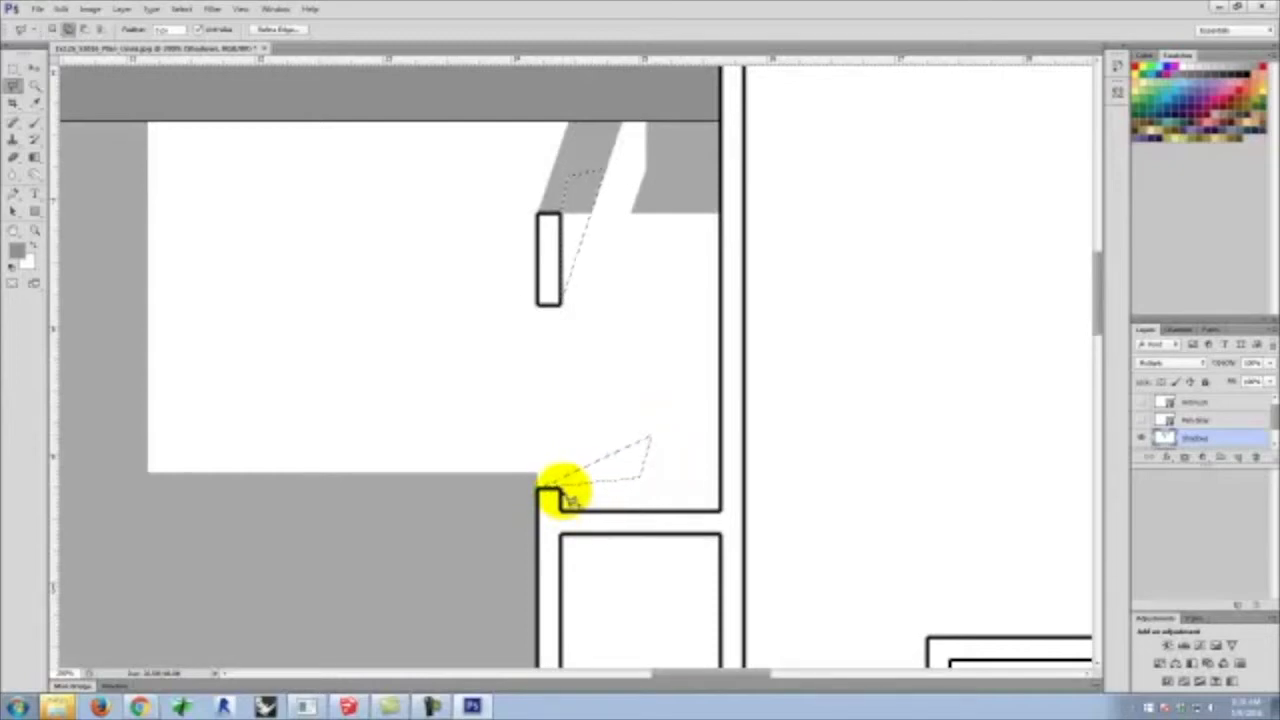
{"action": "left_click", "coordinate": [563, 491]}
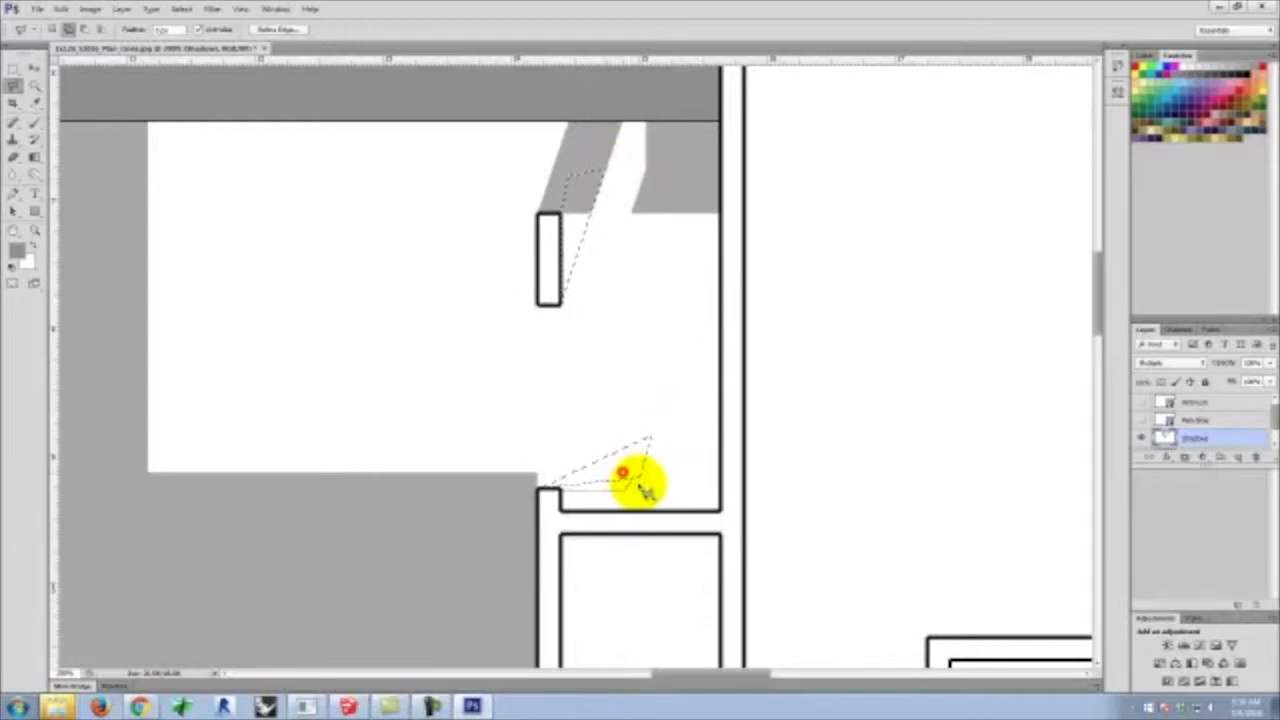
Add the large unshaded area between the lower wall stub, the slanted shadow edge and the long vertical wall to the selection
{"action": "left_click", "coordinate": [540, 488]}
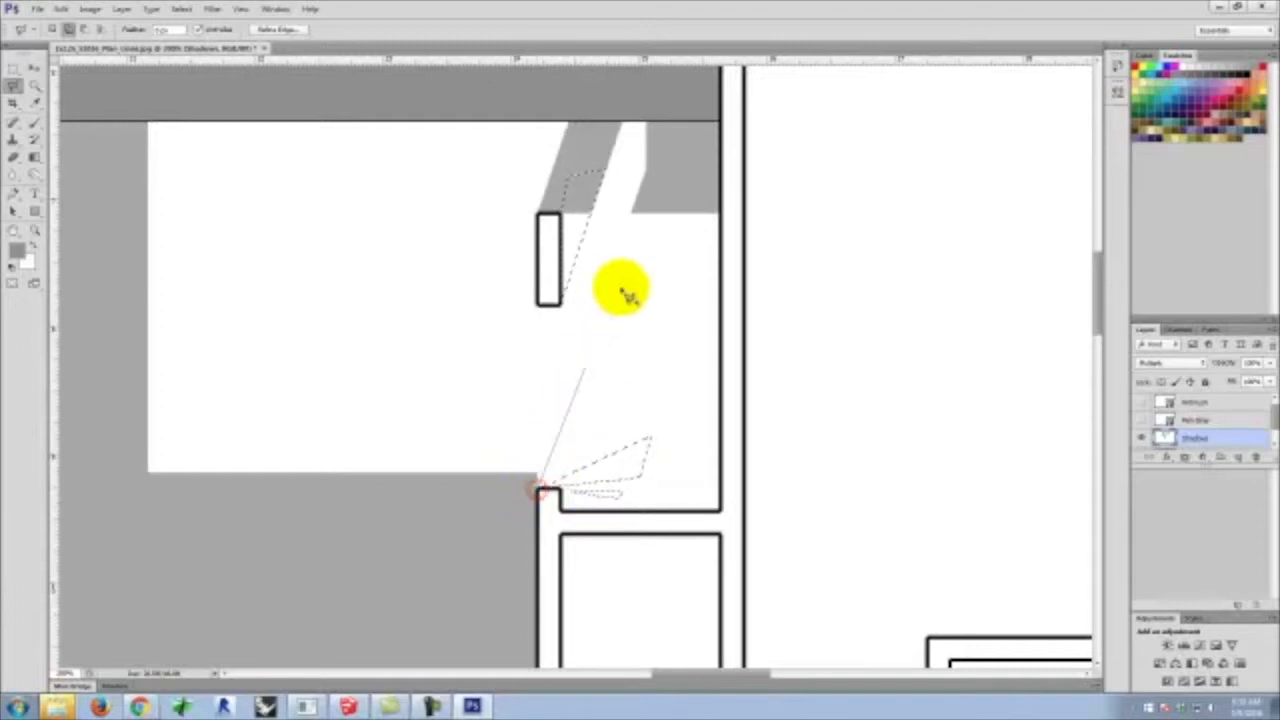
{"action": "left_click", "coordinate": [645, 178]}
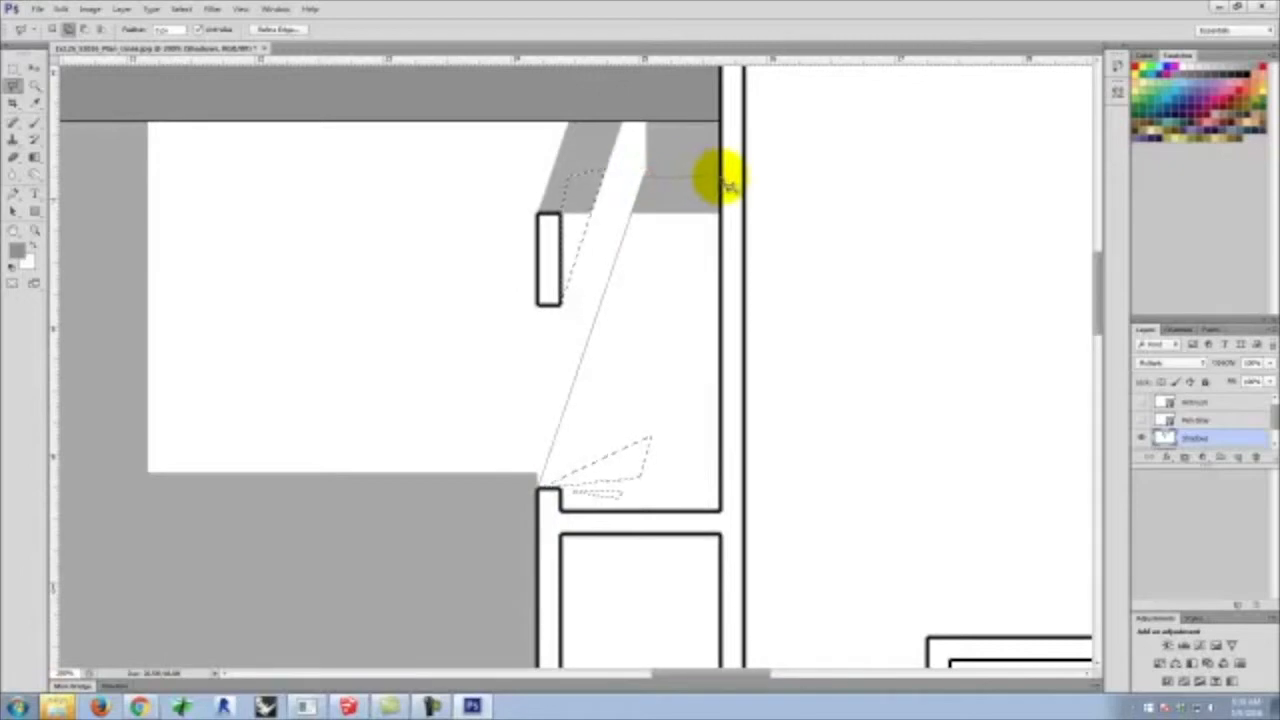
{"action": "left_click", "coordinate": [721, 179]}
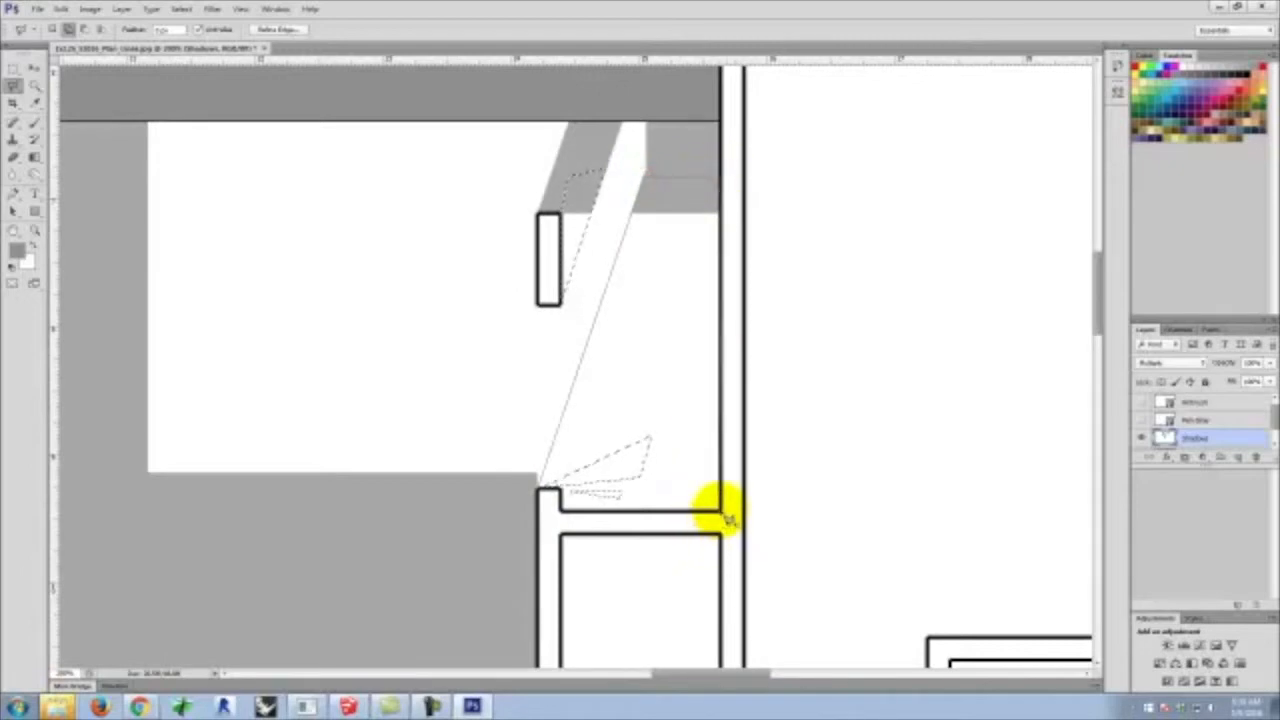
{"action": "left_click", "coordinate": [721, 512]}
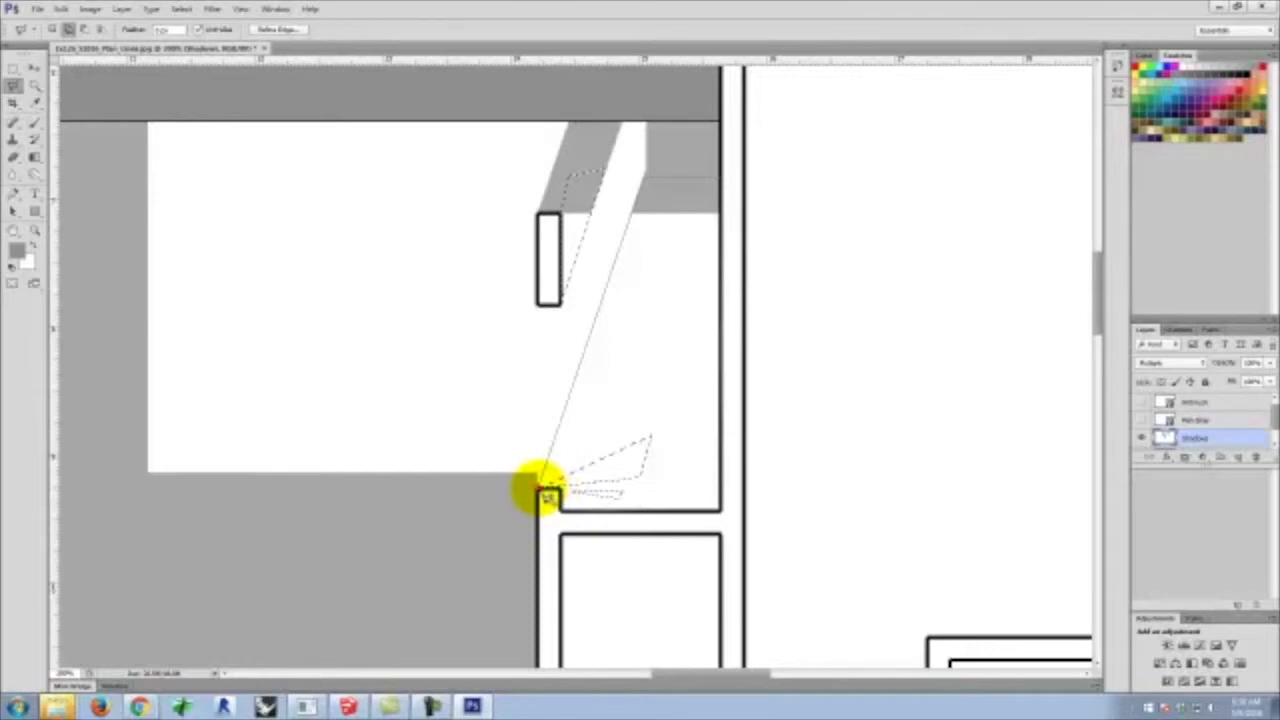
{"action": "left_click", "coordinate": [540, 488]}
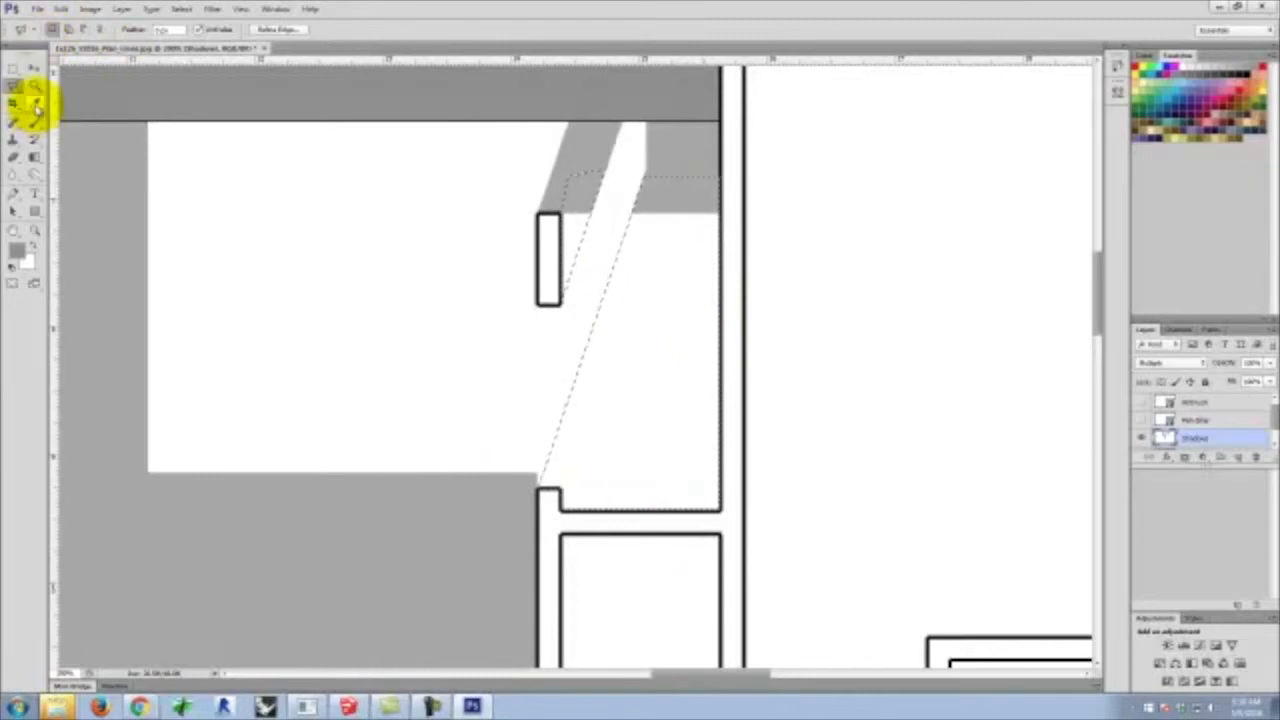
Sample the existing shadow gray, brush it over both selected wedges beside the freestanding wall, and deselect
{"action": "left_click", "coordinate": [35, 103]}
{"action": "left_click", "coordinate": [93, 200]}
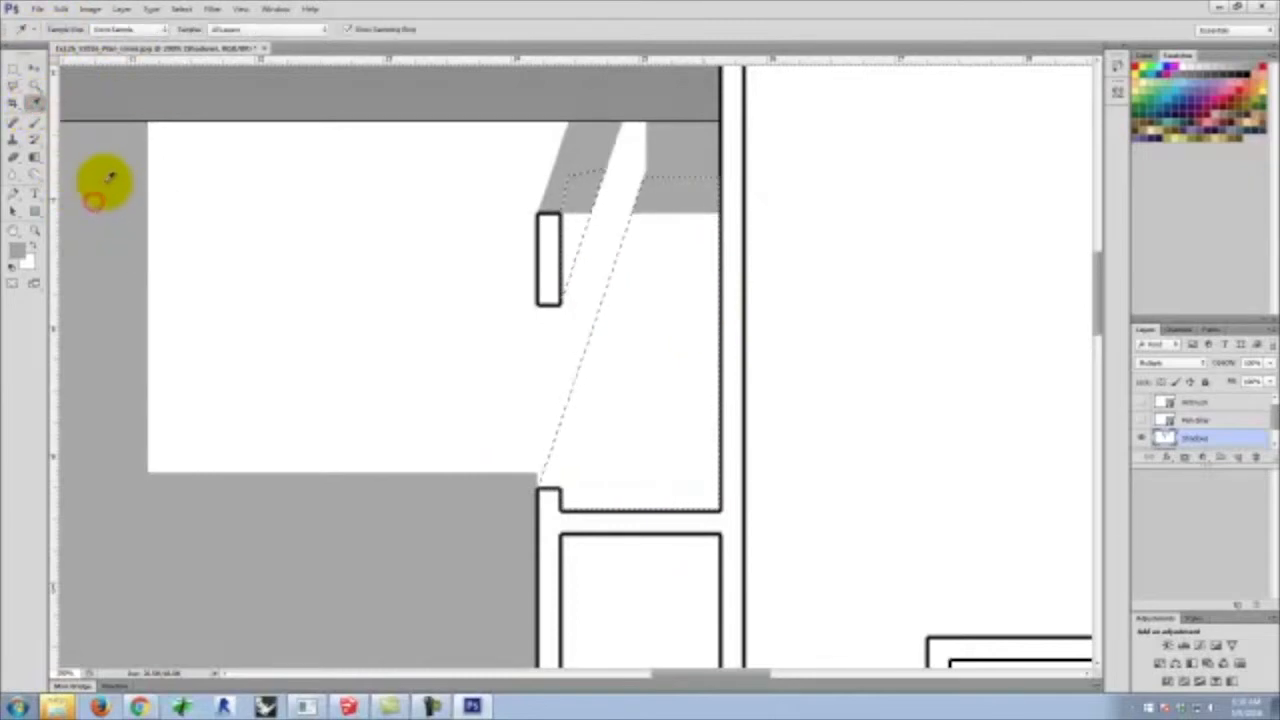
{"action": "left_click", "coordinate": [34, 122]}
{"action": "mouse_move", "coordinate": [714, 200]}
{"action": "left_mouse_down"}
{"action": "mouse_move", "coordinate": [752, 241]}
{"action": "mouse_move", "coordinate": [570, 211]}
{"action": "mouse_move", "coordinate": [548, 353]}
{"action": "mouse_move", "coordinate": [631, 210]}
{"action": "mouse_move", "coordinate": [569, 522]}
{"action": "mouse_move", "coordinate": [737, 185]}
{"action": "mouse_move", "coordinate": [701, 328]}
{"action": "mouse_move", "coordinate": [613, 485]}
{"action": "mouse_move", "coordinate": [510, 511]}
{"action": "mouse_move", "coordinate": [794, 510]}
{"action": "mouse_move", "coordinate": [736, 406]}
{"action": "mouse_move", "coordinate": [720, 540]}
{"action": "left_mouse_up"}
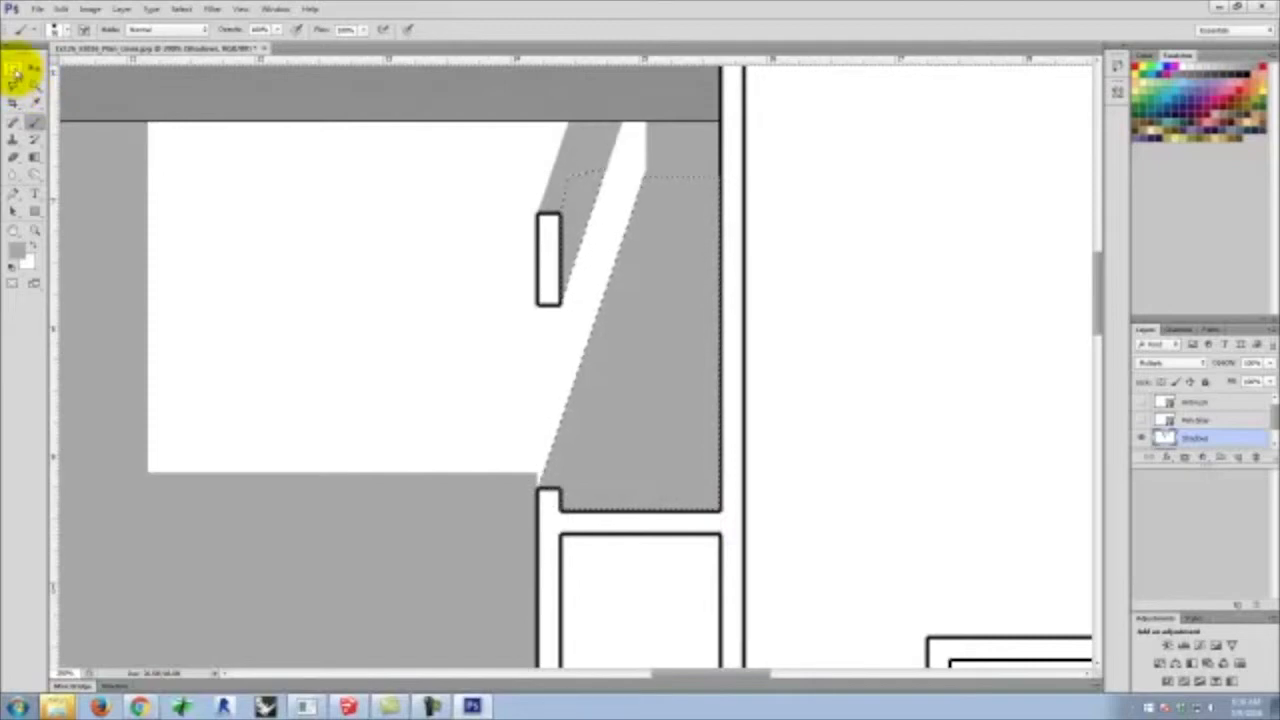
{"action": "left_click", "coordinate": [14, 68]}
{"action": "left_click", "coordinate": [291, 366]}
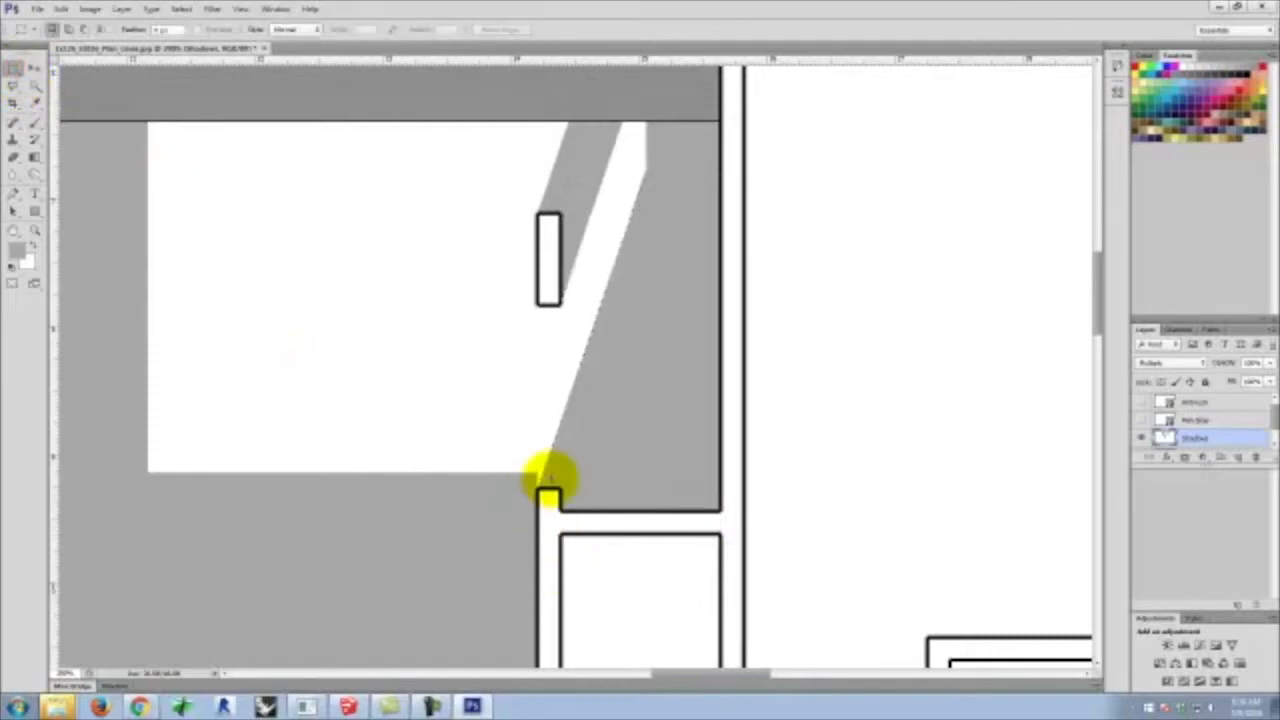
Marquee-select the small white gap above the lower wall stub and brush it with the shadow gray
{"action": "scroll", "coordinate": [414, 429], "scroll_direction": "down", "scroll_amount": 2}
{"action": "scroll", "coordinate": [533, 418], "scroll_direction": "up", "scroll_amount": 1}
{"action": "scroll", "coordinate": [533, 418], "scroll_direction": "down", "scroll_amount": 2}
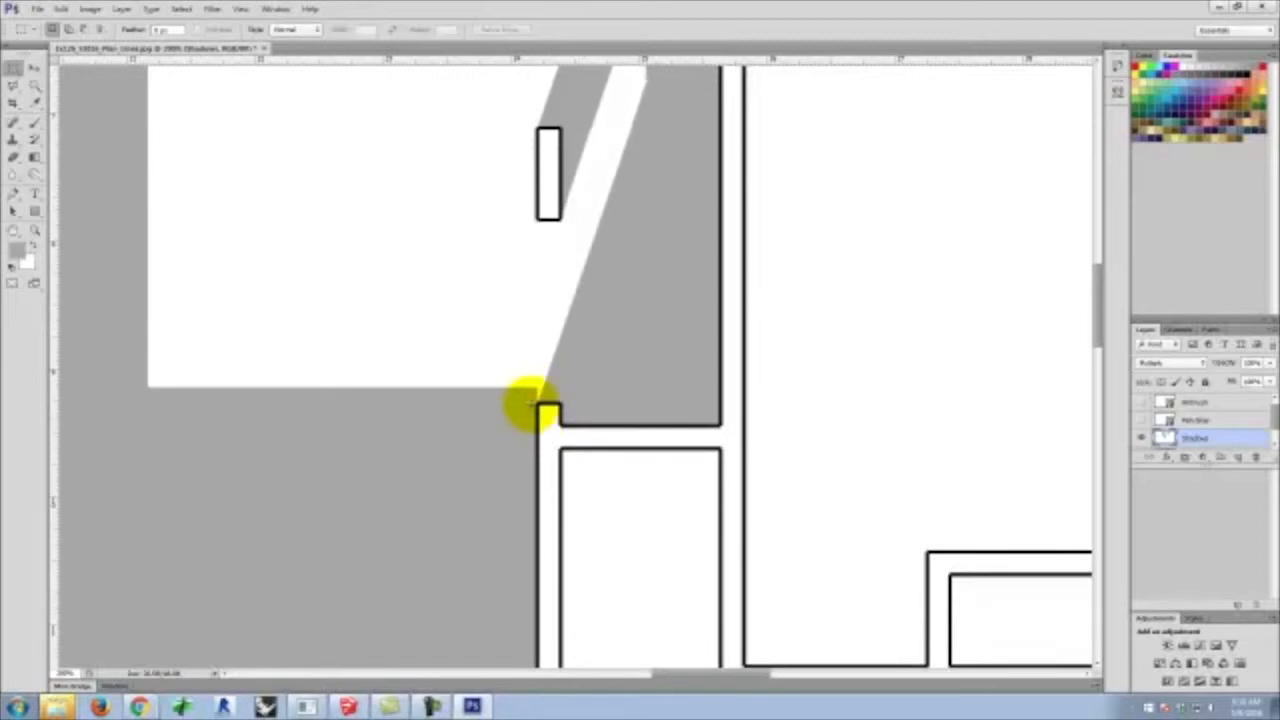
{"action": "left_click", "coordinate": [531, 388]}
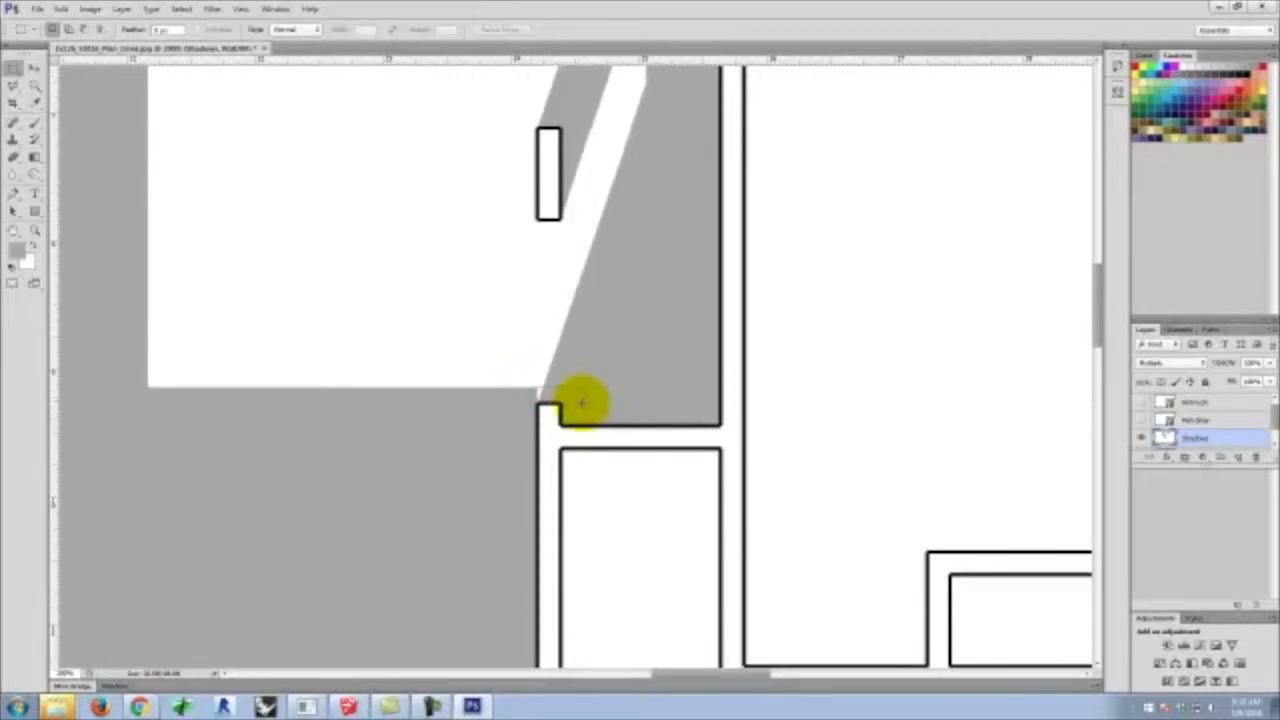
{"action": "double_click", "coordinate": [581, 401]}
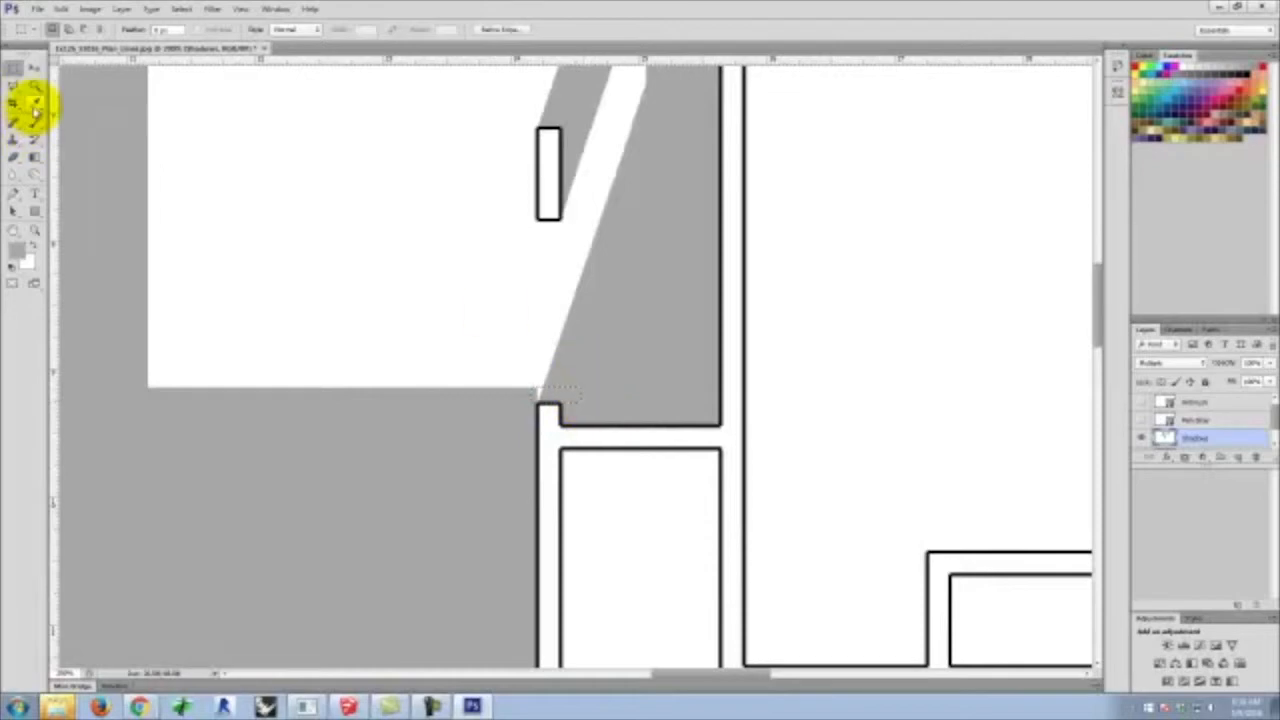
{"action": "left_click", "coordinate": [33, 104]}
{"action": "left_click", "coordinate": [33, 121]}
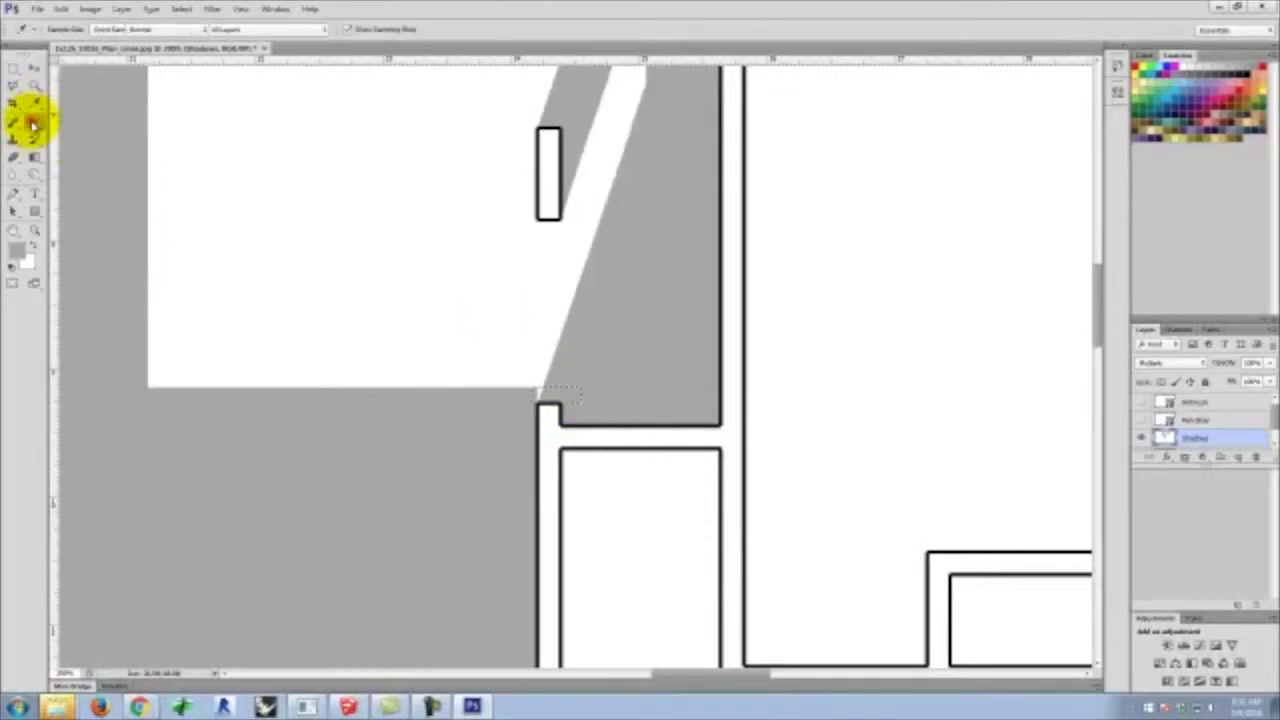
{"action": "left_click", "coordinate": [14, 82]}
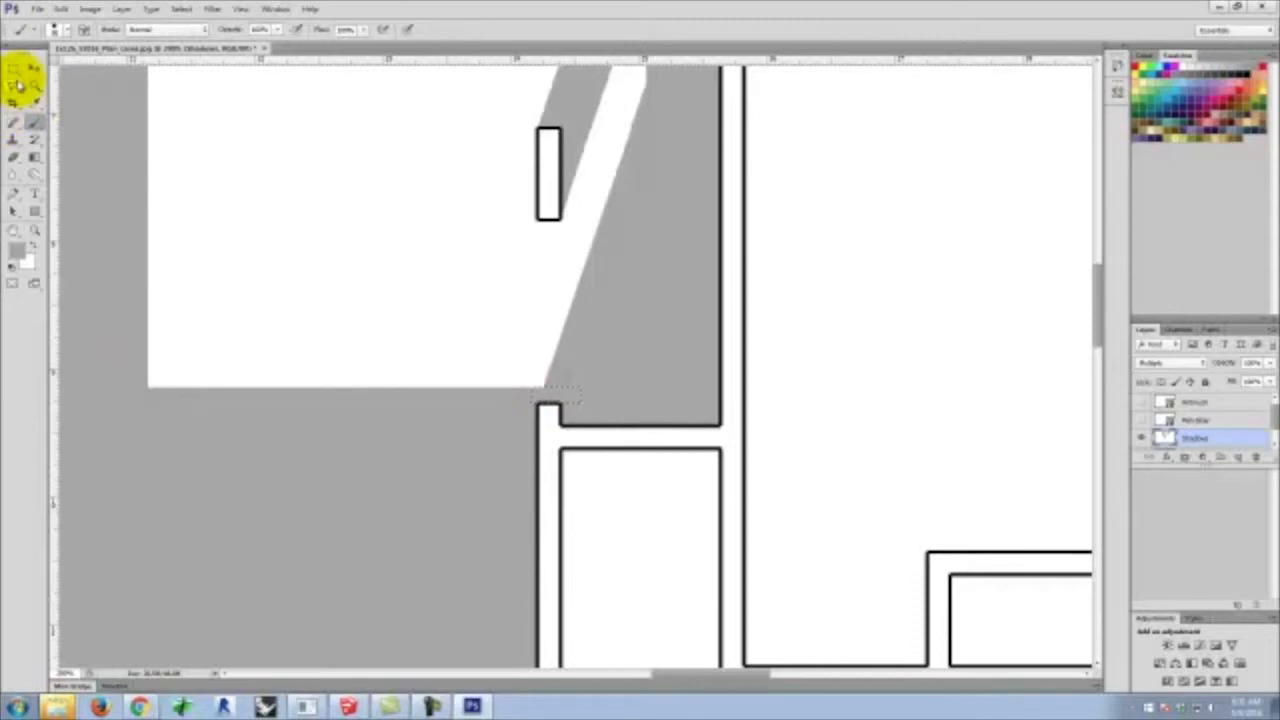
{"action": "left_click", "coordinate": [390, 218]}
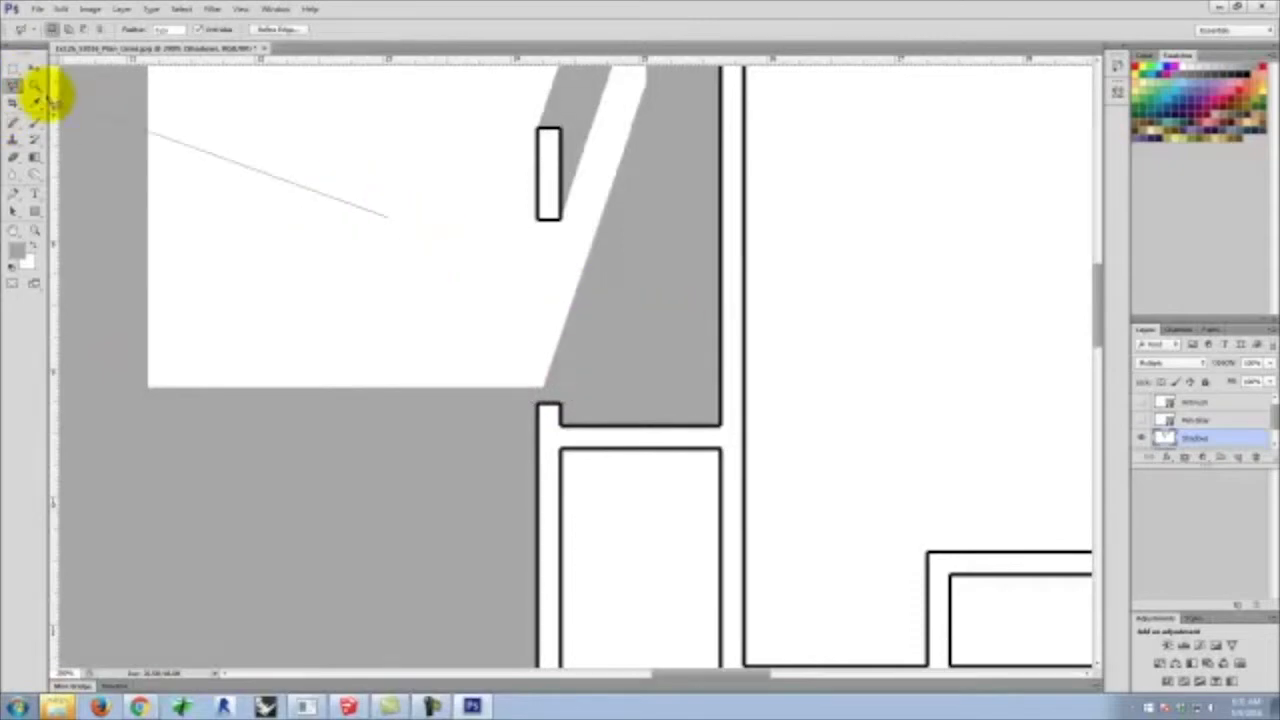
{"action": "key", "text": "Escape"}
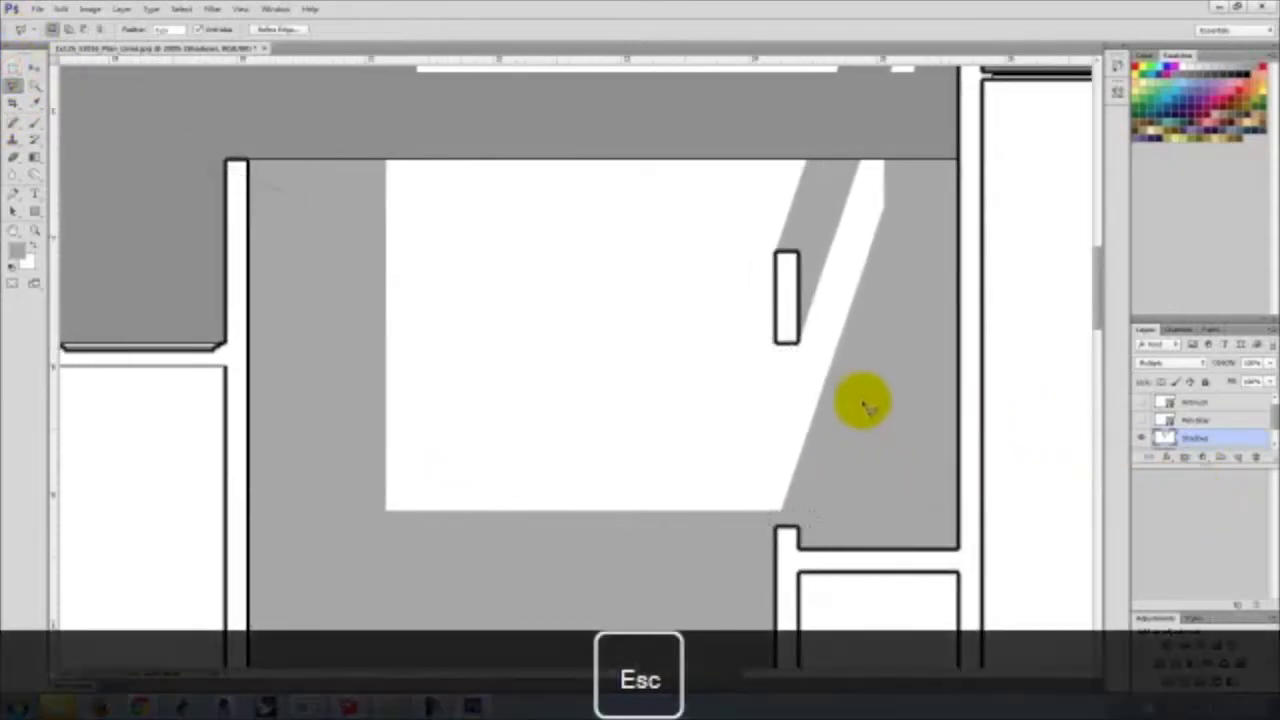
Examine the whole floor plan down to its lower rooms for shadow areas that still need correcting
{"action": "left_click", "coordinate": [12, 70]}
{"action": "scroll", "coordinate": [600, 350], "scroll_direction": "down", "scroll_amount": 2}
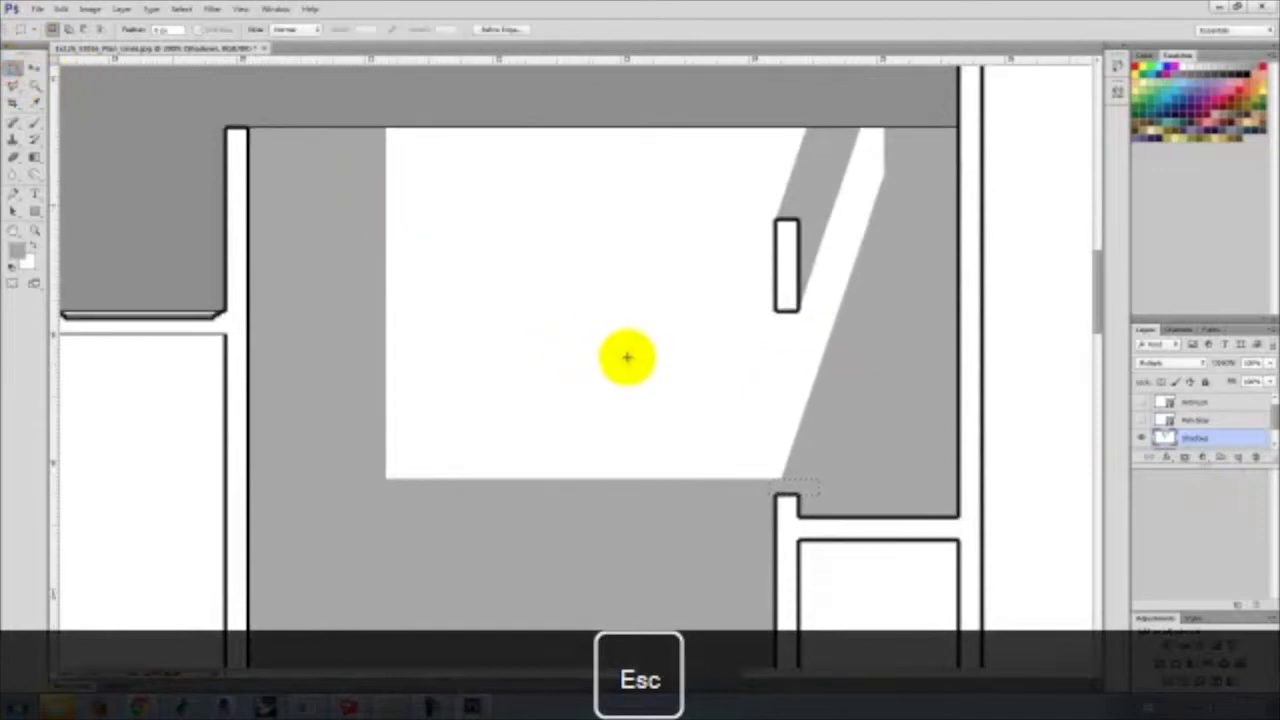
{"action": "key", "text": "ctrl+minus"}
{"action": "key", "text": "ctrl+minus"}
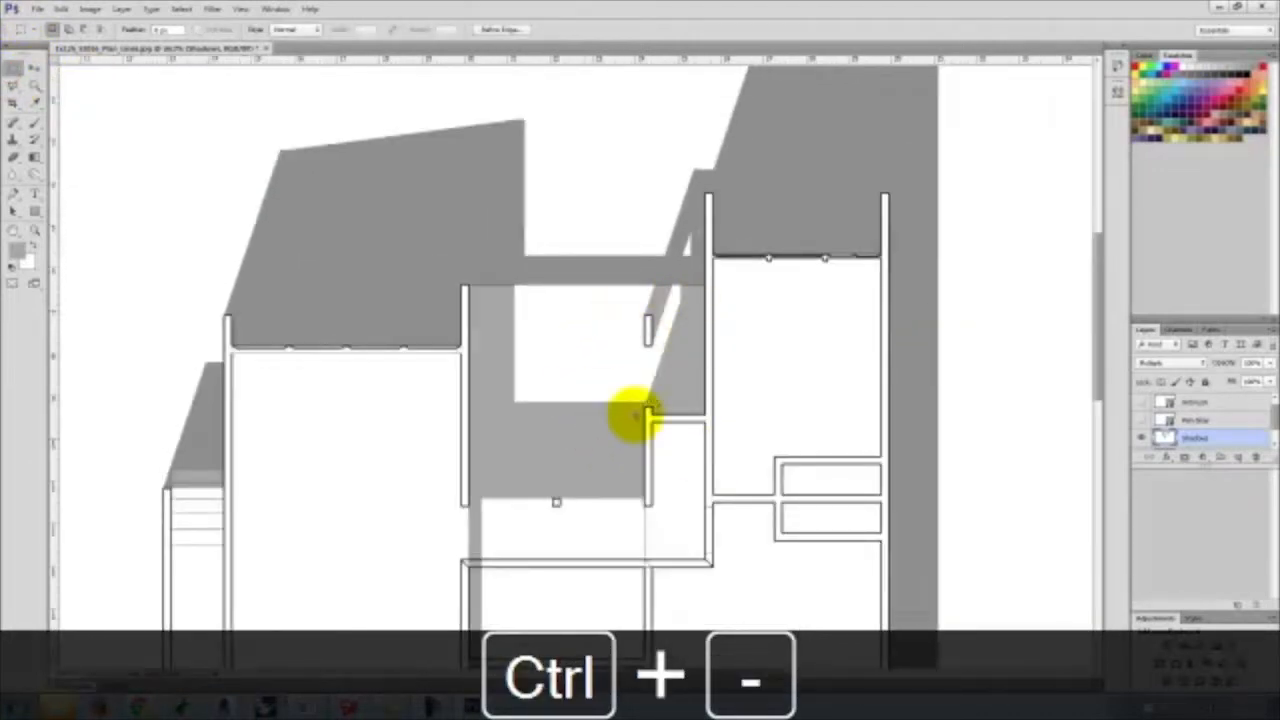
{"action": "scroll", "coordinate": [650, 385], "scroll_direction": "down", "scroll_amount": 3}
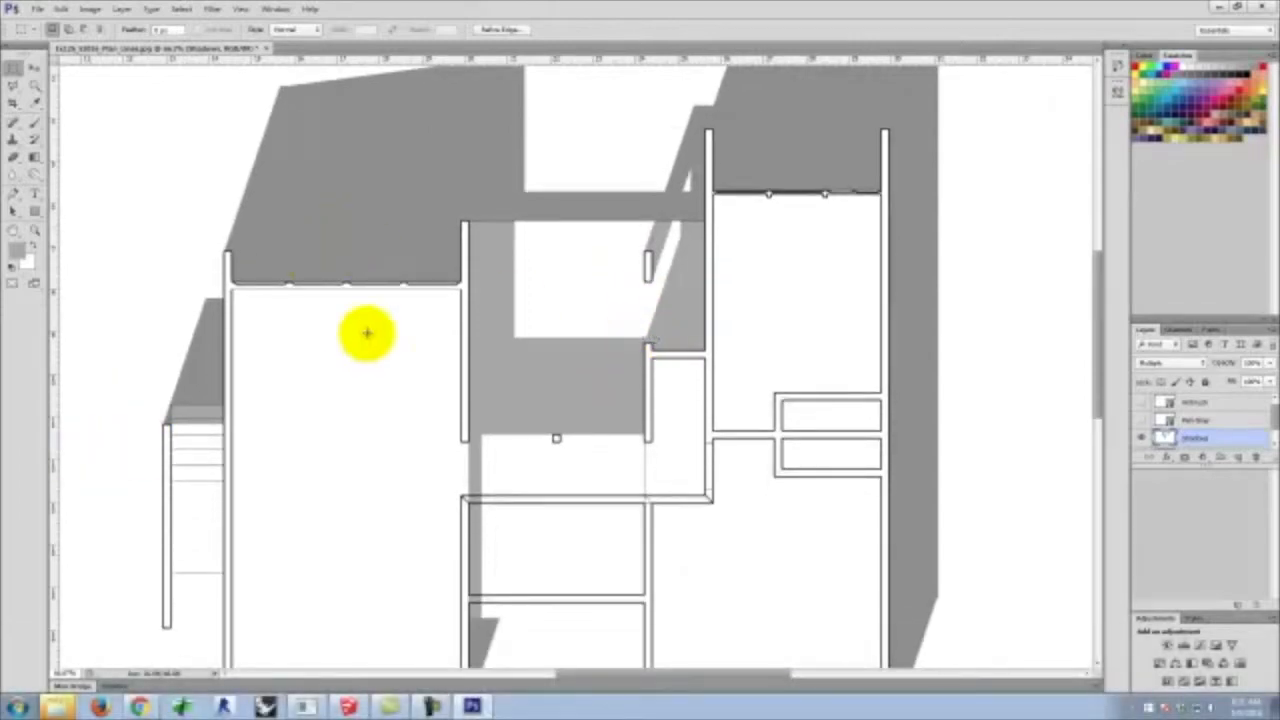
{"action": "scroll", "coordinate": [800, 95], "scroll_direction": "down", "scroll_amount": 2}
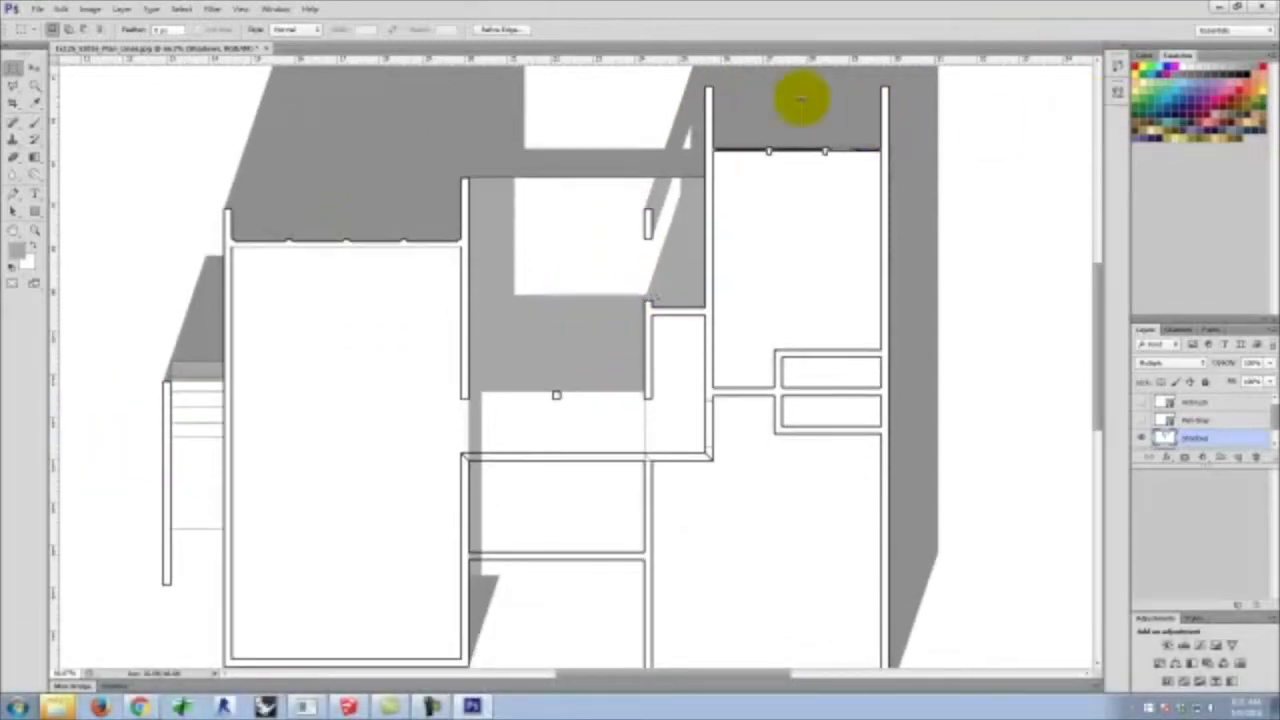
{"action": "scroll", "coordinate": [926, 234], "scroll_direction": "down", "scroll_amount": 3}
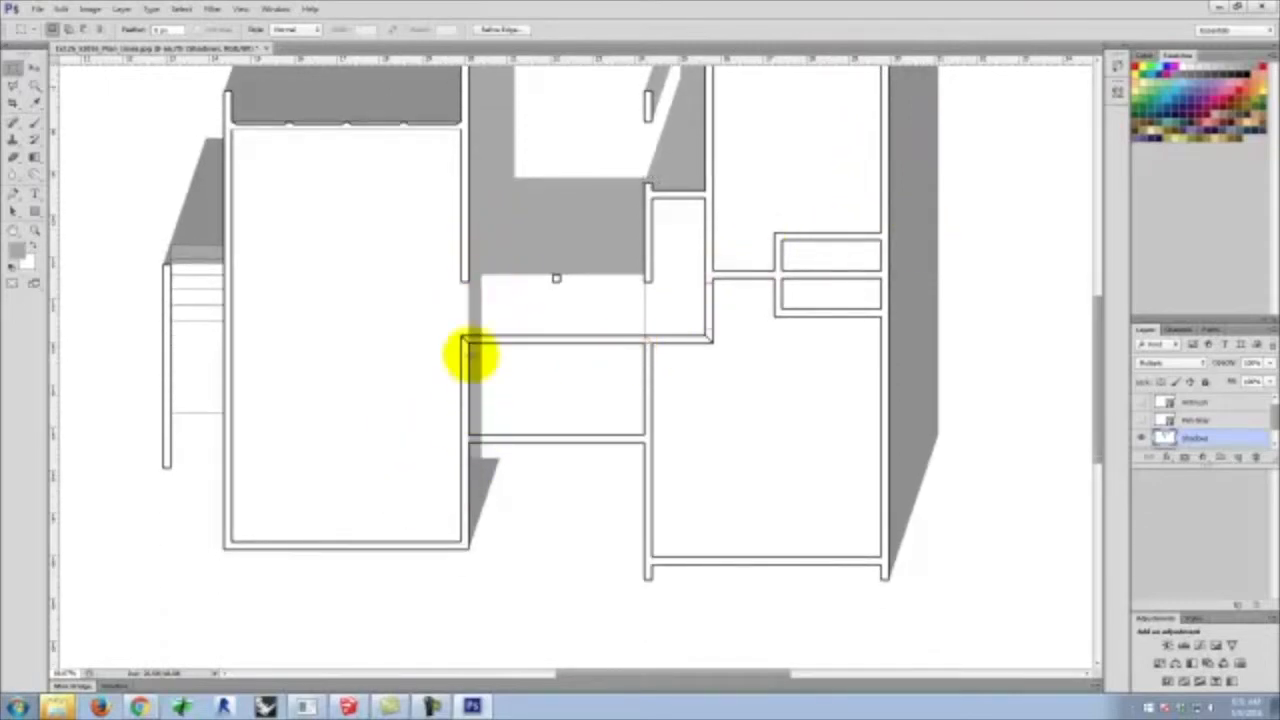
{"action": "scroll", "coordinate": [478, 465], "scroll_direction": "up", "scroll_amount": 1}
Marquee-select the narrow shadow strip between the large gray shadow and the lower slanted shadow, delete it, and deselect
{"action": "key", "text": "ctrl+equal"}
{"action": "key", "text": "ctrl+equal"}
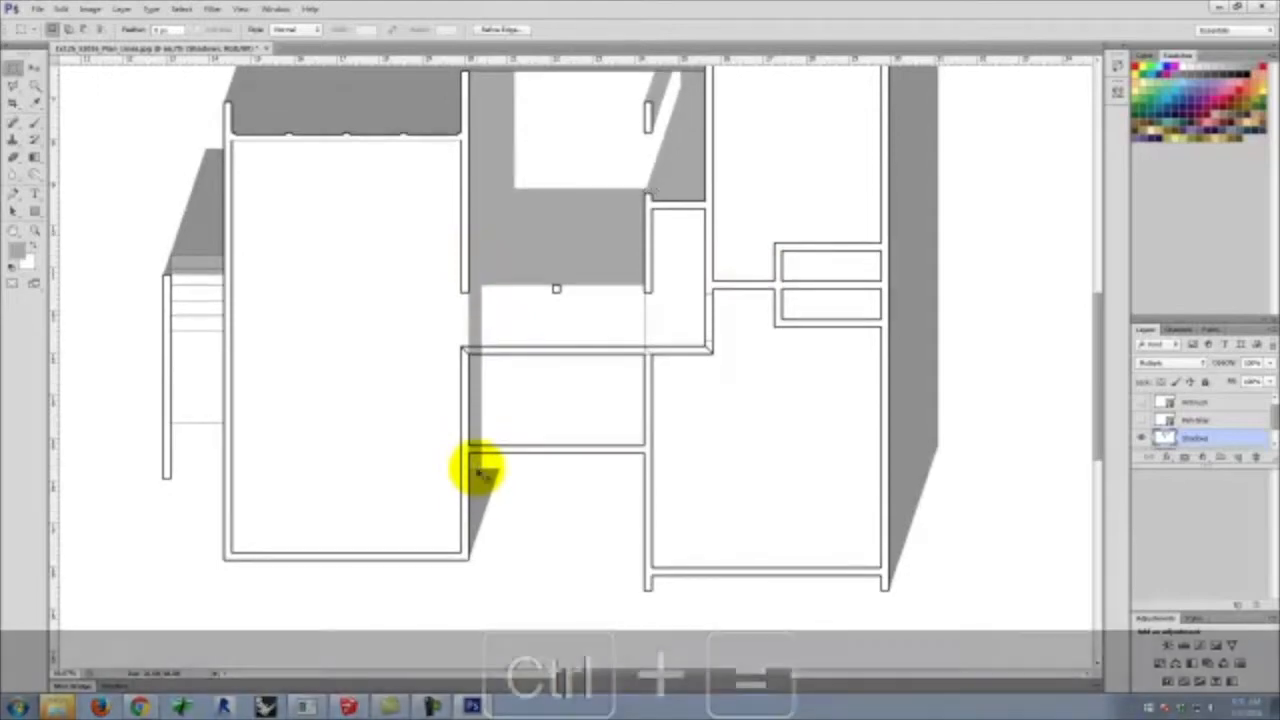
{"action": "key", "text": "space"}
{"action": "left_click_drag", "start_coordinate": [437, 308], "coordinate": [614, 144]}
{"action": "scroll", "coordinate": [521, 514], "scroll_direction": "up", "scroll_amount": 2}
{"action": "scroll", "coordinate": [521, 514], "scroll_direction": "up", "scroll_amount": 2}
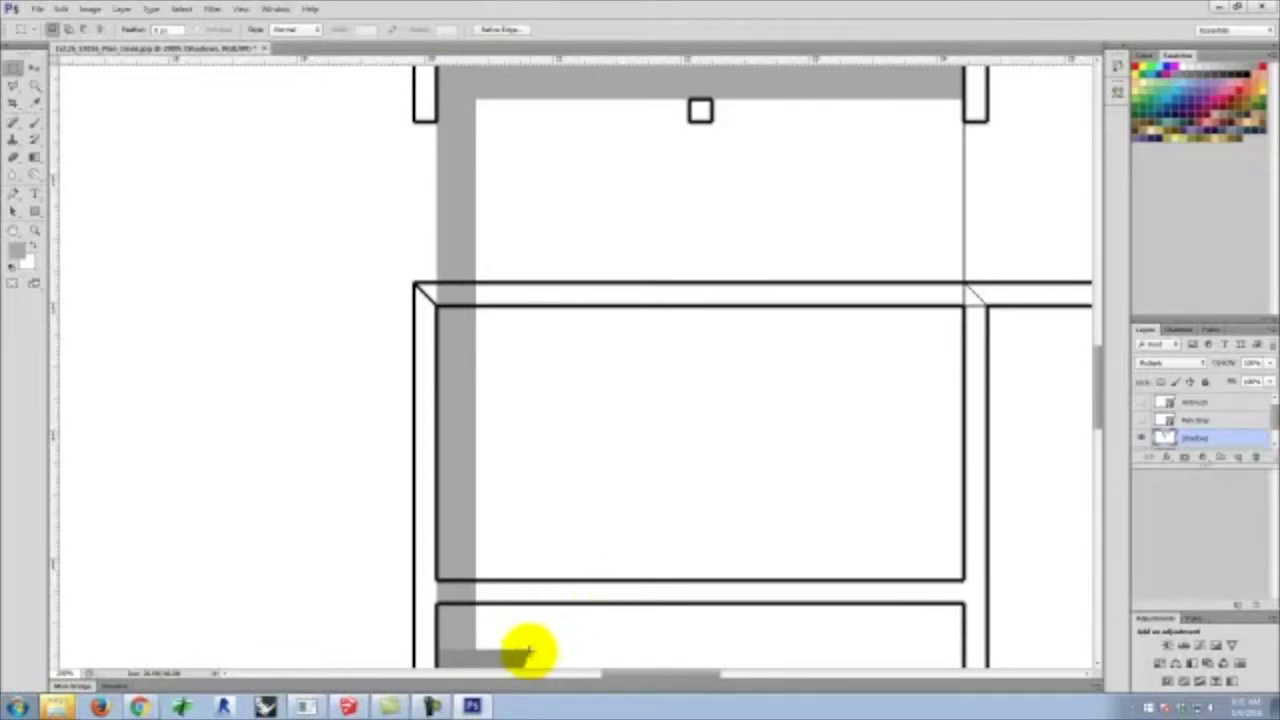
{"action": "left_click_drag", "start_coordinate": [528, 652], "coordinate": [400, 98]}
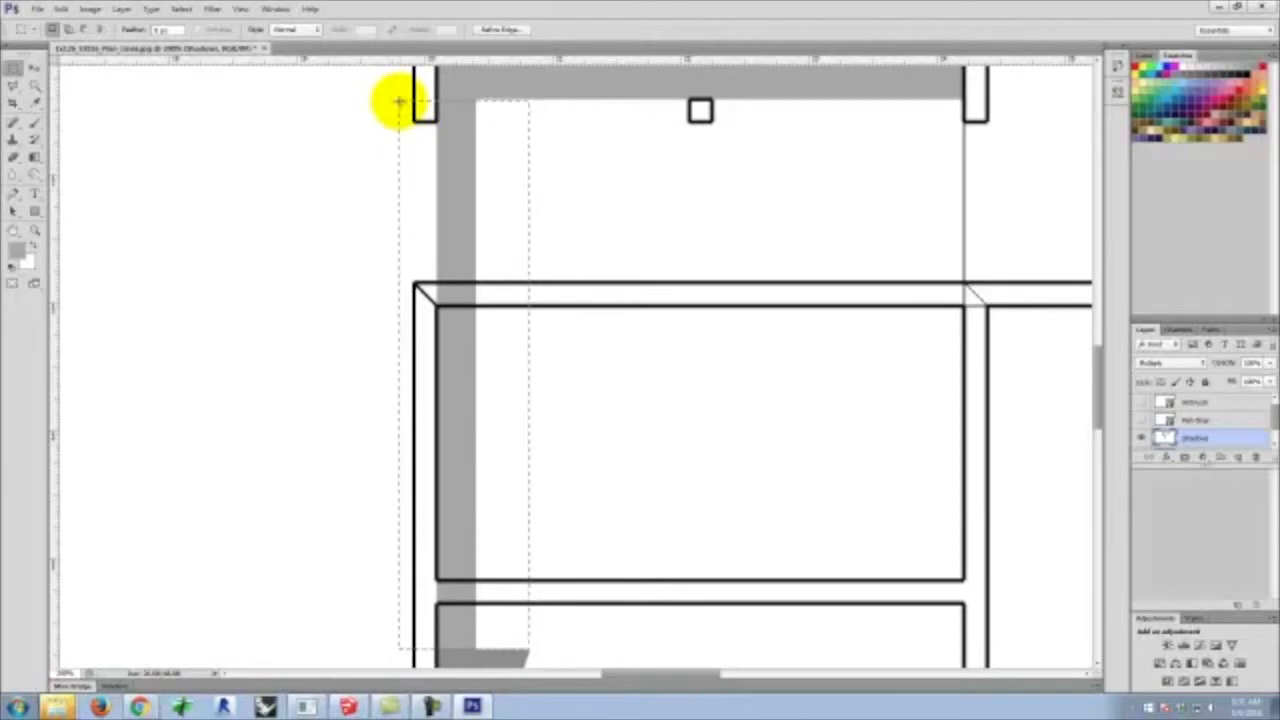
{"action": "left_click", "coordinate": [397, 104]}
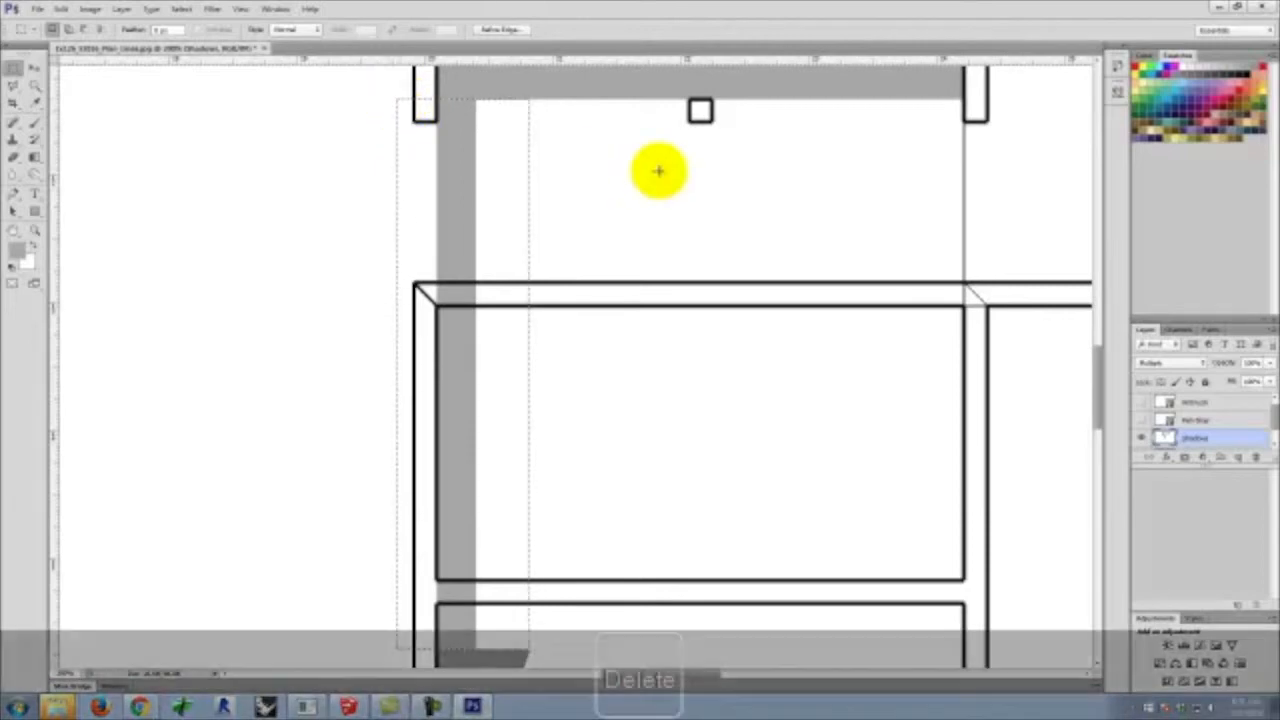
{"action": "key", "text": "Delete"}
{"action": "scroll", "coordinate": [609, 145], "scroll_direction": "down", "scroll_amount": 10}
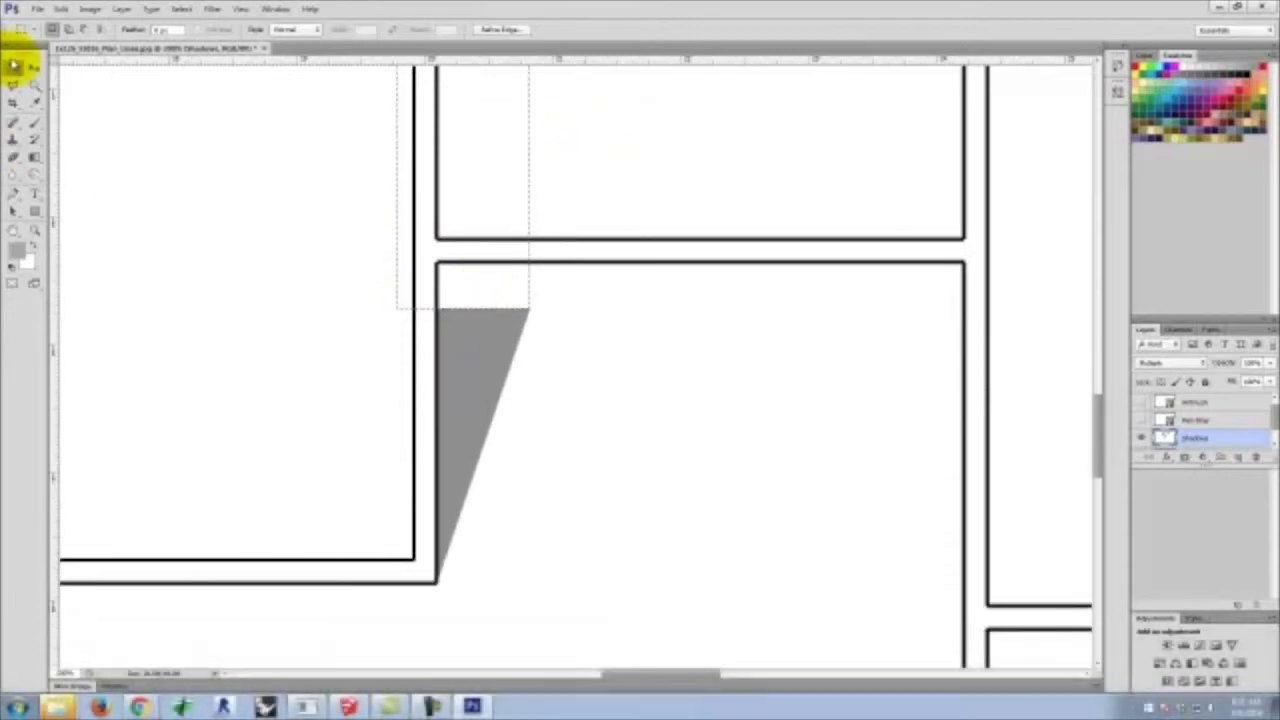
{"action": "left_click", "coordinate": [218, 172]}
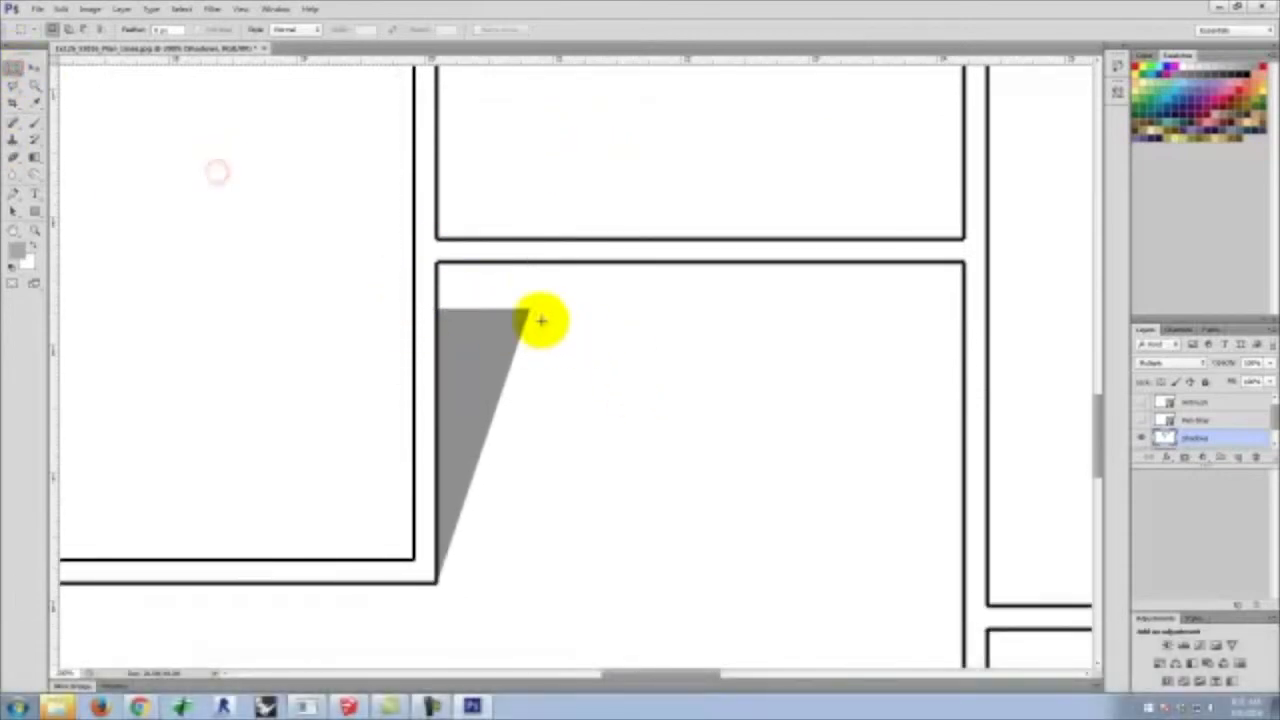
Outline the white gap above the lower slanted shadow with the Polygonal Lasso, extending the slanted edge up to the wall
{"action": "left_click", "coordinate": [14, 88]}
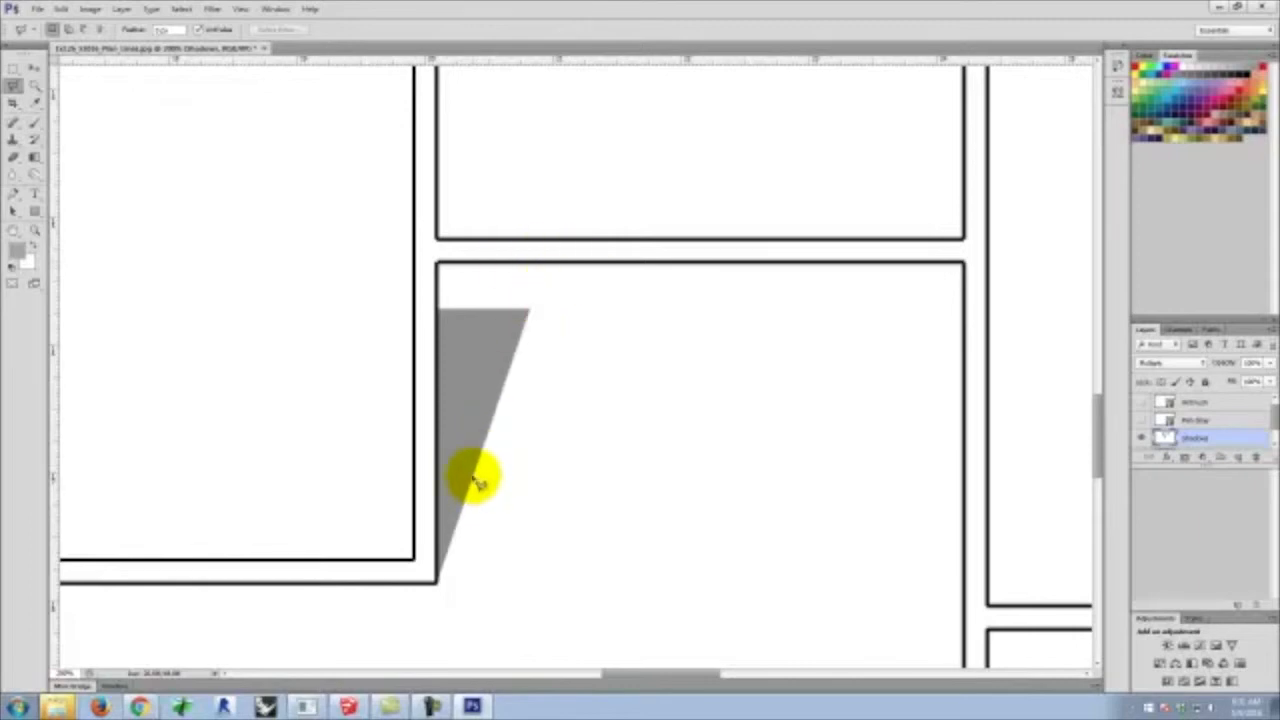
{"action": "left_click", "coordinate": [542, 265]}
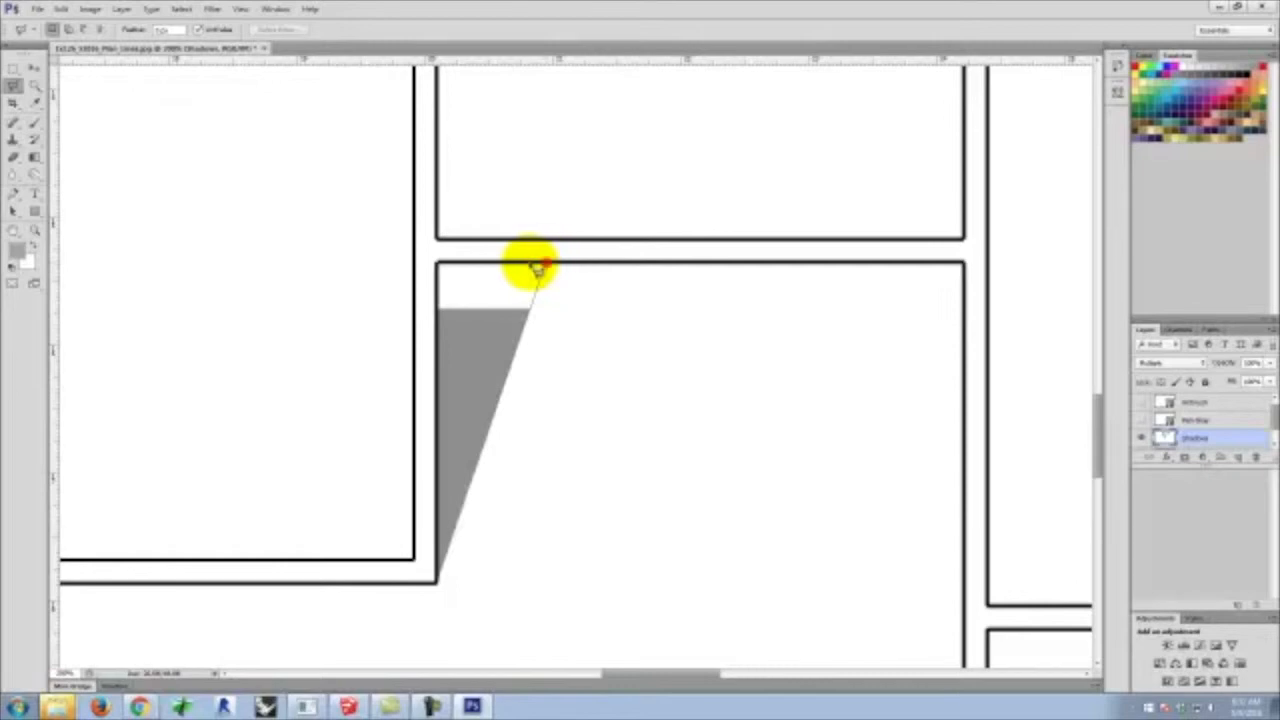
{"action": "left_click", "coordinate": [437, 263]}
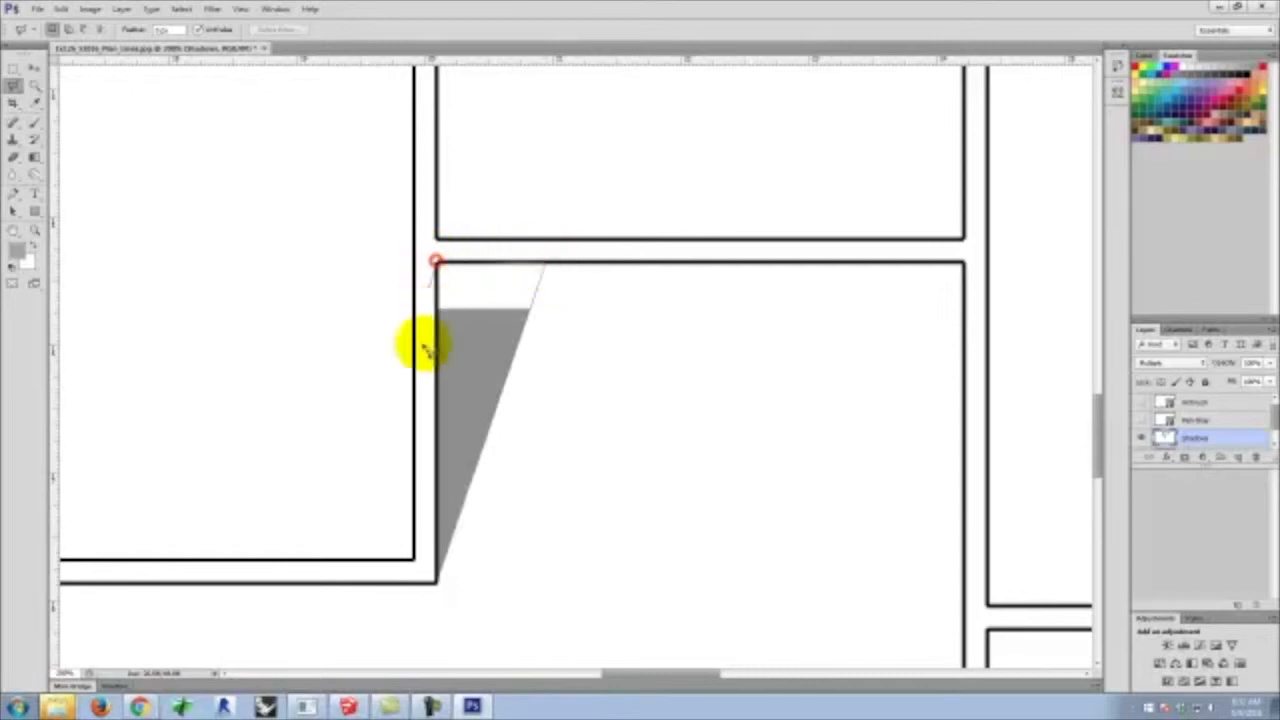
{"action": "left_click", "coordinate": [437, 323]}
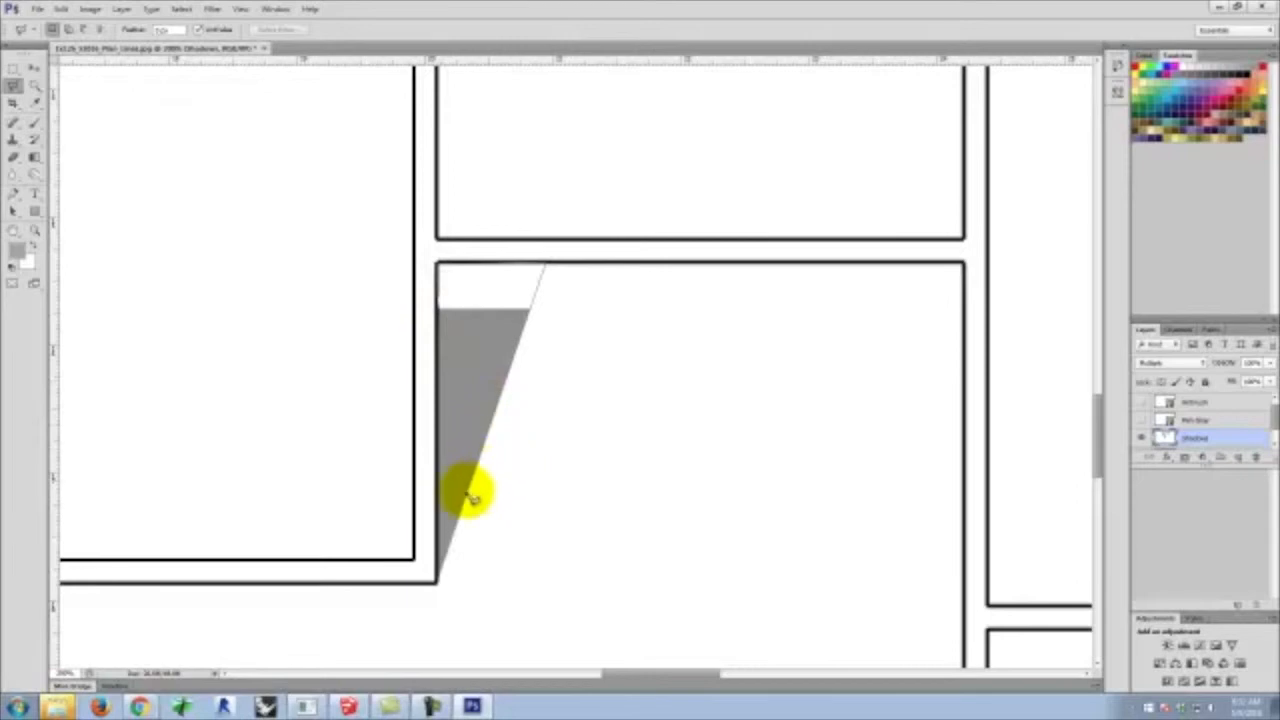
{"action": "double_click", "coordinate": [490, 413]}
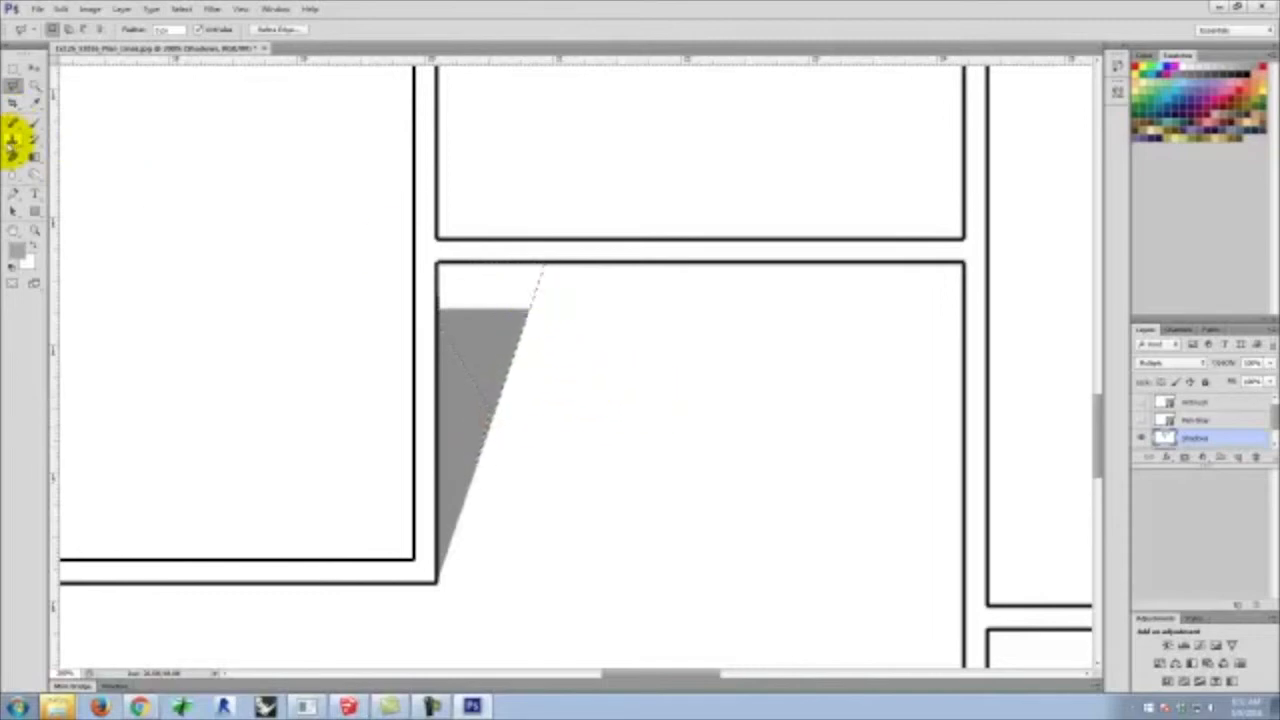
Sample the shadow gray, brush it over the white gap above the lower slanted shadow, and deselect
{"action": "left_click", "coordinate": [38, 102]}
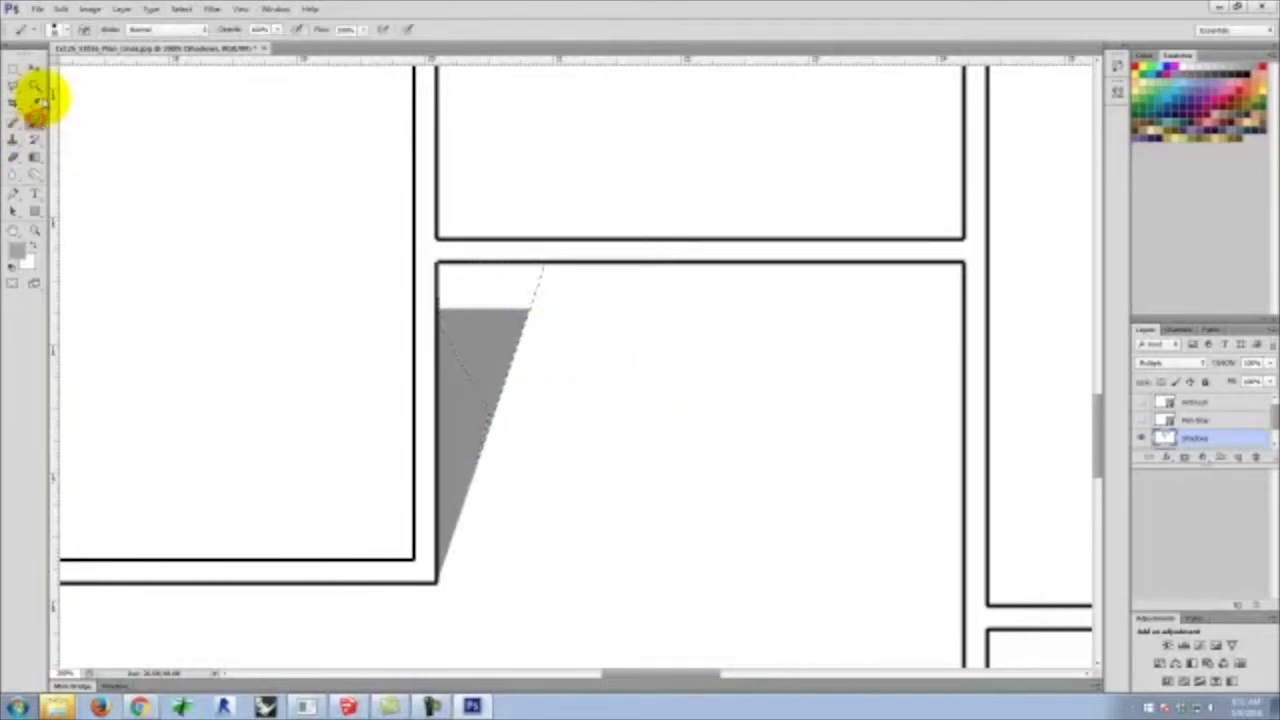
{"action": "left_click", "coordinate": [458, 398]}
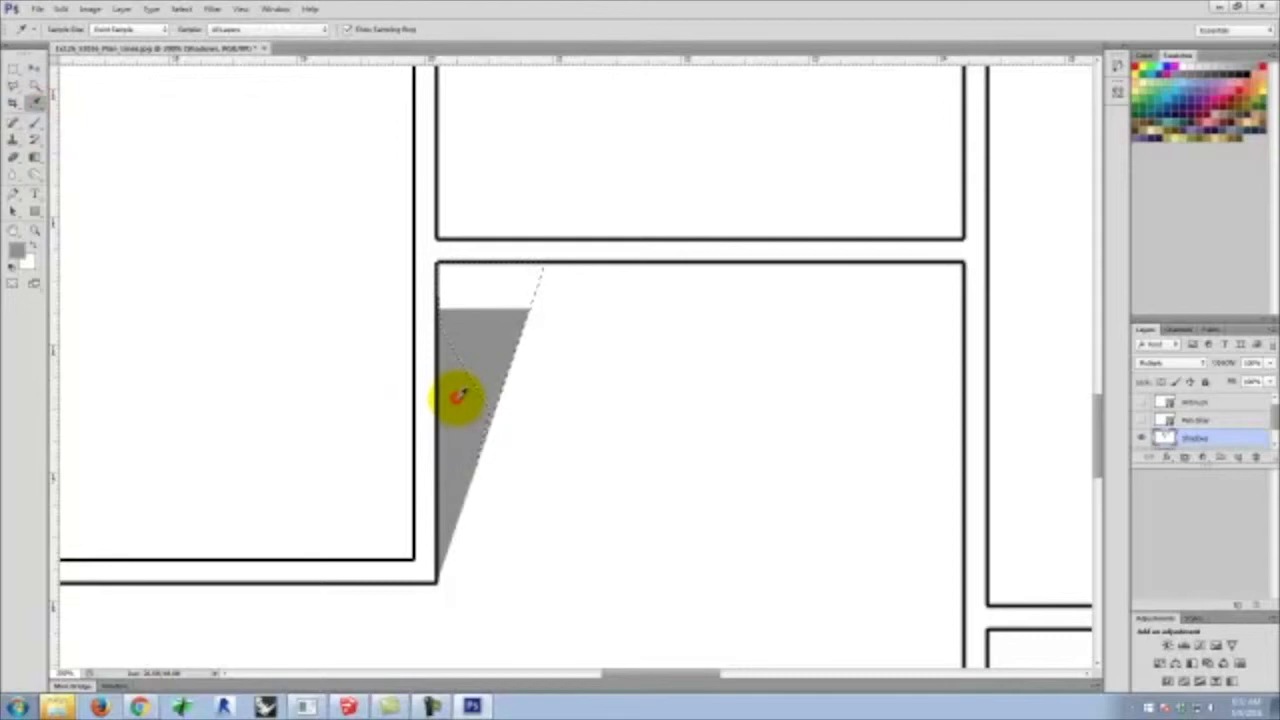
{"action": "left_click", "coordinate": [33, 125]}
{"action": "left_click_drag", "start_coordinate": [500, 306], "coordinate": [549, 286]}
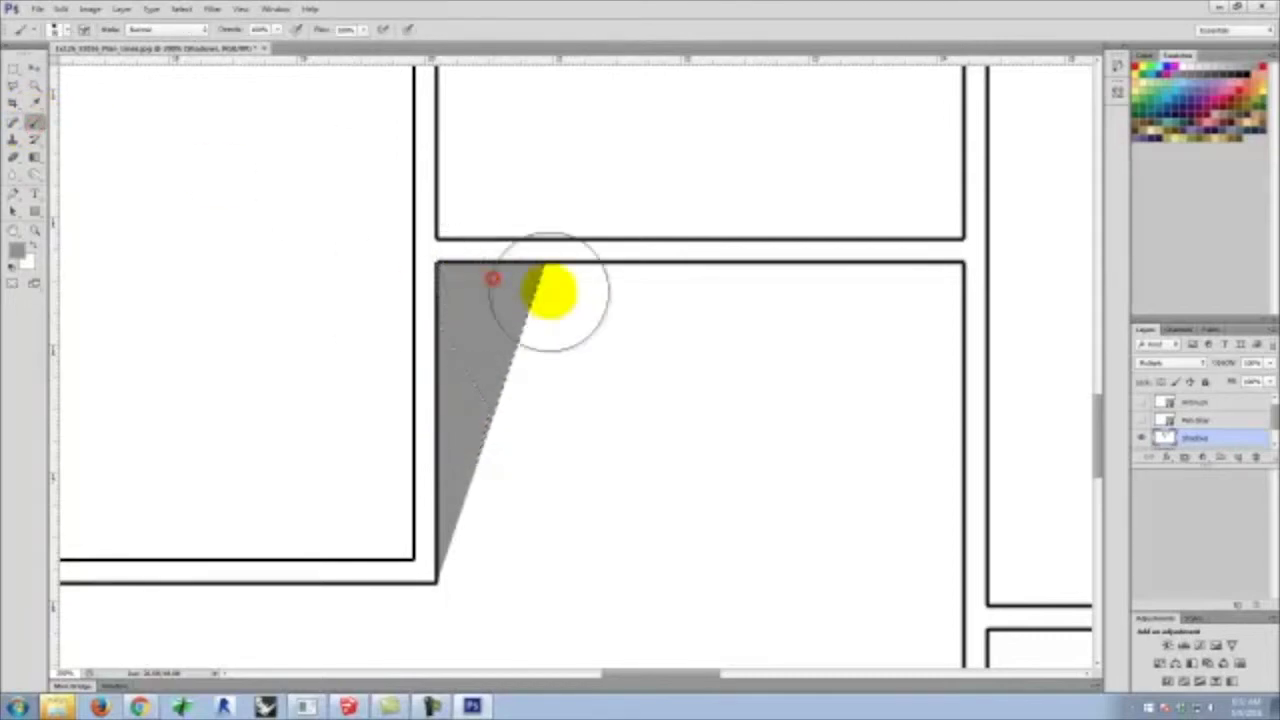
{"action": "left_click", "coordinate": [13, 70]}
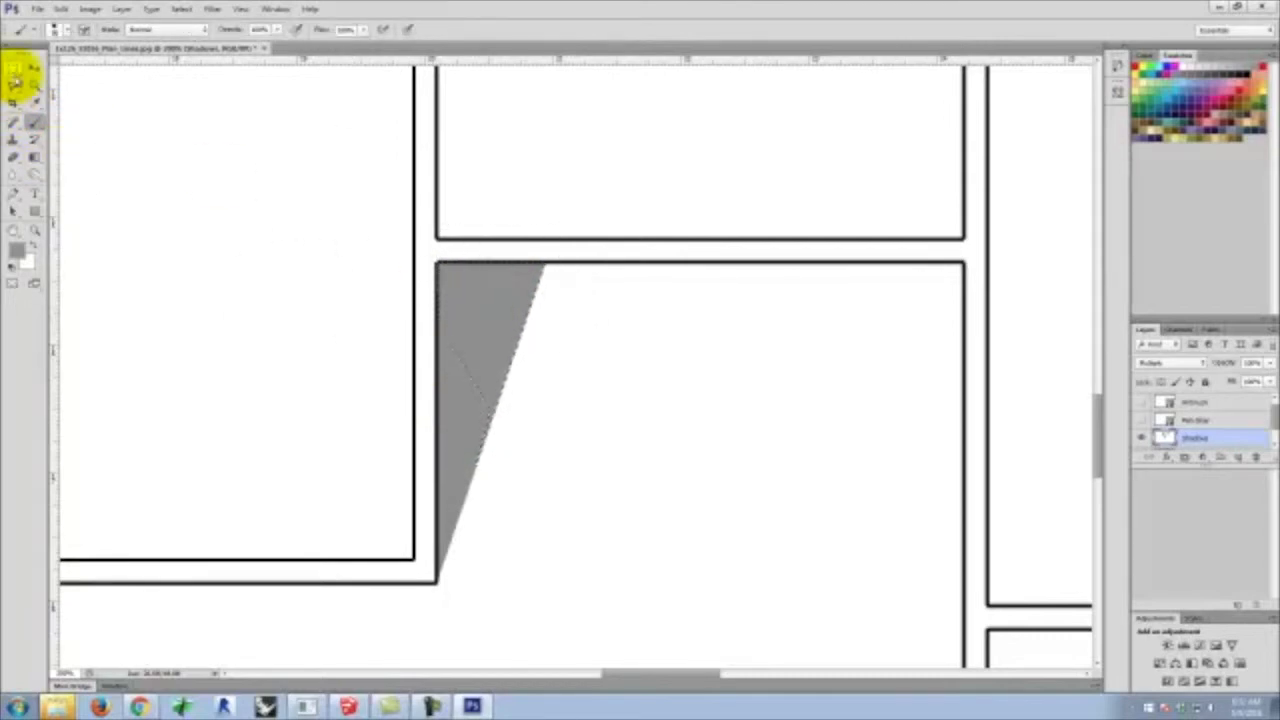
{"action": "left_click", "coordinate": [334, 191]}
Outline a triangle inside the shadow above the staircase with the Polygonal Lasso, following the shadow's slanted edge
{"action": "key", "text": "space"}
{"action": "left_click_drag", "start_coordinate": [804, 284], "coordinate": [1026, 298]}
{"action": "left_click_drag", "start_coordinate": [239, 227], "coordinate": [751, 514]}
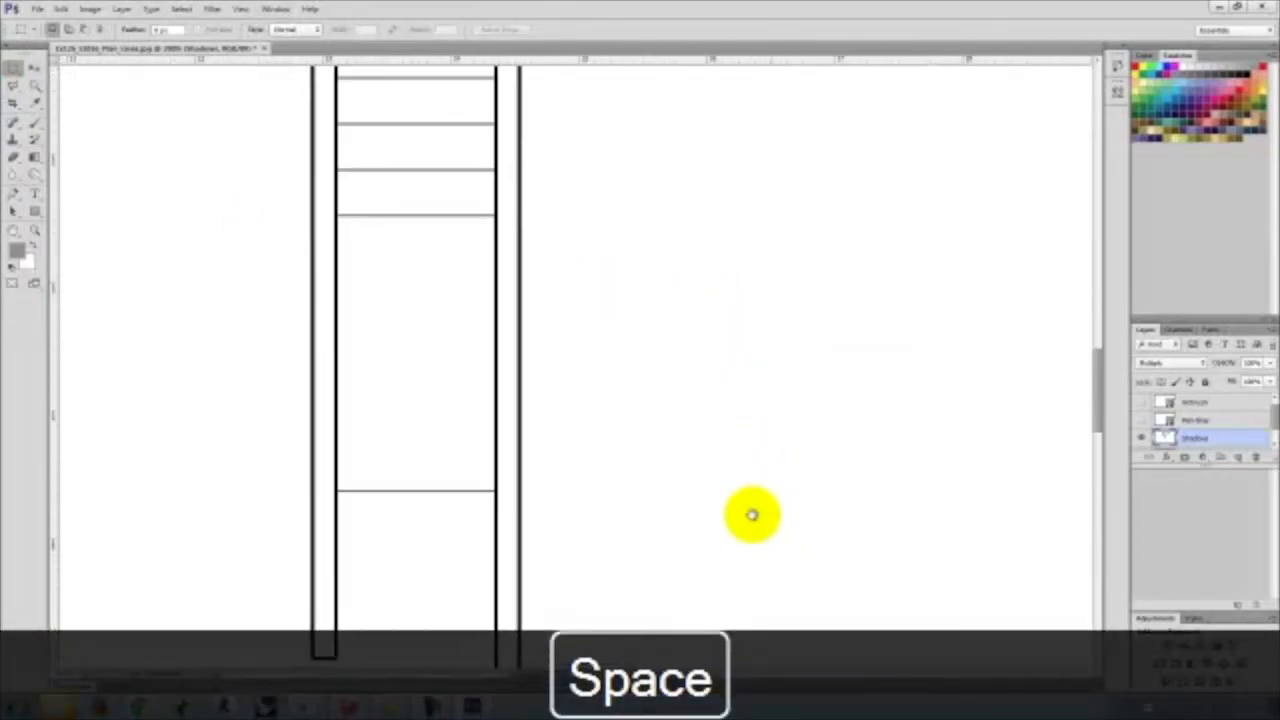
{"action": "left_click_drag", "start_coordinate": [626, 343], "coordinate": [640, 404]}
{"action": "key", "text": "ctrl+minus"}
{"action": "key", "text": "ctrl+minus"}
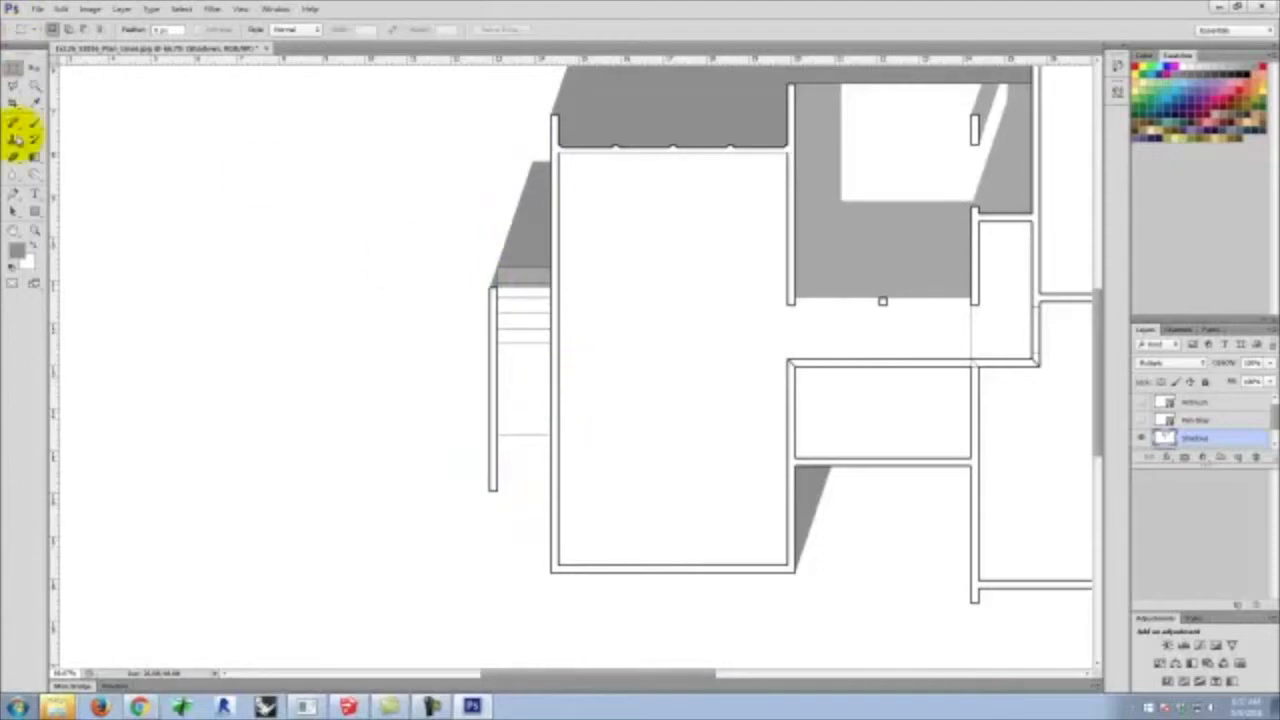
{"action": "left_click", "coordinate": [20, 88]}
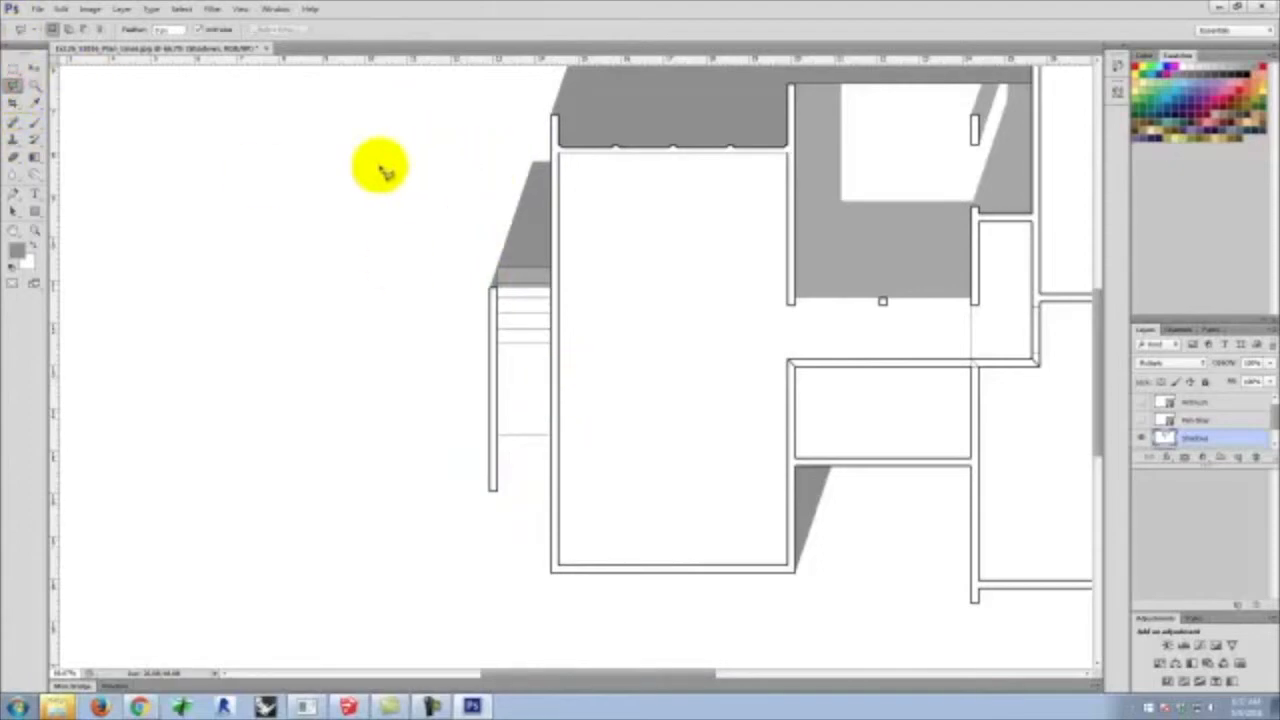
{"action": "scroll", "coordinate": [530, 233], "scroll_direction": "up", "scroll_amount": 1}
{"action": "scroll", "coordinate": [508, 250], "scroll_direction": "up", "scroll_amount": 2}
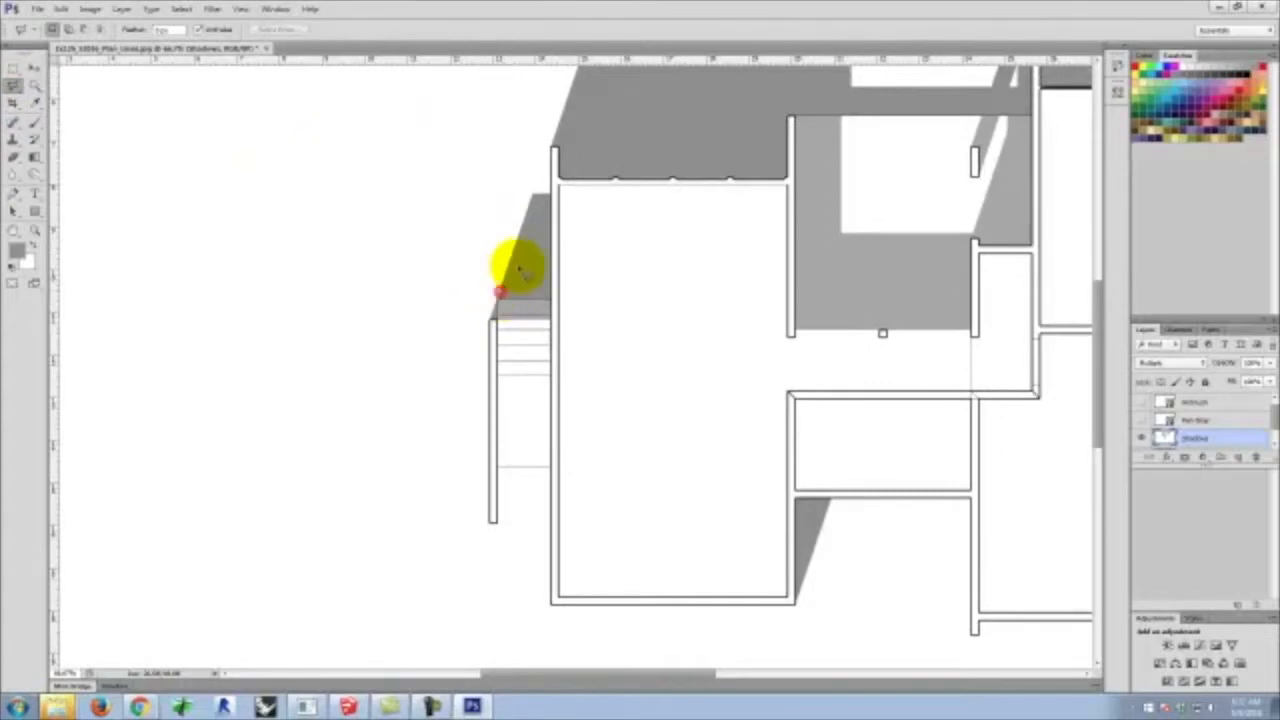
{"action": "key", "text": "ctrl+equal"}
{"action": "key", "text": "ctrl+equal"}
{"action": "key", "text": "ctrl+equal"}
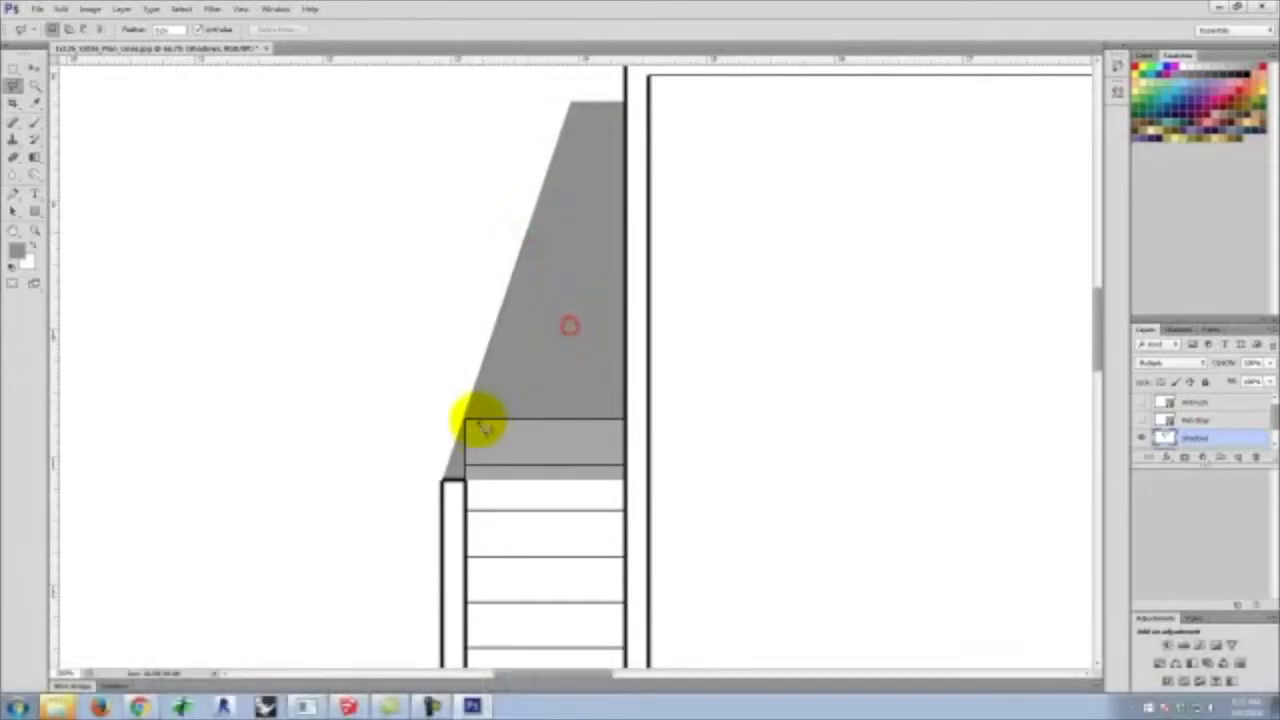
{"action": "mouse_move", "coordinate": [474, 397]}
{"action": "left_mouse_down"}
{"action": "mouse_move", "coordinate": [568, 289]}
{"action": "mouse_move", "coordinate": [530, 235]}
{"action": "left_mouse_up"}
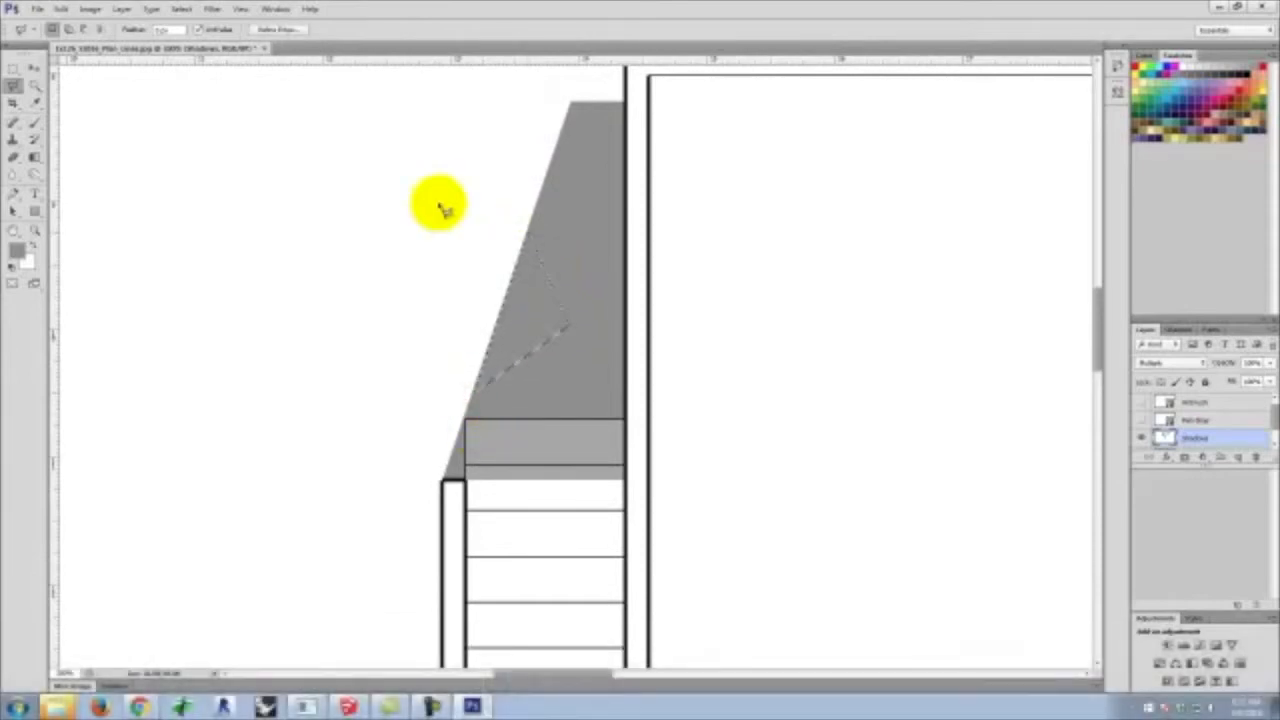
Try to move the selected triangular piece of the stair shadow with the Move tool and undo it
{"action": "scroll", "coordinate": [404, 202], "scroll_direction": "down", "scroll_amount": 6}
{"action": "scroll", "coordinate": [410, 195], "scroll_direction": "down", "scroll_amount": 5}
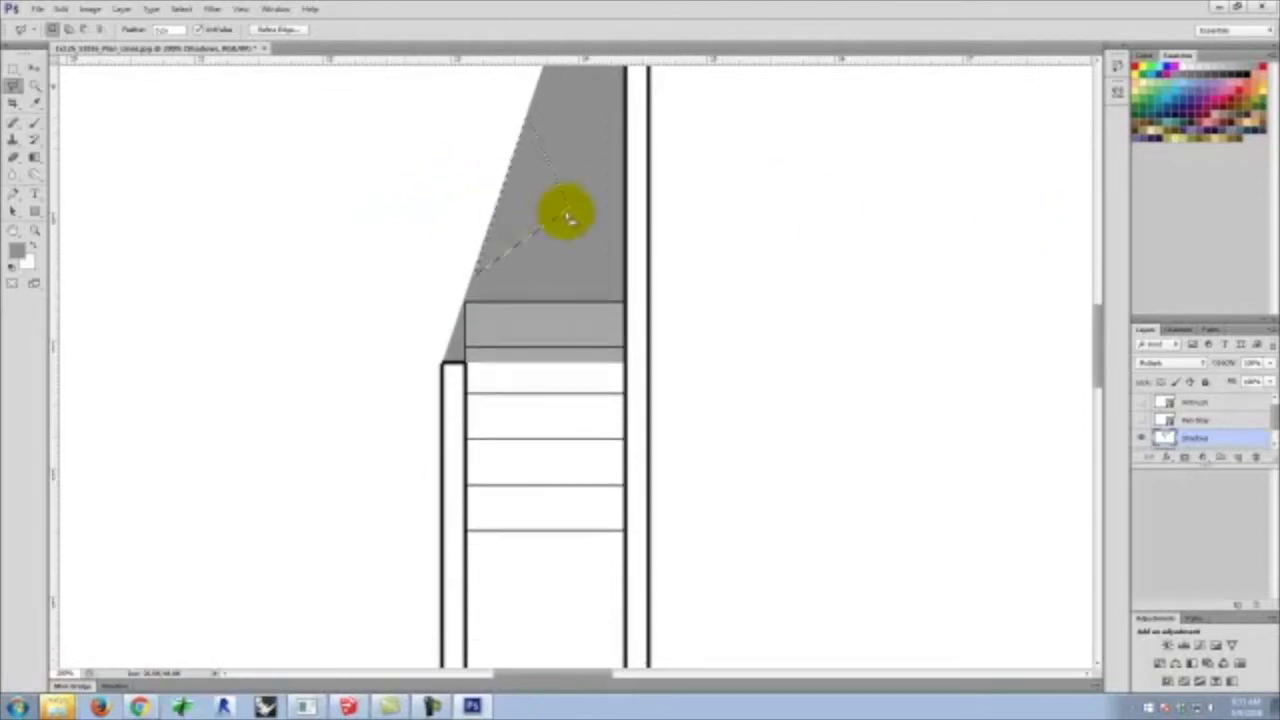
{"action": "left_click", "coordinate": [34, 67]}
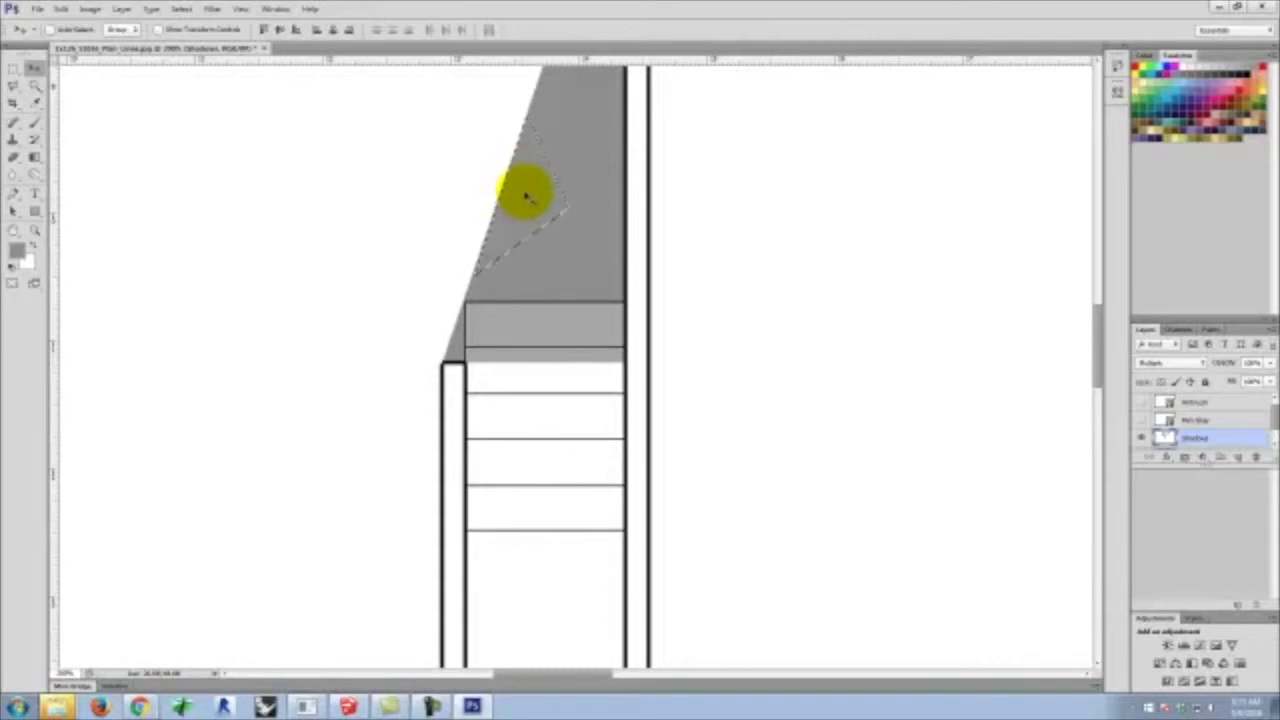
{"action": "scroll", "coordinate": [540, 205], "scroll_direction": "down", "scroll_amount": 2}
{"action": "left_click_drag", "start_coordinate": [565, 220], "coordinate": [549, 249]}
{"action": "key", "text": "ctrl+z"}
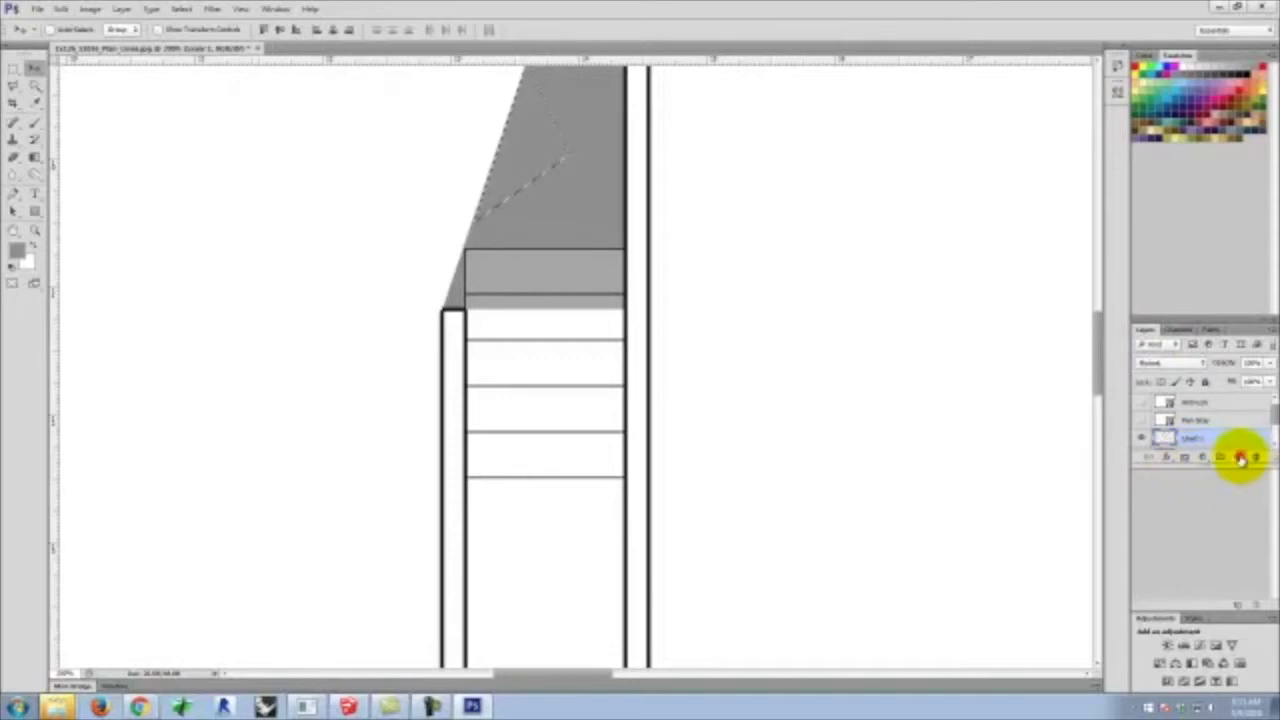
On a new layer, move the triangular selection outline down the staircase, placing its lower tip at the stair wall's end corner
{"action": "left_click", "coordinate": [535, 158]}
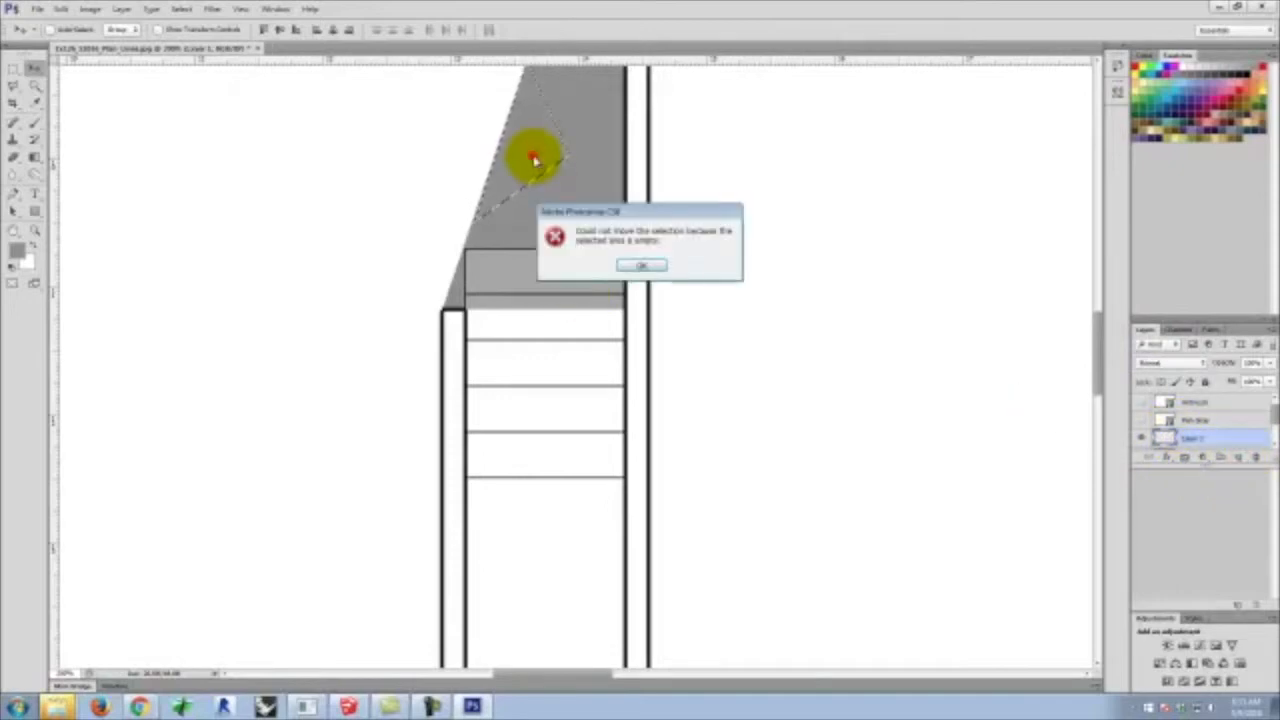
{"action": "left_click", "coordinate": [641, 265]}
{"action": "left_click", "coordinate": [513, 219]}
{"action": "left_click_drag", "start_coordinate": [531, 271], "coordinate": [526, 450]}
{"action": "scroll", "coordinate": [543, 342], "scroll_direction": "down", "scroll_amount": 7}
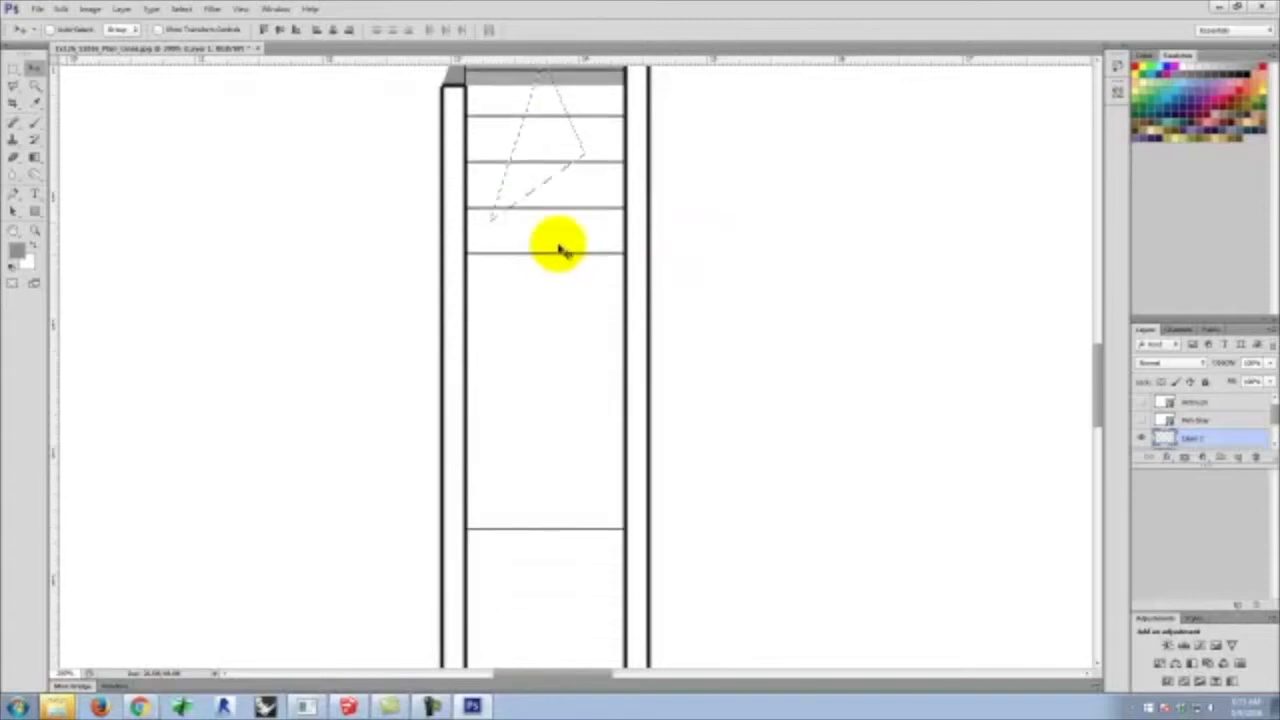
{"action": "scroll", "coordinate": [560, 250], "scroll_direction": "down", "scroll_amount": 2}
{"action": "left_click_drag", "start_coordinate": [563, 177], "coordinate": [536, 636]}
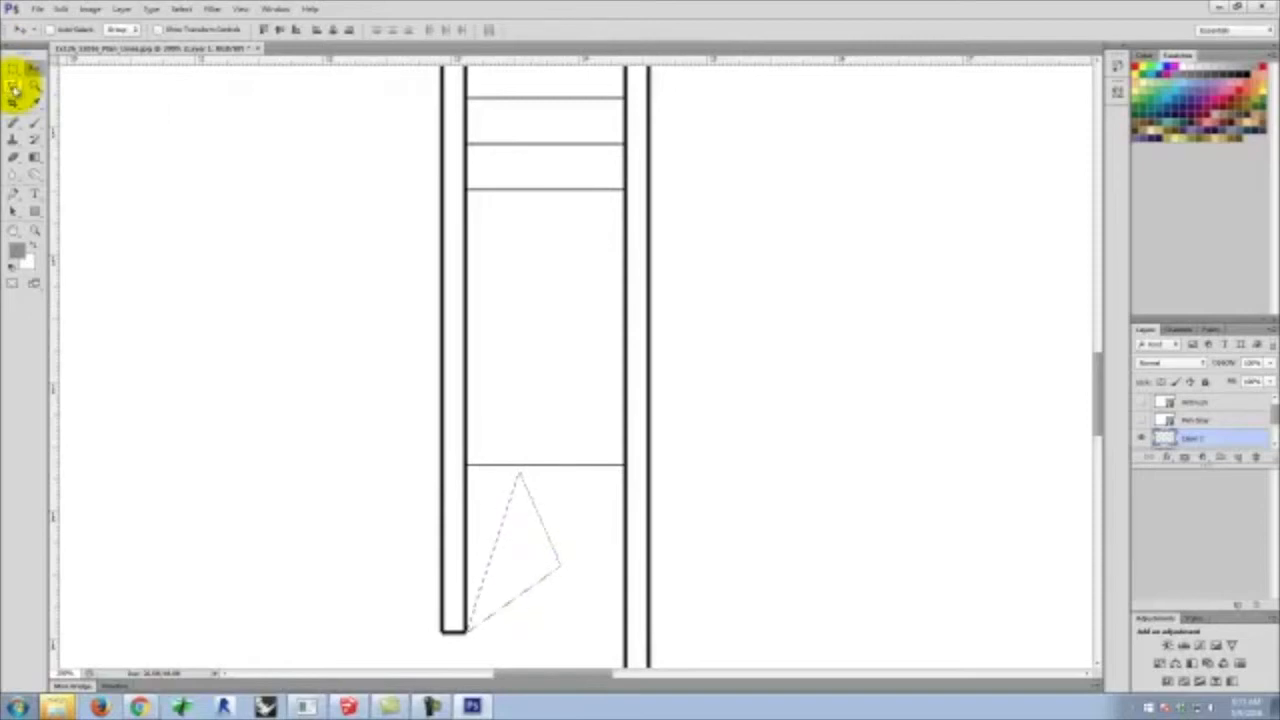
Extend the selection along the slant from the stair wall's end over the stairs to the existing shadow, and subtract the leftover triangle outside the slant
{"action": "left_click", "coordinate": [13, 87]}
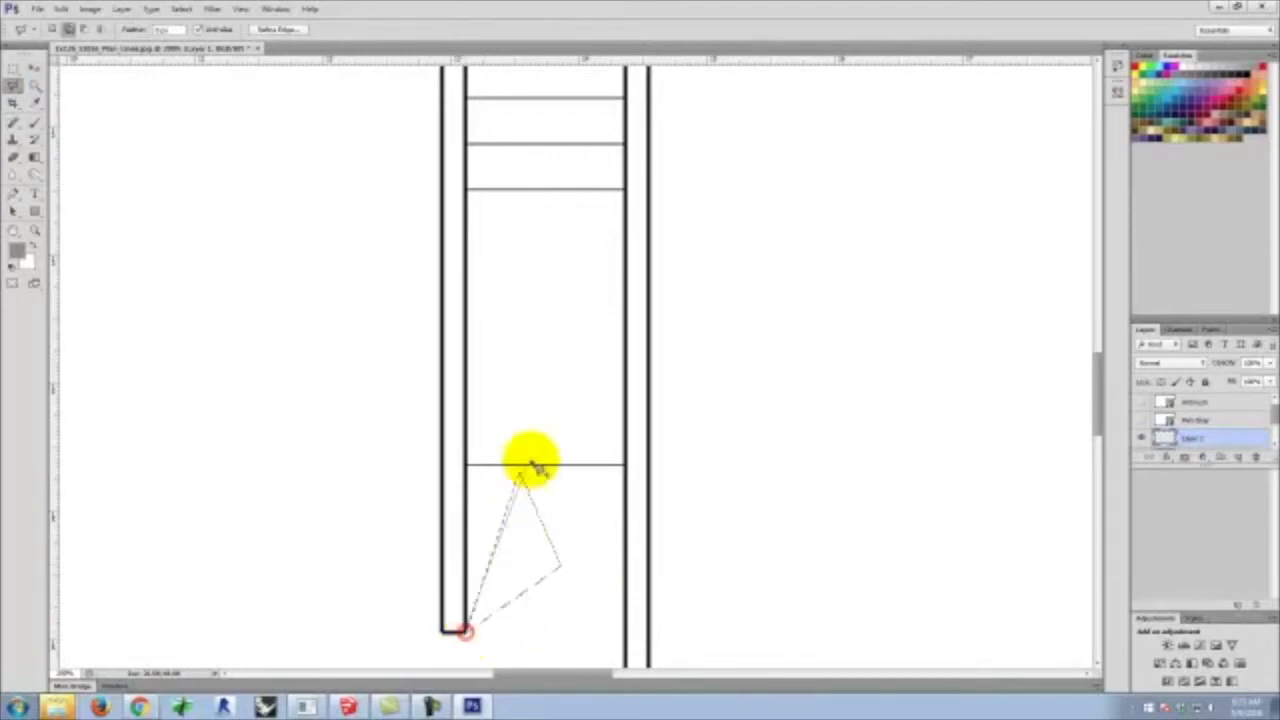
{"action": "left_click", "coordinate": [624, 145]}
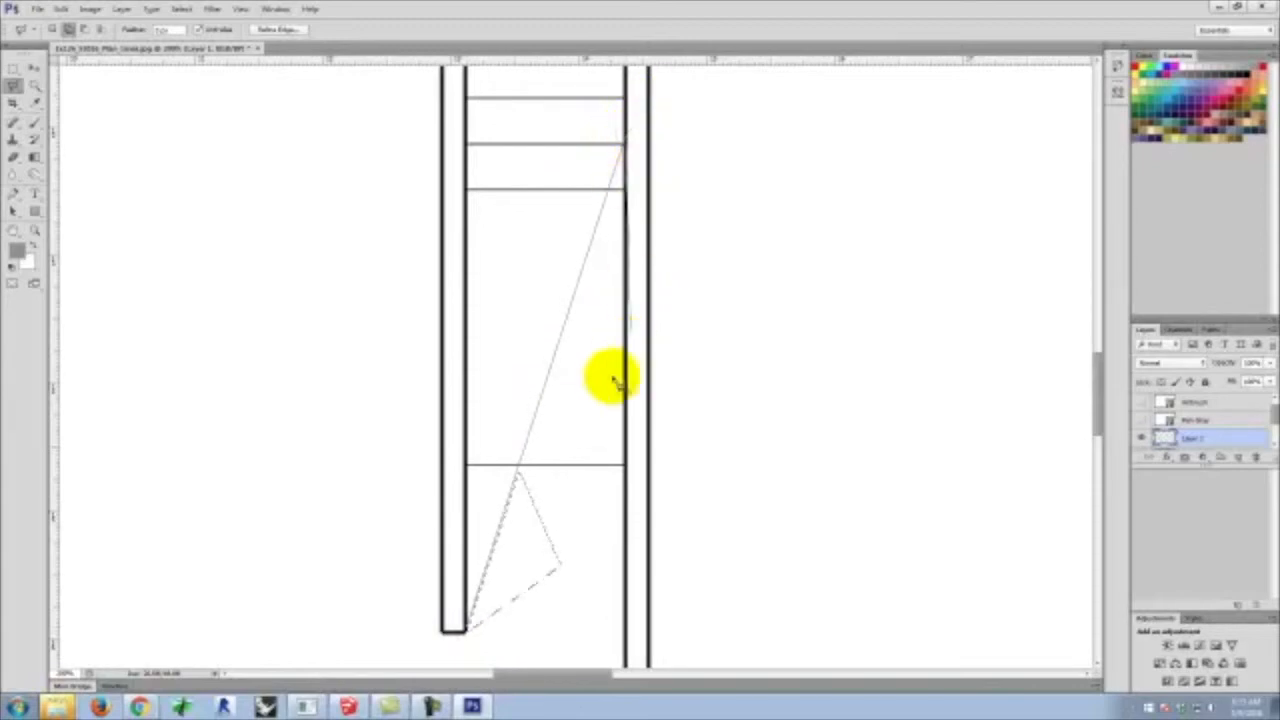
{"action": "key", "text": "space"}
{"action": "left_click_drag", "start_coordinate": [600, 106], "coordinate": [594, 357]}
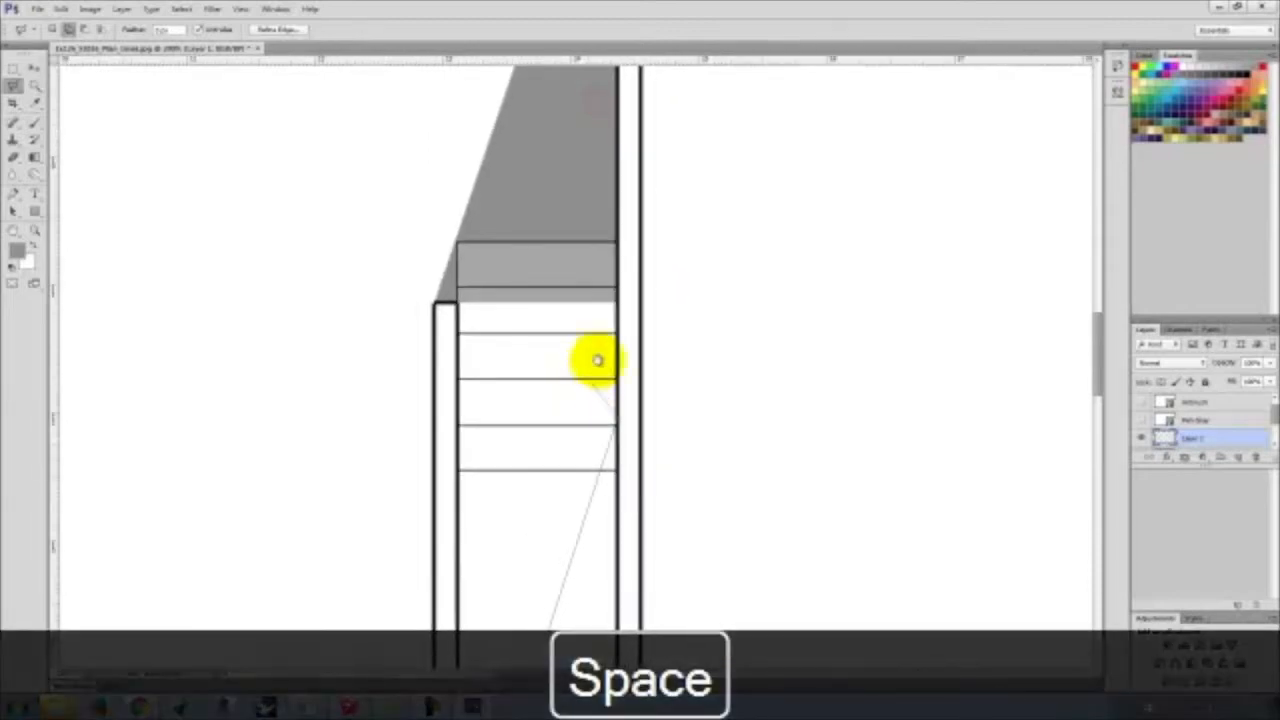
{"action": "left_click", "coordinate": [626, 265]}
{"action": "left_click", "coordinate": [464, 282]}
{"action": "key", "text": "space"}
{"action": "left_click_drag", "start_coordinate": [498, 458], "coordinate": [491, 57]}
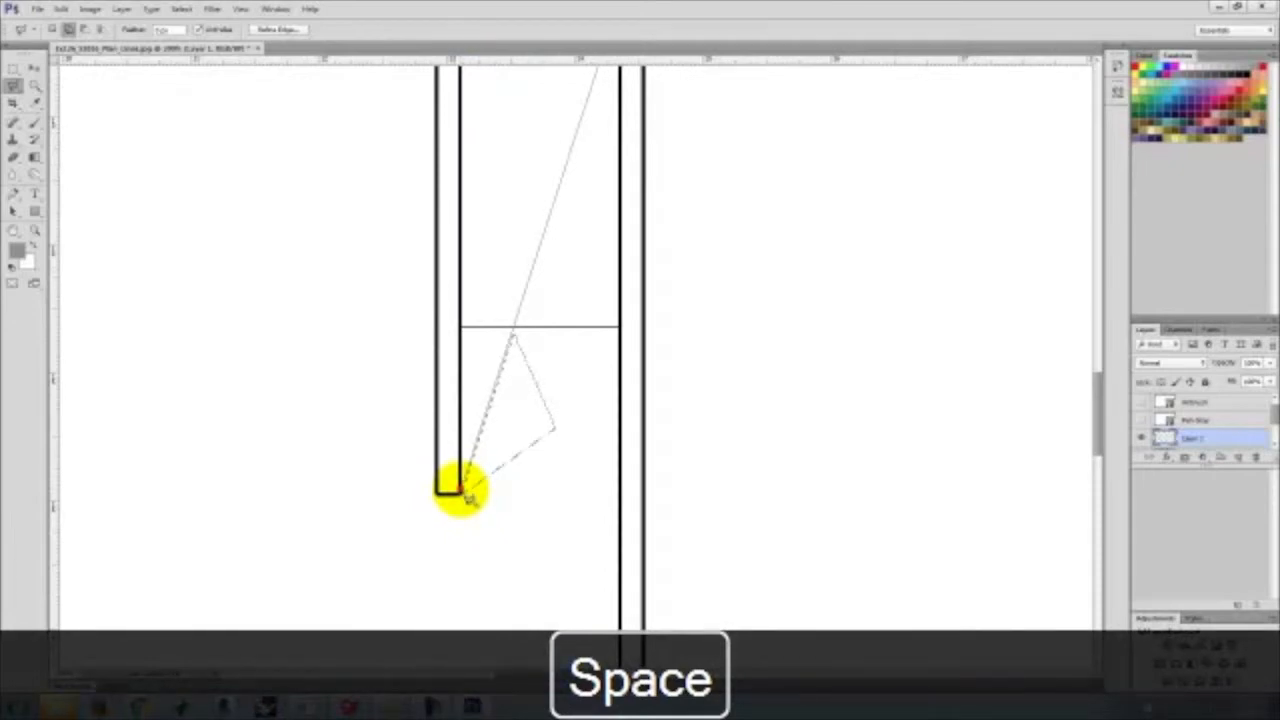
{"action": "double_click", "coordinate": [461, 490]}
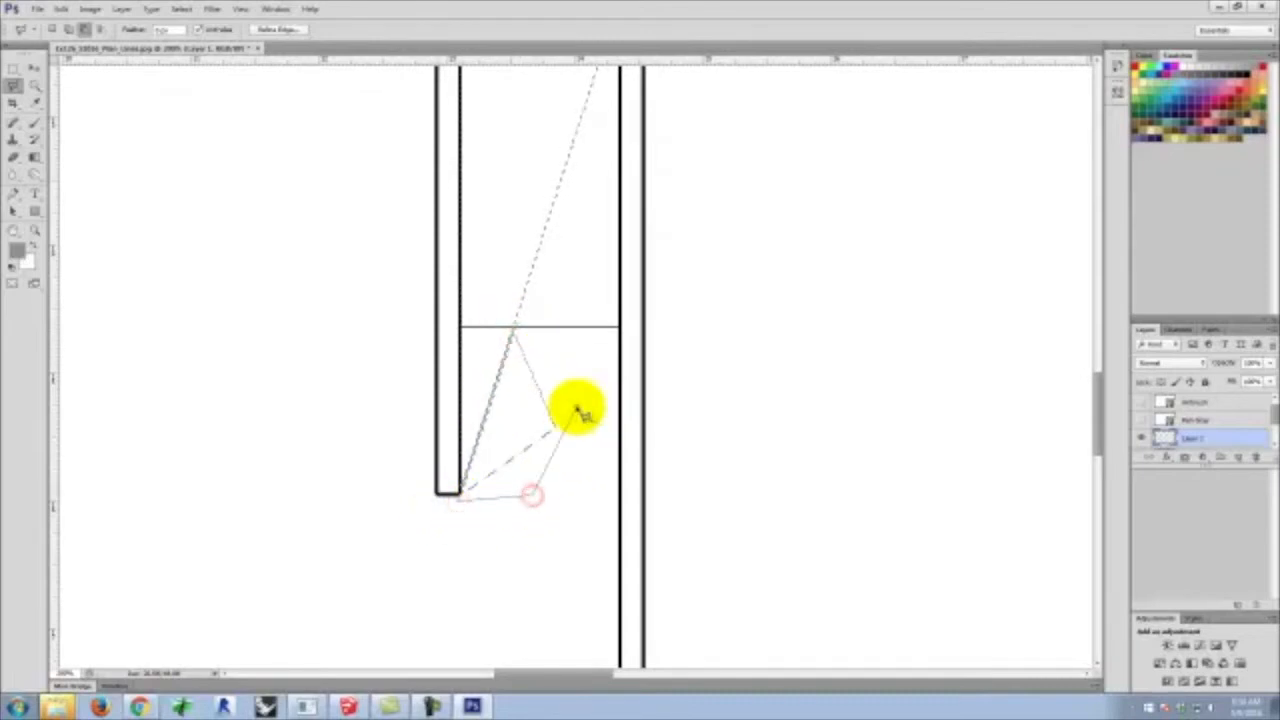
{"action": "left_click", "coordinate": [518, 324]}
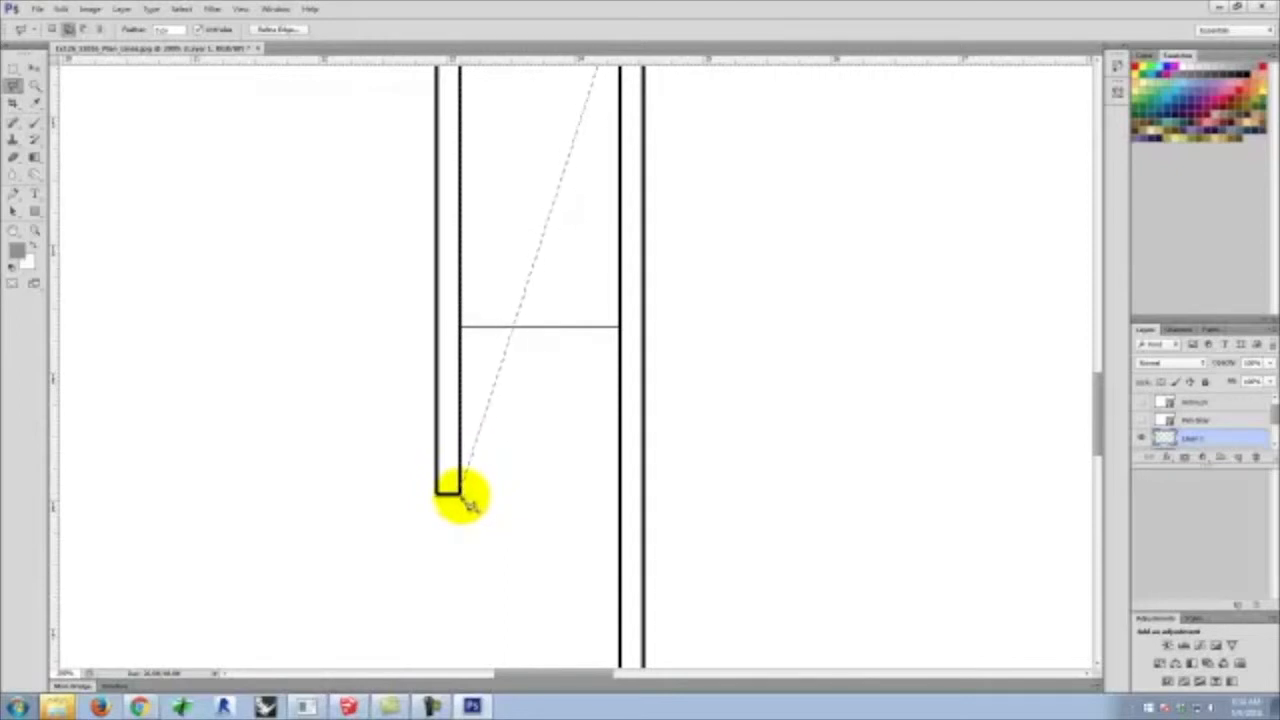
Add a thin sliver along the slanted edge to the selection, running from the stair wall's end corner to the building wall
{"action": "left_click", "coordinate": [462, 492], "text": "shift"}
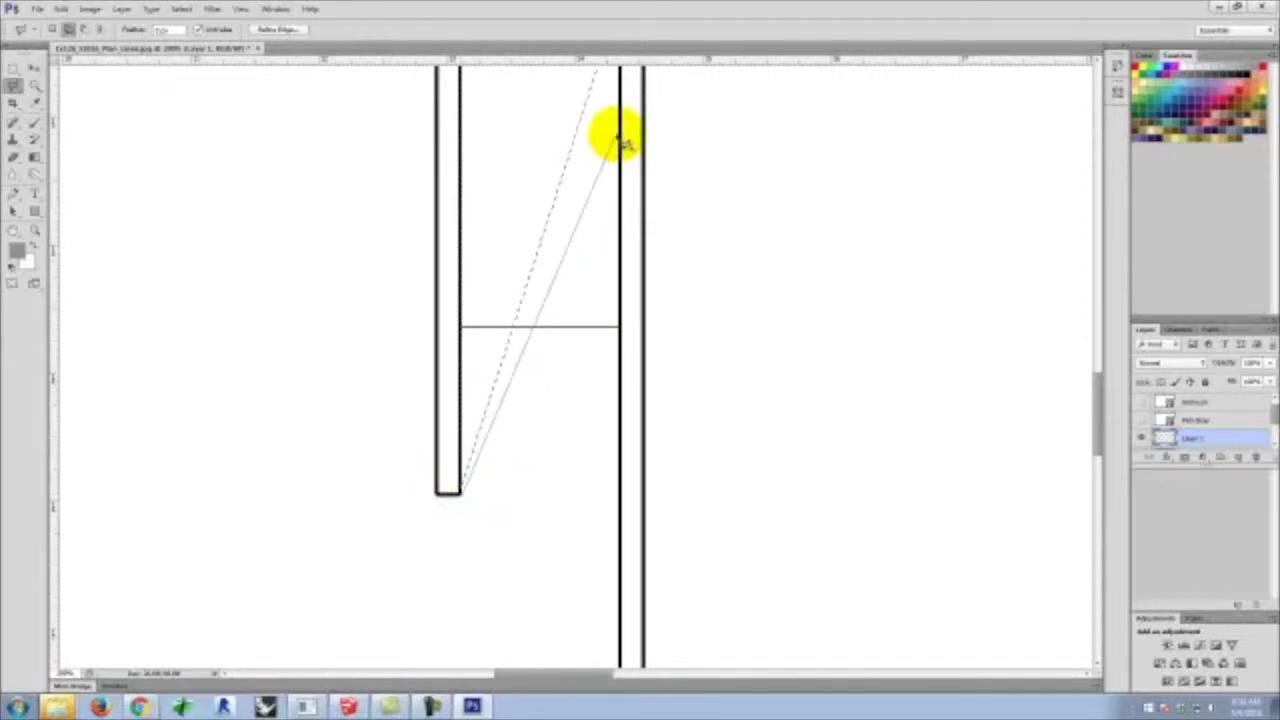
{"action": "key", "text": "space"}
{"action": "mouse_move", "coordinate": [669, 169]}
{"action": "left_mouse_down"}
{"action": "mouse_move", "coordinate": [529, 391]}
{"action": "mouse_move", "coordinate": [534, 366]}
{"action": "left_mouse_up"}
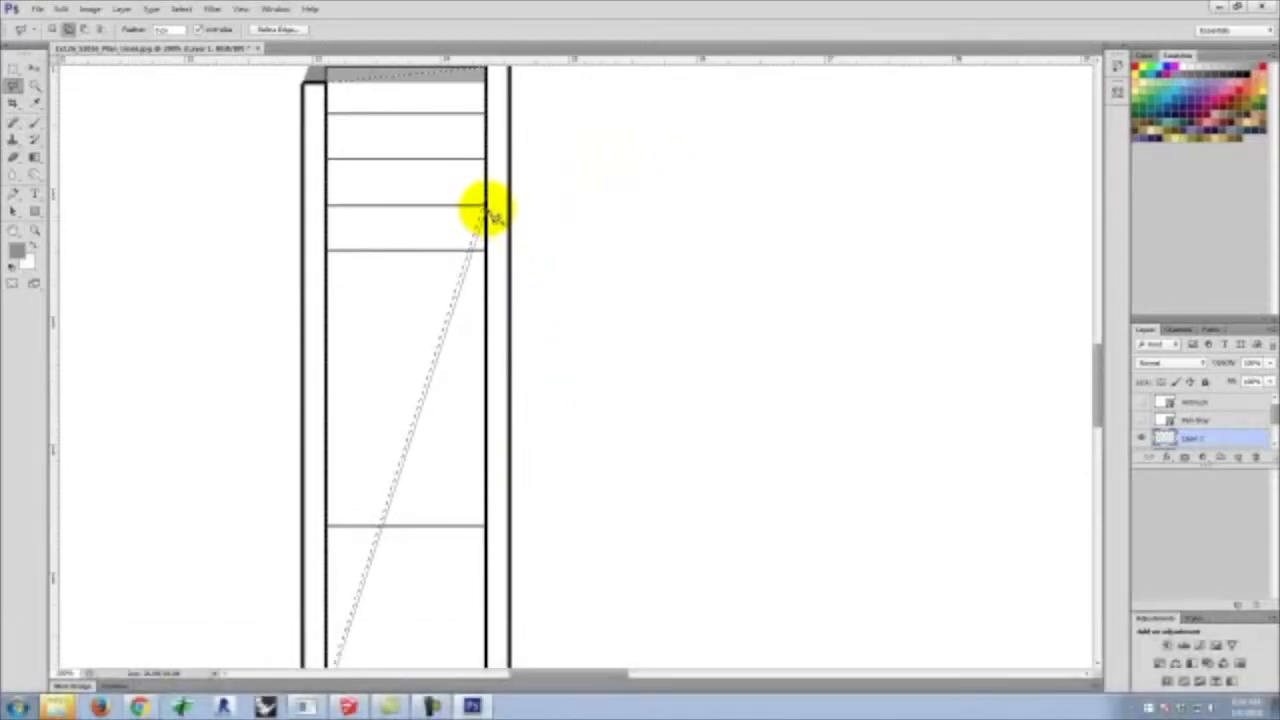
{"action": "left_click", "coordinate": [484, 208]}
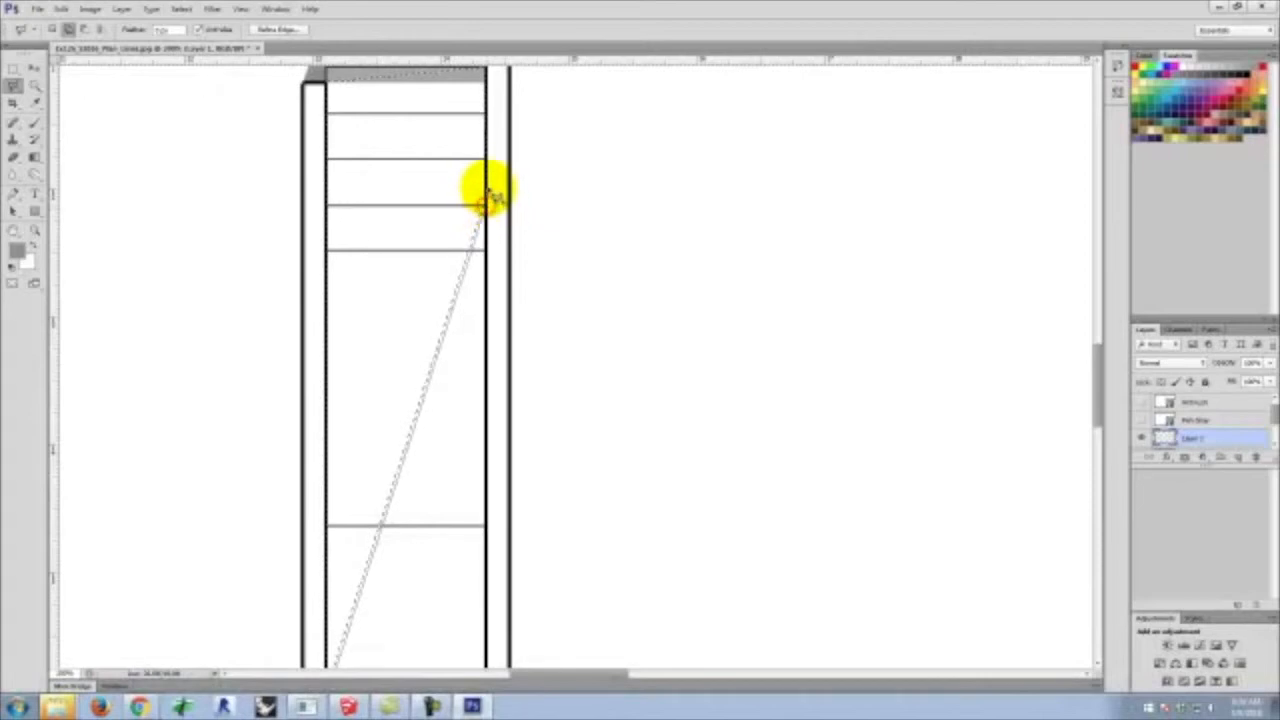
{"action": "left_click", "coordinate": [487, 189]}
{"action": "left_click", "coordinate": [329, 310]}
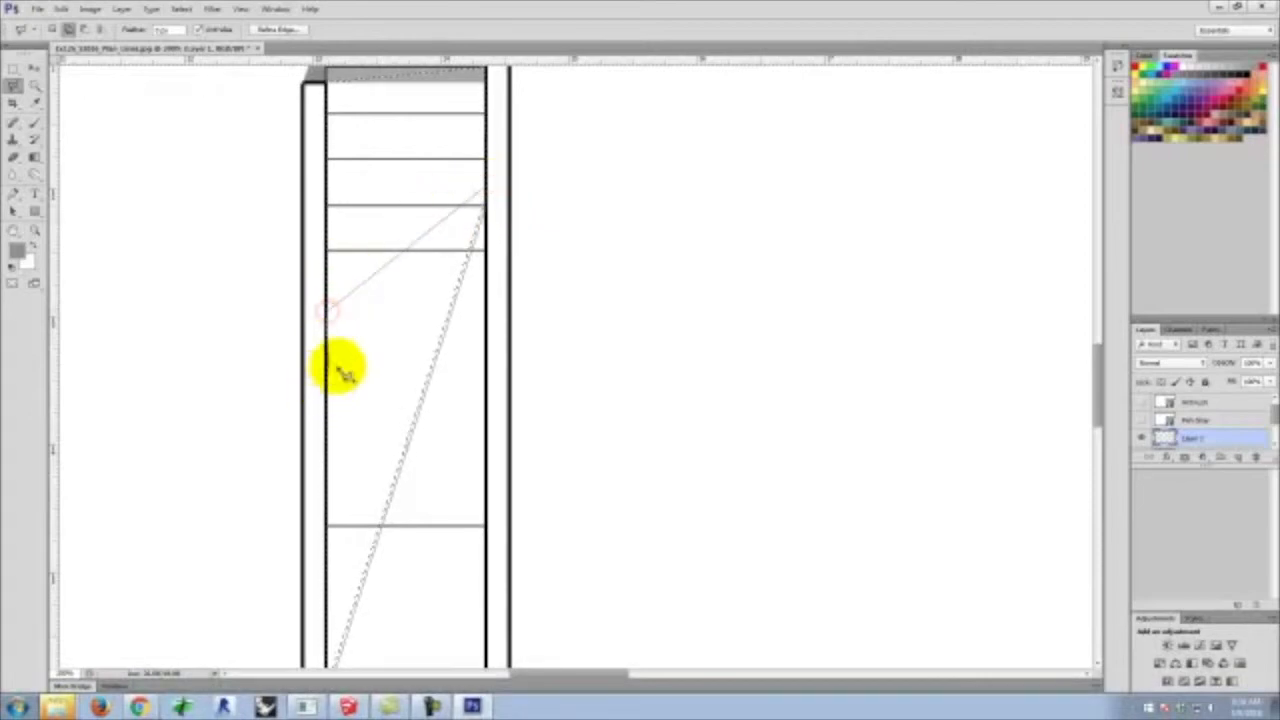
{"action": "key", "text": "space"}
{"action": "left_click_drag", "start_coordinate": [403, 483], "coordinate": [413, 104]}
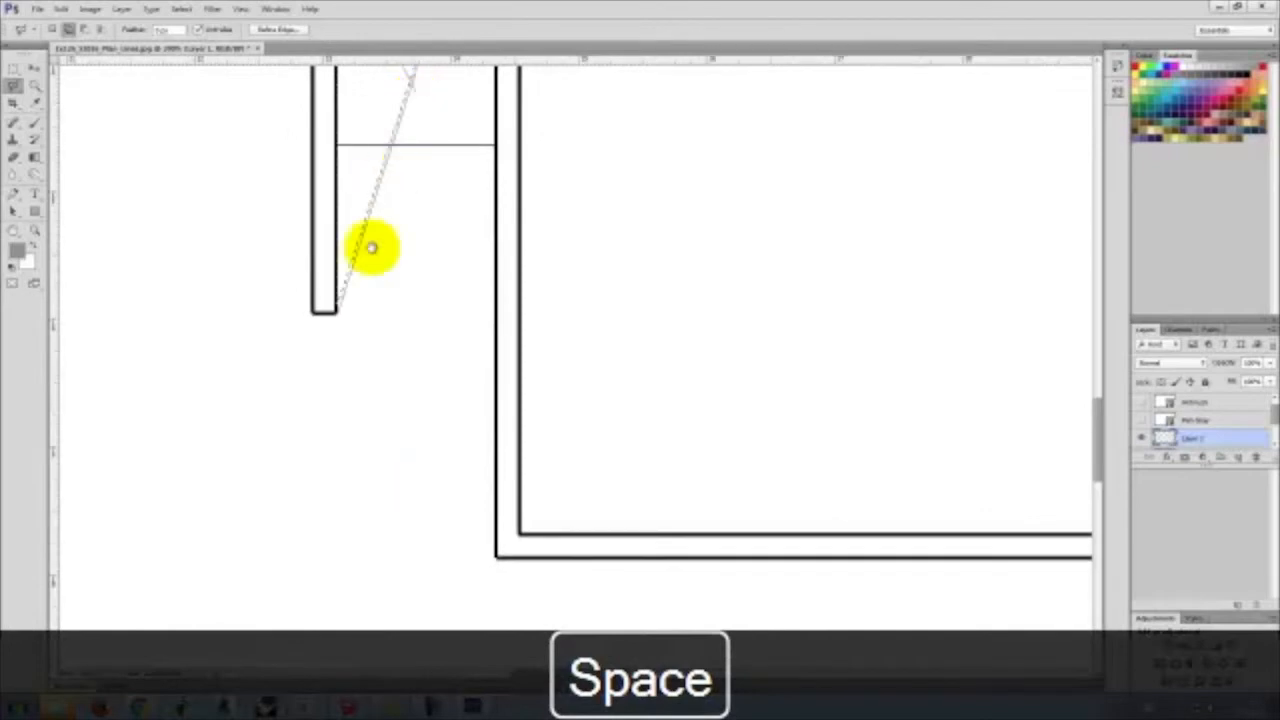
{"action": "left_click", "coordinate": [338, 313]}
Sample the shadow gray and brush the entire staircase selection down to the stair wall's end corner on Layer 1
{"action": "scroll", "coordinate": [397, 344], "scroll_direction": "up", "scroll_amount": 5}
{"action": "scroll", "coordinate": [401, 347], "scroll_direction": "up", "scroll_amount": 6}
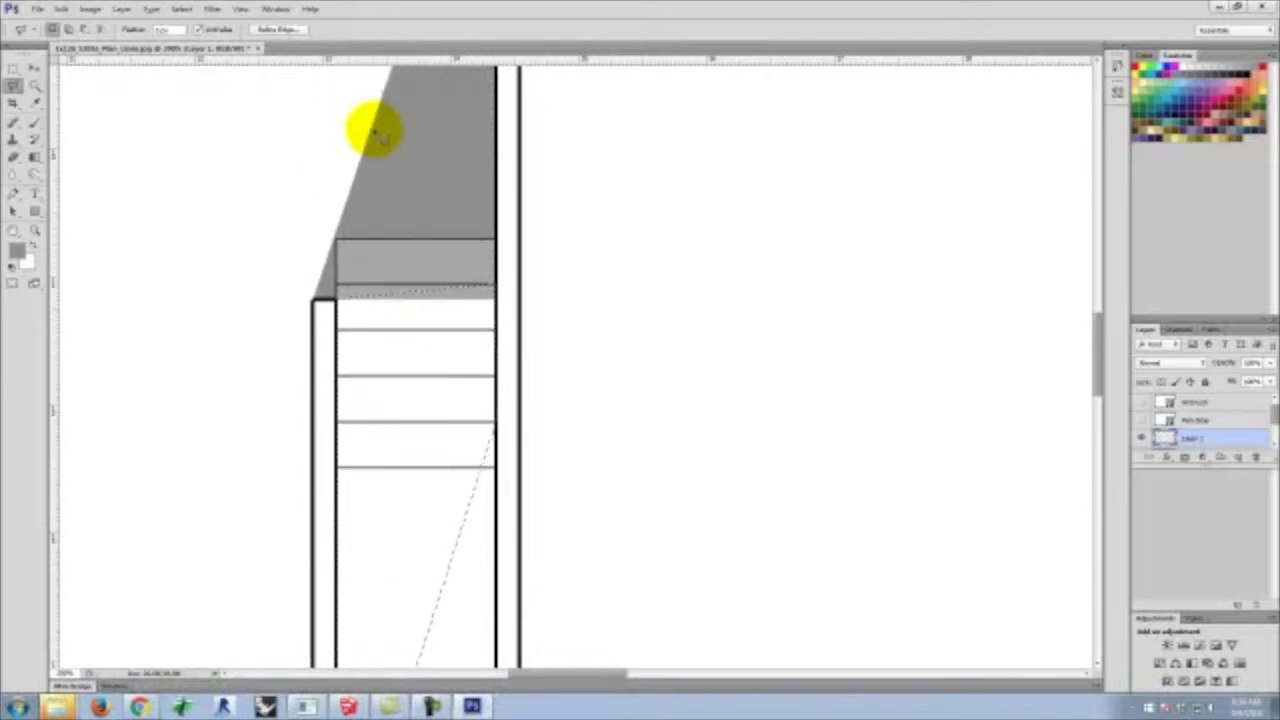
{"action": "scroll", "coordinate": [400, 343], "scroll_direction": "down", "scroll_amount": 3}
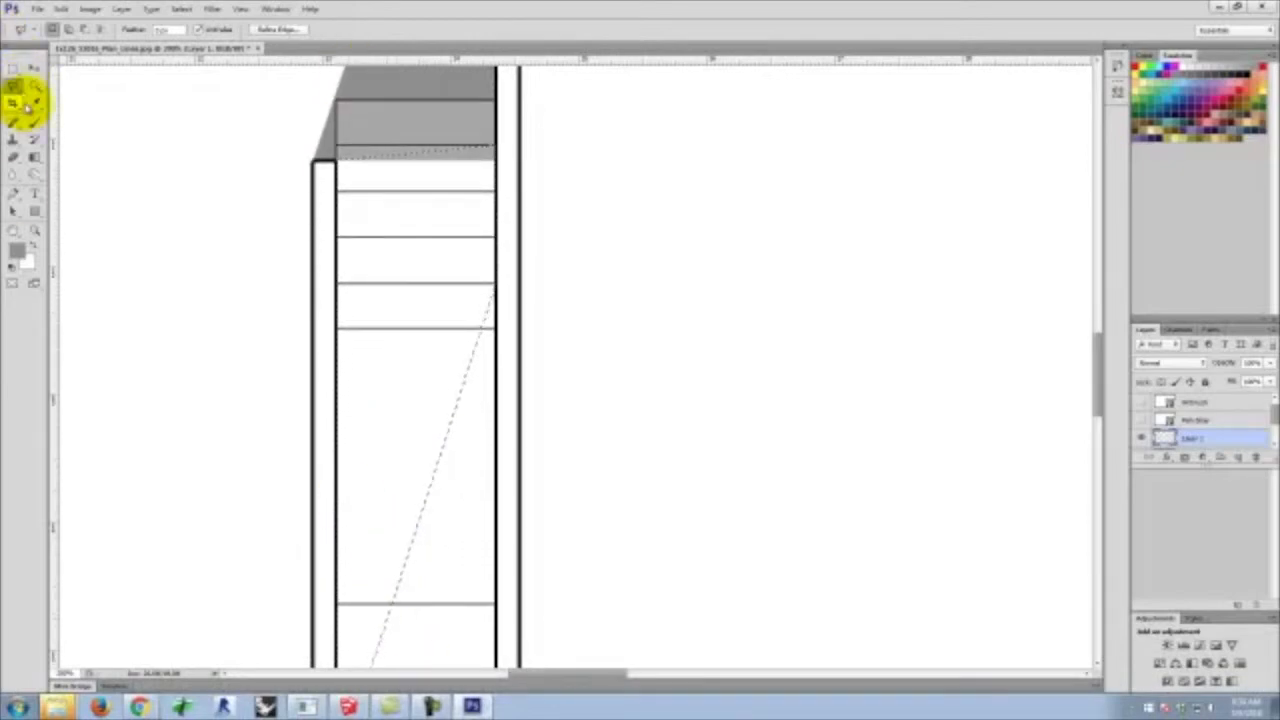
{"action": "left_click", "coordinate": [34, 102]}
{"action": "left_click", "coordinate": [416, 86]}
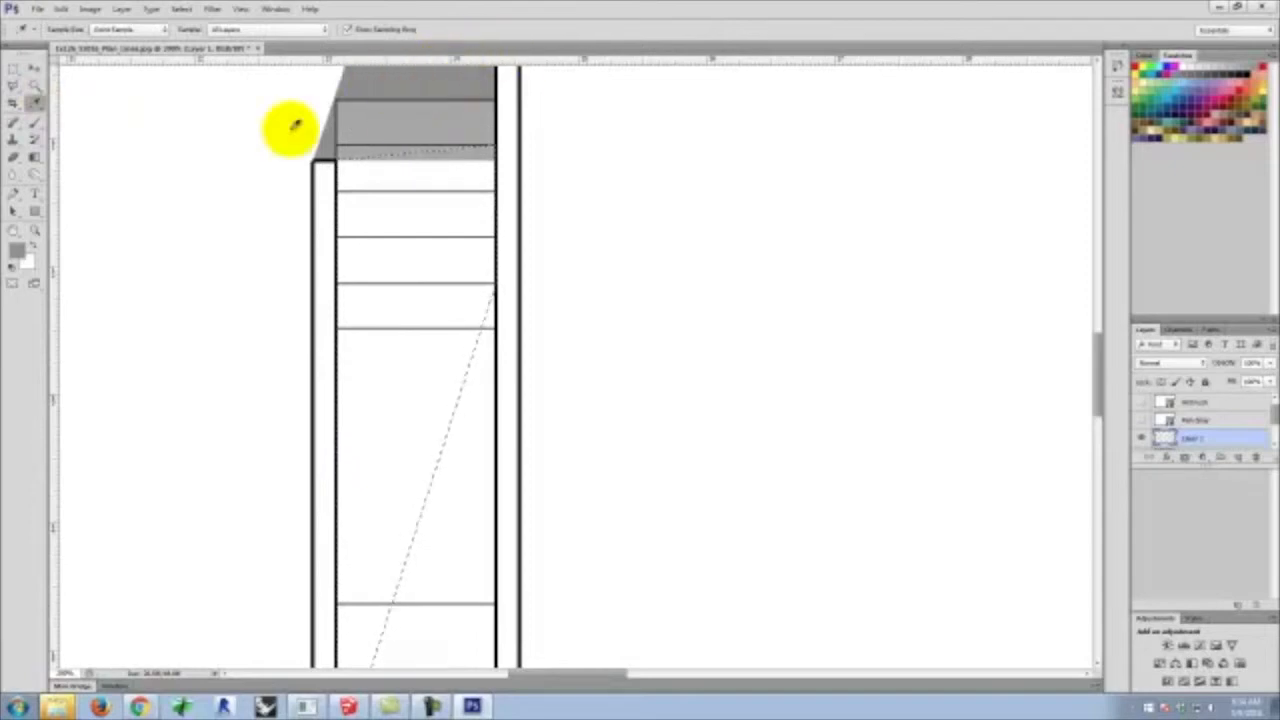
{"action": "left_click", "coordinate": [34, 122]}
{"action": "mouse_move", "coordinate": [460, 172]}
{"action": "left_mouse_down"}
{"action": "mouse_move", "coordinate": [415, 168]}
{"action": "mouse_move", "coordinate": [320, 270]}
{"action": "mouse_move", "coordinate": [490, 280]}
{"action": "mouse_move", "coordinate": [502, 322]}
{"action": "mouse_move", "coordinate": [362, 563]}
{"action": "left_mouse_up"}
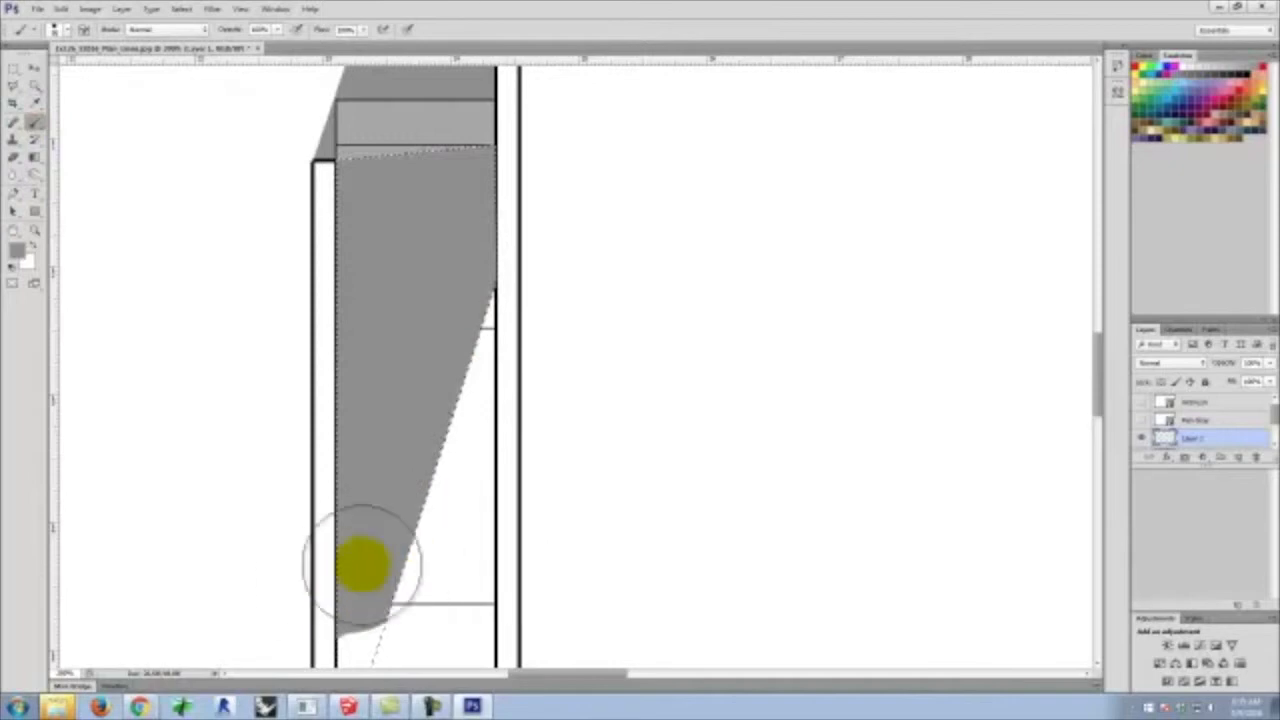
{"action": "scroll", "coordinate": [429, 380], "scroll_direction": "down", "scroll_amount": 5}
{"action": "mouse_move", "coordinate": [396, 399]}
{"action": "left_mouse_down"}
{"action": "mouse_move", "coordinate": [380, 494]}
{"action": "mouse_move", "coordinate": [268, 648]}
{"action": "left_mouse_up"}
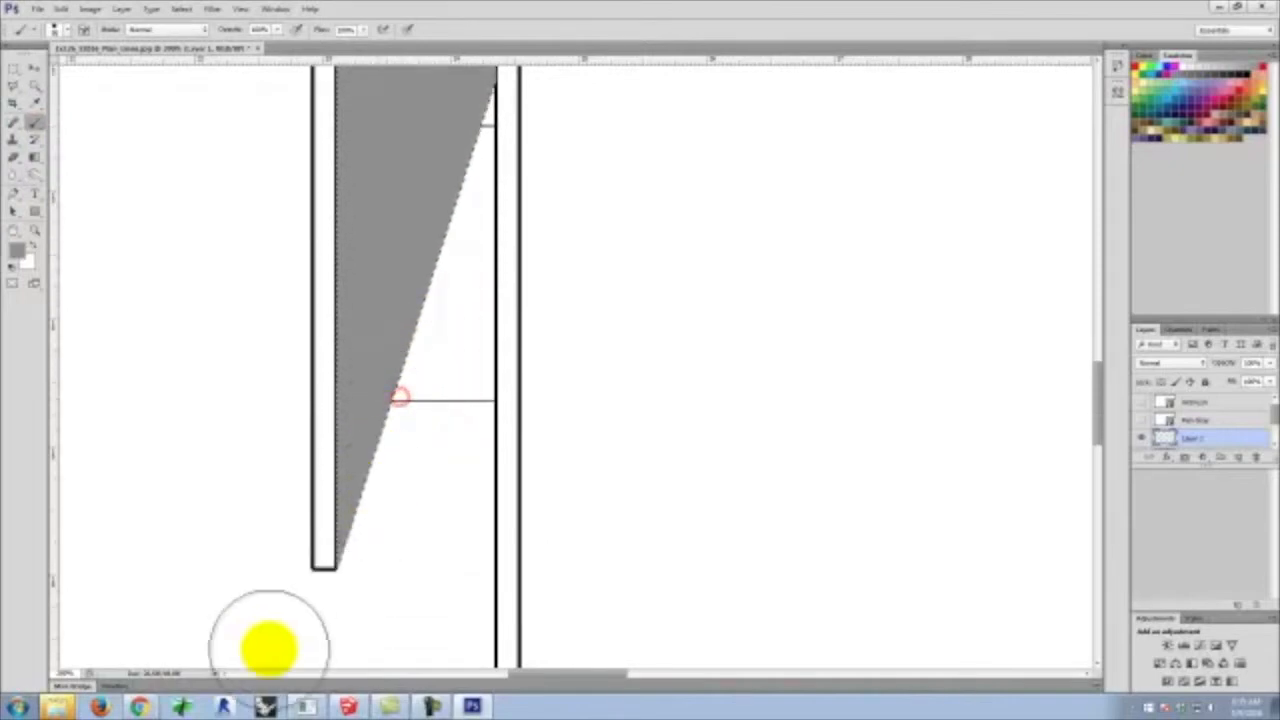
Enlarge the layer list to include the Shadows and Background layers below Layer 1, and undo the last action
{"action": "scroll", "coordinate": [466, 509], "scroll_direction": "up", "scroll_amount": 5}
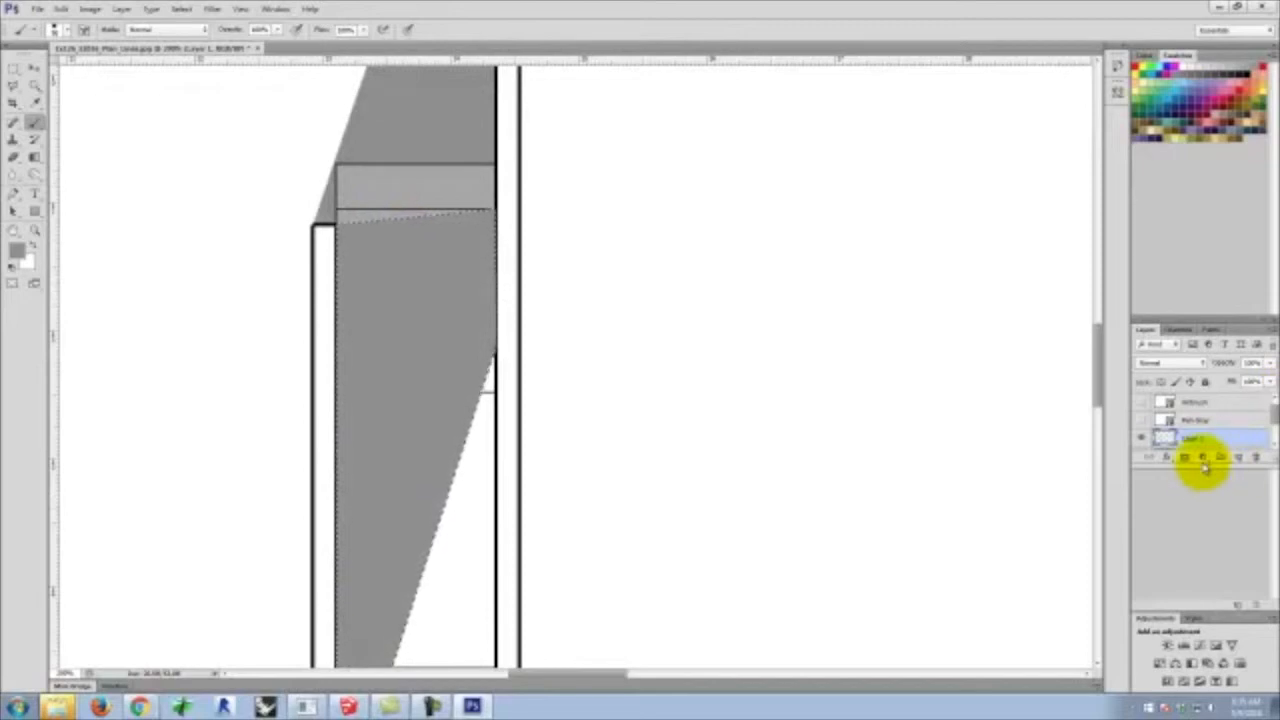
{"action": "left_click_drag", "start_coordinate": [1205, 465], "coordinate": [1208, 571]}
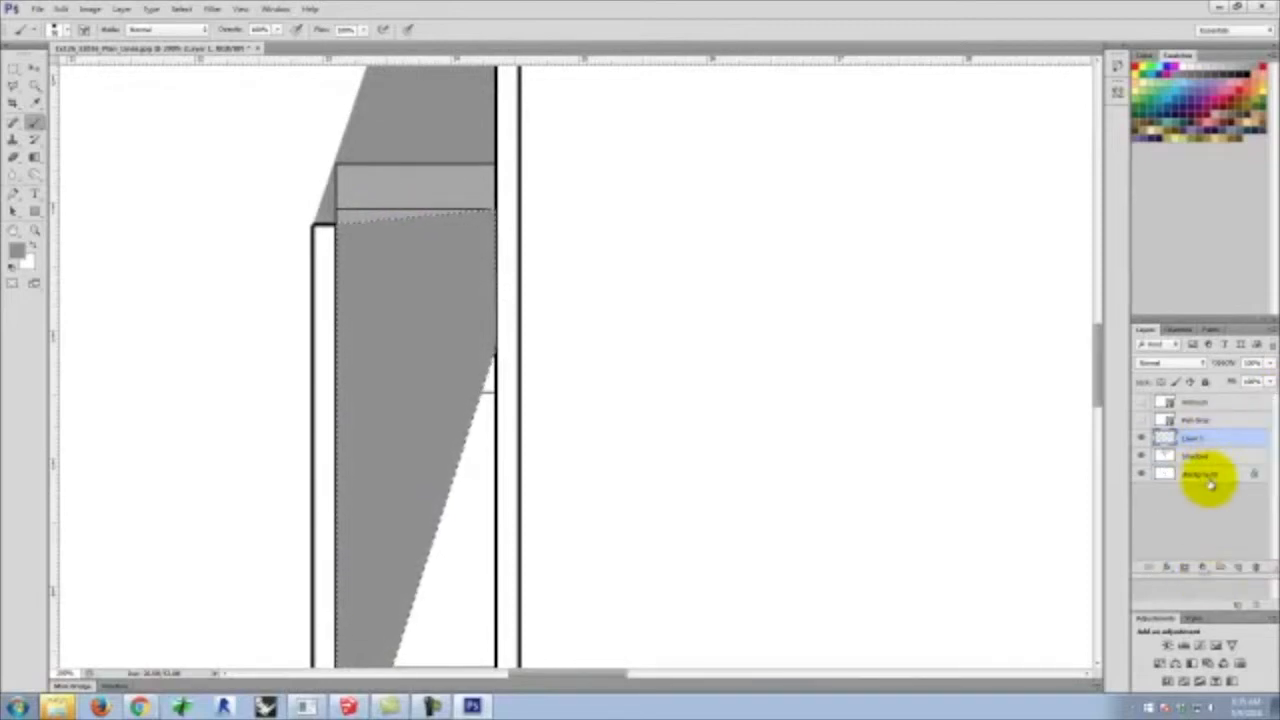
{"action": "key", "text": "ctrl+z"}
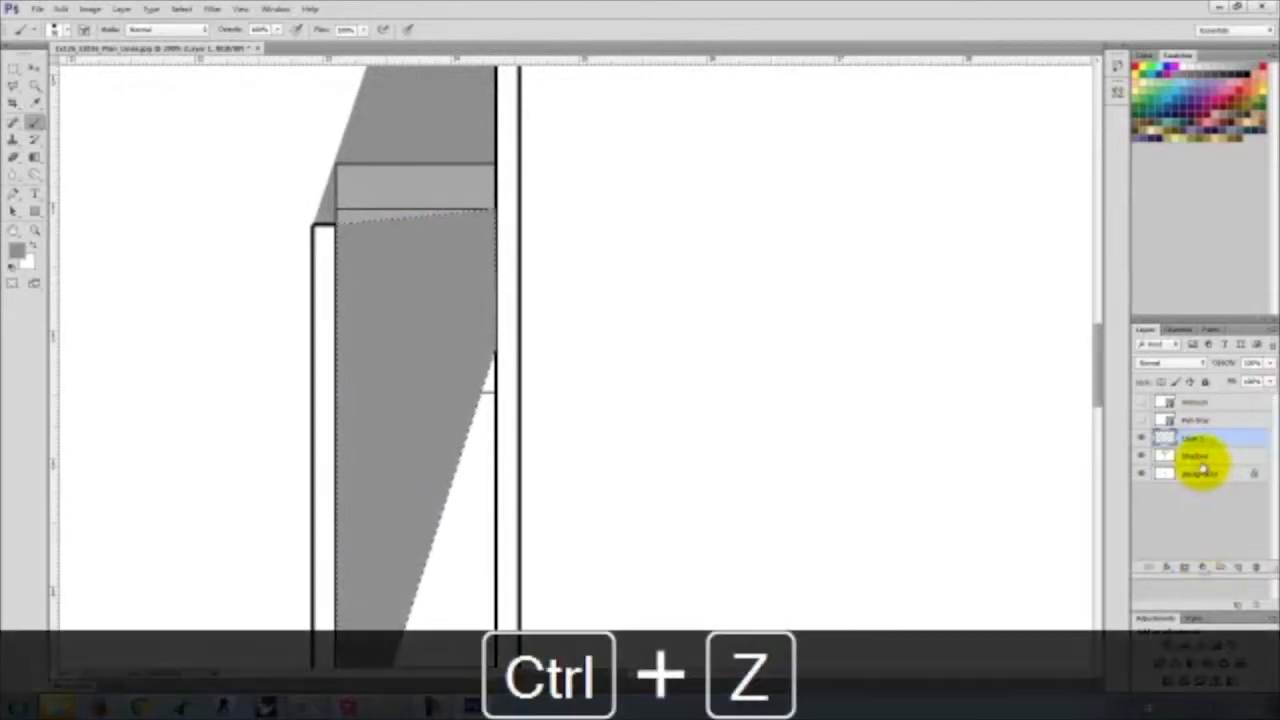
Undo the gray painting on Layer 1 and brush the staircase selection with the shadow gray on the Shadows layer instead
{"action": "key", "text": "ctrl+alt+z"}
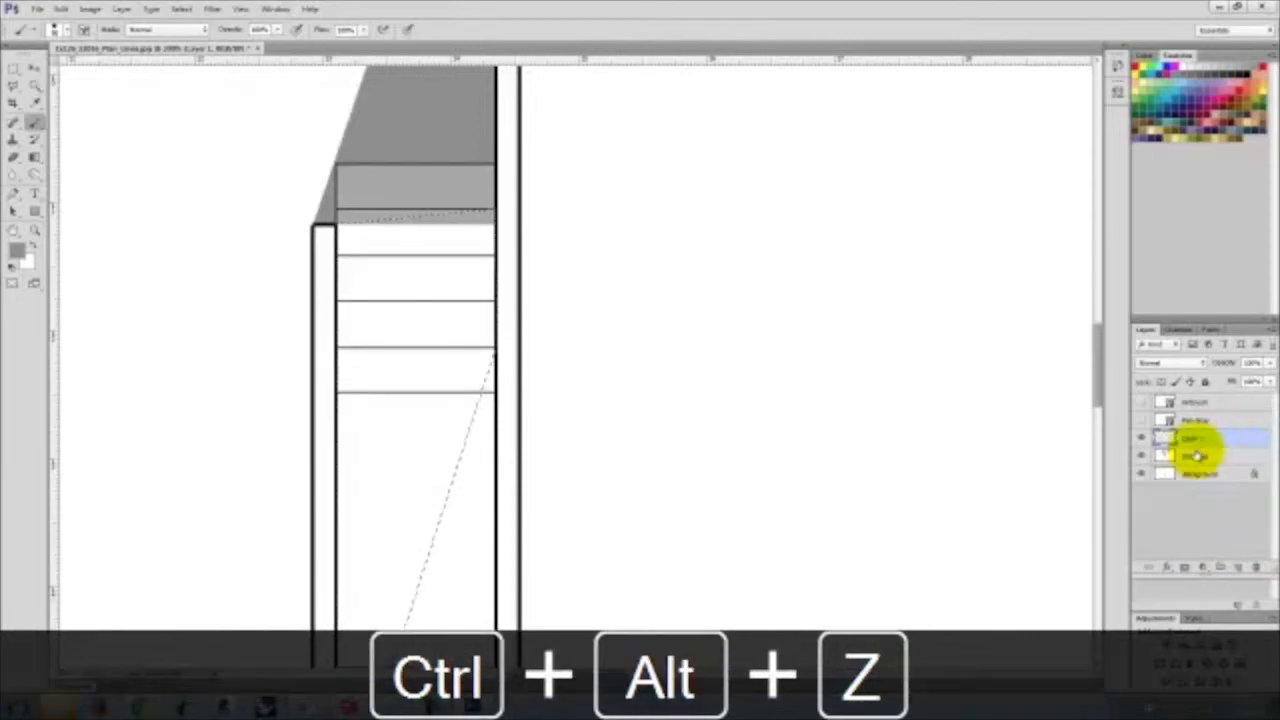
{"action": "left_click", "coordinate": [1214, 456]}
{"action": "mouse_move", "coordinate": [457, 251]}
{"action": "left_mouse_down"}
{"action": "mouse_move", "coordinate": [289, 274]}
{"action": "mouse_move", "coordinate": [277, 514]}
{"action": "mouse_move", "coordinate": [554, 369]}
{"action": "mouse_move", "coordinate": [397, 514]}
{"action": "left_mouse_up"}
{"action": "scroll", "coordinate": [485, 333], "scroll_direction": "down", "scroll_amount": 2}
{"action": "scroll", "coordinate": [485, 333], "scroll_direction": "down", "scroll_amount": 2}
{"action": "mouse_move", "coordinate": [434, 369]}
{"action": "left_mouse_down"}
{"action": "mouse_move", "coordinate": [348, 548]}
{"action": "mouse_move", "coordinate": [292, 604]}
{"action": "left_mouse_up"}
{"action": "scroll", "coordinate": [389, 386], "scroll_direction": "down", "scroll_amount": 2}
{"action": "scroll", "coordinate": [503, 340], "scroll_direction": "up", "scroll_amount": 6}
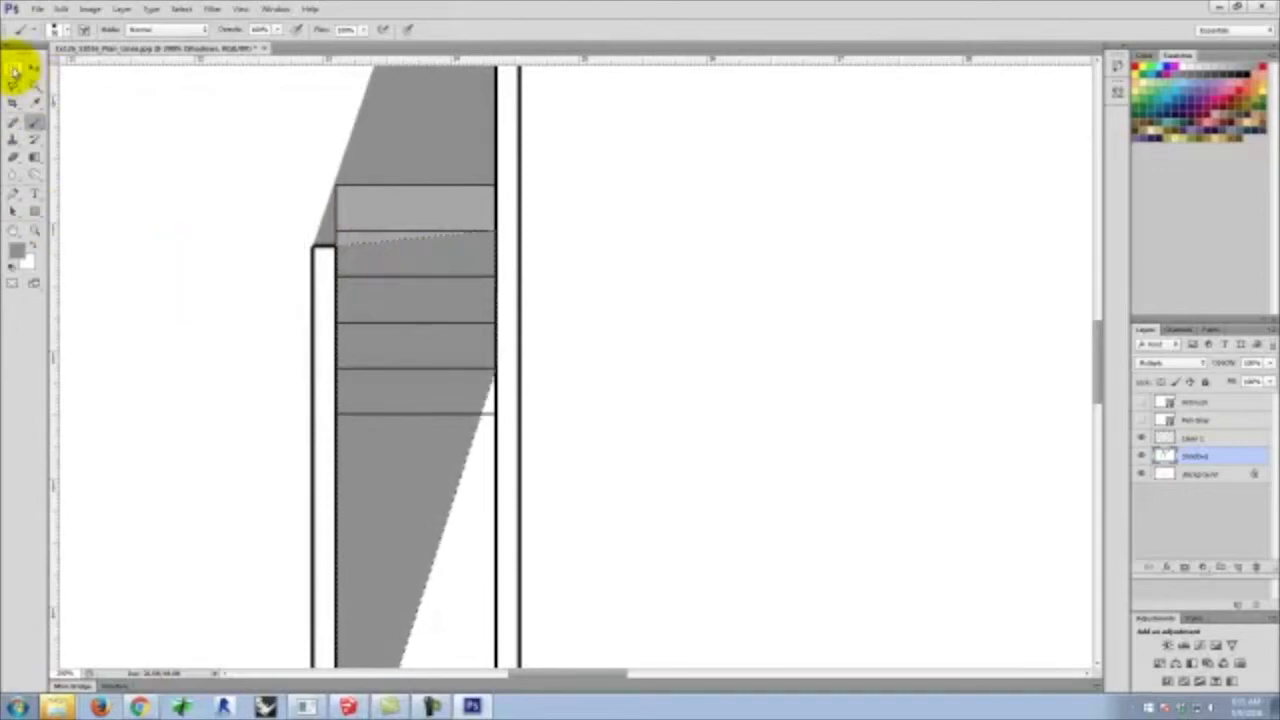
Select the lighter top stair treads with a rectangular marquee and add the strip below, between the stair wall and building wall
{"action": "left_click", "coordinate": [14, 70]}
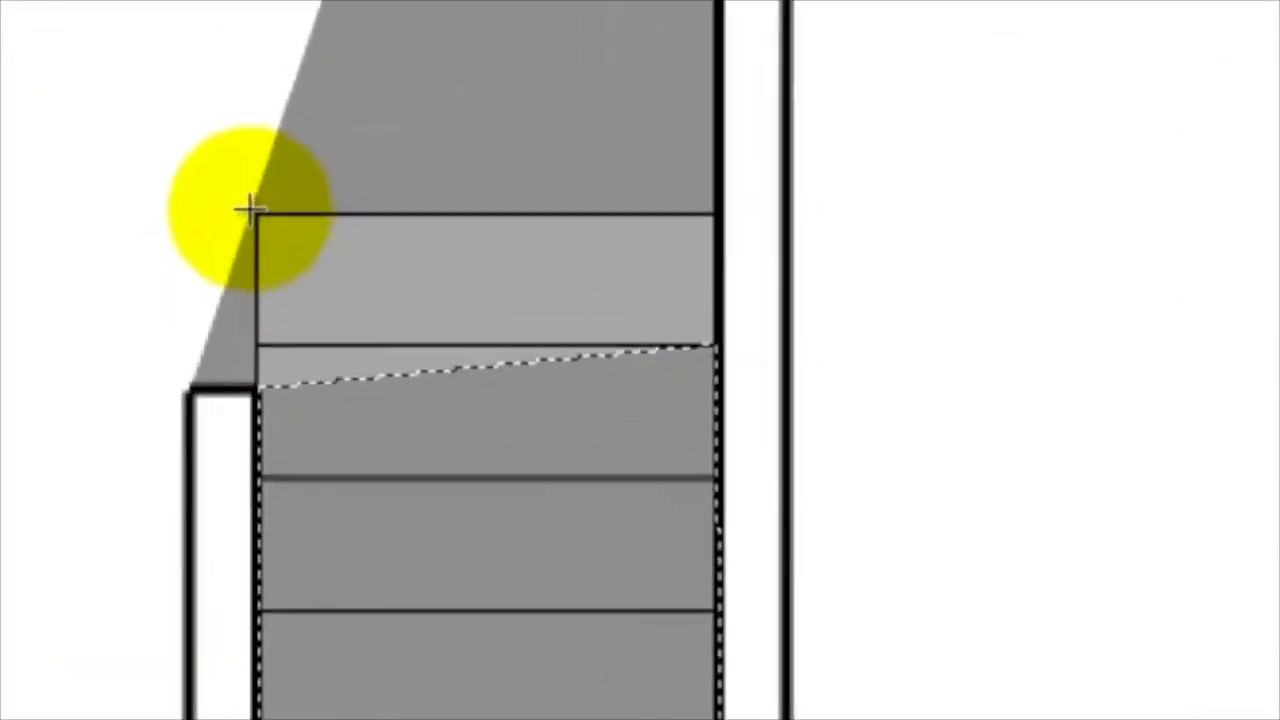
{"action": "left_click_drag", "start_coordinate": [333, 184], "coordinate": [497, 286]}
{"action": "left_click_drag", "start_coordinate": [734, 522], "coordinate": [732, 392]}
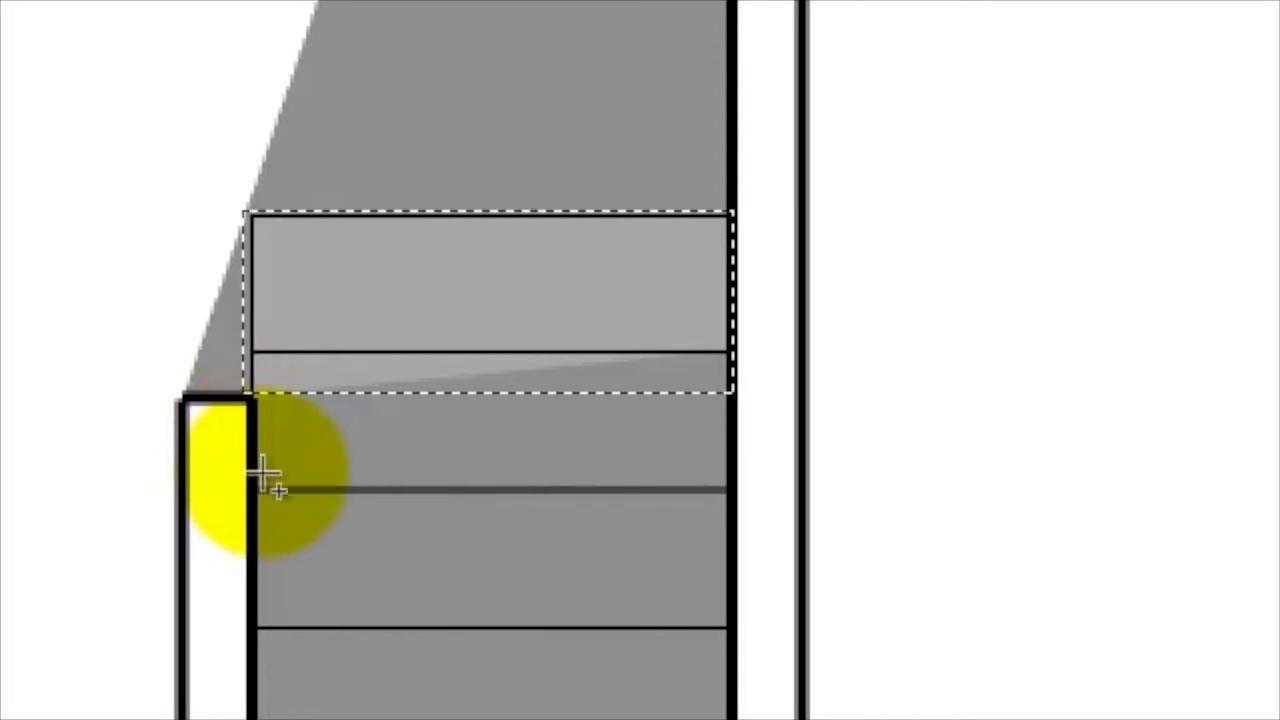
{"action": "left_click_drag", "start_coordinate": [253, 474], "coordinate": [728, 280]}
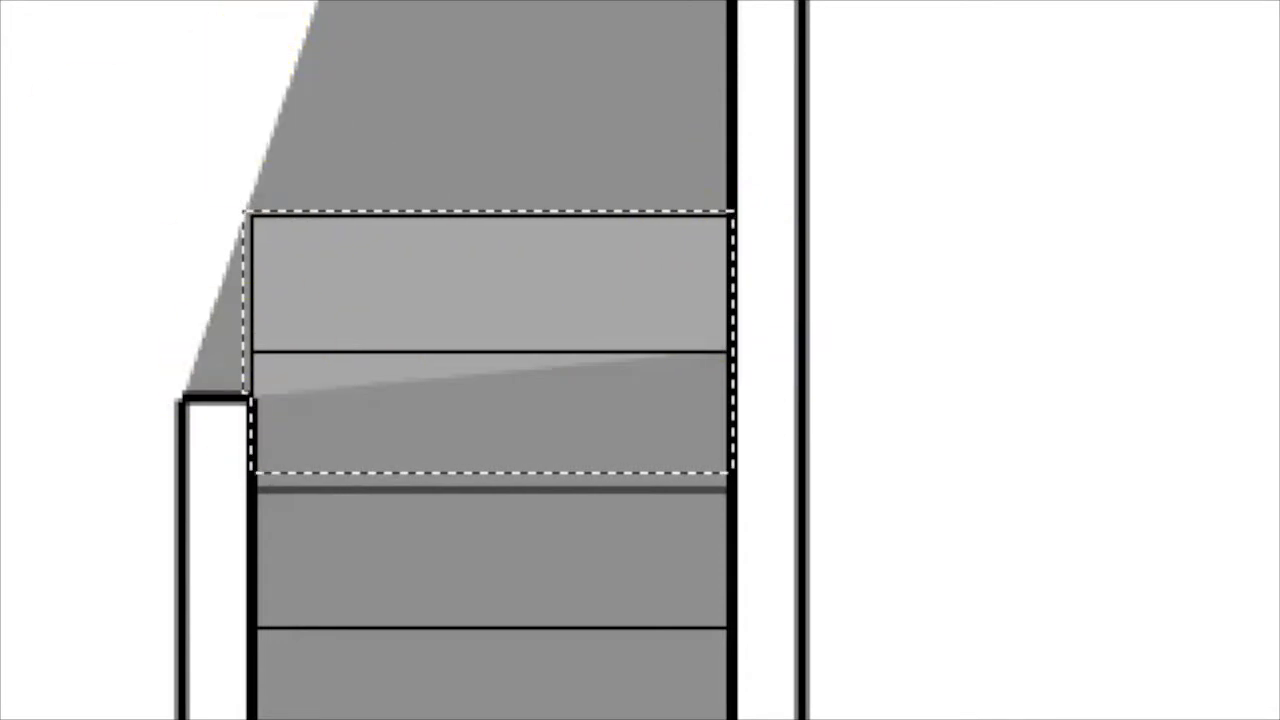
Sample the exterior shadow gray, brush over the lighter patch on the top treads, and deselect
{"action": "left_click", "coordinate": [440, 37], "text": "alt"}
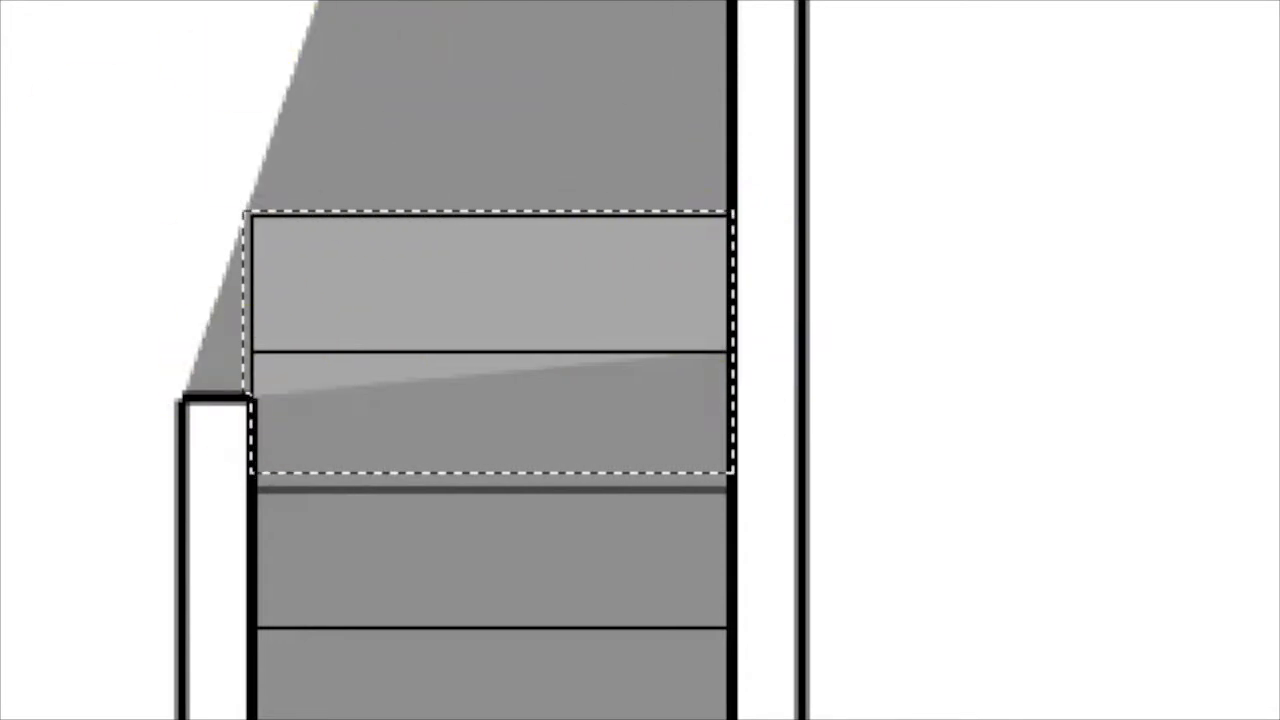
{"action": "mouse_move", "coordinate": [375, 190]}
{"action": "left_mouse_down"}
{"action": "mouse_move", "coordinate": [615, 208]}
{"action": "mouse_move", "coordinate": [716, 246]}
{"action": "mouse_move", "coordinate": [771, 391]}
{"action": "left_mouse_up"}
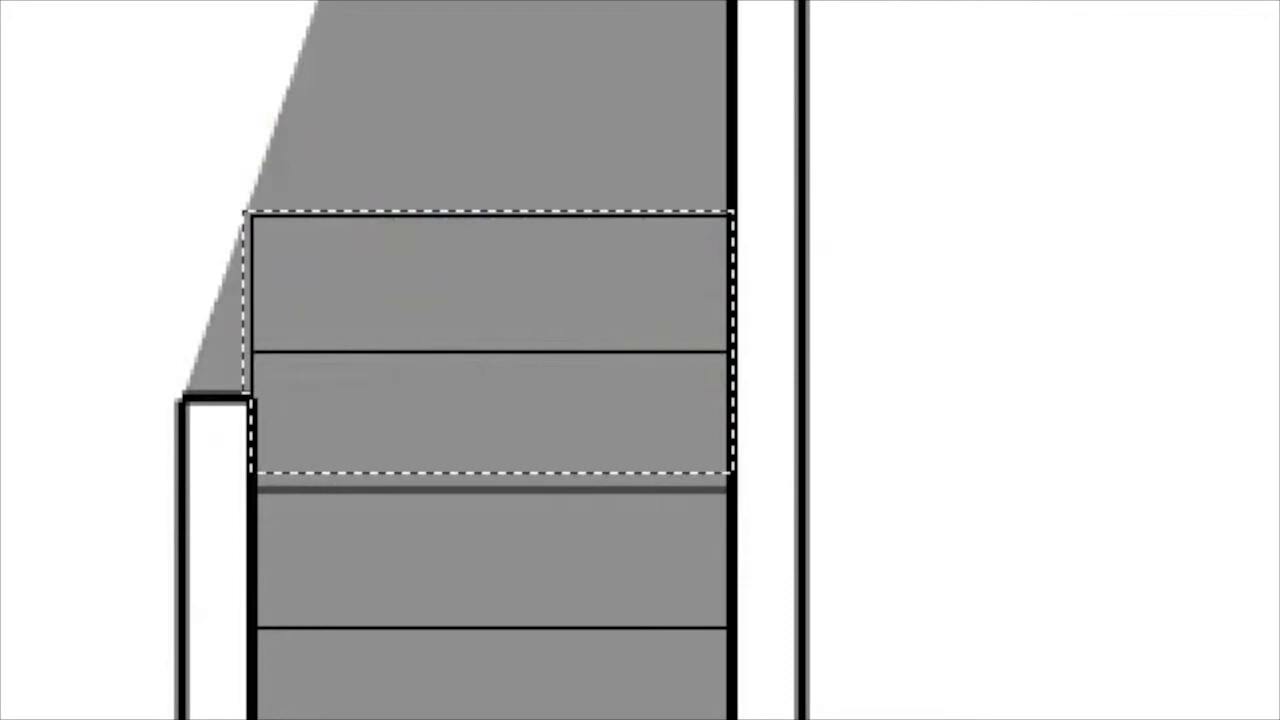
{"action": "key", "text": "ctrl+d"}
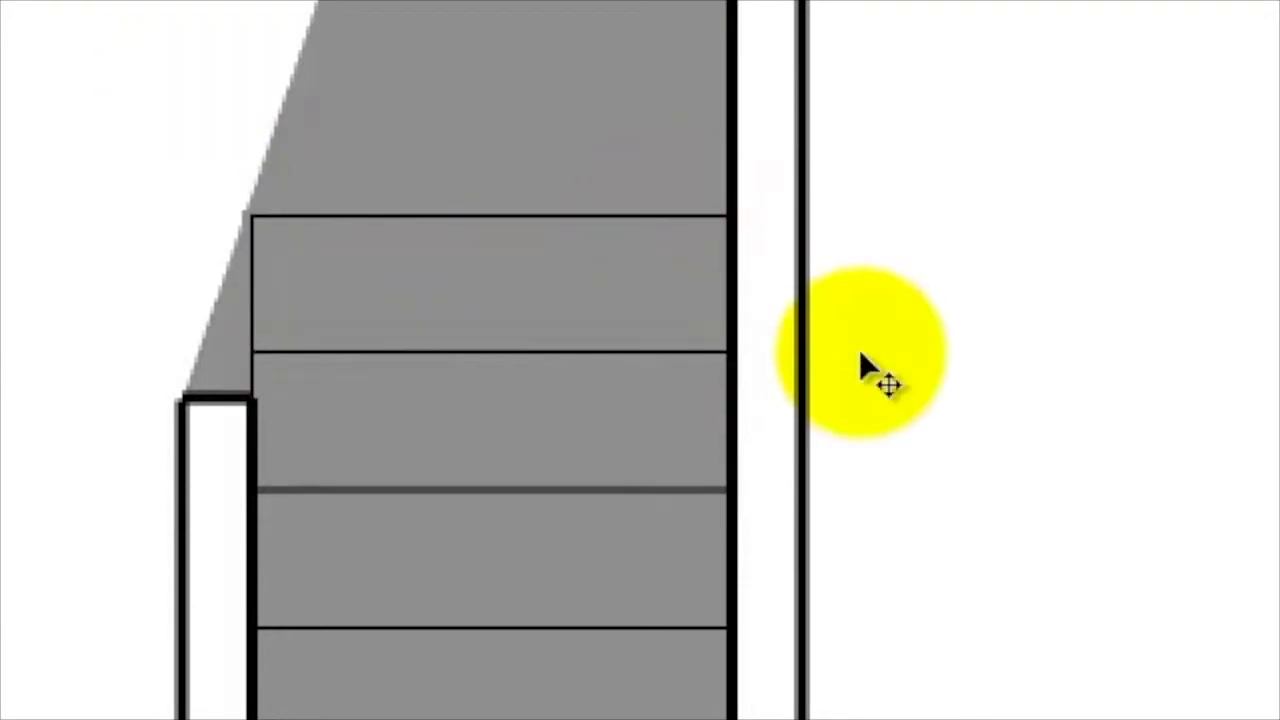
{"action": "key", "text": "ctrl+0"}
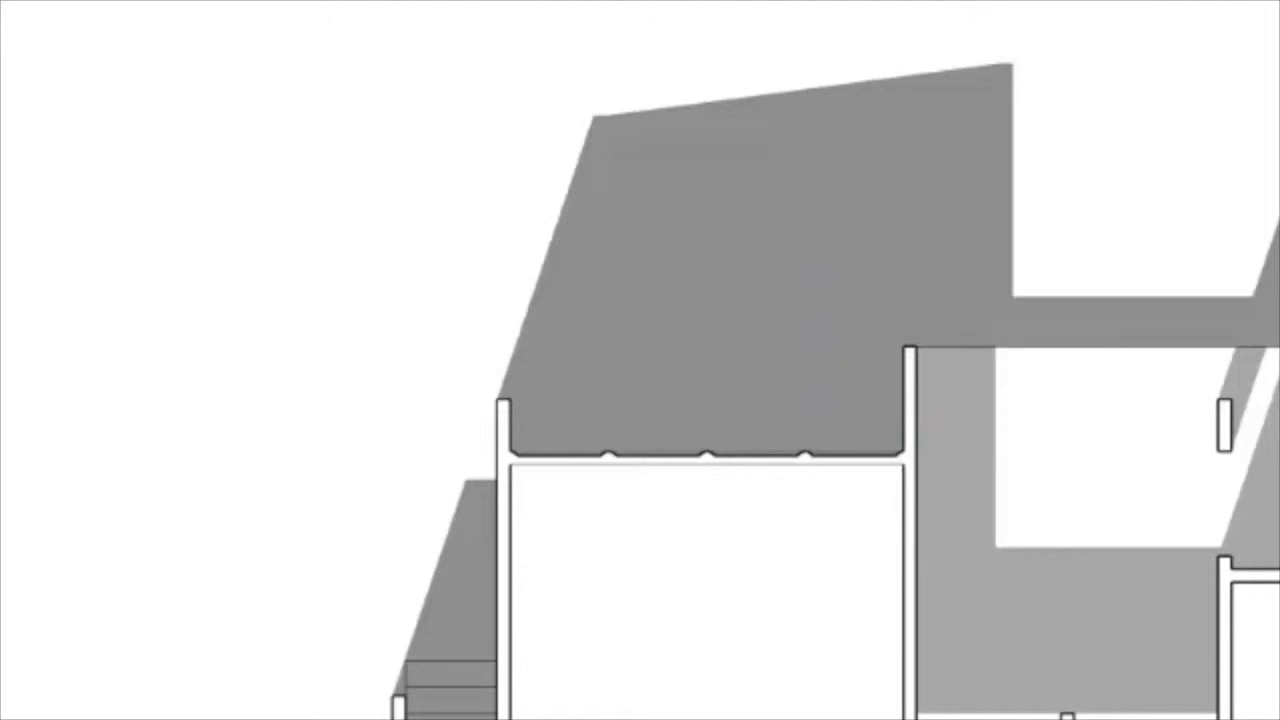
{"action": "left_click", "coordinate": [843, 278]}
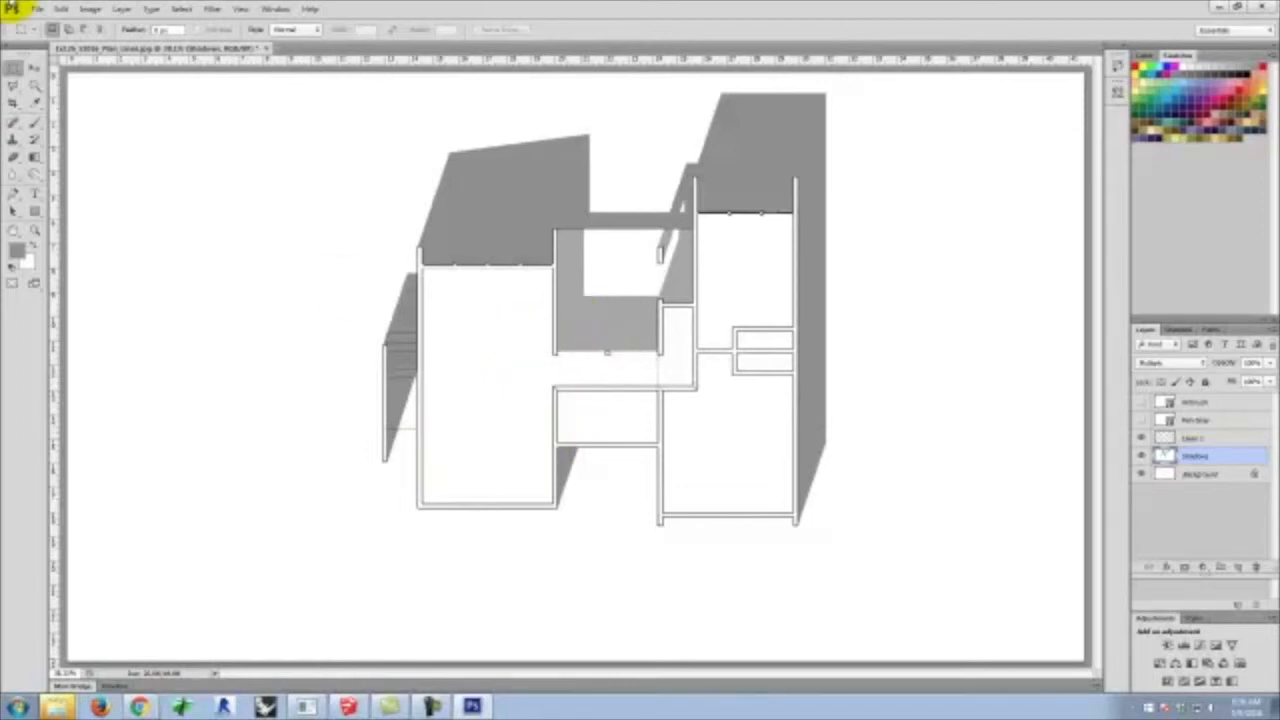
Open the dialog for placing an image, and switch to the Assembly 10.6 [SketchUp to Photoshop (Plans)] tutorial page in Chrome
{"action": "left_click", "coordinate": [36, 10]}
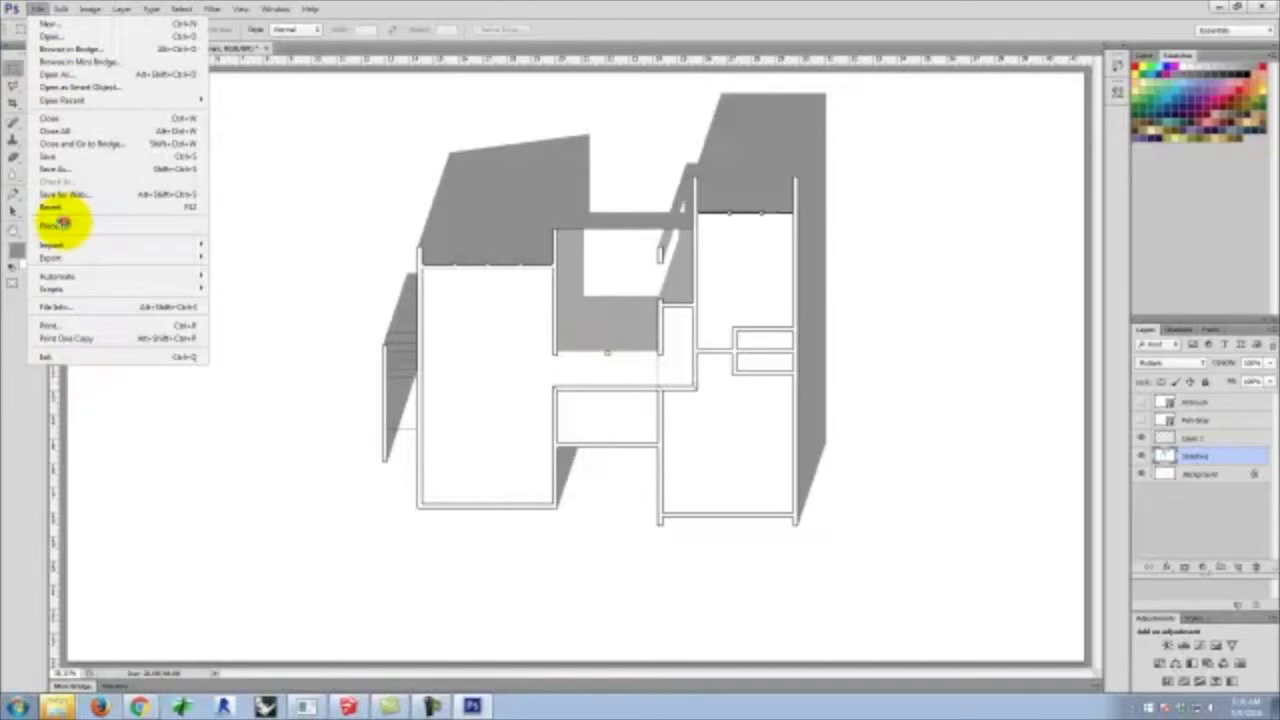
{"action": "left_click", "coordinate": [60, 225]}
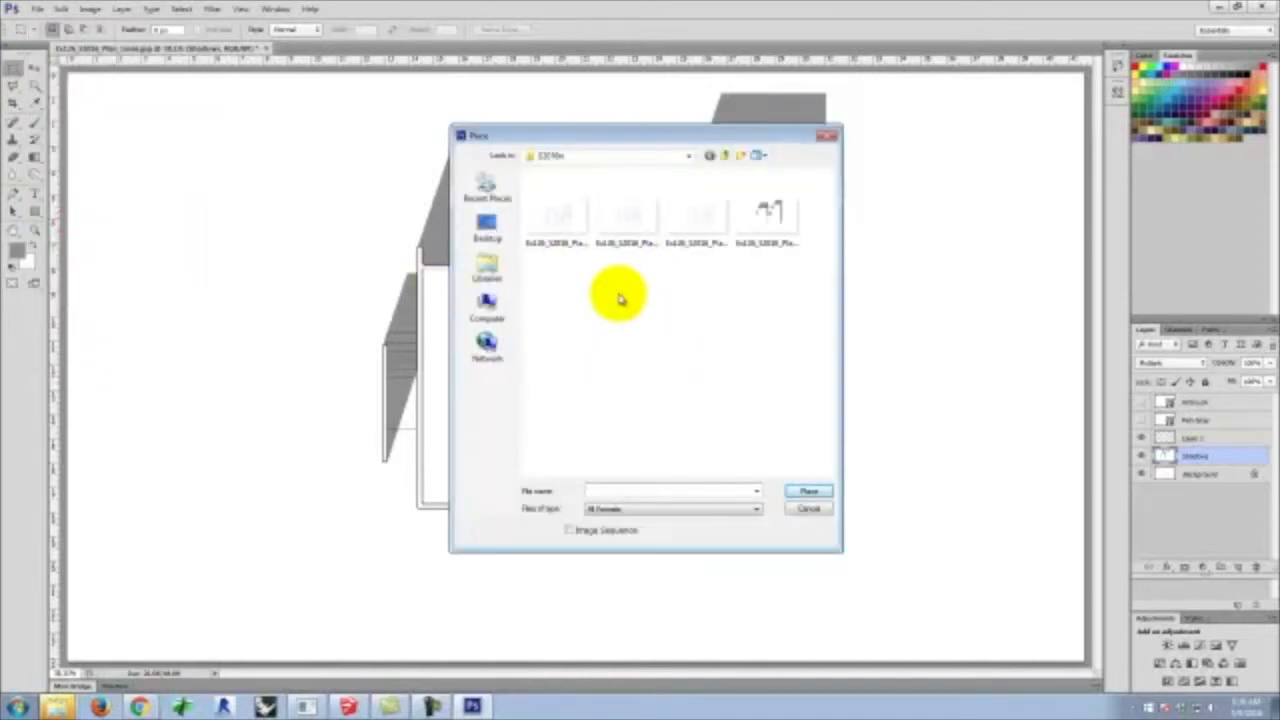
{"action": "left_click", "coordinate": [139, 706]}
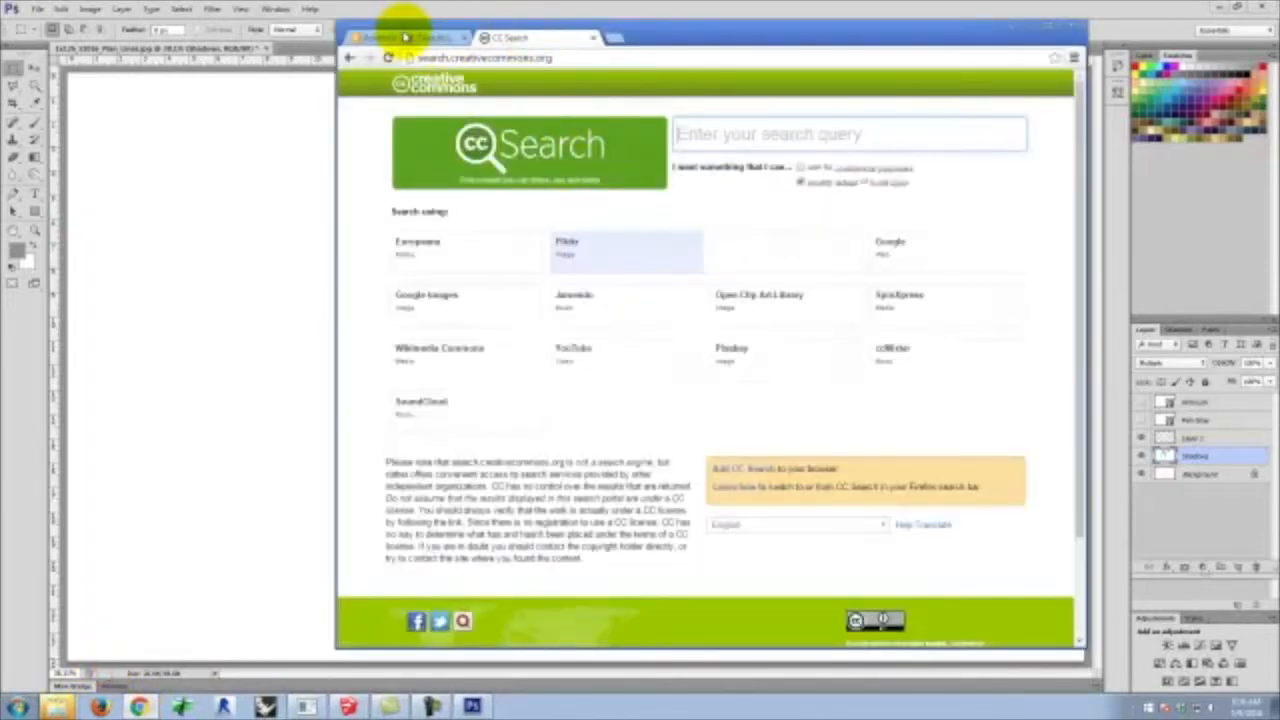
{"action": "left_click", "coordinate": [405, 37]}
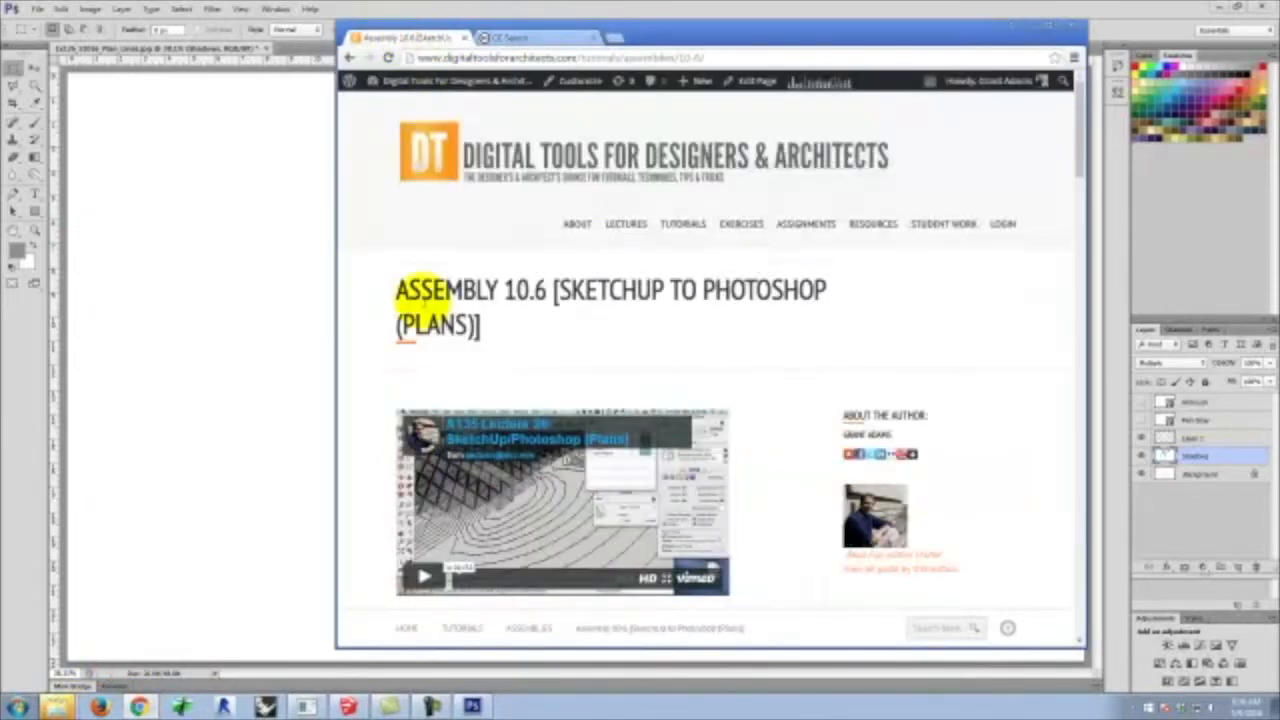
Look through the Assembly 10.6 tutorial, from the plan export instructions to the final site image, including the Assemblies tutorial list
{"action": "scroll", "coordinate": [590, 230], "scroll_direction": "down", "scroll_amount": 2}
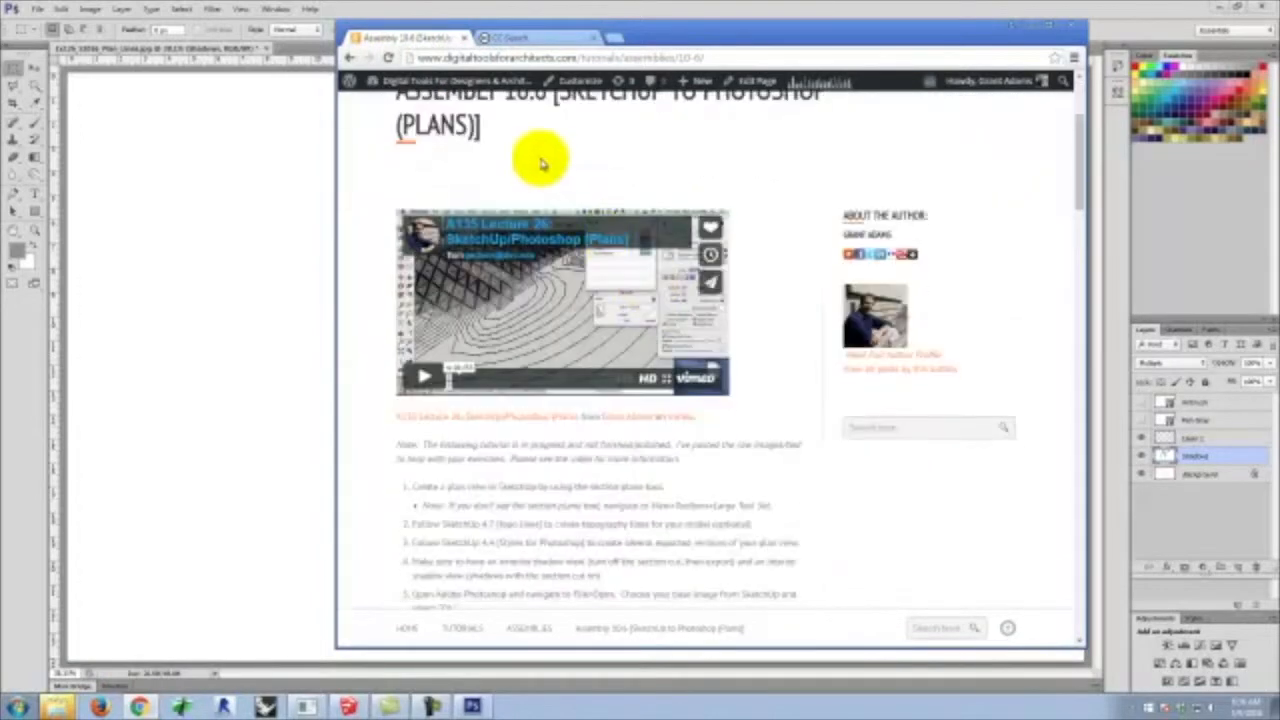
{"action": "scroll", "coordinate": [500, 170], "scroll_direction": "up", "scroll_amount": 1}
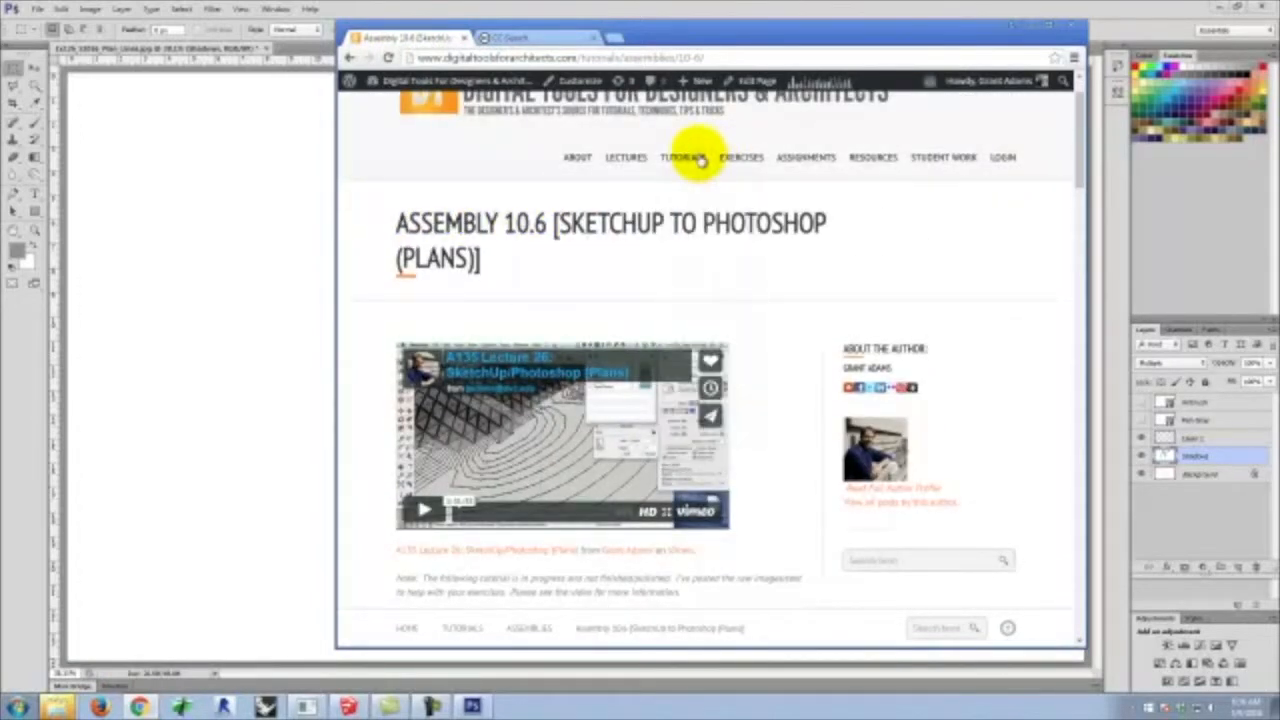
{"action": "mouse_move", "coordinate": [684, 157]}
{"action": "mouse_move", "coordinate": [703, 455]}
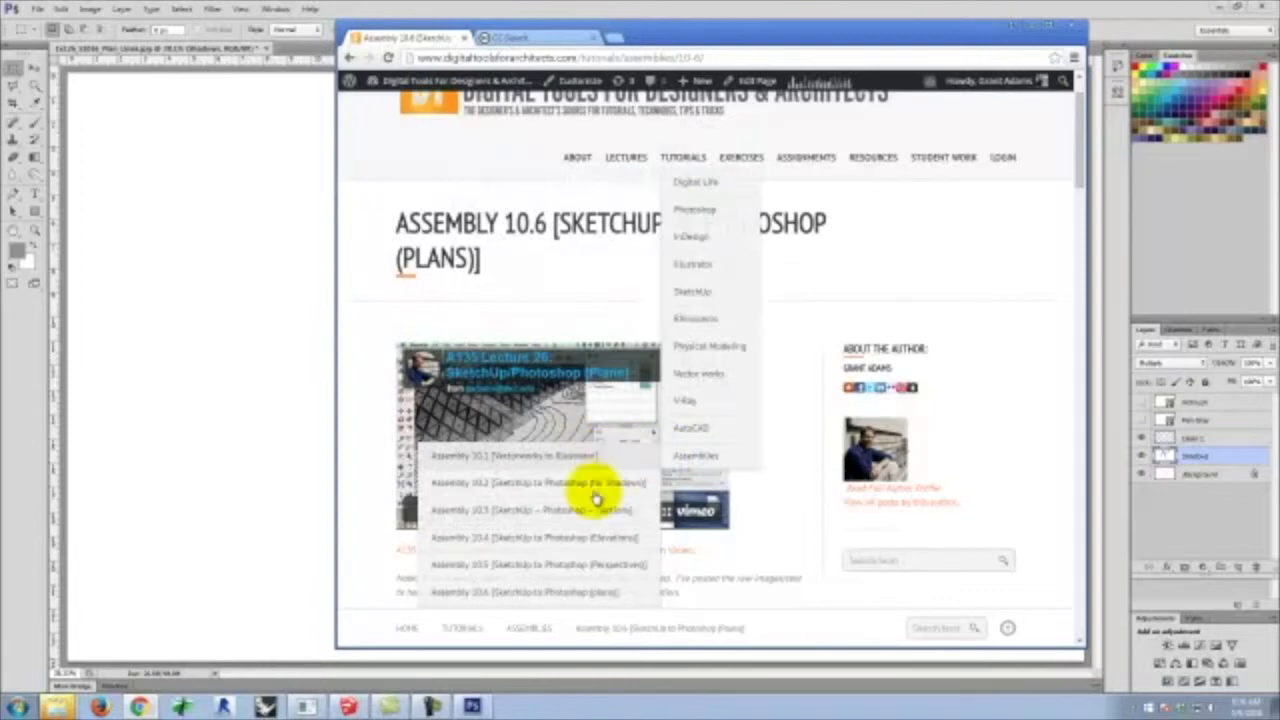
{"action": "scroll", "coordinate": [810, 405], "scroll_direction": "down", "scroll_amount": 10}
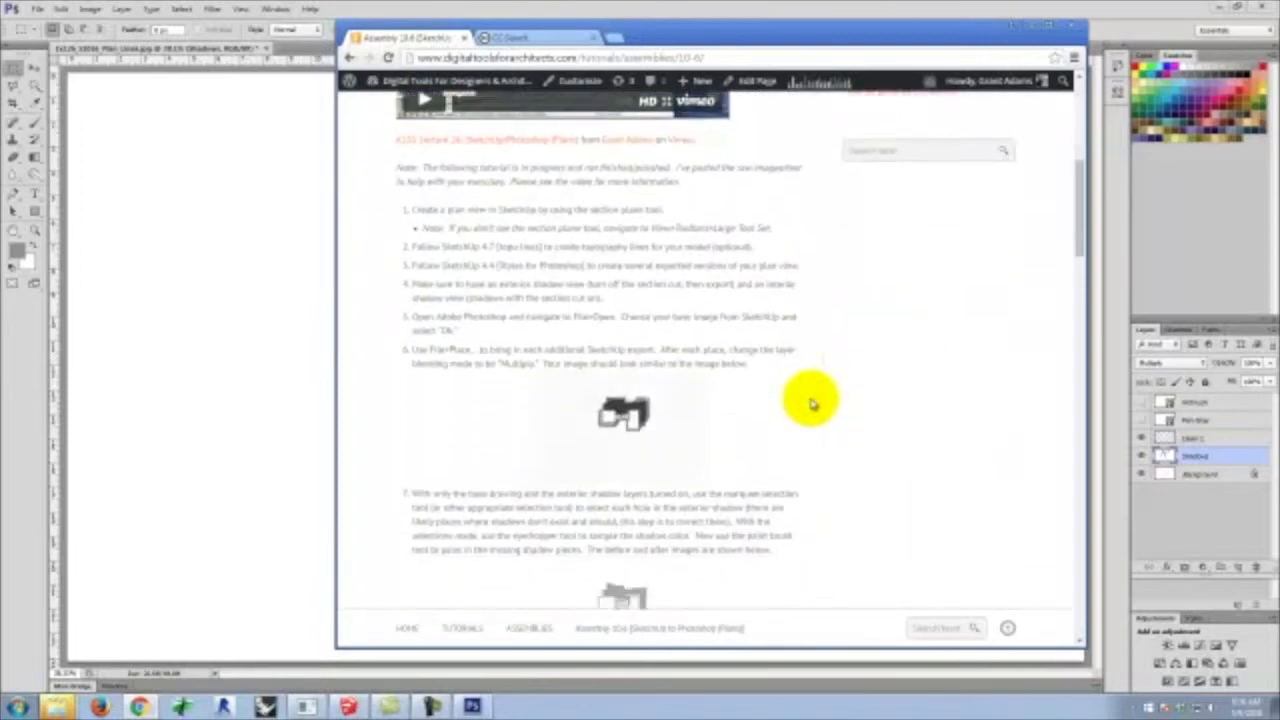
{"action": "scroll", "coordinate": [613, 365], "scroll_direction": "down", "scroll_amount": 5}
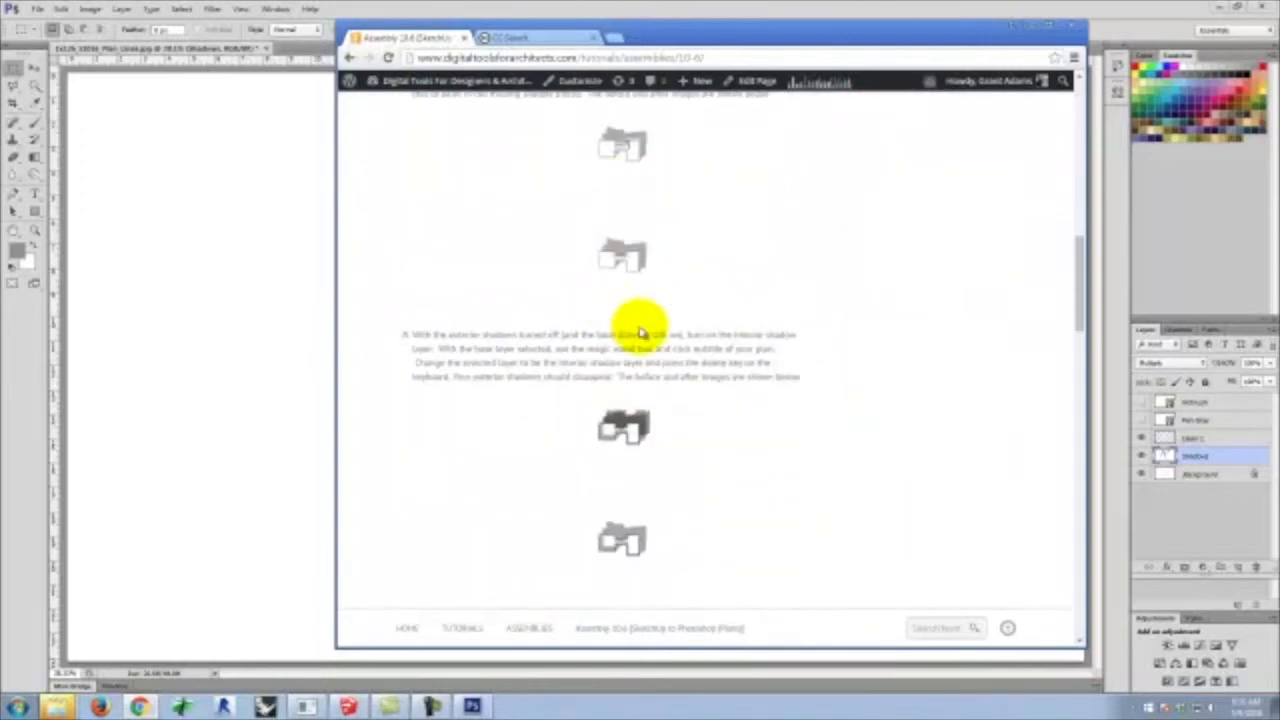
{"action": "scroll", "coordinate": [598, 313], "scroll_direction": "down", "scroll_amount": 5}
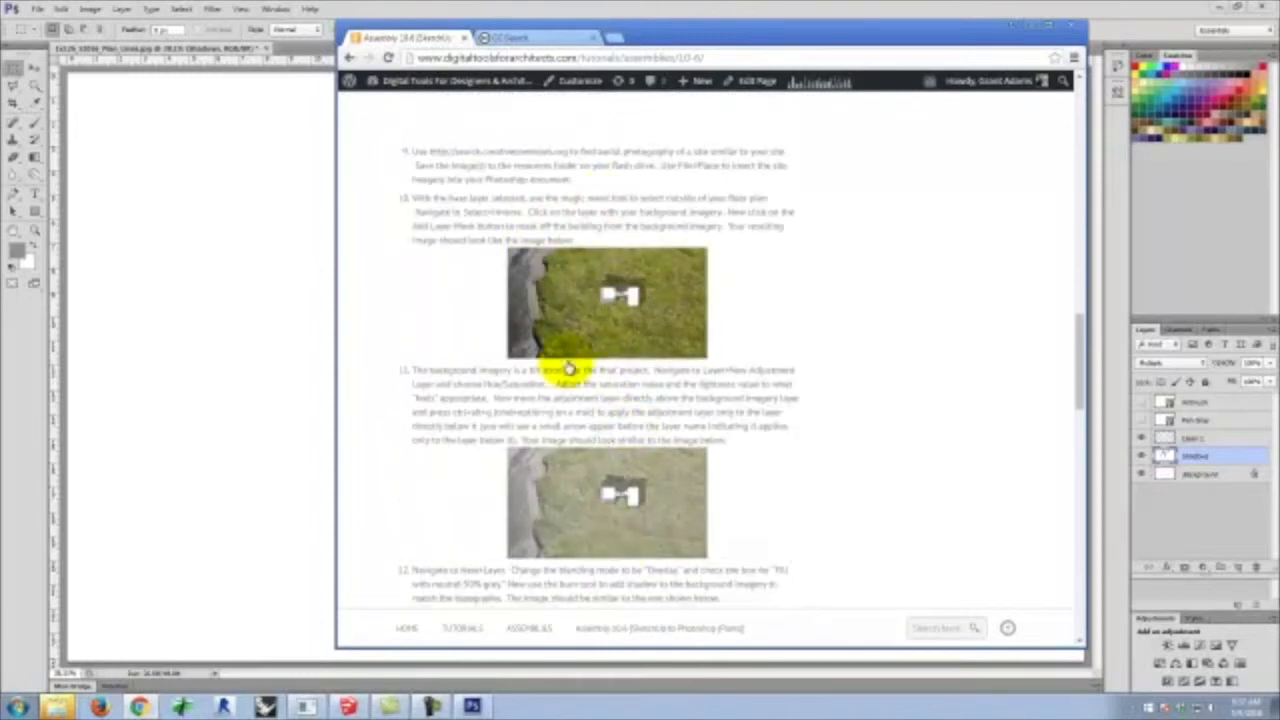
{"action": "scroll", "coordinate": [642, 272], "scroll_direction": "down", "scroll_amount": 10}
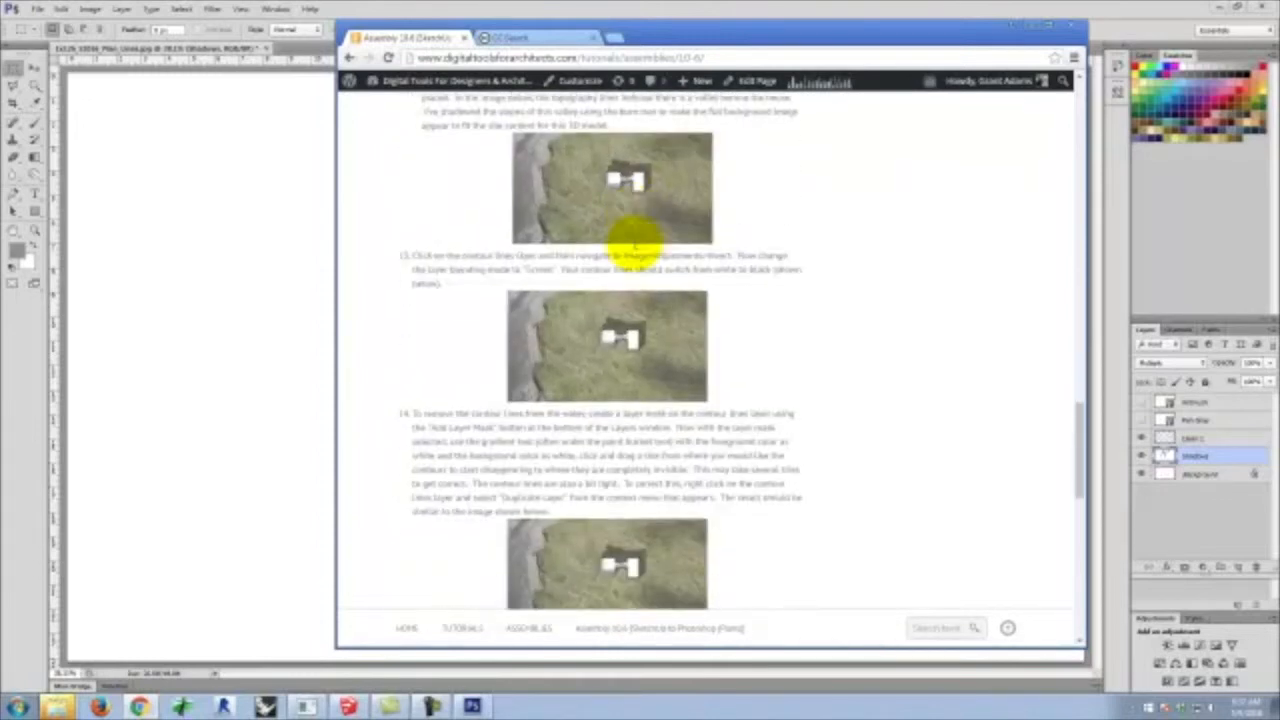
{"action": "scroll", "coordinate": [634, 266], "scroll_direction": "down", "scroll_amount": 5}
{"action": "scroll", "coordinate": [651, 280], "scroll_direction": "up", "scroll_amount": 10}
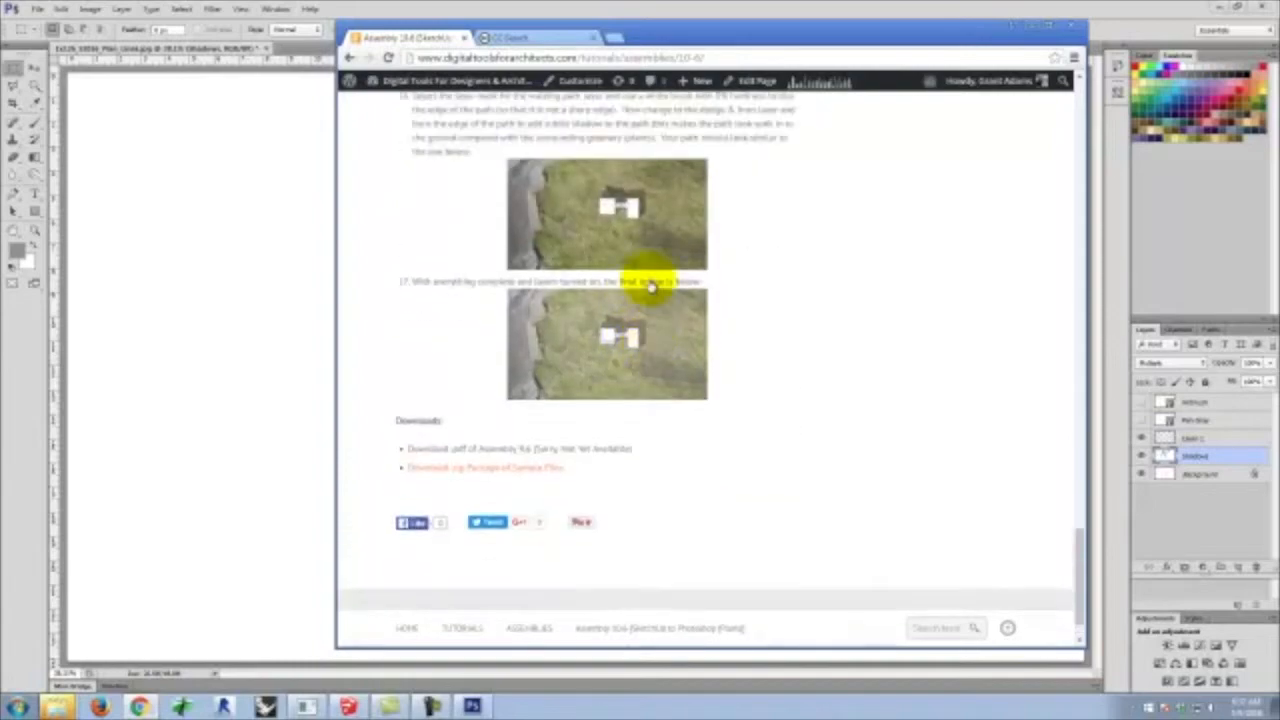
{"action": "scroll", "coordinate": [650, 280], "scroll_direction": "up", "scroll_amount": 10}
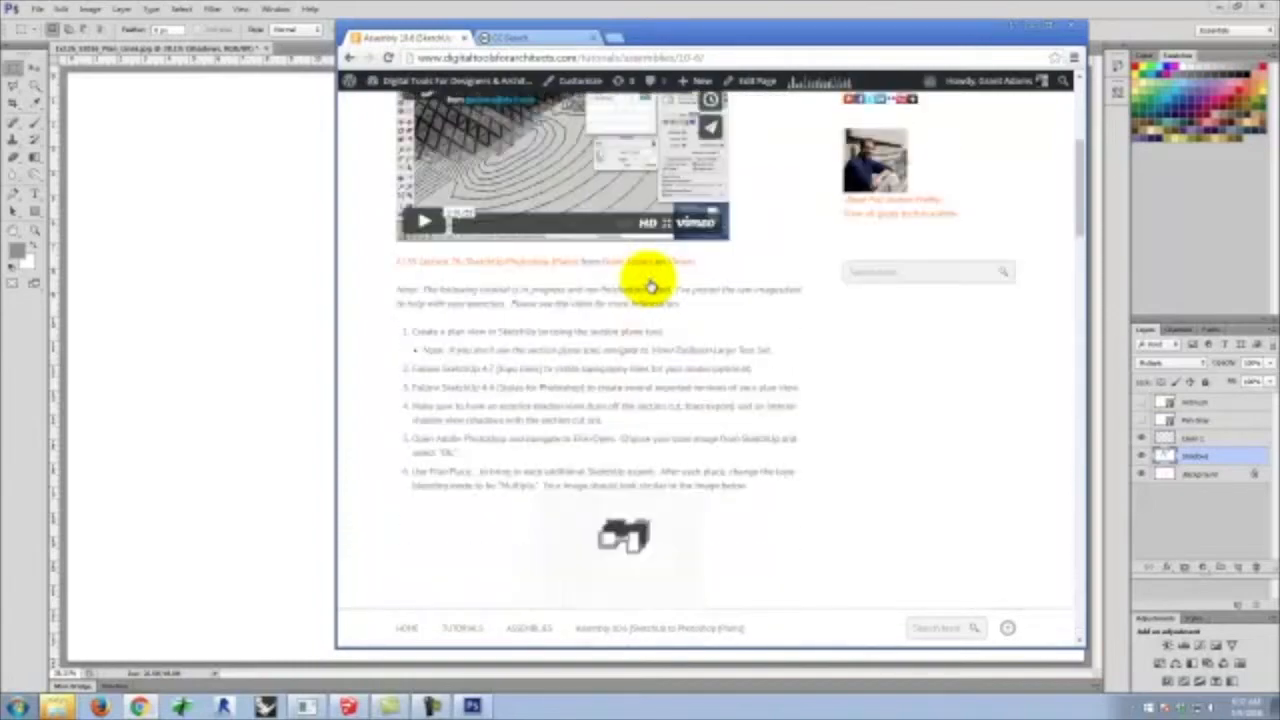
Go to the Creative Commons search page and search Flickr for "drone photo meadow"
{"action": "left_click", "coordinate": [1034, 29]}
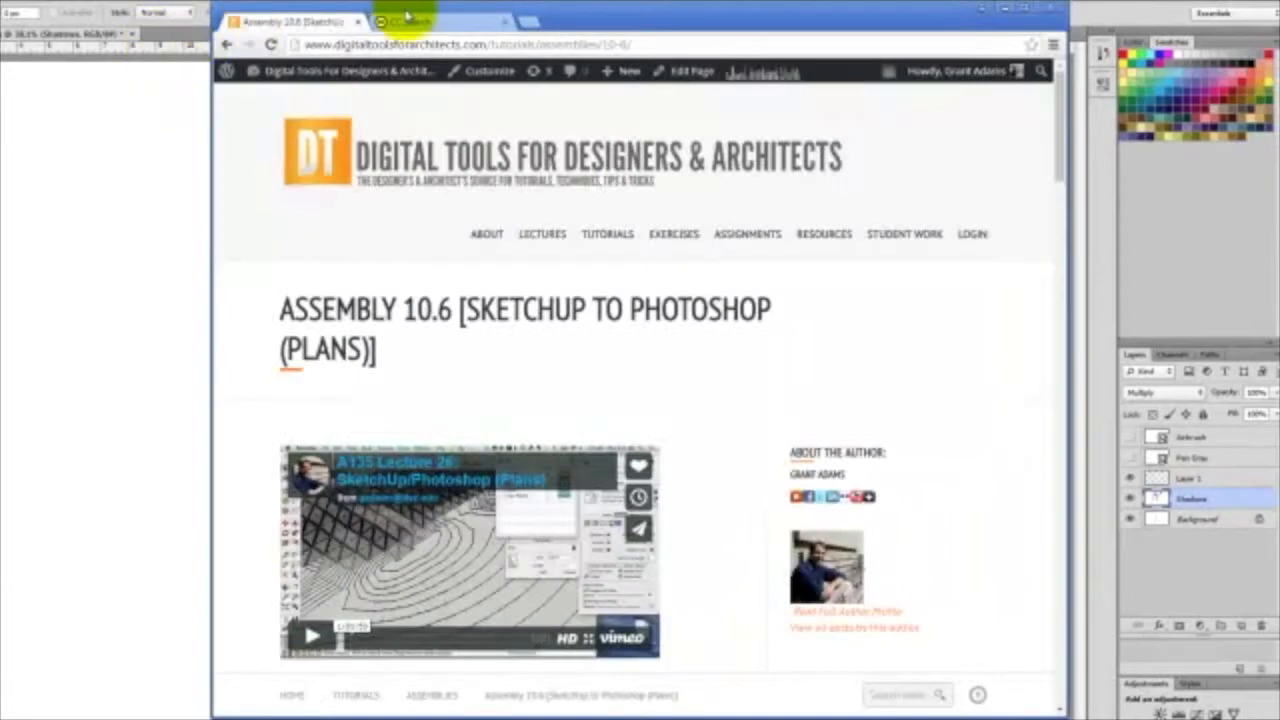
{"action": "left_click", "coordinate": [425, 21]}
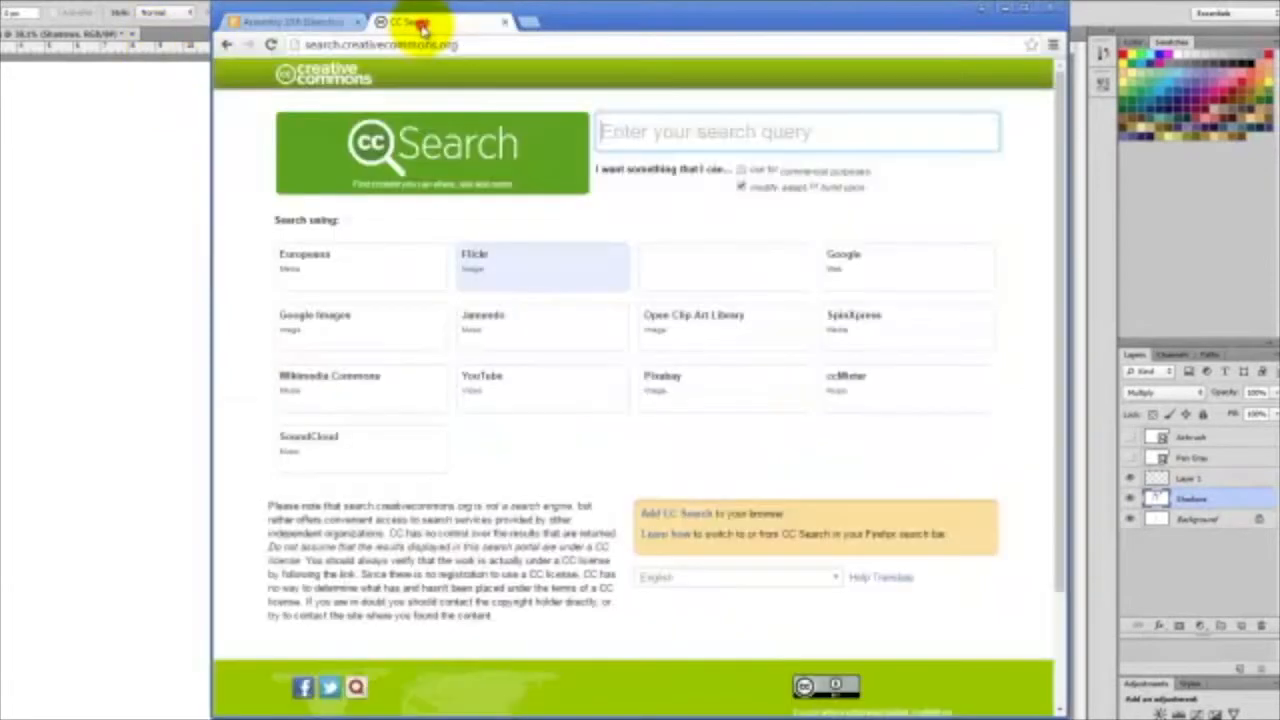
{"action": "left_click", "coordinate": [635, 130]}
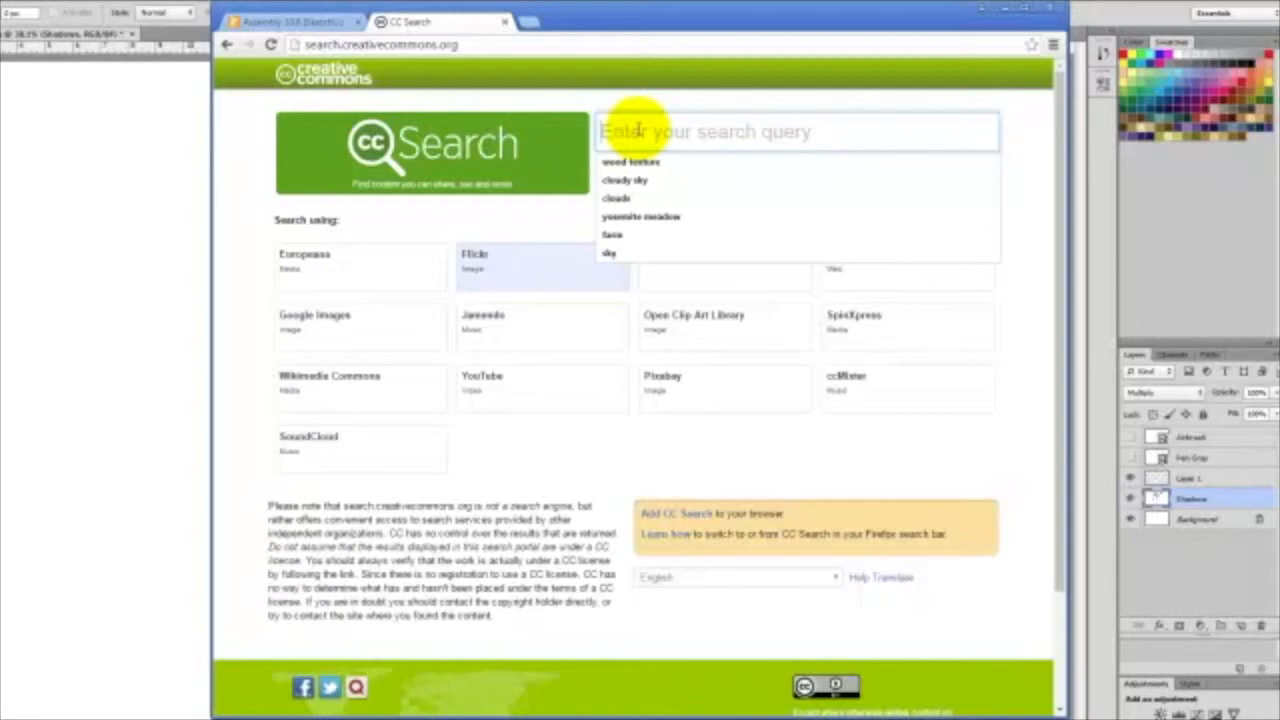
{"action": "type", "text": "d"}
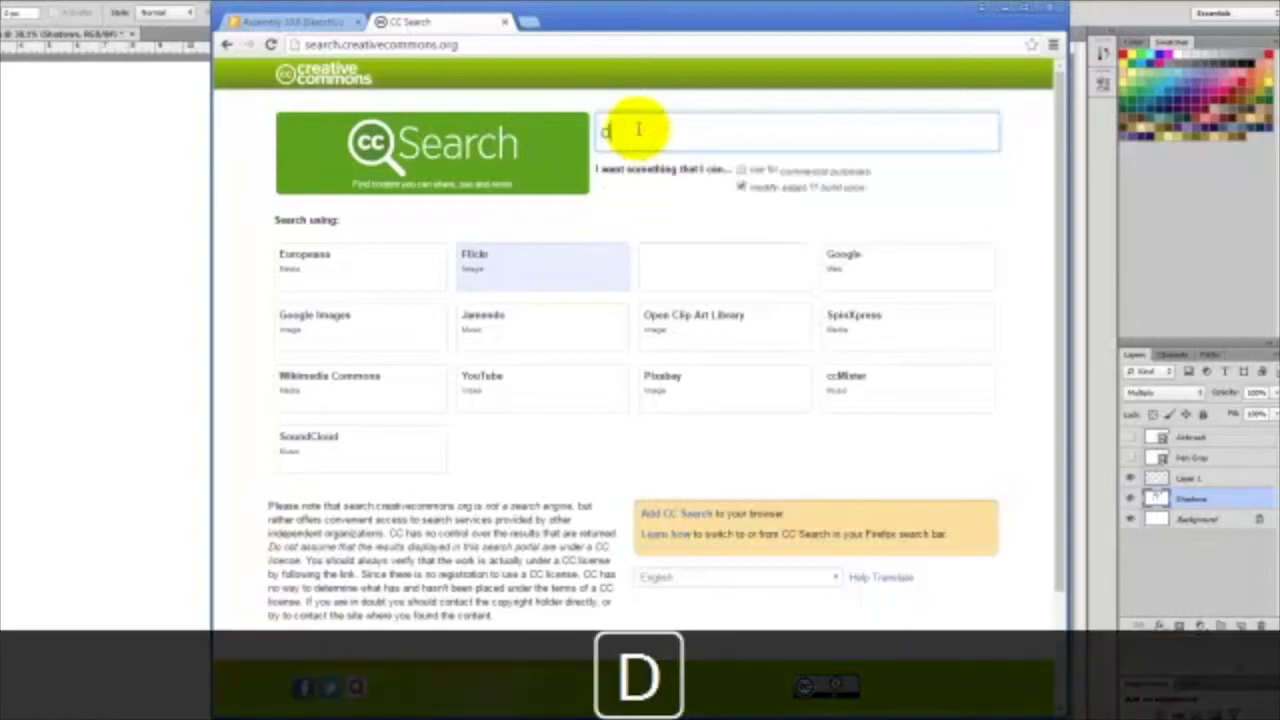
{"action": "type", "text": "roide"}
{"action": "key", "text": "BackSpace"}
{"action": "key", "text": "BackSpace"}
{"action": "key", "text": "BackSpace"}
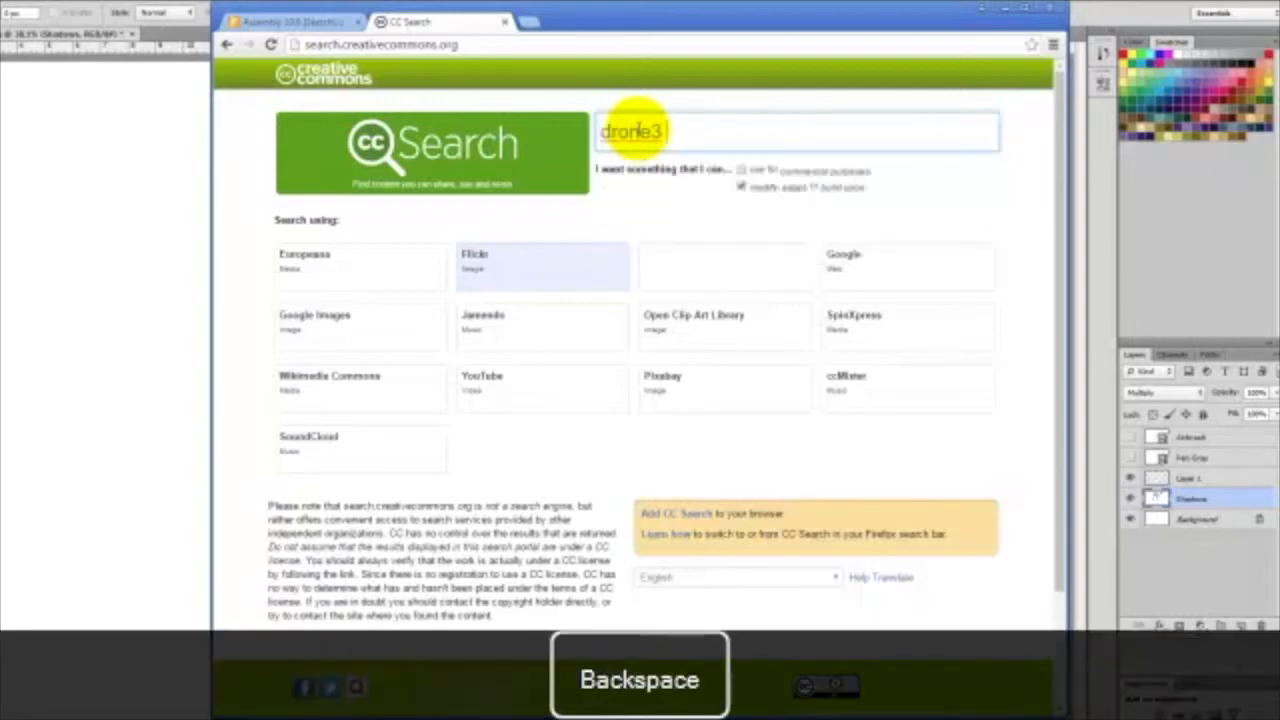
{"action": "type", "text": "e photo "}
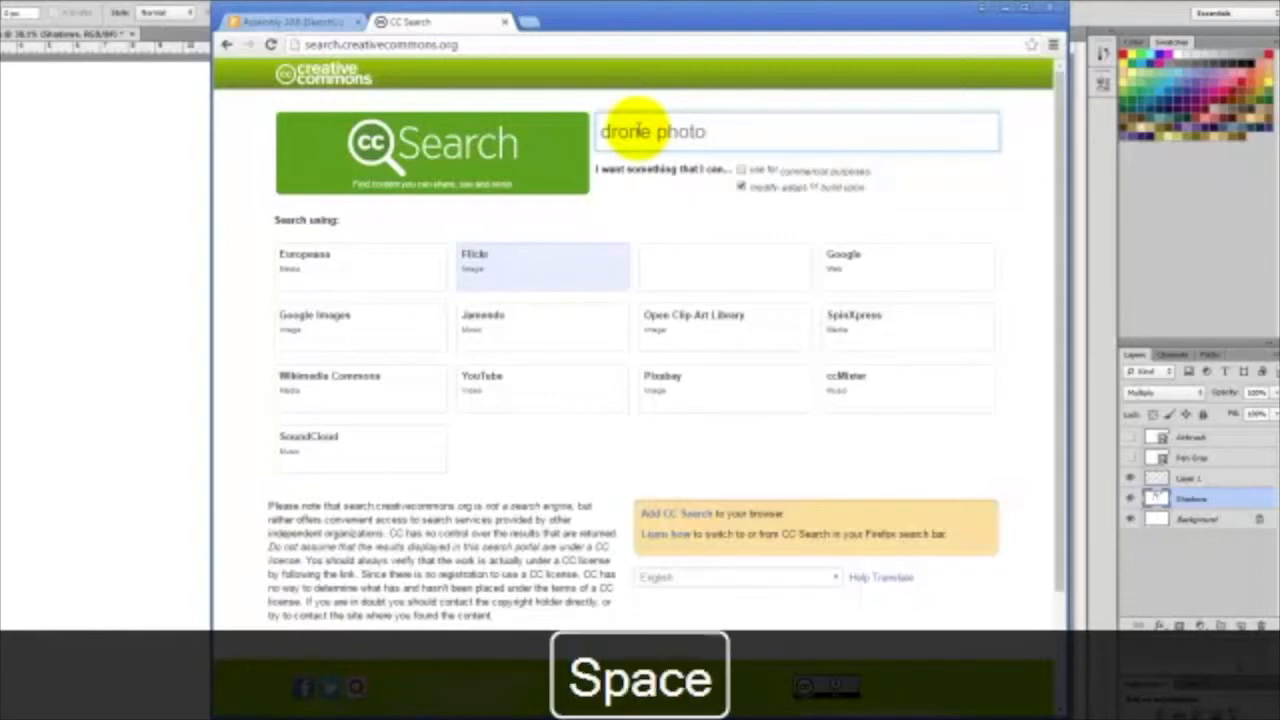
{"action": "type", "text": "meadow"}
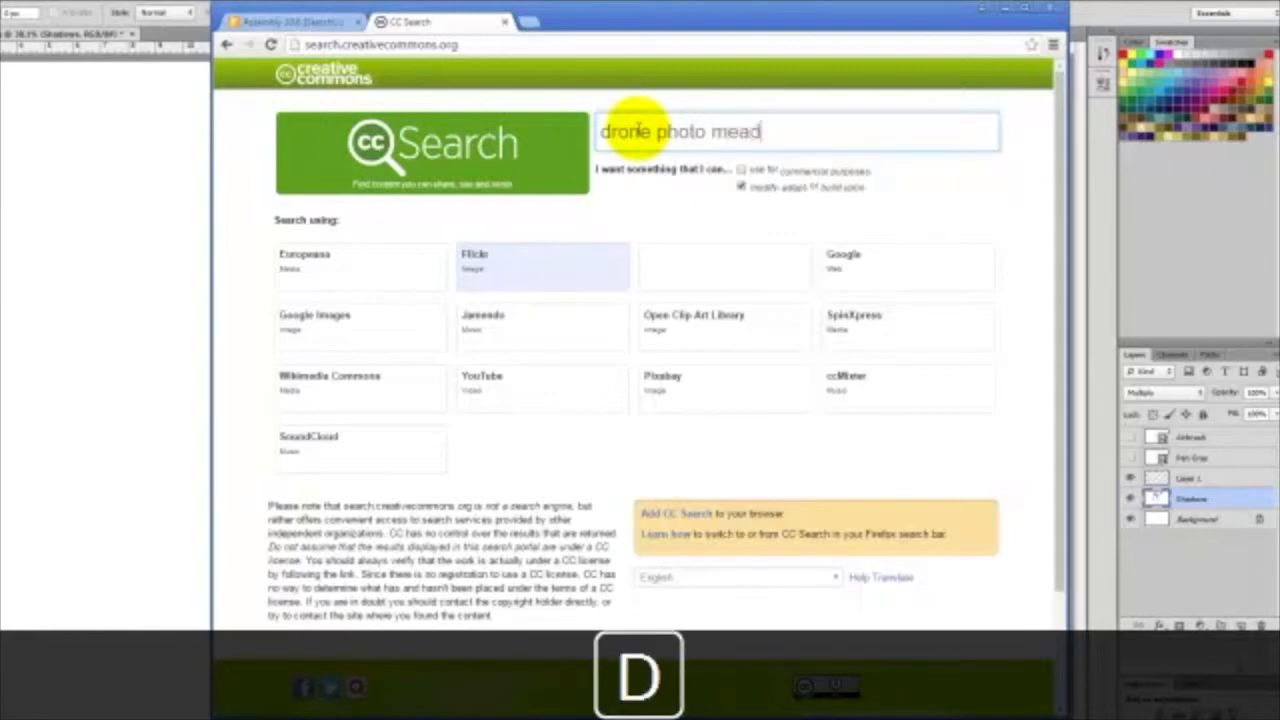
{"action": "key", "text": "Return"}
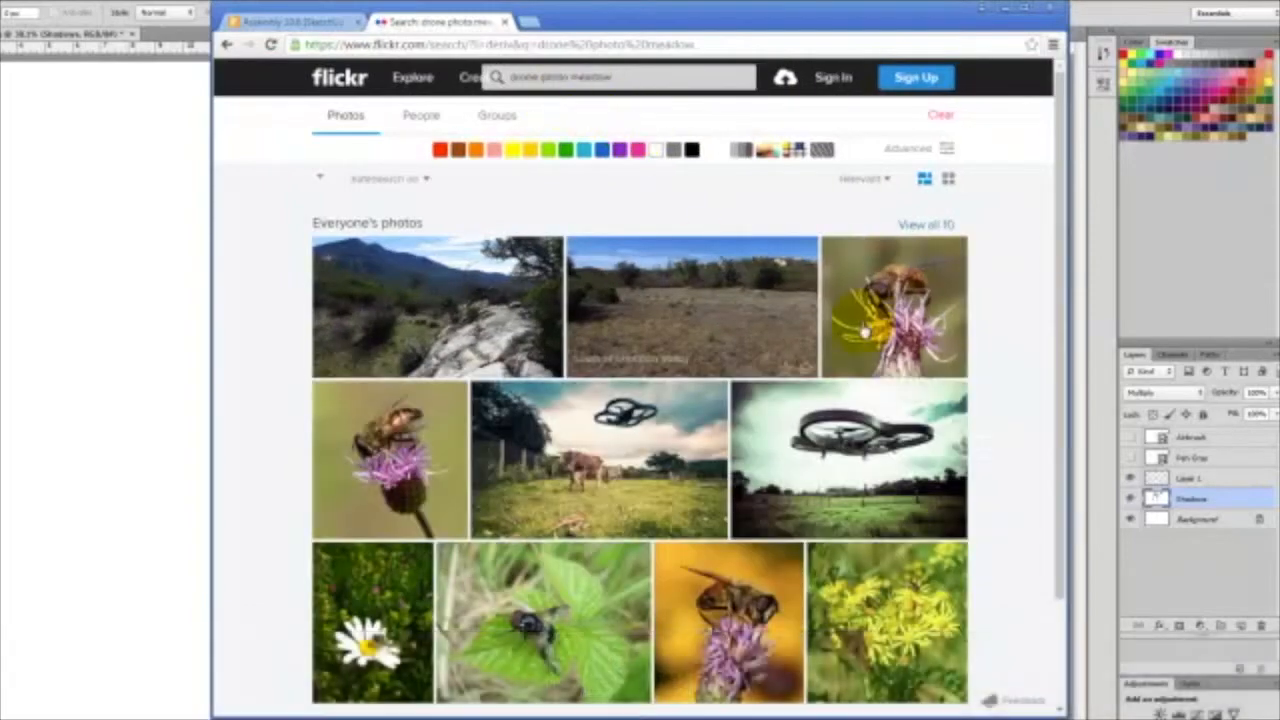
Look over the meadow photo results and change the Flickr search to "KAP meadow"
{"action": "scroll", "coordinate": [875, 338], "scroll_direction": "down", "scroll_amount": 3}
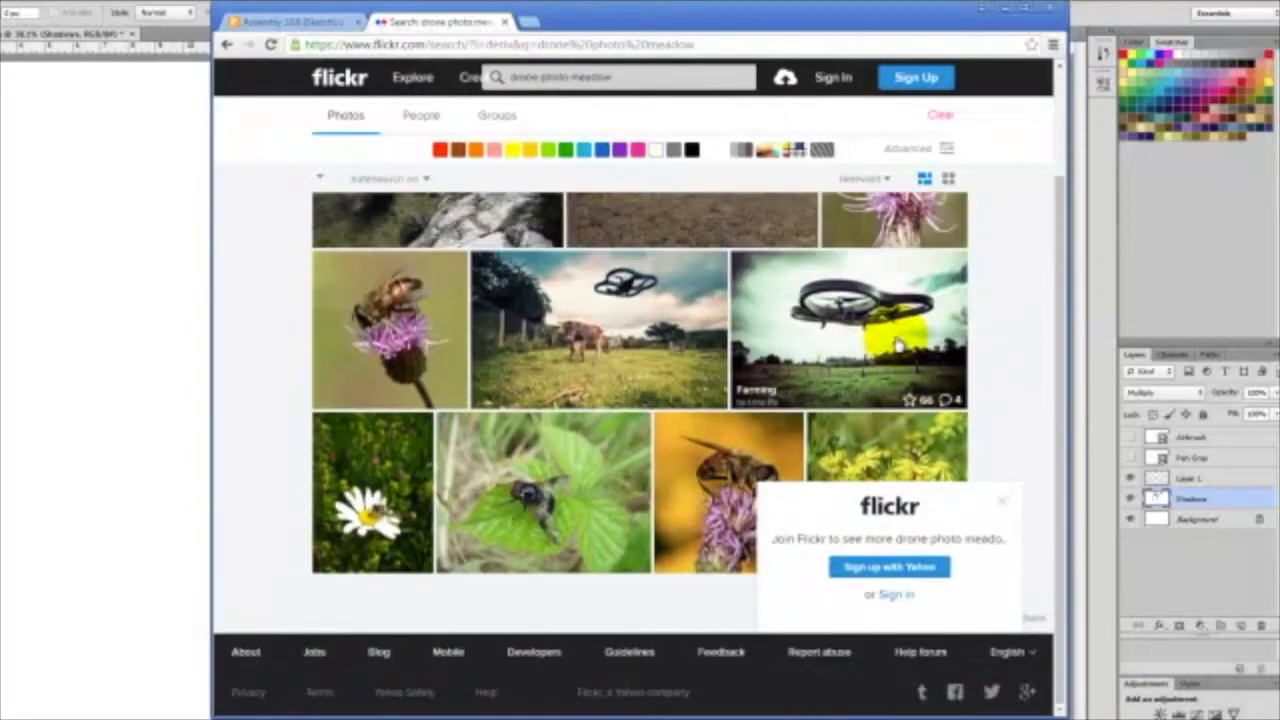
{"action": "scroll", "coordinate": [897, 344], "scroll_direction": "up", "scroll_amount": 3}
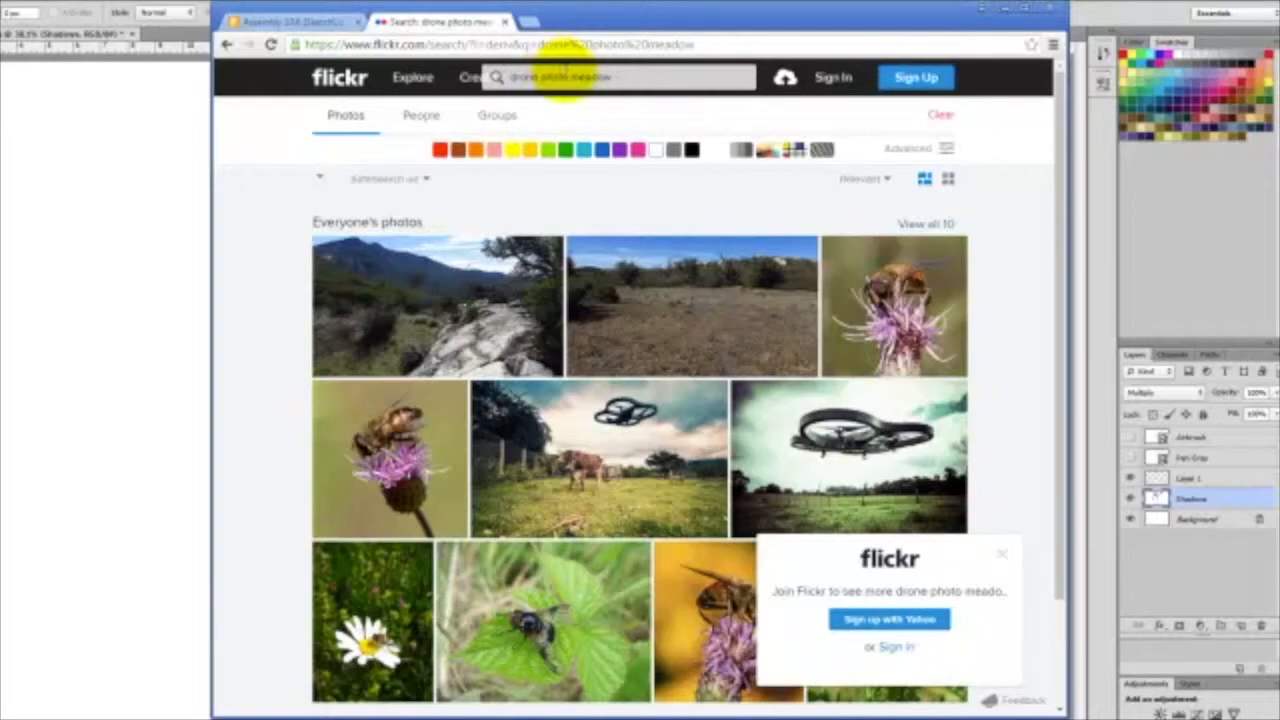
{"action": "left_click_drag", "start_coordinate": [565, 76], "coordinate": [414, 34]}
{"action": "mouse_move", "coordinate": [422, 68]}
{"action": "type", "text": "KAP"}
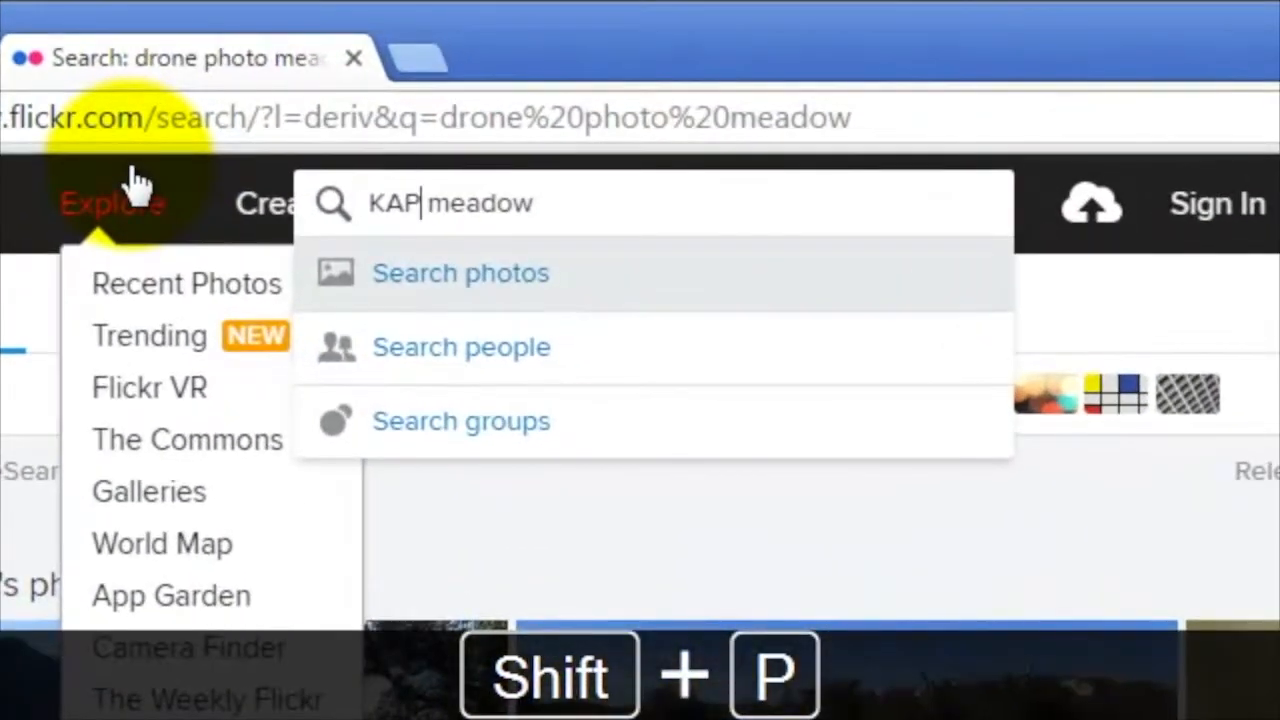
{"action": "key", "text": "Return"}
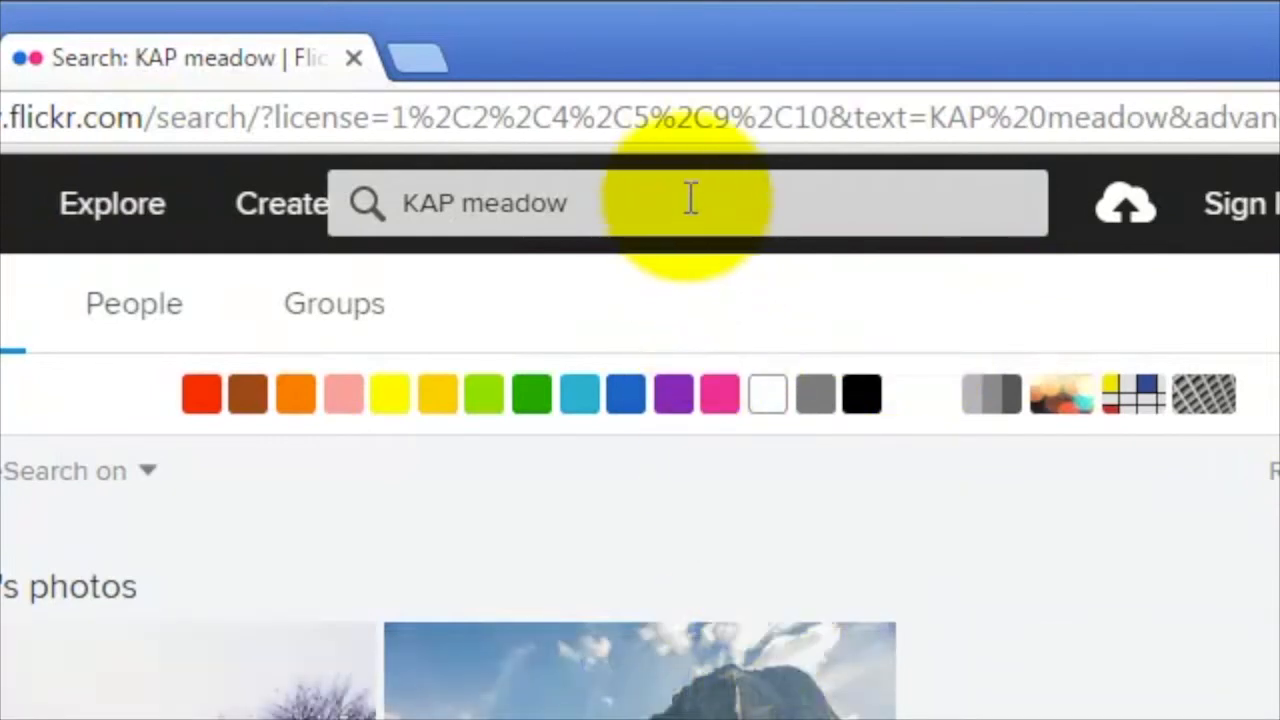
Search Flickr for "kite aerial photography meadow"
{"action": "left_click", "coordinate": [688, 198]}
{"action": "type", "text": "kite aerial photo"}
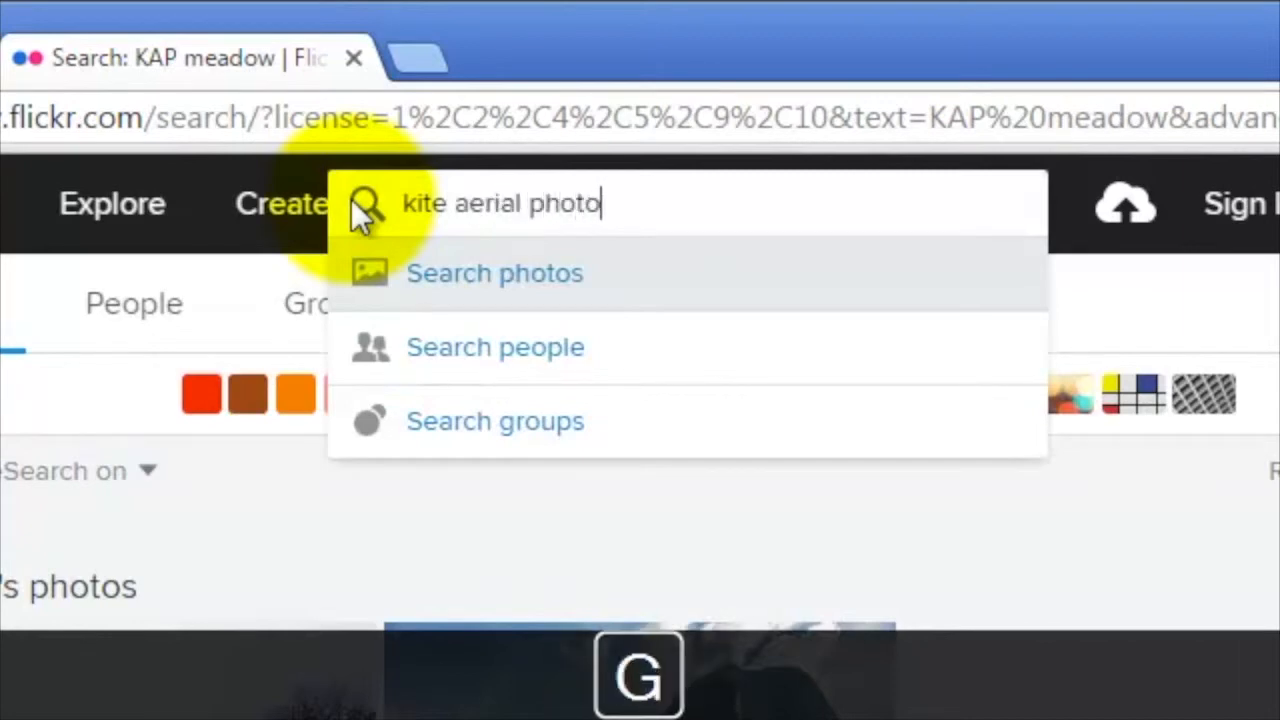
{"action": "type", "text": "graphy meadow"}
{"action": "key", "text": "Return"}
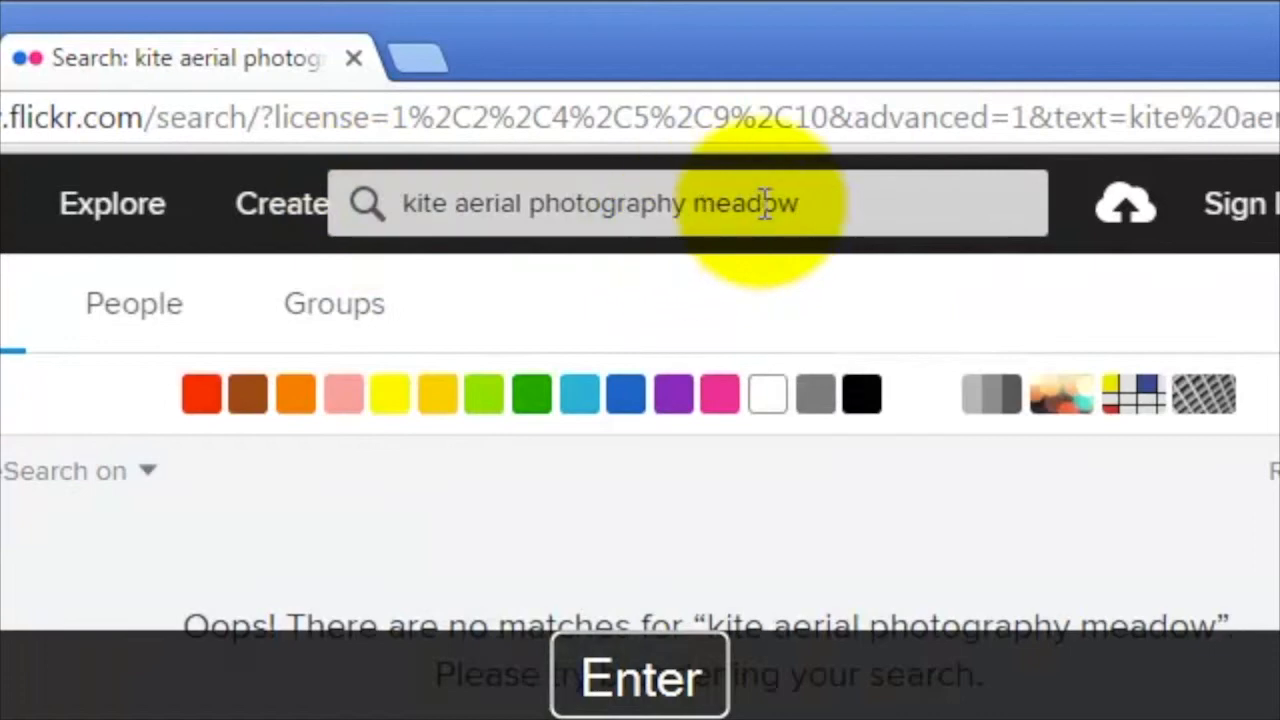
Broaden the Flickr photo search to just "KAP"
{"action": "left_click", "coordinate": [829, 210]}
{"action": "triple_click", "coordinate": [877, 203]}
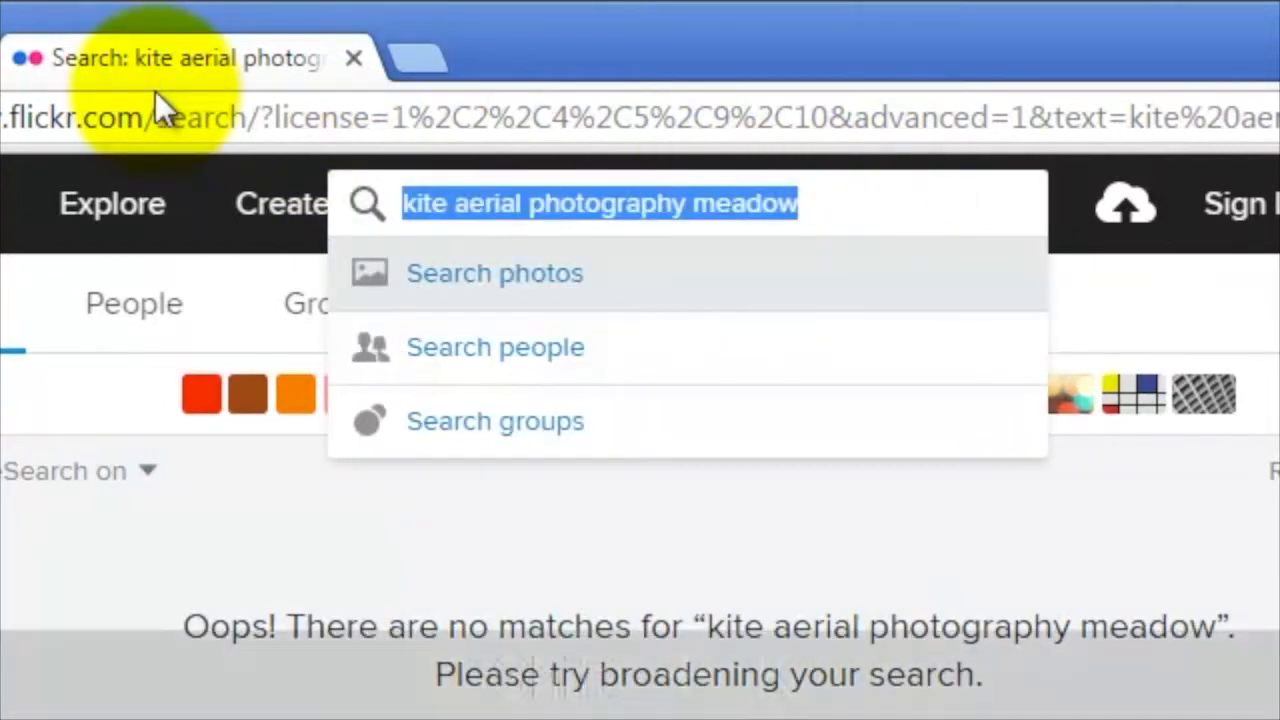
{"action": "type", "text": "KAP"}
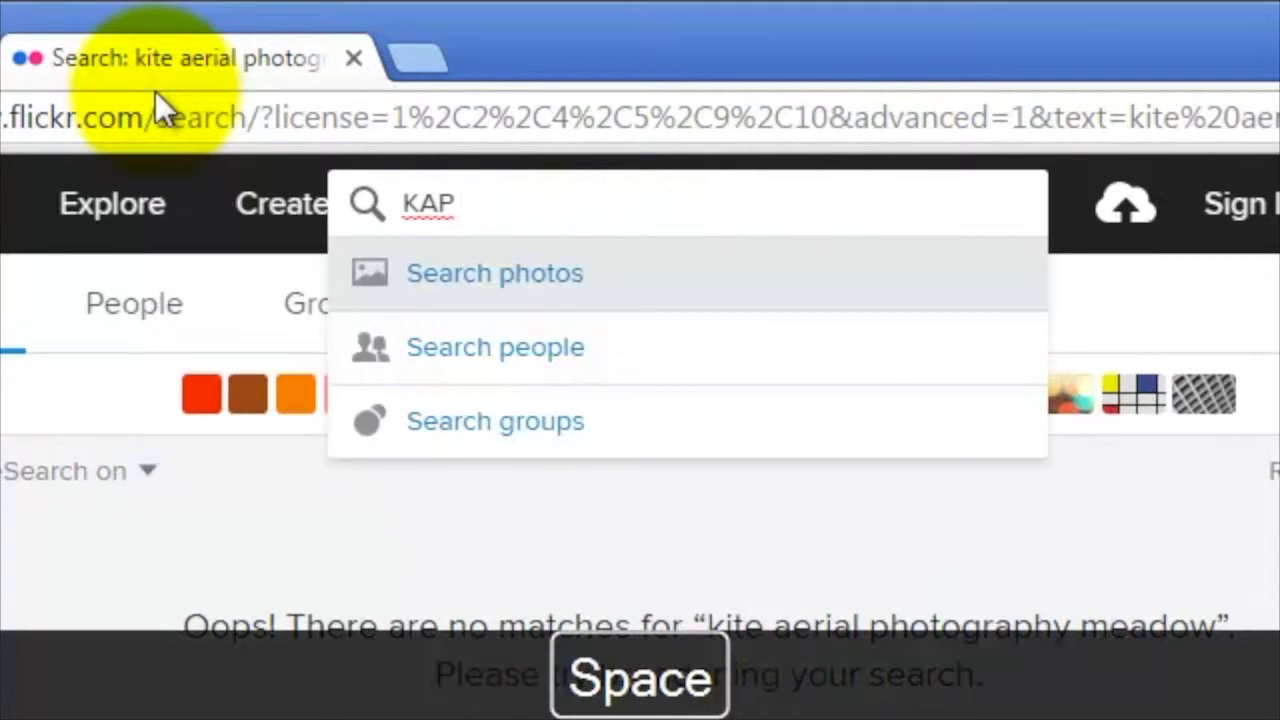
{"action": "key", "text": "BackSpace"}
{"action": "key", "text": "Return"}
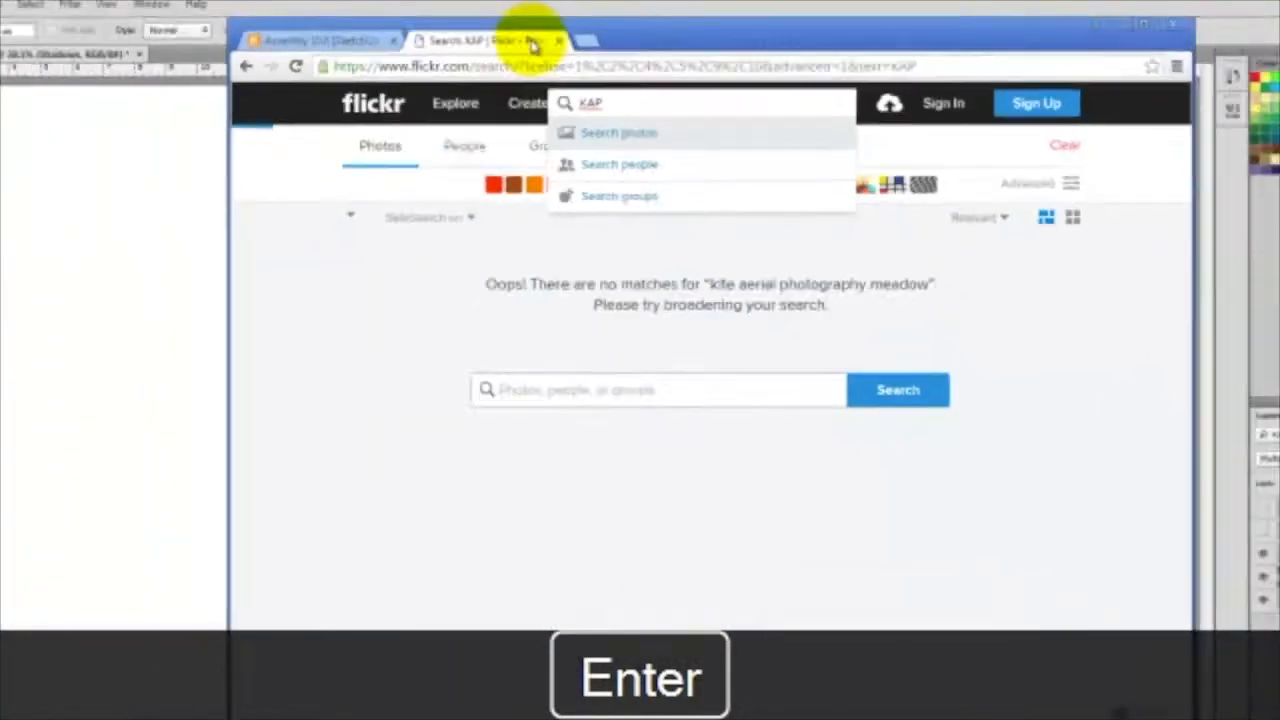
Look through the KAP photo results and open the aerial view of a green field under a cloudy sky
{"action": "scroll", "coordinate": [835, 140], "scroll_direction": "down", "scroll_amount": 1}
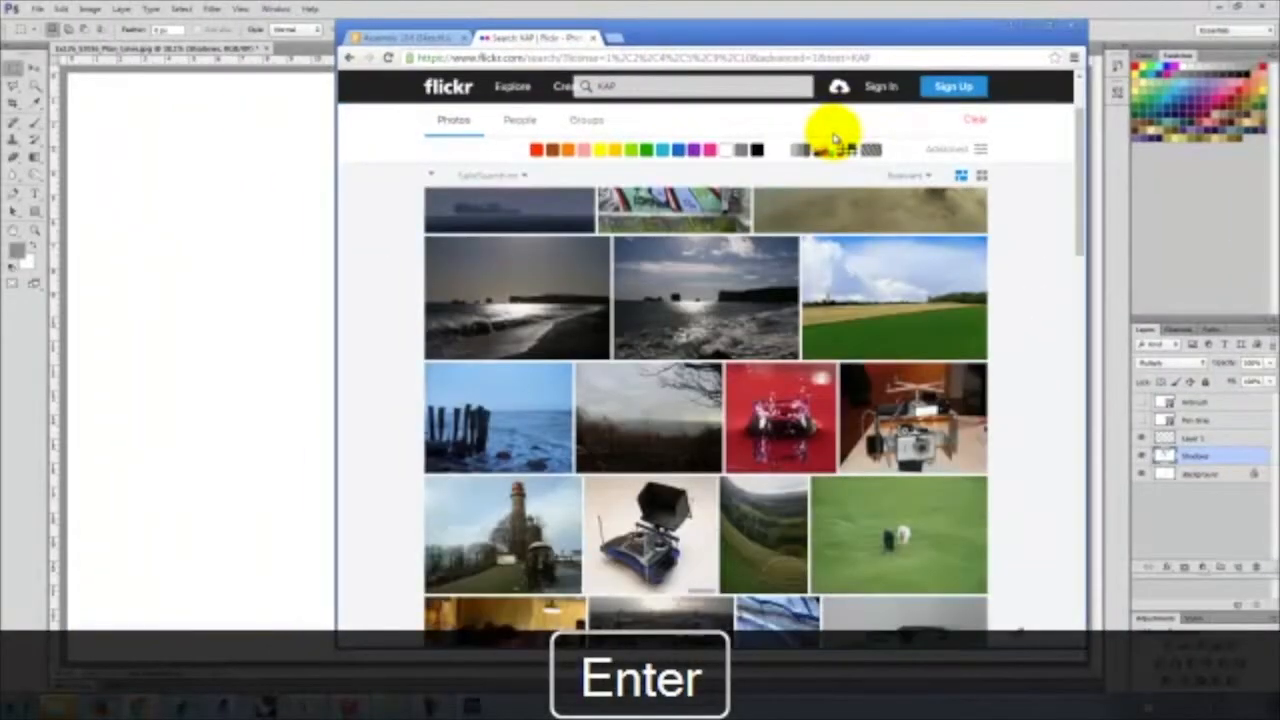
{"action": "scroll", "coordinate": [908, 171], "scroll_direction": "down", "scroll_amount": 10}
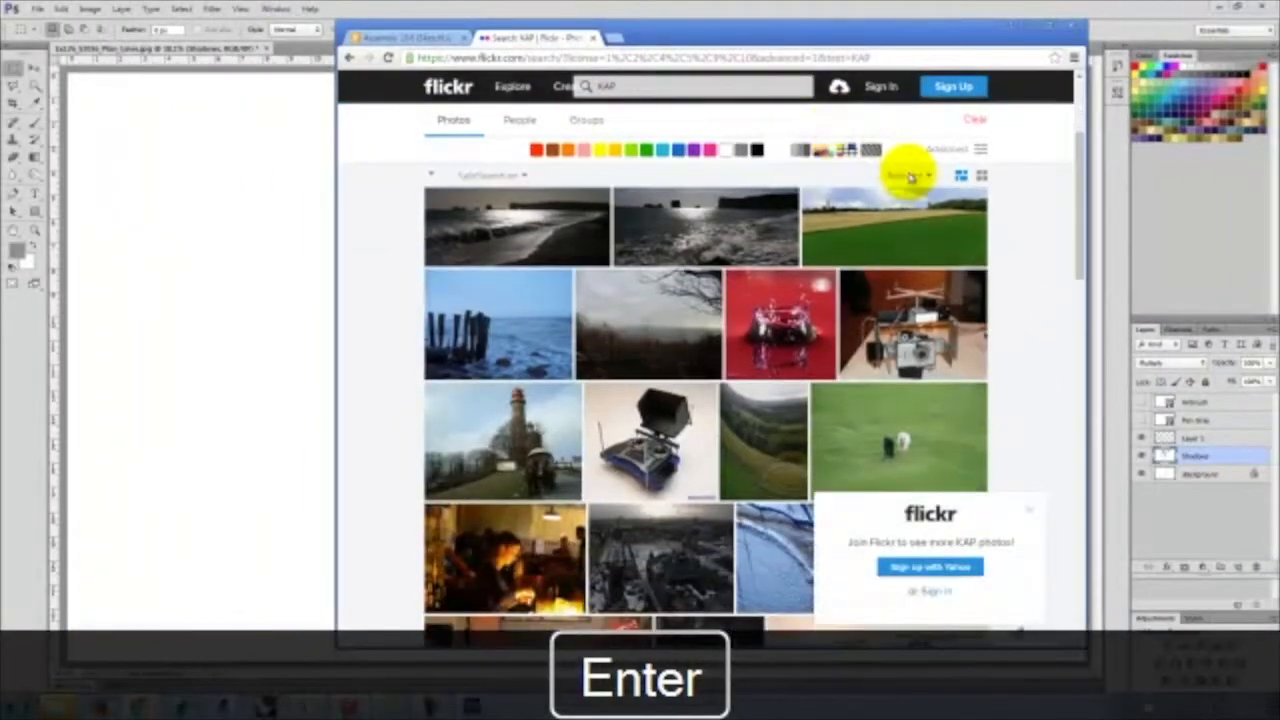
{"action": "scroll", "coordinate": [953, 203], "scroll_direction": "down", "scroll_amount": 10}
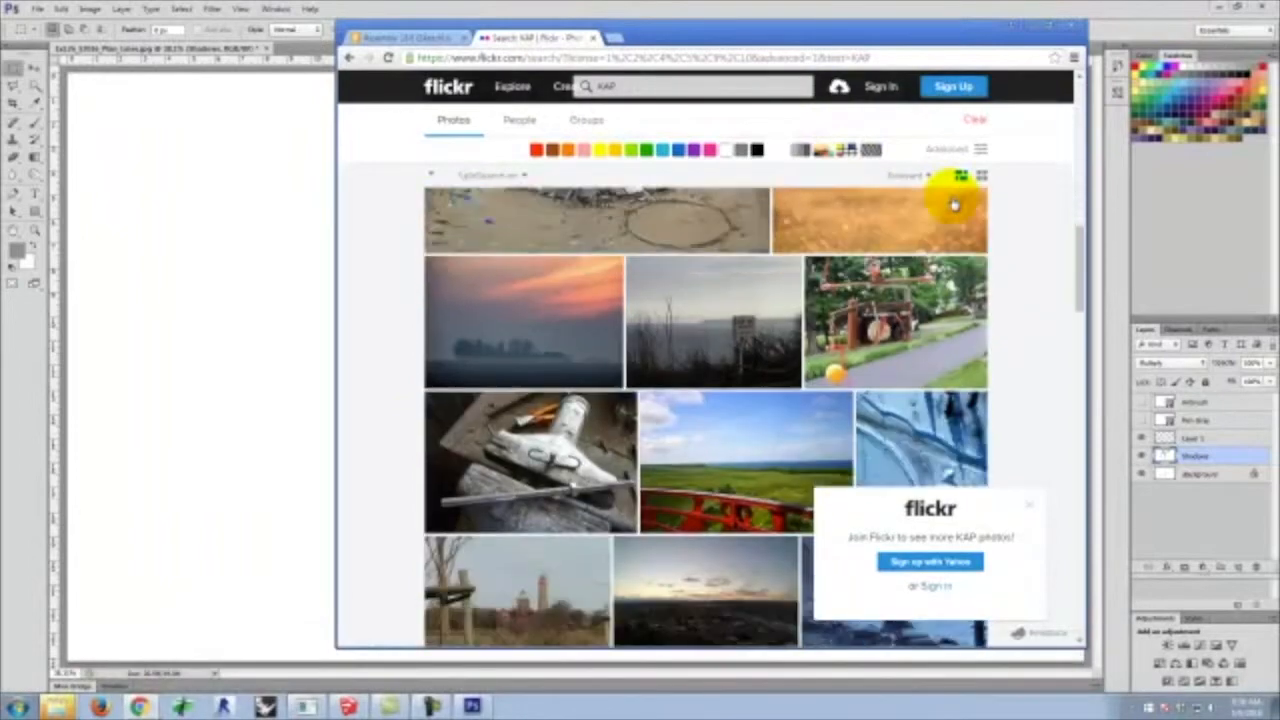
{"action": "scroll", "coordinate": [955, 204], "scroll_direction": "down", "scroll_amount": 1}
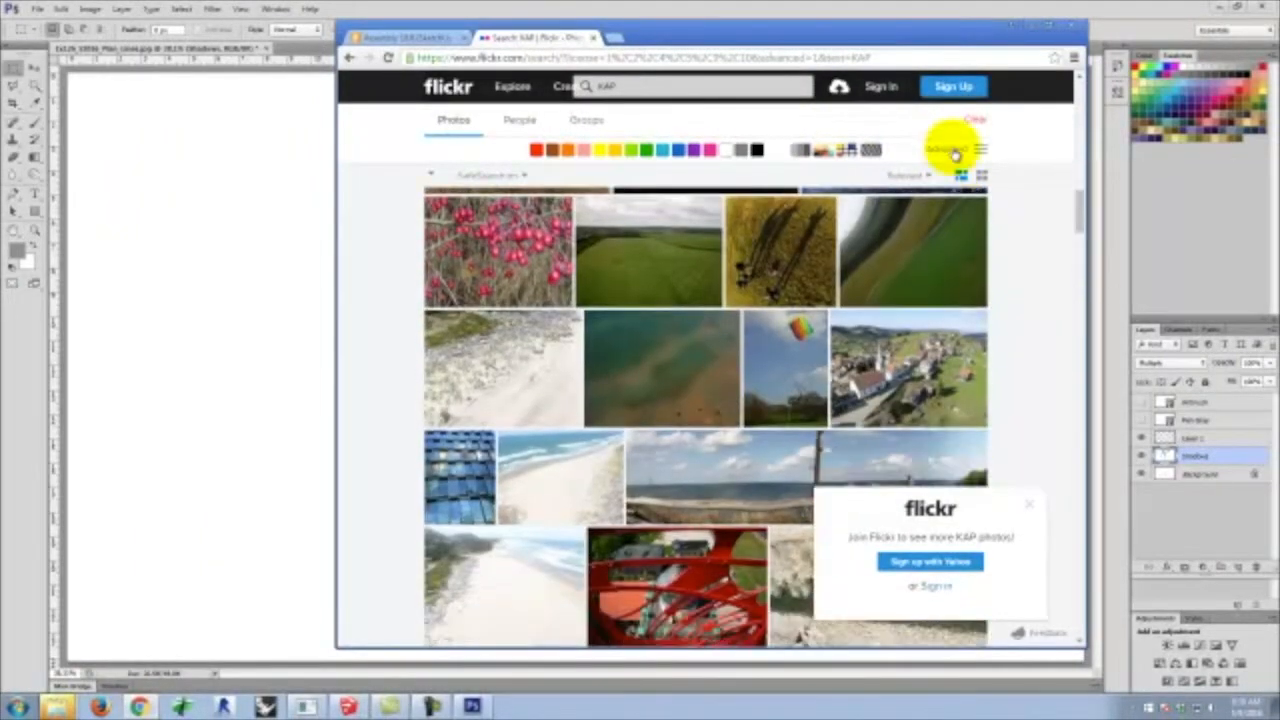
{"action": "scroll", "coordinate": [984, 264], "scroll_direction": "down", "scroll_amount": 2}
{"action": "scroll", "coordinate": [983, 265], "scroll_direction": "up", "scroll_amount": 2}
{"action": "scroll", "coordinate": [984, 264], "scroll_direction": "up", "scroll_amount": 1}
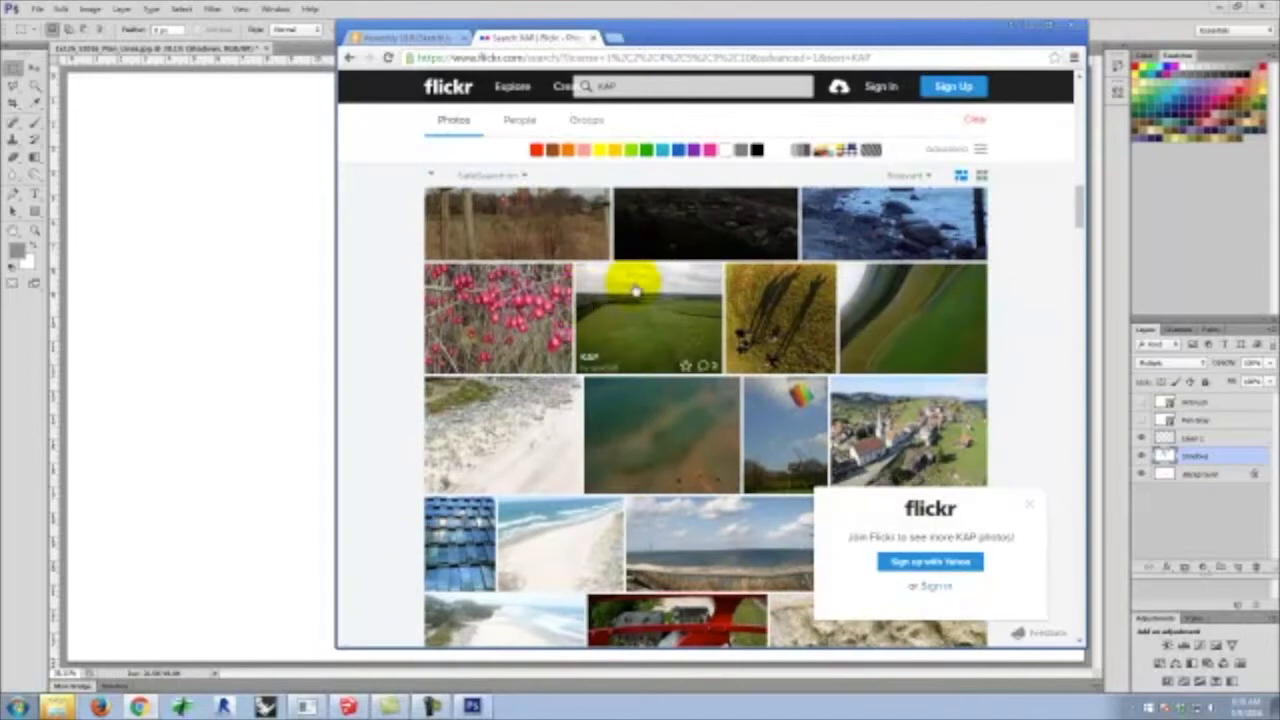
{"action": "left_click", "coordinate": [695, 309]}
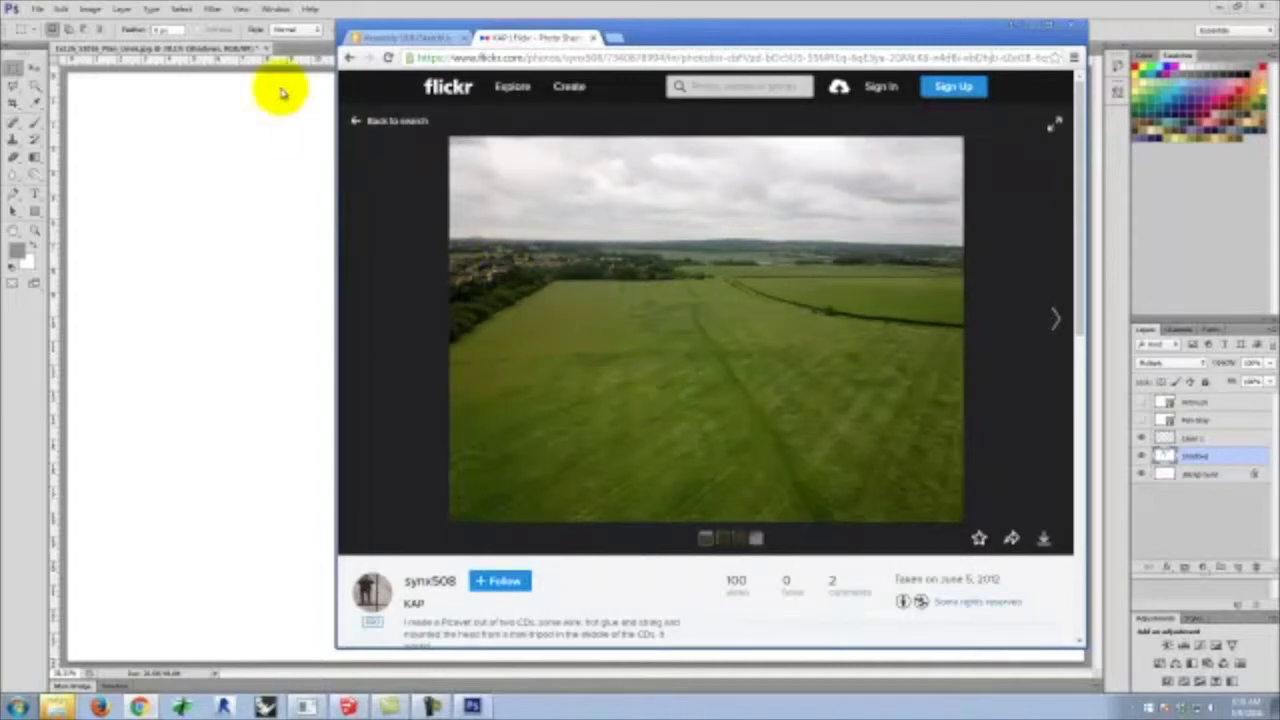
Return to the KAP results and open the "more KAP wallpaper" photo of green water and sand to examine it
{"action": "left_click", "coordinate": [349, 57]}
{"action": "scroll", "coordinate": [809, 251], "scroll_direction": "down", "scroll_amount": 3}
{"action": "scroll", "coordinate": [843, 338], "scroll_direction": "down", "scroll_amount": 2}
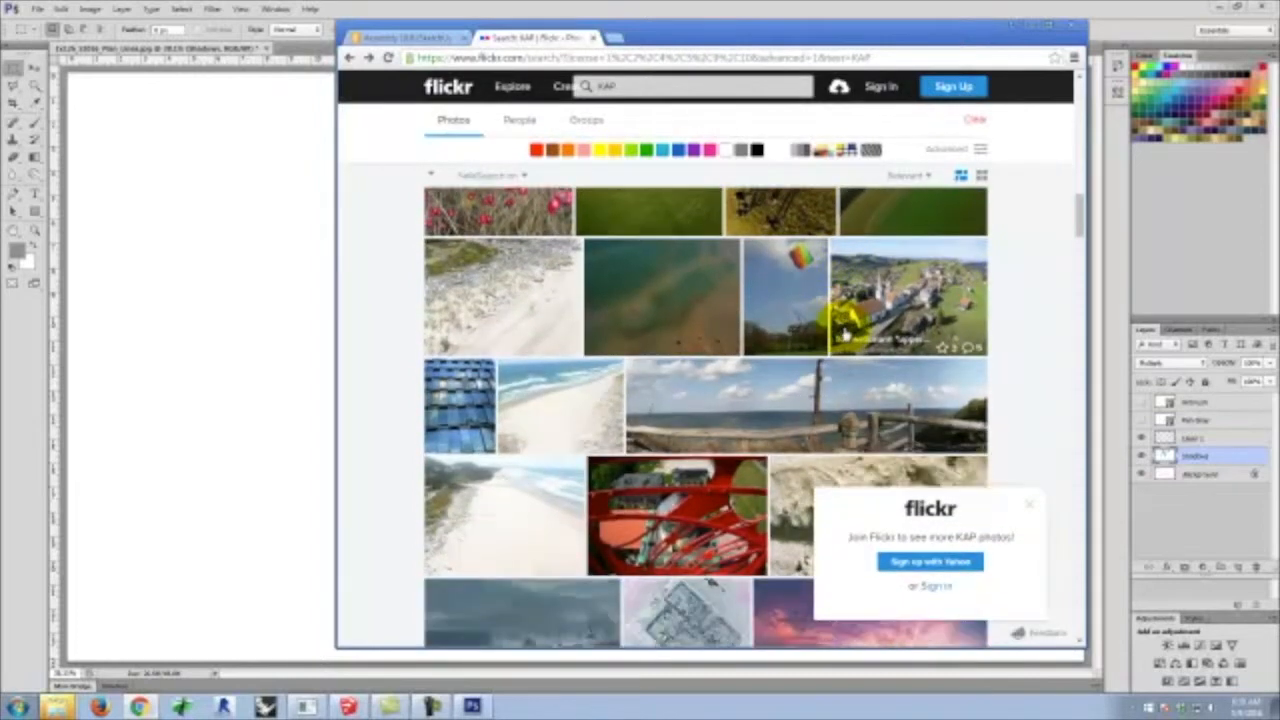
{"action": "left_click", "coordinate": [668, 236]}
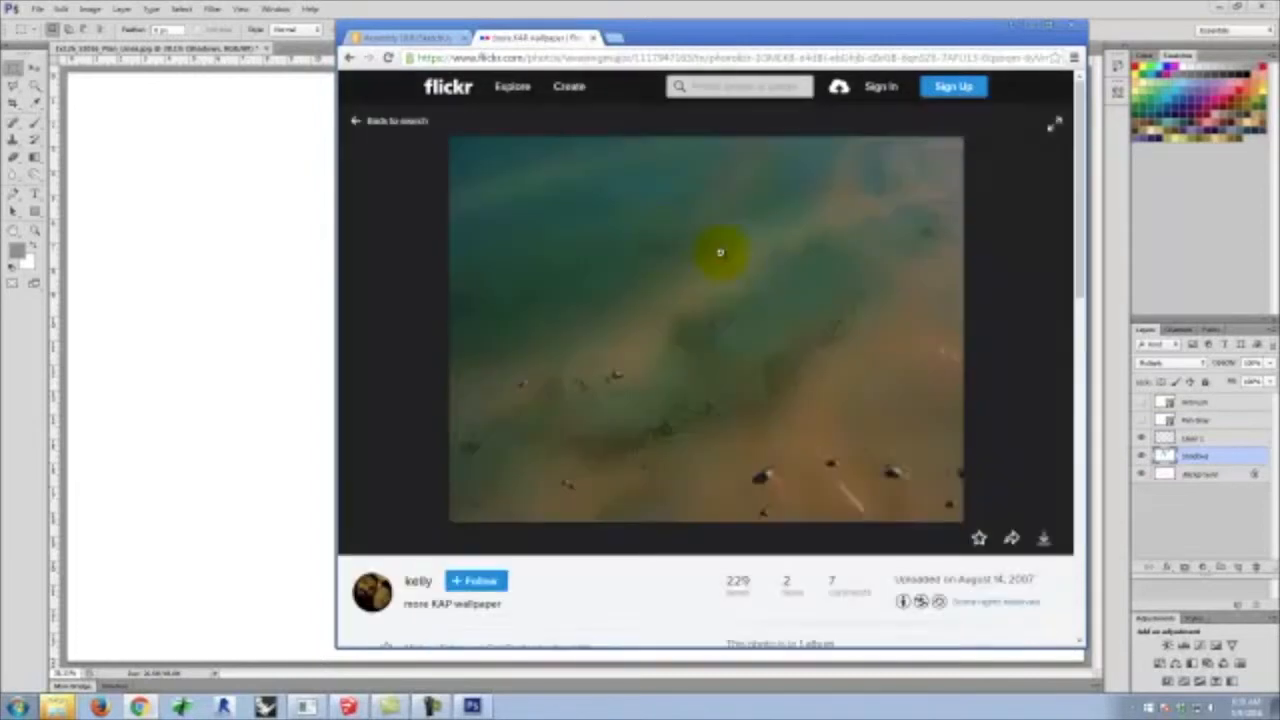
{"action": "scroll", "coordinate": [849, 306], "scroll_direction": "down", "scroll_amount": 2}
{"action": "scroll", "coordinate": [856, 309], "scroll_direction": "up", "scroll_amount": 2}
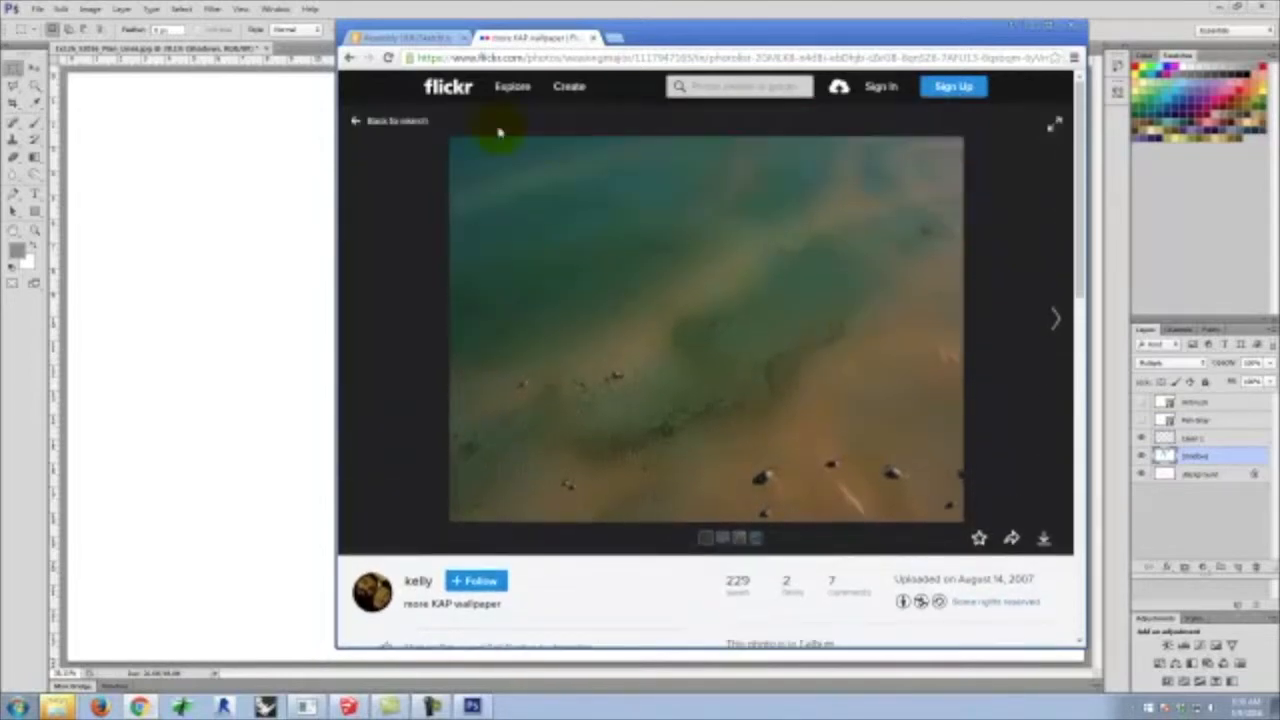
Go back to the KAP results, browse further down, and maximize the browser window for a wider view of the photos
{"action": "left_click", "coordinate": [347, 56]}
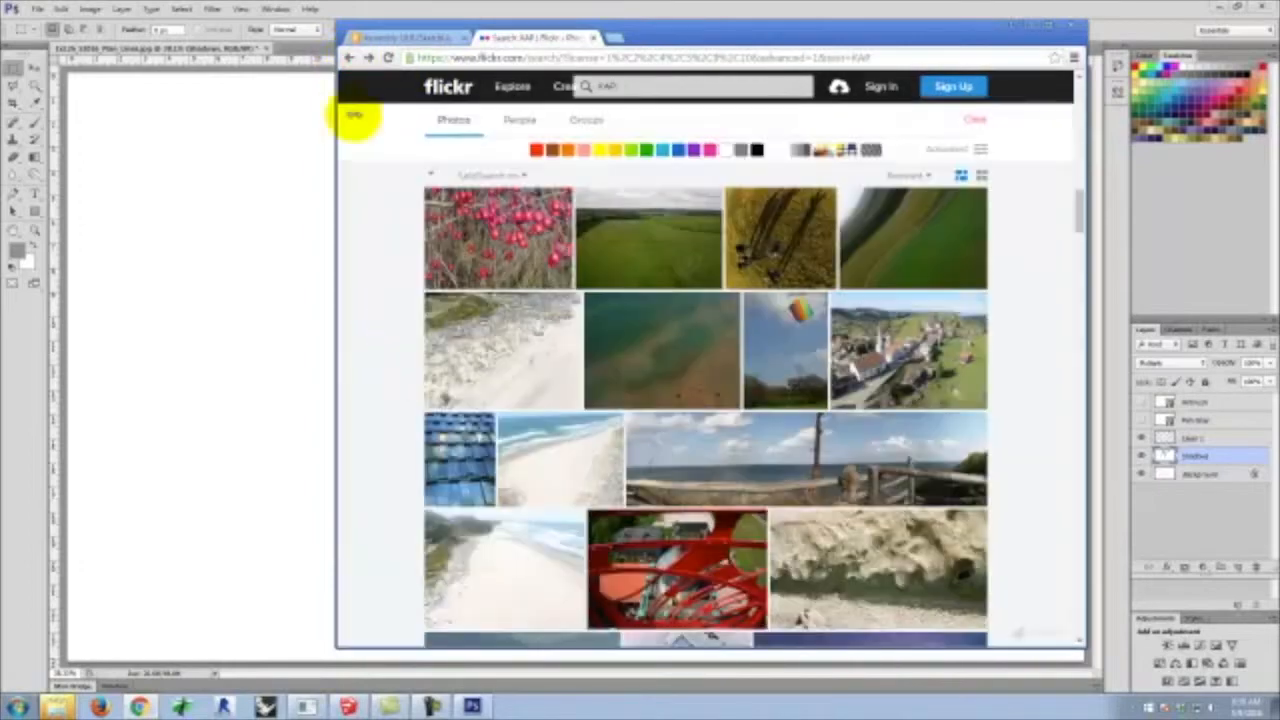
{"action": "scroll", "coordinate": [820, 409], "scroll_direction": "down", "scroll_amount": 5}
{"action": "scroll", "coordinate": [988, 458], "scroll_direction": "down", "scroll_amount": 5}
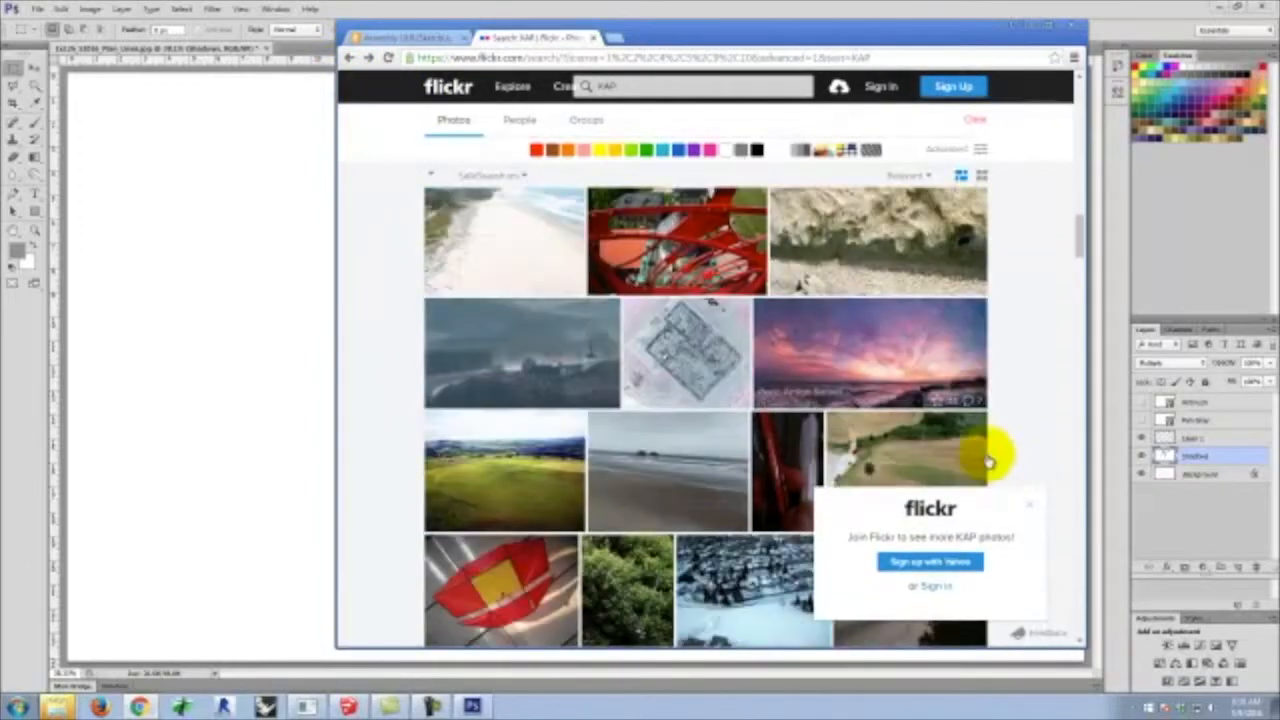
{"action": "scroll", "coordinate": [905, 398], "scroll_direction": "down", "scroll_amount": 8}
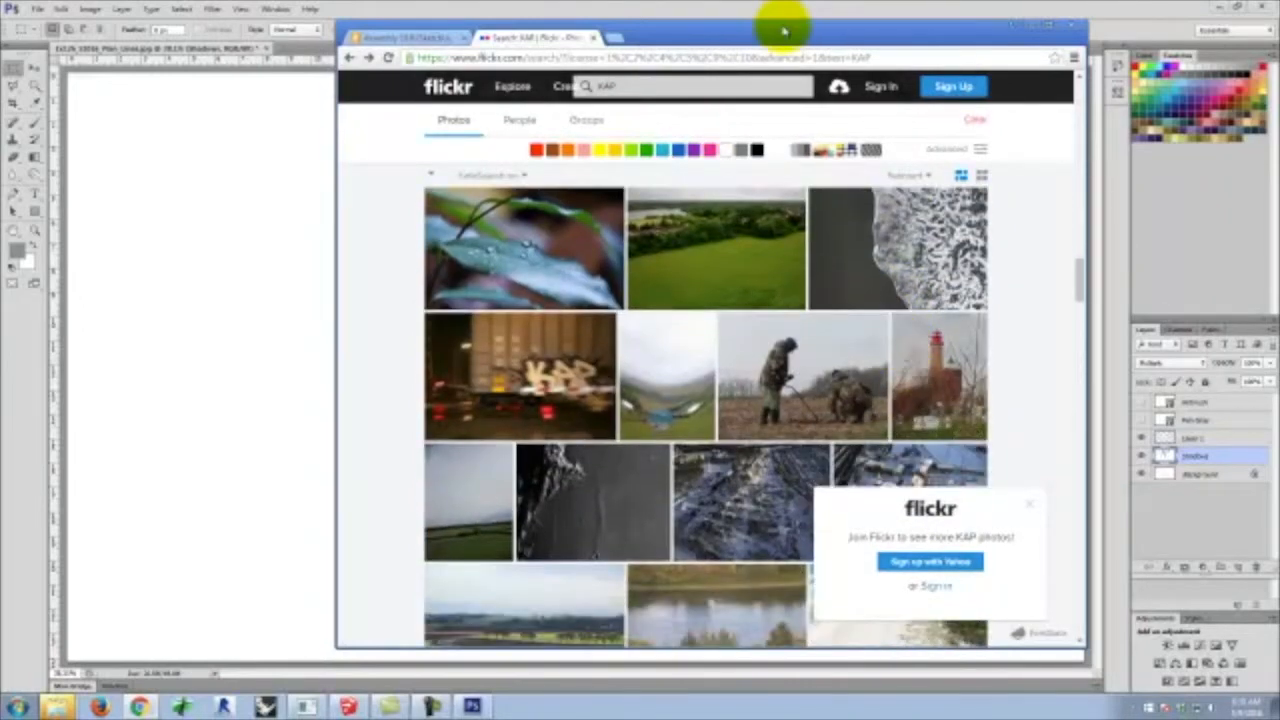
{"action": "left_click_drag", "start_coordinate": [783, 31], "coordinate": [779, 32]}
{"action": "left_click", "coordinate": [1048, 28]}
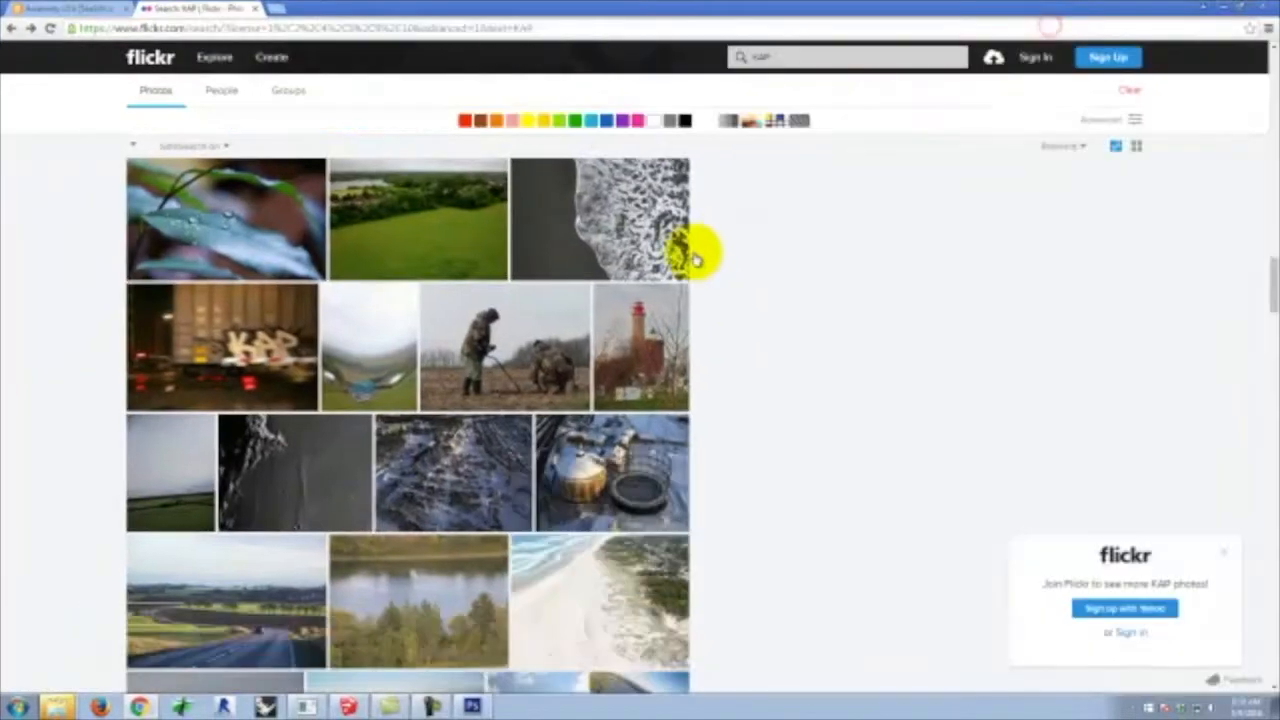
Browse further through the KAP results and open the top-down photo of tiny people on a dark green field
{"action": "scroll", "coordinate": [686, 251], "scroll_direction": "down", "scroll_amount": 10}
{"action": "scroll", "coordinate": [955, 405], "scroll_direction": "down", "scroll_amount": 8}
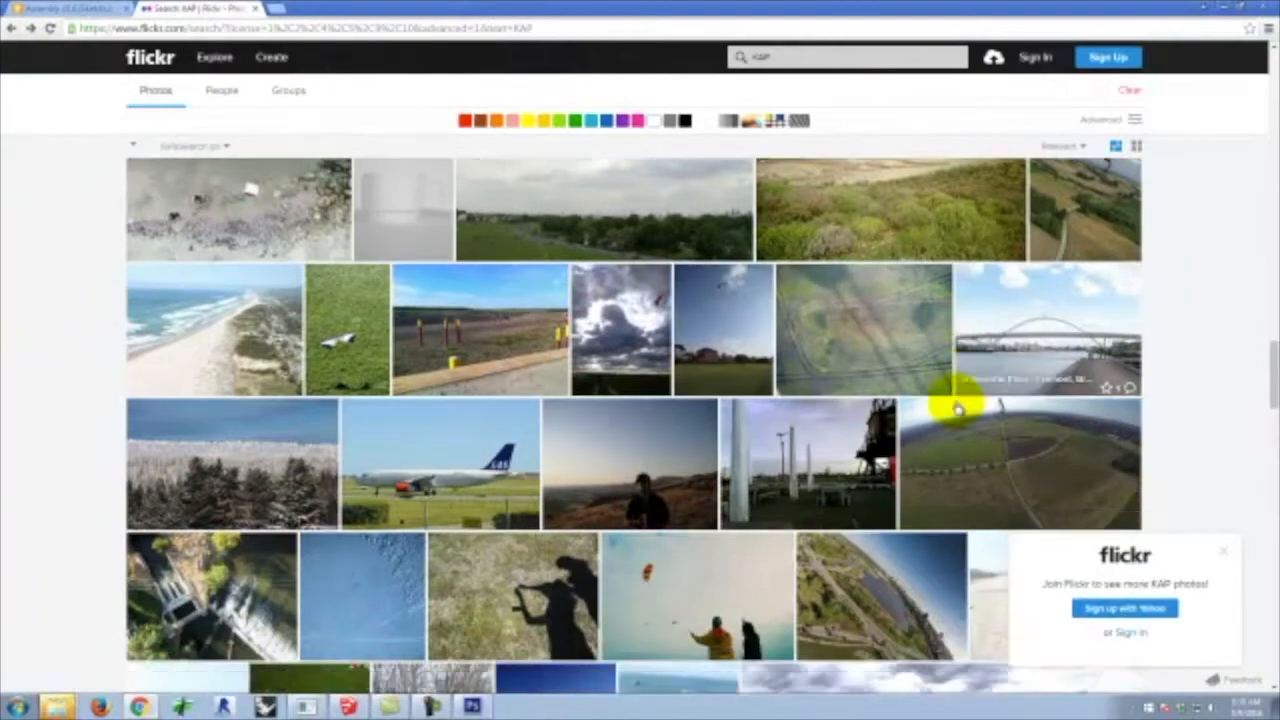
{"action": "scroll", "coordinate": [955, 405], "scroll_direction": "down", "scroll_amount": 1}
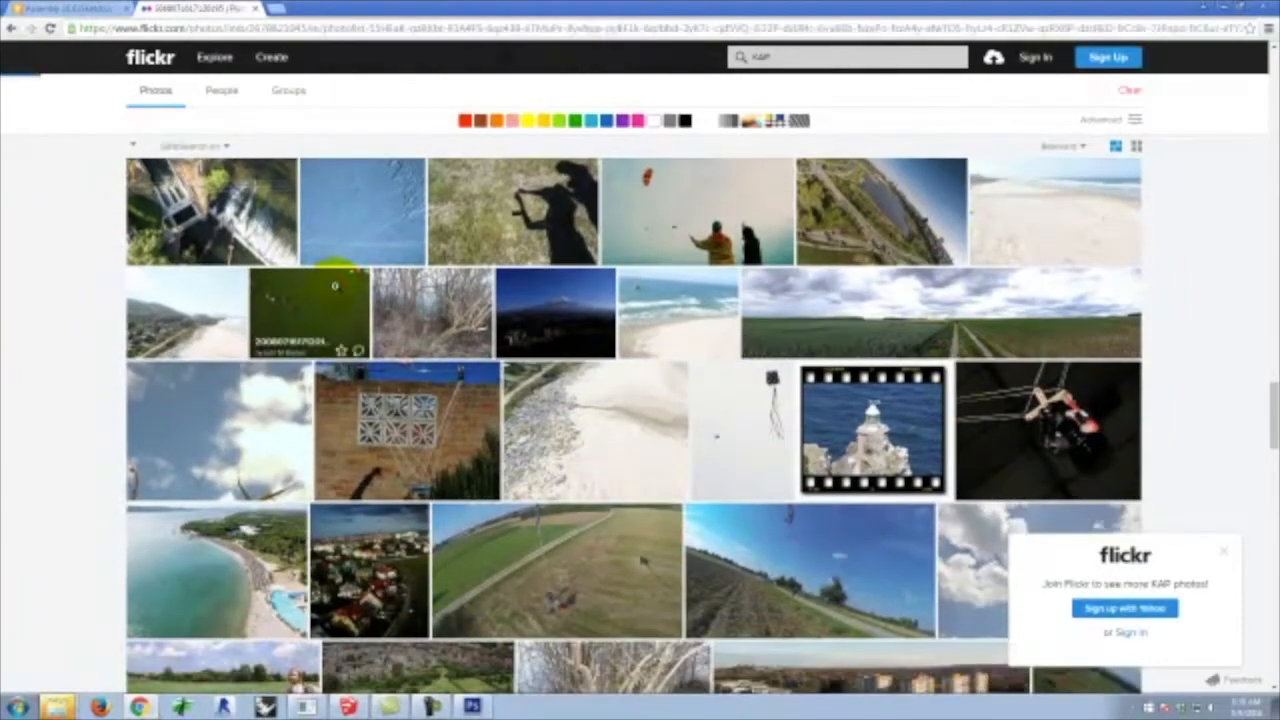
{"action": "left_click", "coordinate": [337, 292]}
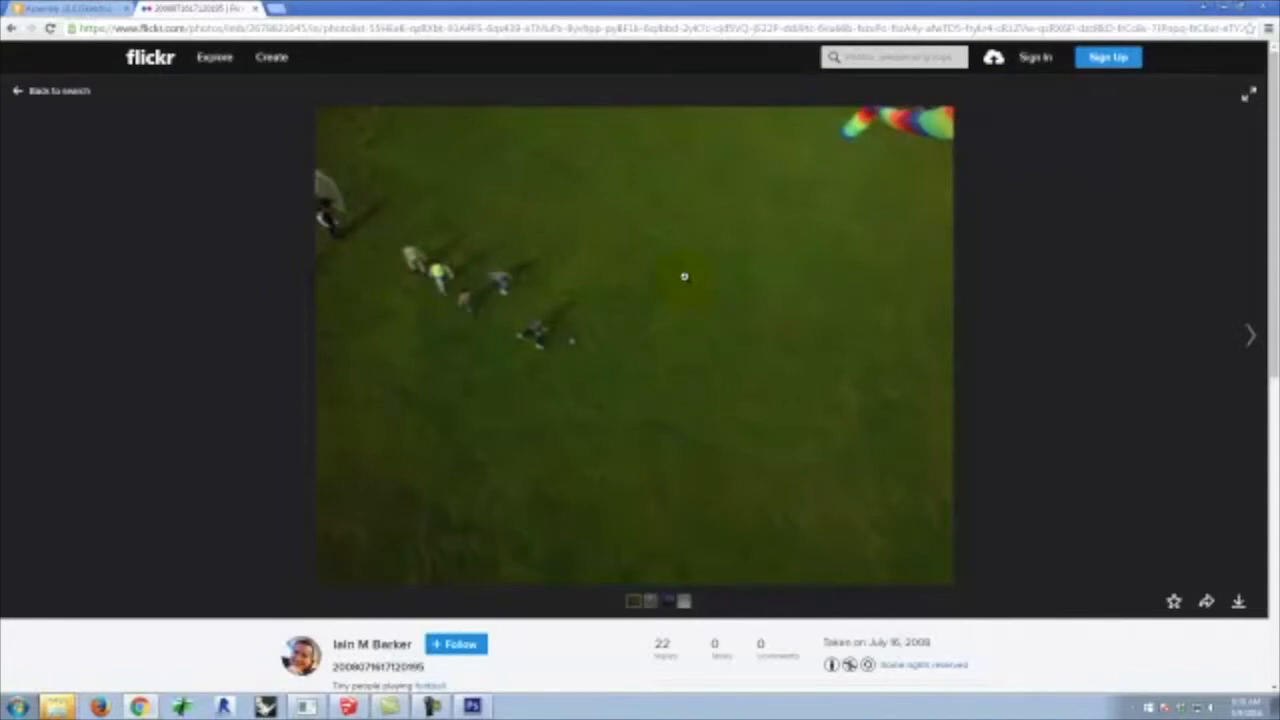
Return to the KAP results, browse further, and open the wide grass photo with the blue-and-white kite in a new tab
{"action": "left_click", "coordinate": [10, 27]}
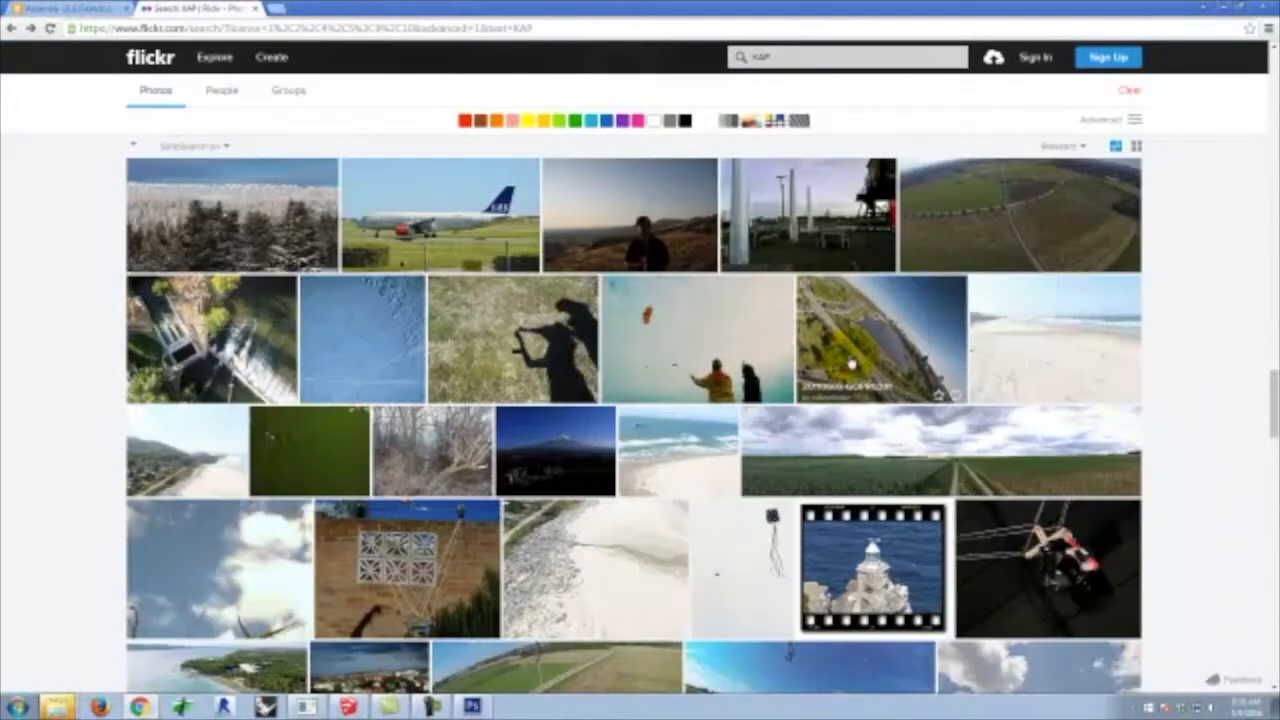
{"action": "scroll", "coordinate": [925, 360], "scroll_direction": "down", "scroll_amount": 5}
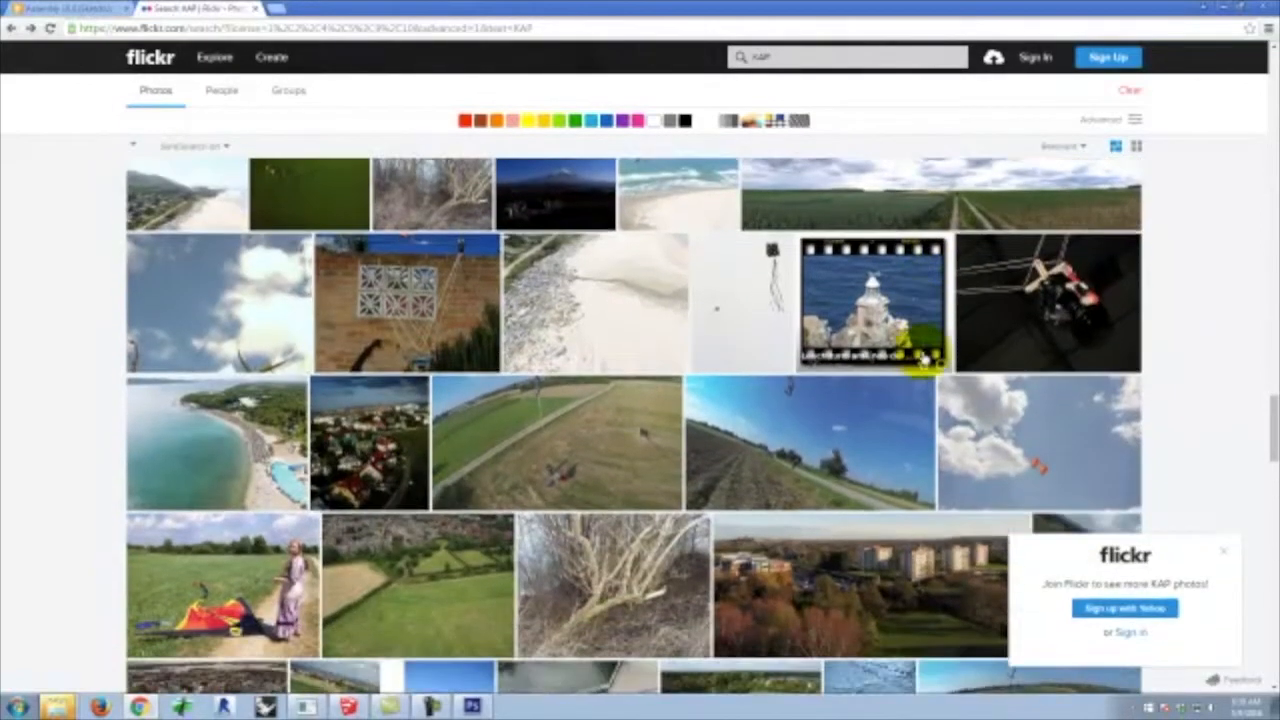
{"action": "scroll", "coordinate": [925, 360], "scroll_direction": "down", "scroll_amount": 6}
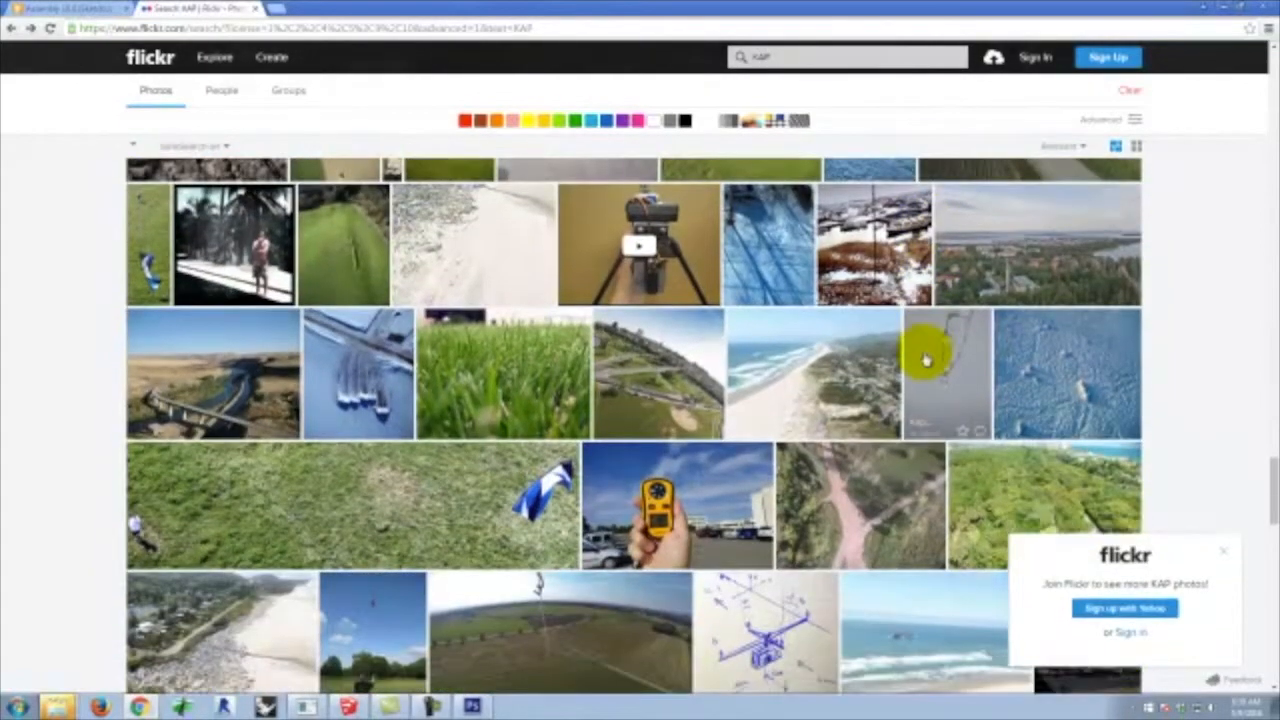
{"action": "scroll", "coordinate": [928, 360], "scroll_direction": "down", "scroll_amount": 1}
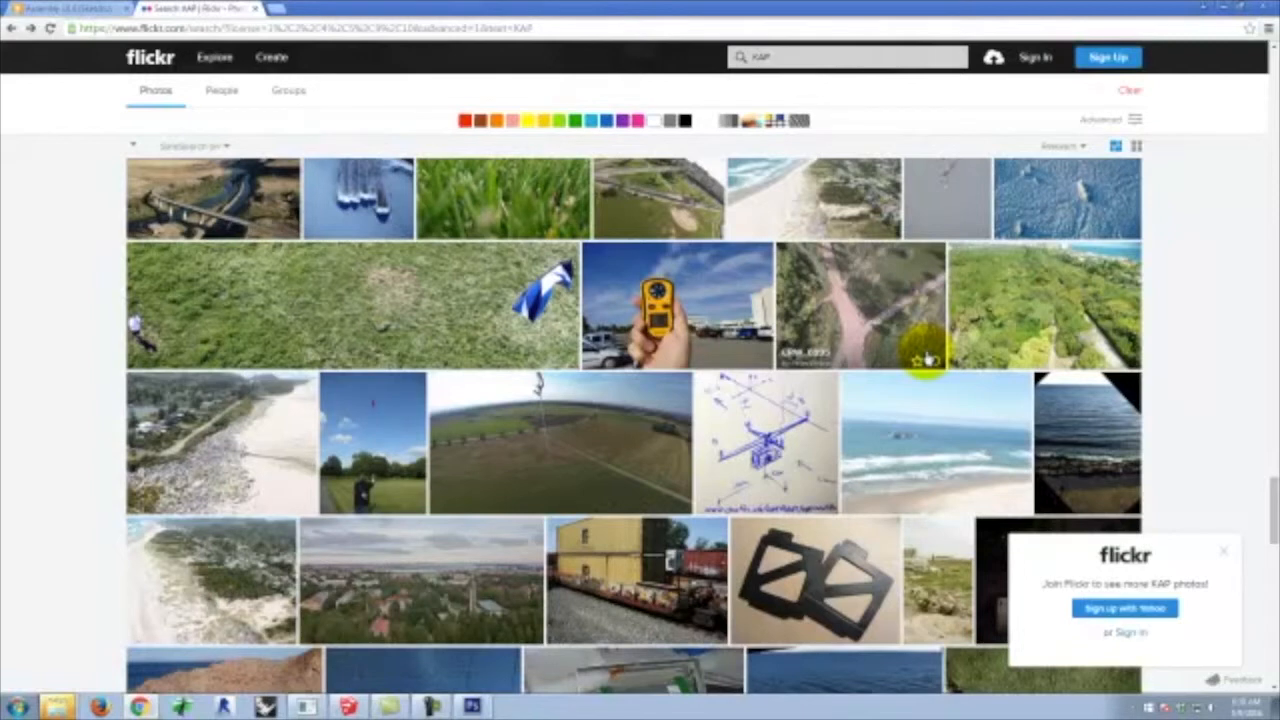
{"action": "right_click", "coordinate": [406, 285]}
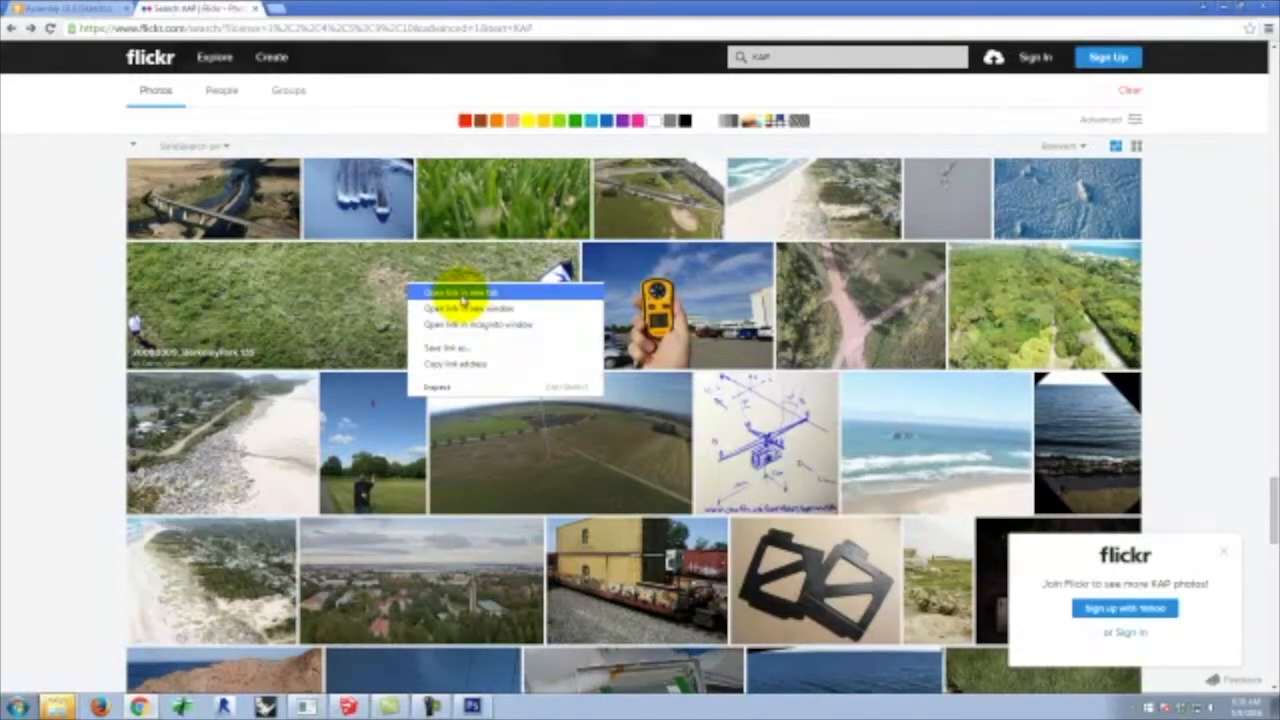
Open the BerkeleyPark grass photo and the dark green grass photo IMG_0878.JPG from the KAP search results in new tabs
{"action": "left_click", "coordinate": [462, 293]}
{"action": "scroll", "coordinate": [748, 309], "scroll_direction": "down", "scroll_amount": 3}
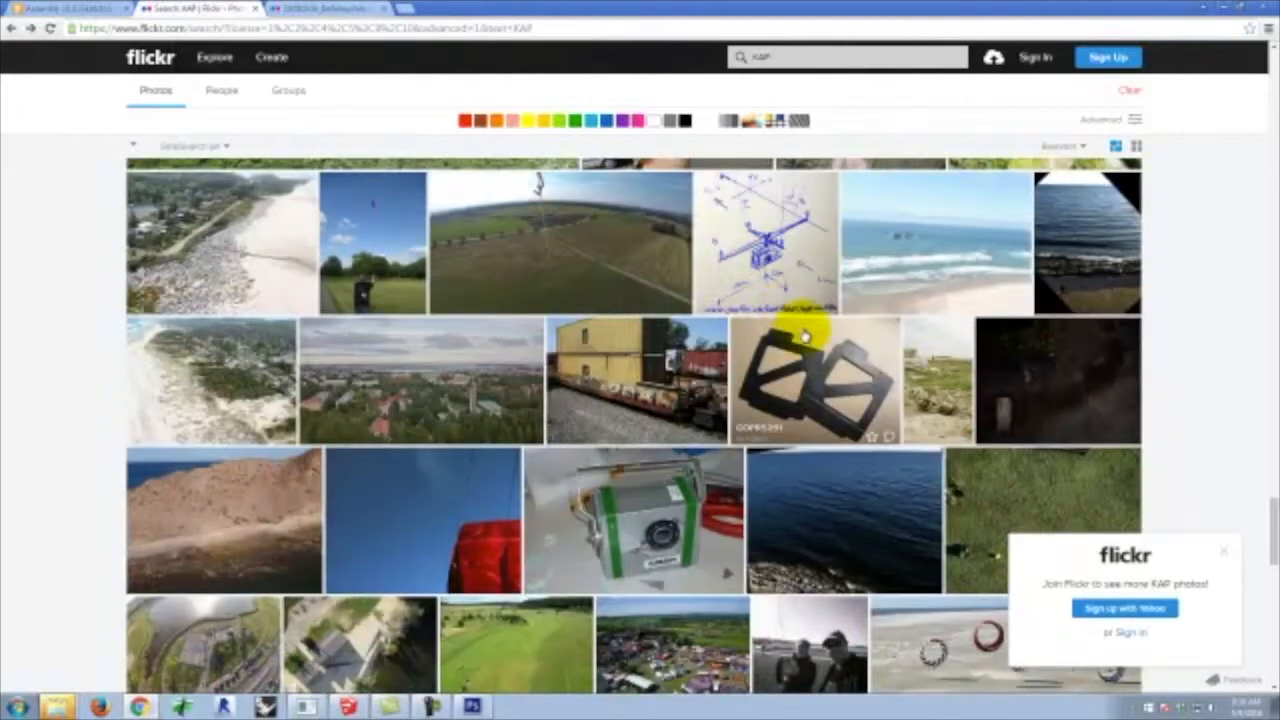
{"action": "scroll", "coordinate": [805, 337], "scroll_direction": "down", "scroll_amount": 3}
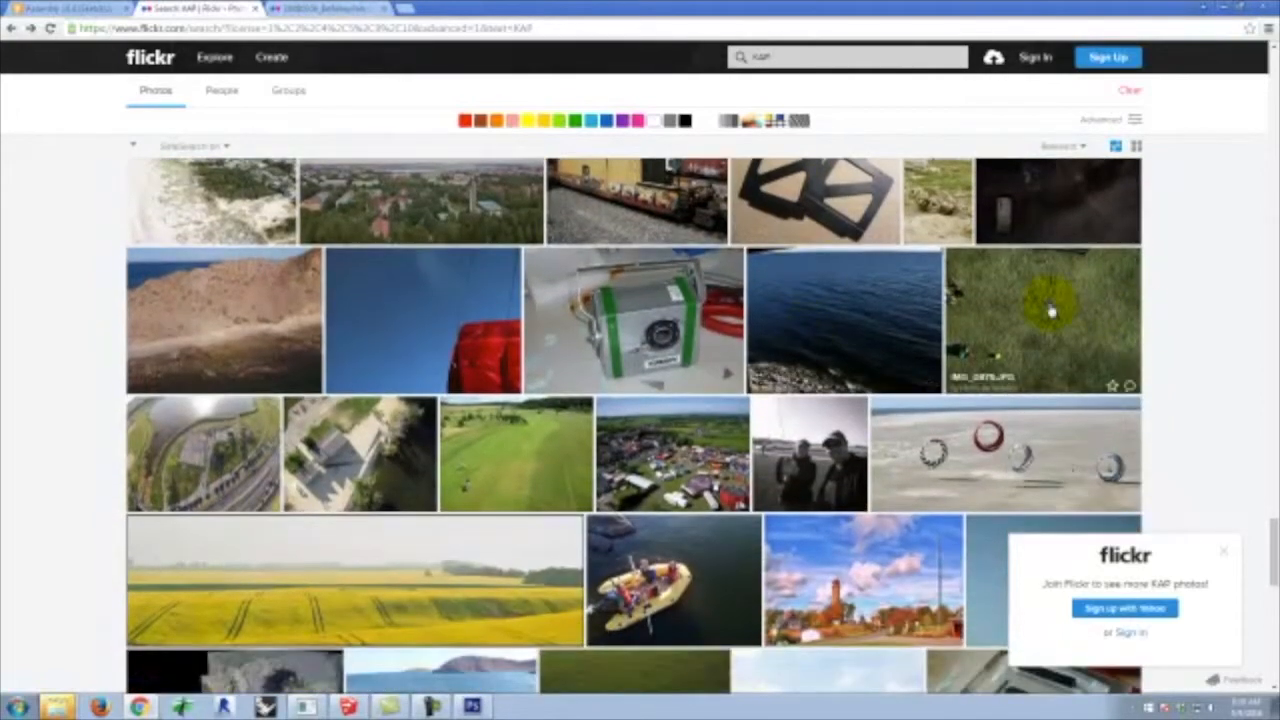
{"action": "right_click", "coordinate": [1050, 312]}
{"action": "left_click", "coordinate": [1066, 317]}
Browse to the end of the KAP photo results and load more results
{"action": "scroll", "coordinate": [934, 317], "scroll_direction": "down", "scroll_amount": 3}
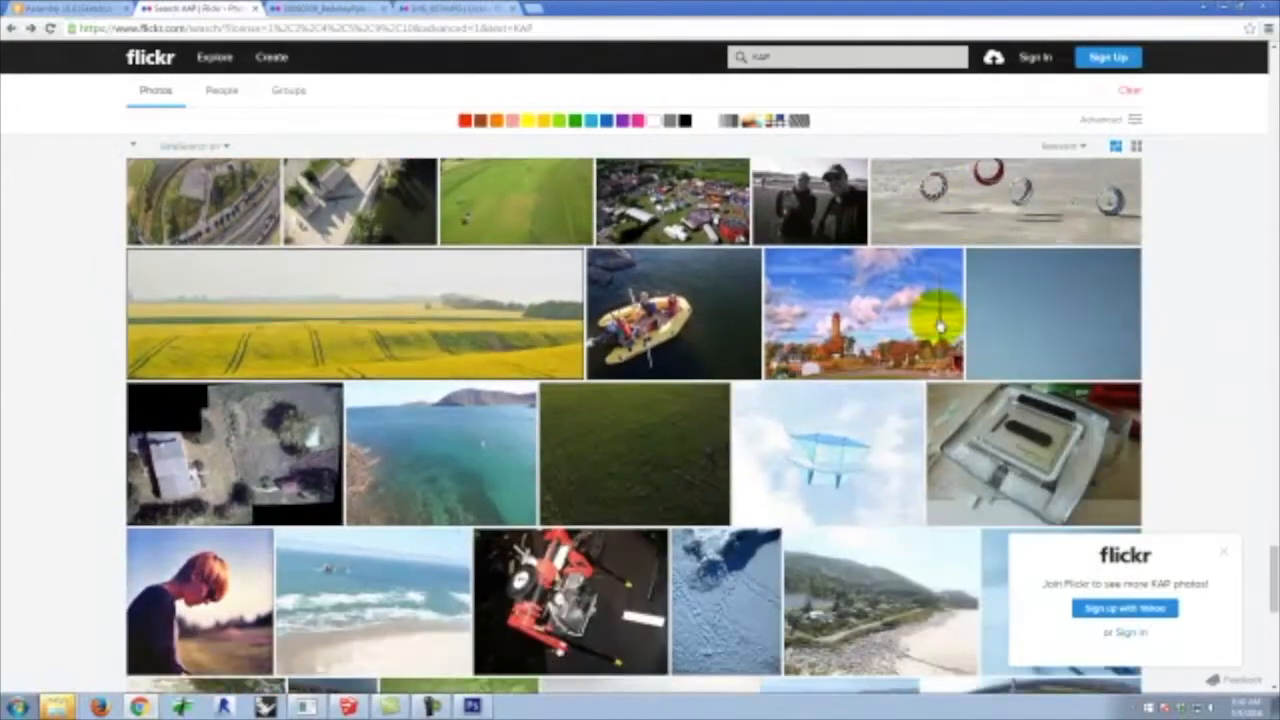
{"action": "scroll", "coordinate": [940, 325], "scroll_direction": "down", "scroll_amount": 3}
{"action": "scroll", "coordinate": [940, 327], "scroll_direction": "down", "scroll_amount": 2}
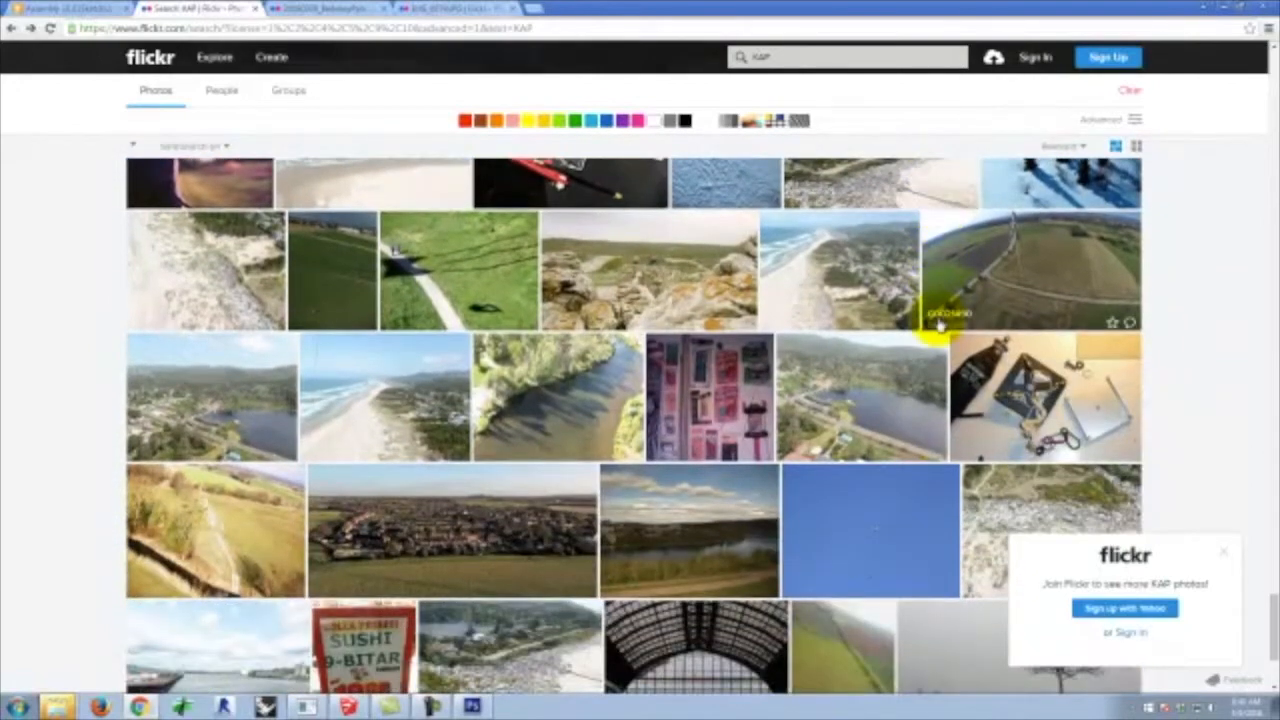
{"action": "scroll", "coordinate": [940, 325], "scroll_direction": "down", "scroll_amount": 3}
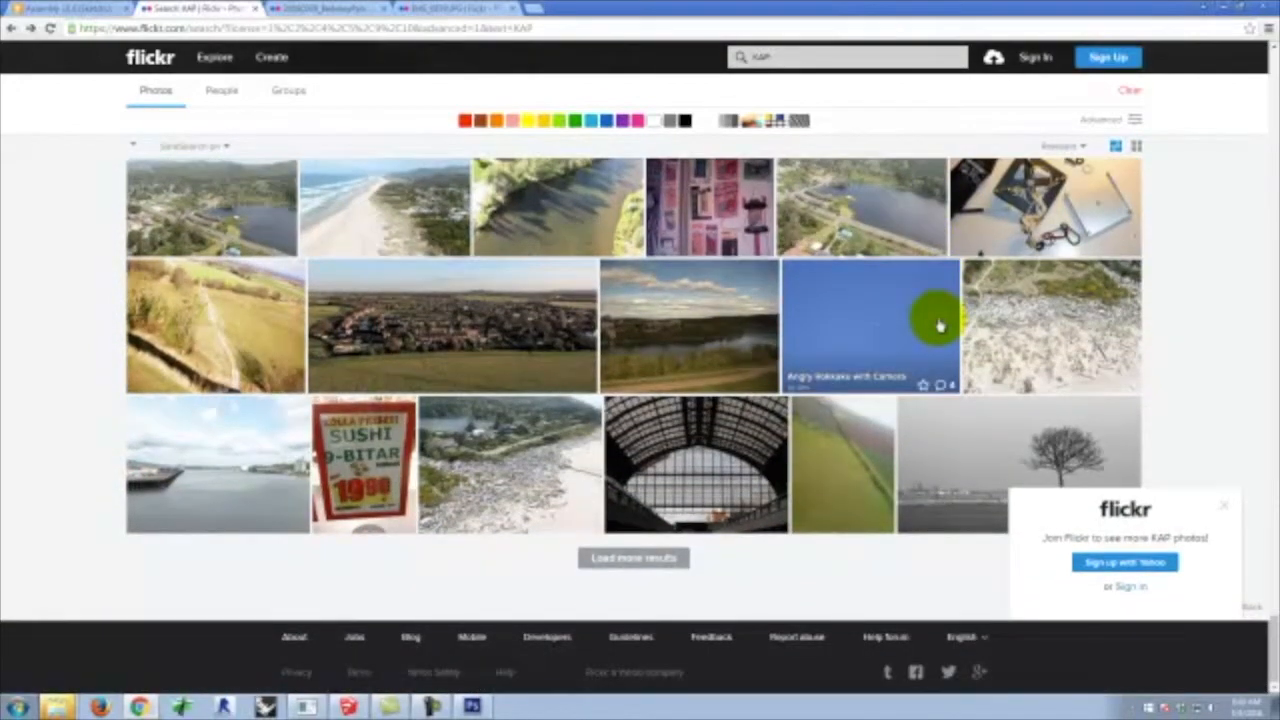
{"action": "left_click", "coordinate": [635, 560]}
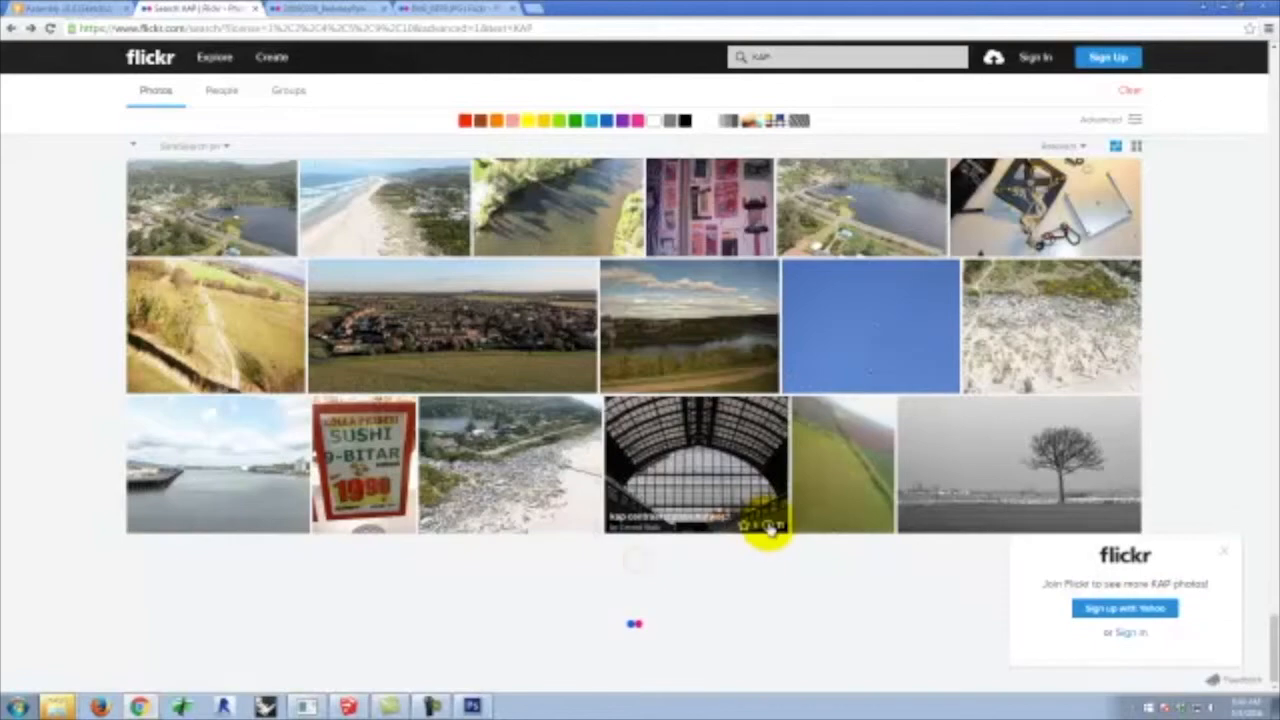
Browse the additional KAP results for ground textures and open the narrow brown sand photo from the borth series in a new tab
{"action": "scroll", "coordinate": [765, 520], "scroll_direction": "down", "scroll_amount": 4}
{"action": "scroll", "coordinate": [765, 518], "scroll_direction": "down", "scroll_amount": 6}
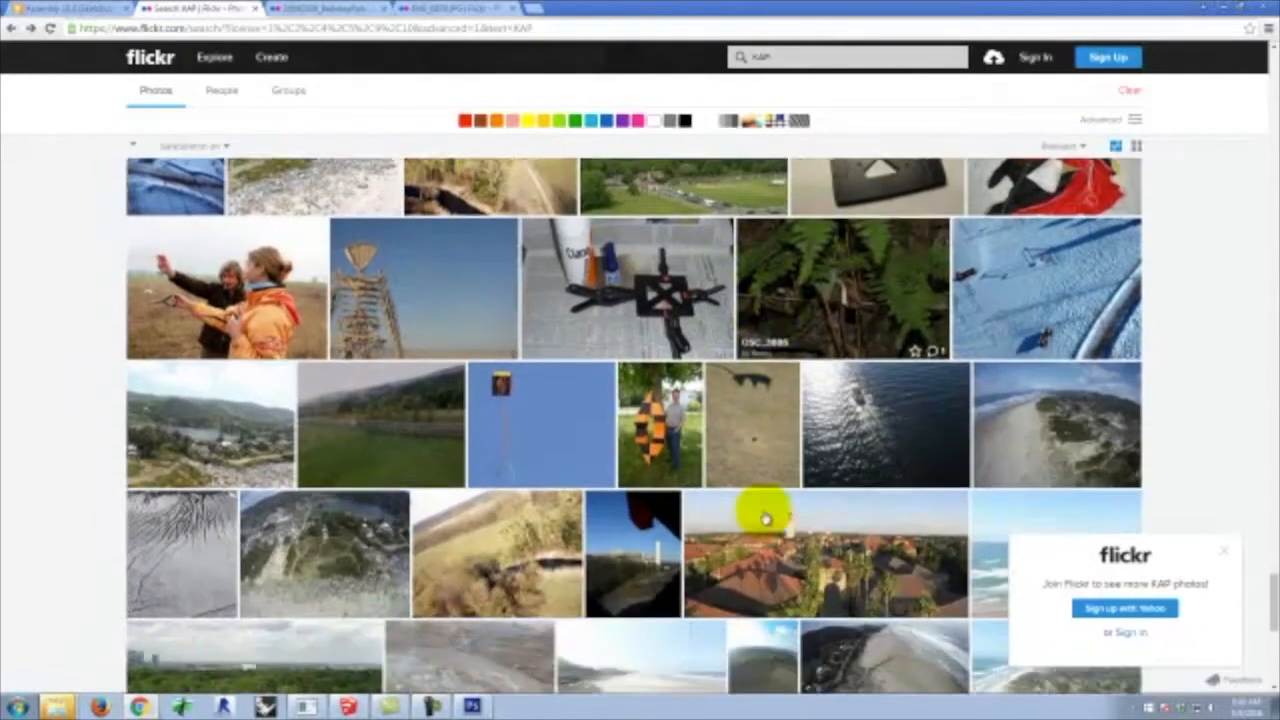
{"action": "scroll", "coordinate": [765, 518], "scroll_direction": "down", "scroll_amount": 6}
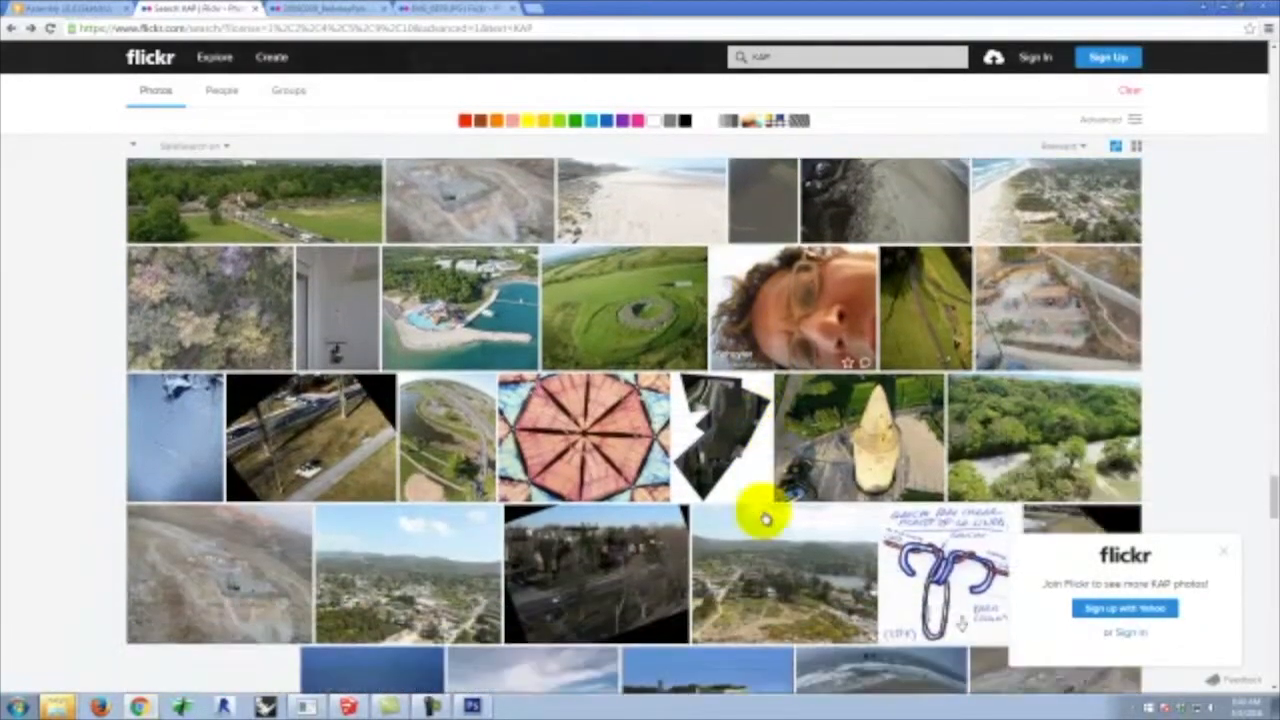
{"action": "scroll", "coordinate": [765, 518], "scroll_direction": "down", "scroll_amount": 5}
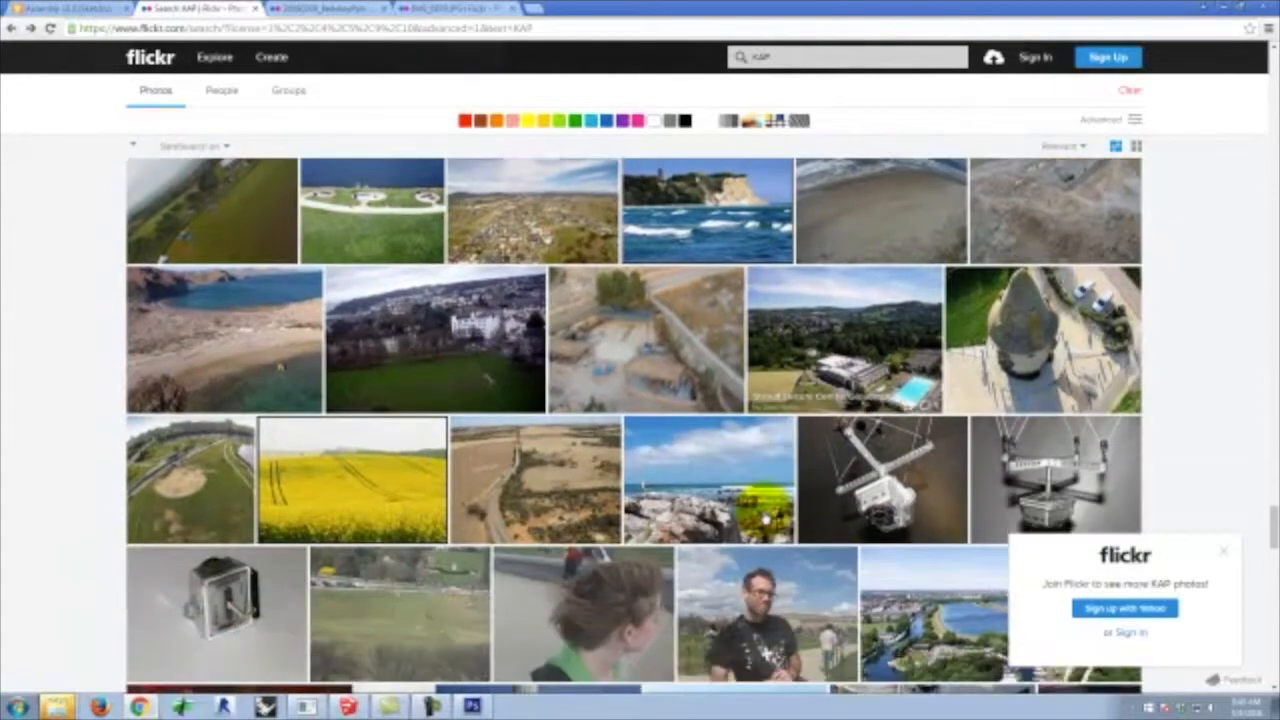
{"action": "scroll", "coordinate": [765, 518], "scroll_direction": "down", "scroll_amount": 7}
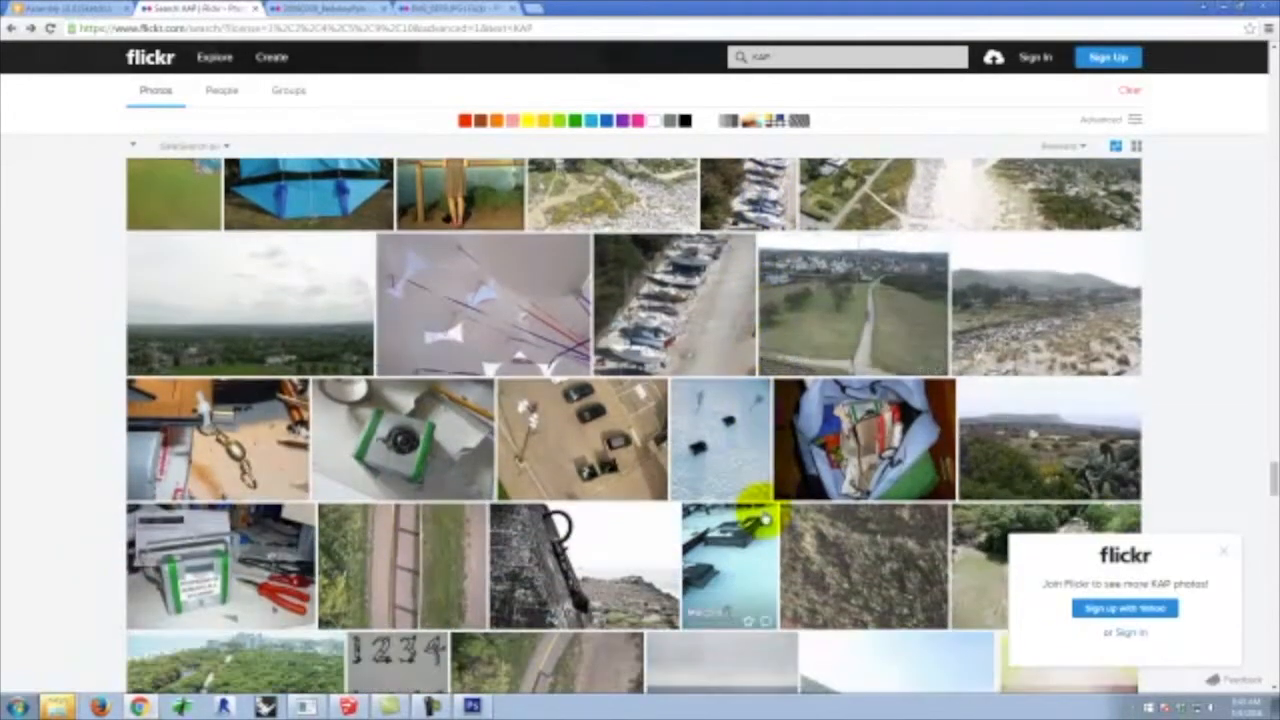
{"action": "scroll", "coordinate": [765, 518], "scroll_direction": "down", "scroll_amount": 5}
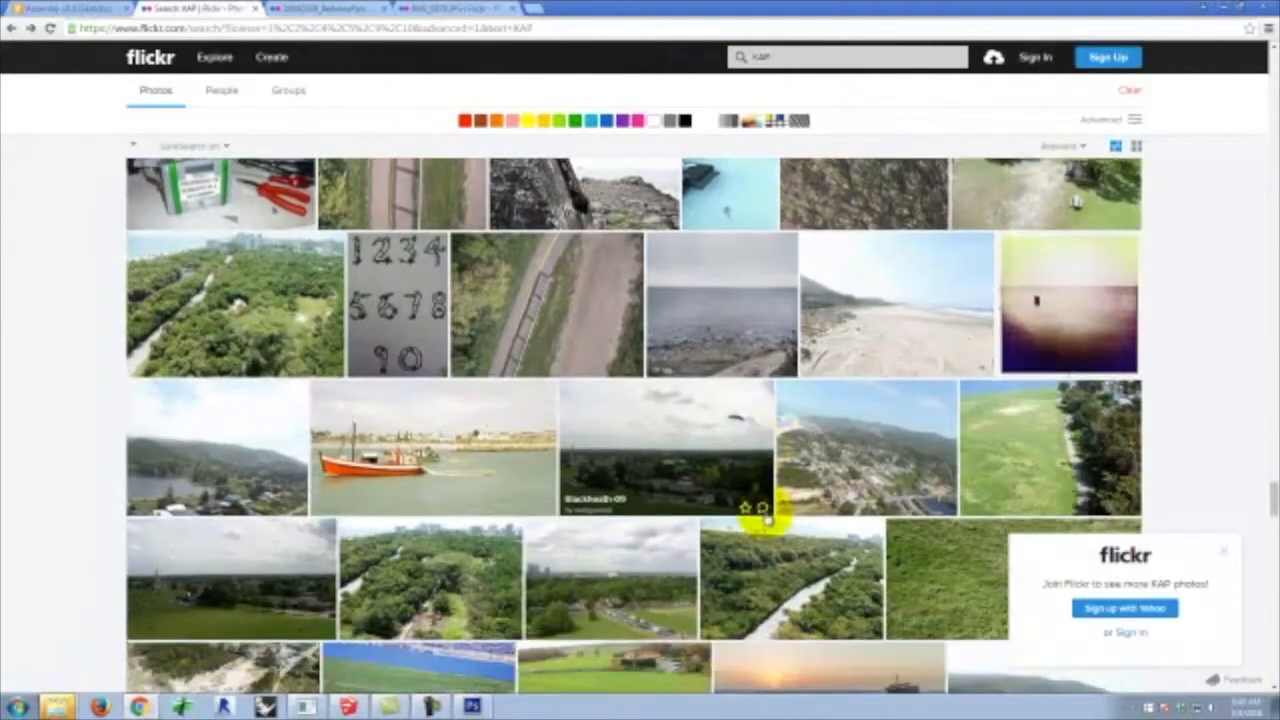
{"action": "scroll", "coordinate": [765, 518], "scroll_direction": "down", "scroll_amount": 3}
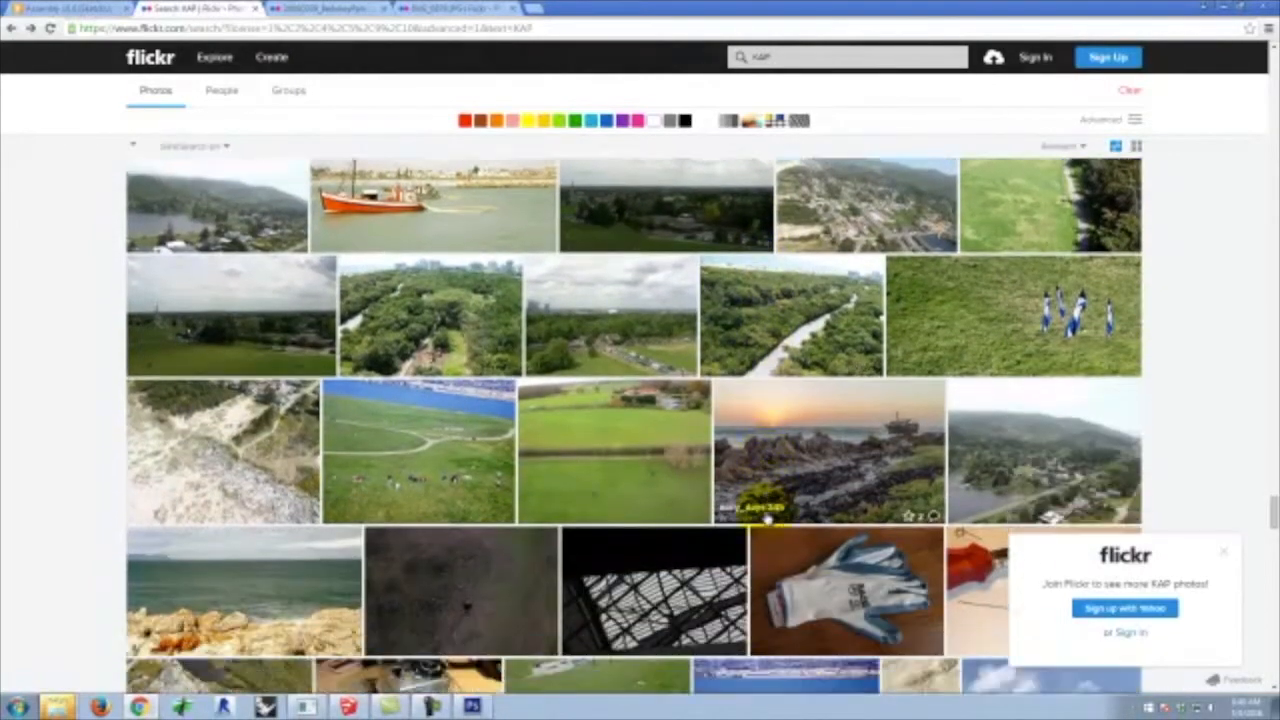
{"action": "scroll", "coordinate": [765, 518], "scroll_direction": "down", "scroll_amount": 2}
{"action": "scroll", "coordinate": [765, 518], "scroll_direction": "down", "scroll_amount": 2}
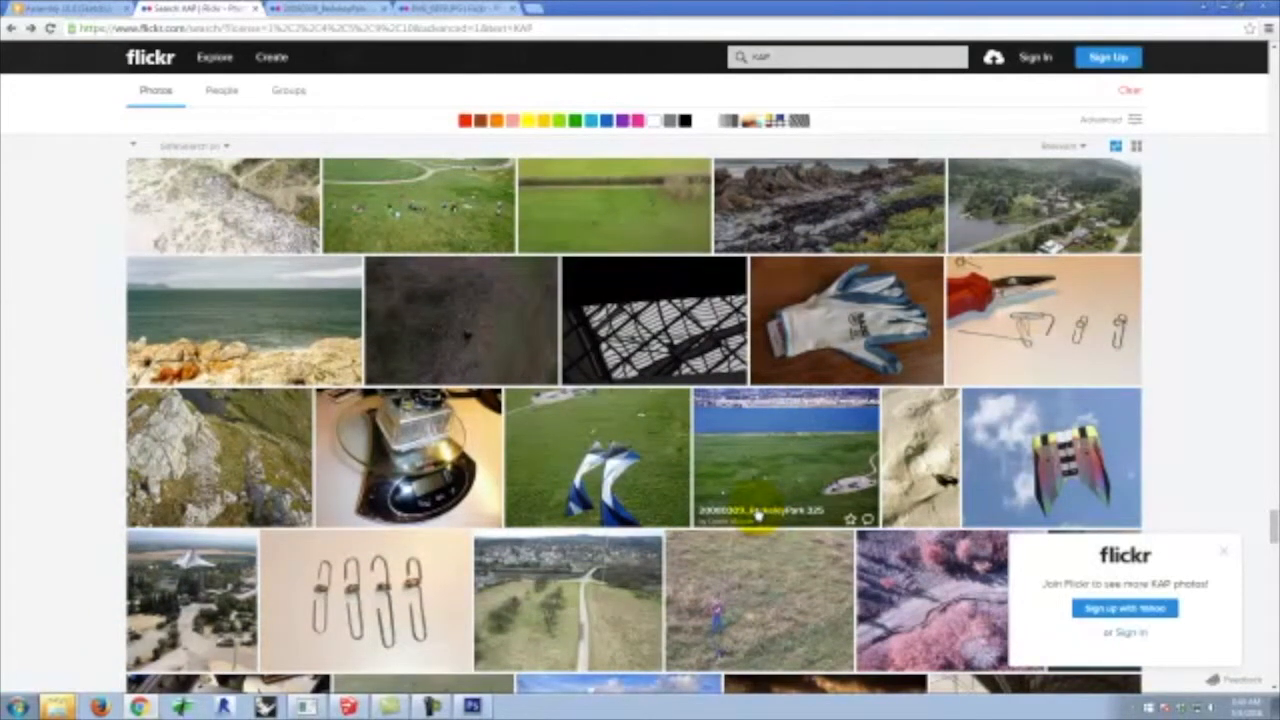
{"action": "scroll", "coordinate": [758, 515], "scroll_direction": "down", "scroll_amount": 3}
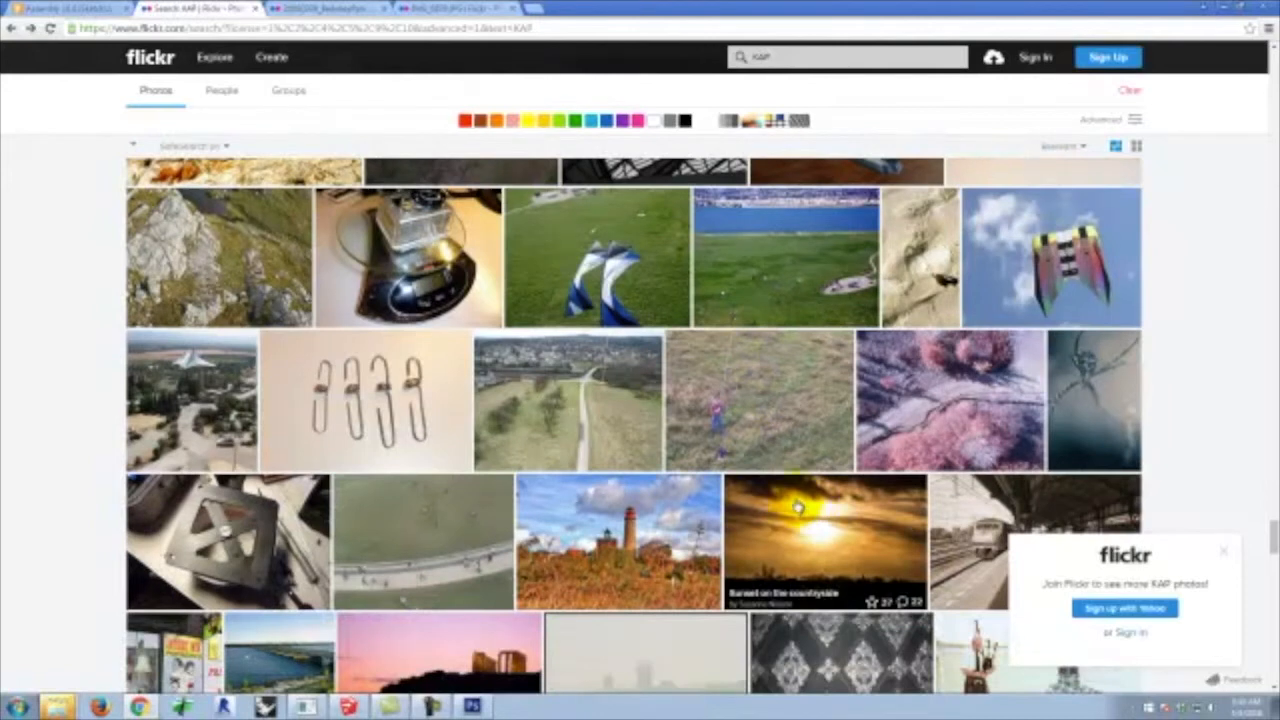
{"action": "scroll", "coordinate": [797, 508], "scroll_direction": "down", "scroll_amount": 3}
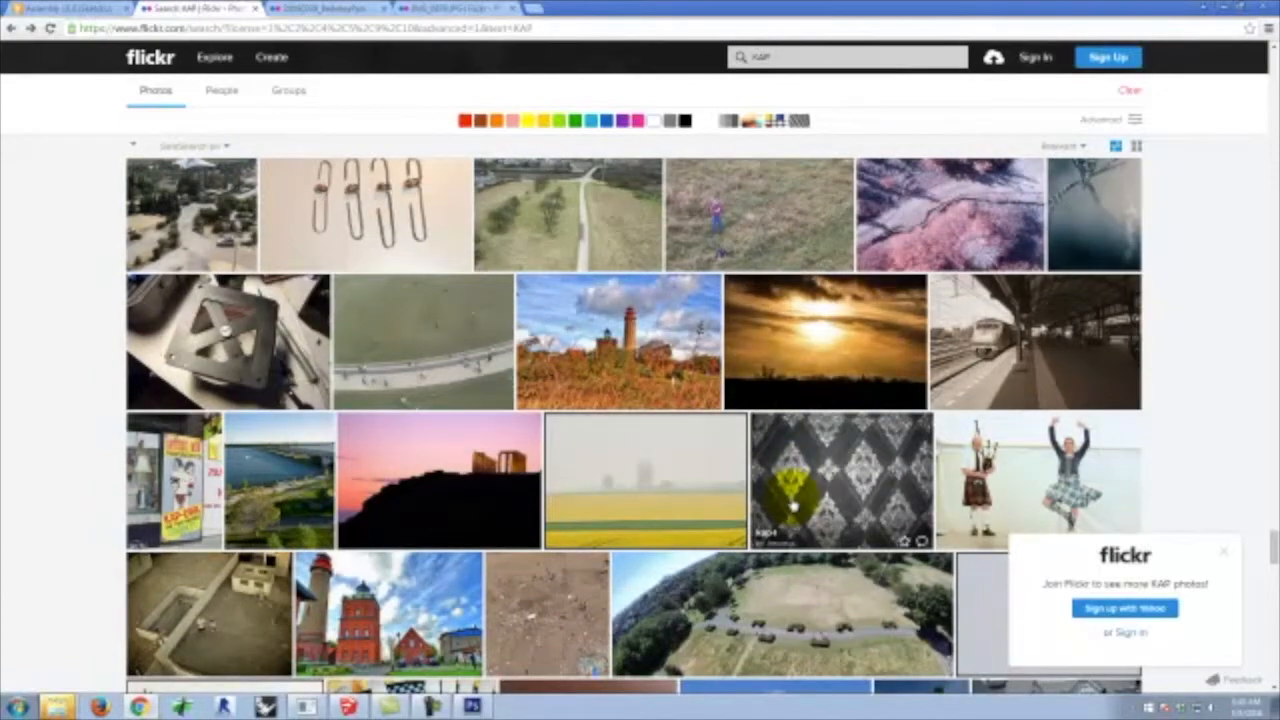
{"action": "scroll", "coordinate": [792, 505], "scroll_direction": "down", "scroll_amount": 7}
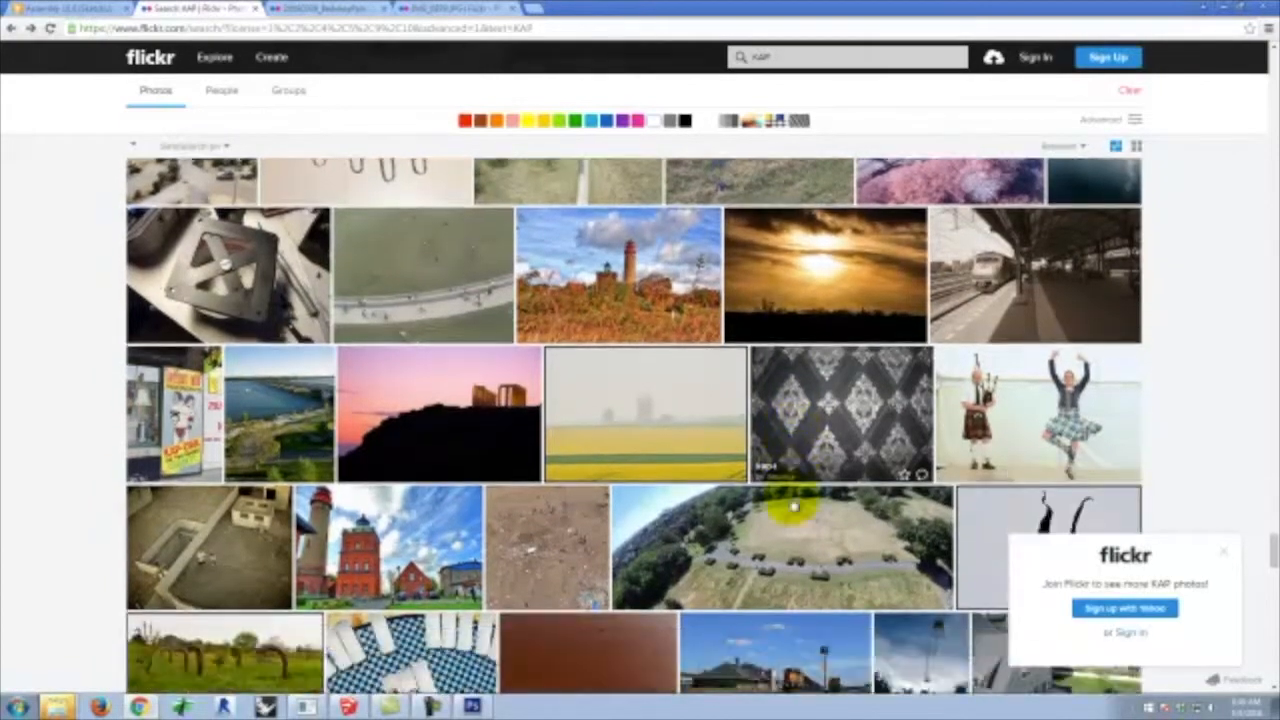
{"action": "scroll", "coordinate": [792, 505], "scroll_direction": "down", "scroll_amount": 10}
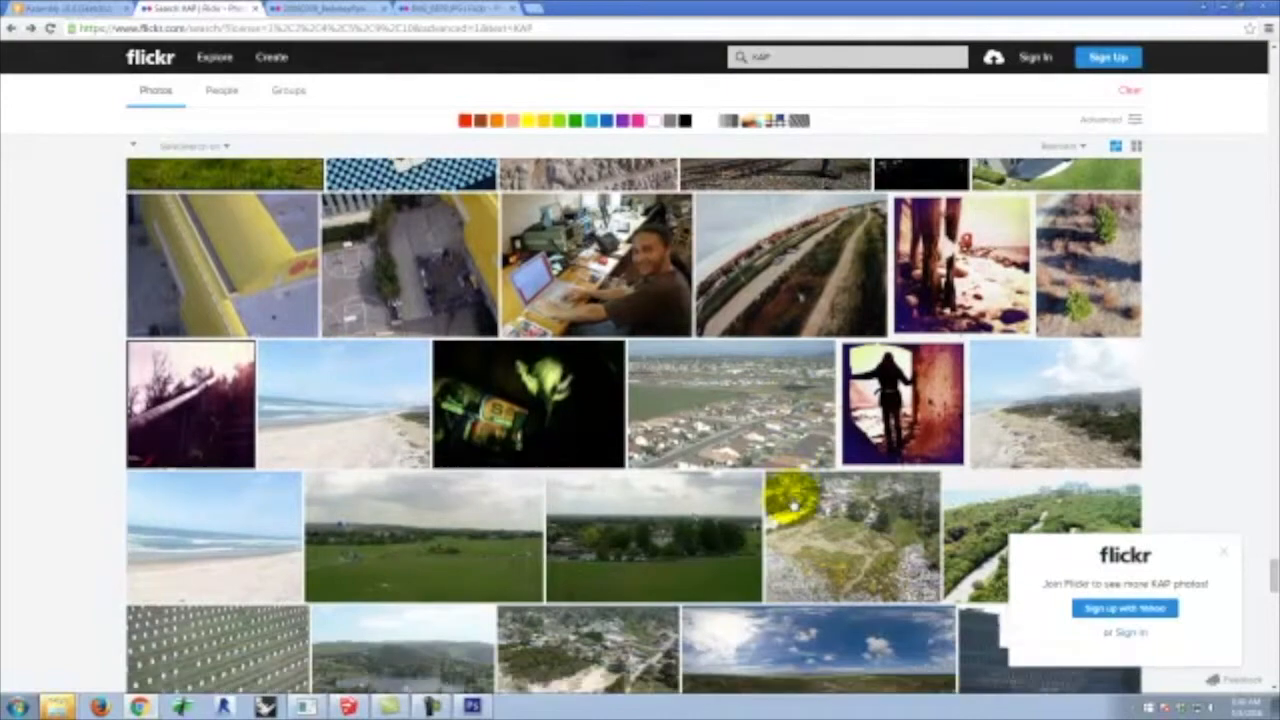
{"action": "scroll", "coordinate": [792, 505], "scroll_direction": "down", "scroll_amount": 10}
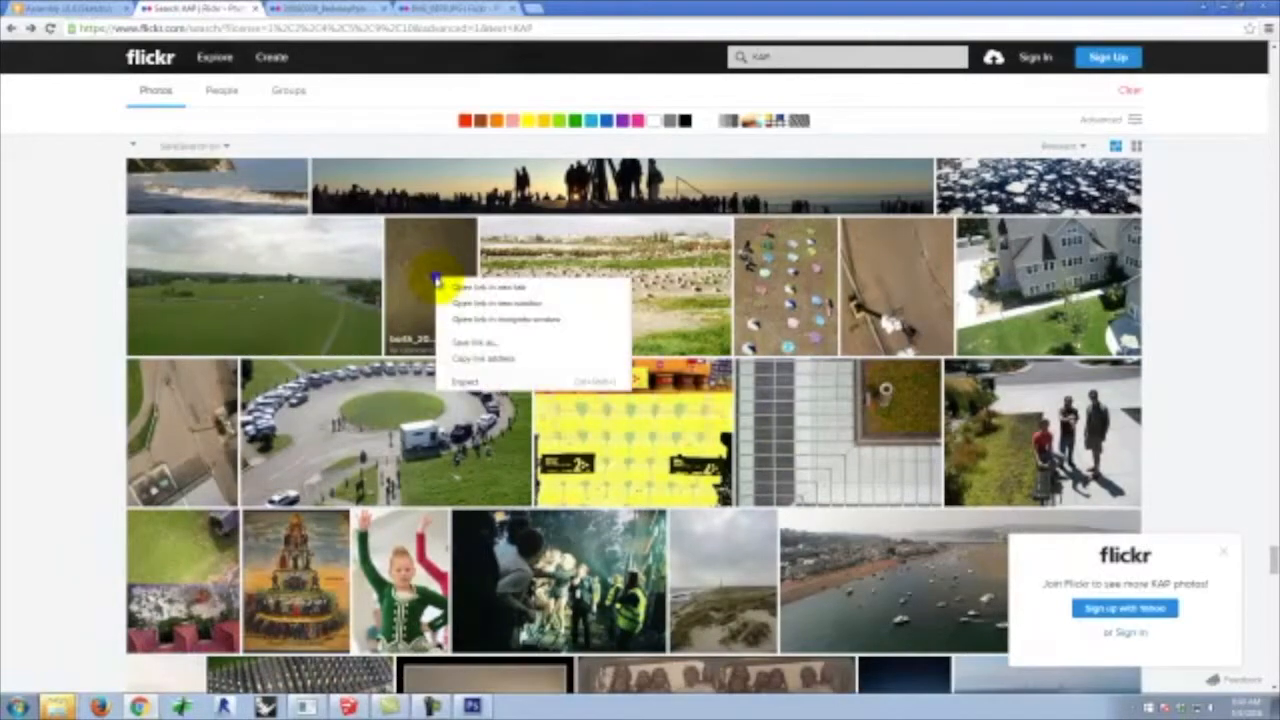
{"action": "left_click", "coordinate": [480, 288]}
Find the orange-brown bare ground photo beside the two sailors in the results and open it in a new tab
{"action": "scroll", "coordinate": [571, 300], "scroll_direction": "down", "scroll_amount": 6}
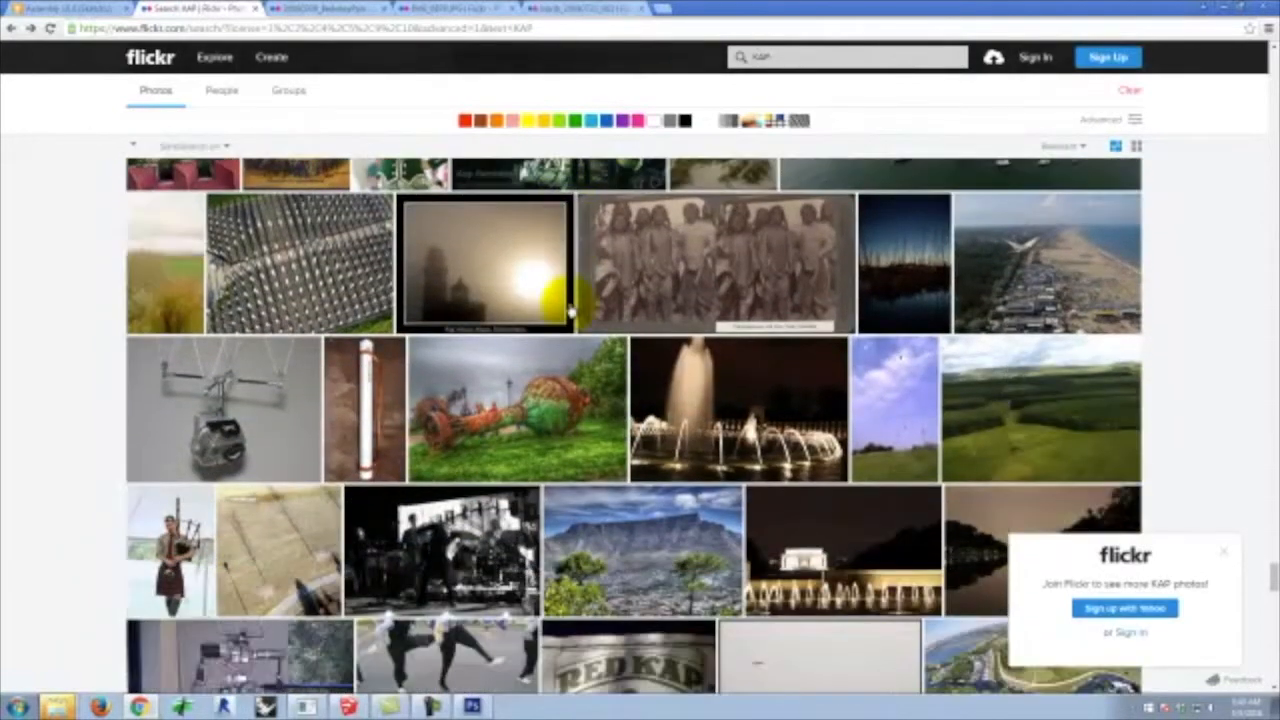
{"action": "scroll", "coordinate": [571, 314], "scroll_direction": "down", "scroll_amount": 3}
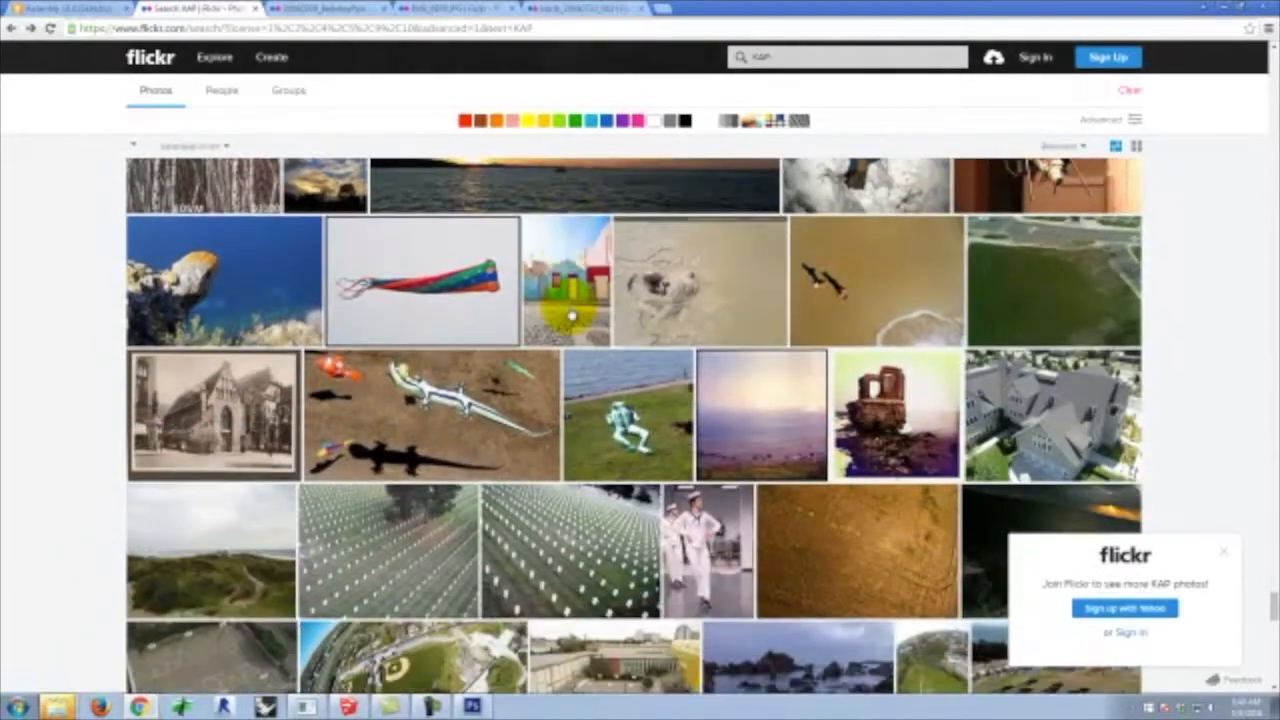
{"action": "scroll", "coordinate": [571, 316], "scroll_direction": "down", "scroll_amount": 3}
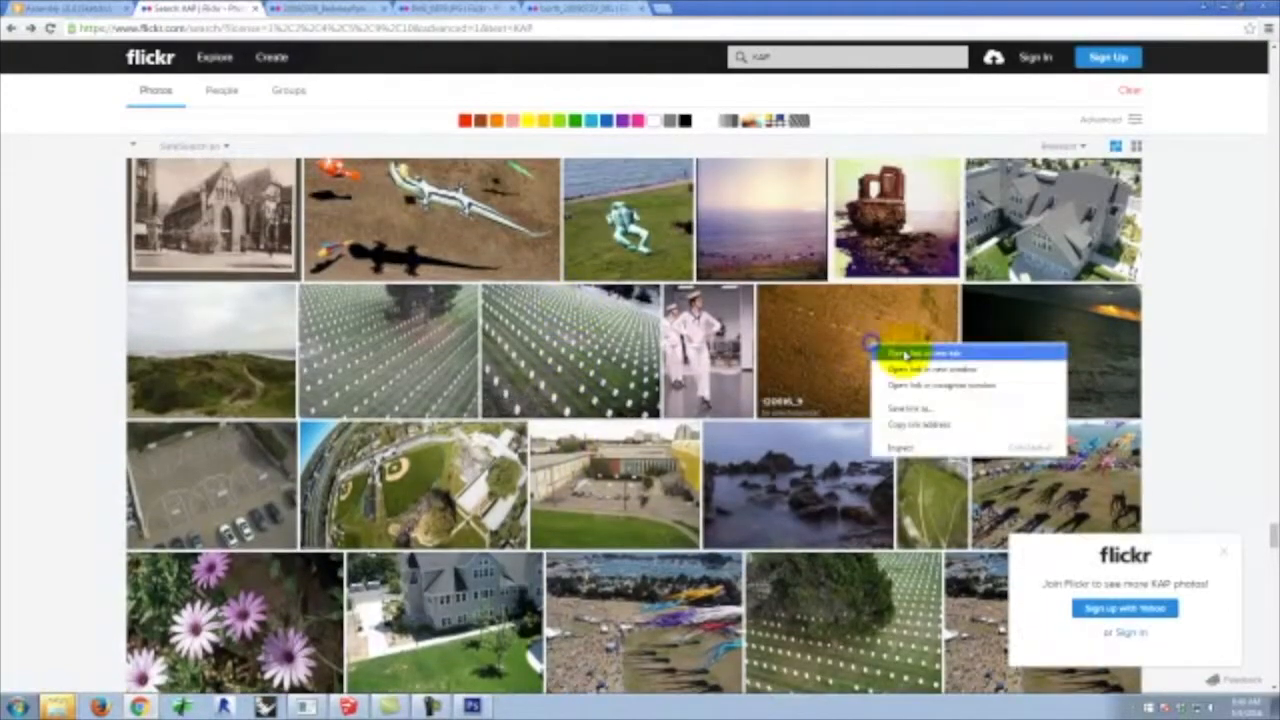
{"action": "left_click", "coordinate": [910, 354]}
Continue through the remaining KAP results to the end of the page and load another batch
{"action": "scroll", "coordinate": [820, 360], "scroll_direction": "down", "scroll_amount": 4}
{"action": "scroll", "coordinate": [802, 430], "scroll_direction": "down", "scroll_amount": 4}
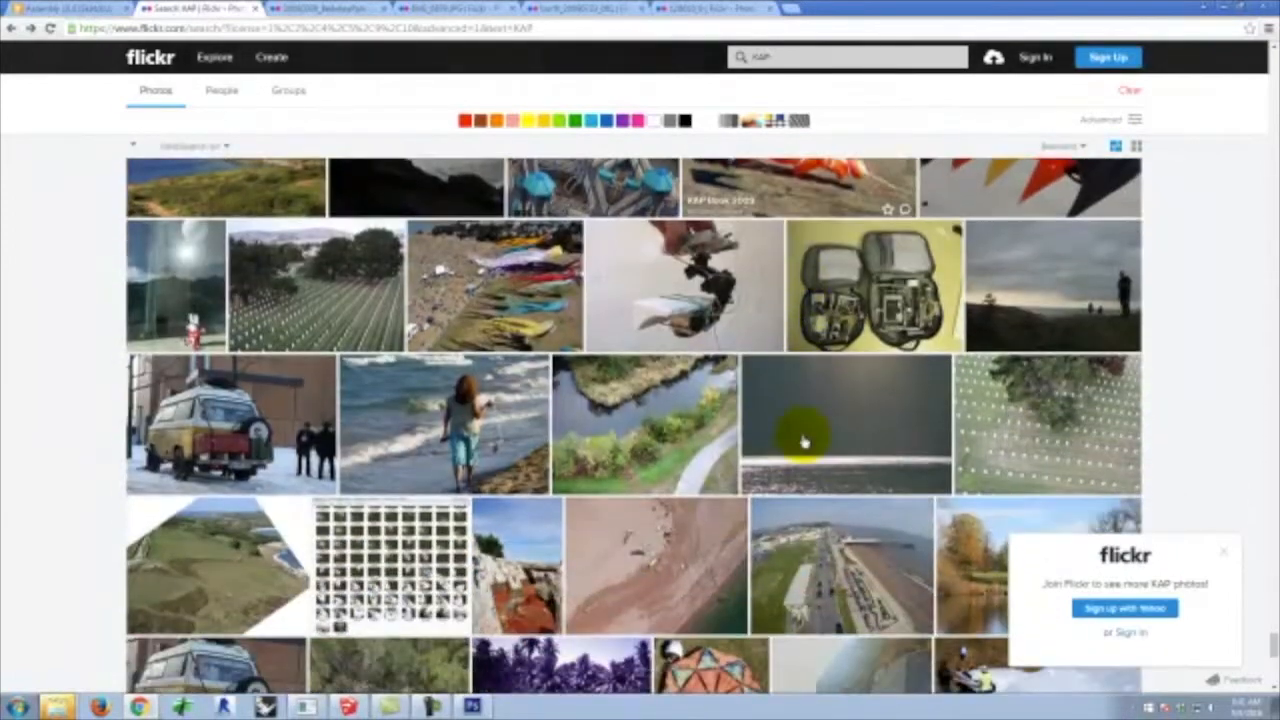
{"action": "scroll", "coordinate": [805, 443], "scroll_direction": "down", "scroll_amount": 2}
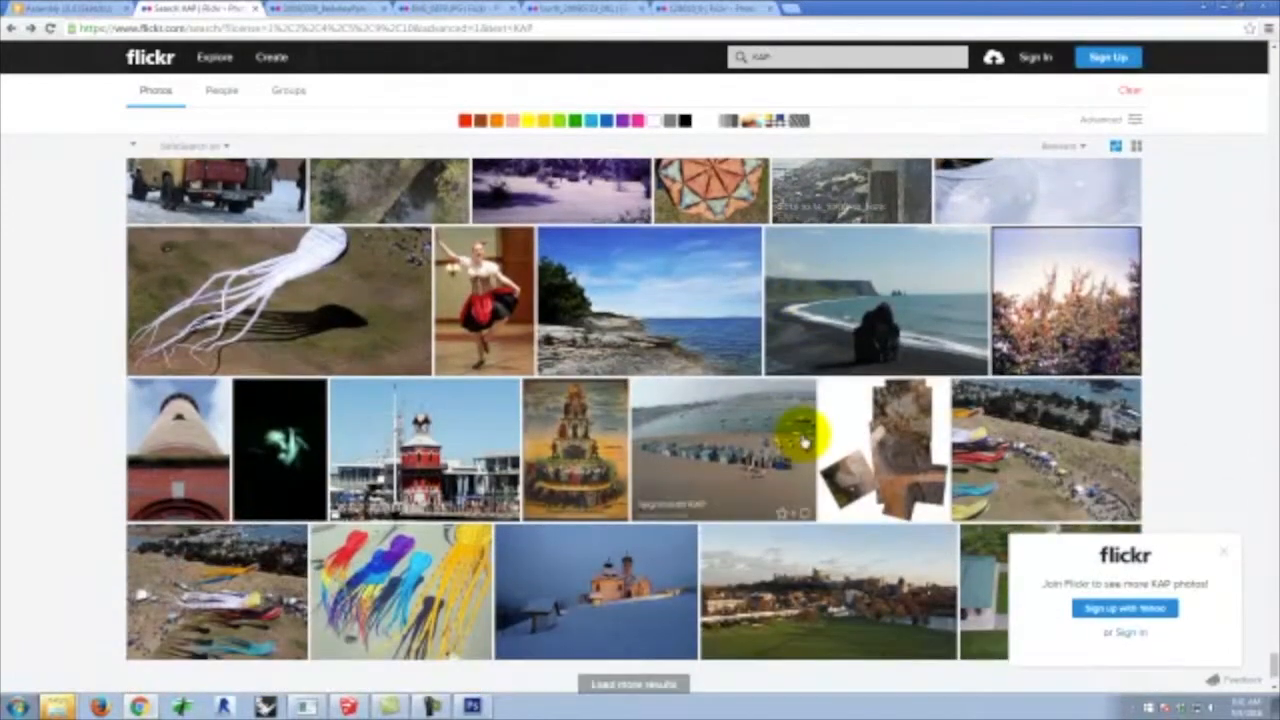
{"action": "scroll", "coordinate": [804, 440], "scroll_direction": "down", "scroll_amount": 2}
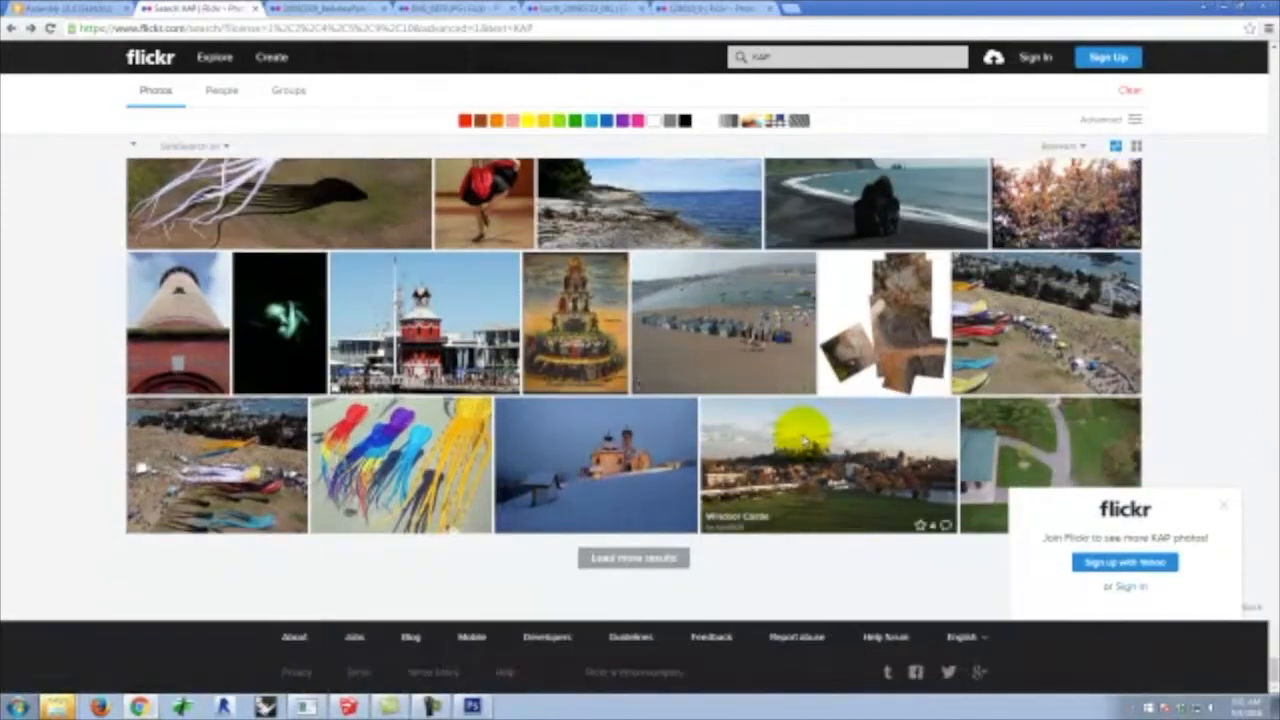
{"action": "left_click", "coordinate": [645, 567]}
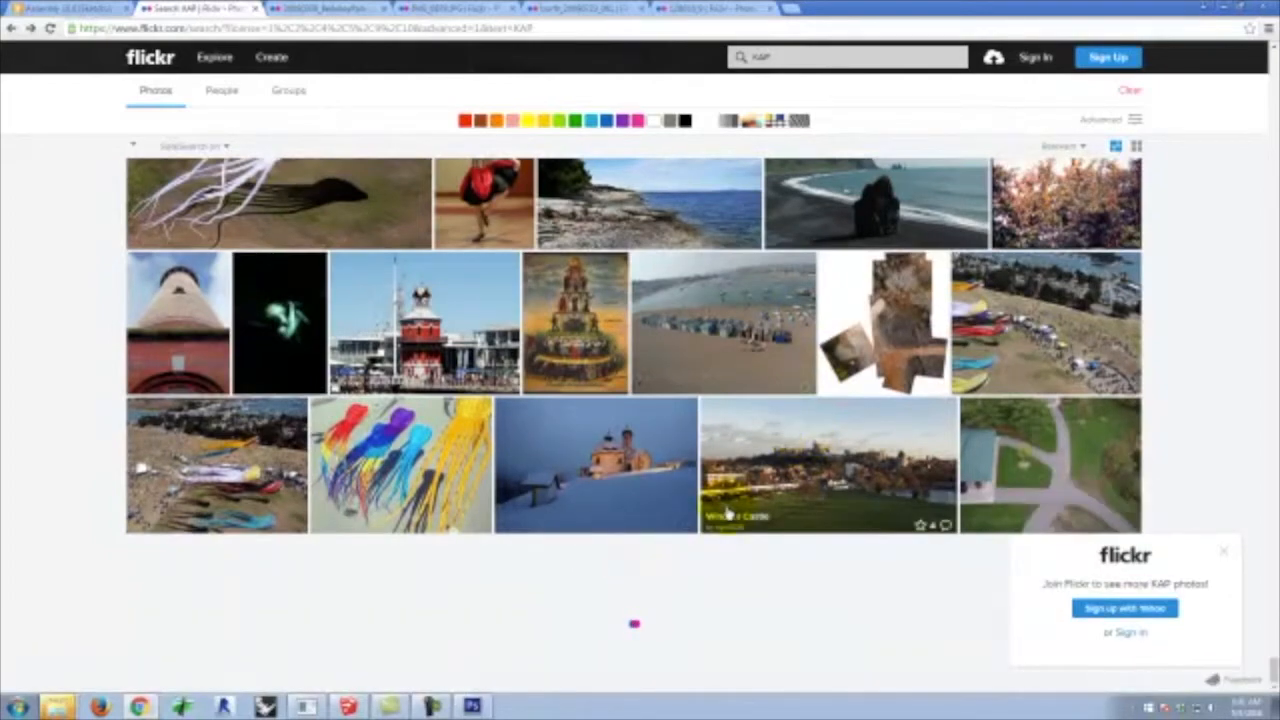
Open the pale ground photo "First Successful KAP Photo" and the dark sand photo borth_20090723_077 in new tabs
{"action": "scroll", "coordinate": [727, 514], "scroll_direction": "down", "scroll_amount": 3}
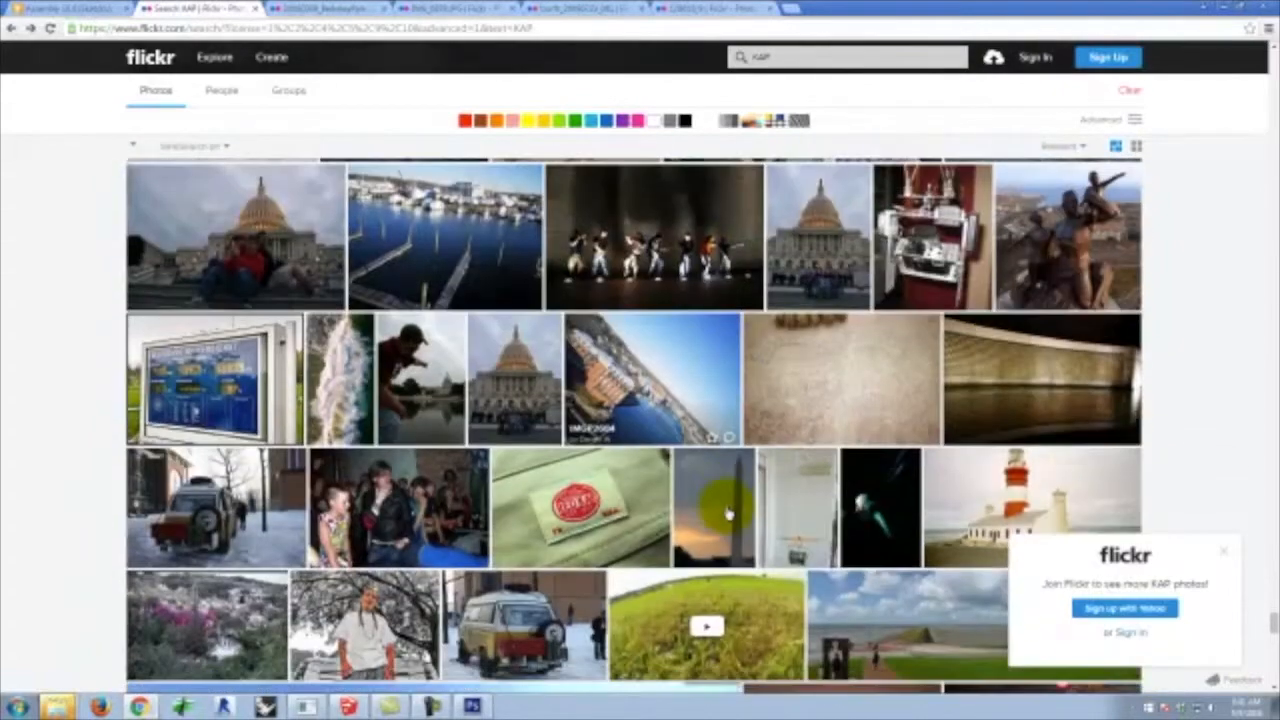
{"action": "left_click", "coordinate": [890, 370]}
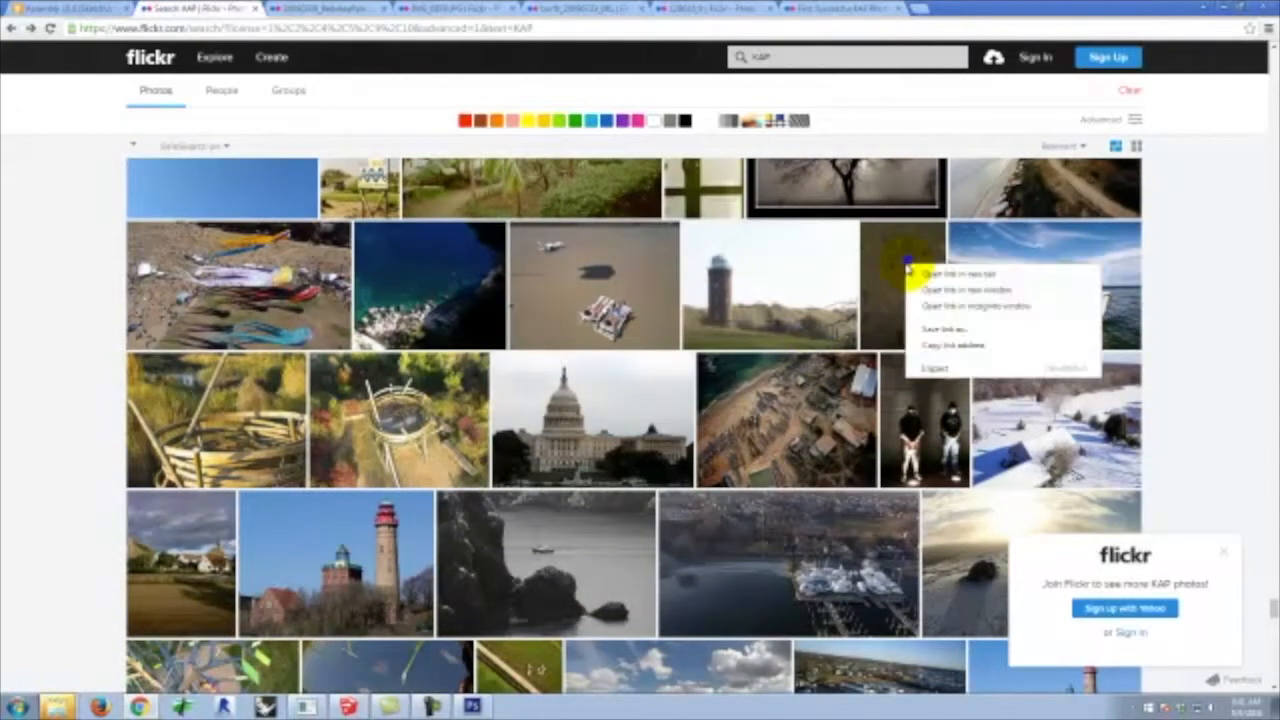
{"action": "left_click", "coordinate": [932, 275]}
Find the aerial photo of shrubs beside a curving path, P3221185, and open it in a new tab
{"action": "scroll", "coordinate": [806, 331], "scroll_direction": "down", "scroll_amount": 2}
{"action": "scroll", "coordinate": [806, 331], "scroll_direction": "down", "scroll_amount": 5}
{"action": "scroll", "coordinate": [806, 331], "scroll_direction": "down", "scroll_amount": 9}
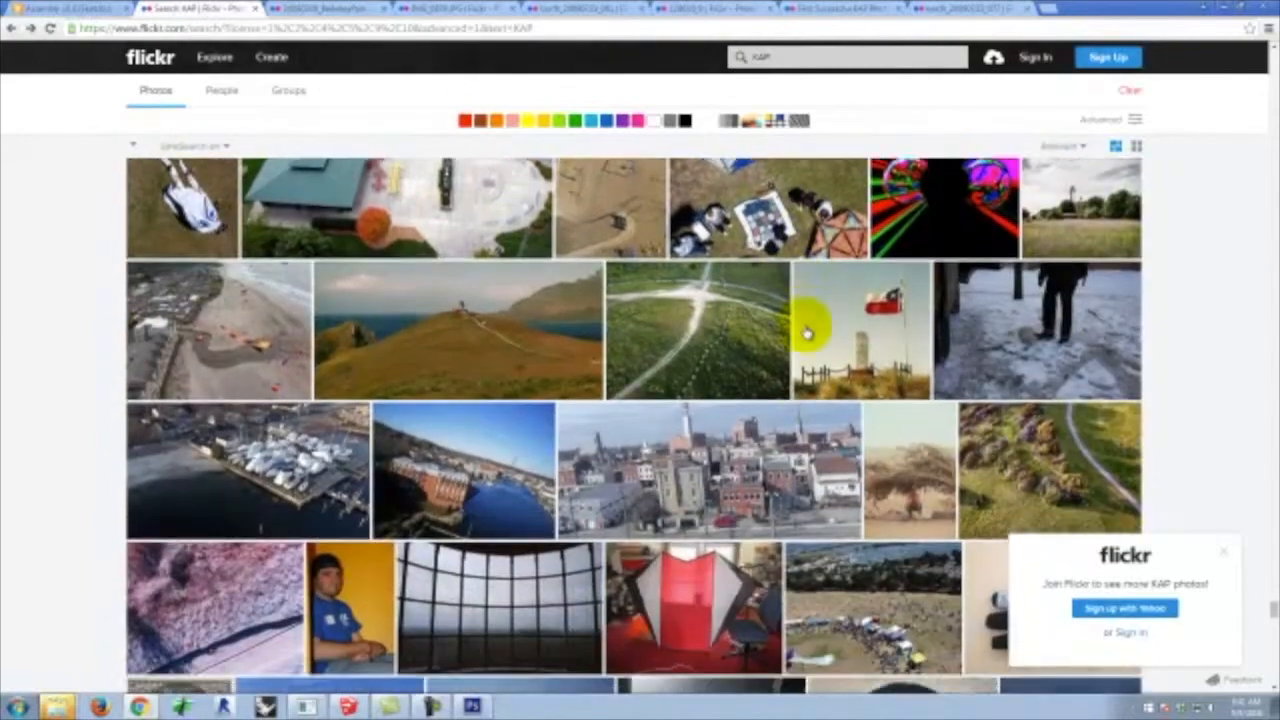
{"action": "scroll", "coordinate": [806, 331], "scroll_direction": "down", "scroll_amount": 3}
{"action": "scroll", "coordinate": [806, 331], "scroll_direction": "up", "scroll_amount": 3}
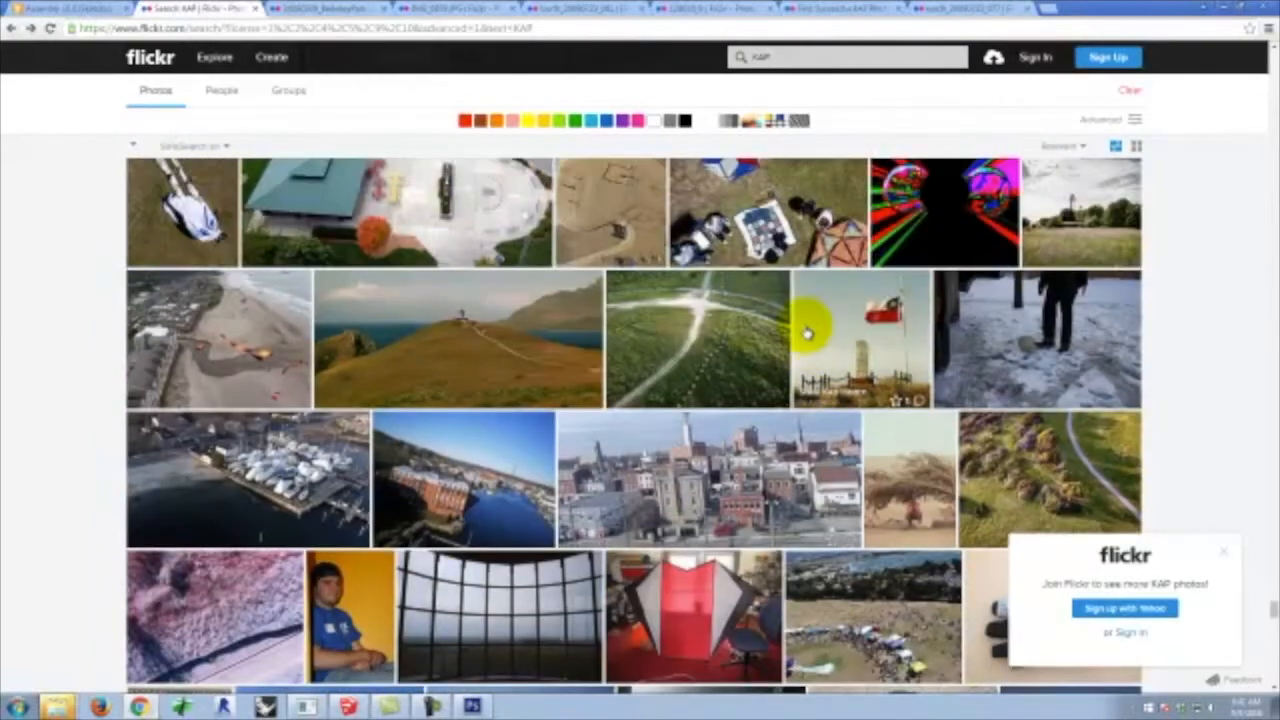
{"action": "scroll", "coordinate": [806, 331], "scroll_direction": "down", "scroll_amount": 3}
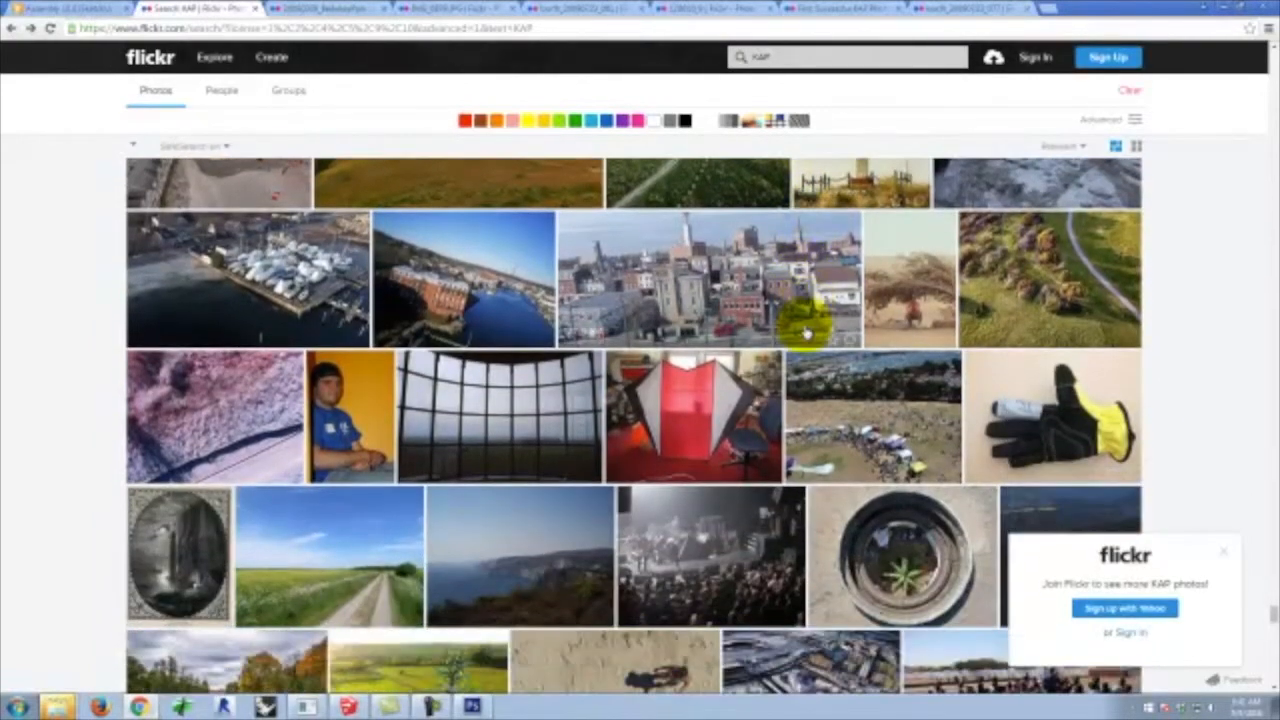
{"action": "right_click", "coordinate": [1070, 260]}
{"action": "left_click", "coordinate": [1095, 266]}
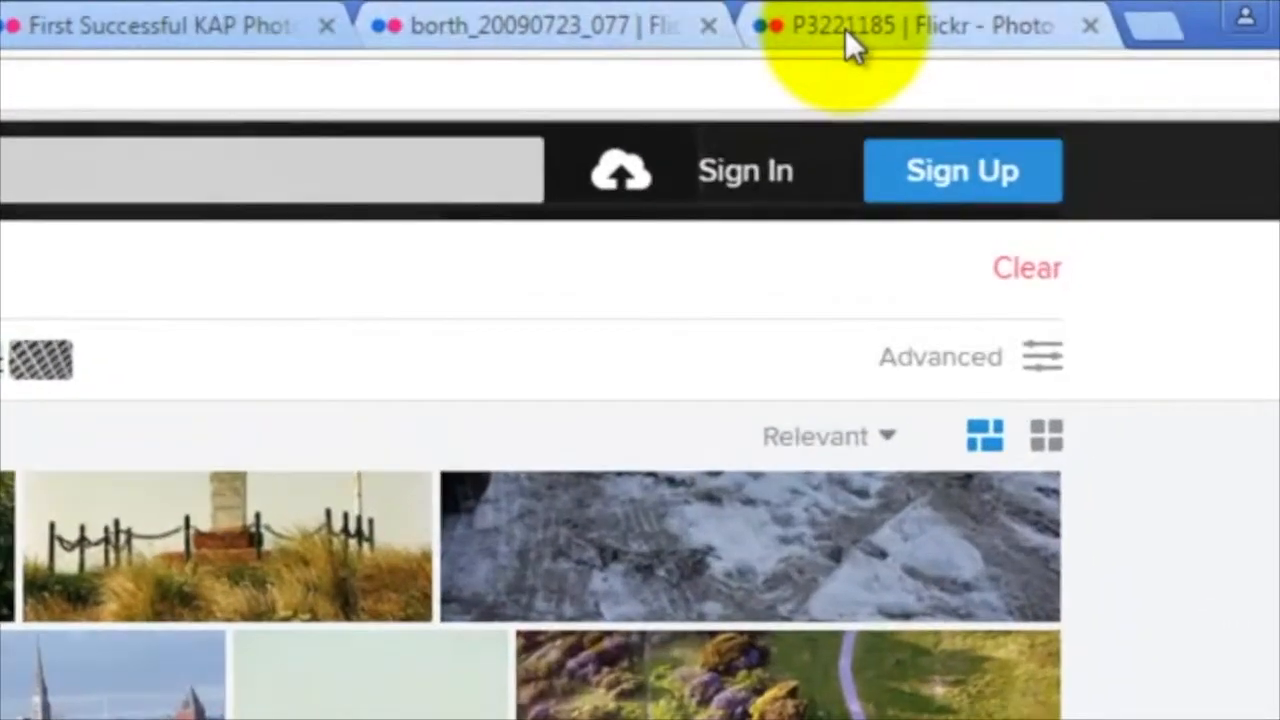
View the opened P3221185 photo, then switch to "First Successful KAP Photo" and download it in Original size
{"action": "left_click", "coordinate": [1069, 9]}
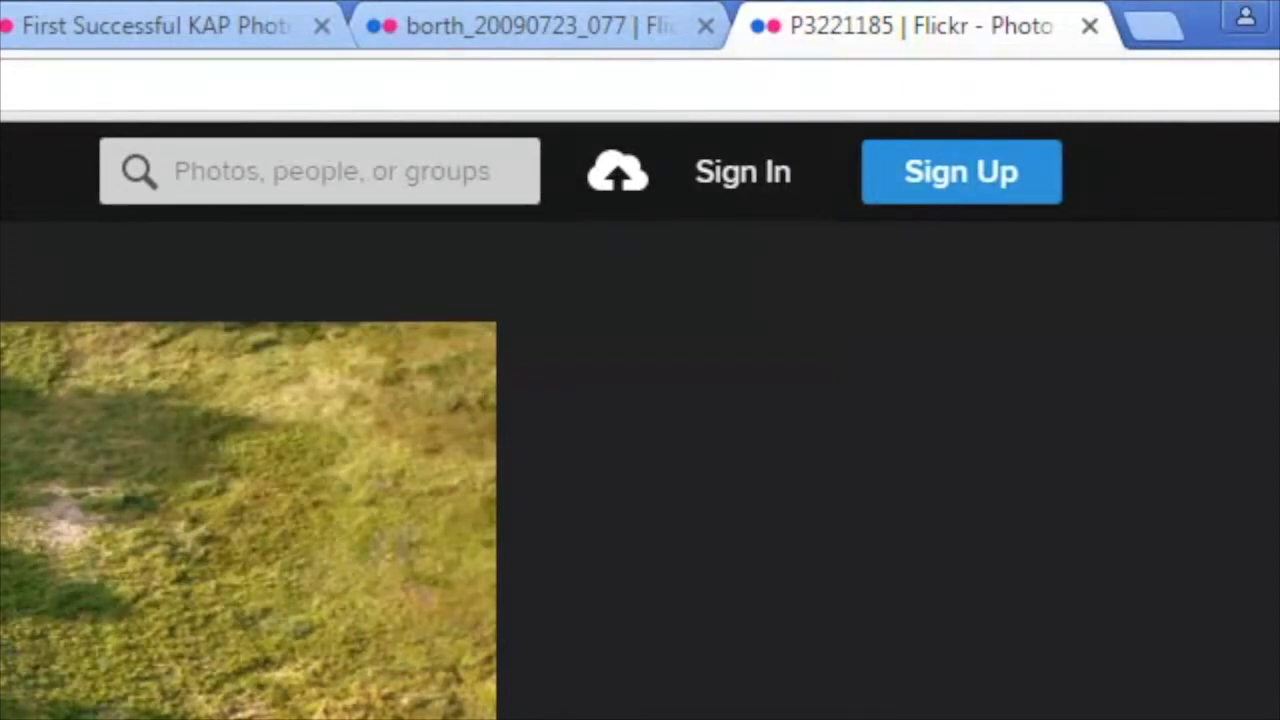
{"action": "left_click", "coordinate": [131, 21]}
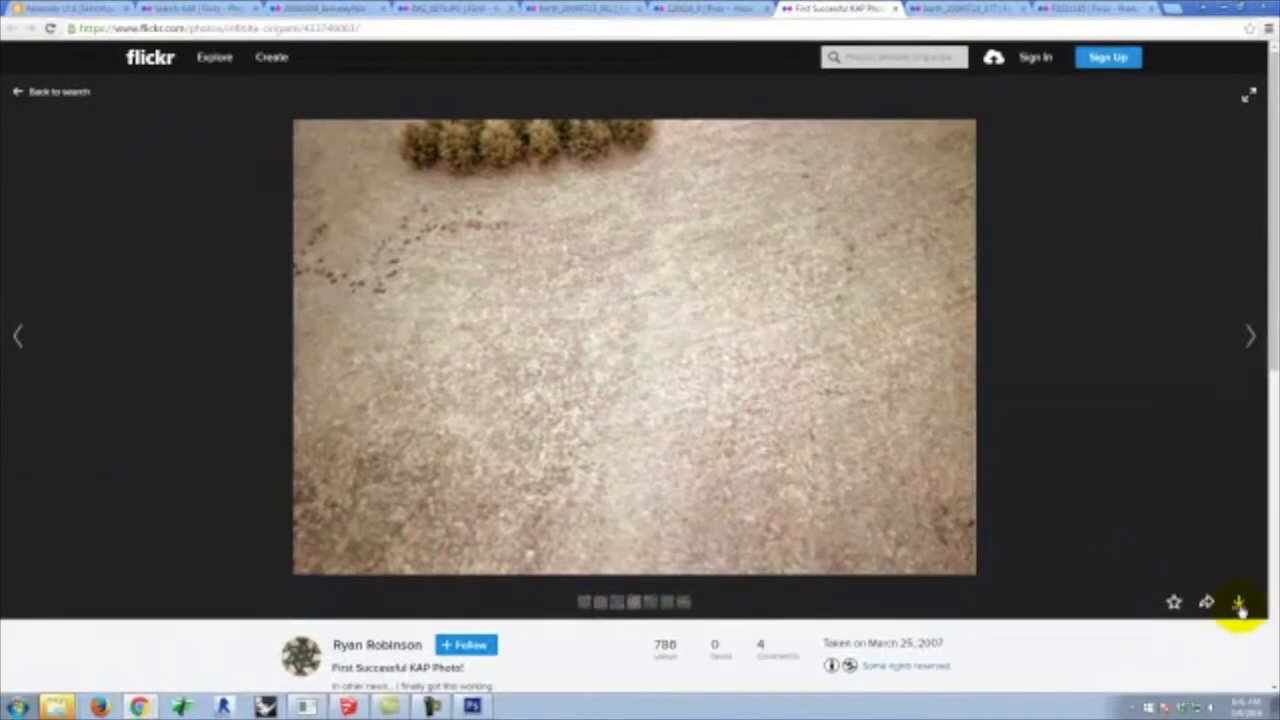
{"action": "left_click", "coordinate": [1239, 607]}
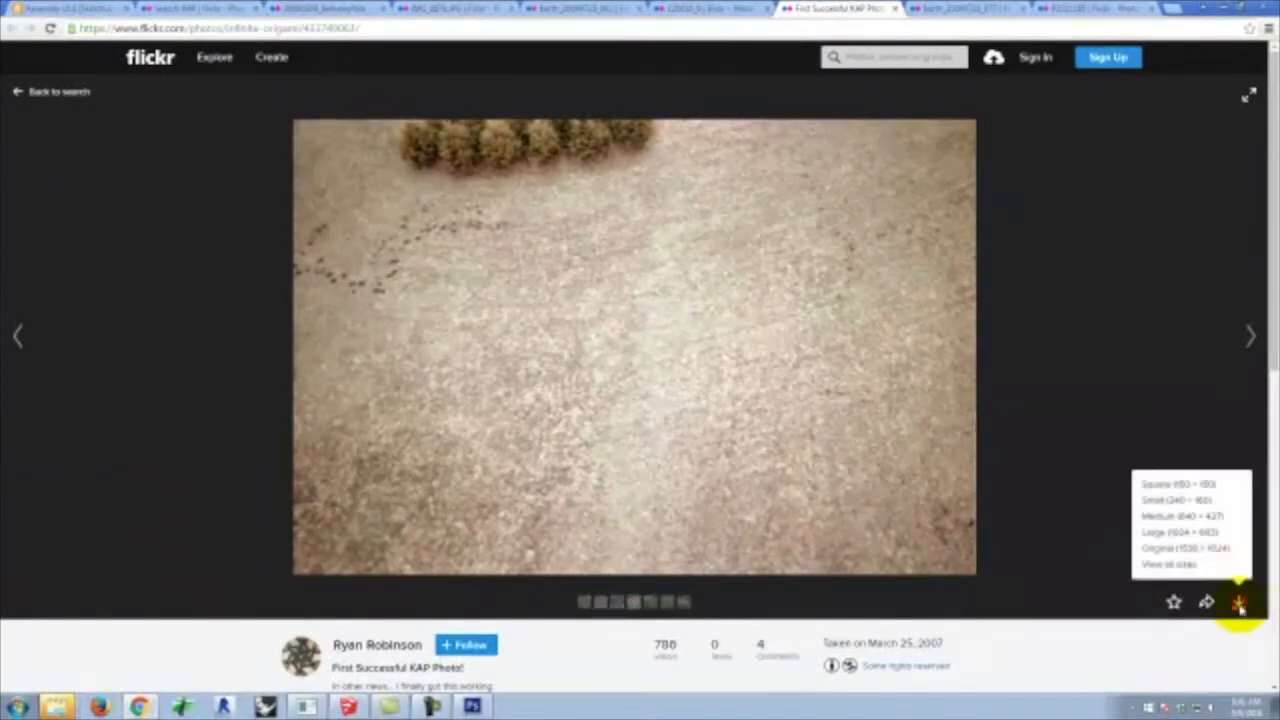
{"action": "left_click", "coordinate": [1178, 549]}
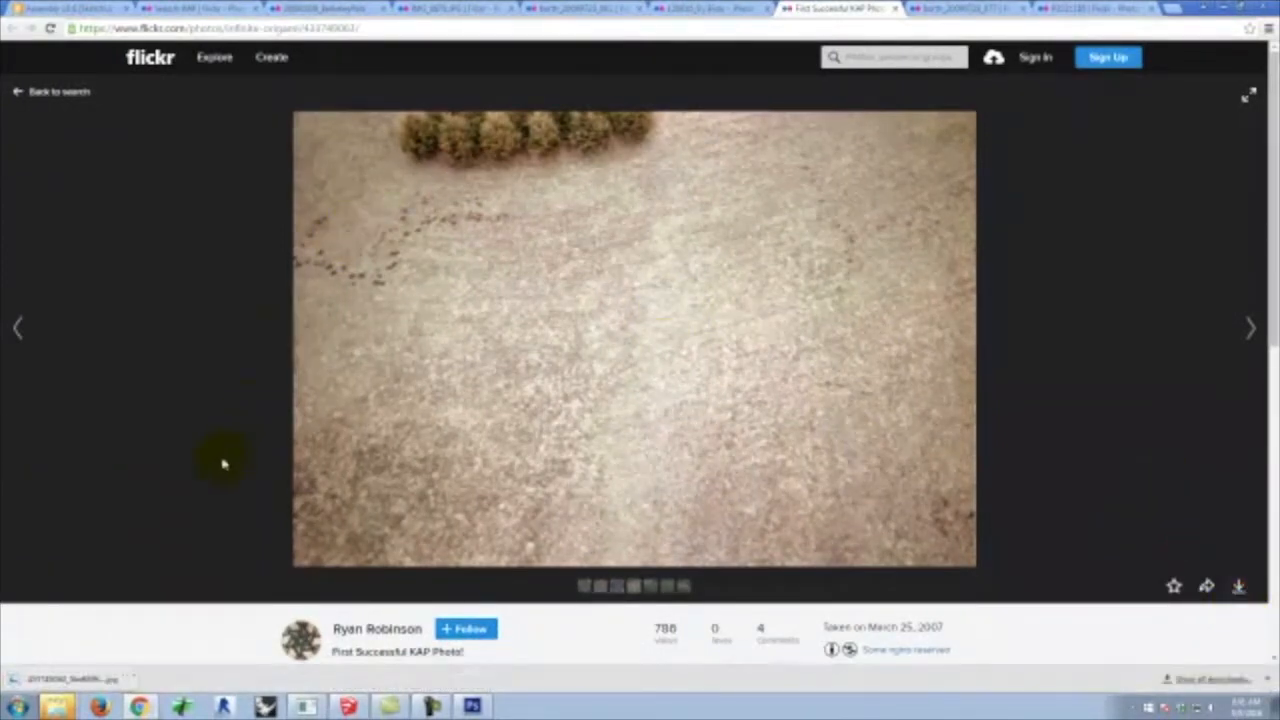
Copy the downloaded "First Successful KAP Photo" from Downloads into the A135 Exercises subfolder holding the Ex126_S2016_Plan images on the Bluestone drive
{"action": "left_click", "coordinate": [133, 679]}
{"action": "left_click", "coordinate": [175, 632]}
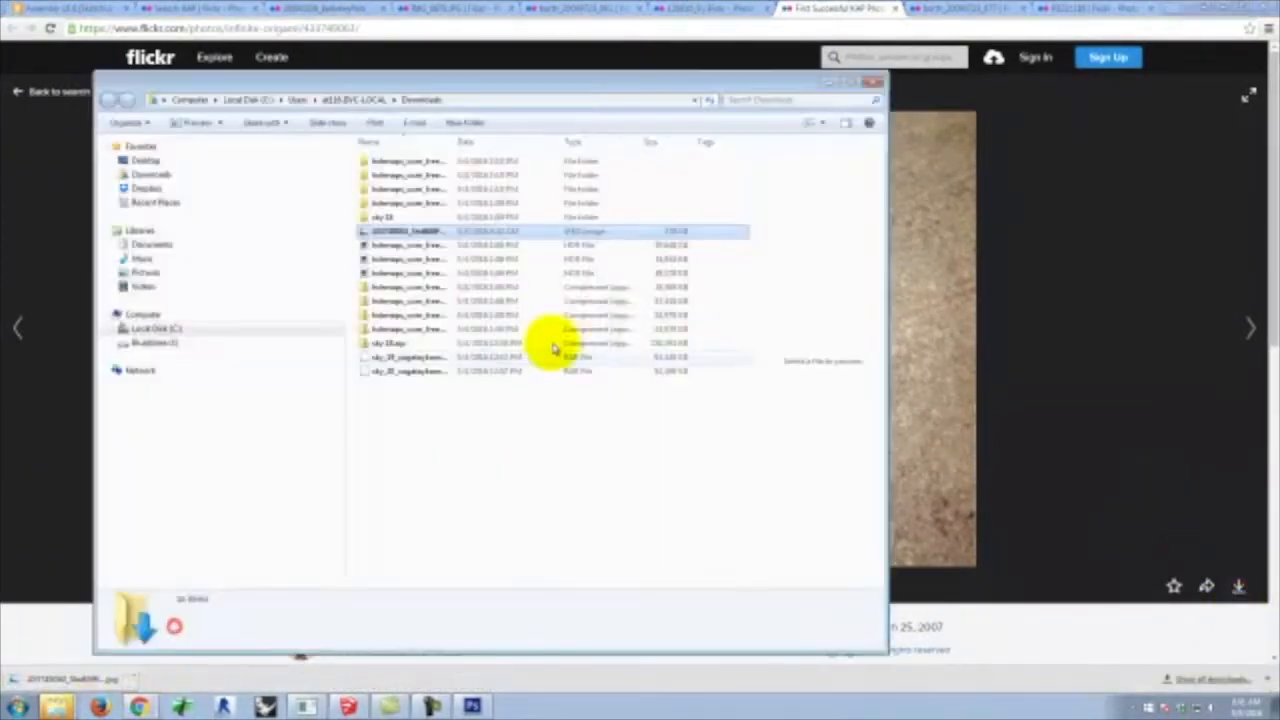
{"action": "right_click", "coordinate": [414, 234]}
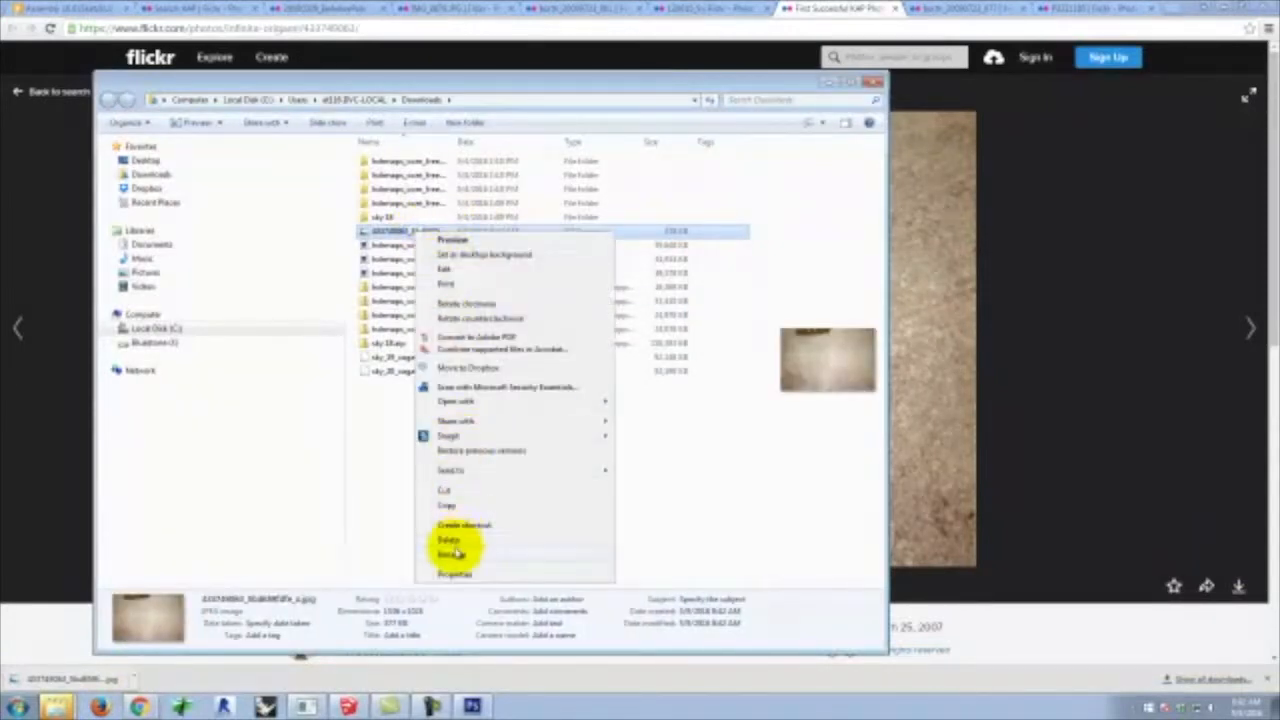
{"action": "key", "text": "Escape"}
{"action": "left_click", "coordinate": [145, 342]}
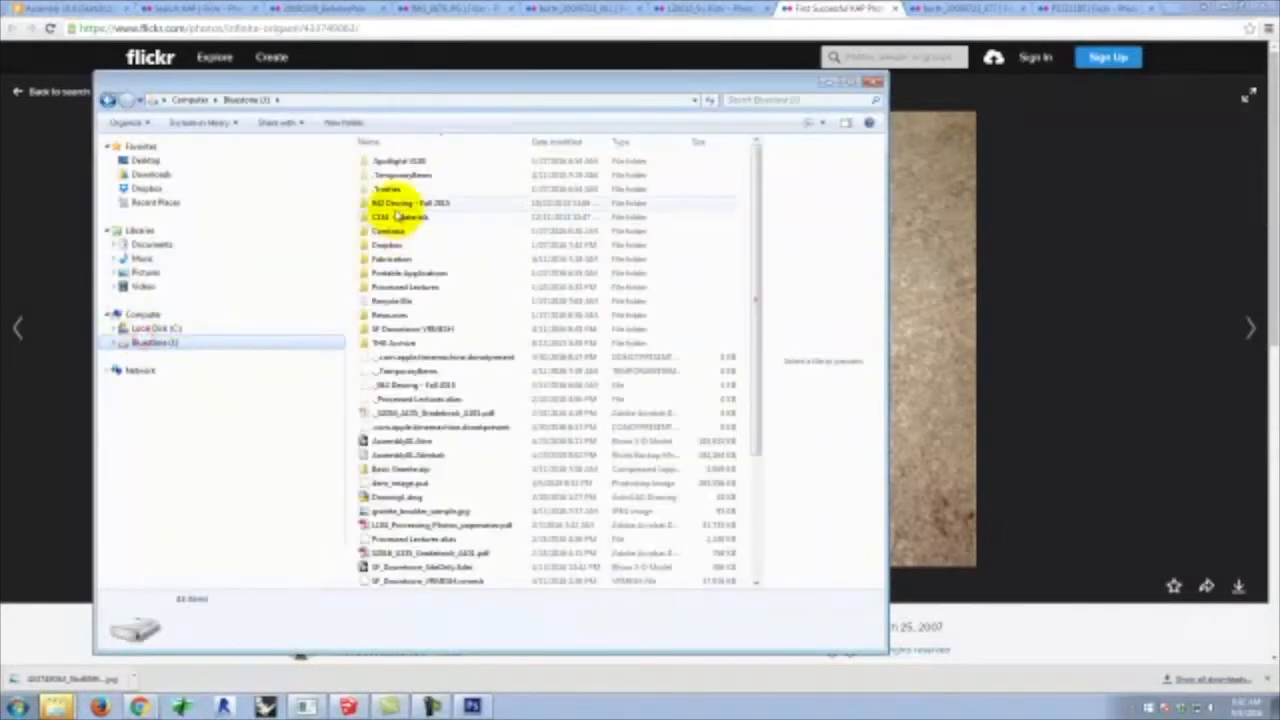
{"action": "double_click", "coordinate": [402, 245]}
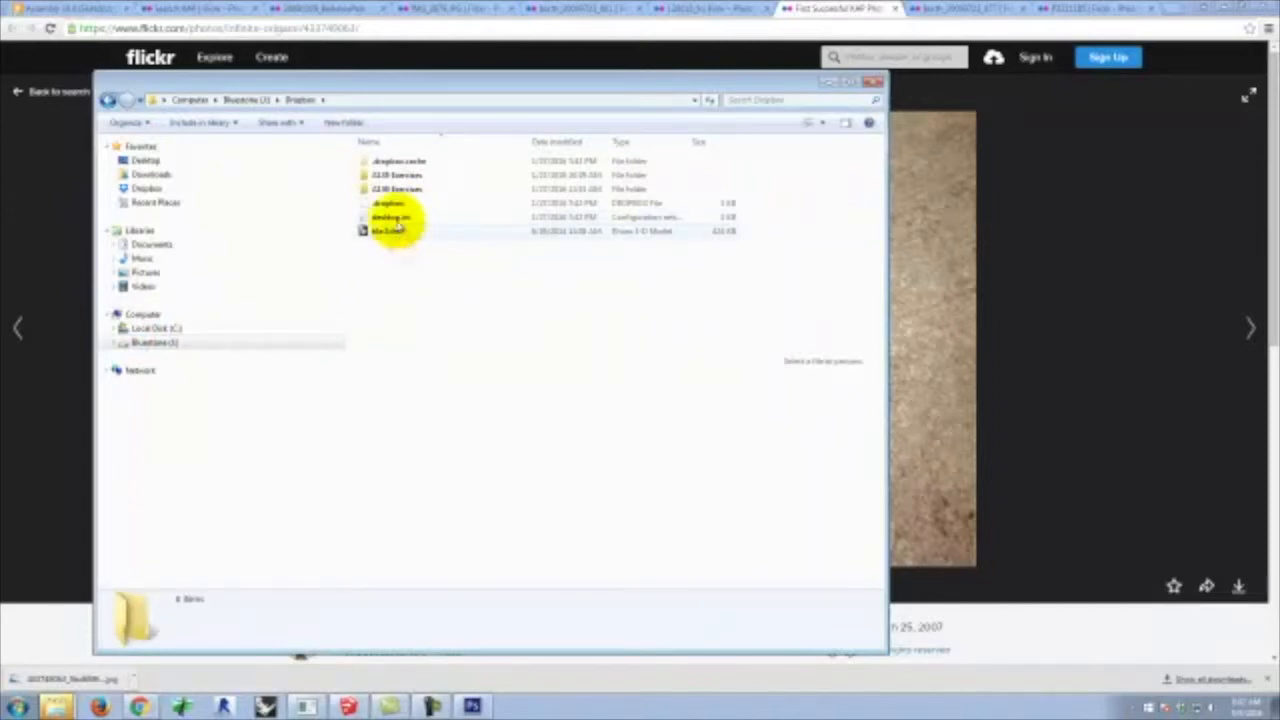
{"action": "double_click", "coordinate": [396, 175]}
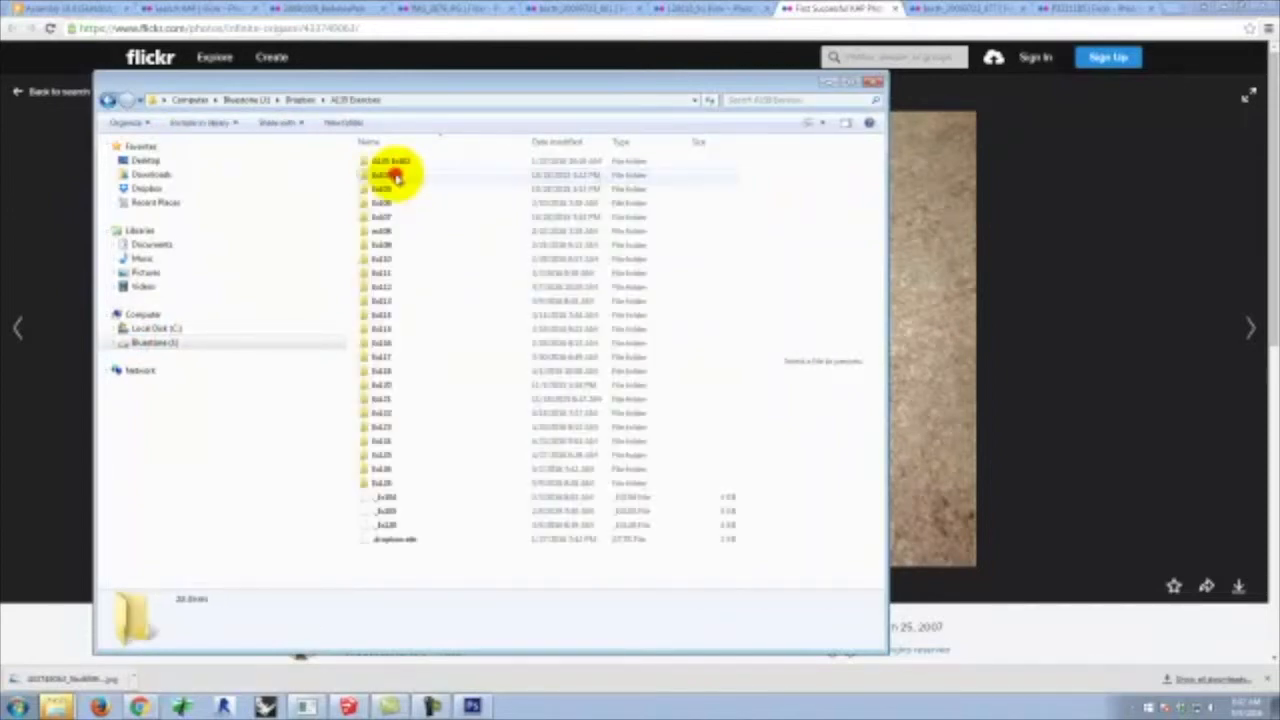
{"action": "double_click", "coordinate": [393, 485]}
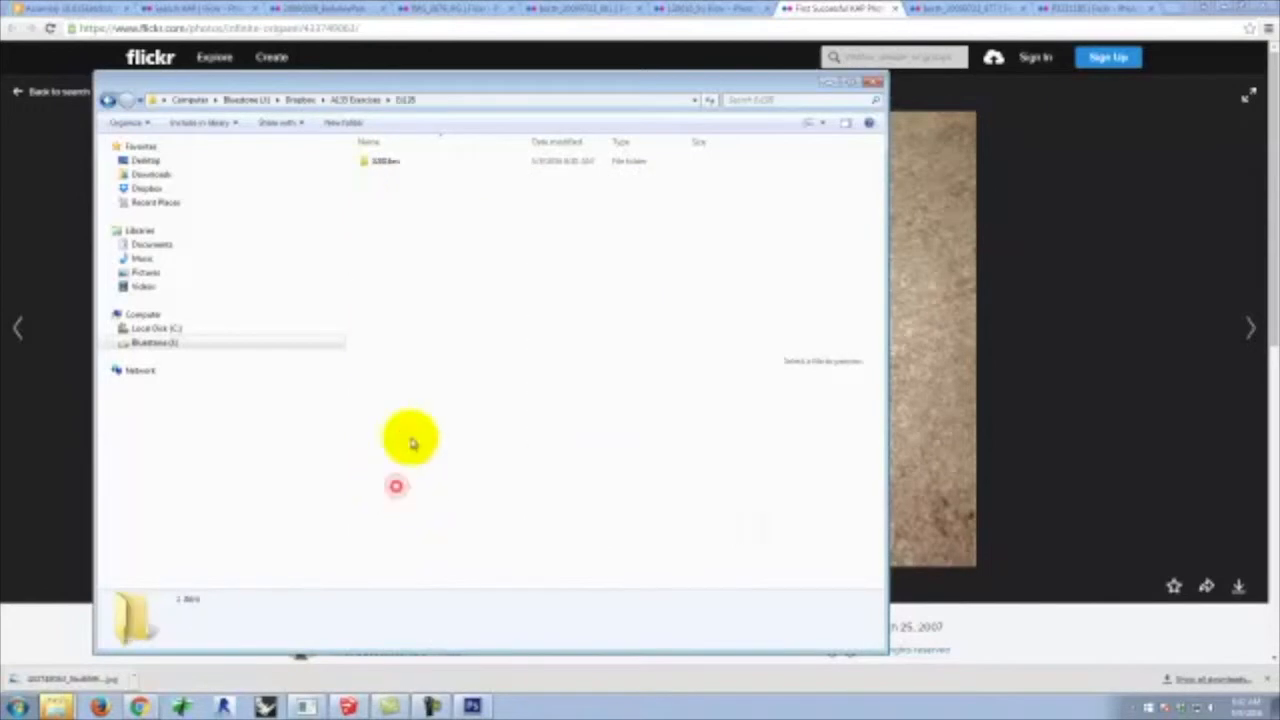
{"action": "double_click", "coordinate": [389, 167]}
{"action": "right_click", "coordinate": [434, 331]}
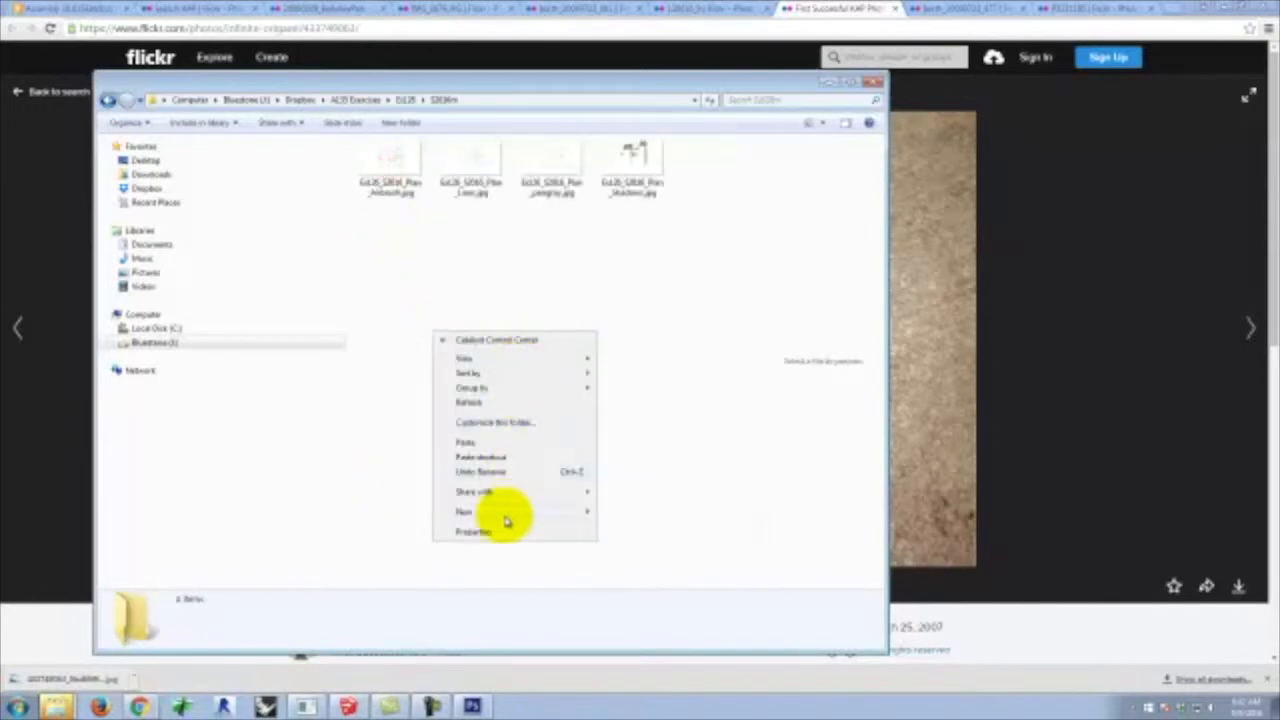
{"action": "left_click", "coordinate": [494, 442]}
Switch to the brown field photo 120616_9 and check its available download sizes
{"action": "left_click", "coordinate": [780, 9]}
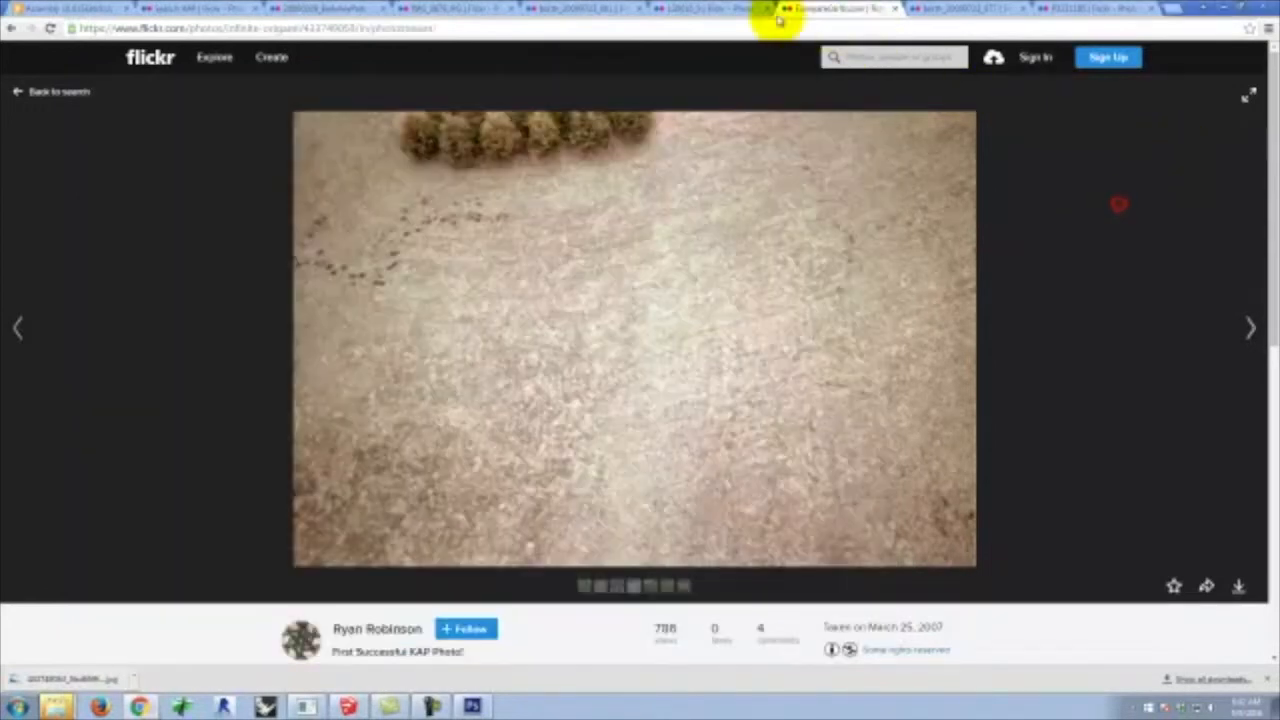
{"action": "left_click", "coordinate": [712, 8]}
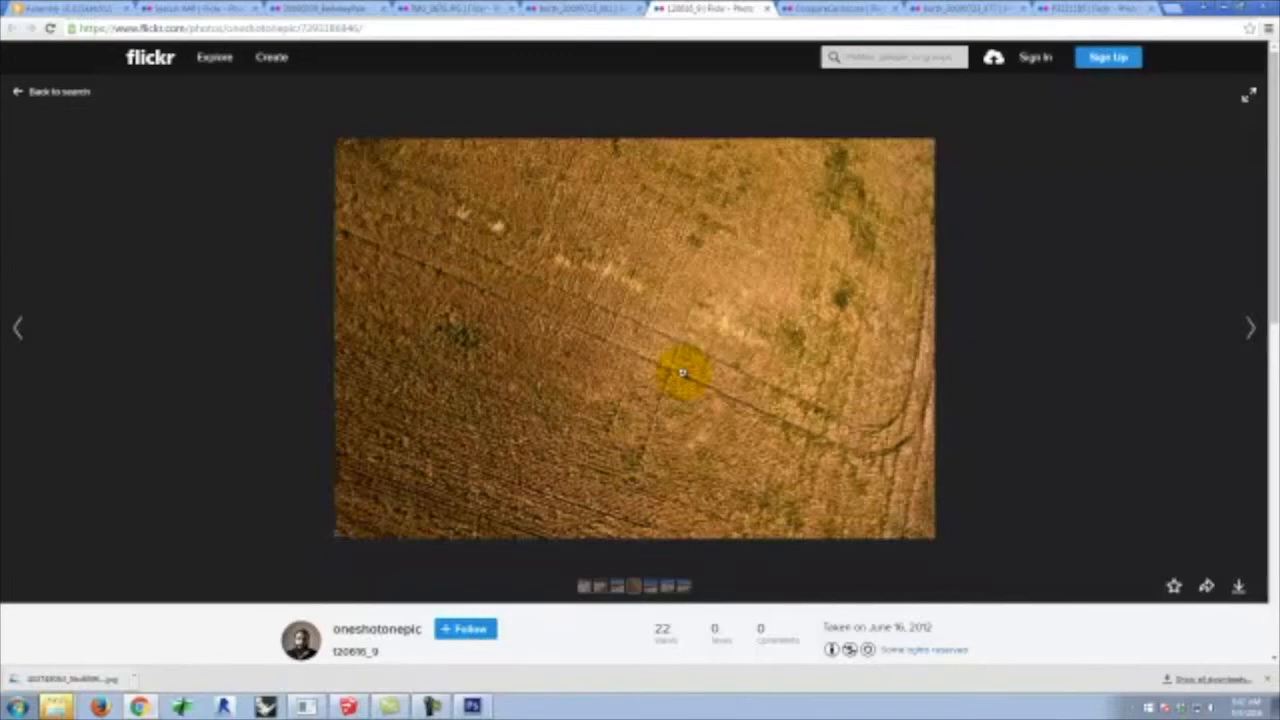
{"action": "left_click", "coordinate": [650, 342]}
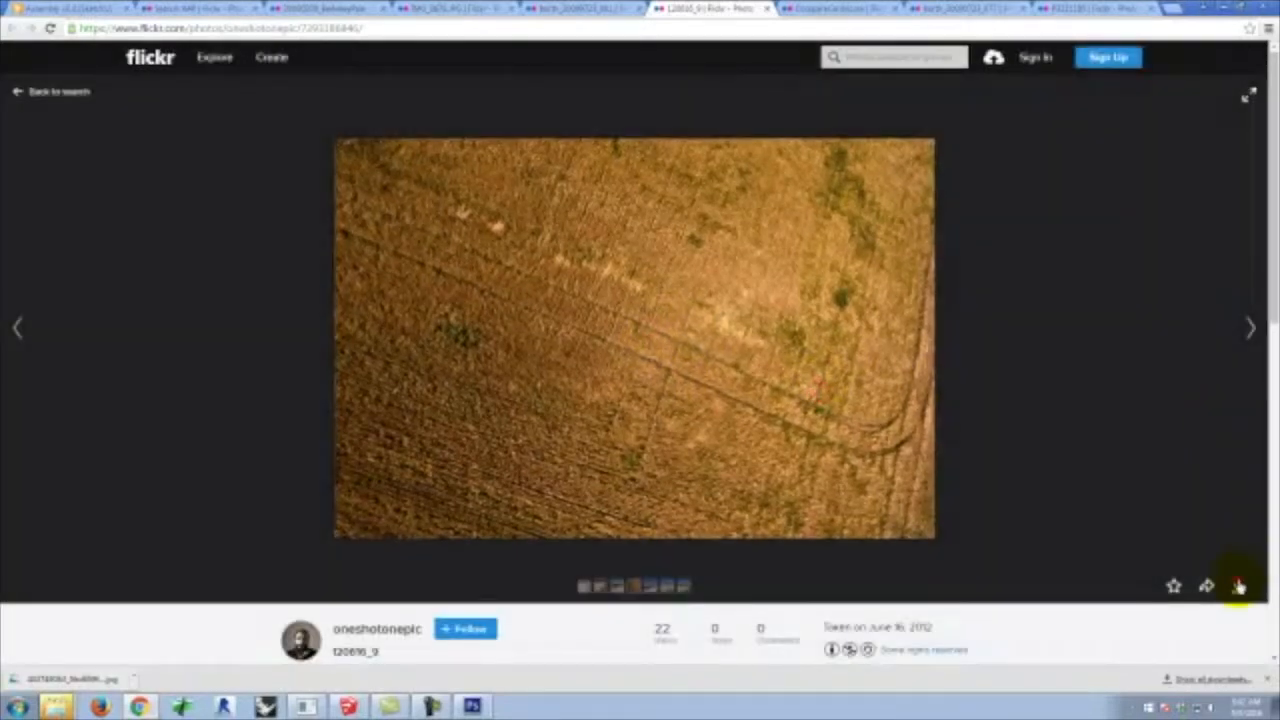
{"action": "left_click", "coordinate": [1238, 586]}
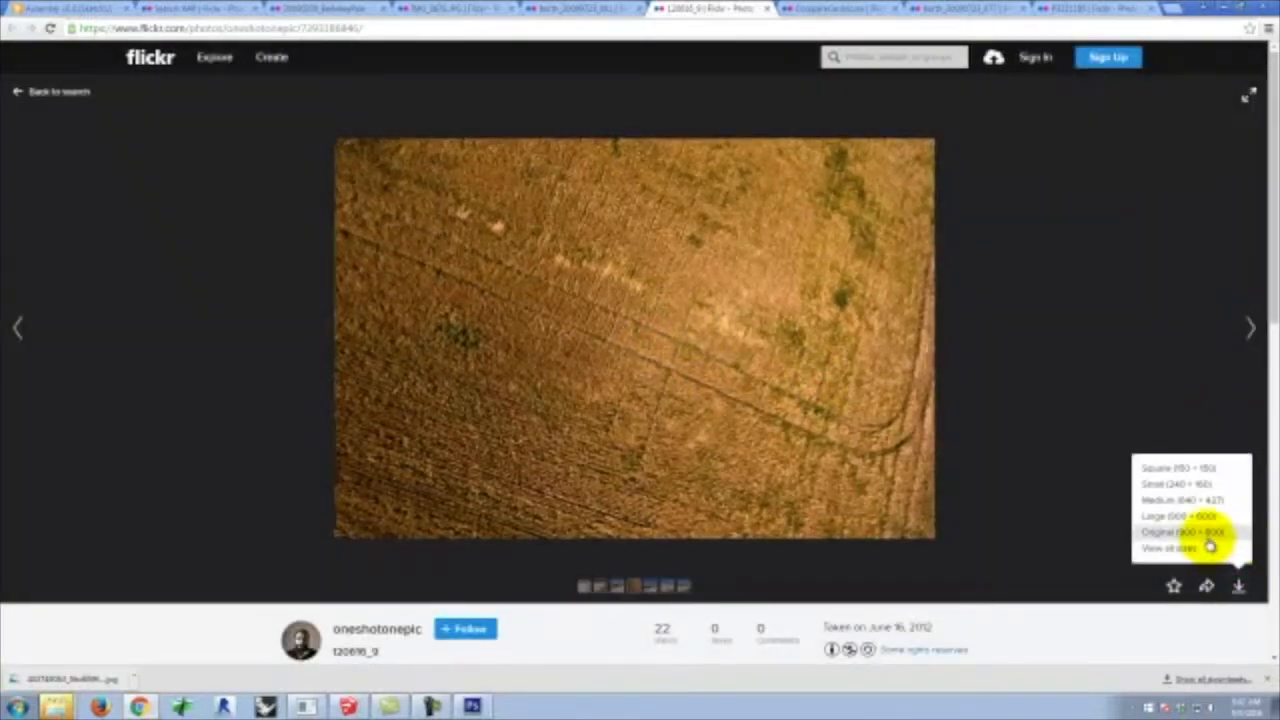
Switch to the mossy ground photo borth_20090723_061 and download it in Original size
{"action": "left_click", "coordinate": [586, 8]}
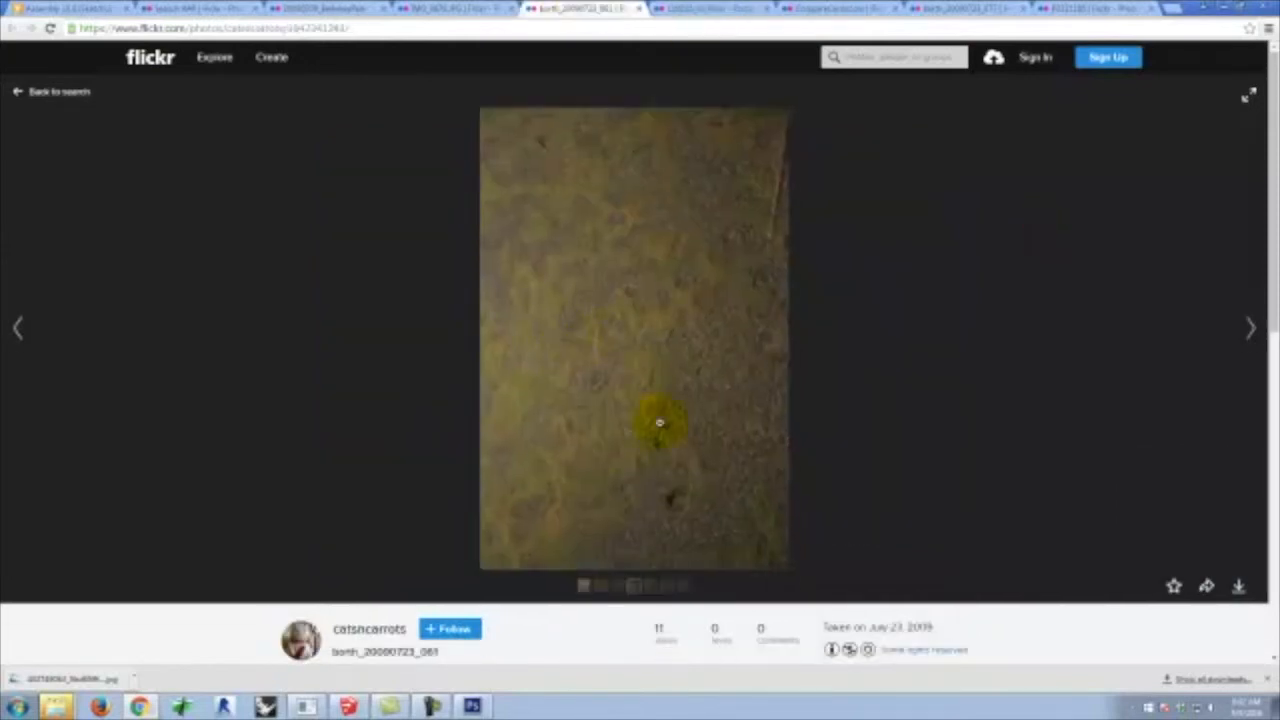
{"action": "left_click", "coordinate": [659, 422]}
{"action": "left_click", "coordinate": [659, 422]}
{"action": "left_click", "coordinate": [1238, 587]}
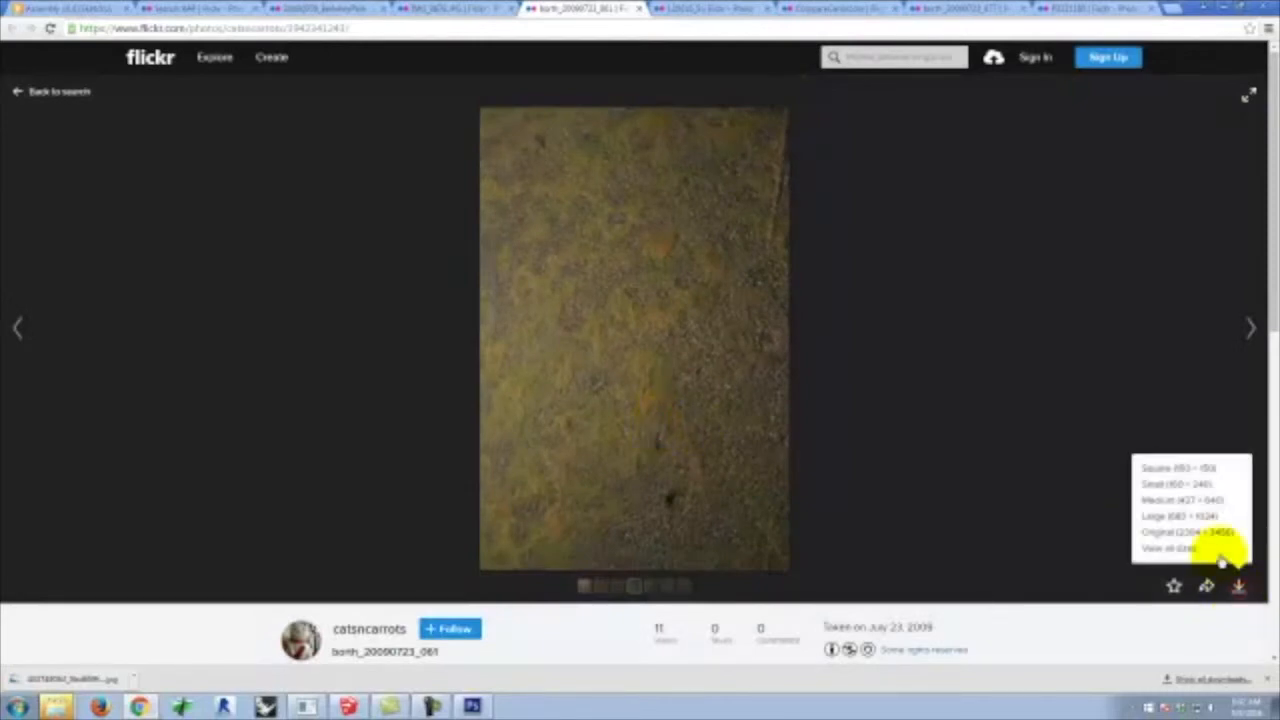
{"action": "left_click", "coordinate": [1210, 533]}
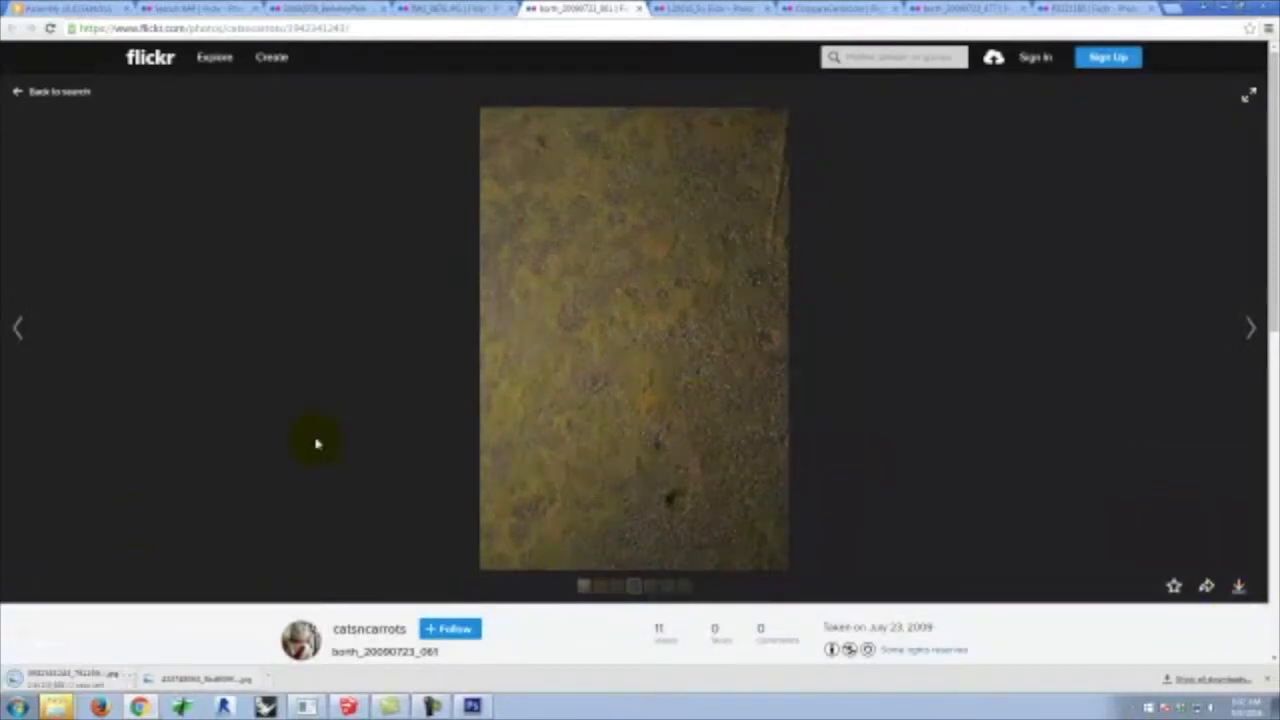
Copy the downloaded borth_20090723_061 image from Downloads into the exercise folder with the Ex126 plan images
{"action": "left_click", "coordinate": [142, 676]}
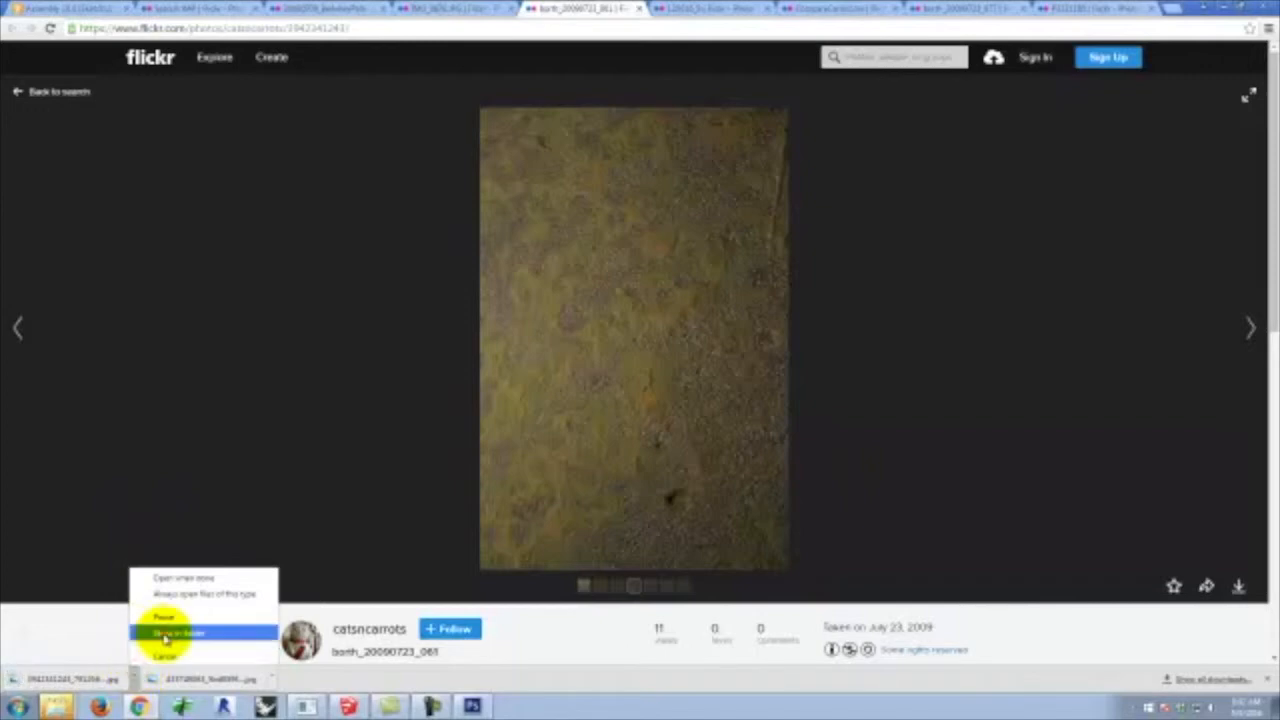
{"action": "left_click", "coordinate": [166, 632]}
{"action": "right_click", "coordinate": [452, 263]}
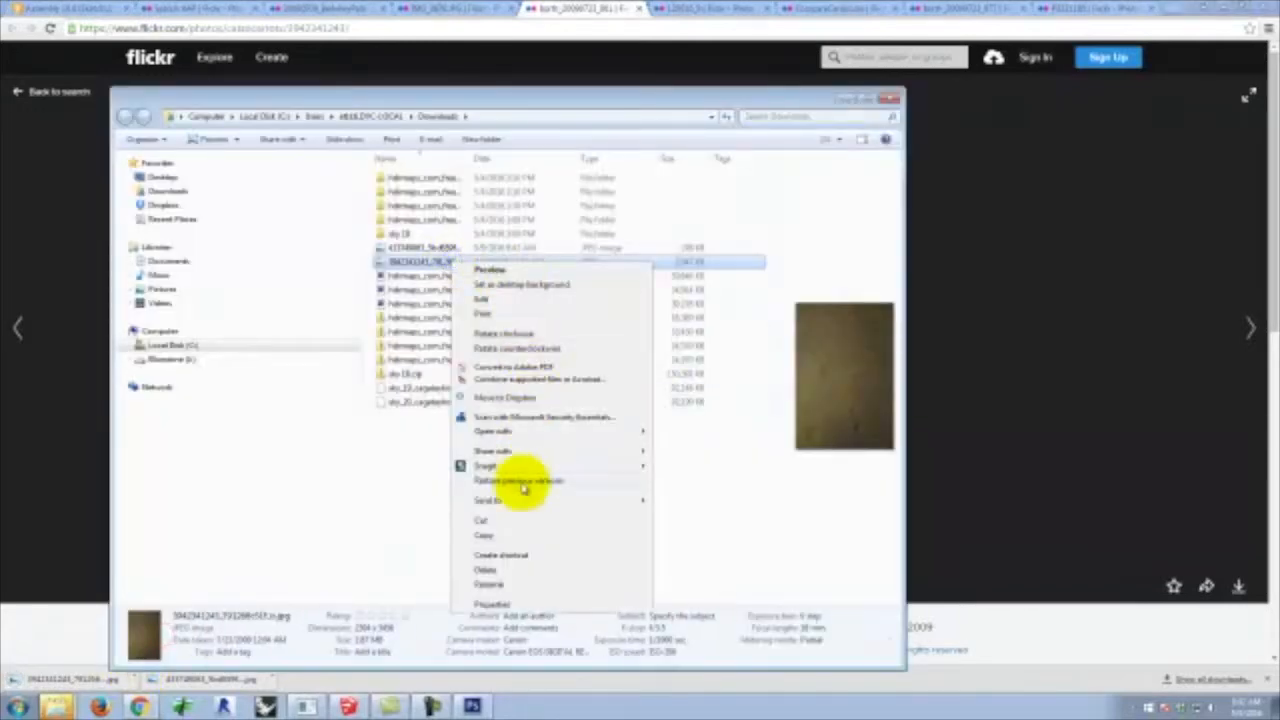
{"action": "left_click", "coordinate": [519, 537]}
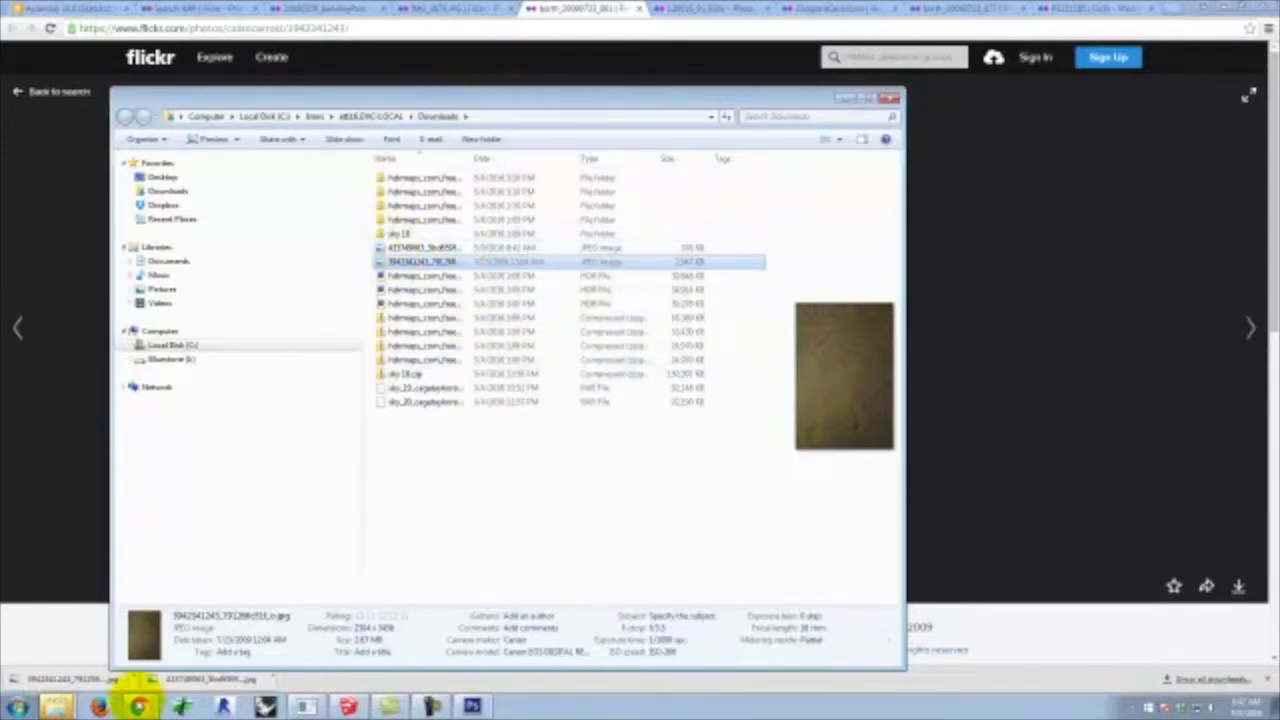
{"action": "left_click", "coordinate": [55, 706]}
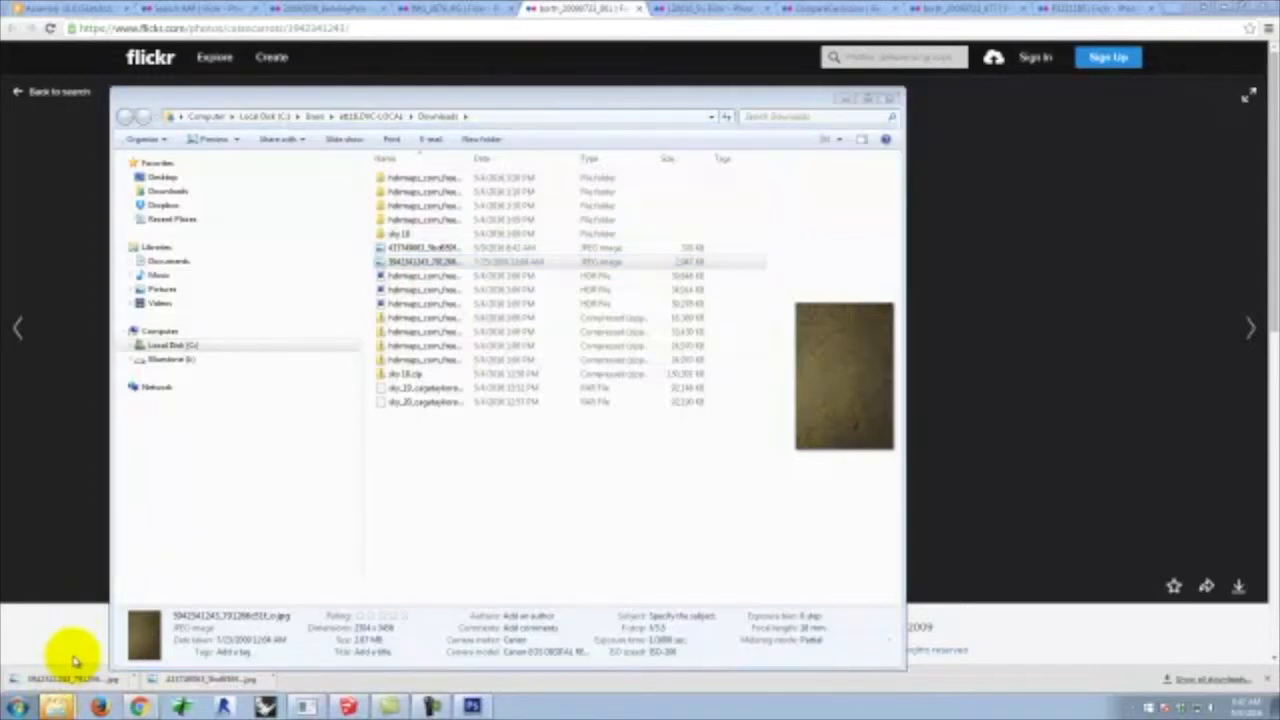
{"action": "left_click", "coordinate": [75, 660]}
{"action": "right_click", "coordinate": [573, 346]}
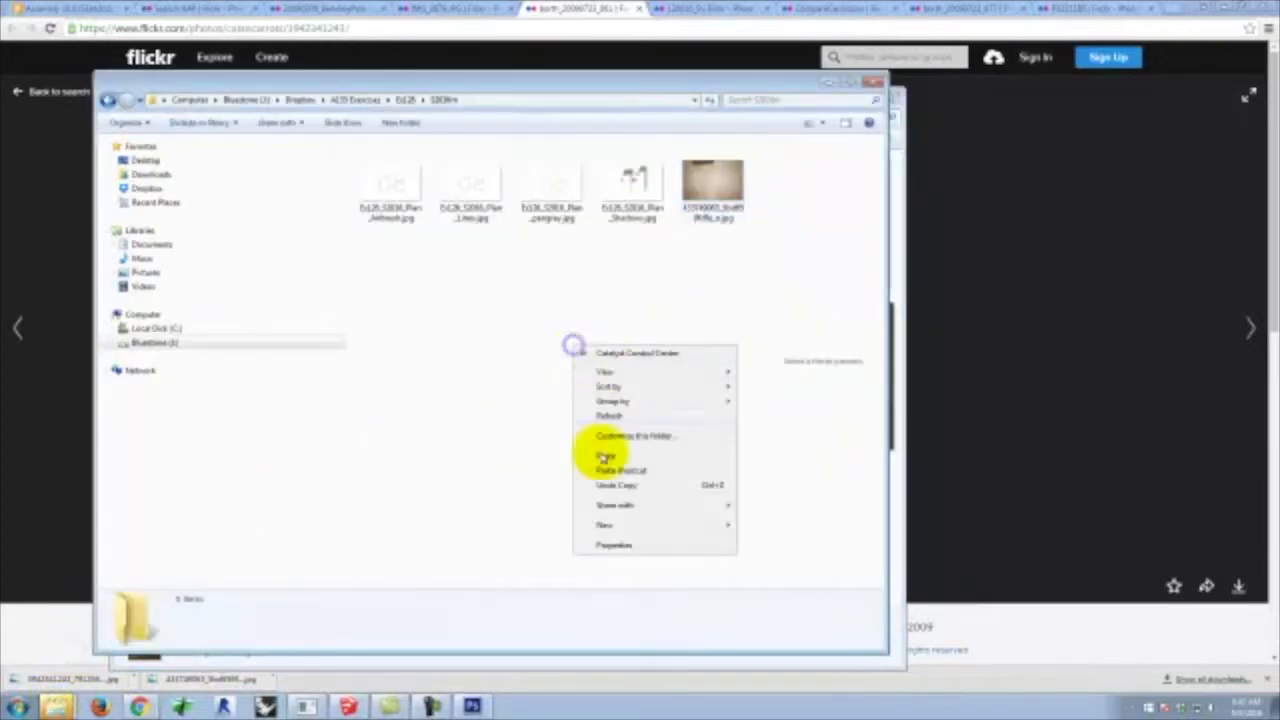
{"action": "left_click", "coordinate": [606, 456]}
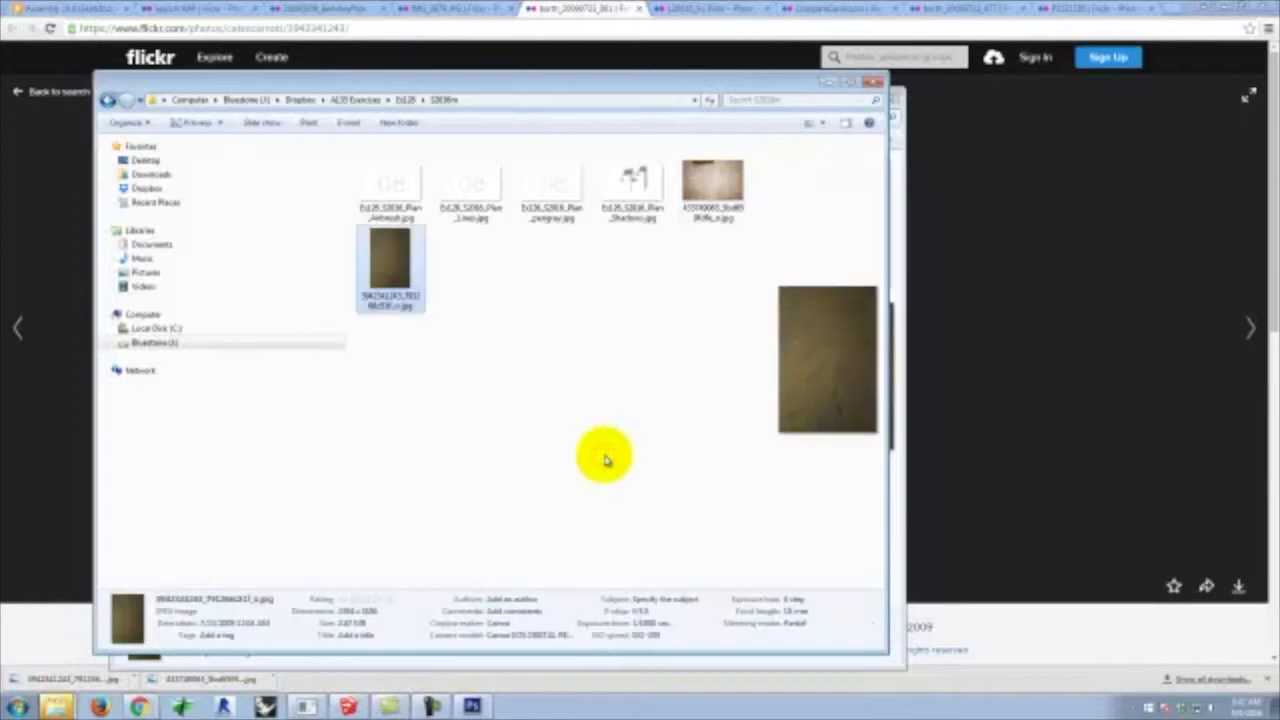
Return to Flickr and view the grass photos IMG_0879.JPG and 20080309_BerkeleyPark 135
{"action": "left_click", "coordinate": [1051, 343]}
{"action": "left_click", "coordinate": [31, 27]}
{"action": "left_click", "coordinate": [497, 7]}
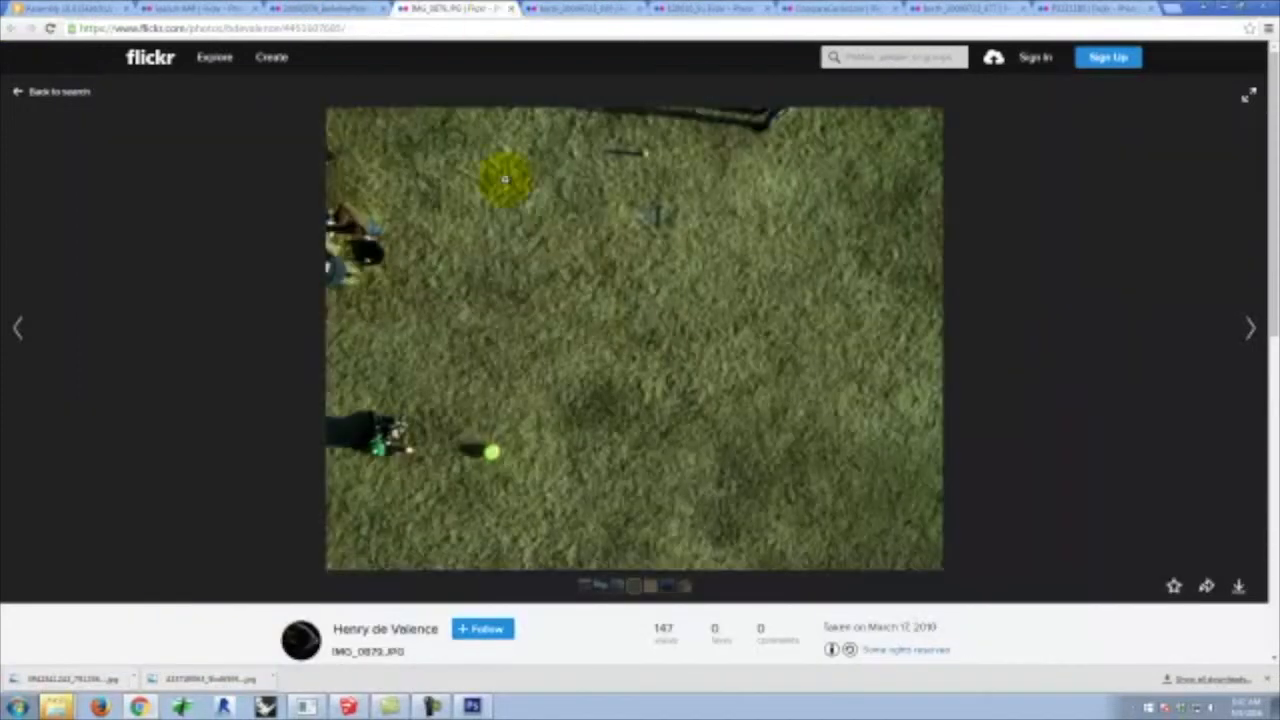
{"action": "left_click", "coordinate": [300, 10]}
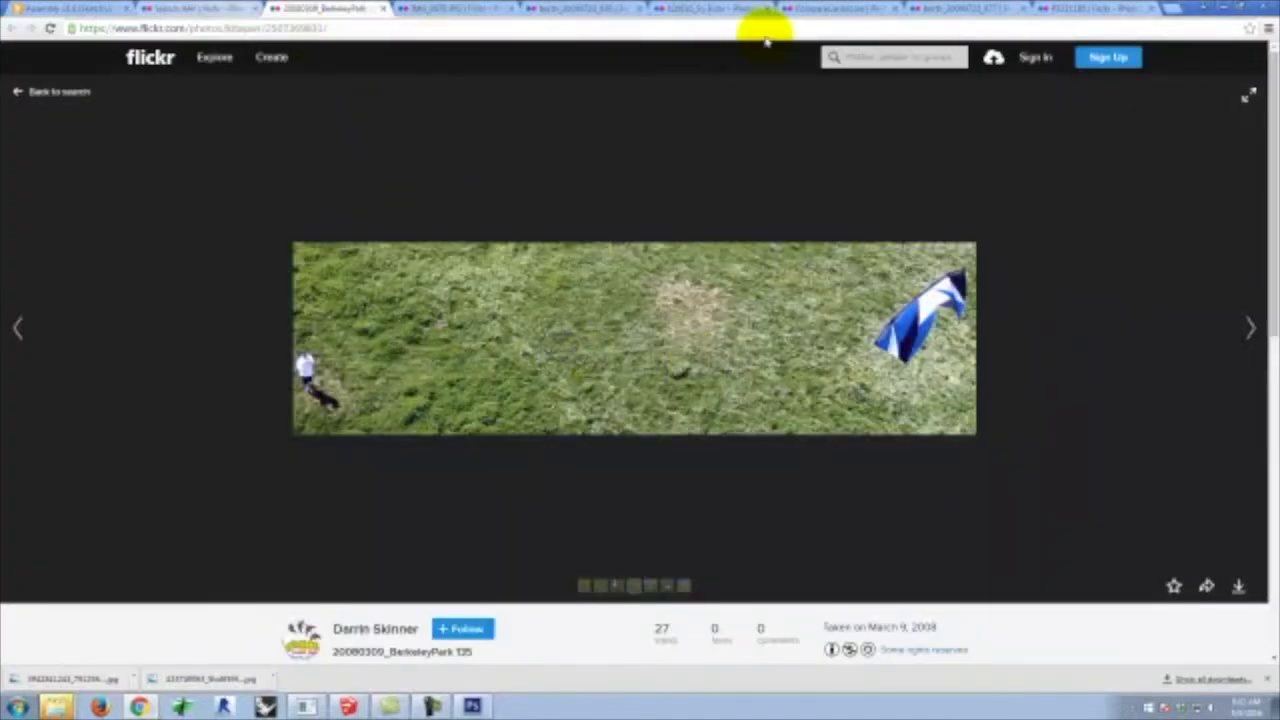
Switch to the shrubs-and-path photo P3221185 and download it in Original size
{"action": "left_click", "coordinate": [1095, 8]}
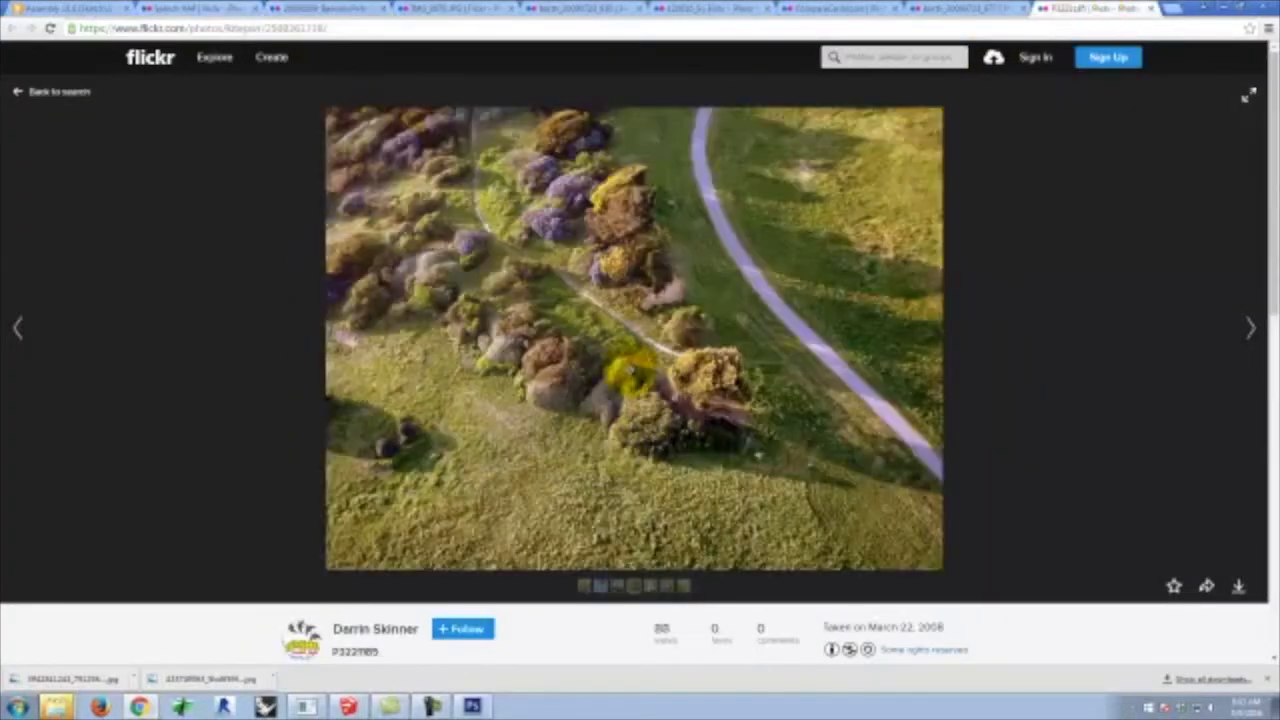
{"action": "left_click", "coordinate": [1238, 590]}
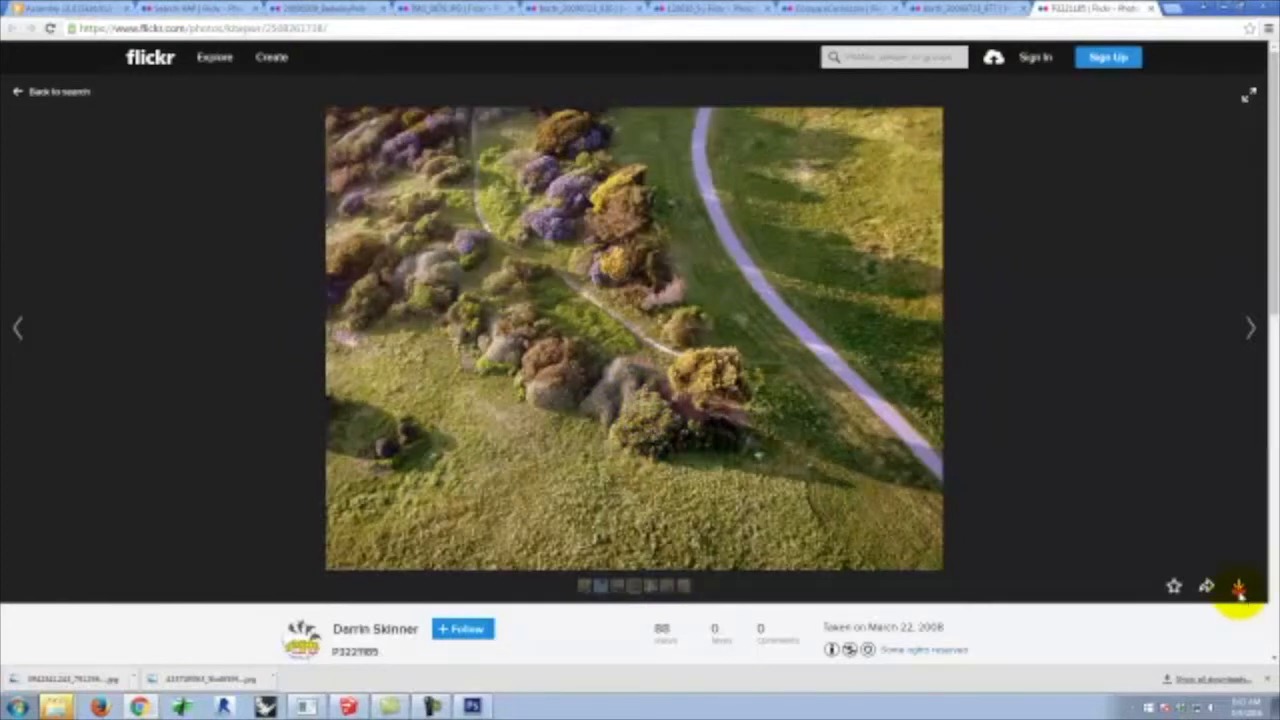
{"action": "left_click", "coordinate": [1210, 532]}
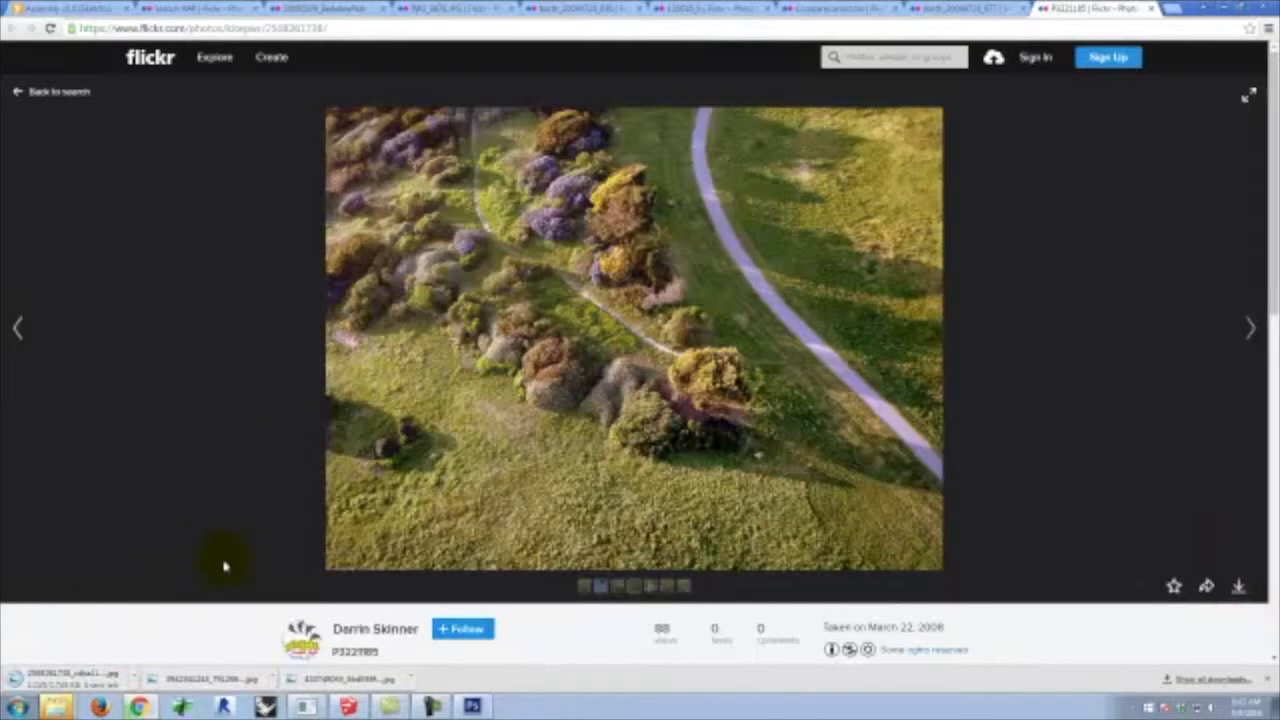
Copy the downloaded P3221185 image from Downloads into the exercise folder with the Ex126 plan images
{"action": "left_click", "coordinate": [133, 680]}
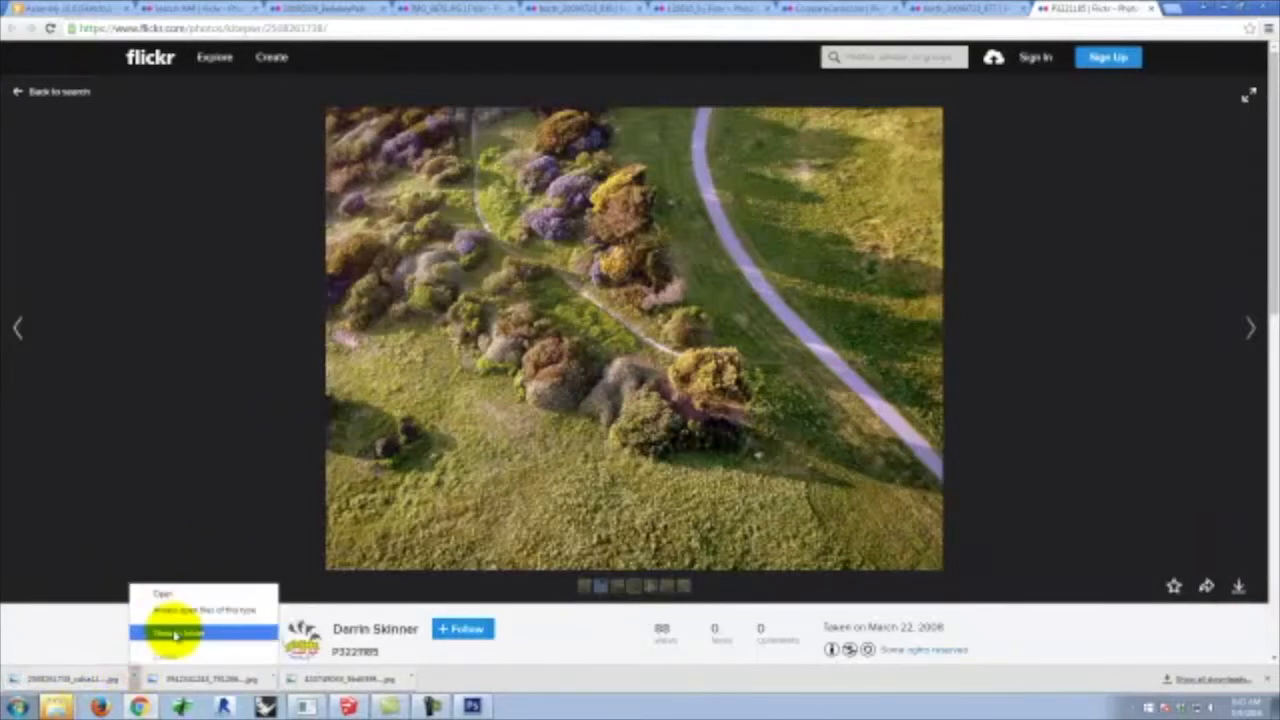
{"action": "left_click", "coordinate": [177, 634]}
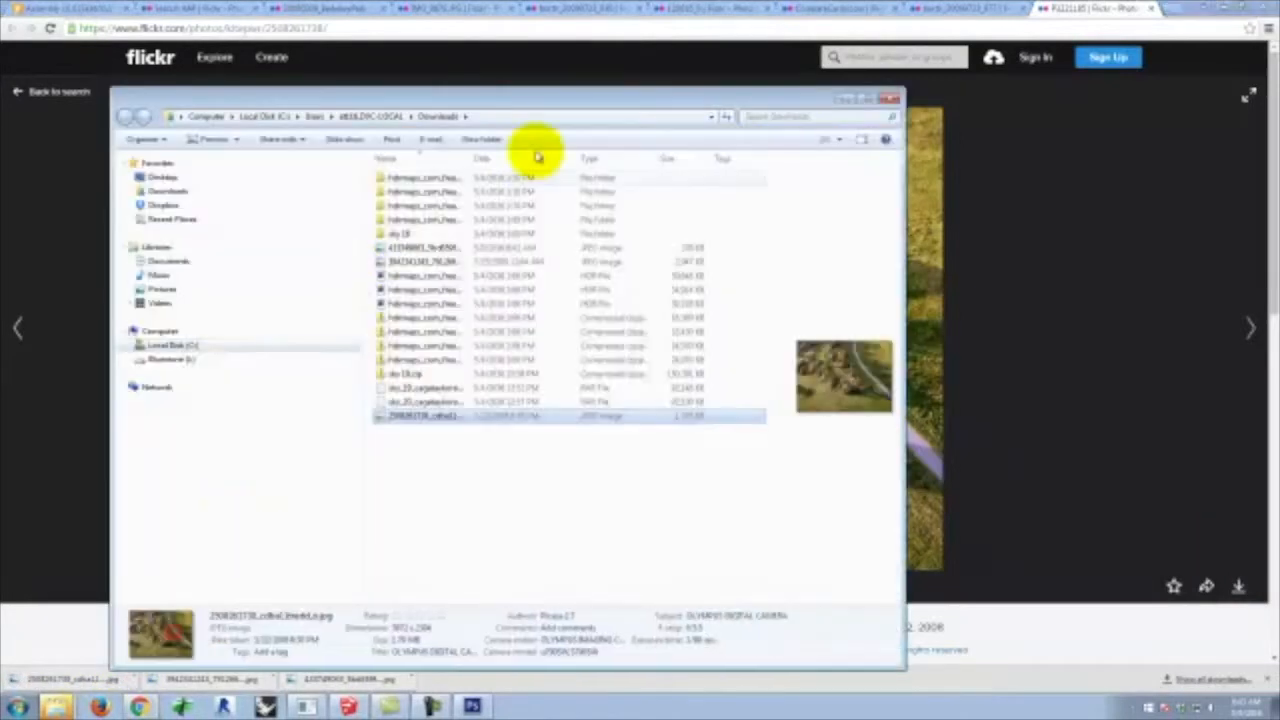
{"action": "right_click", "coordinate": [413, 418]}
{"action": "left_click", "coordinate": [445, 333]}
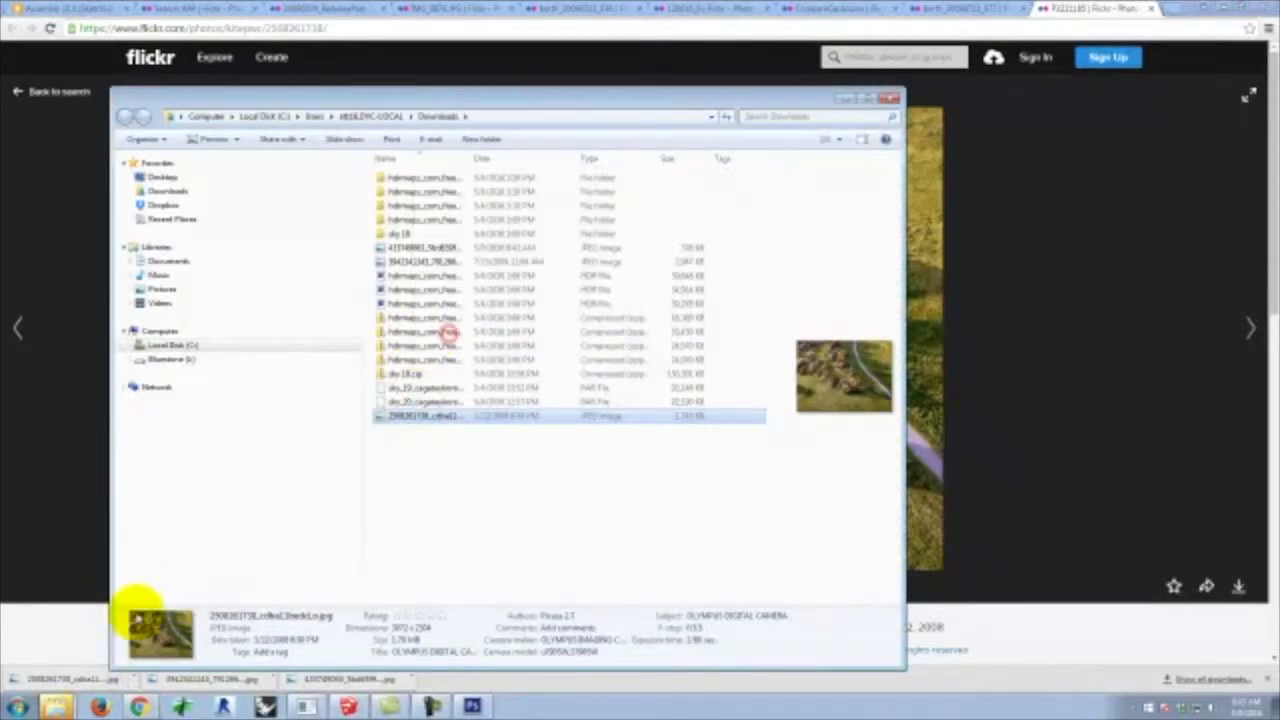
{"action": "left_click", "coordinate": [69, 657]}
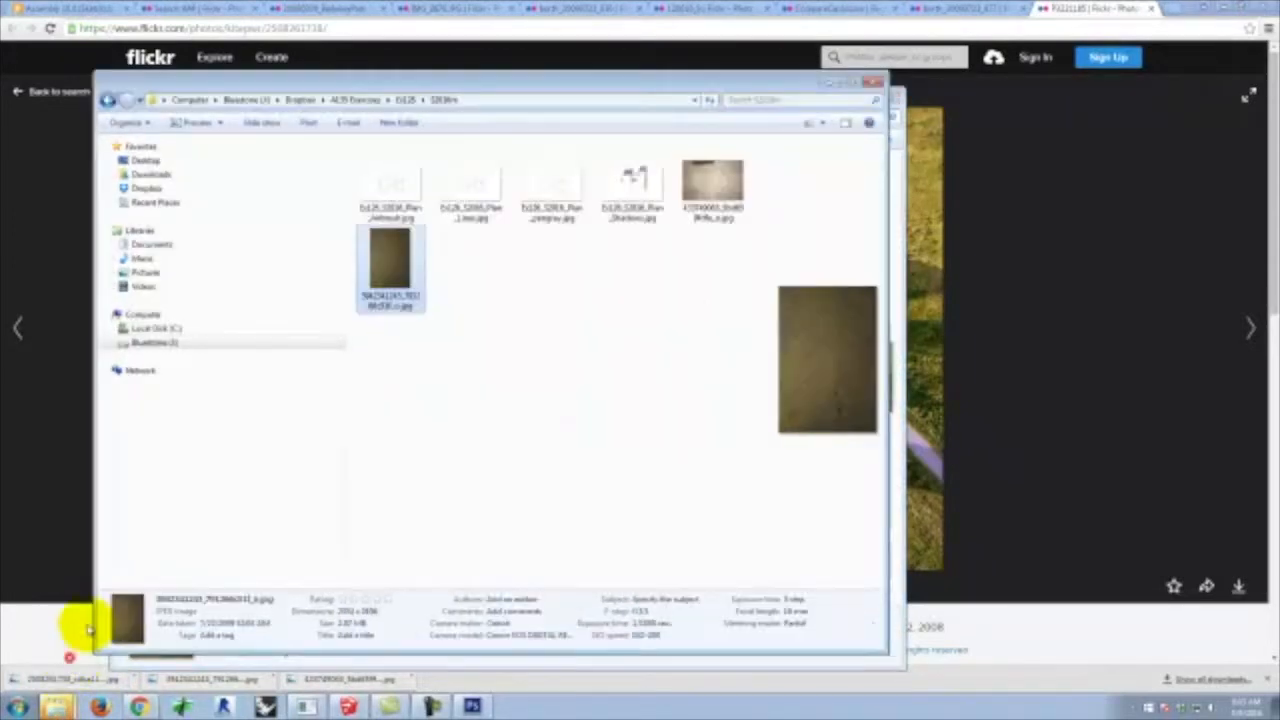
{"action": "right_click", "coordinate": [586, 300]}
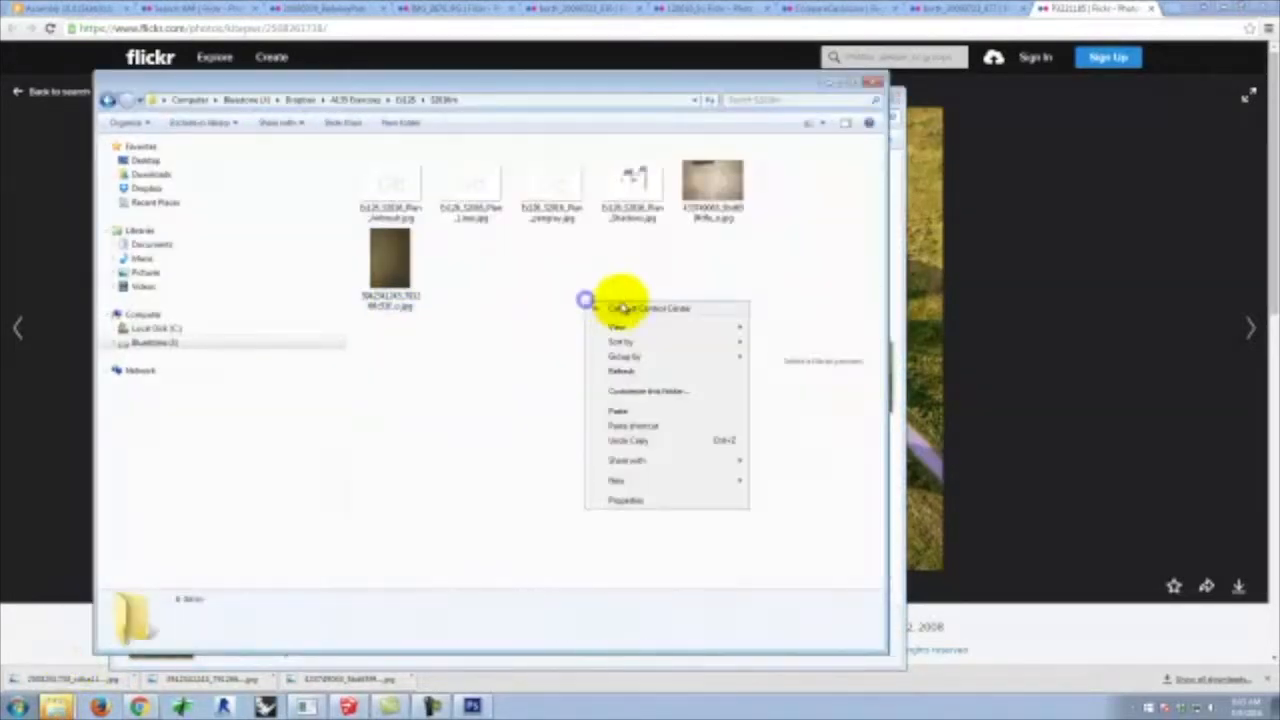
{"action": "left_click", "coordinate": [642, 410]}
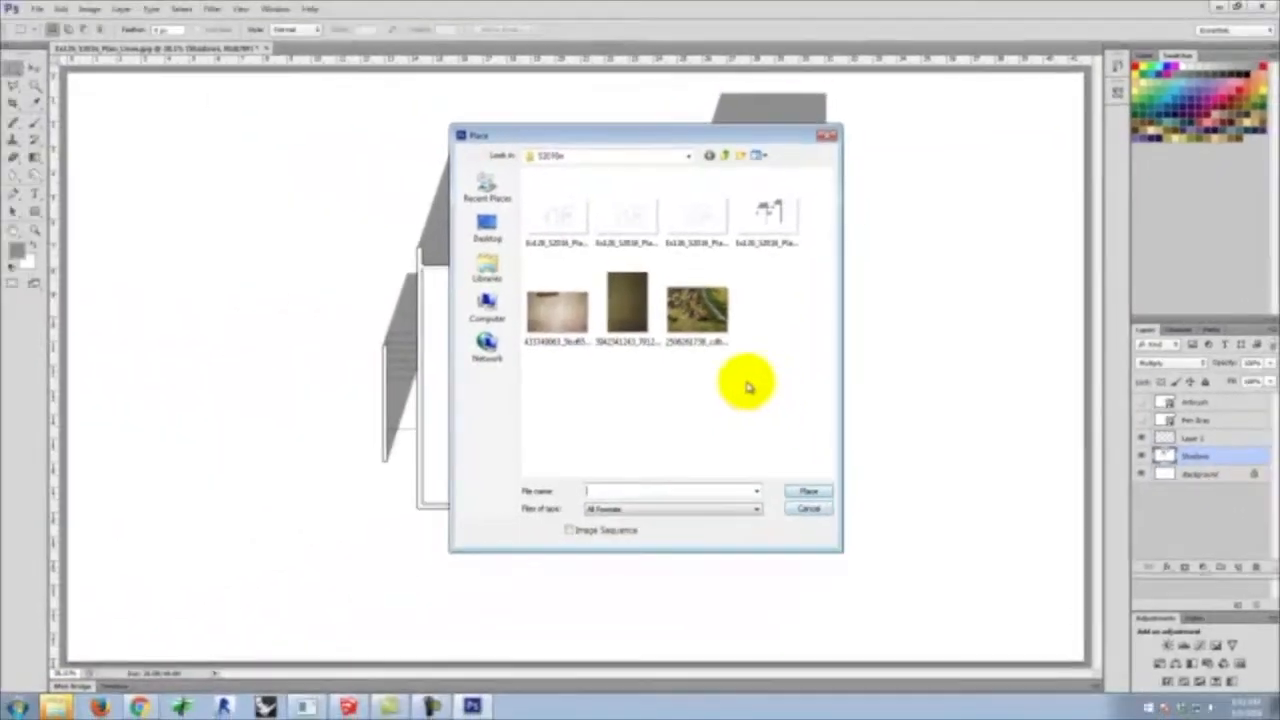
{"action": "left_click", "coordinate": [712, 300]}
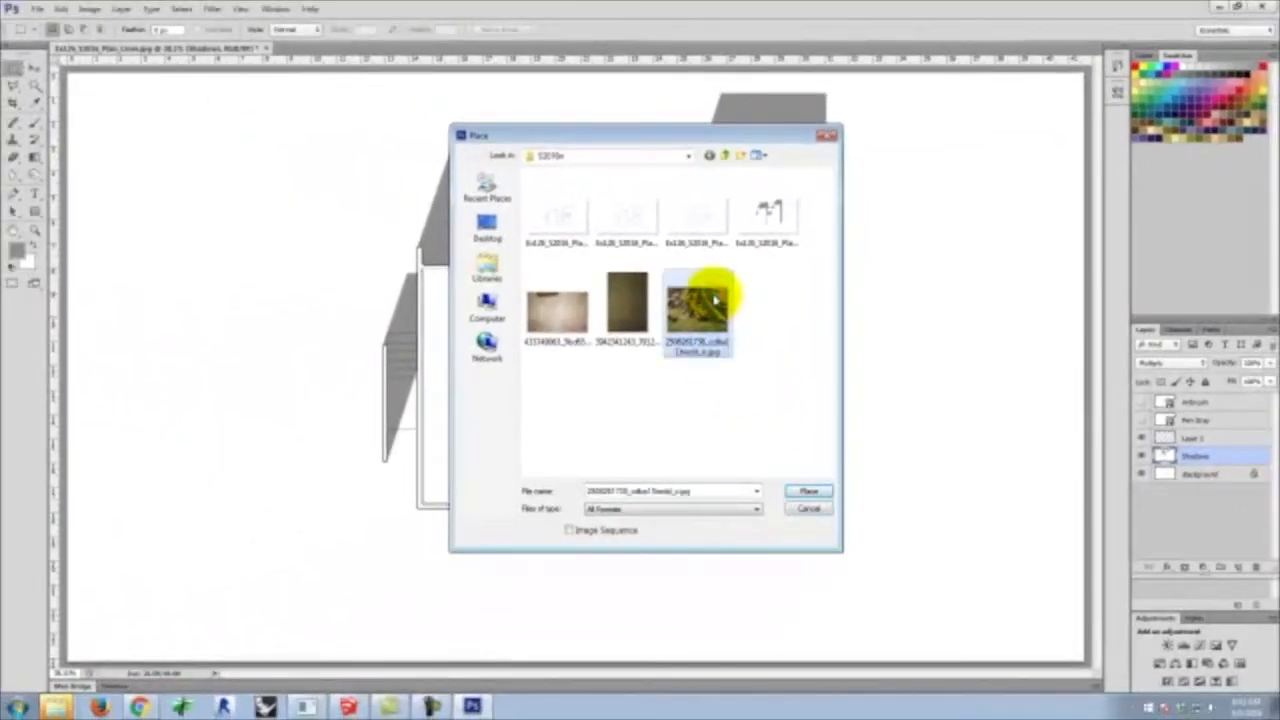
{"action": "left_click", "coordinate": [804, 491]}
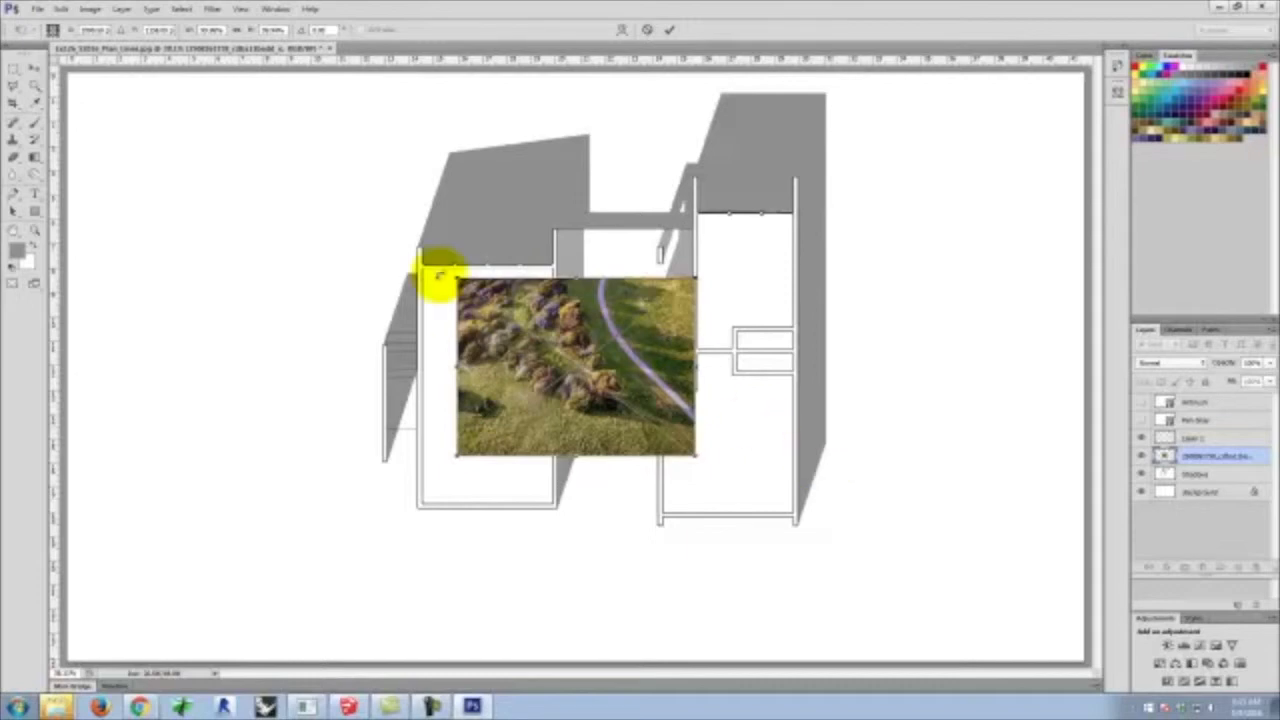
{"action": "left_click_drag", "start_coordinate": [441, 275], "coordinate": [425, 550]}
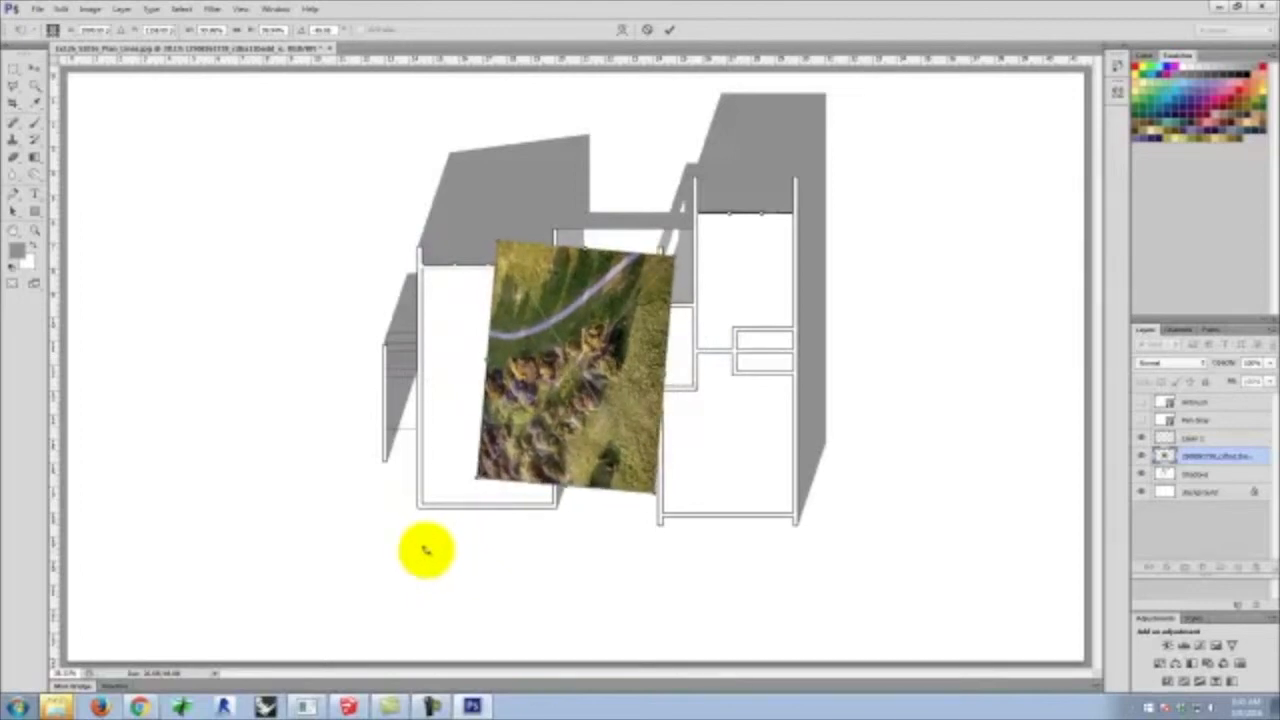
{"action": "key", "text": "ctrl+minus"}
{"action": "key", "text": "ctrl+minus"}
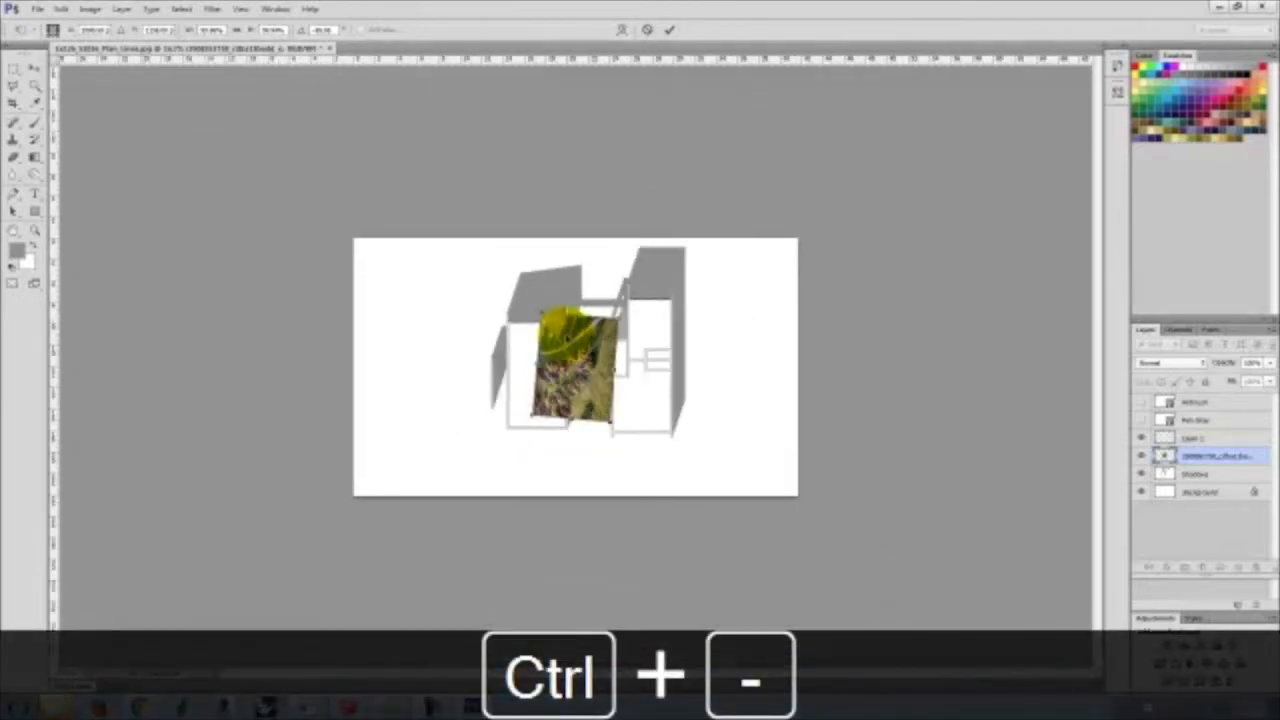
{"action": "left_click_drag", "start_coordinate": [540, 302], "coordinate": [266, 80]}
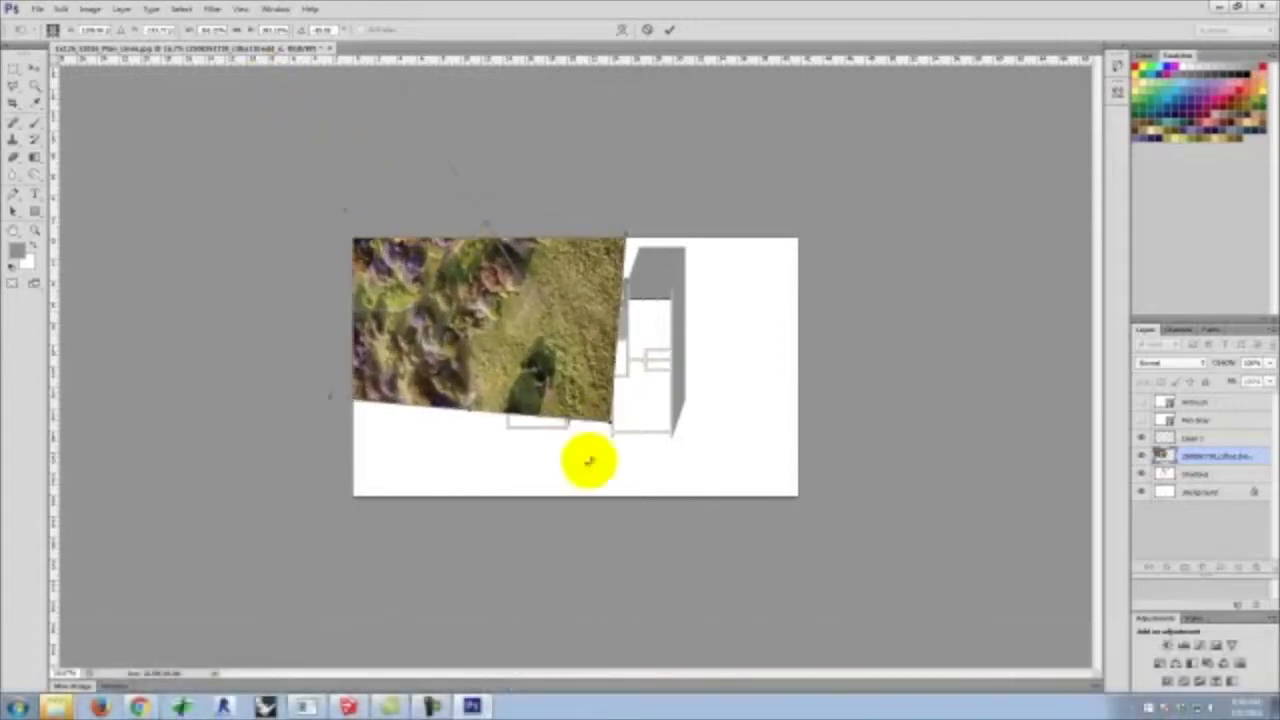
{"action": "left_click_drag", "start_coordinate": [610, 424], "coordinate": [706, 541]}
{"action": "left_click_drag", "start_coordinate": [636, 388], "coordinate": [698, 395]}
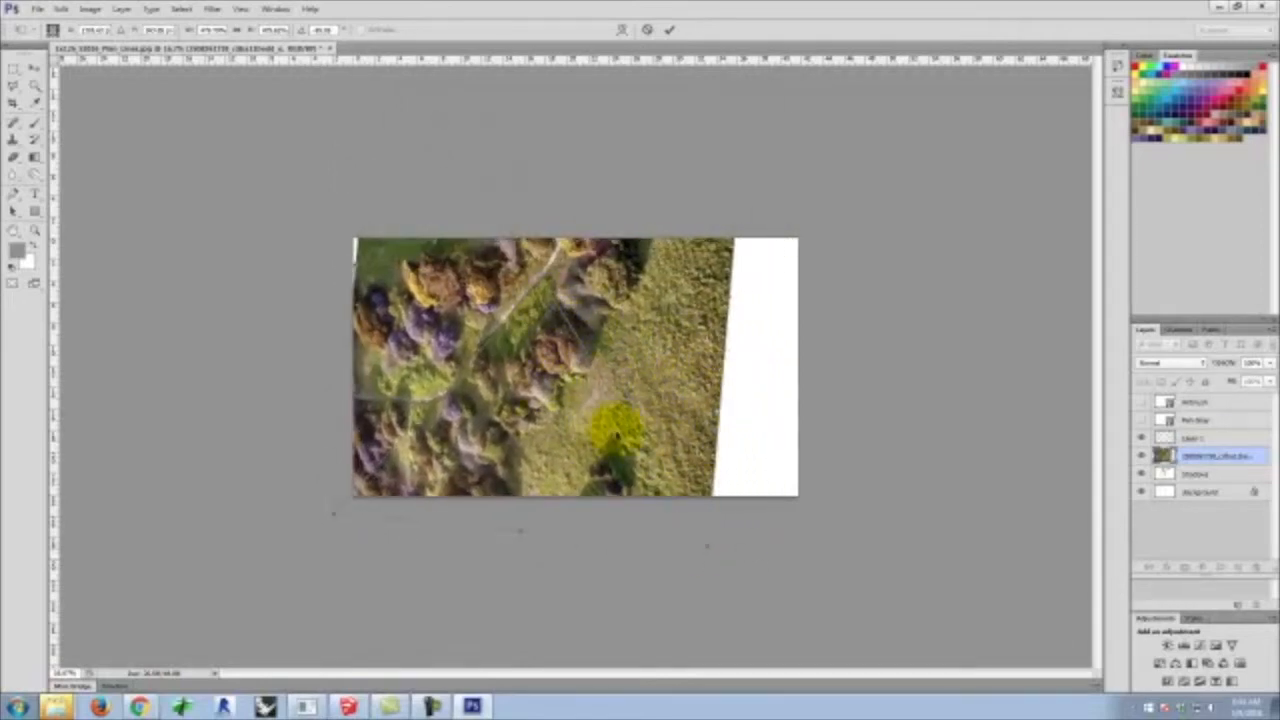
{"action": "left_click_drag", "start_coordinate": [710, 548], "coordinate": [809, 651]}
{"action": "left_click_drag", "start_coordinate": [493, 321], "coordinate": [541, 371]}
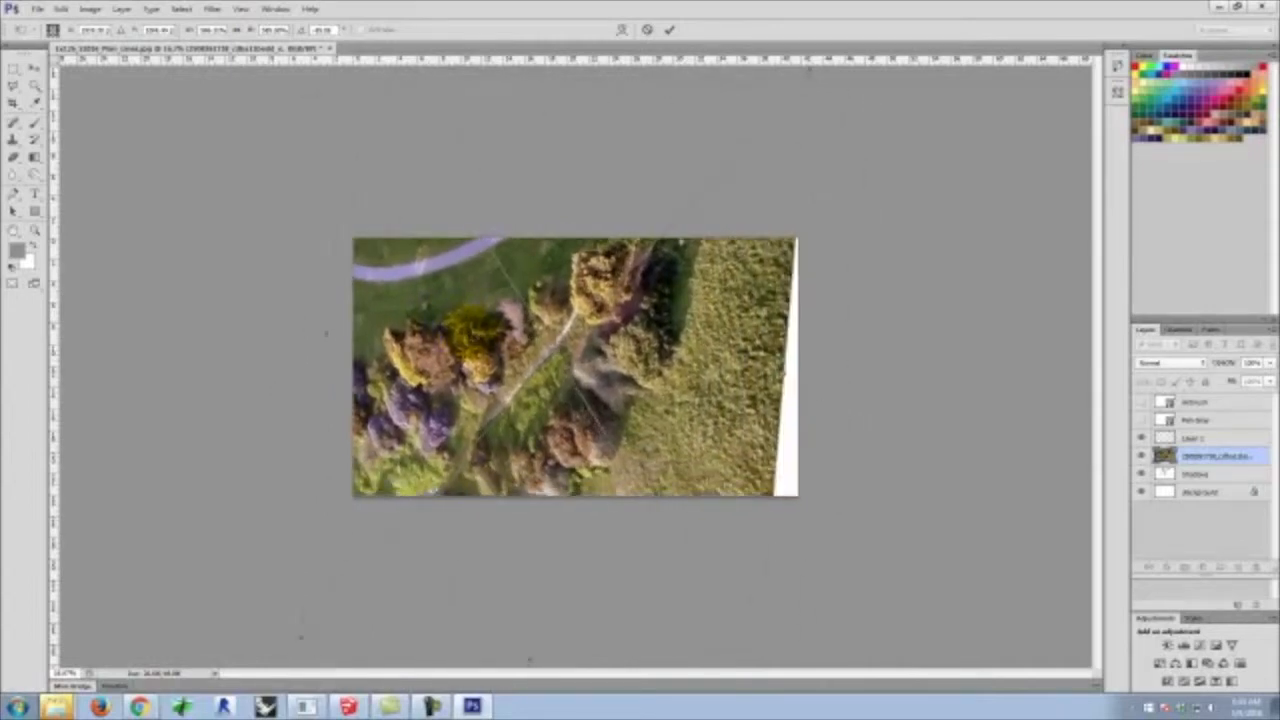
{"action": "key", "text": "ctrl+minus"}
{"action": "key", "text": "ctrl+minus"}
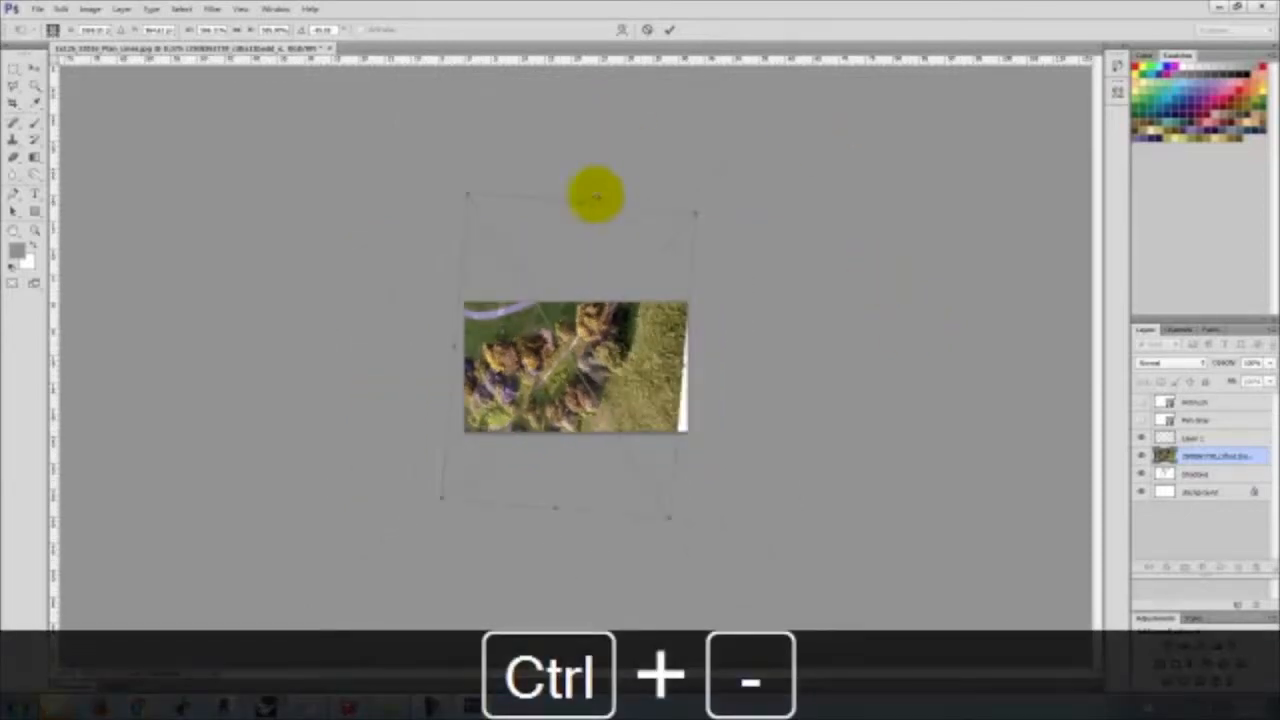
{"action": "left_click_drag", "start_coordinate": [698, 214], "coordinate": [716, 197]}
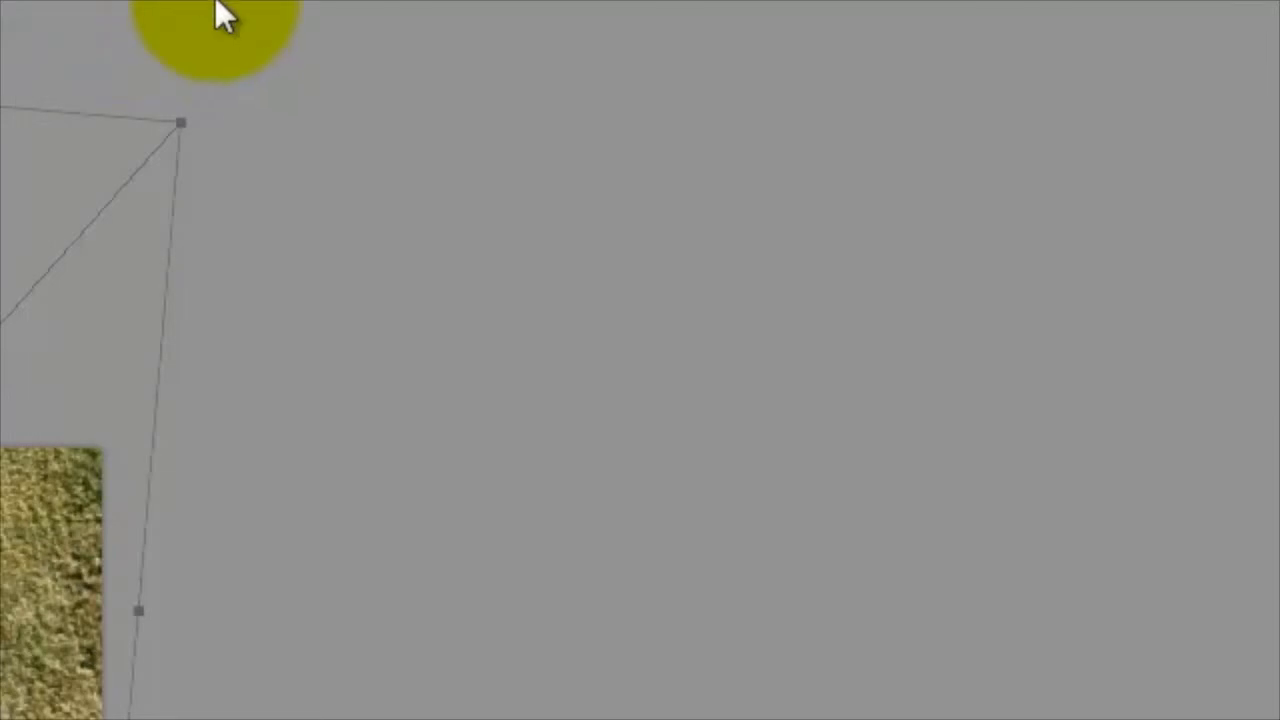
{"action": "key", "text": "ctrl+alt+z"}
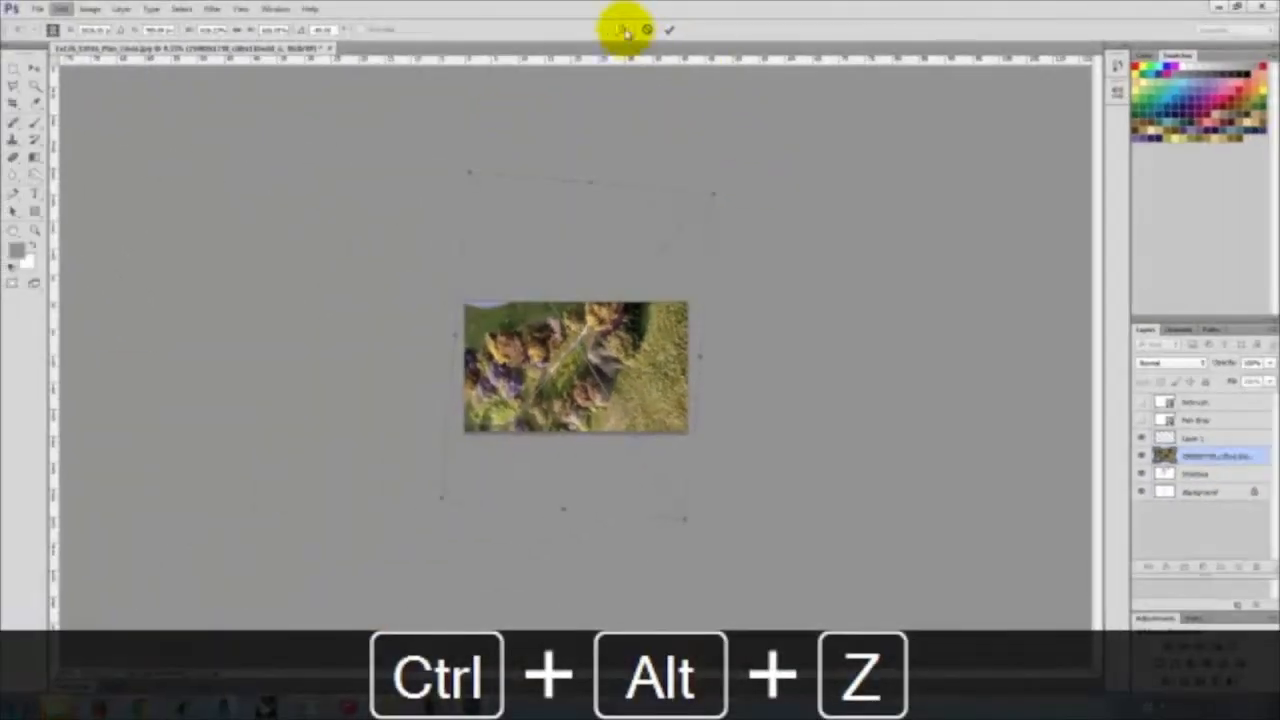
{"action": "left_click", "coordinate": [646, 32]}
Place the shrubs-and-path photo above the Shadows layer and scale it up to cover most of the building plan
{"action": "left_click", "coordinate": [37, 8]}
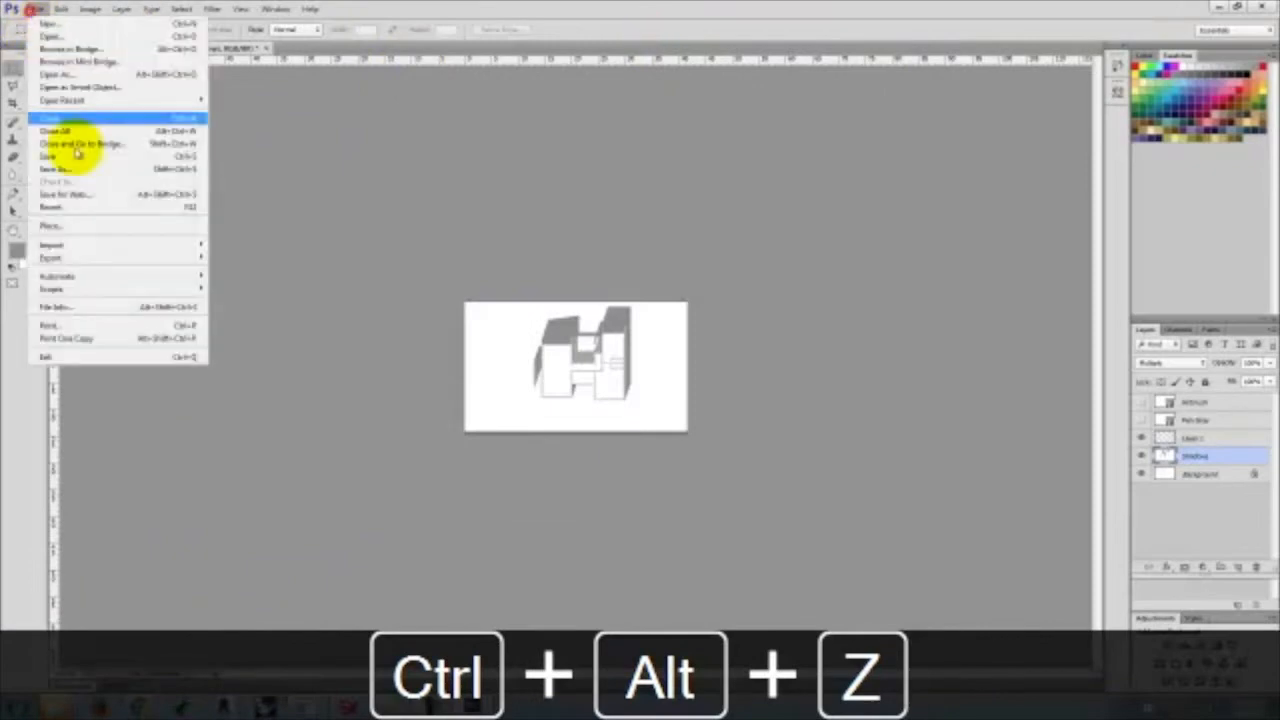
{"action": "left_click", "coordinate": [73, 226]}
{"action": "left_click", "coordinate": [627, 210]}
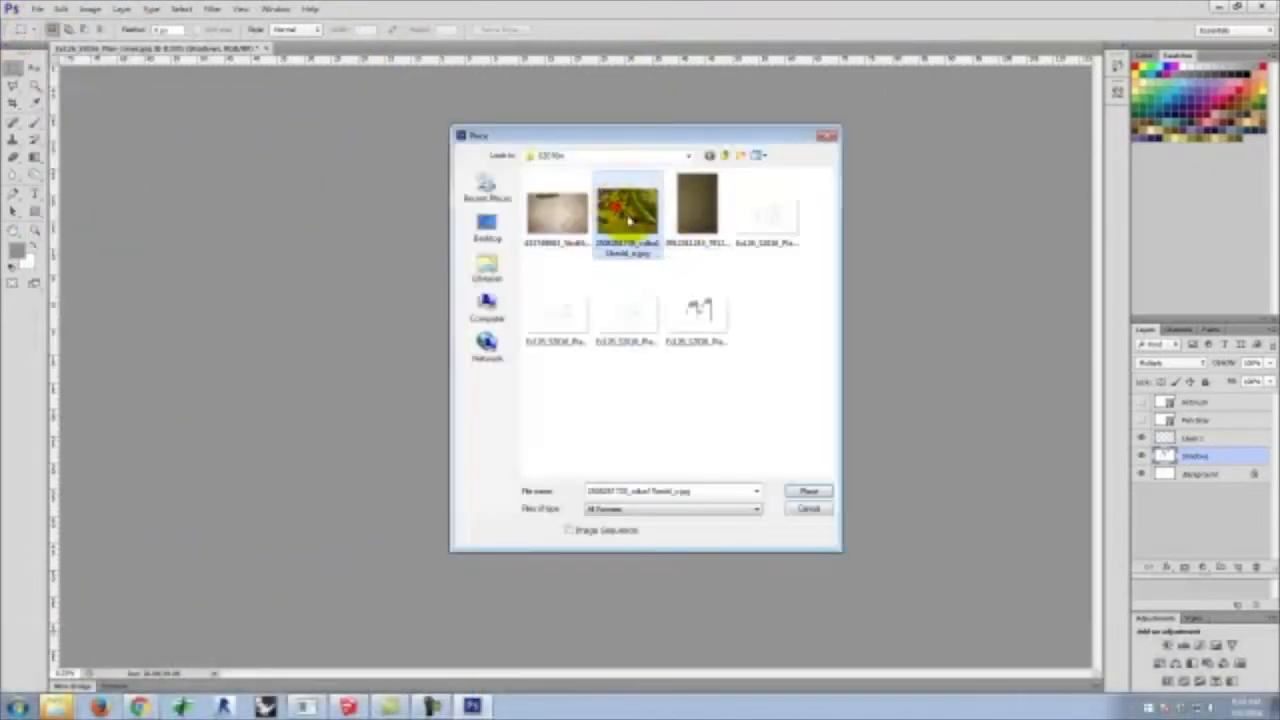
{"action": "left_click", "coordinate": [812, 493]}
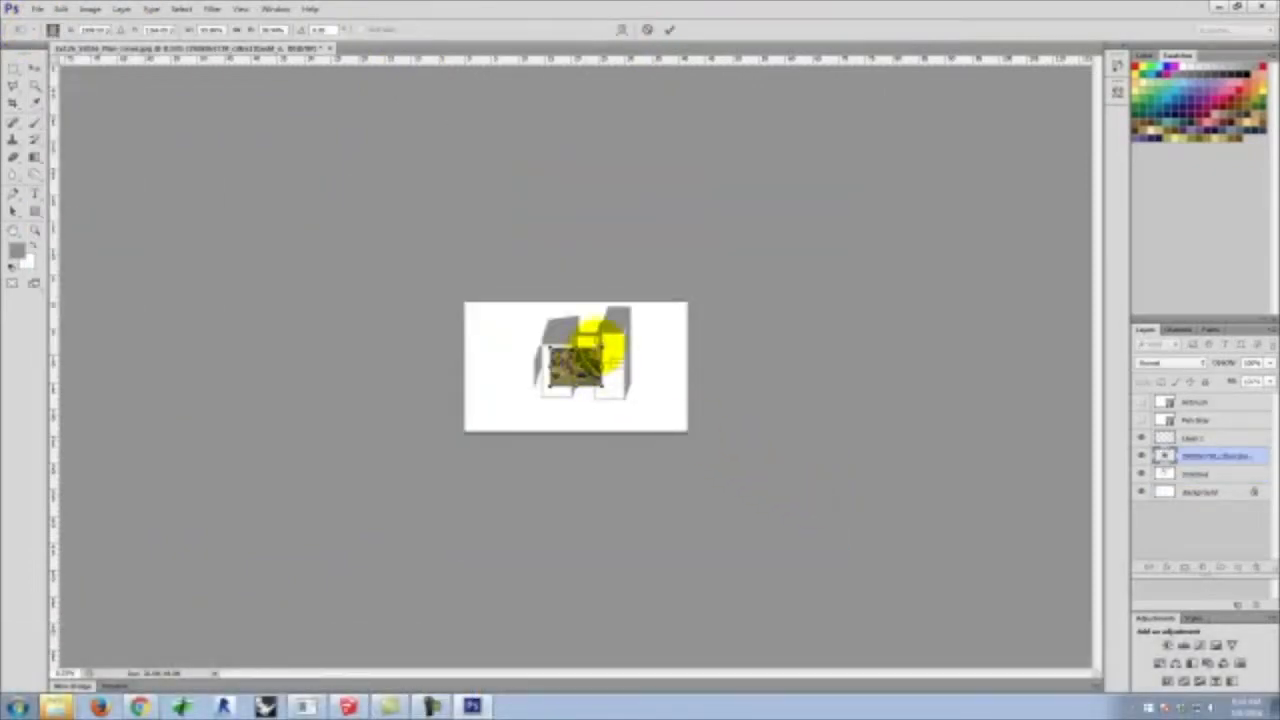
{"action": "left_click_drag", "start_coordinate": [603, 335], "coordinate": [718, 260]}
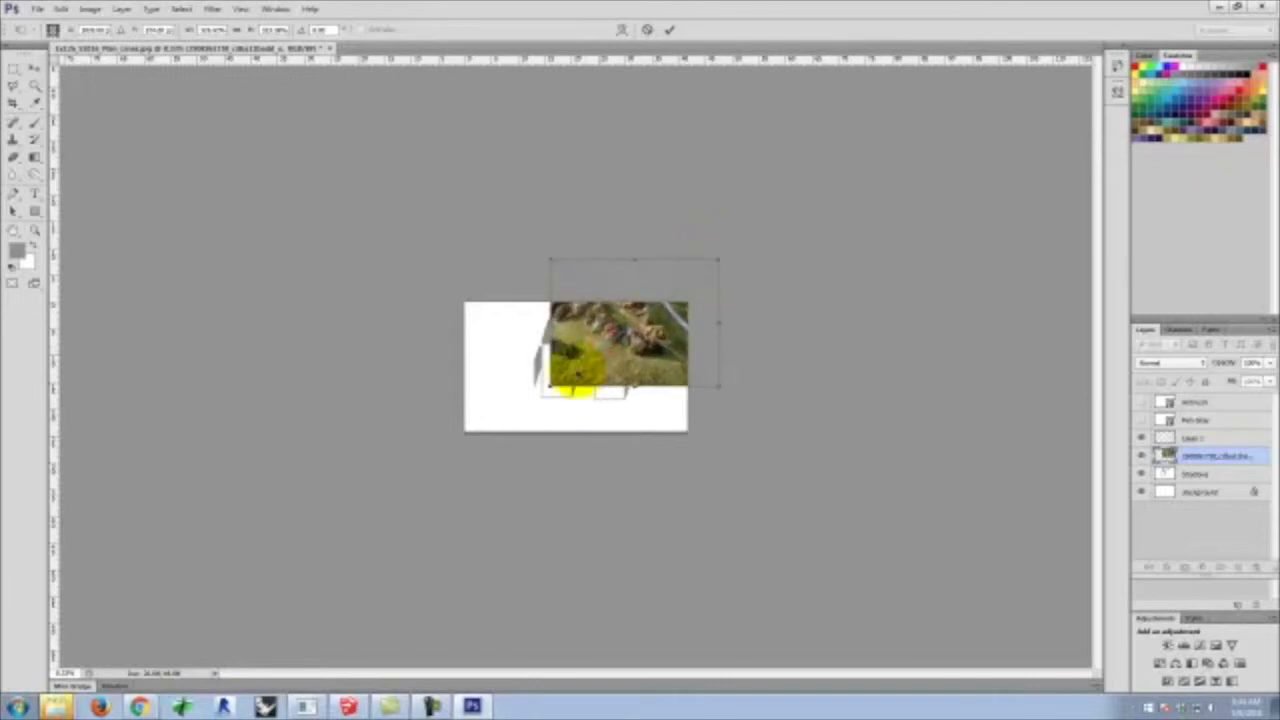
{"action": "left_click_drag", "start_coordinate": [556, 388], "coordinate": [519, 431]}
{"action": "left_click_drag", "start_coordinate": [720, 260], "coordinate": [645, 334]}
{"action": "key", "text": "ctrl+0"}
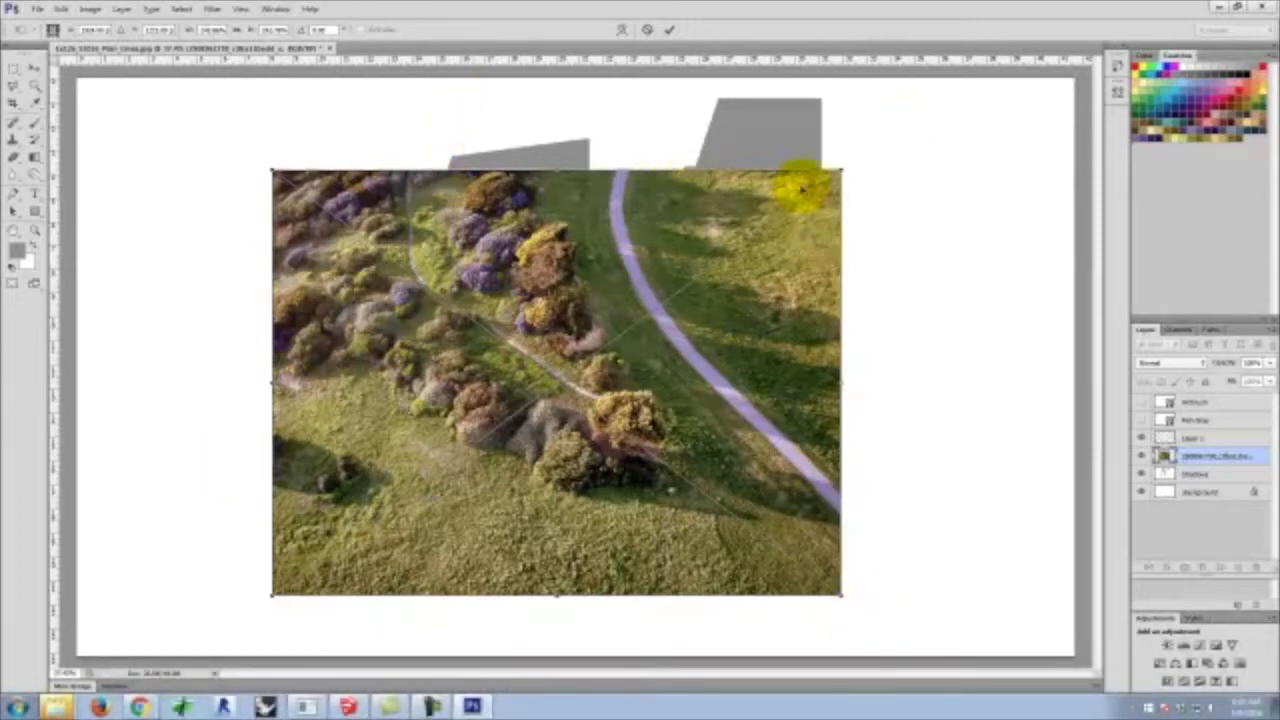
Skew the placed photo into a trapezoid, widening its upper edge across the canvas and pulling both lower corners inward, and commit the placement
{"action": "left_click", "coordinate": [63, 9]}
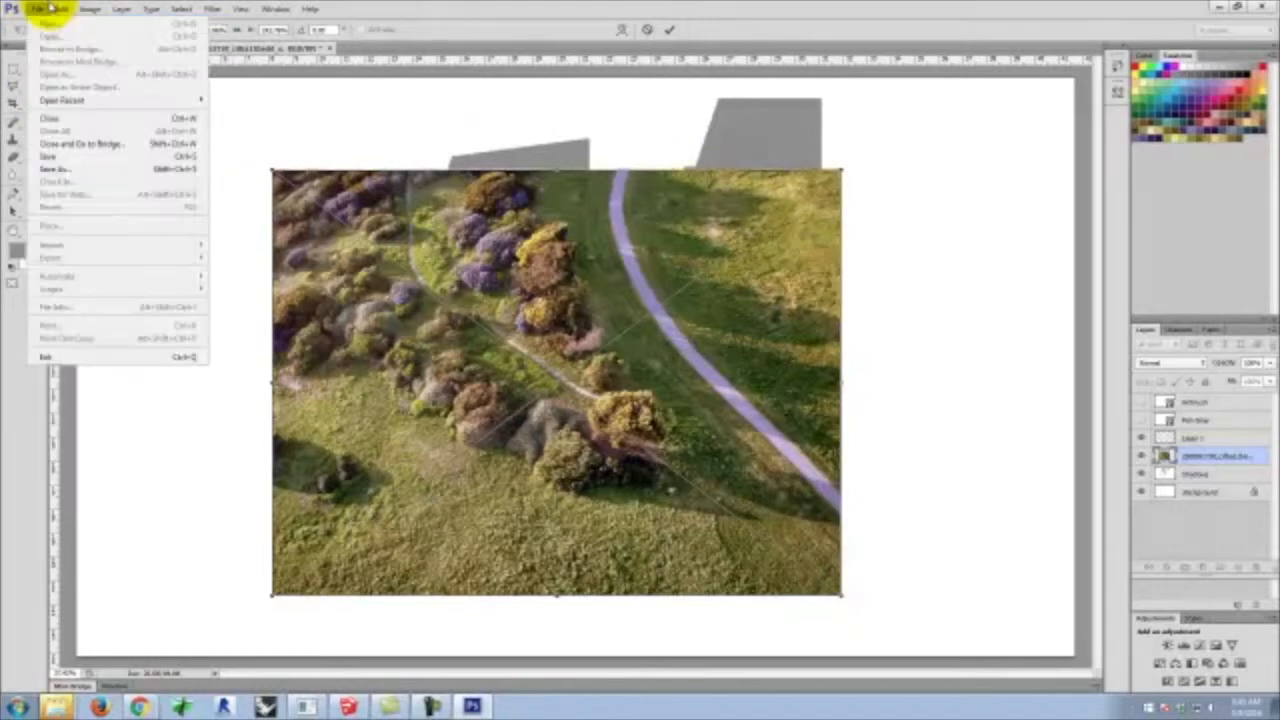
{"action": "mouse_move", "coordinate": [117, 270]}
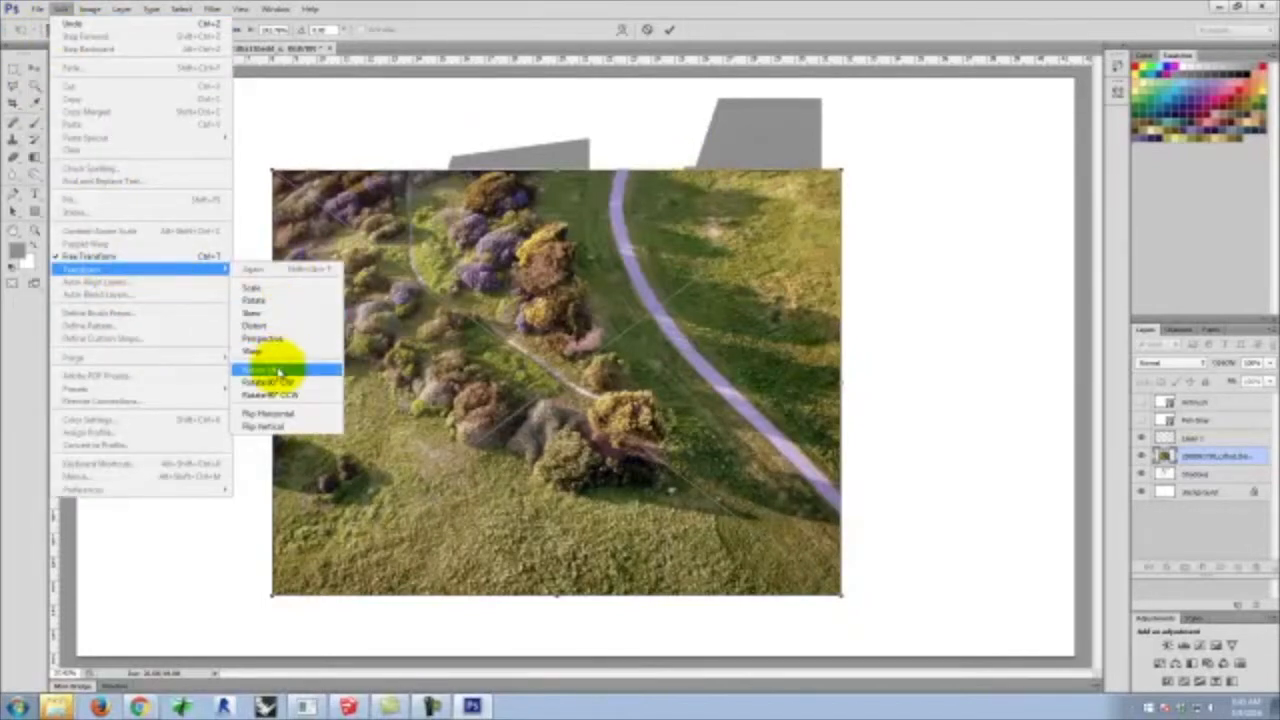
{"action": "left_click", "coordinate": [286, 315]}
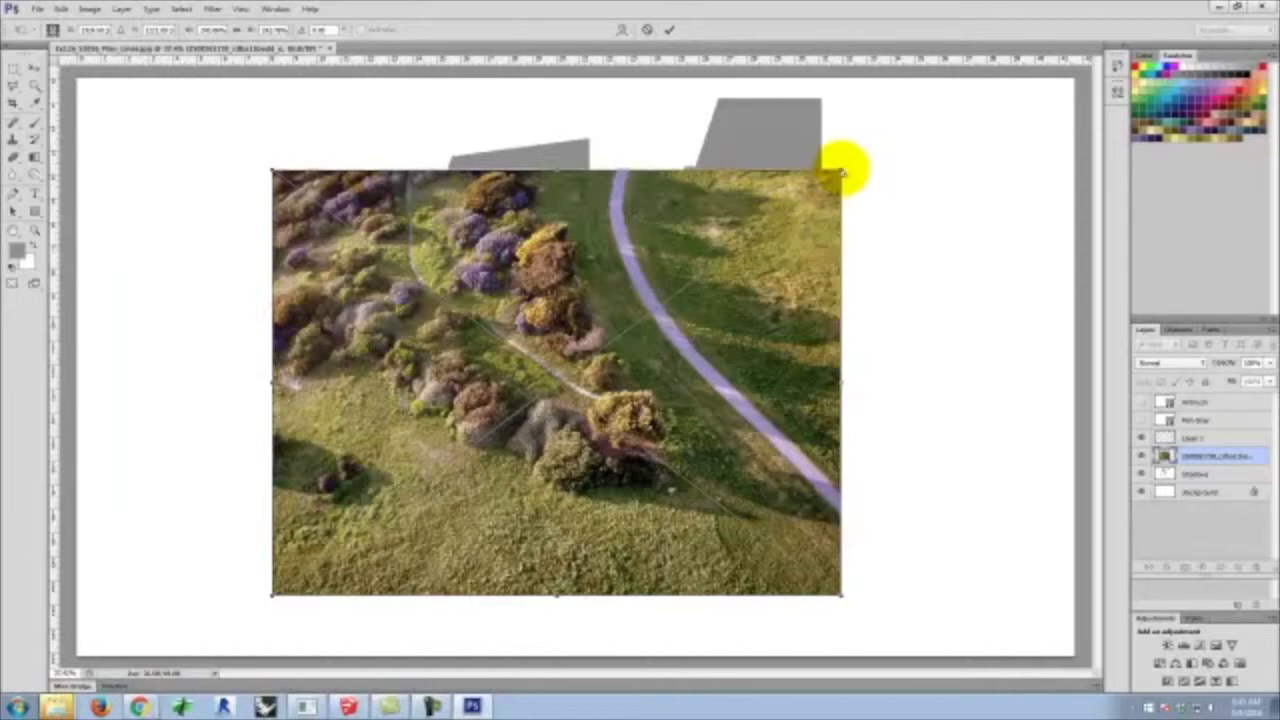
{"action": "left_click_drag", "start_coordinate": [842, 172], "coordinate": [1117, 228]}
{"action": "left_click_drag", "start_coordinate": [270, 172], "coordinate": [80, 172]}
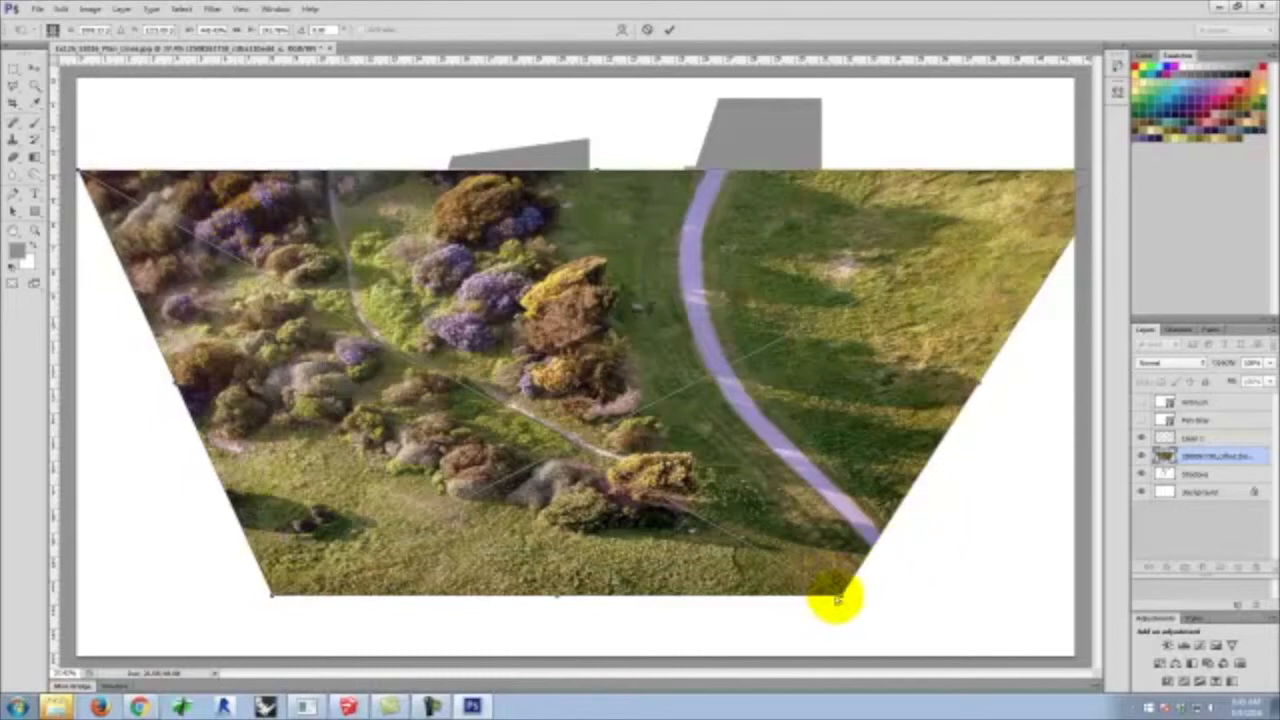
{"action": "left_click_drag", "start_coordinate": [838, 597], "coordinate": [812, 596]}
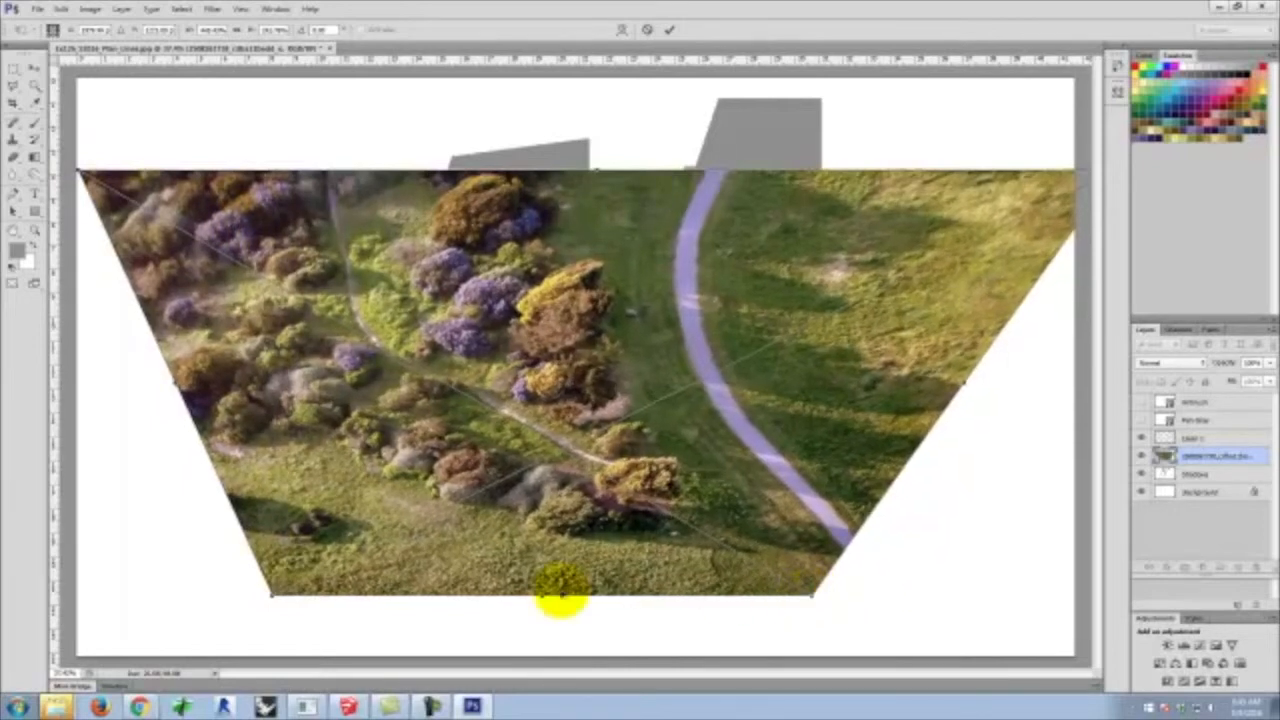
{"action": "left_click_drag", "start_coordinate": [270, 598], "coordinate": [310, 610]}
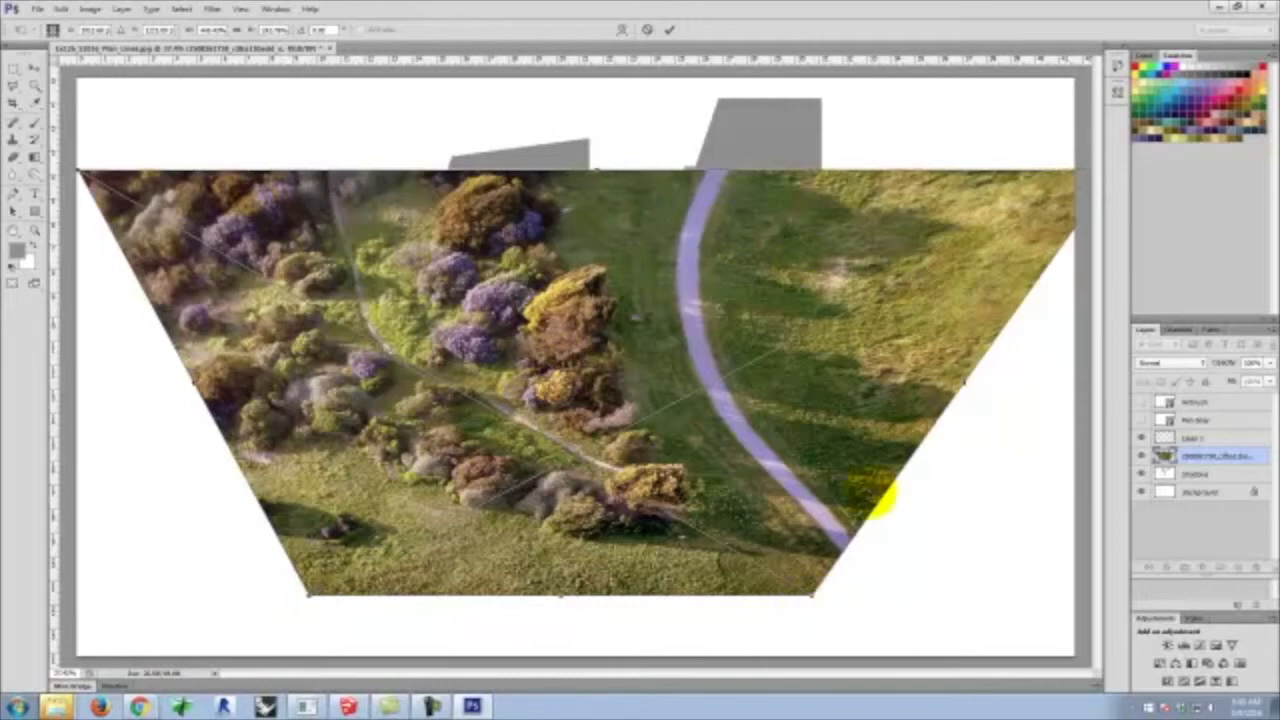
{"action": "left_click", "coordinate": [668, 29]}
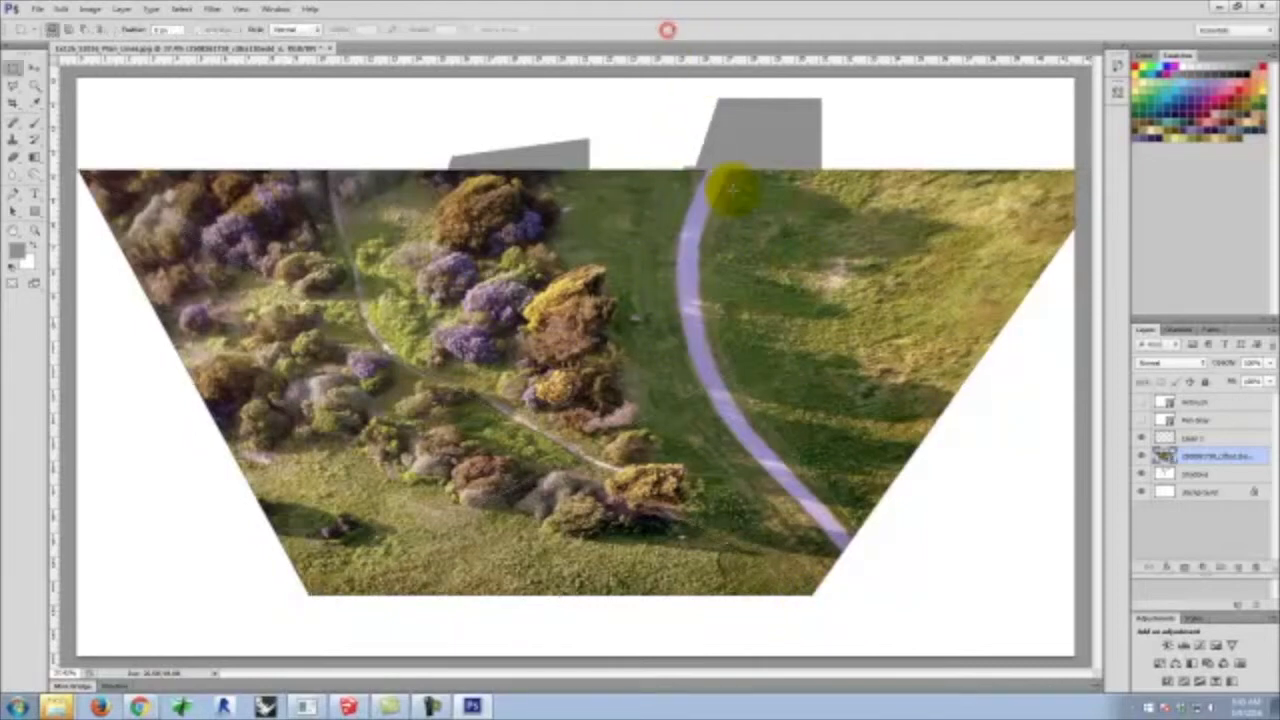
Try to rotate the trapezoid photo about a quarter turn counterclockwise and stretch its corners over the whole canvas
{"action": "key", "text": "ctrl+minus"}
{"action": "key", "text": "ctrl+minus"}
{"action": "key", "text": "ctrl+minus"}
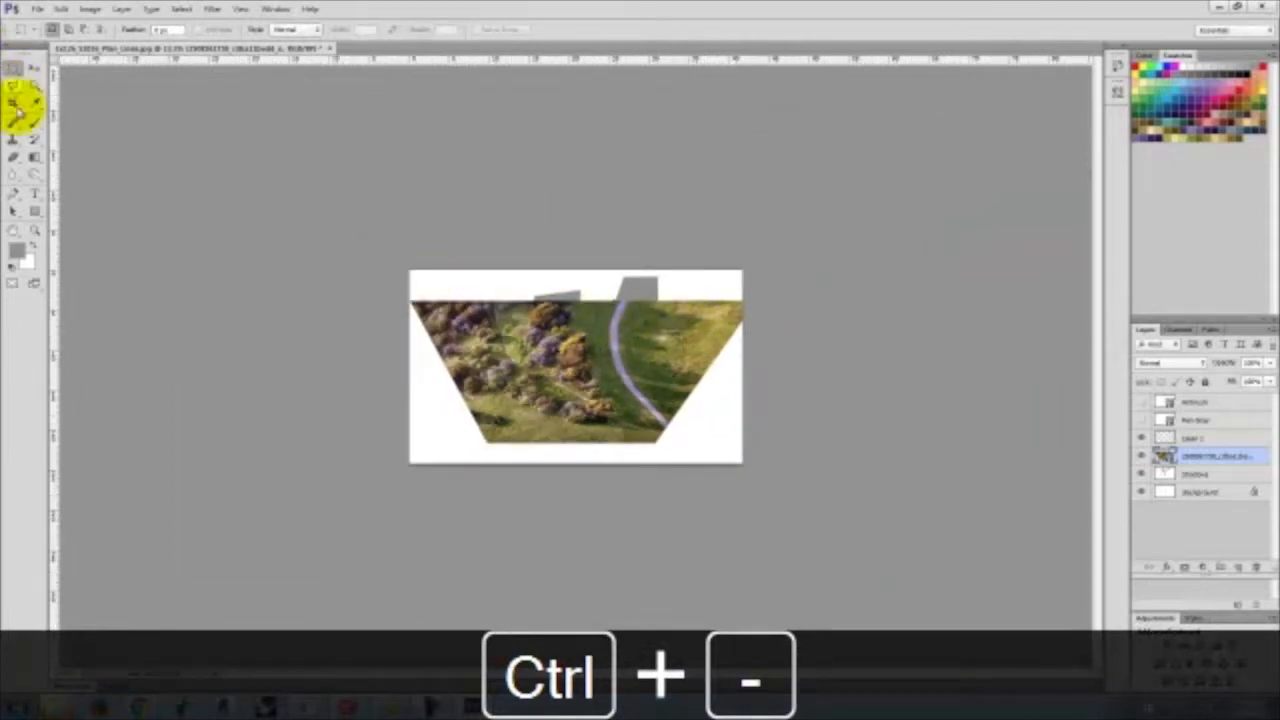
{"action": "left_click", "coordinate": [66, 12]}
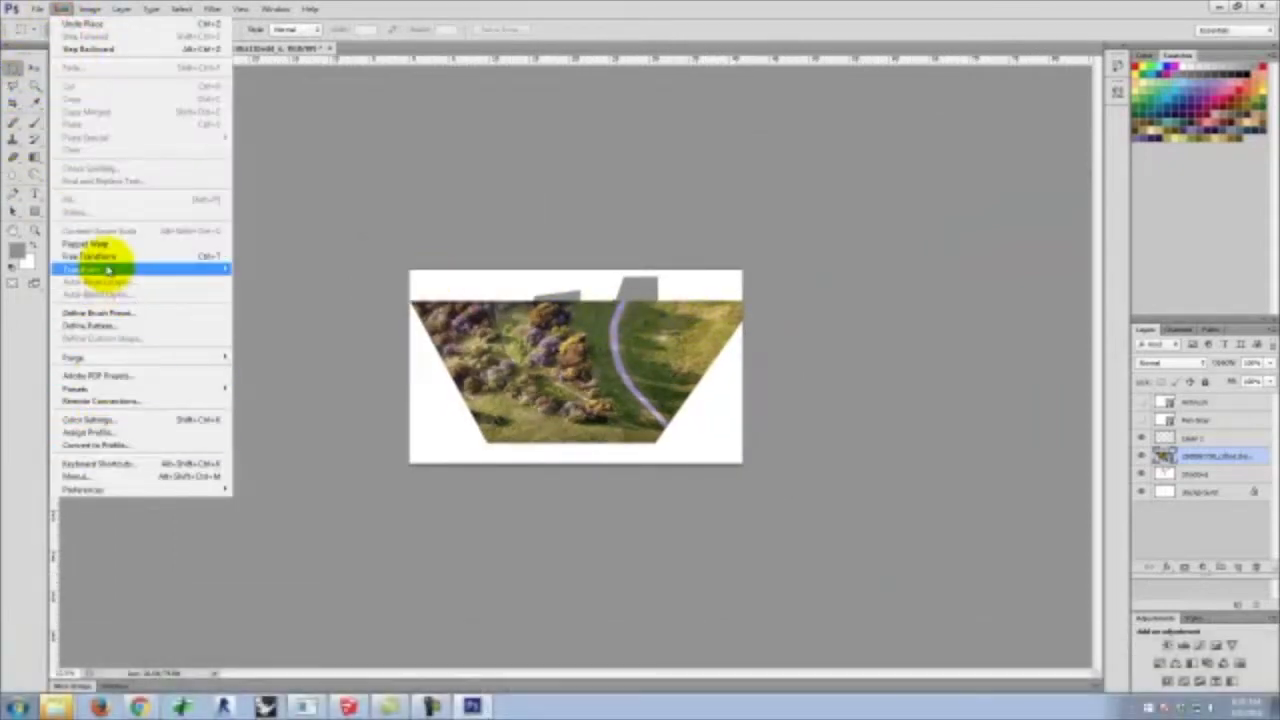
{"action": "left_click", "coordinate": [103, 251]}
{"action": "left_click_drag", "start_coordinate": [413, 243], "coordinate": [423, 609]}
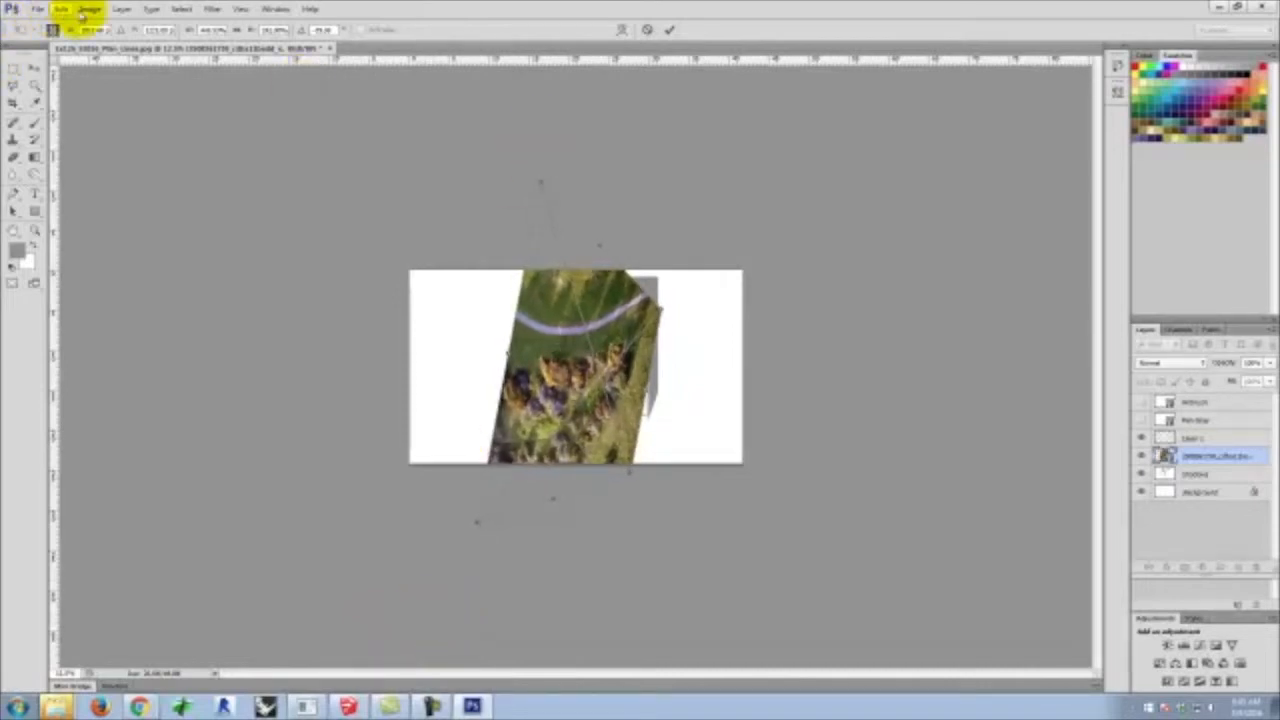
{"action": "left_click_drag", "start_coordinate": [540, 180], "coordinate": [757, 623]}
{"action": "key", "text": "ctrl+z"}
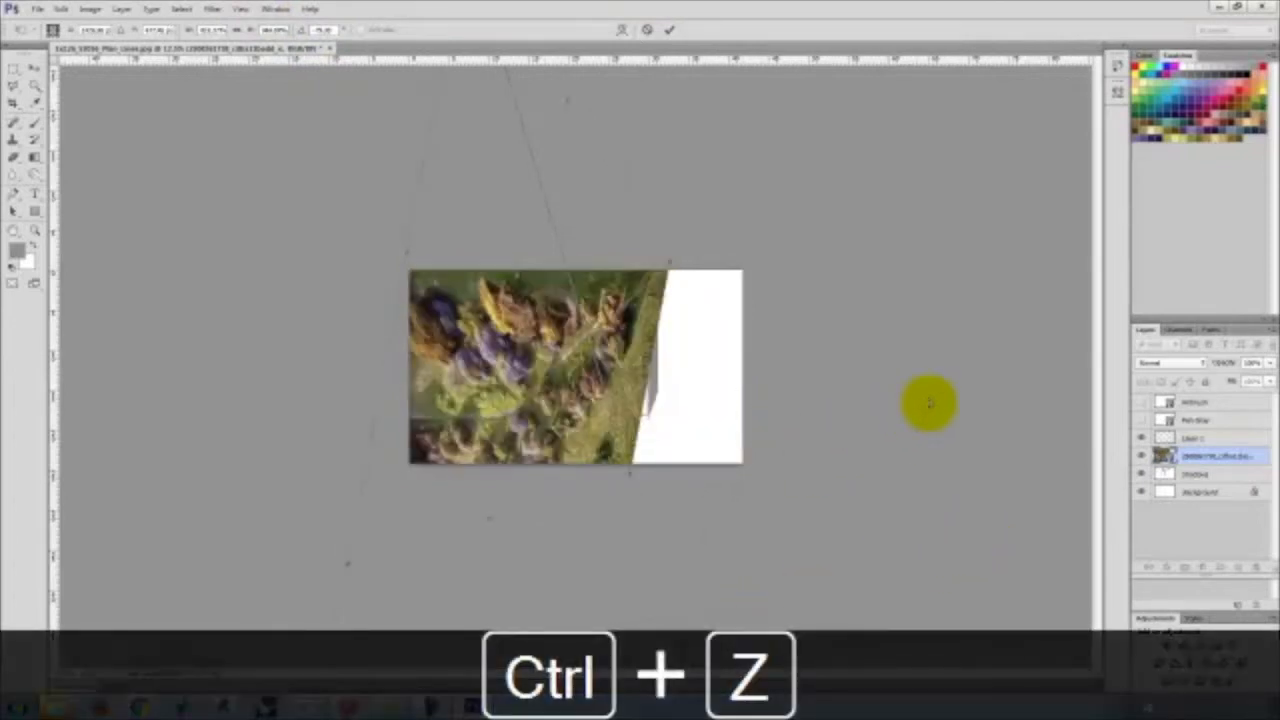
{"action": "key", "text": "ctrl+minus"}
{"action": "key", "text": "ctrl+minus"}
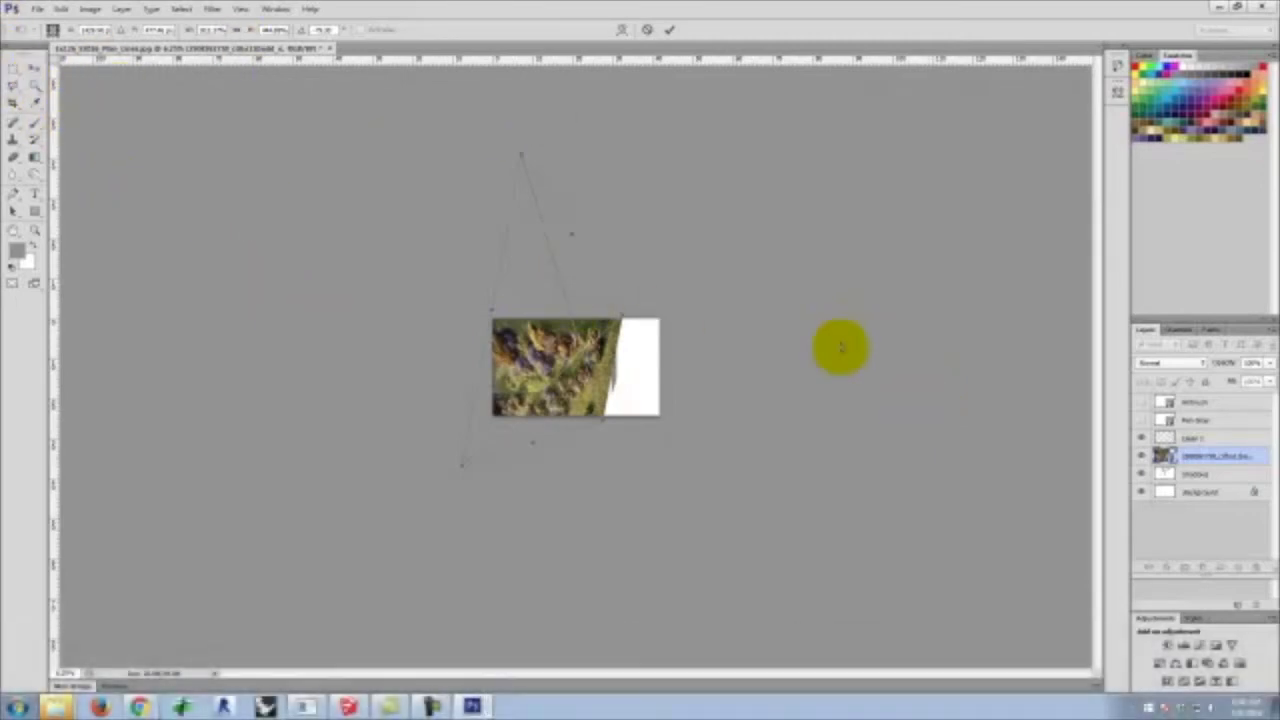
{"action": "left_click_drag", "start_coordinate": [624, 314], "coordinate": [659, 303]}
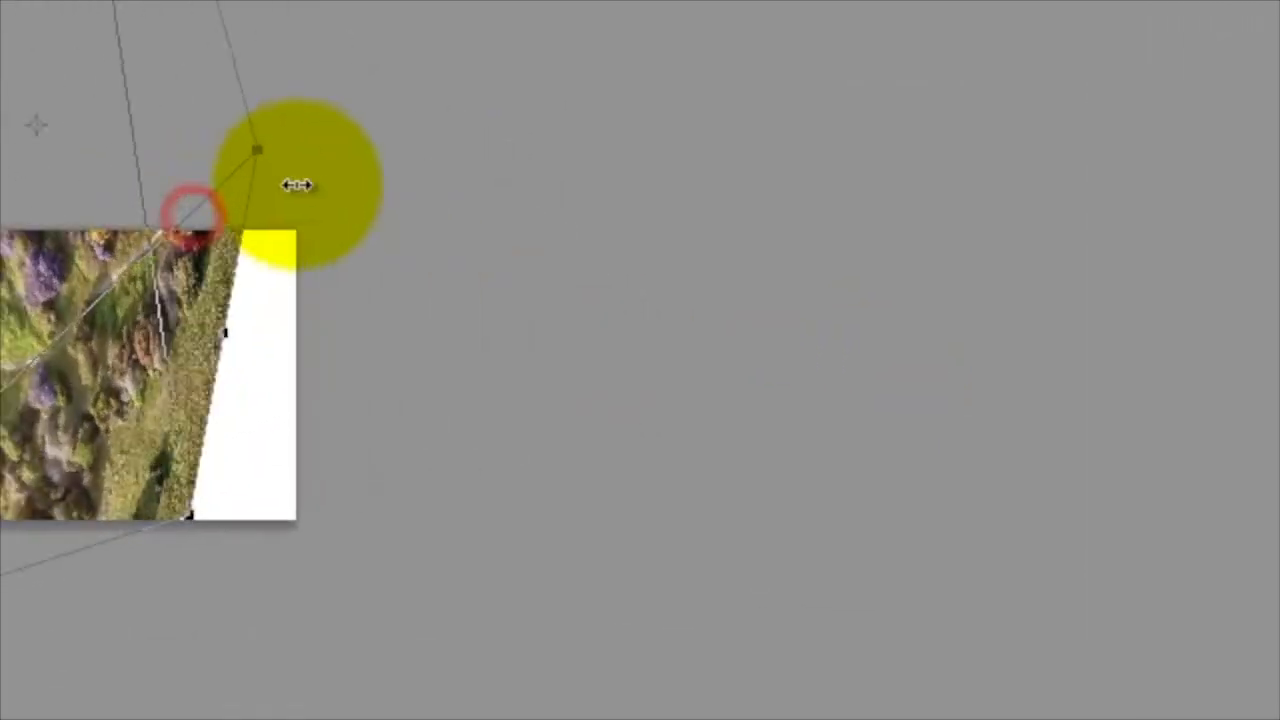
{"action": "left_click_drag", "start_coordinate": [297, 185], "coordinate": [271, 580]}
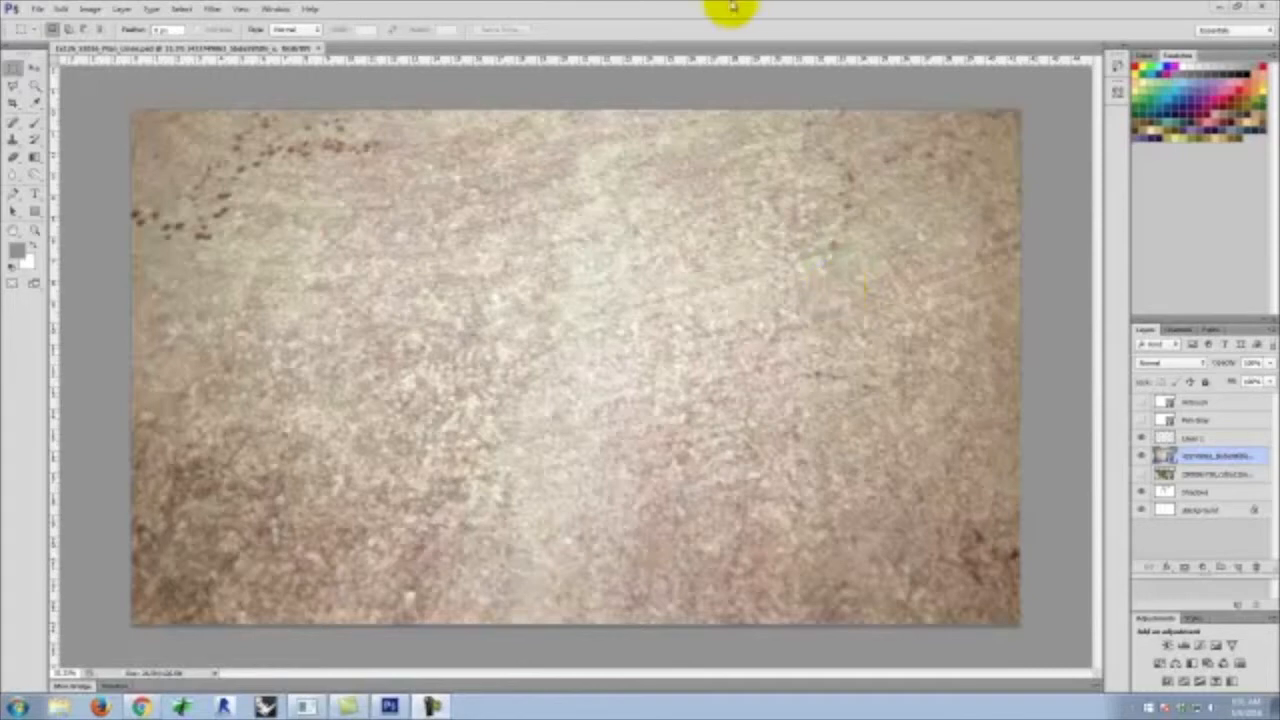
Compare the two ground textures by viewing the shrubs-and-path photo without the sand layer and returning to the sand
{"action": "left_click", "coordinate": [1142, 456]}
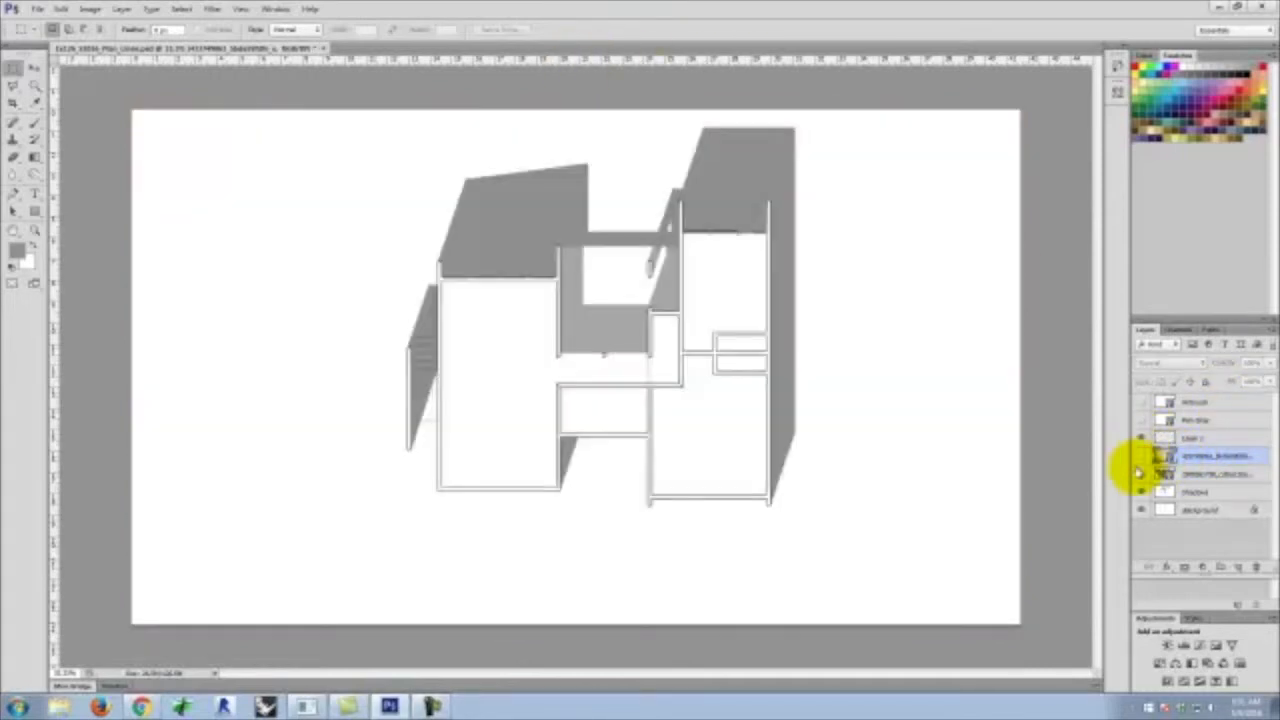
{"action": "left_click", "coordinate": [1141, 474]}
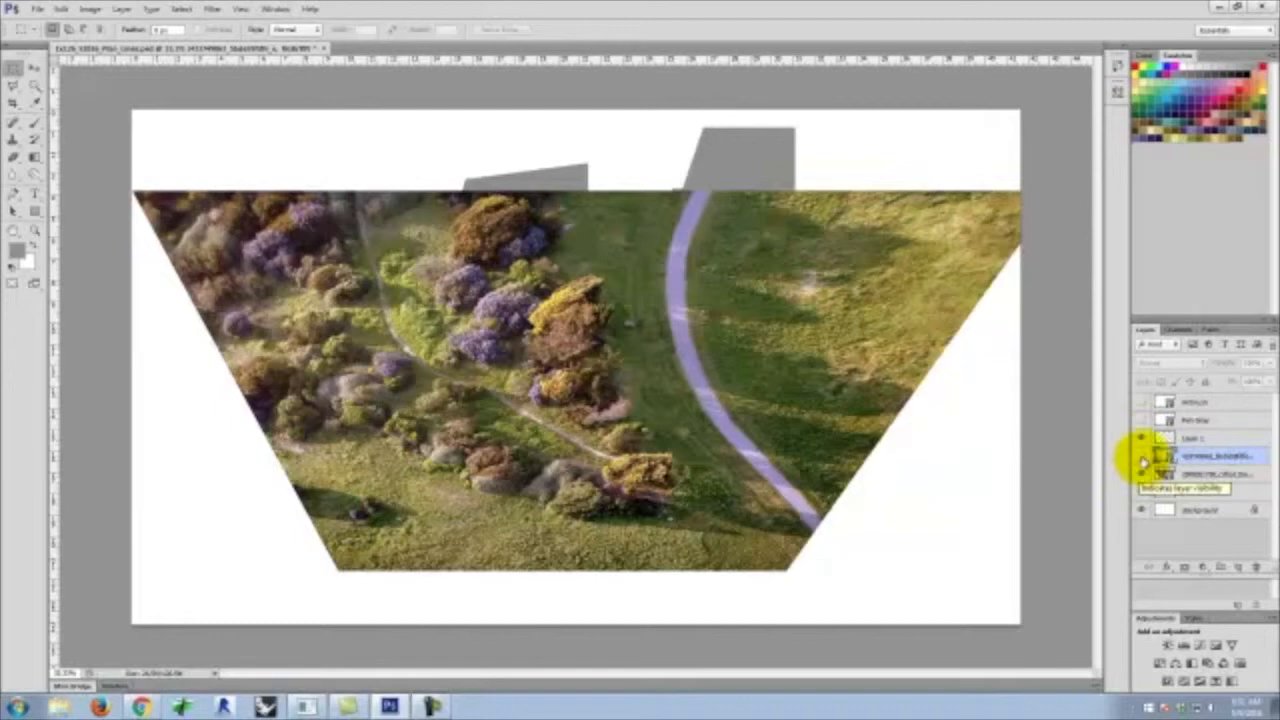
{"action": "left_click", "coordinate": [1142, 457]}
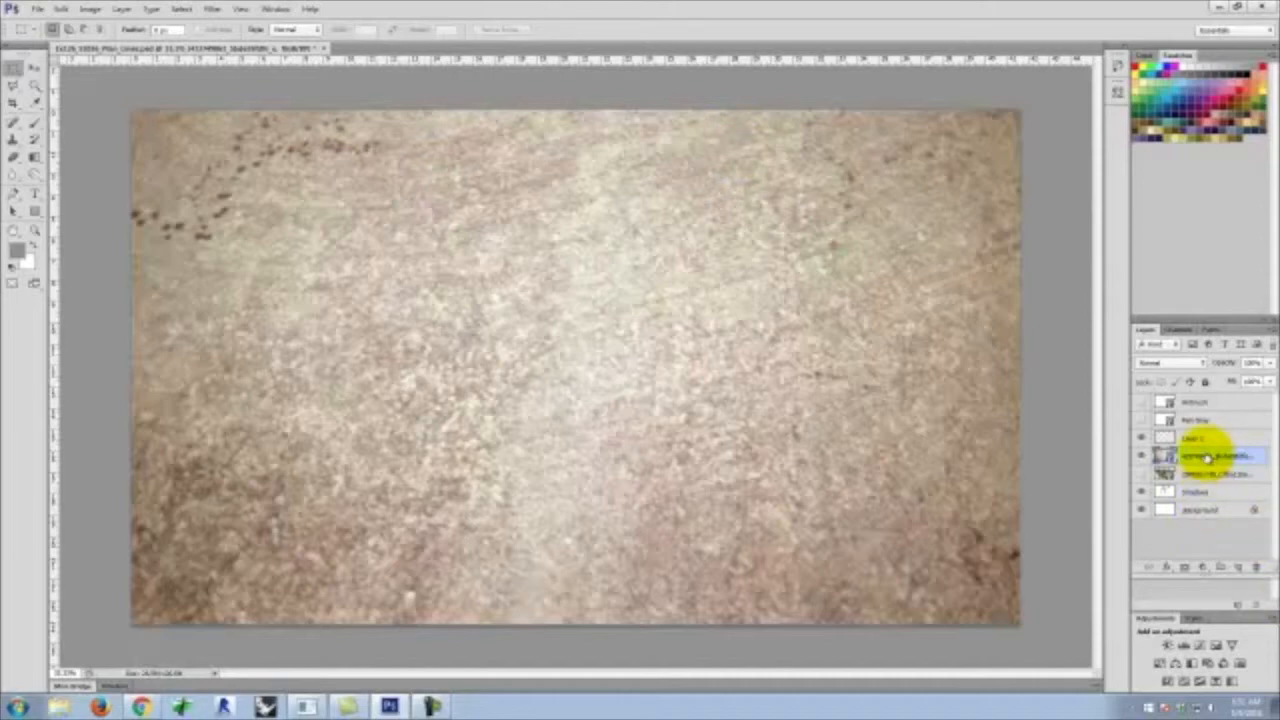
Move the sand texture layer beneath the Shadows layer, directly above Background, and hide it
{"action": "mouse_move", "coordinate": [1207, 456]}
{"action": "left_mouse_down"}
{"action": "mouse_move", "coordinate": [1200, 506]}
{"action": "mouse_move", "coordinate": [1212, 524]}
{"action": "left_mouse_up"}
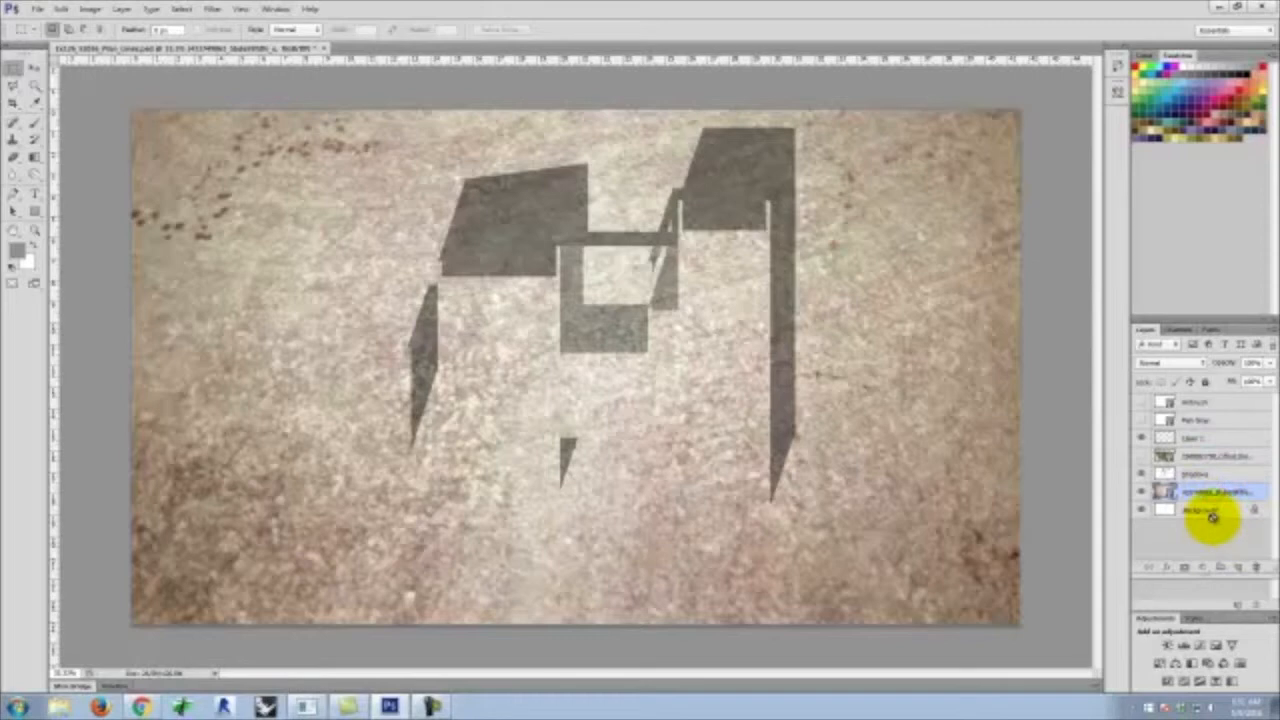
{"action": "left_click", "coordinate": [1200, 511]}
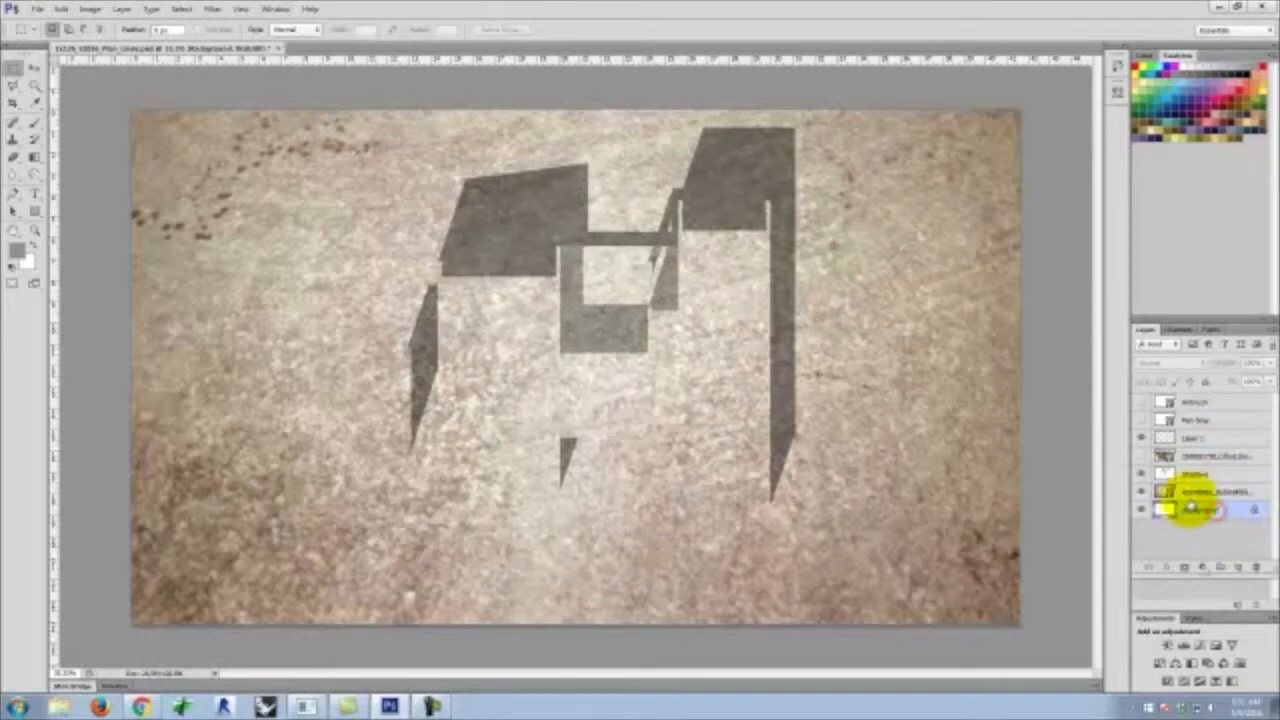
{"action": "left_click", "coordinate": [1142, 491]}
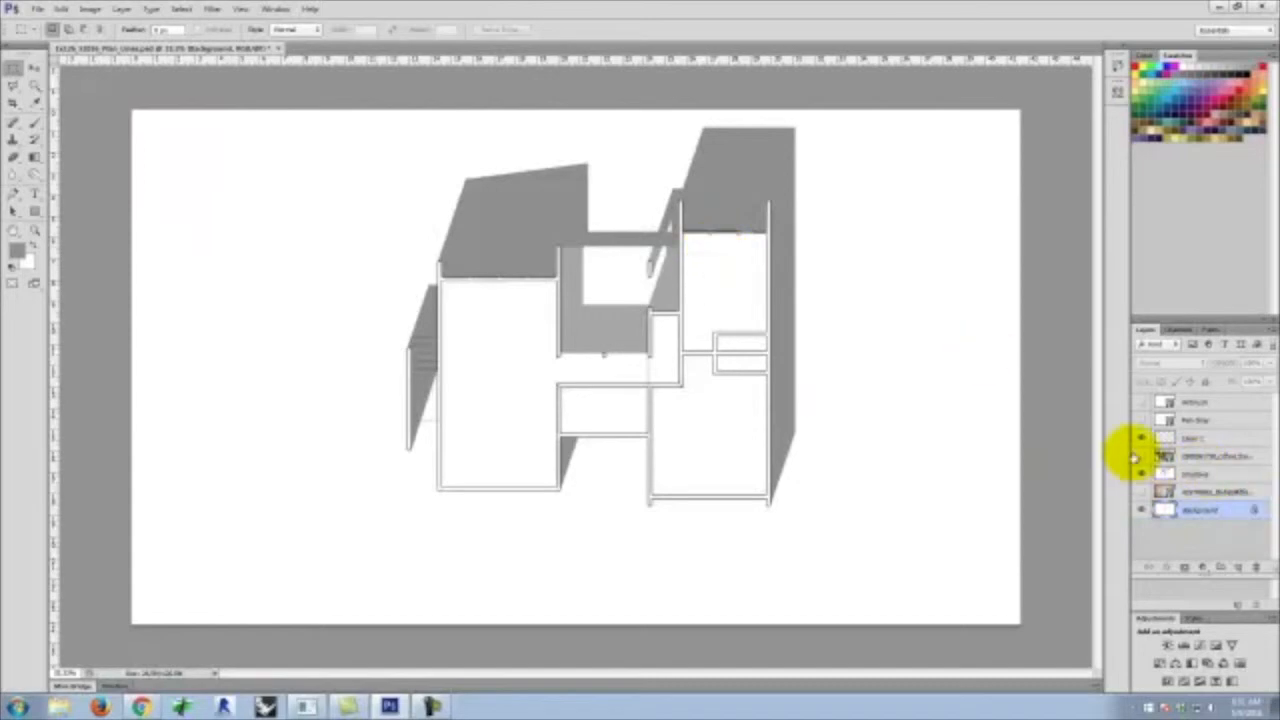
Hide every layer above Background and select the white area outside the plan with the Magic Wand
{"action": "left_click", "coordinate": [1142, 474]}
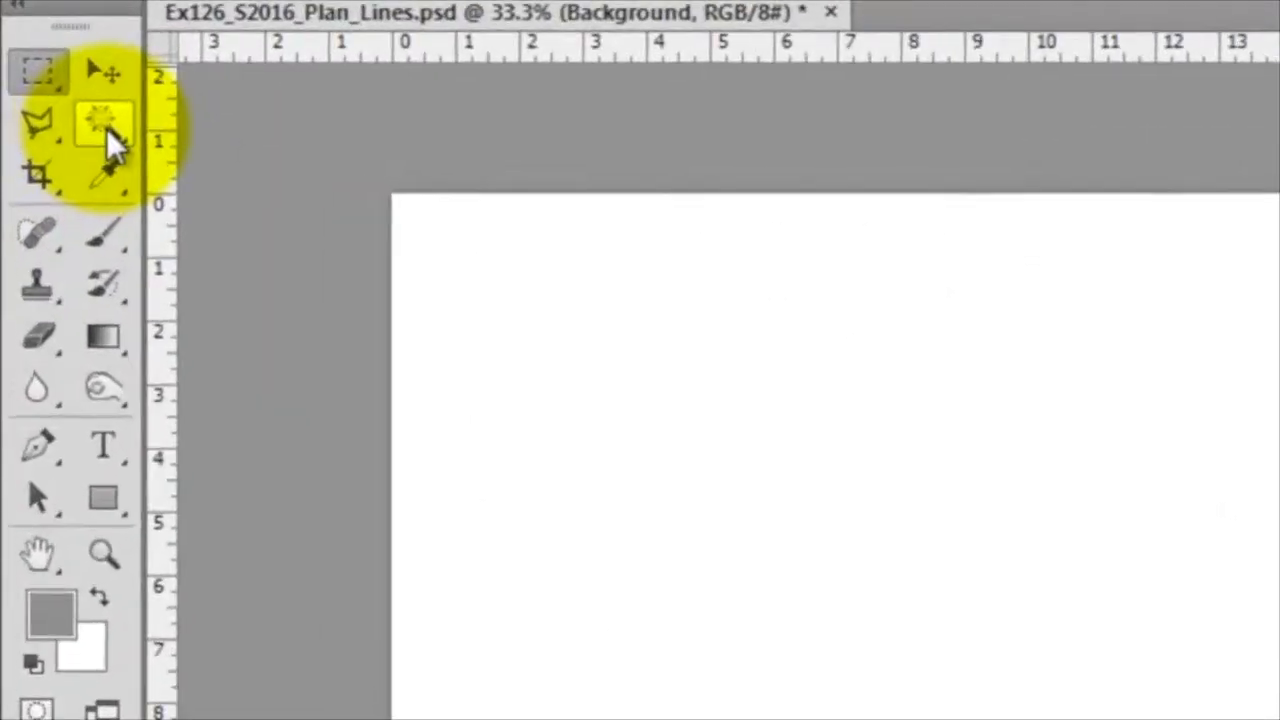
{"action": "left_click", "coordinate": [34, 85]}
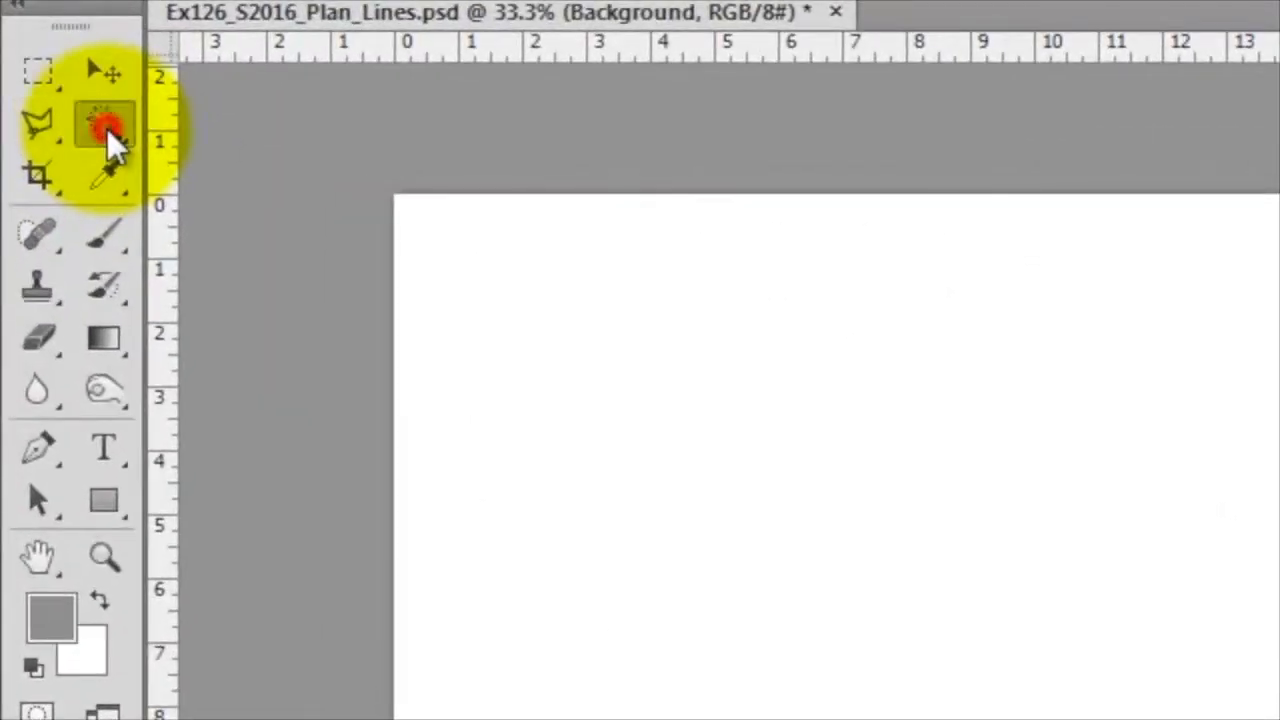
{"action": "left_click", "coordinate": [728, 418]}
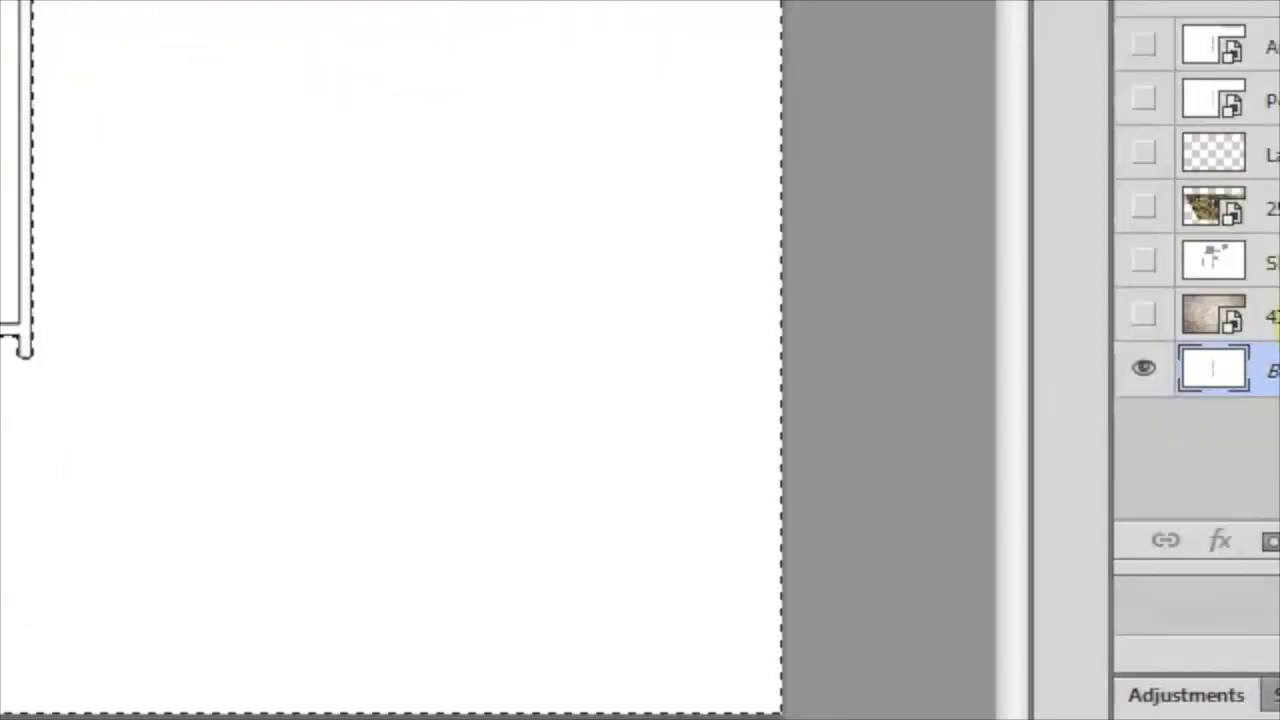
Show the sand texture layer, mask it to the selected exterior area, and show the Shadows layer
{"action": "left_click", "coordinate": [1275, 316]}
{"action": "left_click", "coordinate": [1143, 314]}
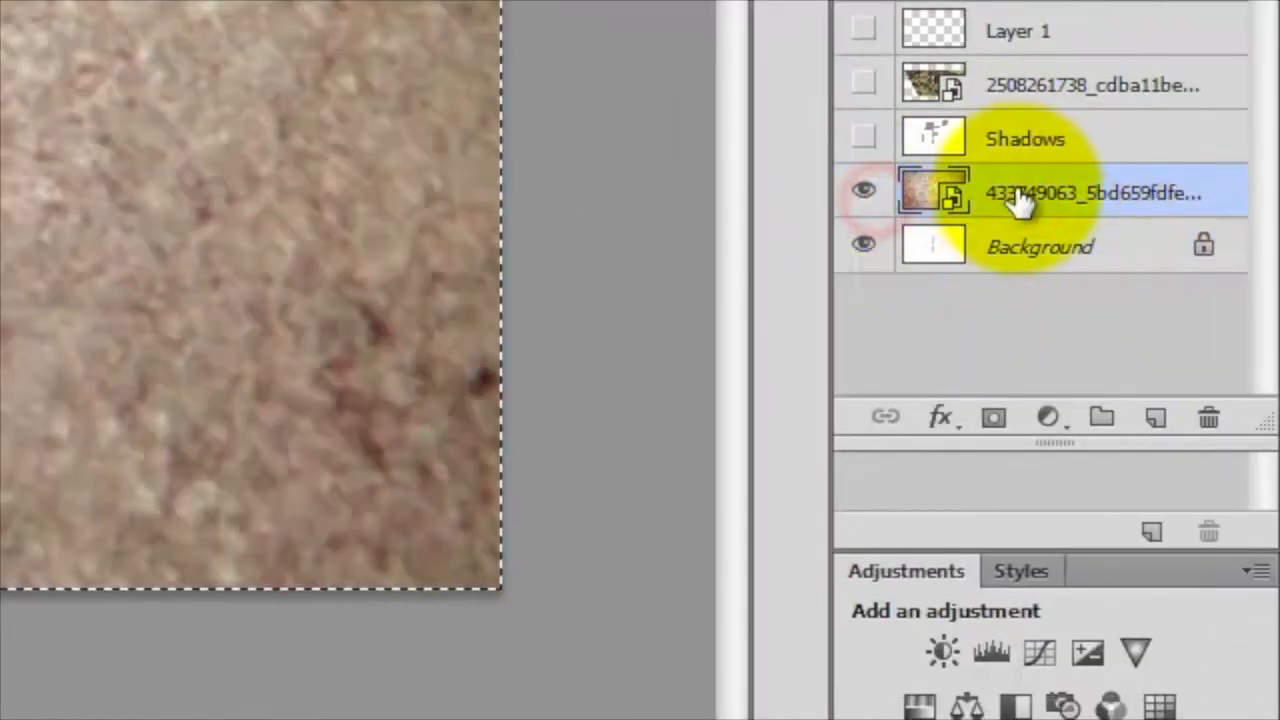
{"action": "left_click", "coordinate": [992, 418]}
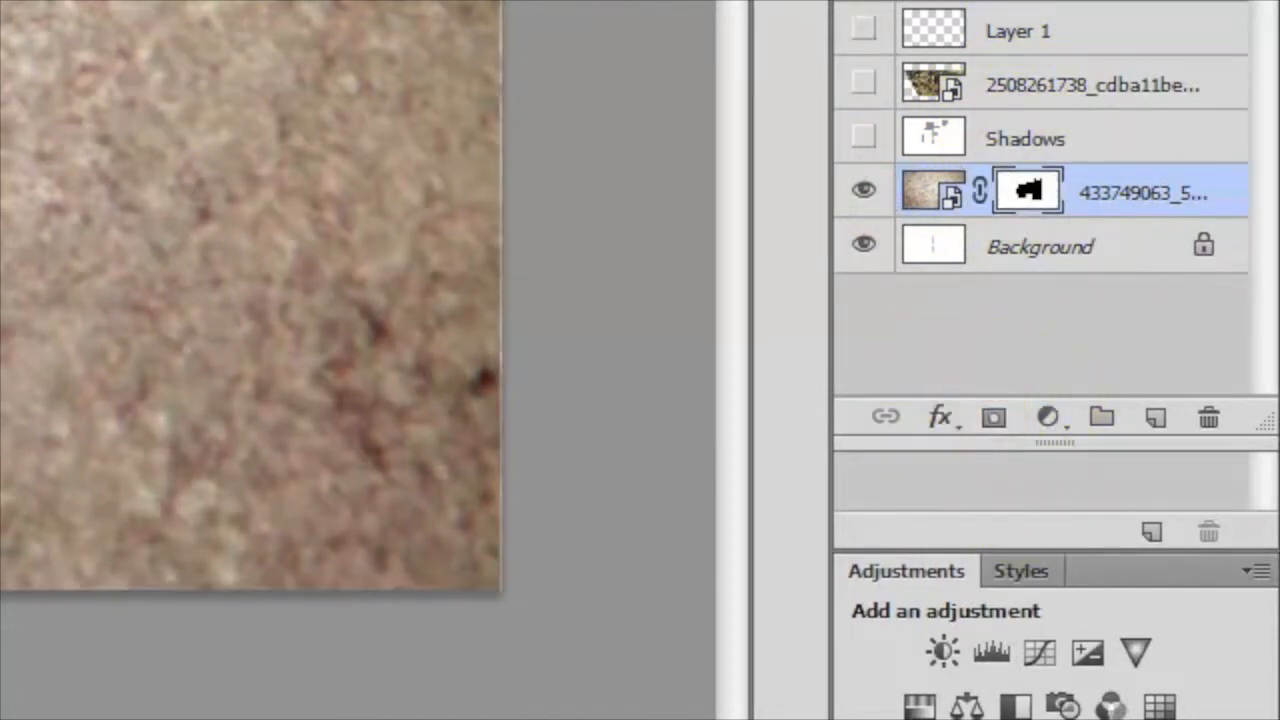
{"action": "left_click", "coordinate": [863, 138]}
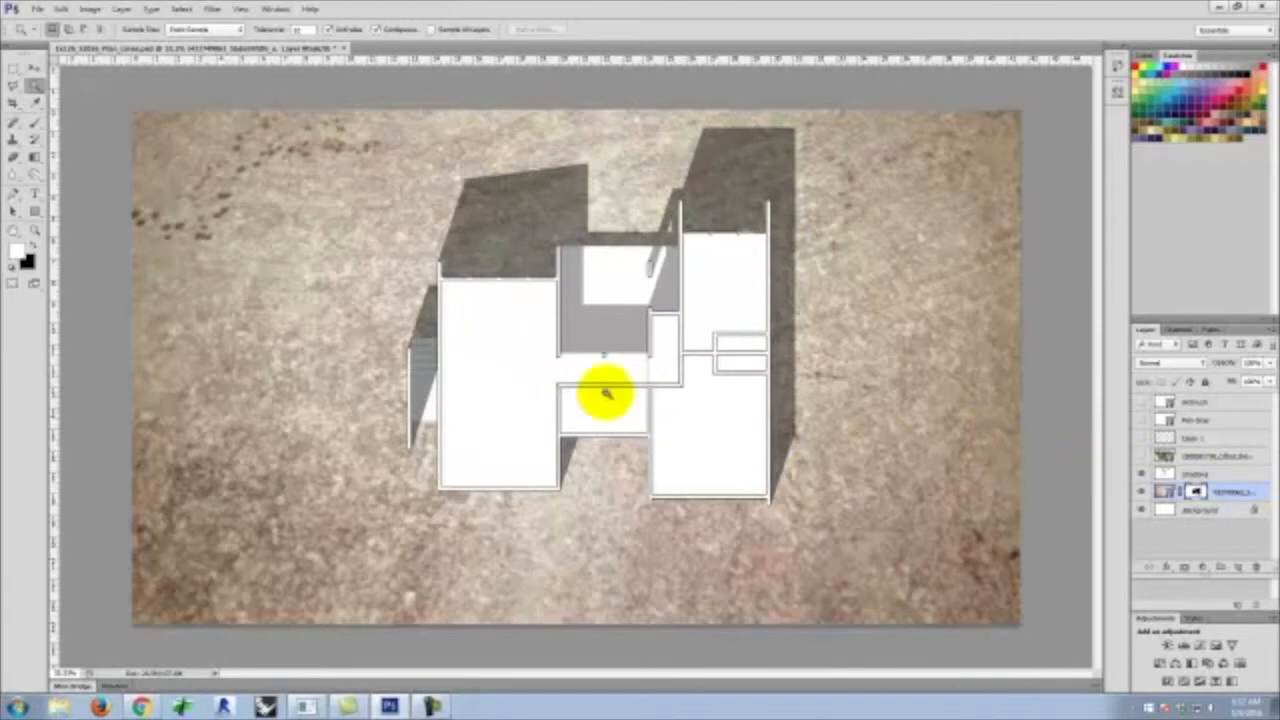
Select the insides of the plan's walls on the Background layer with the Magic Wand, adding the separate wall segments and the freestanding stair wall
{"action": "key", "text": "ctrl+equal"}
{"action": "key", "text": "ctrl+equal"}
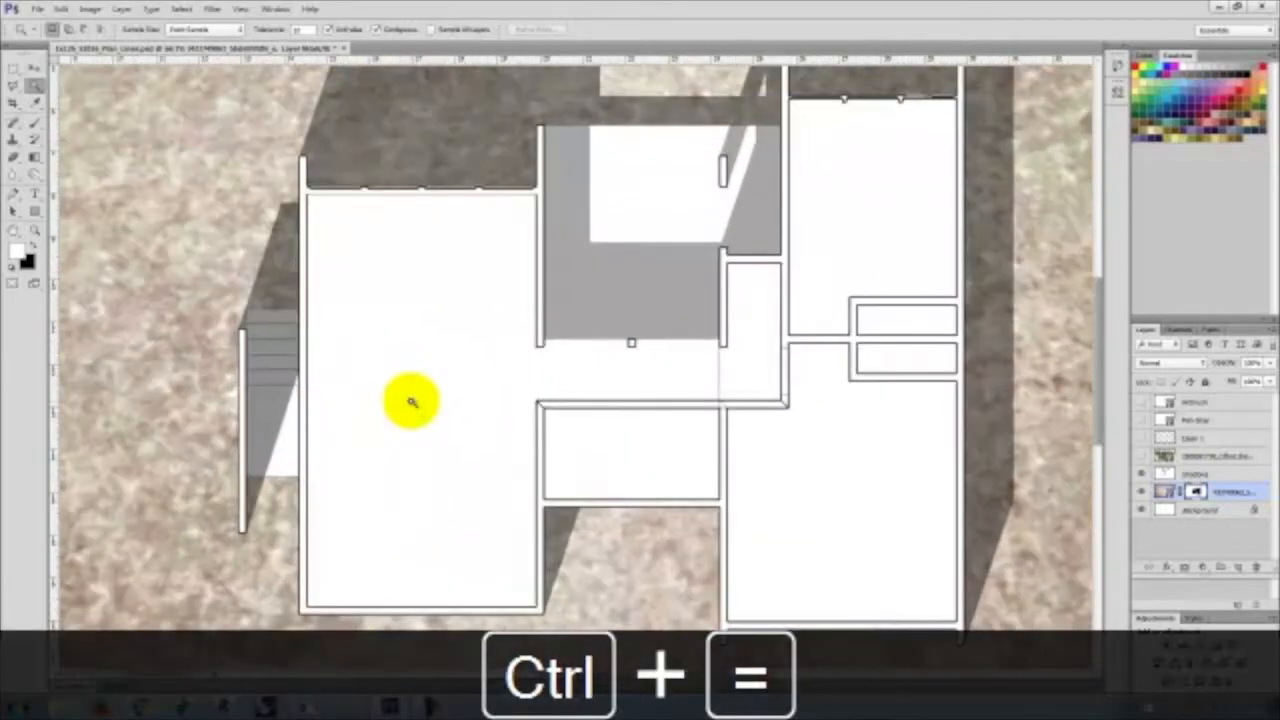
{"action": "key", "text": "space"}
{"action": "left_click", "coordinate": [302, 197]}
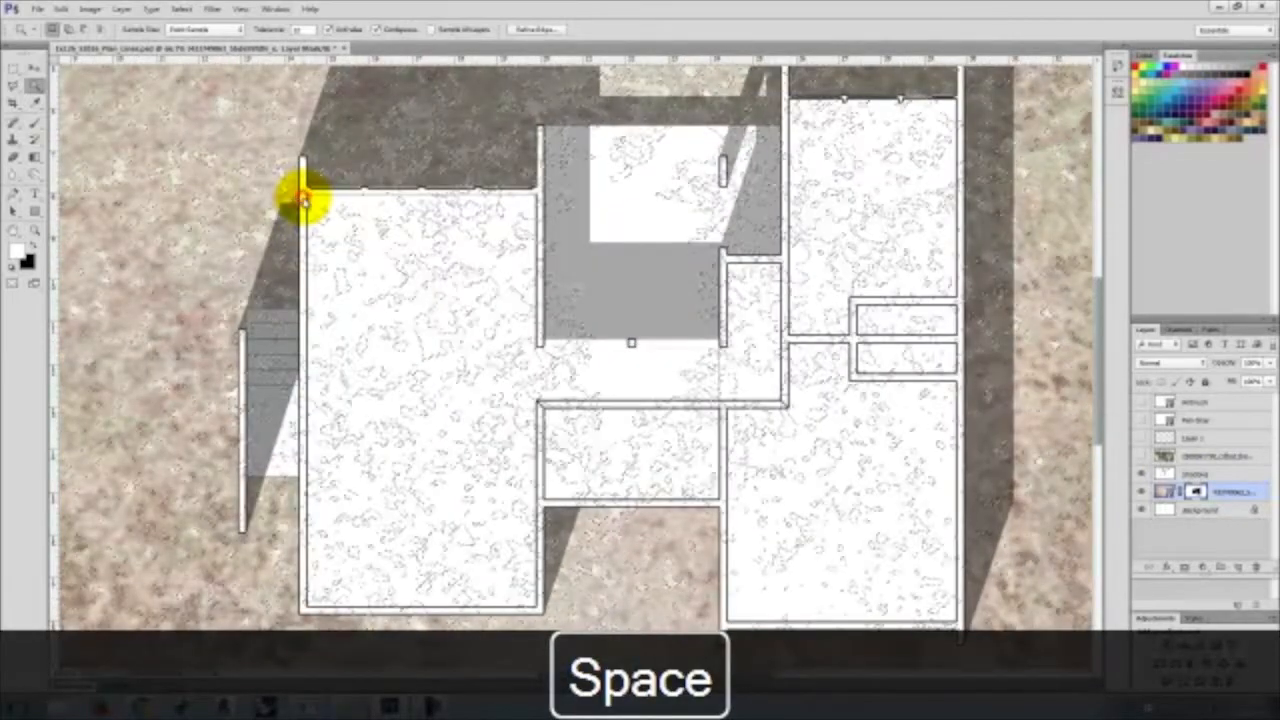
{"action": "left_click", "coordinate": [1196, 511]}
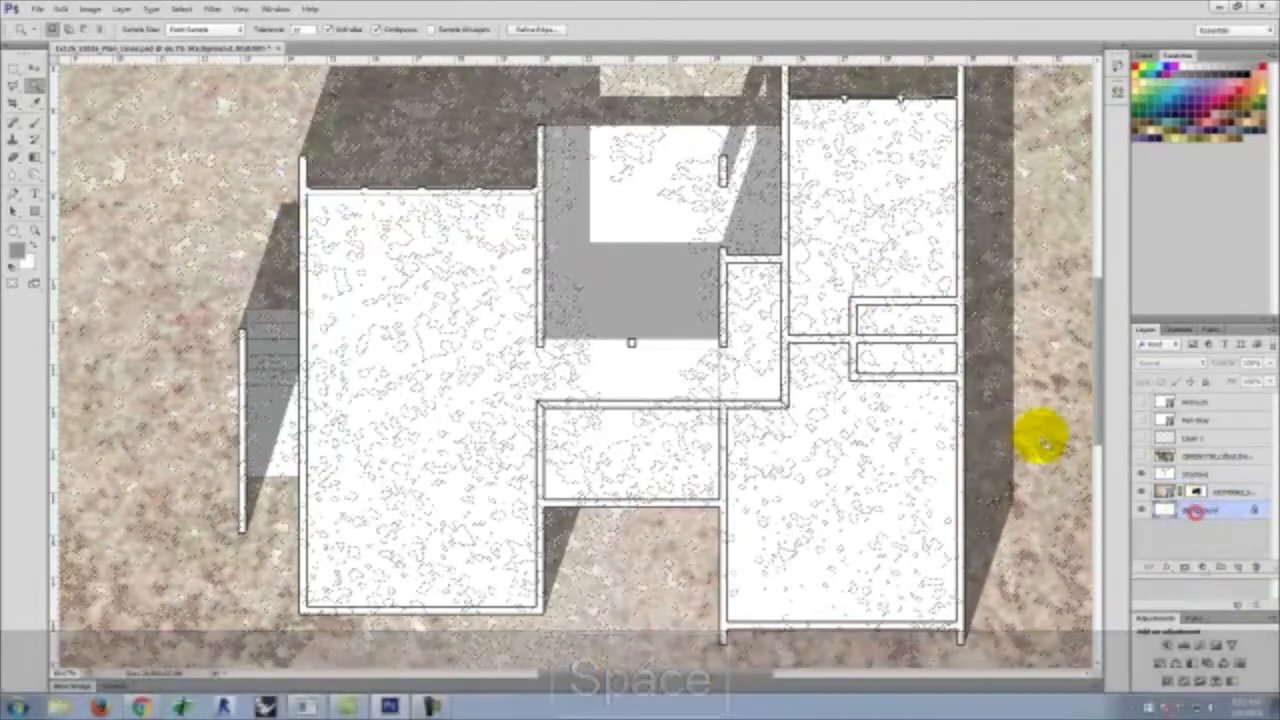
{"action": "key", "text": "ctrl+d"}
{"action": "left_click", "coordinate": [955, 343]}
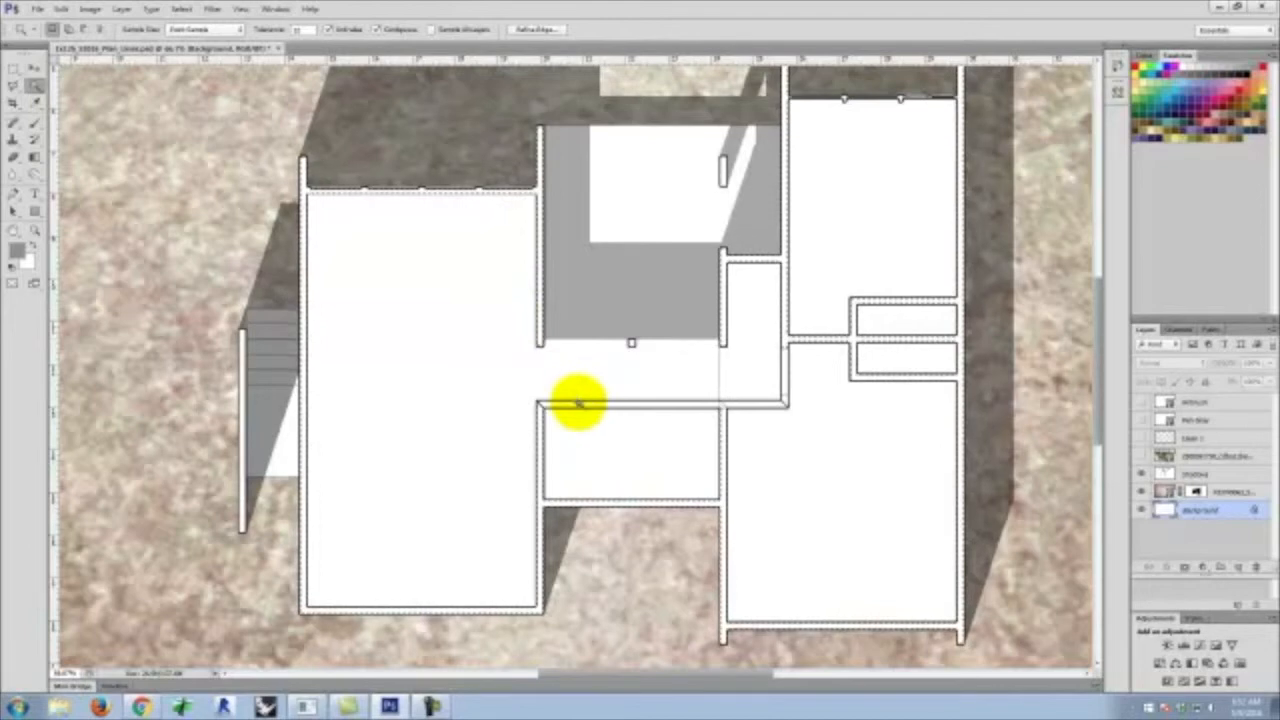
{"action": "left_click", "coordinate": [725, 423], "text": "shift"}
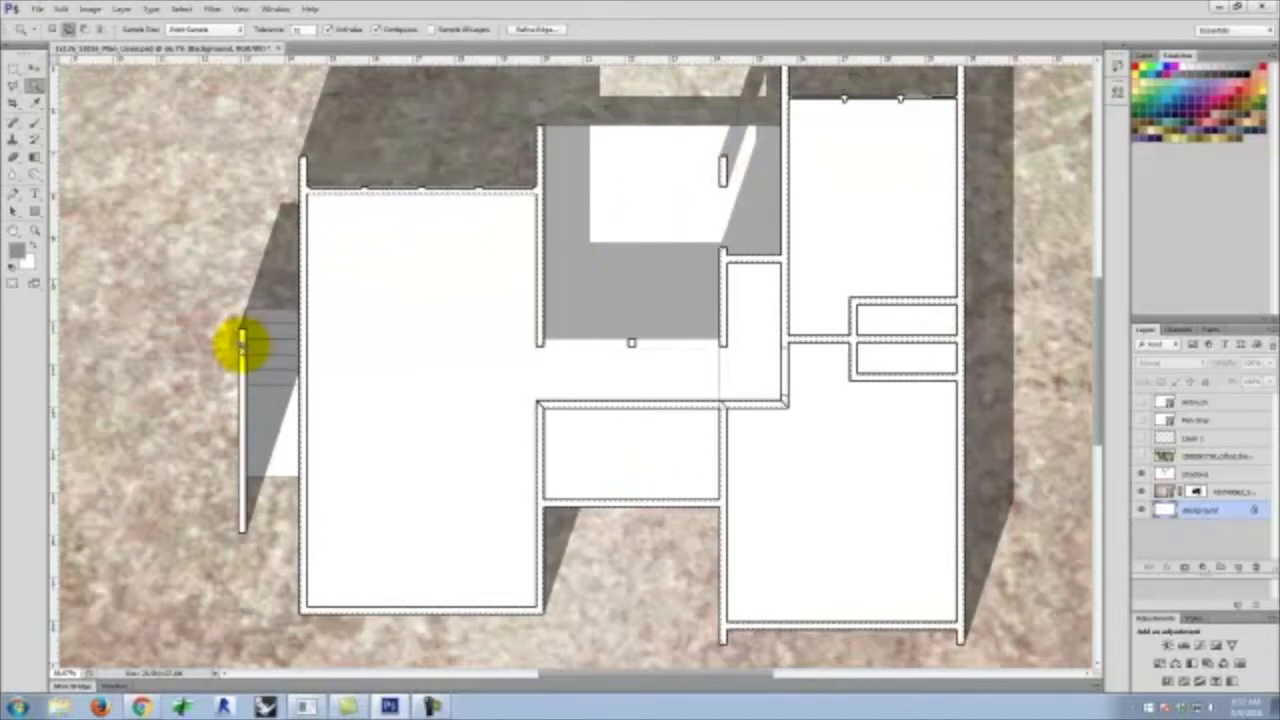
{"action": "left_click", "coordinate": [241, 343]}
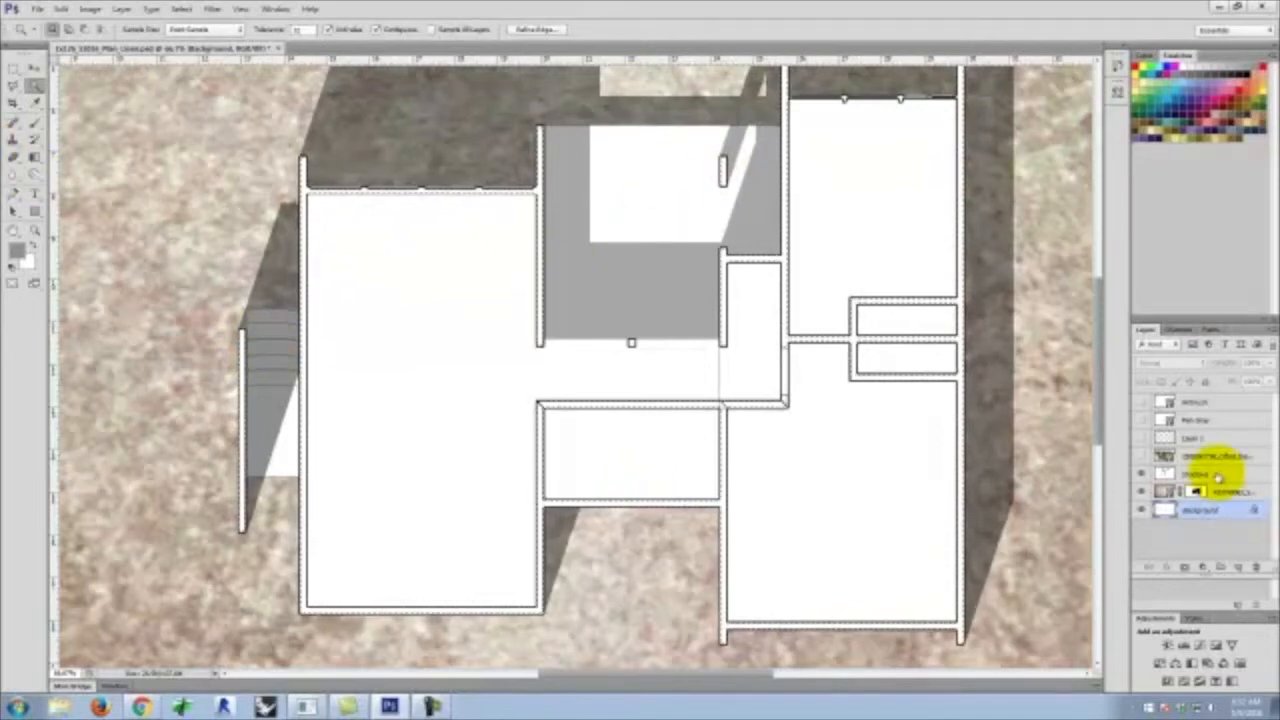
Activate and show Layer 1, and set up the Brush with a near-black foreground colour
{"action": "left_click", "coordinate": [1203, 438]}
{"action": "left_click", "coordinate": [1142, 437]}
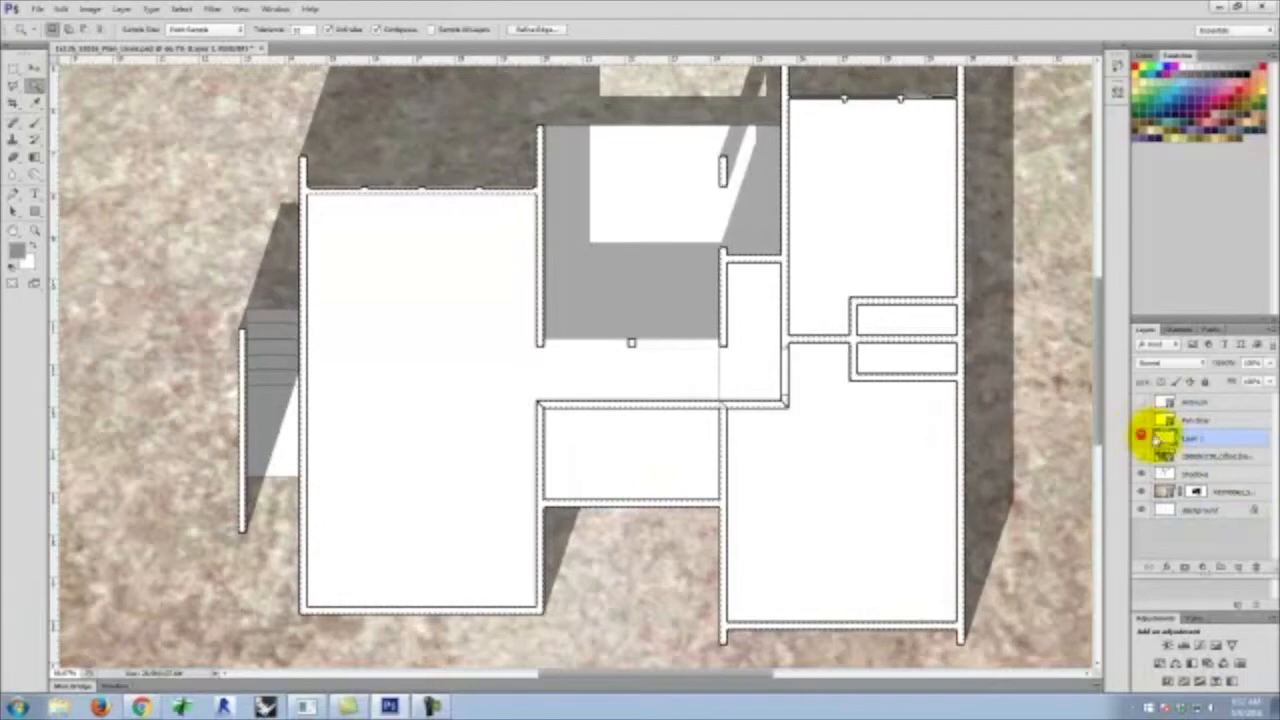
{"action": "left_click", "coordinate": [37, 122]}
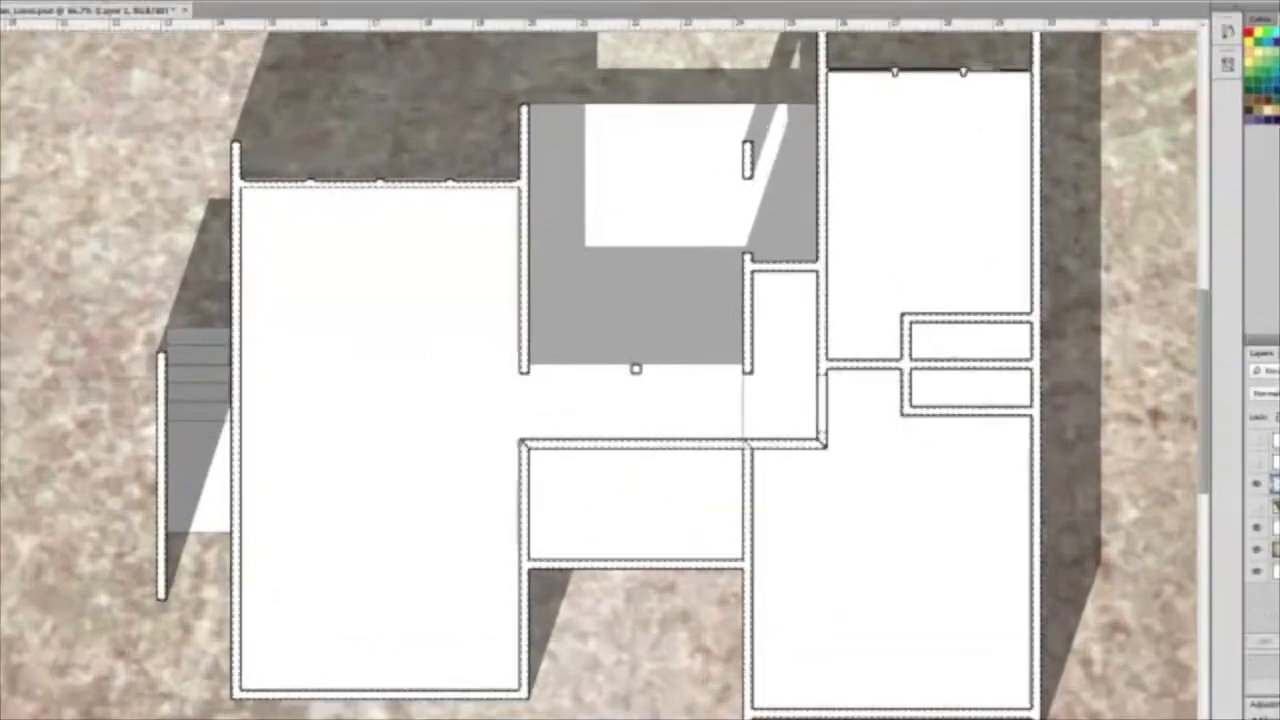
{"action": "left_click", "coordinate": [18, 262]}
{"action": "left_click_drag", "start_coordinate": [174, 314], "coordinate": [154, 537]}
{"action": "left_click", "coordinate": [1072, 106]}
Brush the near-black colour over all the selected walls of the plan, including the freestanding stair wall, and clear the selection
{"action": "mouse_move", "coordinate": [300, 150]}
{"action": "left_mouse_down"}
{"action": "mouse_move", "coordinate": [290, 594]}
{"action": "mouse_move", "coordinate": [366, 620]}
{"action": "mouse_move", "coordinate": [533, 634]}
{"action": "mouse_move", "coordinate": [314, 599]}
{"action": "mouse_move", "coordinate": [556, 611]}
{"action": "mouse_move", "coordinate": [533, 525]}
{"action": "mouse_move", "coordinate": [539, 386]}
{"action": "mouse_move", "coordinate": [758, 413]}
{"action": "mouse_move", "coordinate": [715, 453]}
{"action": "mouse_move", "coordinate": [724, 524]}
{"action": "mouse_move", "coordinate": [617, 503]}
{"action": "mouse_move", "coordinate": [725, 516]}
{"action": "mouse_move", "coordinate": [730, 671]}
{"action": "mouse_move", "coordinate": [710, 619]}
{"action": "mouse_move", "coordinate": [984, 637]}
{"action": "mouse_move", "coordinate": [981, 654]}
{"action": "mouse_move", "coordinate": [964, 432]}
{"action": "mouse_move", "coordinate": [930, 383]}
{"action": "left_mouse_up"}
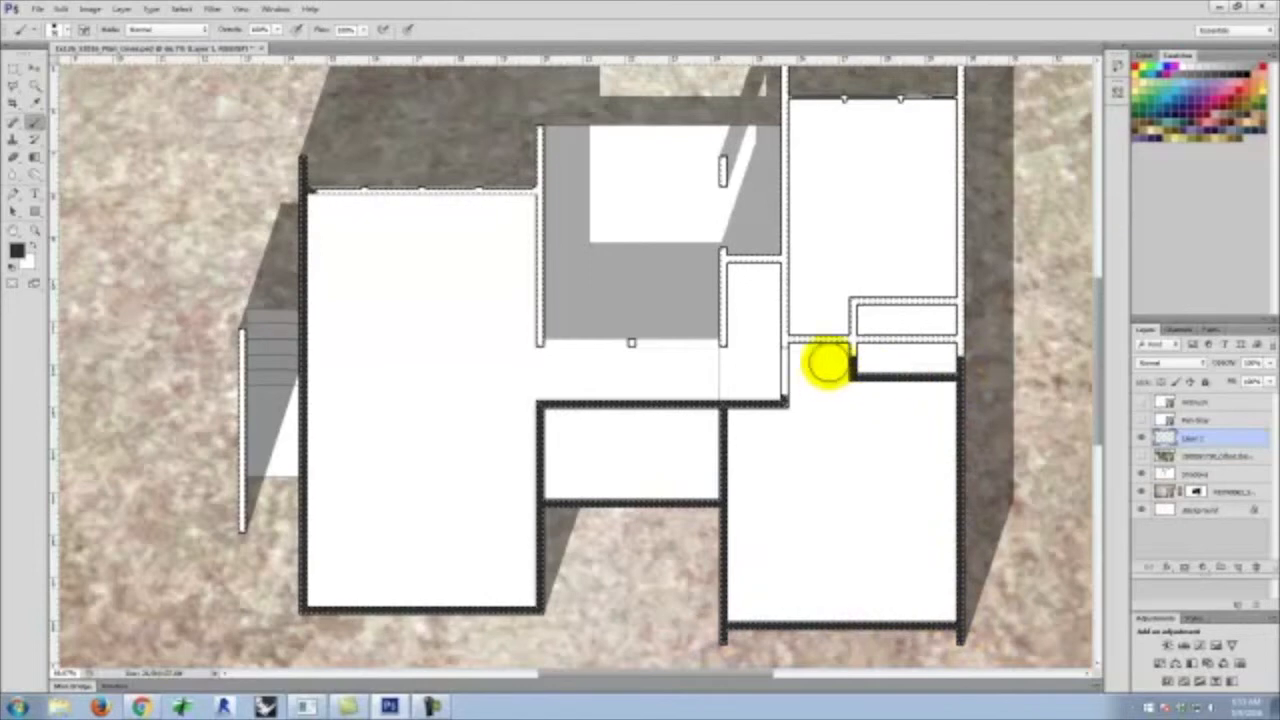
{"action": "mouse_move", "coordinate": [854, 367]}
{"action": "left_mouse_down"}
{"action": "mouse_move", "coordinate": [822, 345]}
{"action": "mouse_move", "coordinate": [769, 338]}
{"action": "mouse_move", "coordinate": [769, 242]}
{"action": "mouse_move", "coordinate": [714, 252]}
{"action": "mouse_move", "coordinate": [723, 350]}
{"action": "mouse_move", "coordinate": [753, 256]}
{"action": "mouse_move", "coordinate": [794, 226]}
{"action": "mouse_move", "coordinate": [783, 17]}
{"action": "mouse_move", "coordinate": [902, 70]}
{"action": "mouse_move", "coordinate": [964, 72]}
{"action": "mouse_move", "coordinate": [956, 142]}
{"action": "mouse_move", "coordinate": [979, 228]}
{"action": "mouse_move", "coordinate": [986, 398]}
{"action": "mouse_move", "coordinate": [952, 312]}
{"action": "mouse_move", "coordinate": [948, 185]}
{"action": "mouse_move", "coordinate": [946, 293]}
{"action": "mouse_move", "coordinate": [799, 308]}
{"action": "mouse_move", "coordinate": [914, 339]}
{"action": "mouse_move", "coordinate": [1021, 343]}
{"action": "mouse_move", "coordinate": [875, 299]}
{"action": "left_mouse_up"}
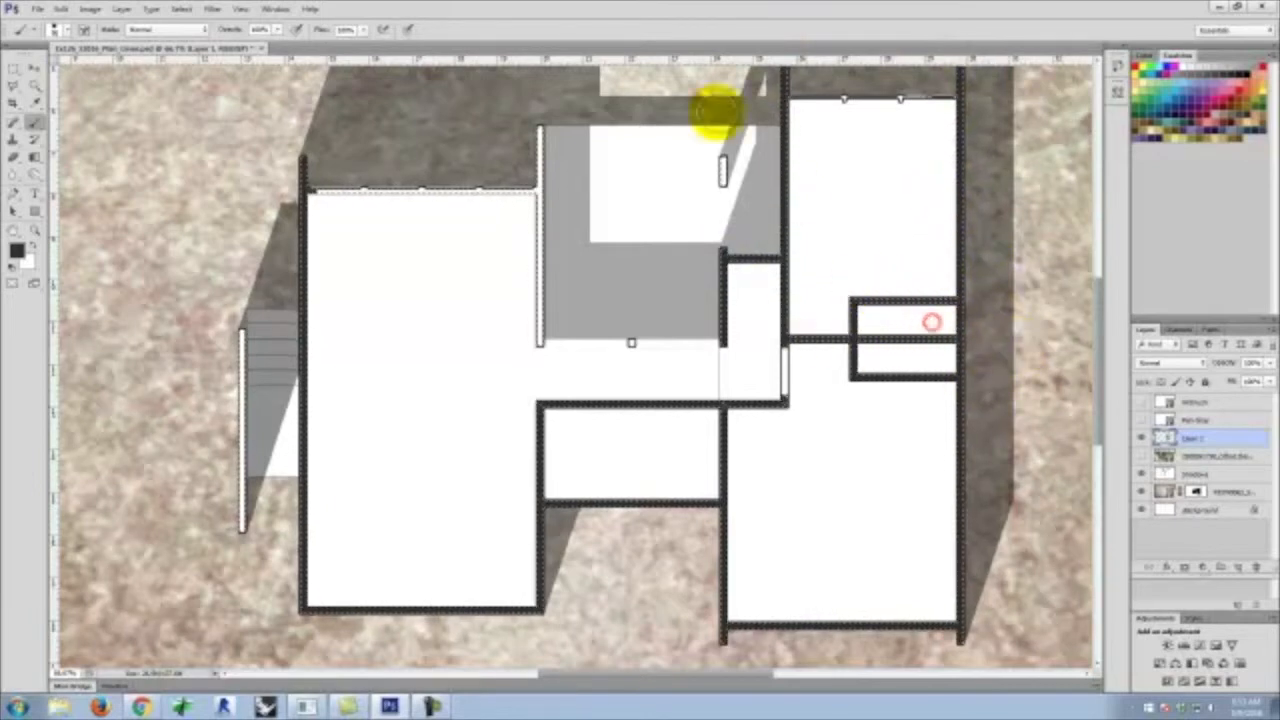
{"action": "left_click_drag", "start_coordinate": [706, 145], "coordinate": [722, 227]}
{"action": "mouse_move", "coordinate": [520, 114]}
{"action": "left_mouse_down"}
{"action": "mouse_move", "coordinate": [535, 380]}
{"action": "mouse_move", "coordinate": [523, 188]}
{"action": "mouse_move", "coordinate": [305, 190]}
{"action": "left_mouse_up"}
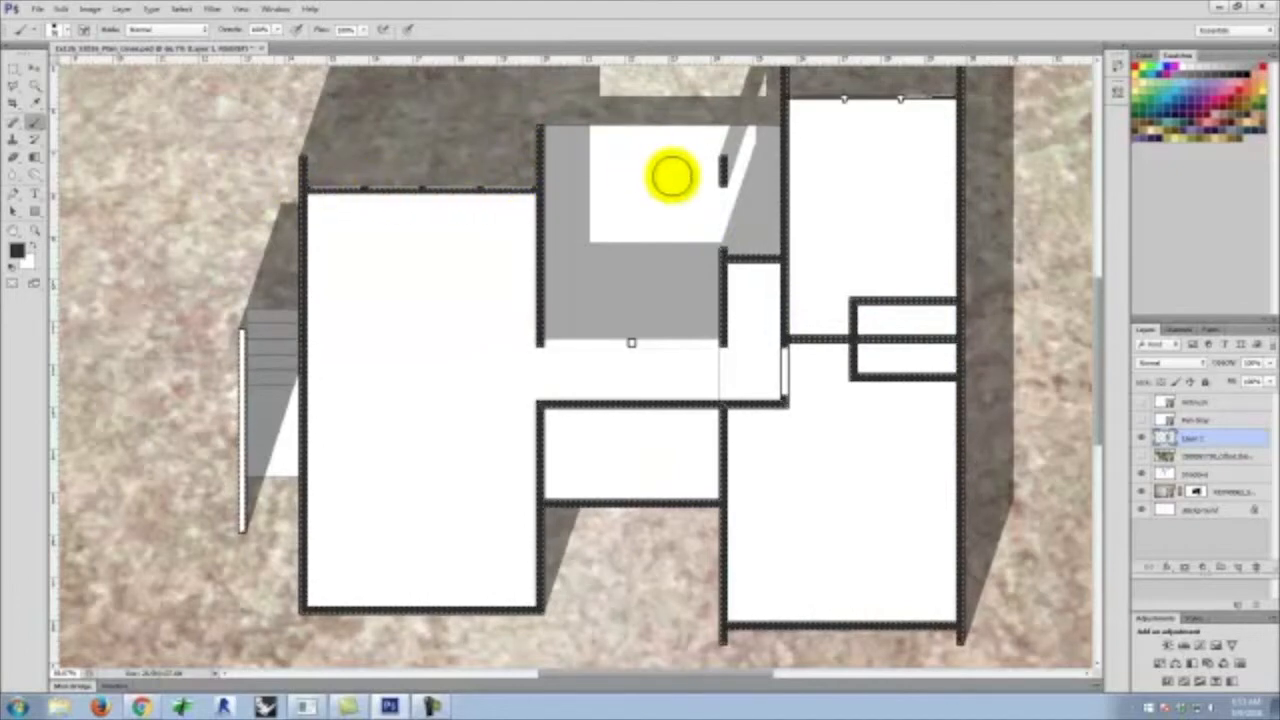
{"action": "left_click_drag", "start_coordinate": [242, 318], "coordinate": [251, 563]}
{"action": "left_click", "coordinate": [14, 70]}
{"action": "left_click", "coordinate": [192, 170]}
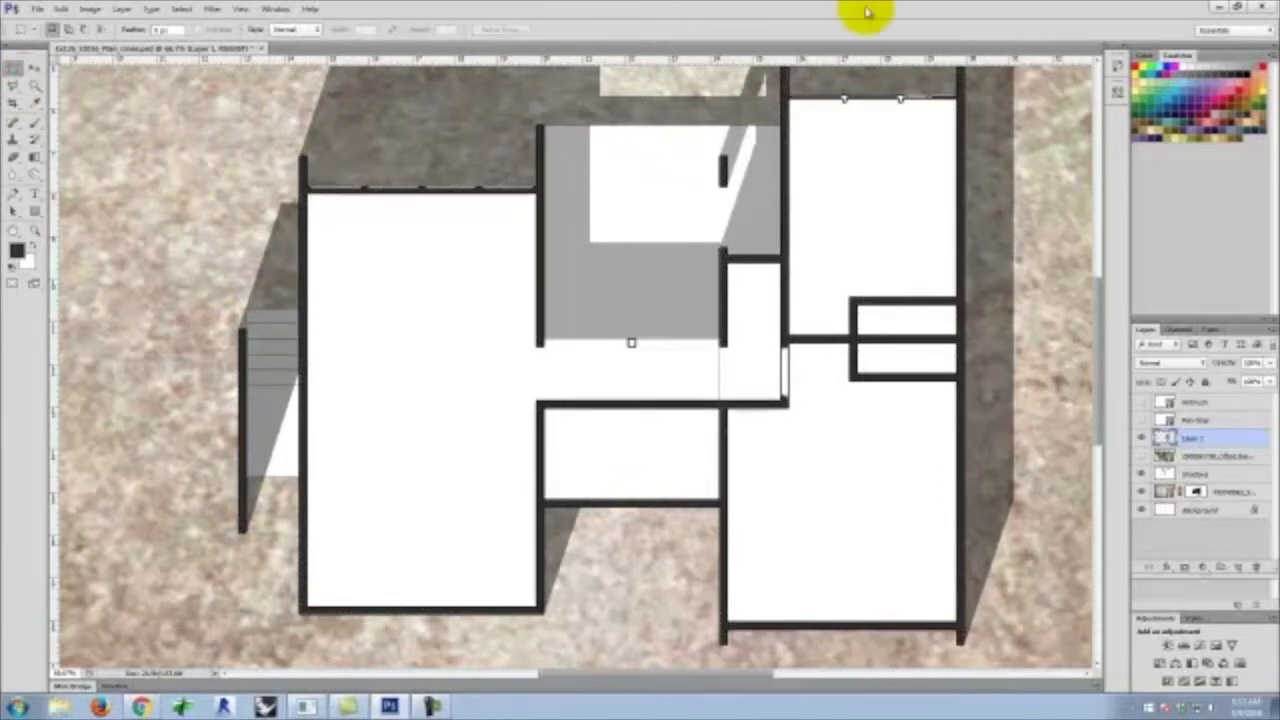
{"action": "left_click", "coordinate": [1178, 362]}
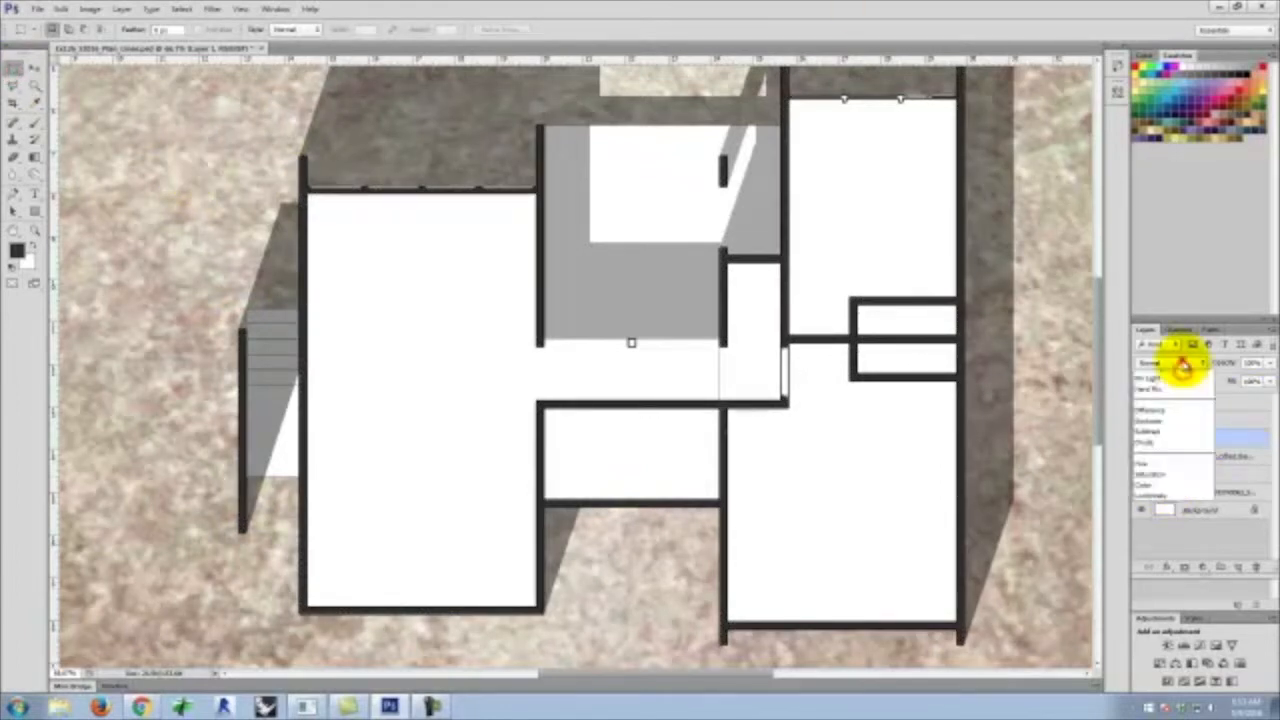
{"action": "left_click", "coordinate": [1178, 410]}
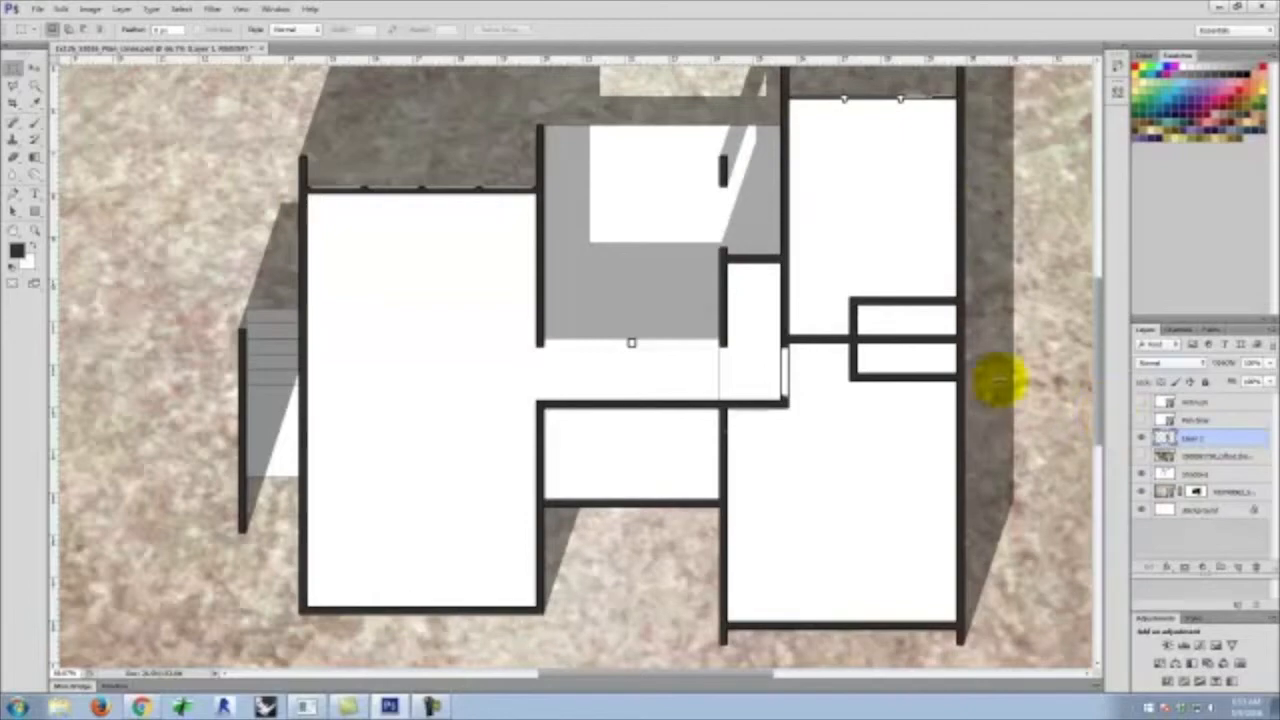
Erase a short rectangular stretch of the dark wall fill near the upper end of the plan's right outer wall, and clear the selection
{"action": "left_click_drag", "start_coordinate": [954, 109], "coordinate": [970, 137]}
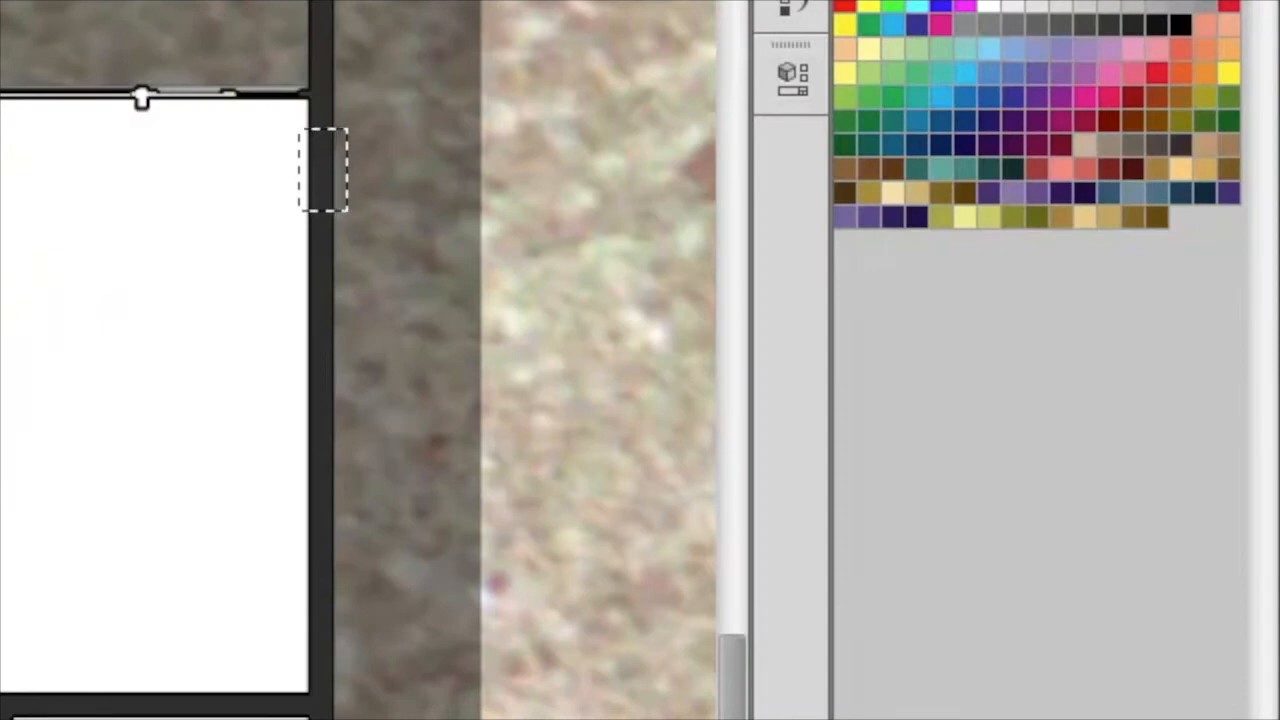
{"action": "key", "text": "Delete"}
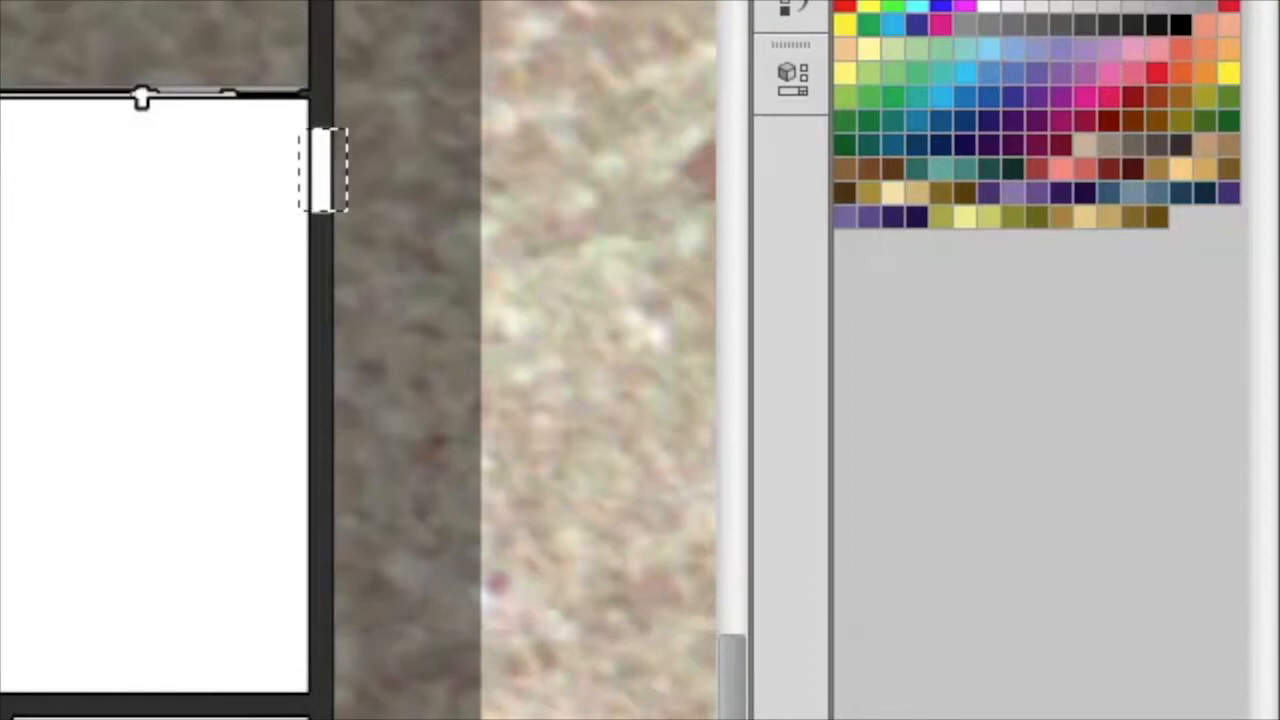
{"action": "left_click", "coordinate": [562, 450]}
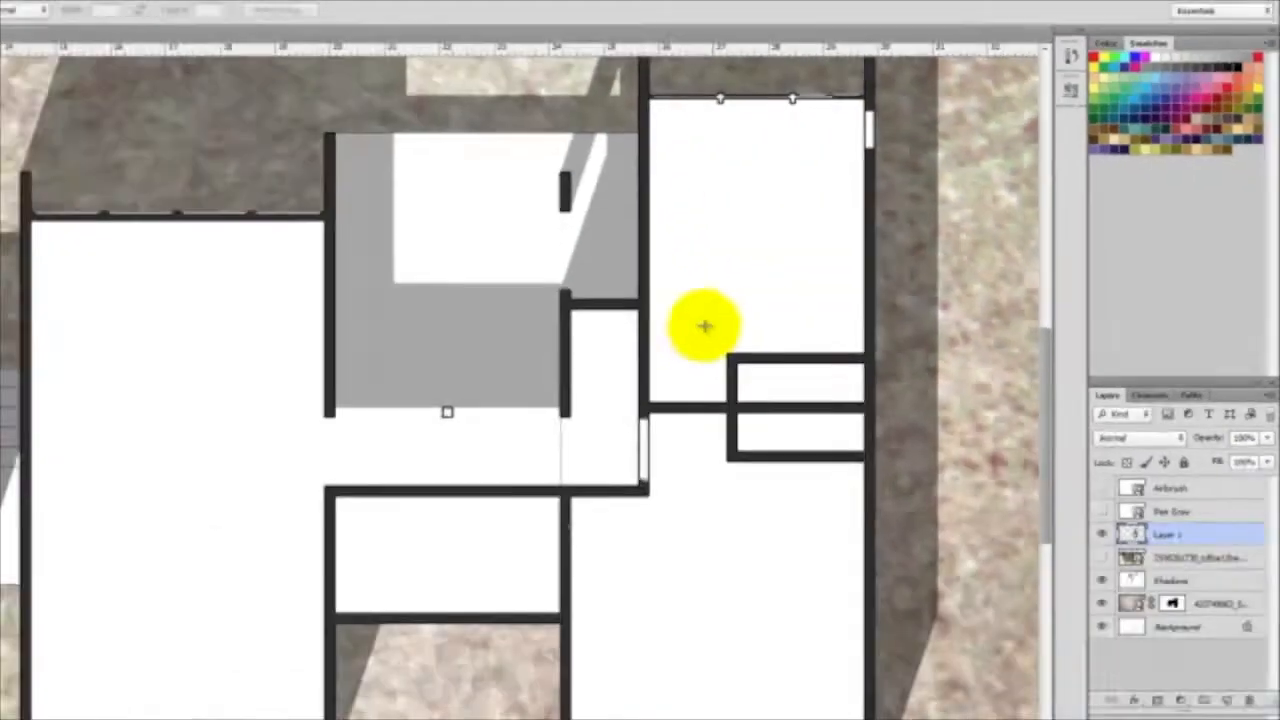
Show the Pen Gray and Airbrush line layers over the filled walls
{"action": "scroll", "coordinate": [812, 286], "scroll_direction": "up", "scroll_amount": 3}
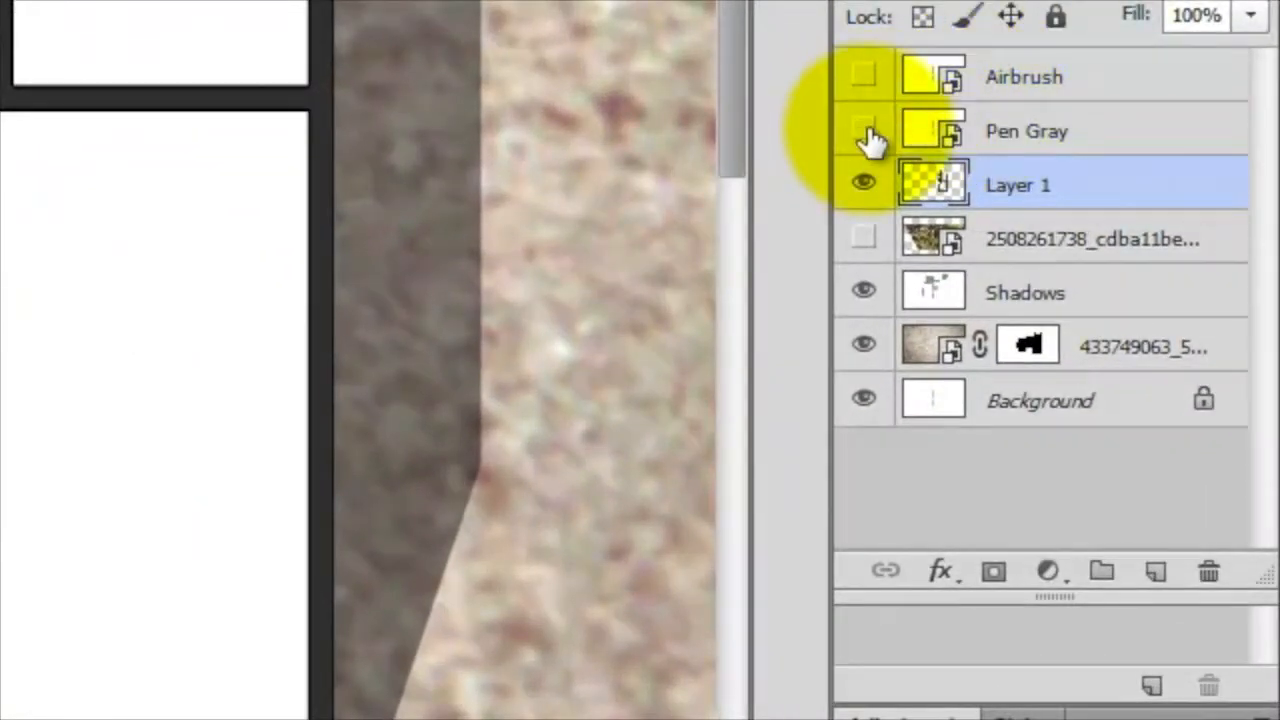
{"action": "left_click", "coordinate": [864, 130]}
{"action": "left_click", "coordinate": [864, 76]}
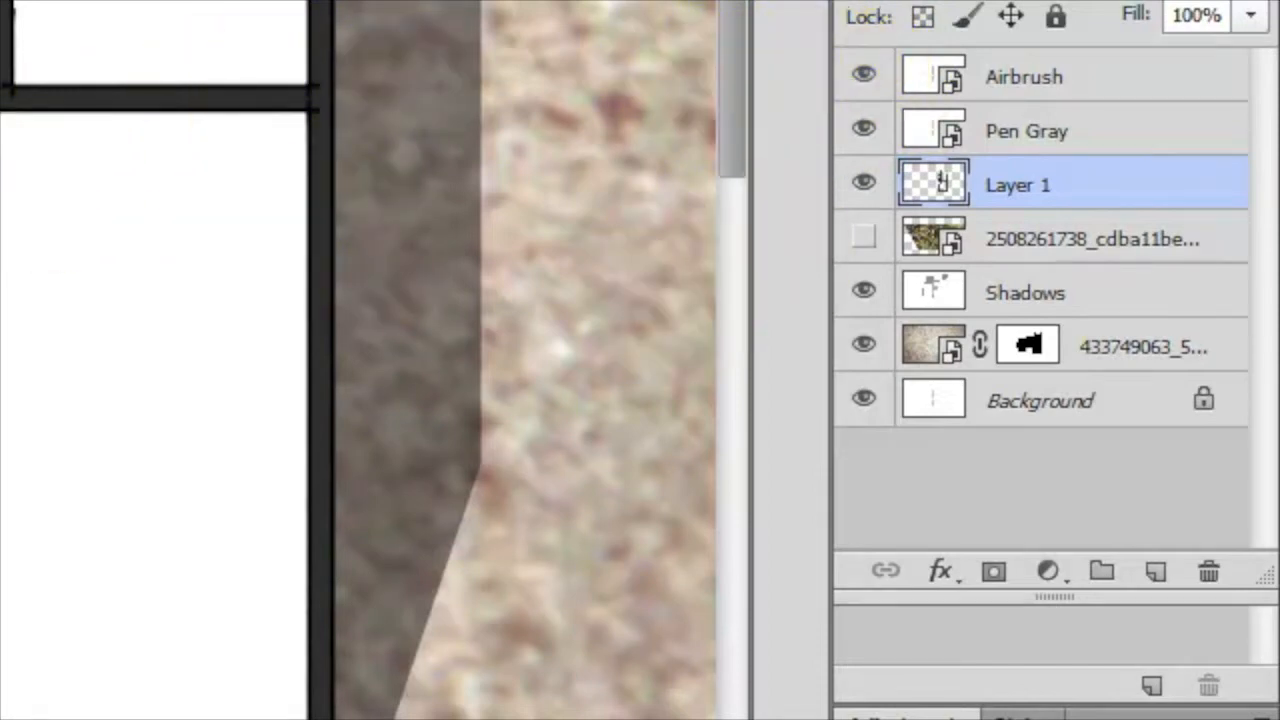
{"action": "key", "text": "ctrl+minus"}
{"action": "key", "text": "ctrl+minus"}
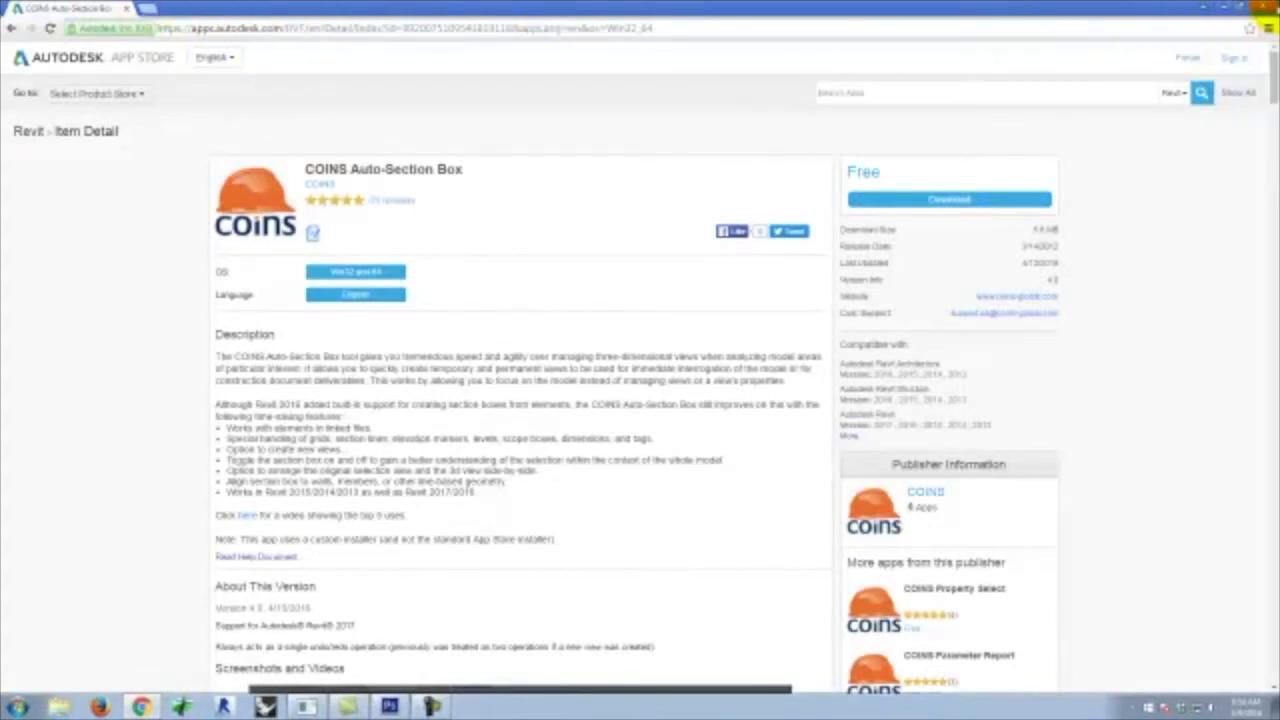
Close the Autodesk App Store window and open search.creativecommons.org in a new Chrome window
{"action": "left_click", "coordinate": [1257, 5]}
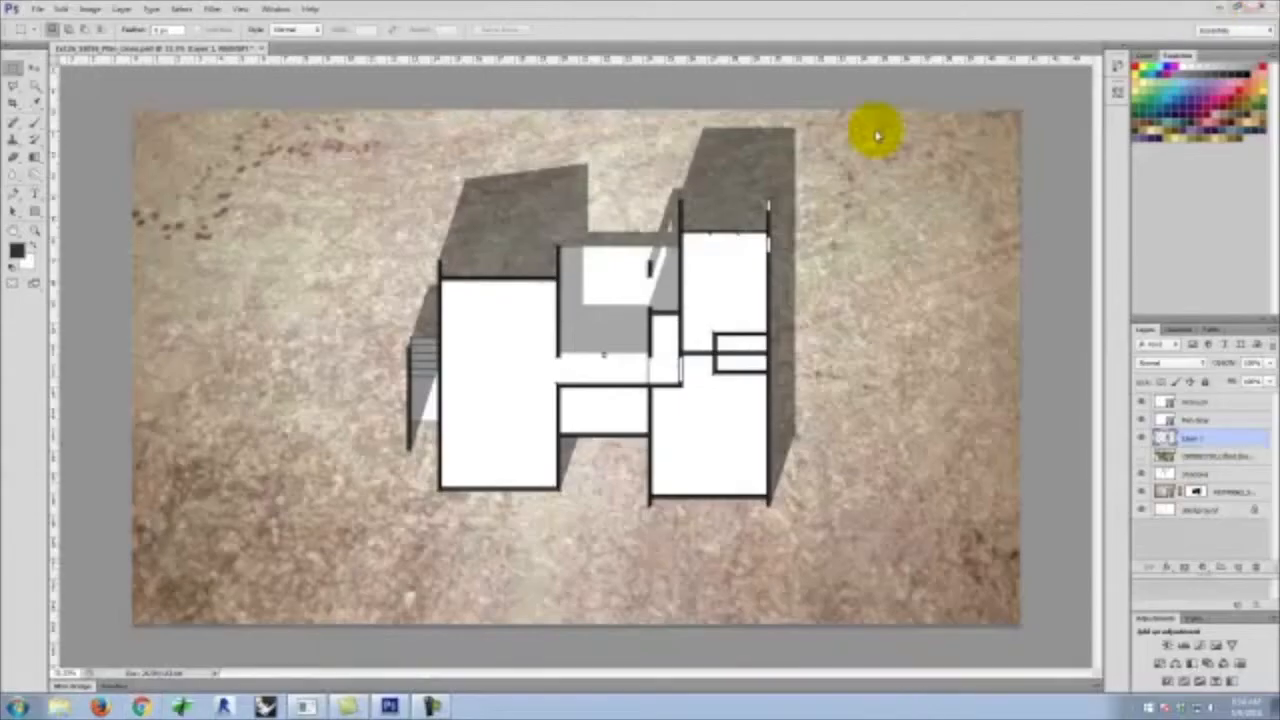
{"action": "left_click", "coordinate": [143, 707]}
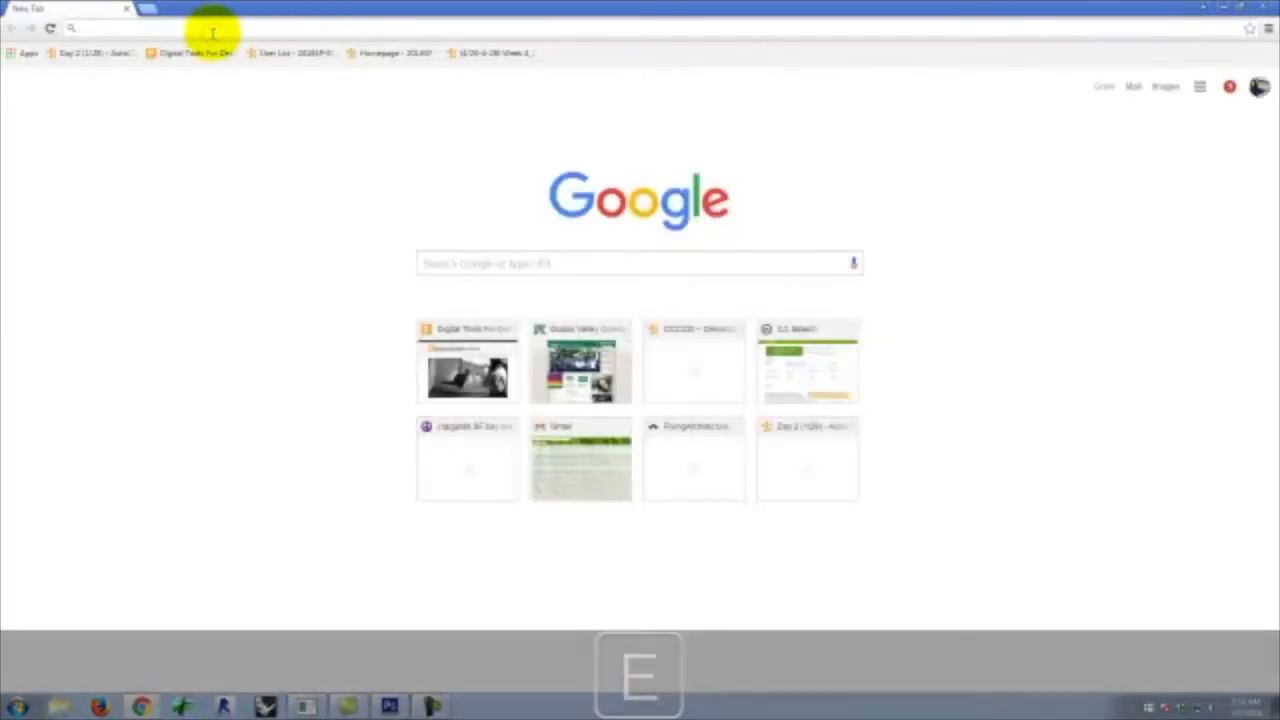
{"action": "type", "text": "search.creativecommons.org"}
{"action": "key", "text": "Return"}
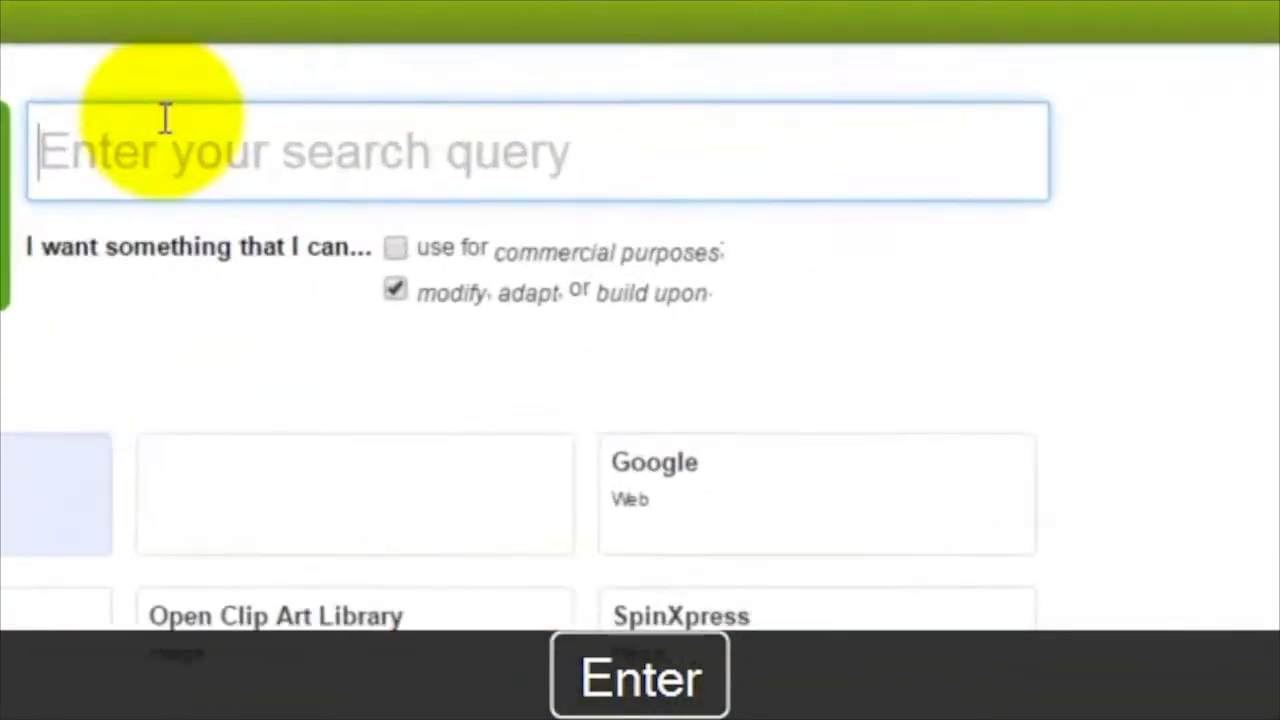
Search Flickr through Creative Commons for "tree top view" and browse the resulting photos for a tree seen from above
{"action": "left_click", "coordinate": [554, 104]}
{"action": "type", "text": "tree"}
{"action": "key", "text": "BackSpace"}
{"action": "key", "text": "BackSpace"}
{"action": "type", "text": "ree"}
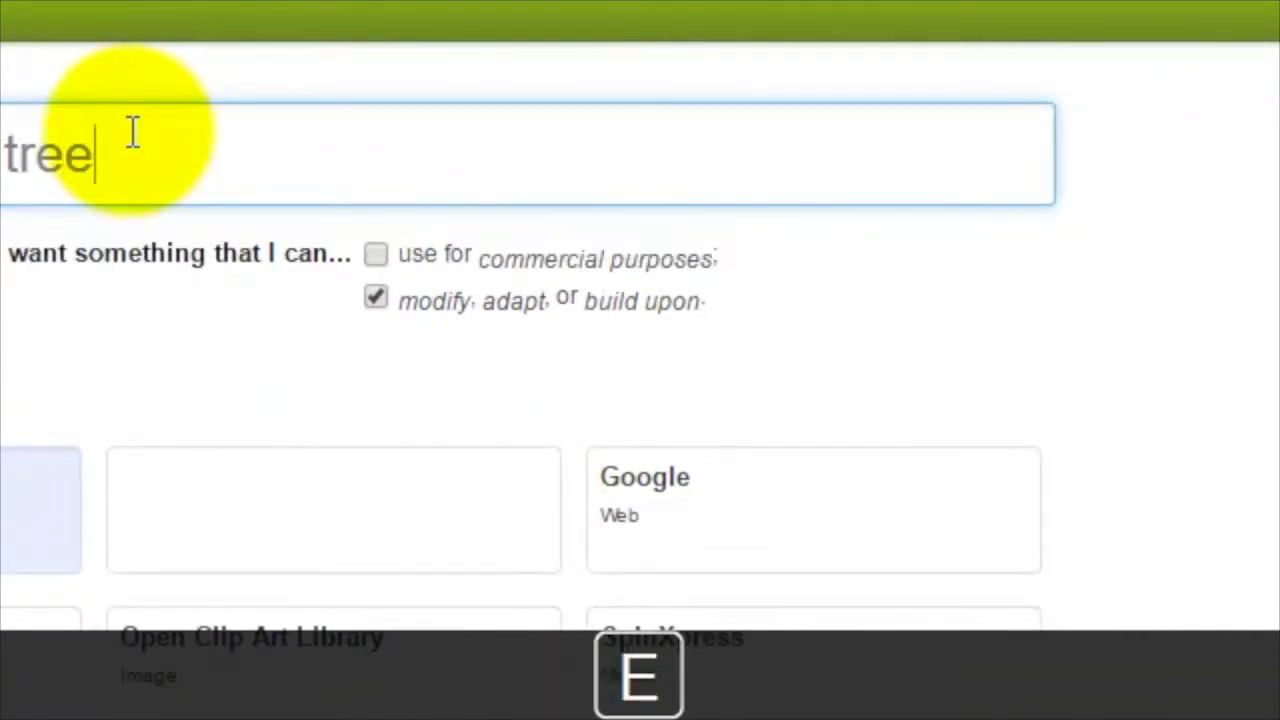
{"action": "type", "text": " top"}
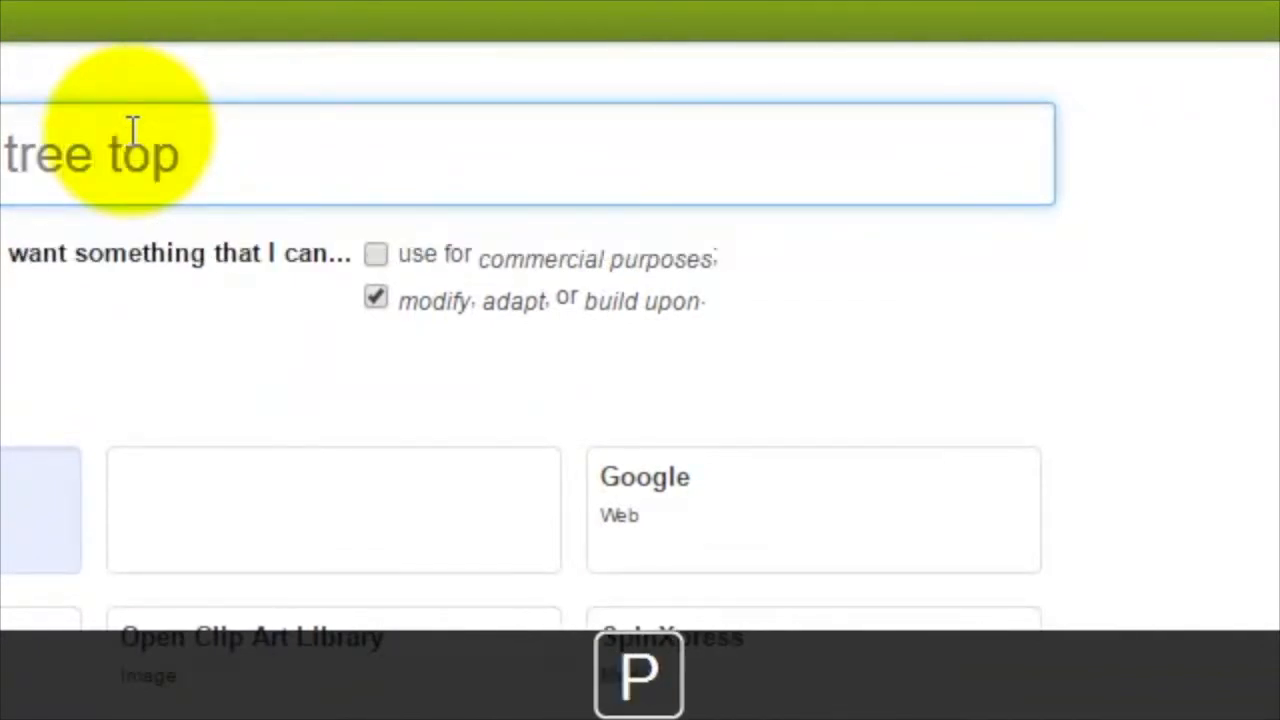
{"action": "key", "text": "BackSpace"}
{"action": "key", "text": "BackSpace"}
{"action": "key", "text": "BackSpace"}
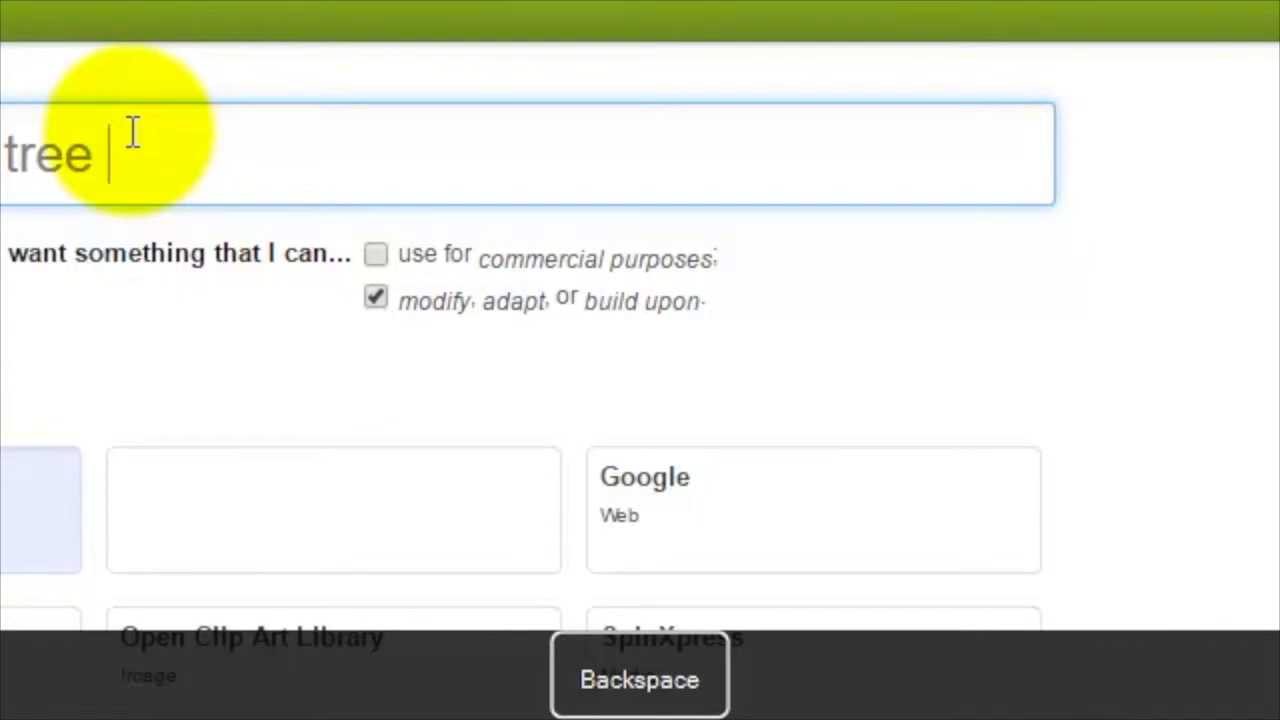
{"action": "type", "text": "top view"}
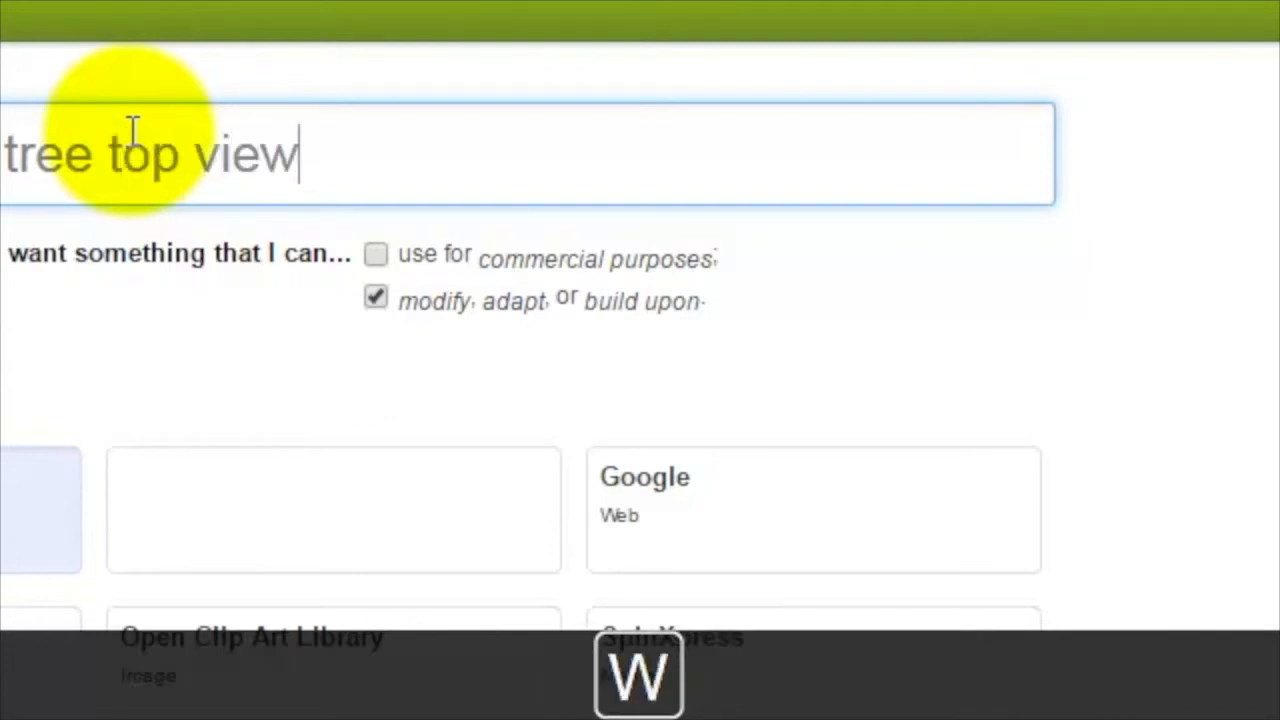
{"action": "key", "text": "Return"}
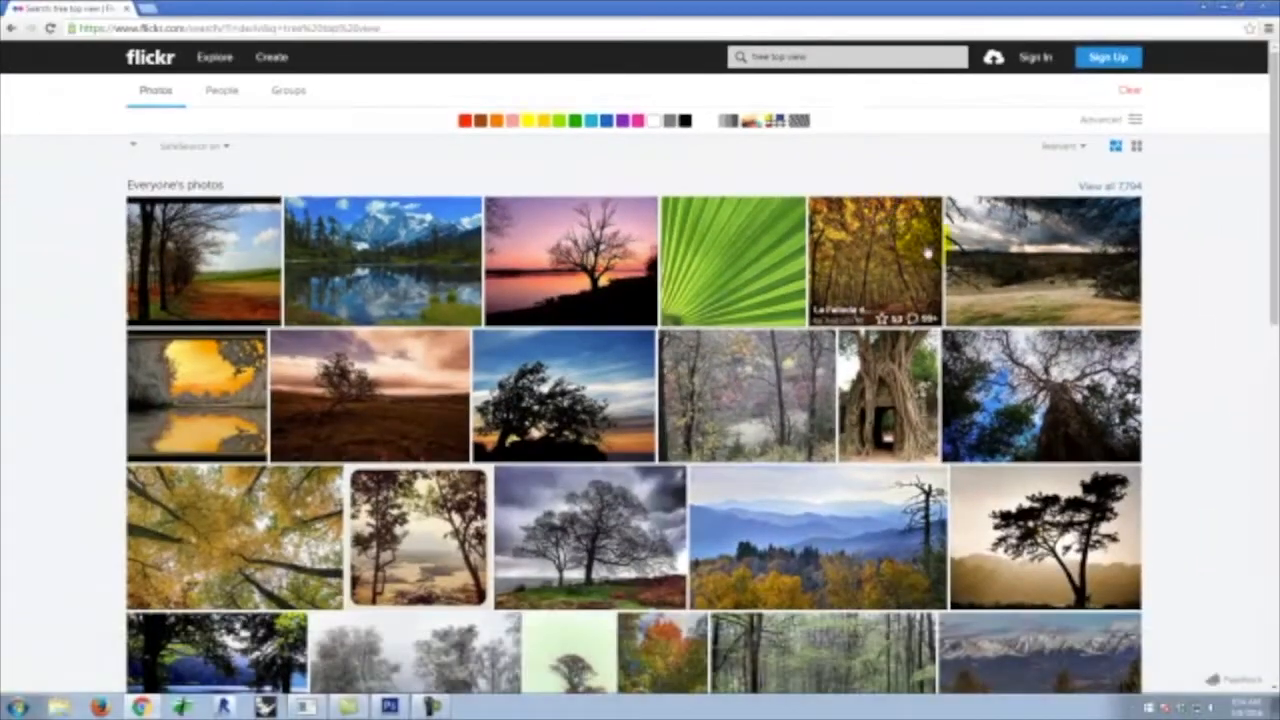
{"action": "scroll", "coordinate": [951, 409], "scroll_direction": "down", "scroll_amount": 3}
{"action": "scroll", "coordinate": [930, 268], "scroll_direction": "down", "scroll_amount": 5}
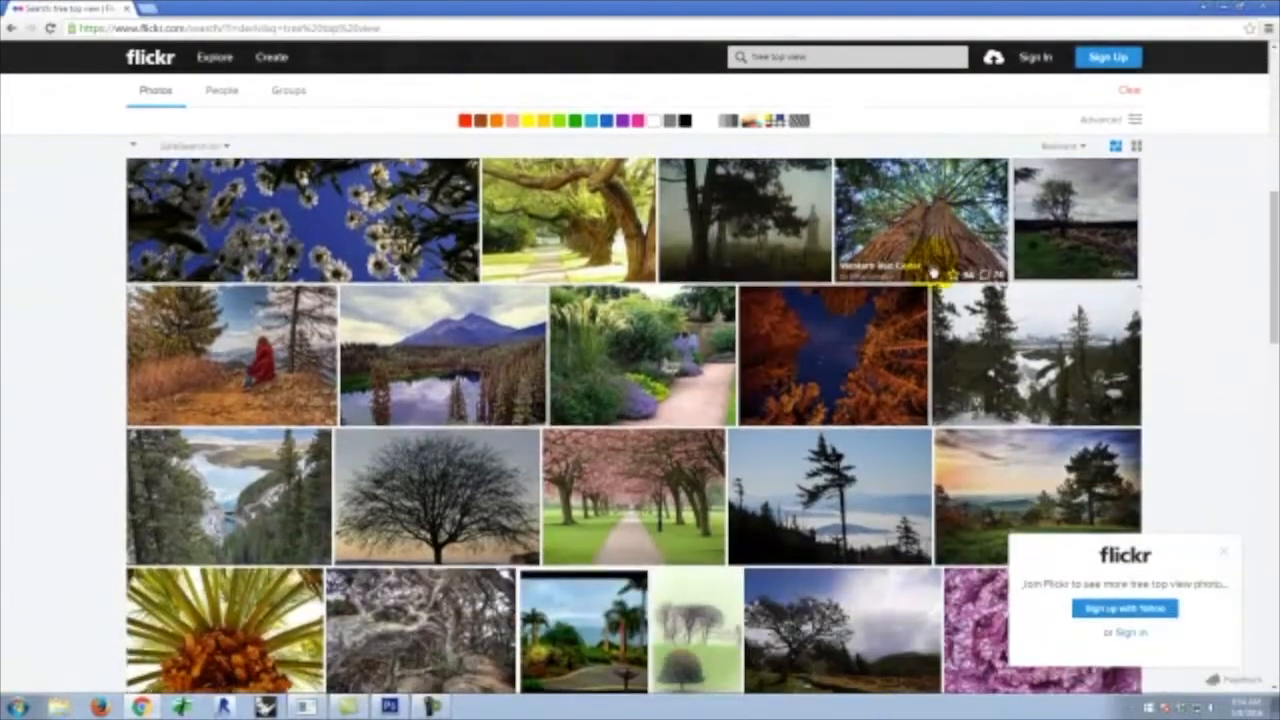
Look through the "tree top view" photos and open the mountain-top tree photo in a new tab
{"action": "scroll", "coordinate": [930, 268], "scroll_direction": "down", "scroll_amount": 1}
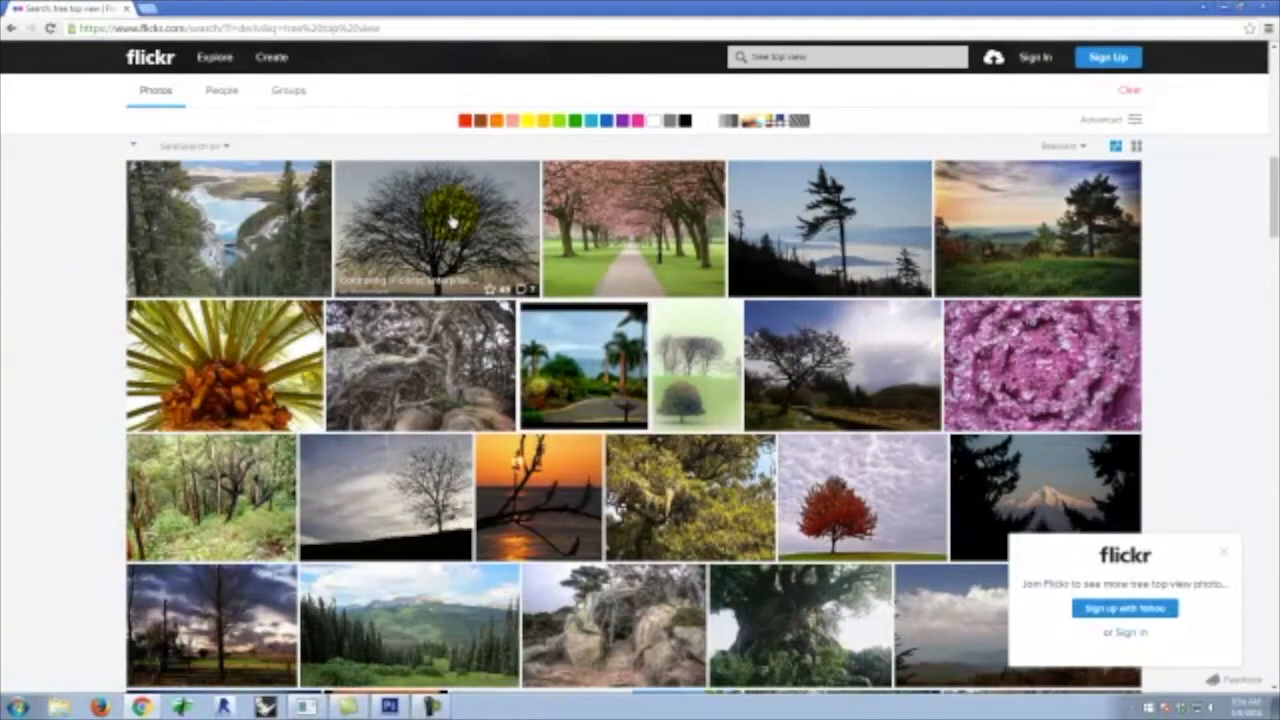
{"action": "scroll", "coordinate": [447, 300], "scroll_direction": "up", "scroll_amount": 2}
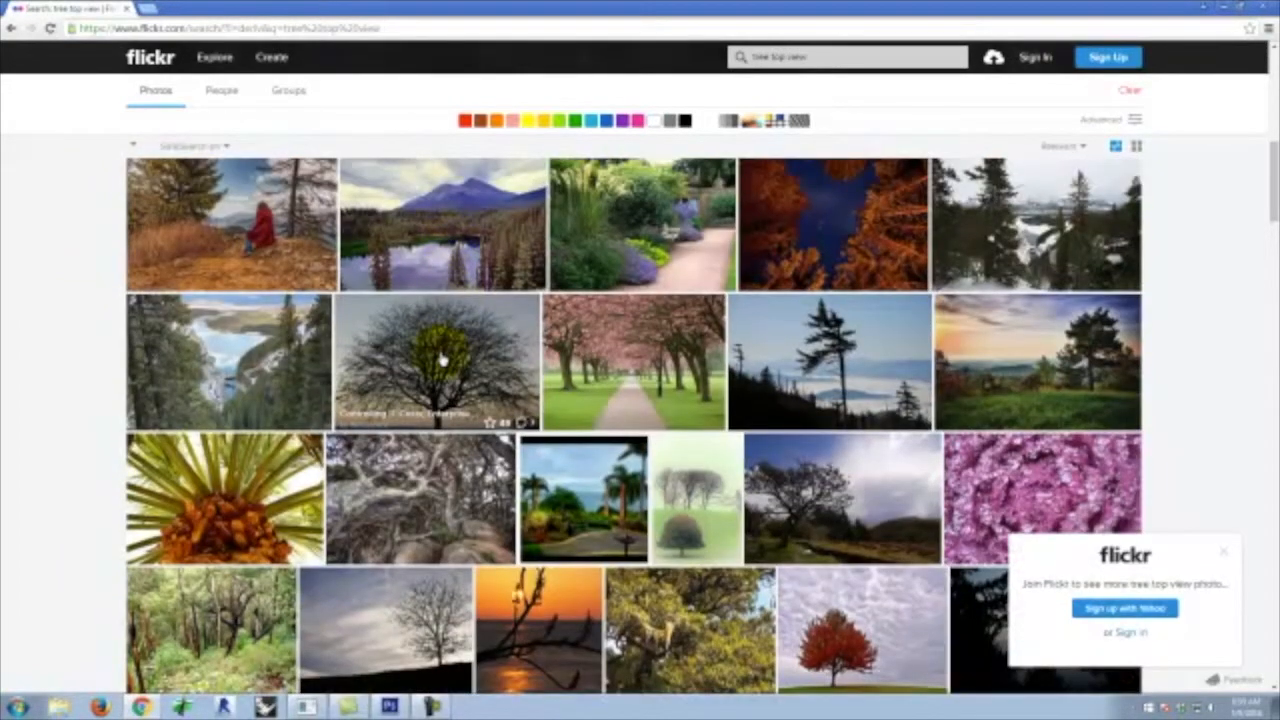
{"action": "scroll", "coordinate": [442, 360], "scroll_direction": "up", "scroll_amount": 2}
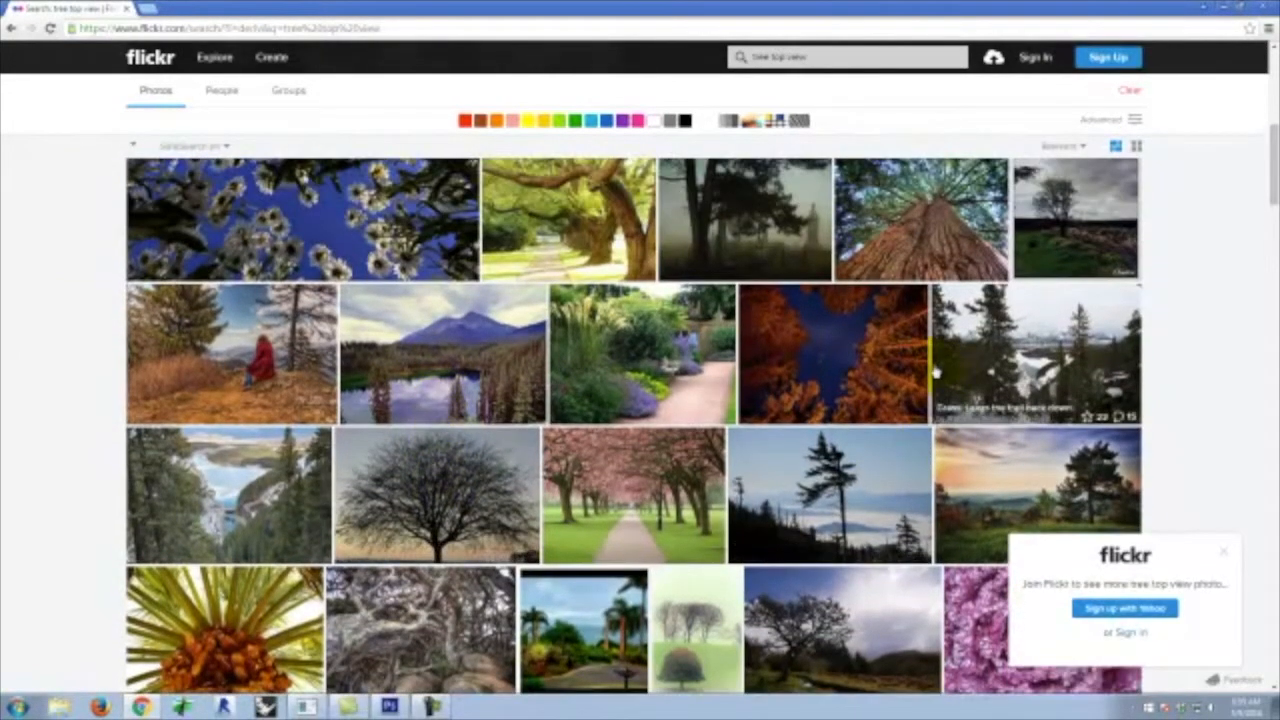
{"action": "scroll", "coordinate": [1020, 400], "scroll_direction": "down", "scroll_amount": 1}
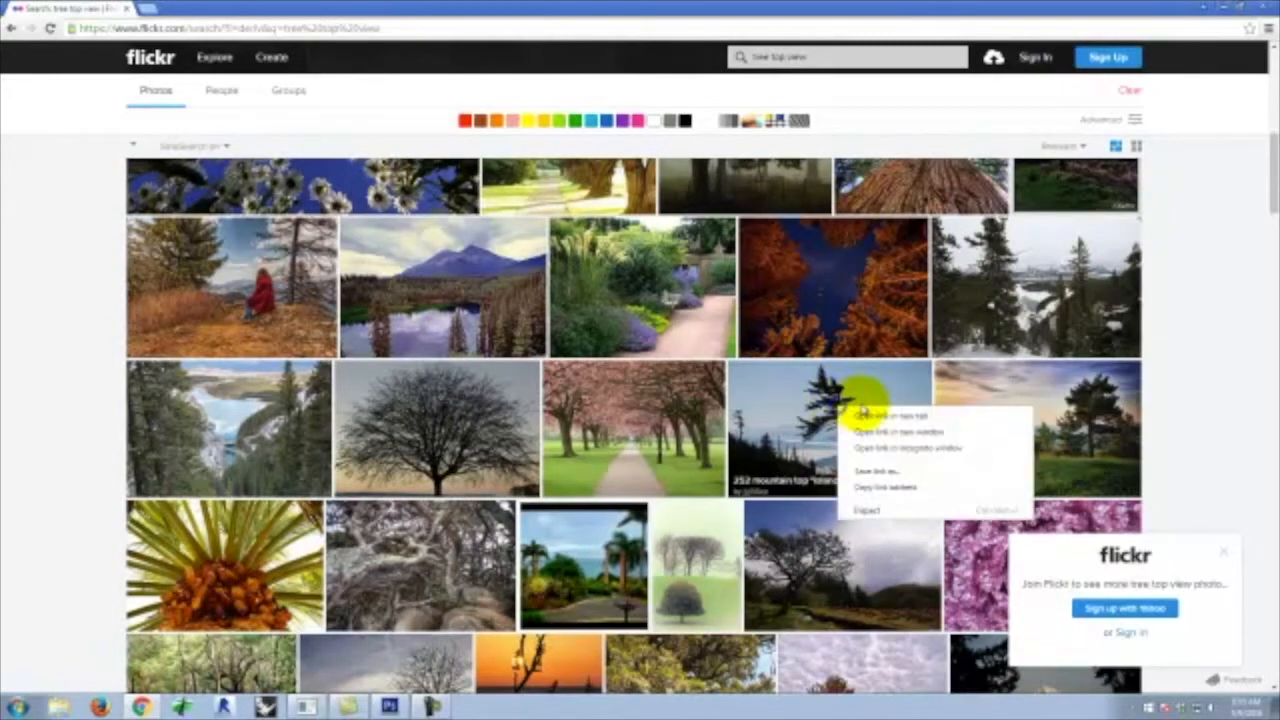
{"action": "left_click", "coordinate": [876, 416]}
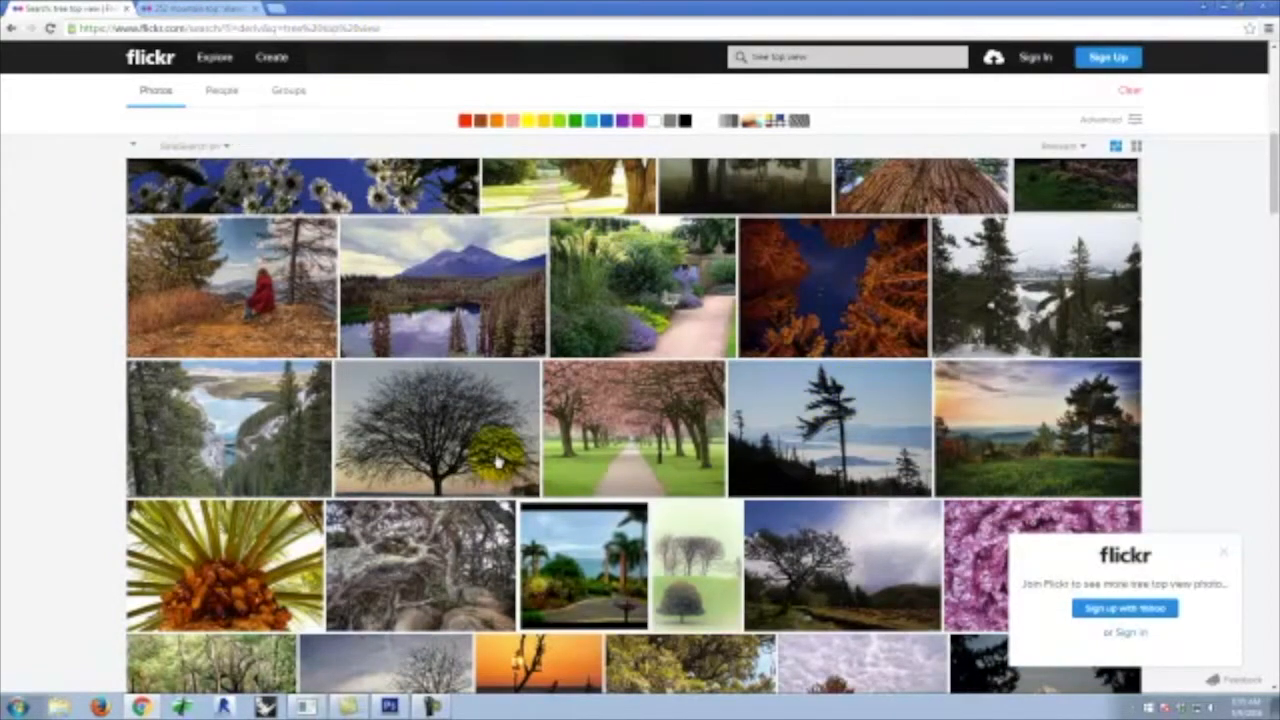
Check the remaining "tree top view" photos, and search Flickr for "KAP" to browse aerial photos instead
{"action": "scroll", "coordinate": [505, 437], "scroll_direction": "down", "scroll_amount": 3}
{"action": "scroll", "coordinate": [505, 437], "scroll_direction": "down", "scroll_amount": 5}
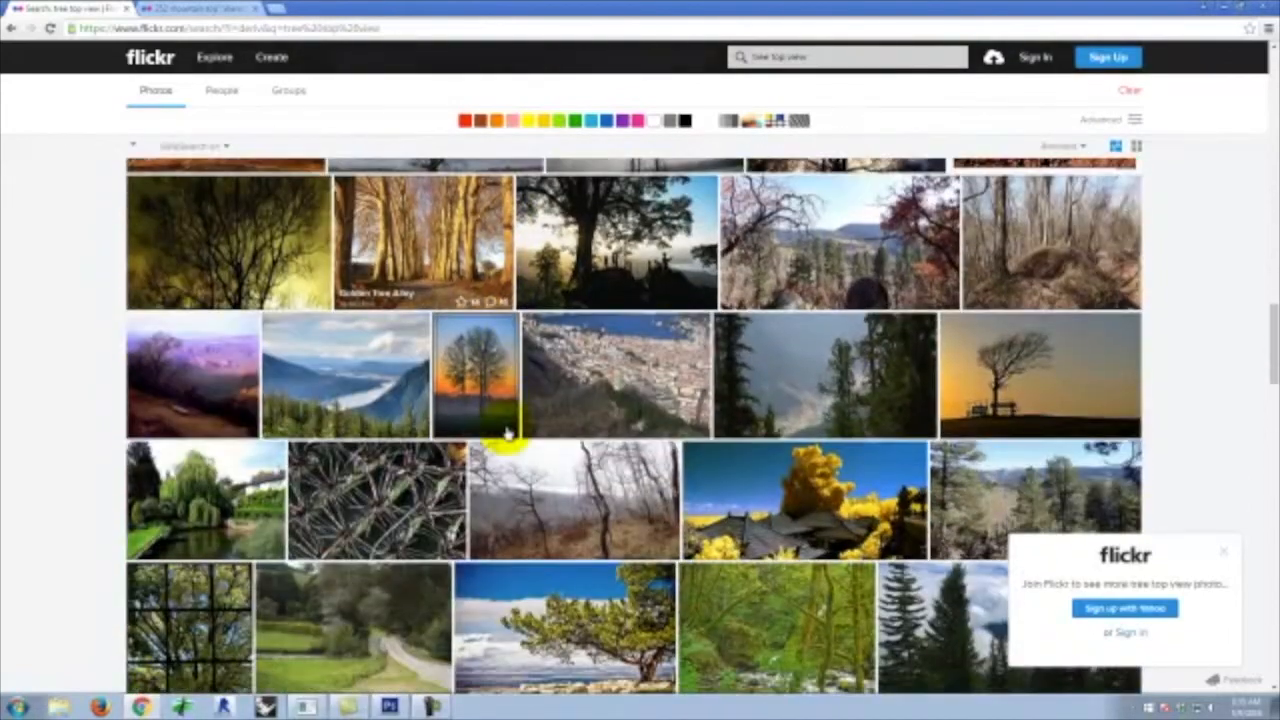
{"action": "scroll", "coordinate": [507, 433], "scroll_direction": "down", "scroll_amount": 3}
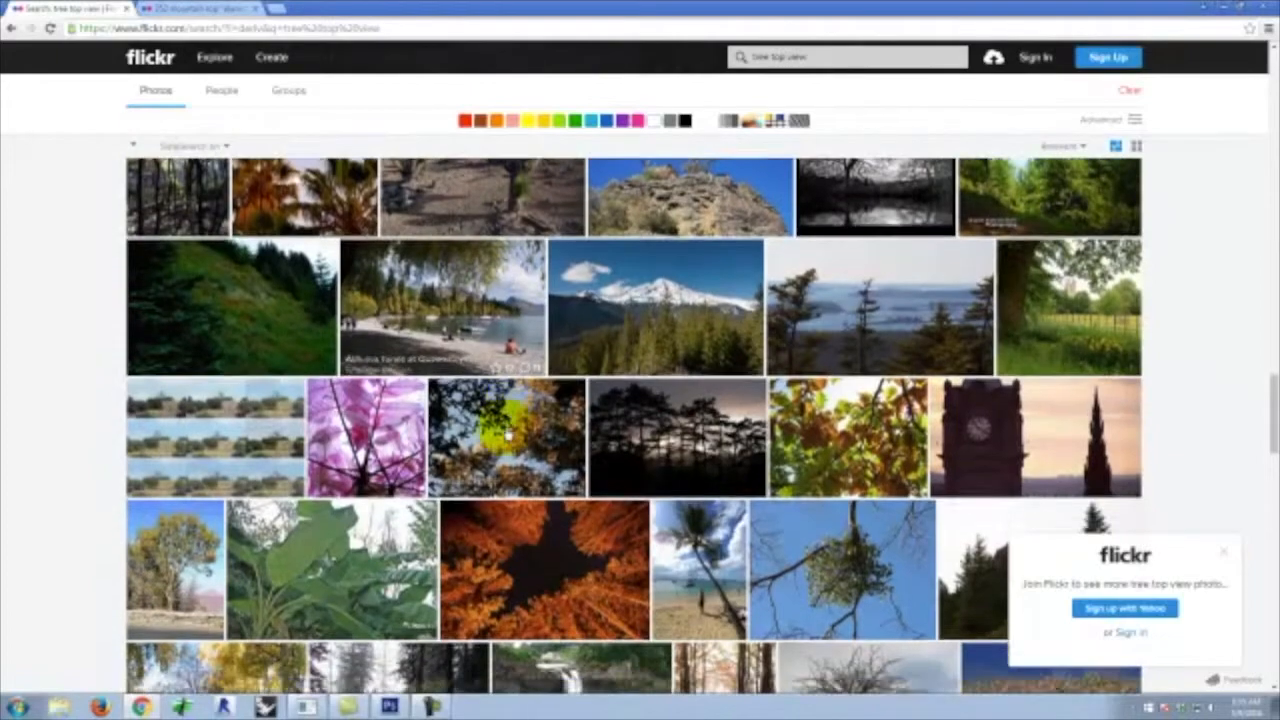
{"action": "scroll", "coordinate": [507, 433], "scroll_direction": "up", "scroll_amount": 15}
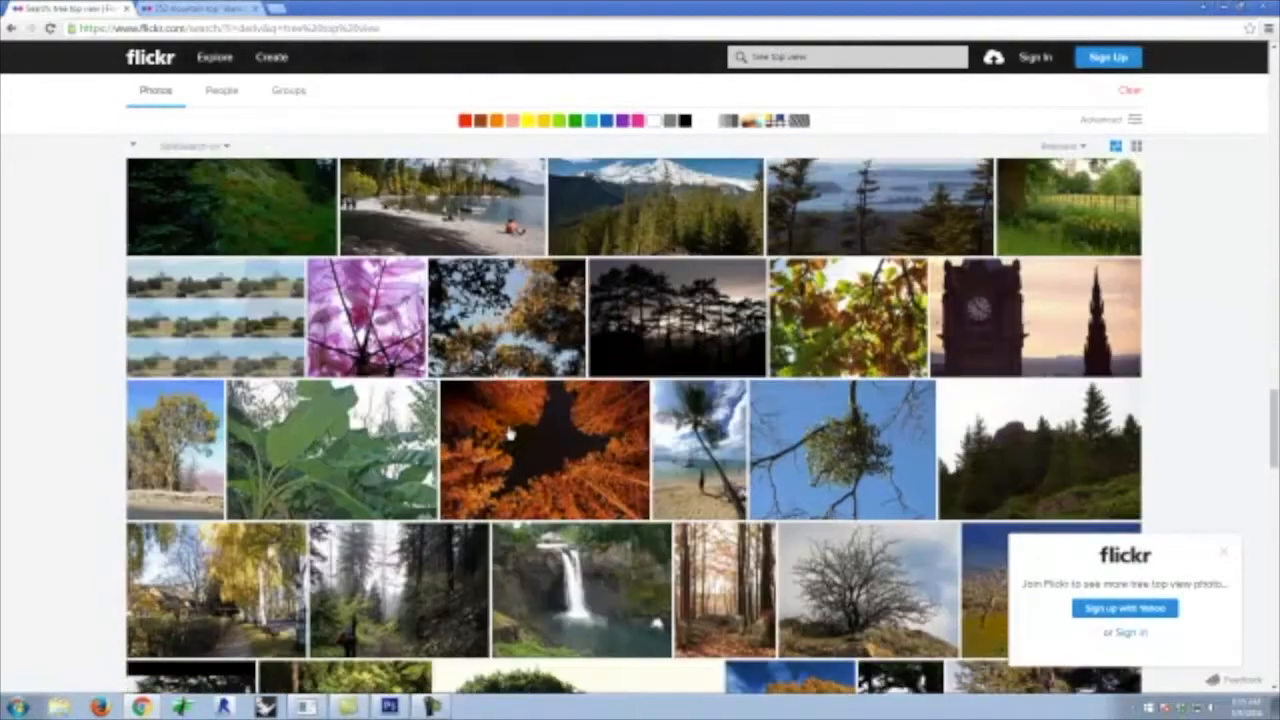
{"action": "scroll", "coordinate": [507, 433], "scroll_direction": "up", "scroll_amount": 5}
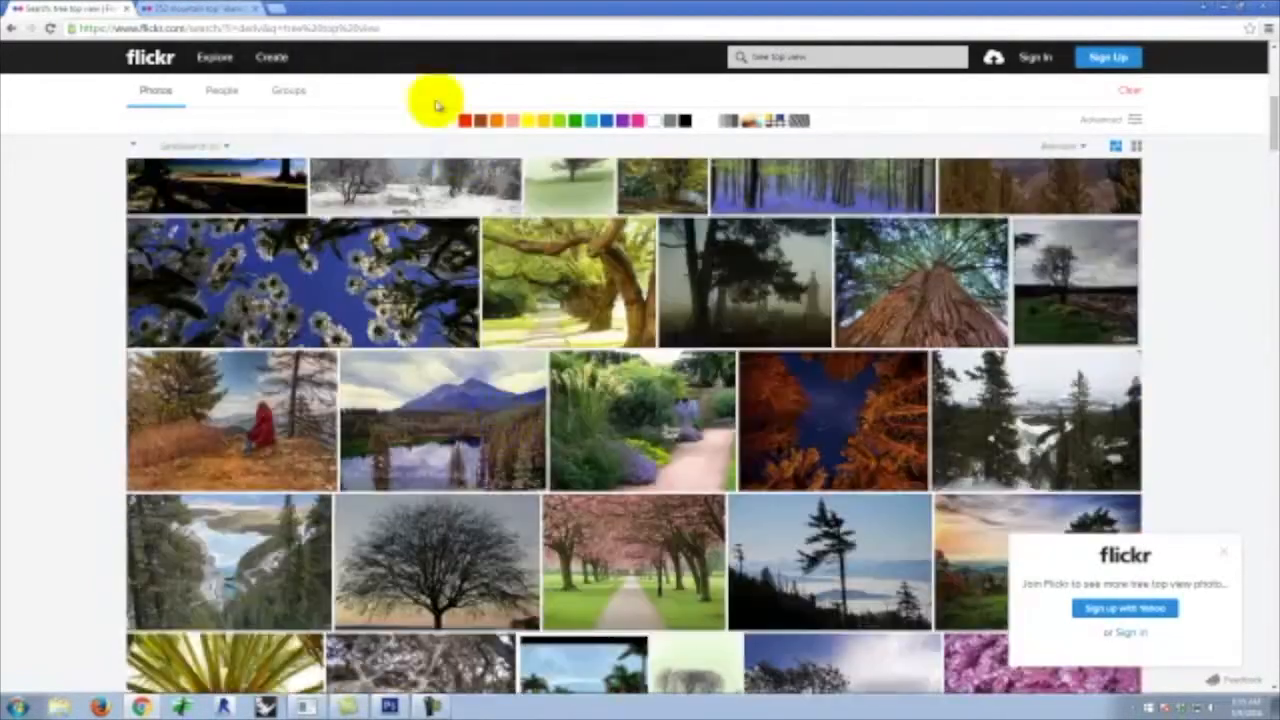
{"action": "left_click", "coordinate": [752, 58]}
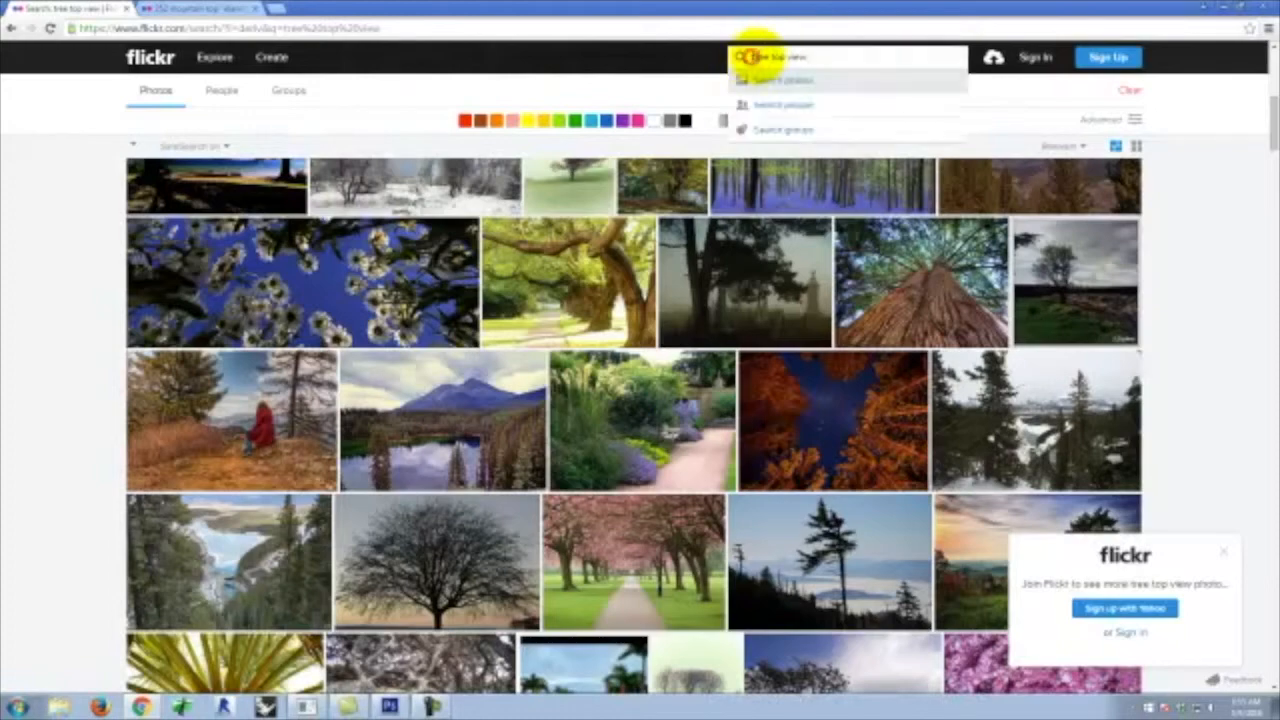
{"action": "type", "text": "KaP"}
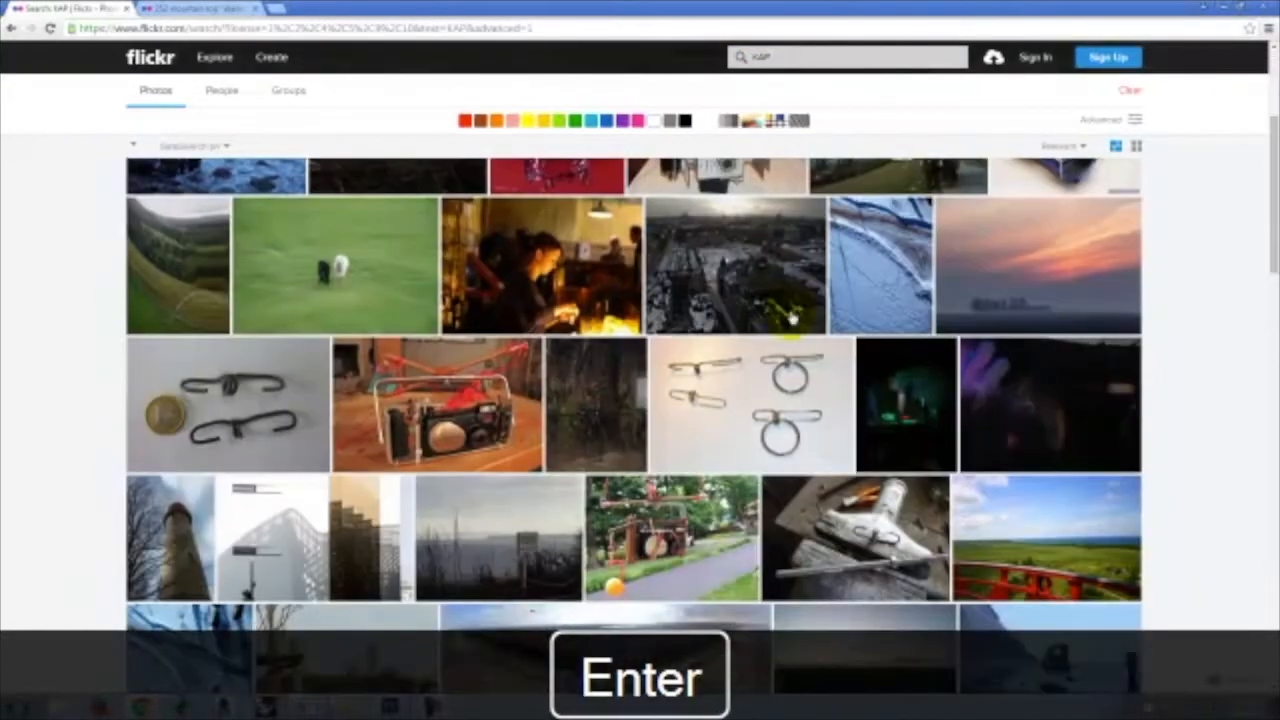
{"action": "scroll", "coordinate": [790, 318], "scroll_direction": "down", "scroll_amount": 2}
{"action": "scroll", "coordinate": [880, 366], "scroll_direction": "down", "scroll_amount": 1}
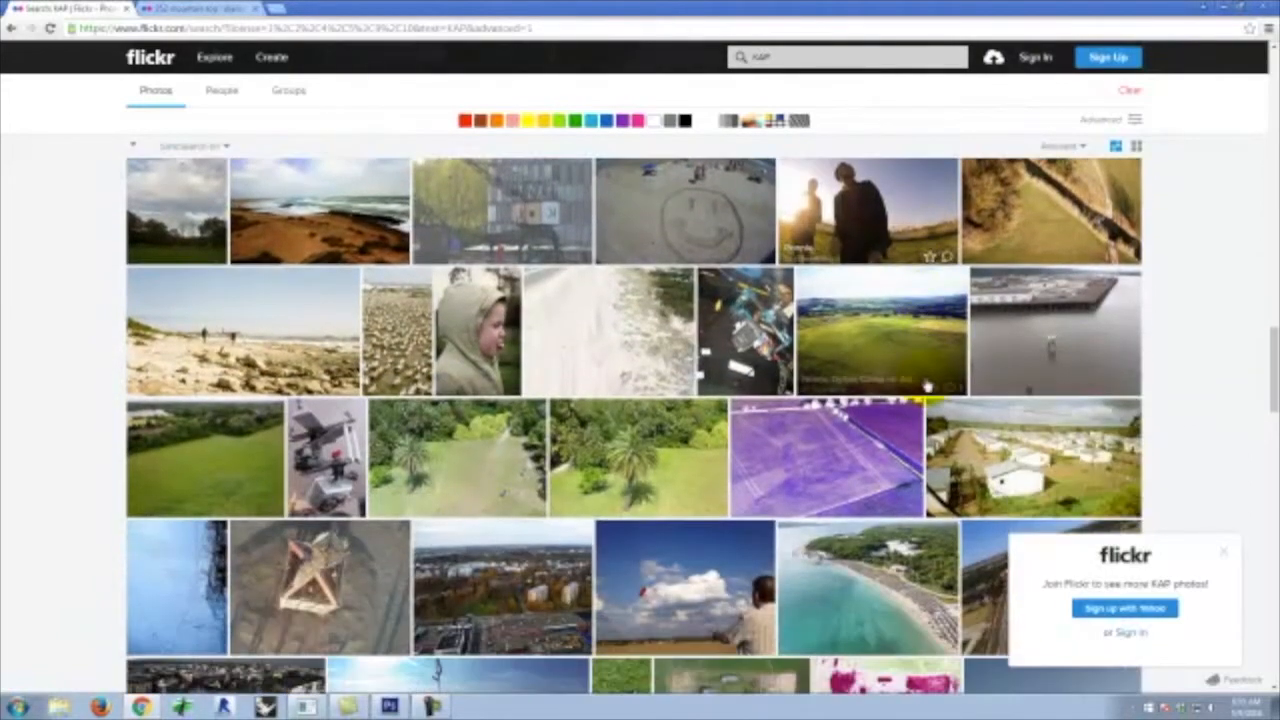
{"action": "scroll", "coordinate": [927, 386], "scroll_direction": "down", "scroll_amount": 2}
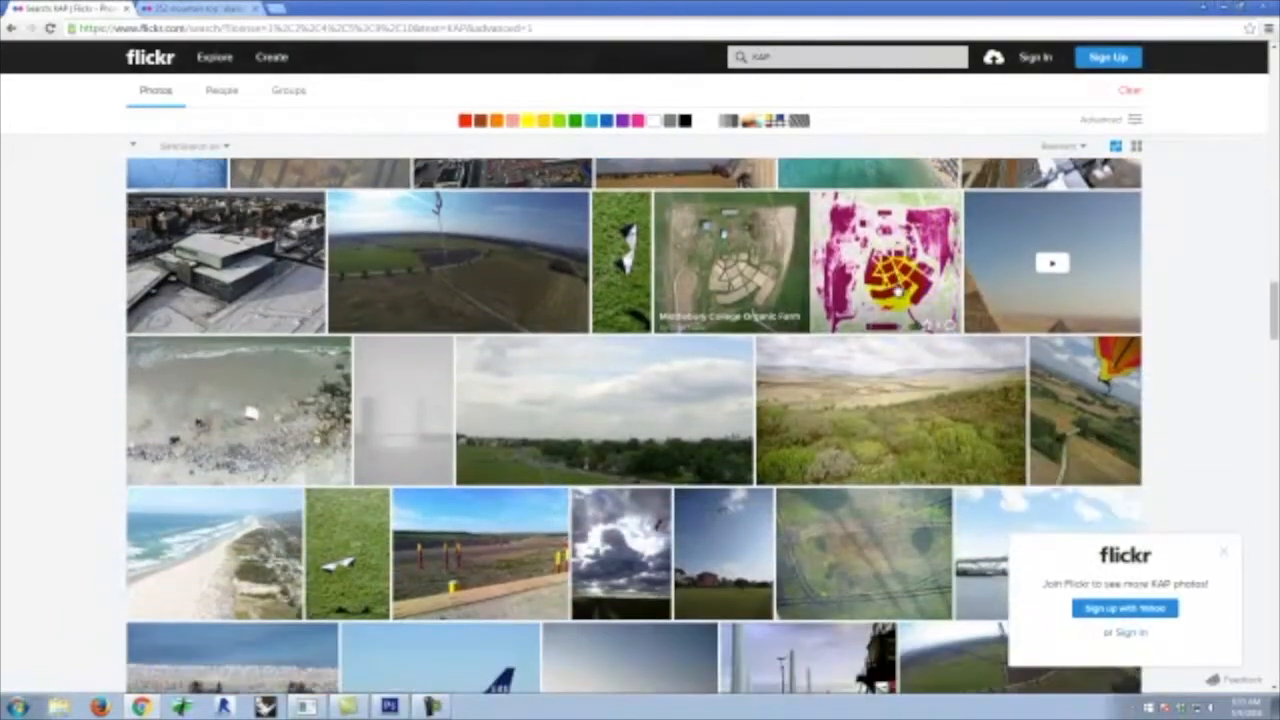
Refine the Flickr search to "KAP tree" and open the overhead photo of two round shrubs in a new tab
{"action": "left_click", "coordinate": [809, 63]}
{"action": "type", "text": "tree"}
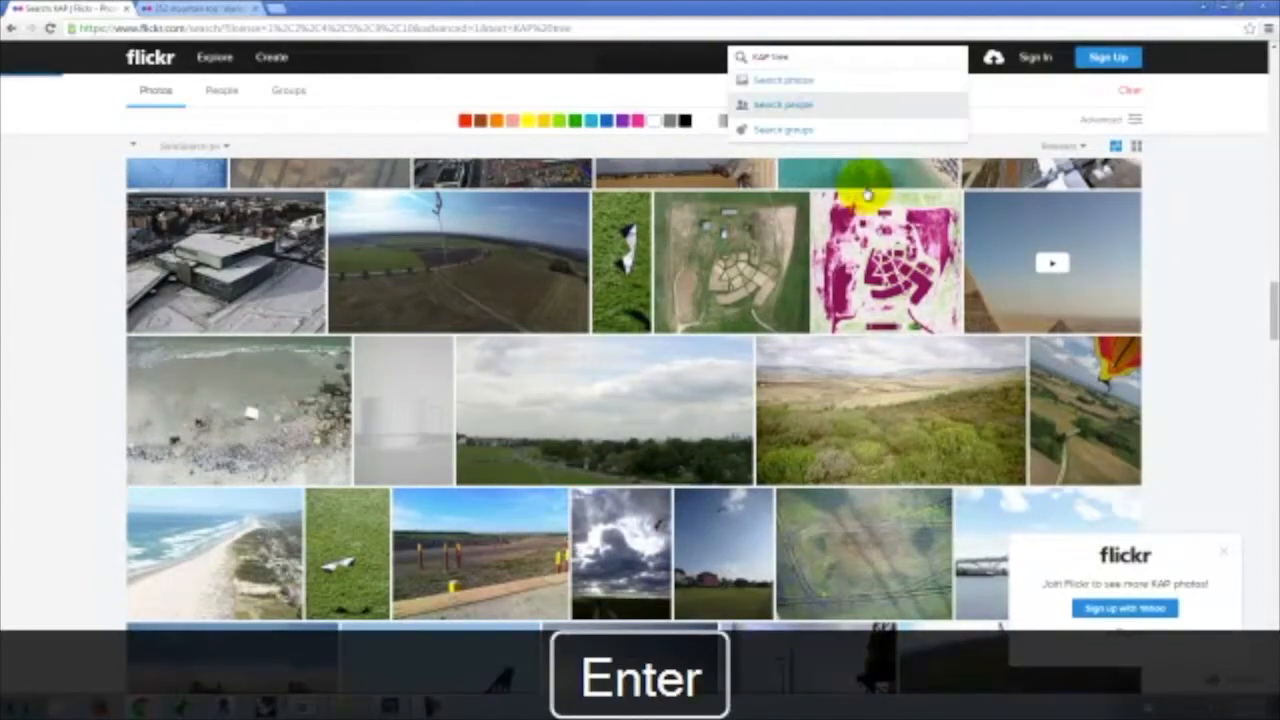
{"action": "scroll", "coordinate": [921, 310], "scroll_direction": "down", "scroll_amount": 3}
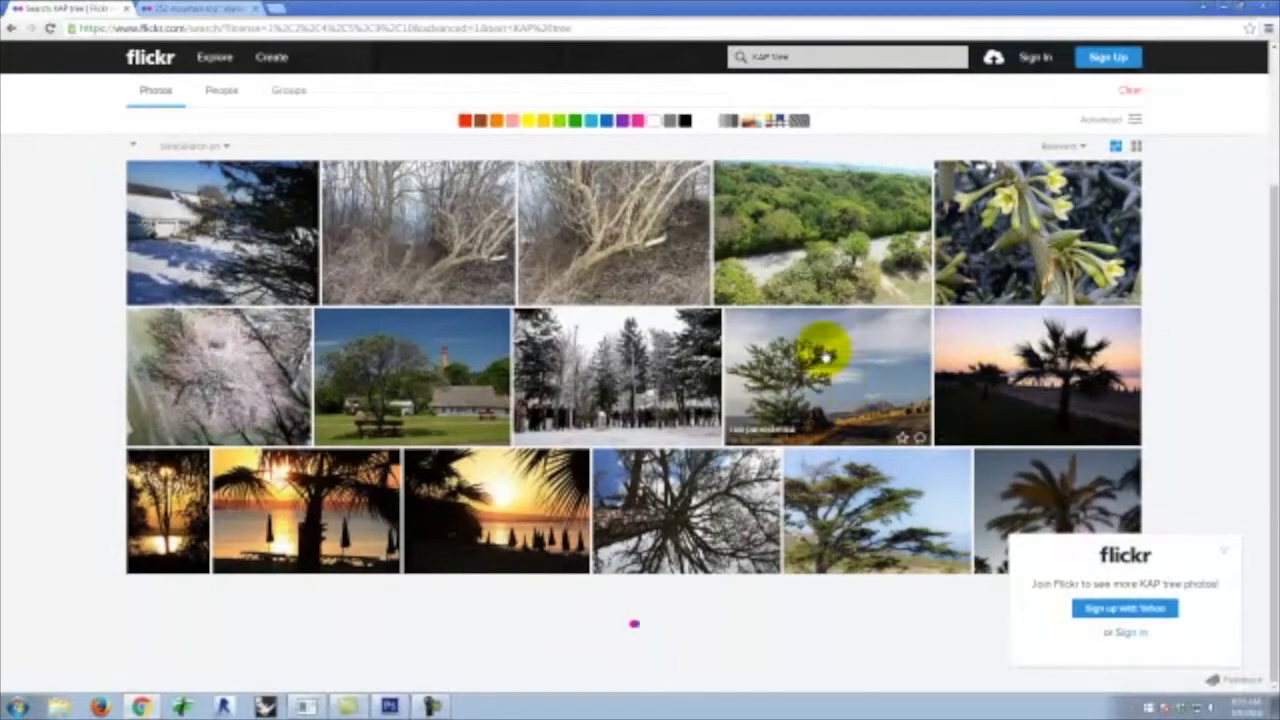
{"action": "scroll", "coordinate": [818, 425], "scroll_direction": "down", "scroll_amount": 3}
{"action": "scroll", "coordinate": [818, 425], "scroll_direction": "down", "scroll_amount": 18}
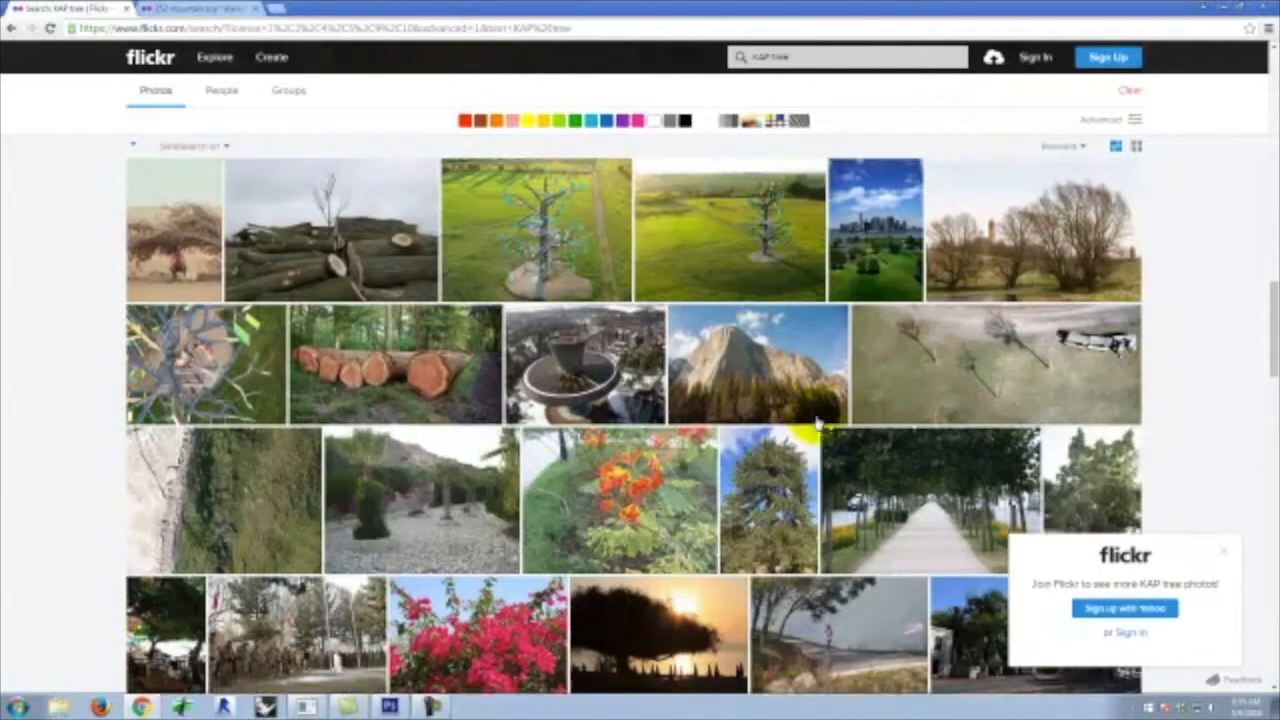
{"action": "scroll", "coordinate": [818, 425], "scroll_direction": "down", "scroll_amount": 14}
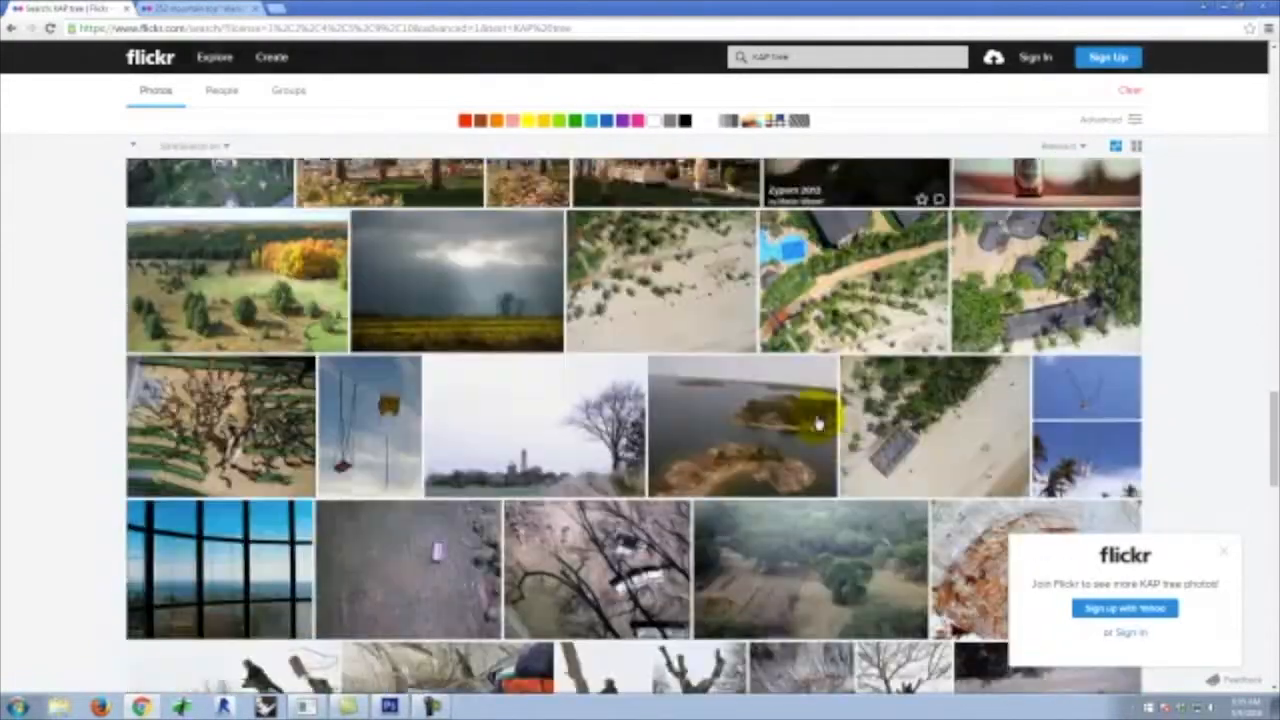
{"action": "scroll", "coordinate": [818, 425], "scroll_direction": "down", "scroll_amount": 6}
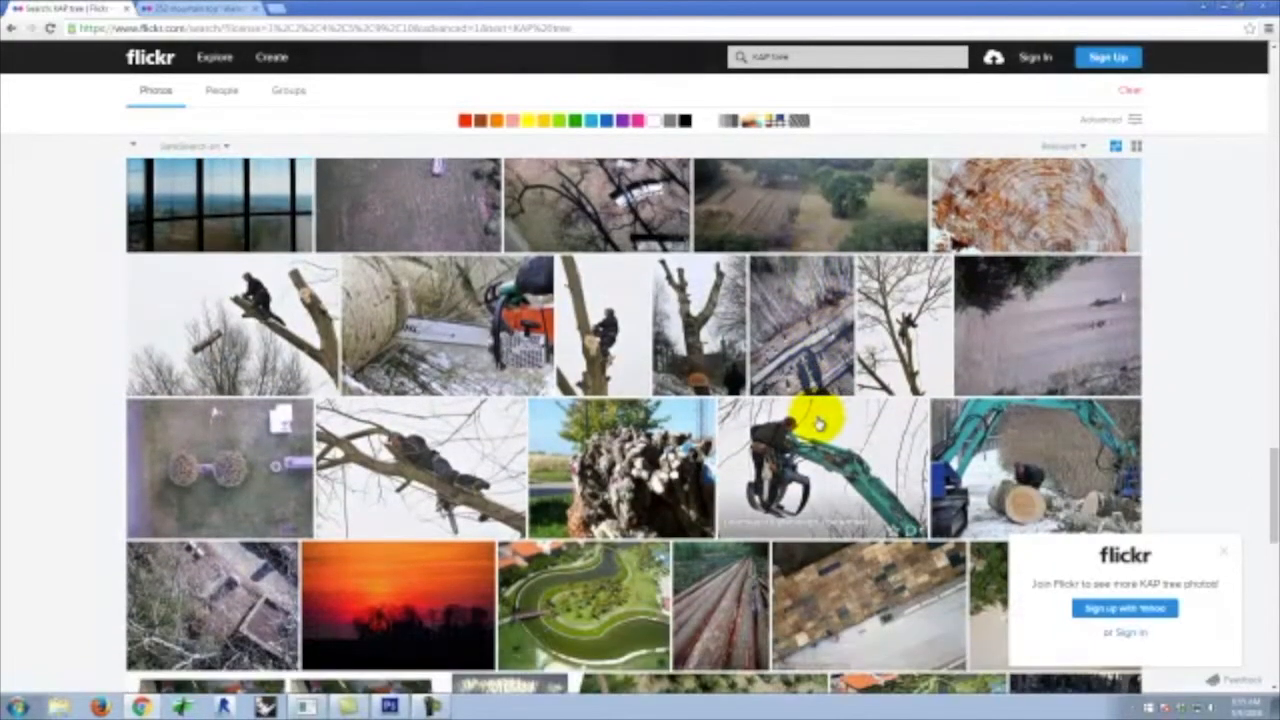
{"action": "right_click", "coordinate": [232, 471]}
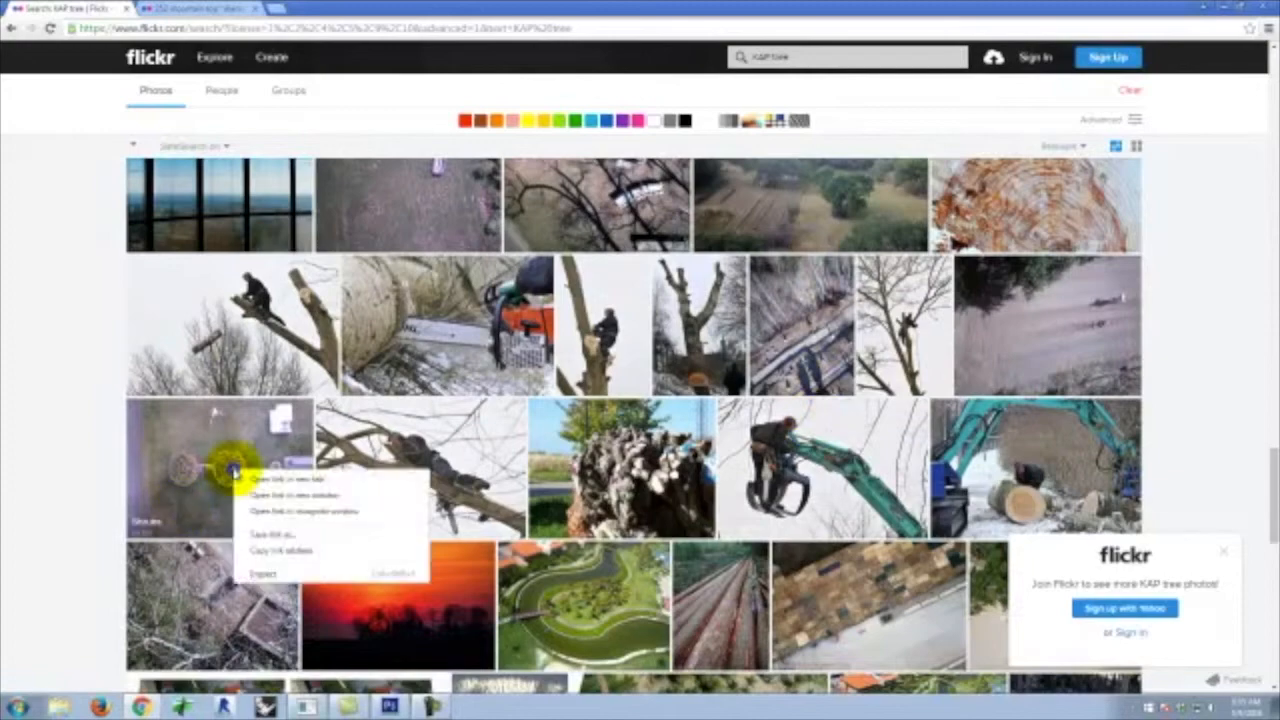
{"action": "left_click", "coordinate": [260, 480]}
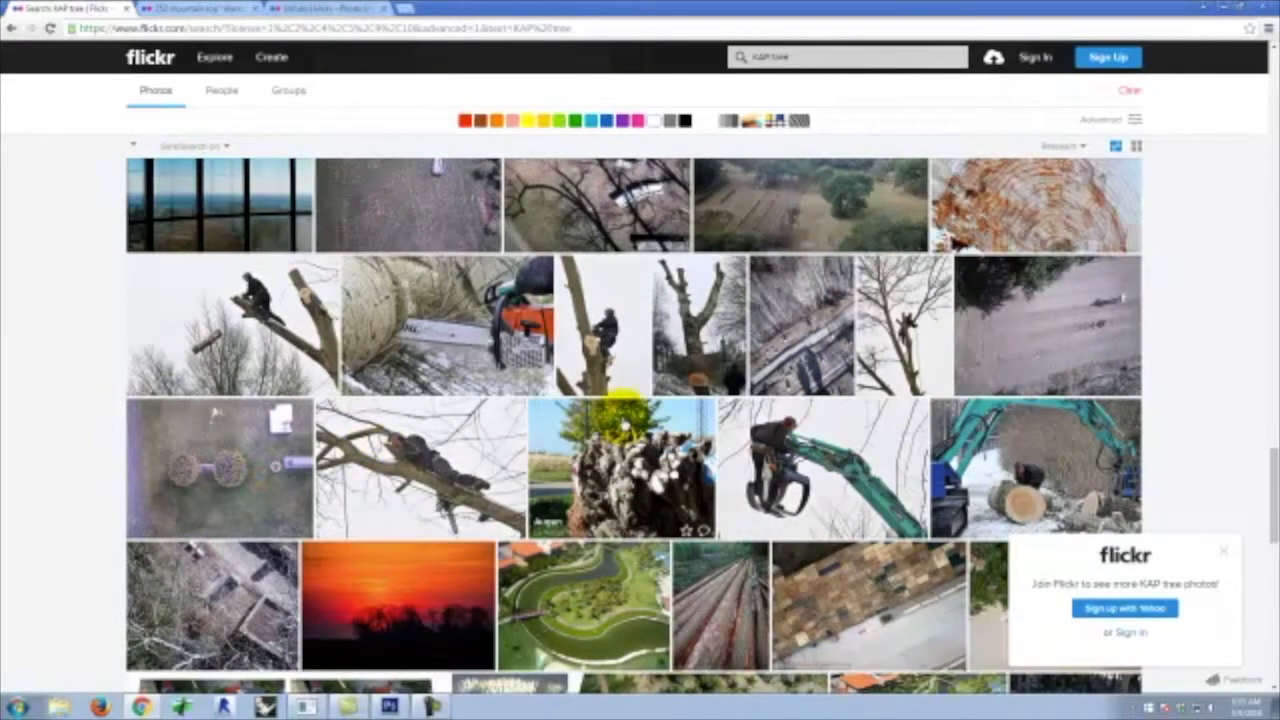
Browse the rest of the "KAP tree" photos and change the Flickr search to "drone tree"
{"action": "scroll", "coordinate": [624, 412], "scroll_direction": "up", "scroll_amount": 2}
{"action": "scroll", "coordinate": [628, 425], "scroll_direction": "down", "scroll_amount": 1}
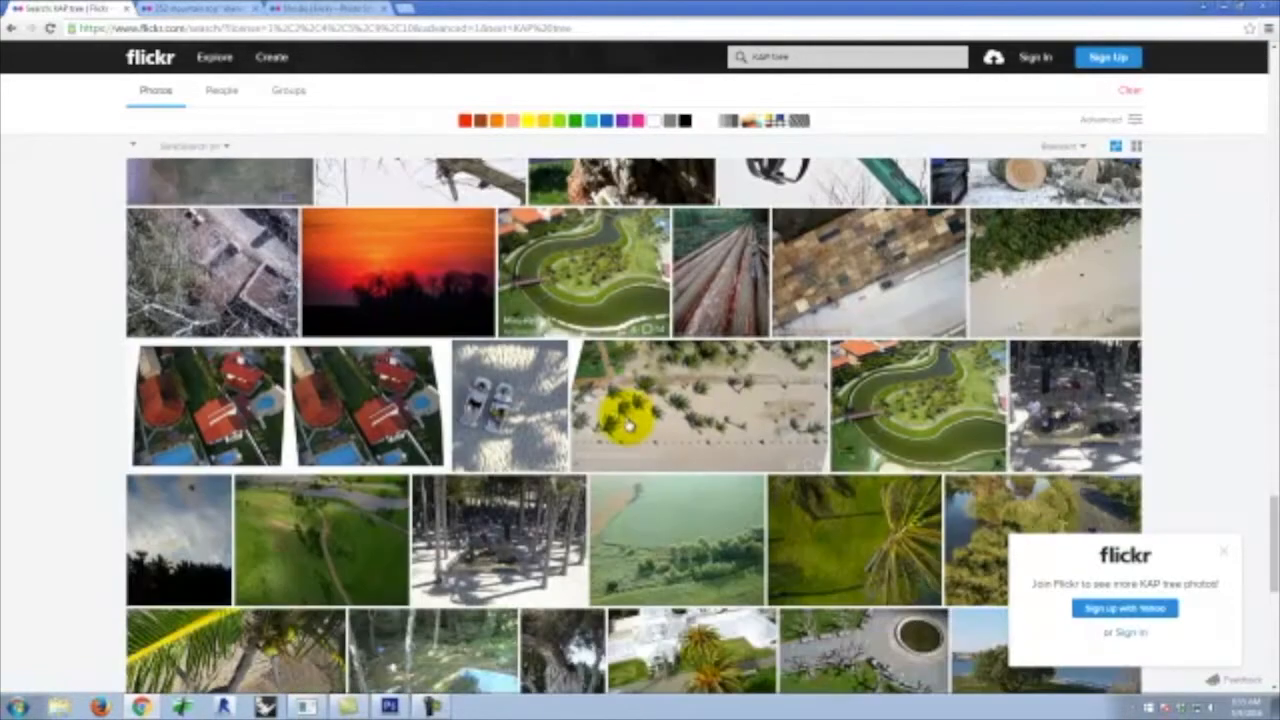
{"action": "scroll", "coordinate": [628, 425], "scroll_direction": "down", "scroll_amount": 3}
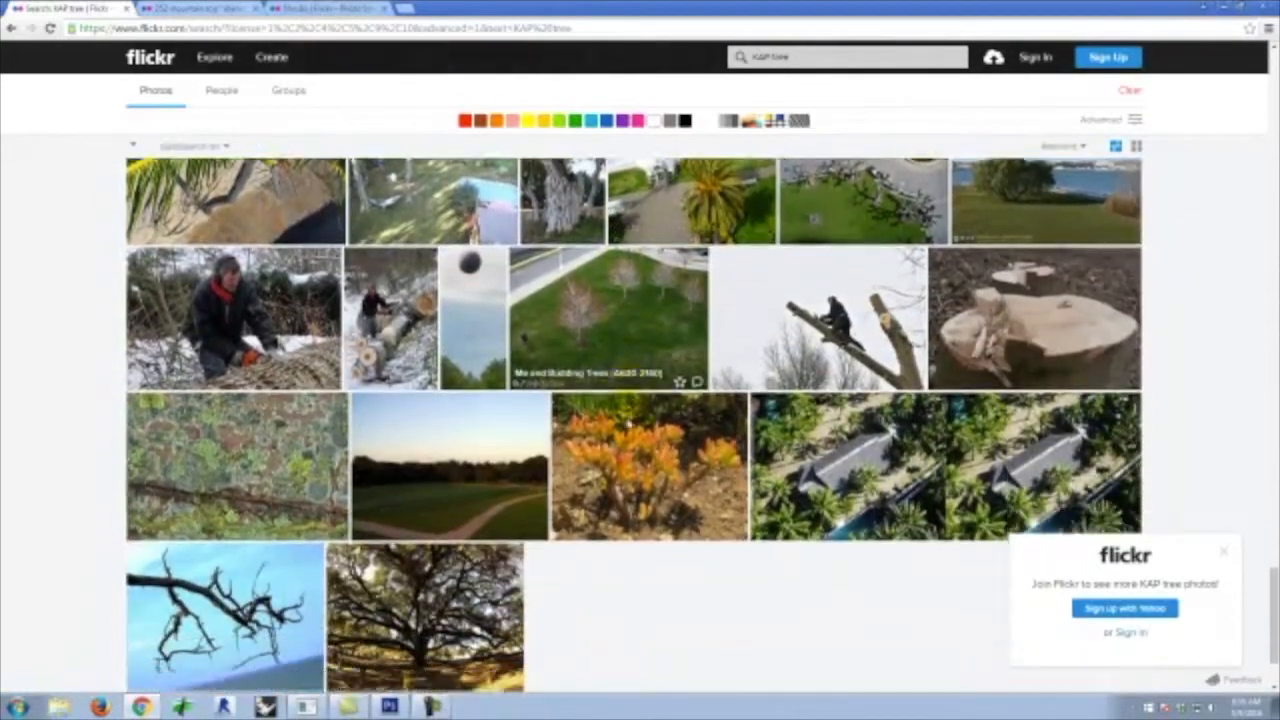
{"action": "scroll", "coordinate": [620, 420], "scroll_direction": "down", "scroll_amount": 5}
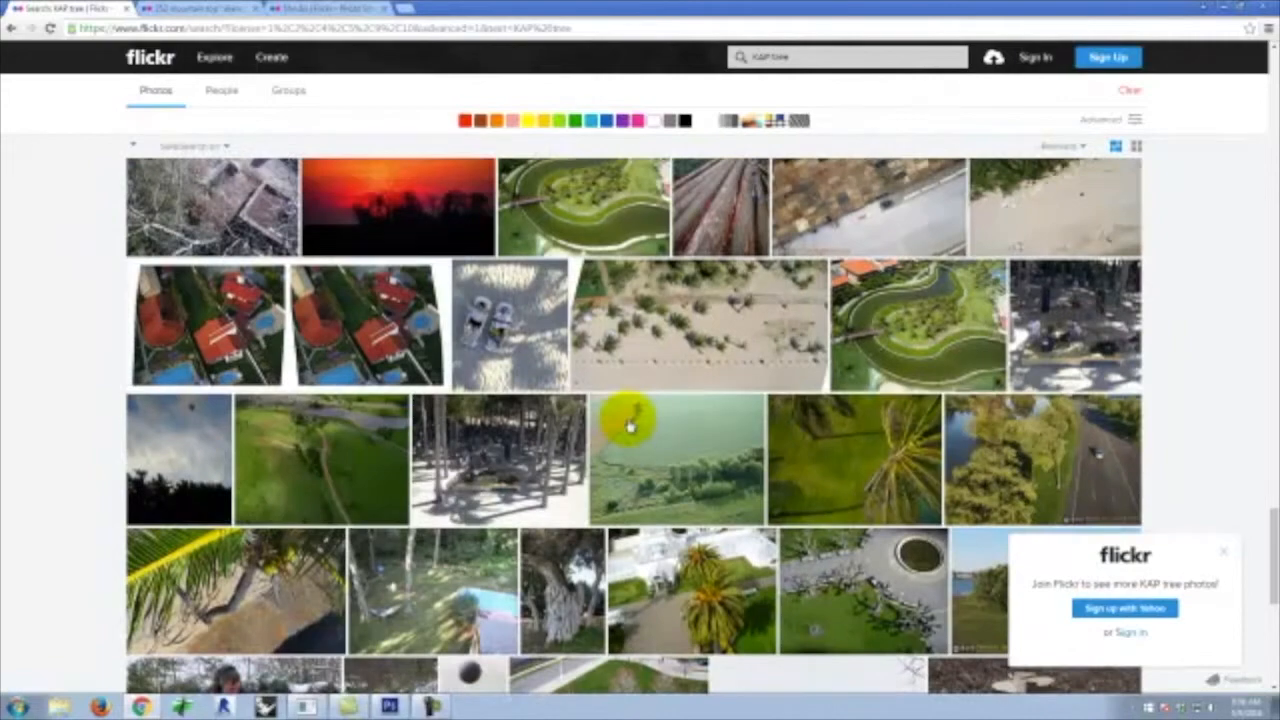
{"action": "left_click_drag", "start_coordinate": [767, 55], "coordinate": [698, 53]}
{"action": "key", "text": "BackSpace"}
{"action": "key", "text": "Right"}
{"action": "key", "text": "BackSpace"}
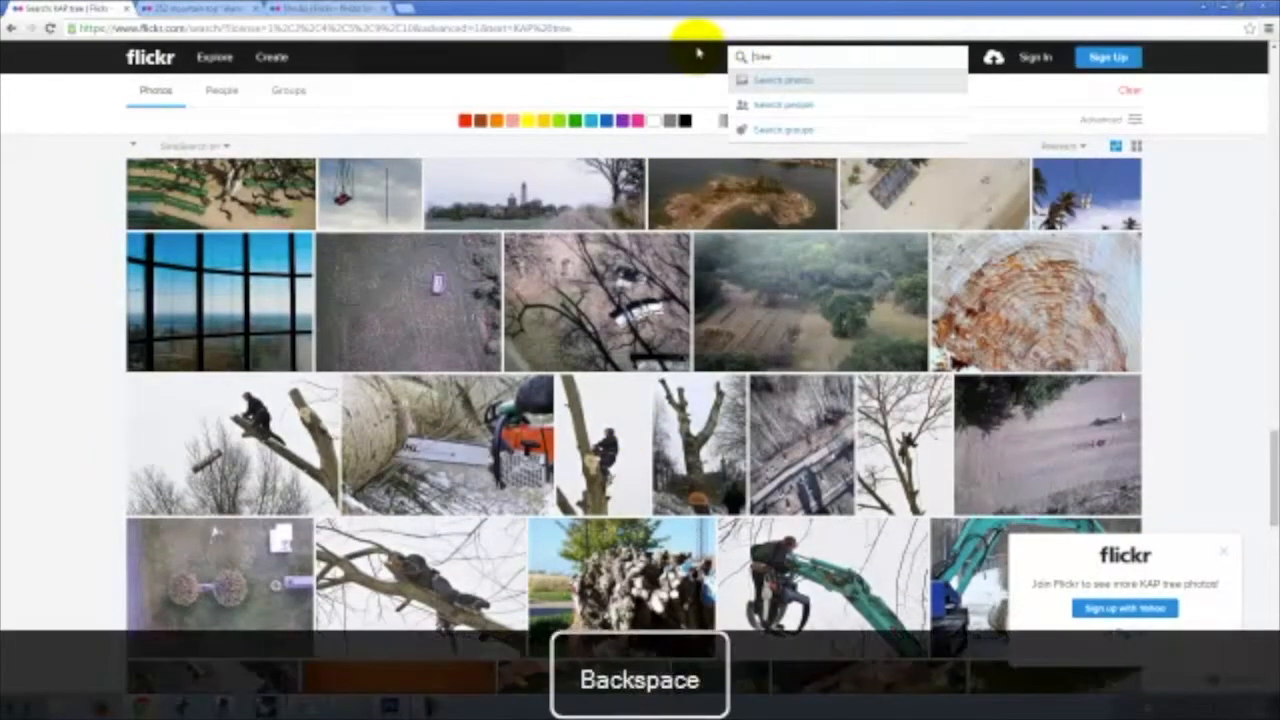
{"action": "type", "text": "ar"}
{"action": "type", "text": "one"}
{"action": "key", "text": "Return"}
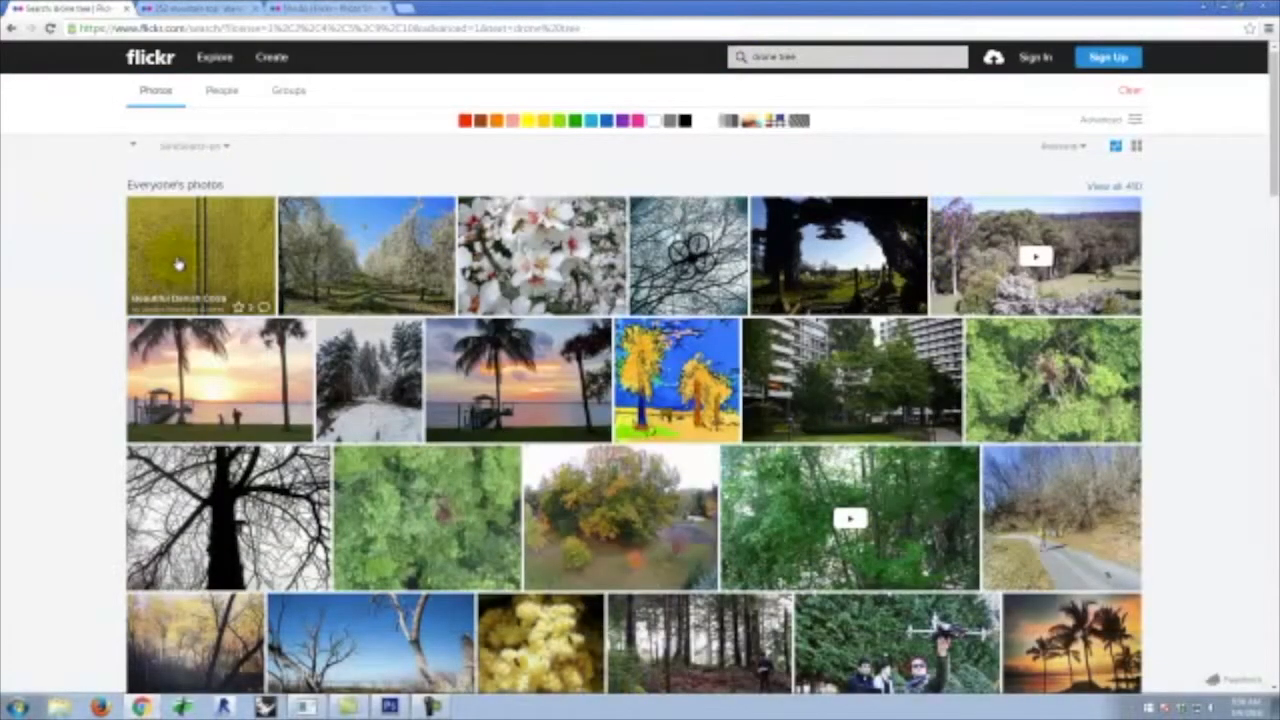
Open the first "drone tree" result and the aerial photo of the forested Galiano Island bluffs in new tabs
{"action": "right_click", "coordinate": [178, 263]}
{"action": "left_click", "coordinate": [215, 272]}
{"action": "scroll", "coordinate": [500, 260], "scroll_direction": "down", "scroll_amount": 1}
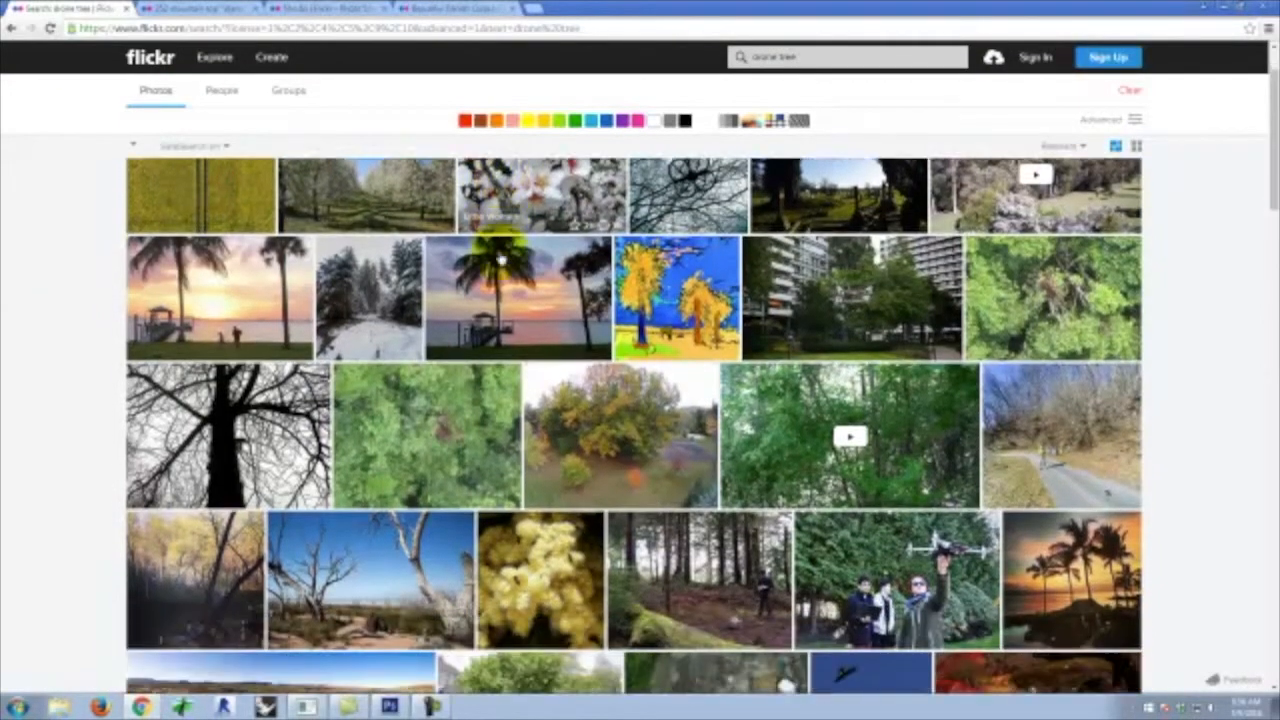
{"action": "scroll", "coordinate": [500, 258], "scroll_direction": "down", "scroll_amount": 1}
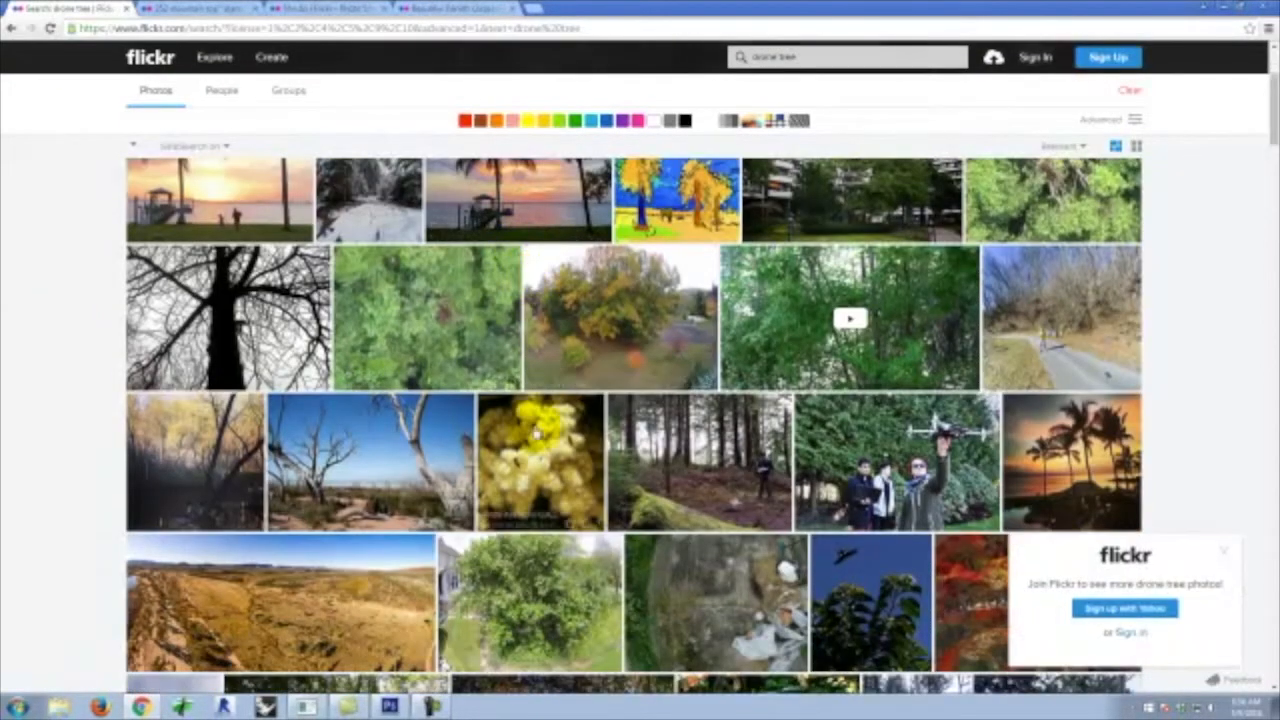
{"action": "scroll", "coordinate": [536, 432], "scroll_direction": "down", "scroll_amount": 1}
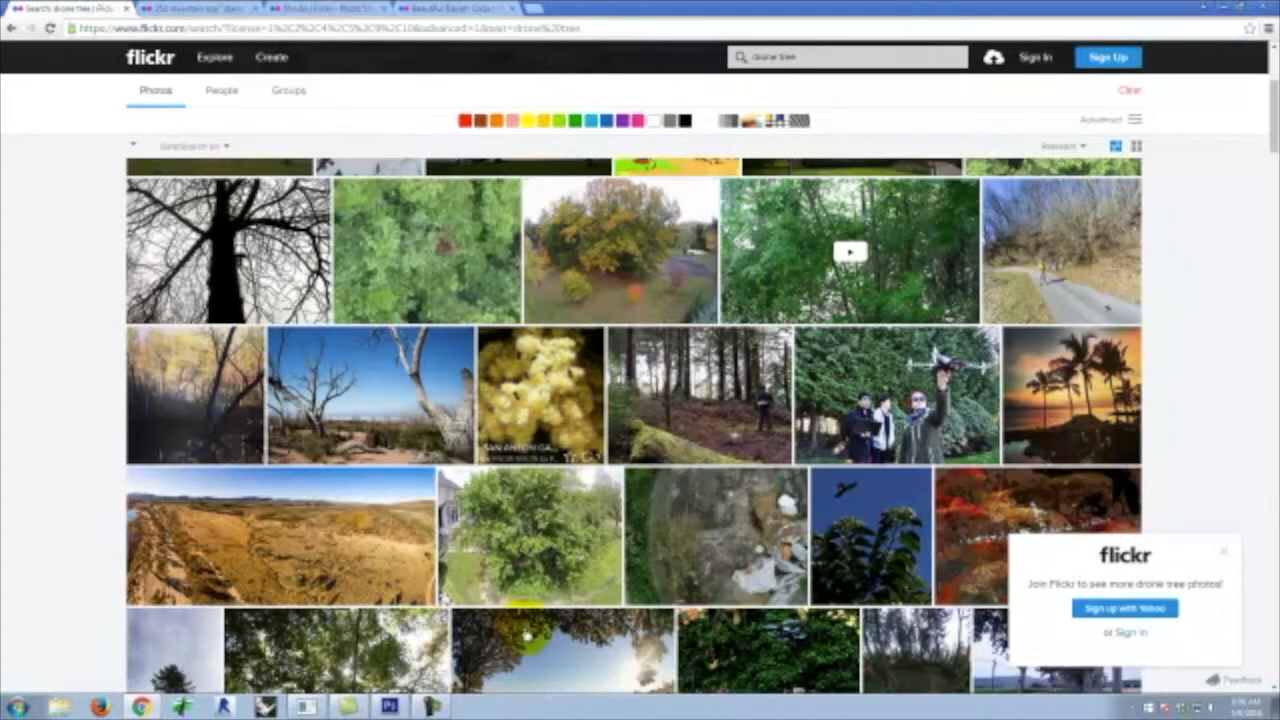
{"action": "scroll", "coordinate": [530, 620], "scroll_direction": "down", "scroll_amount": 3}
{"action": "scroll", "coordinate": [683, 599], "scroll_direction": "down", "scroll_amount": 4}
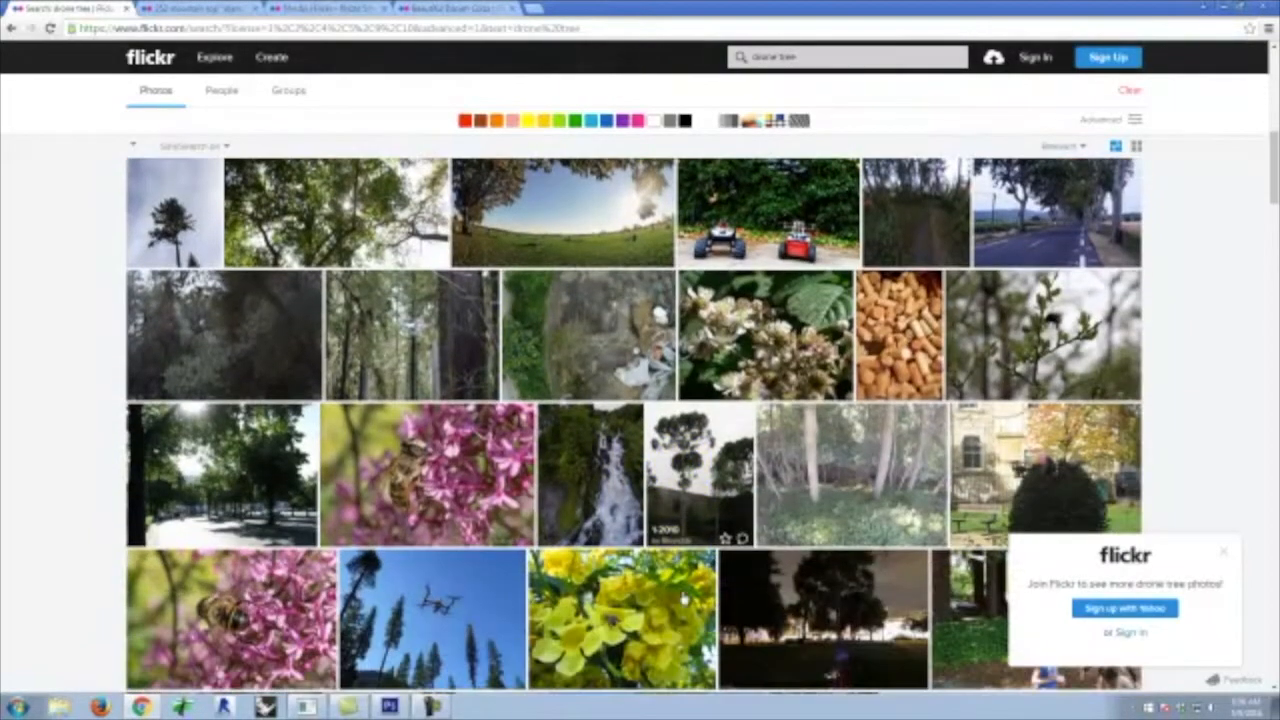
{"action": "scroll", "coordinate": [683, 599], "scroll_direction": "down", "scroll_amount": 3}
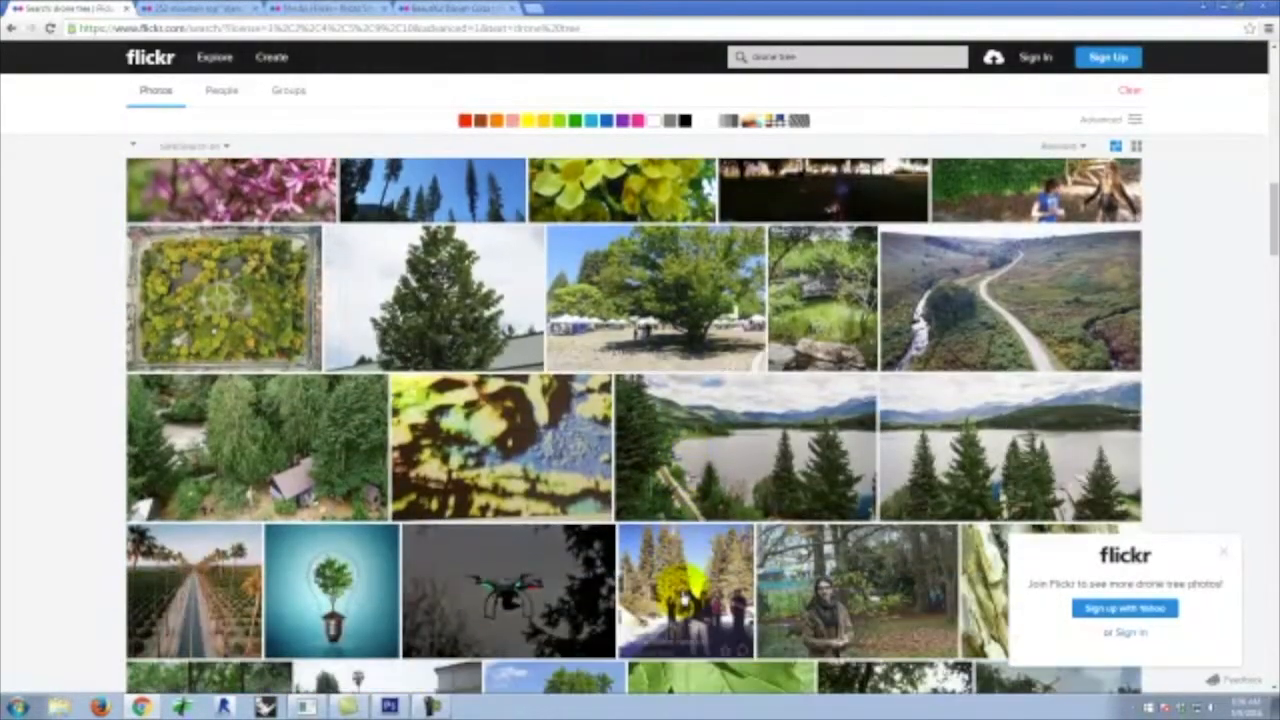
{"action": "scroll", "coordinate": [683, 599], "scroll_direction": "down", "scroll_amount": 5}
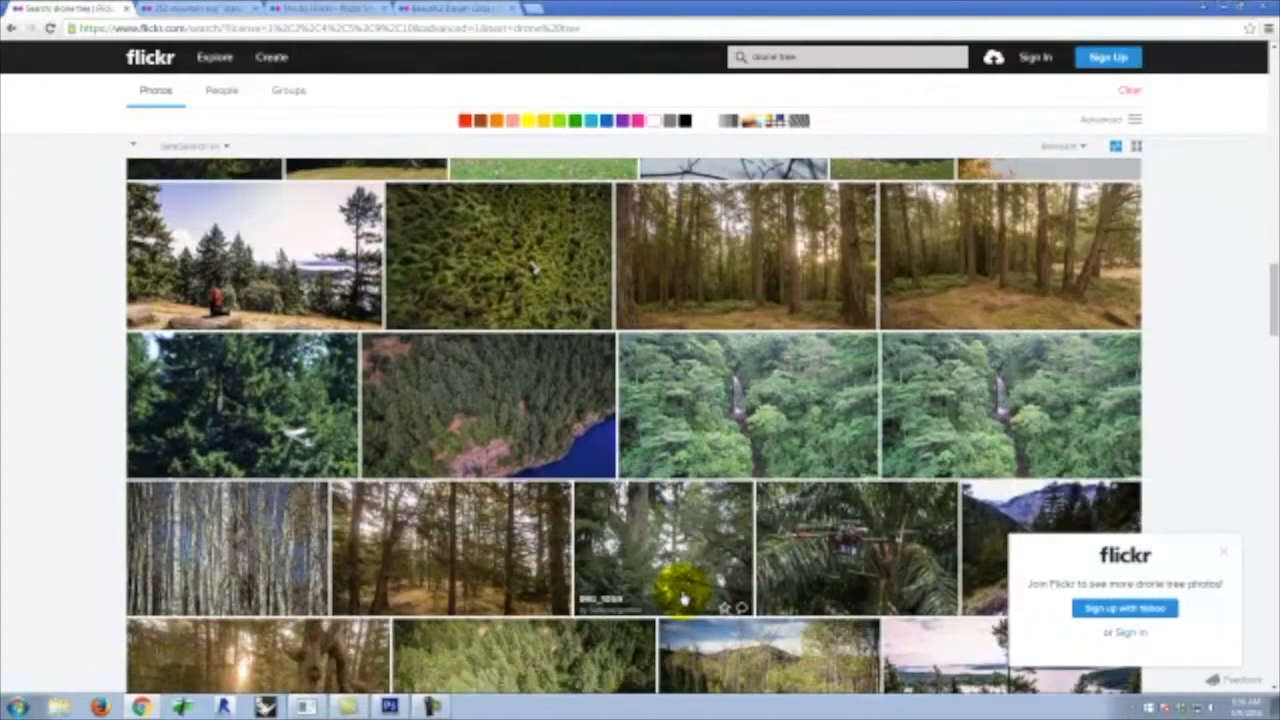
{"action": "right_click", "coordinate": [493, 402]}
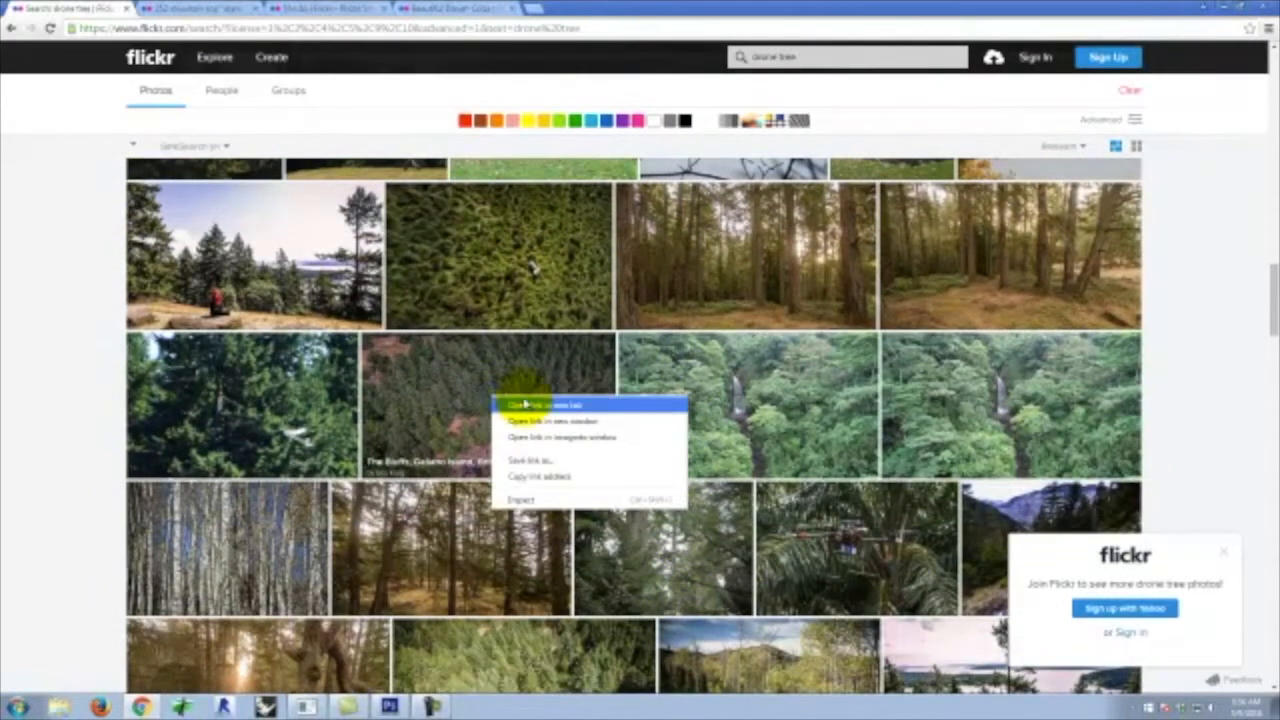
{"action": "left_click", "coordinate": [525, 405]}
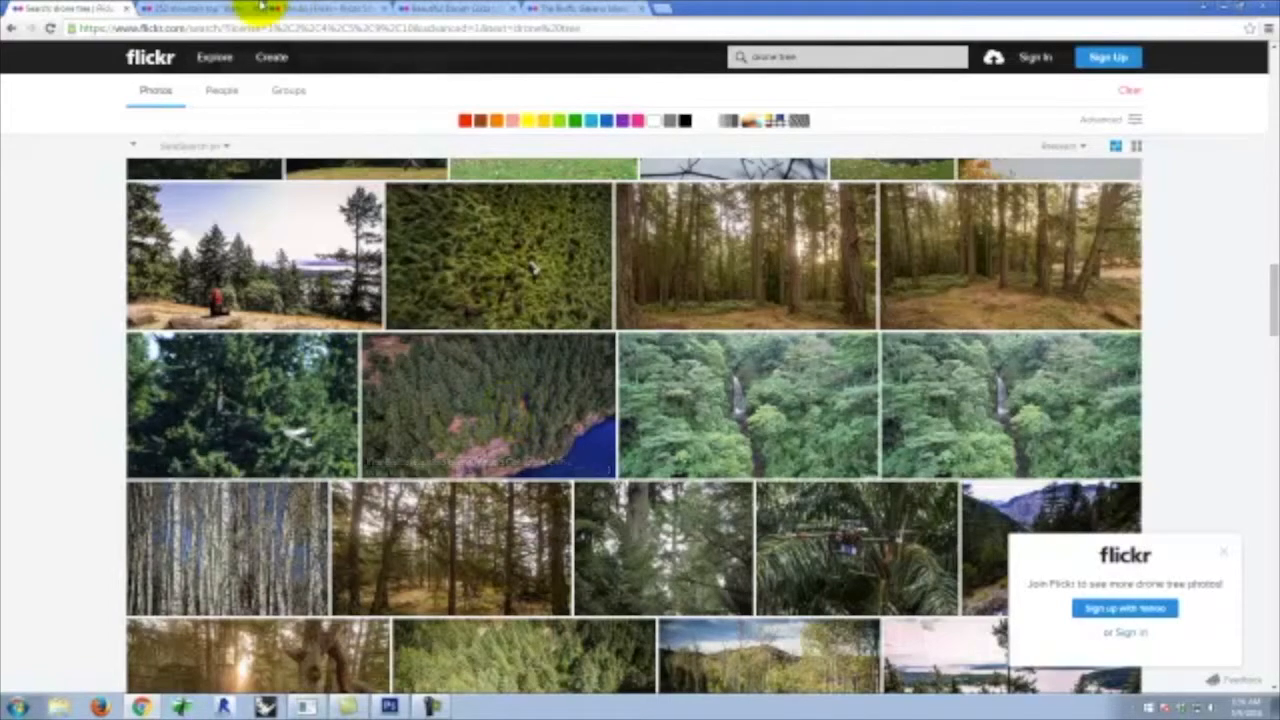
View the opened photo "The Bluffs, Galiano Island, British Columbia Canada" and download it
{"action": "left_click", "coordinate": [604, 9]}
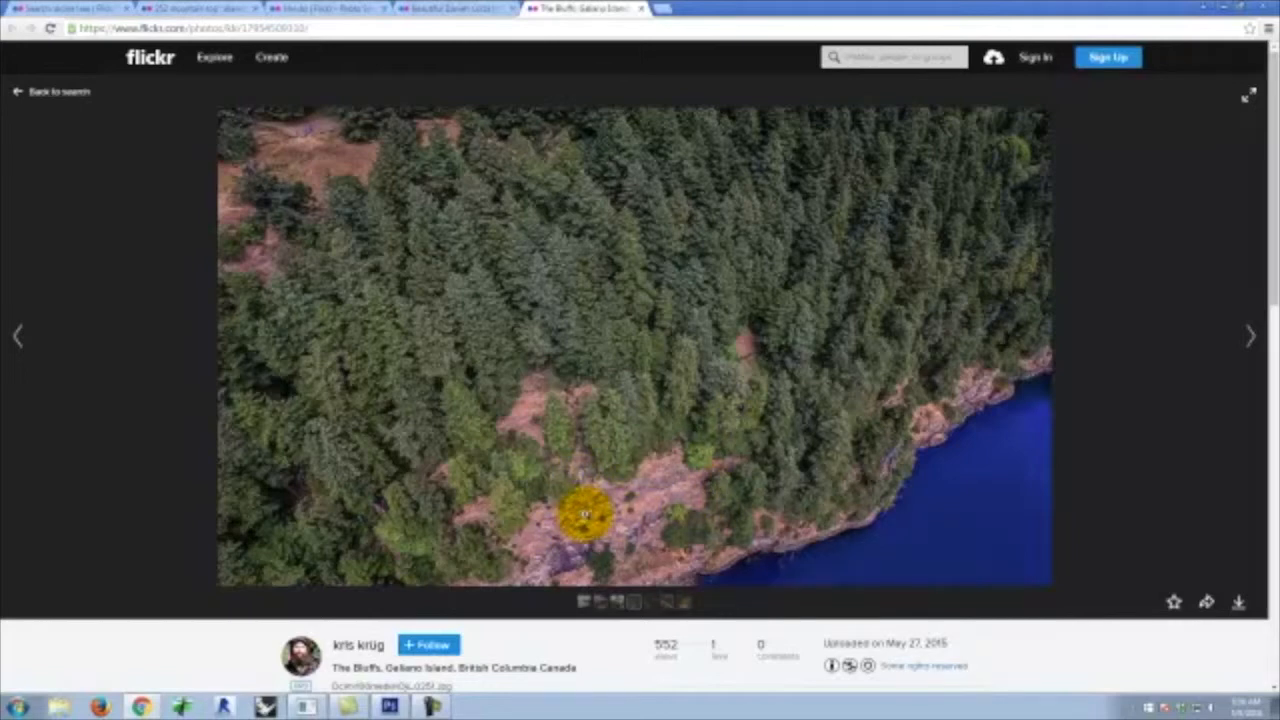
{"action": "left_click", "coordinate": [1238, 605]}
{"action": "left_click", "coordinate": [1211, 550]}
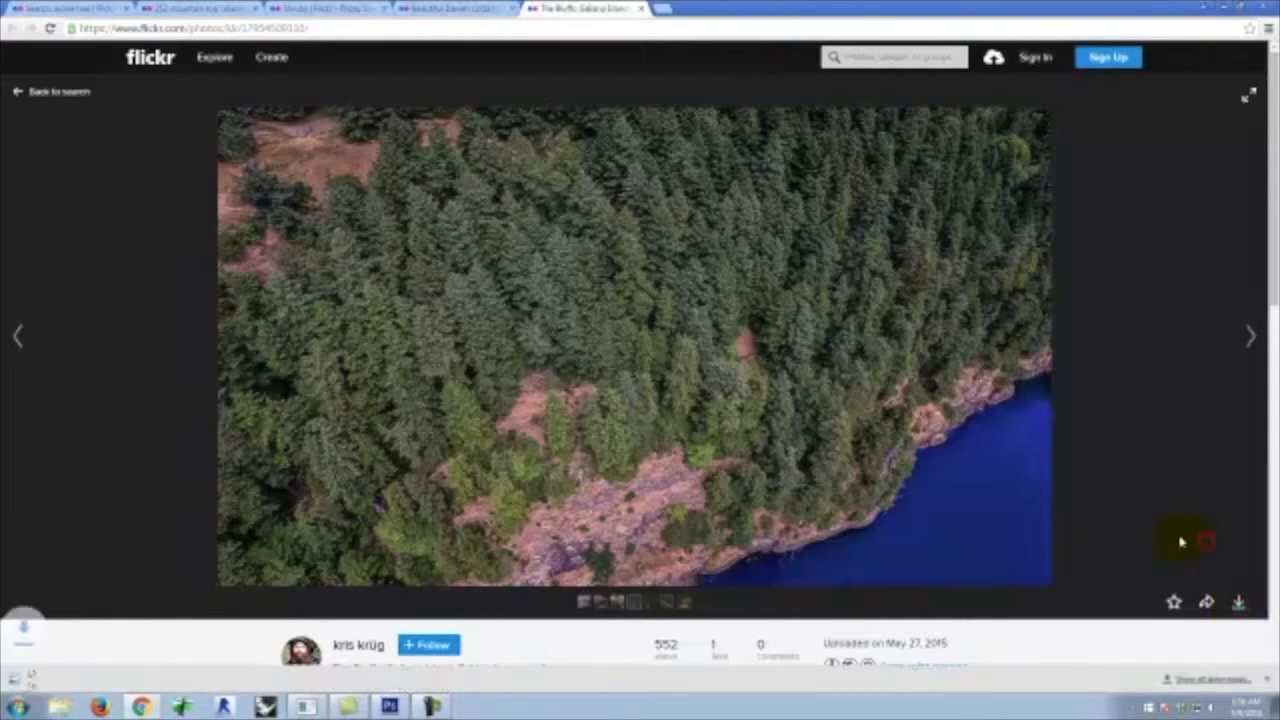
Show the downloaded Galiano Island forest photo in its Downloads folder and copy the file
{"action": "left_click", "coordinate": [131, 678]}
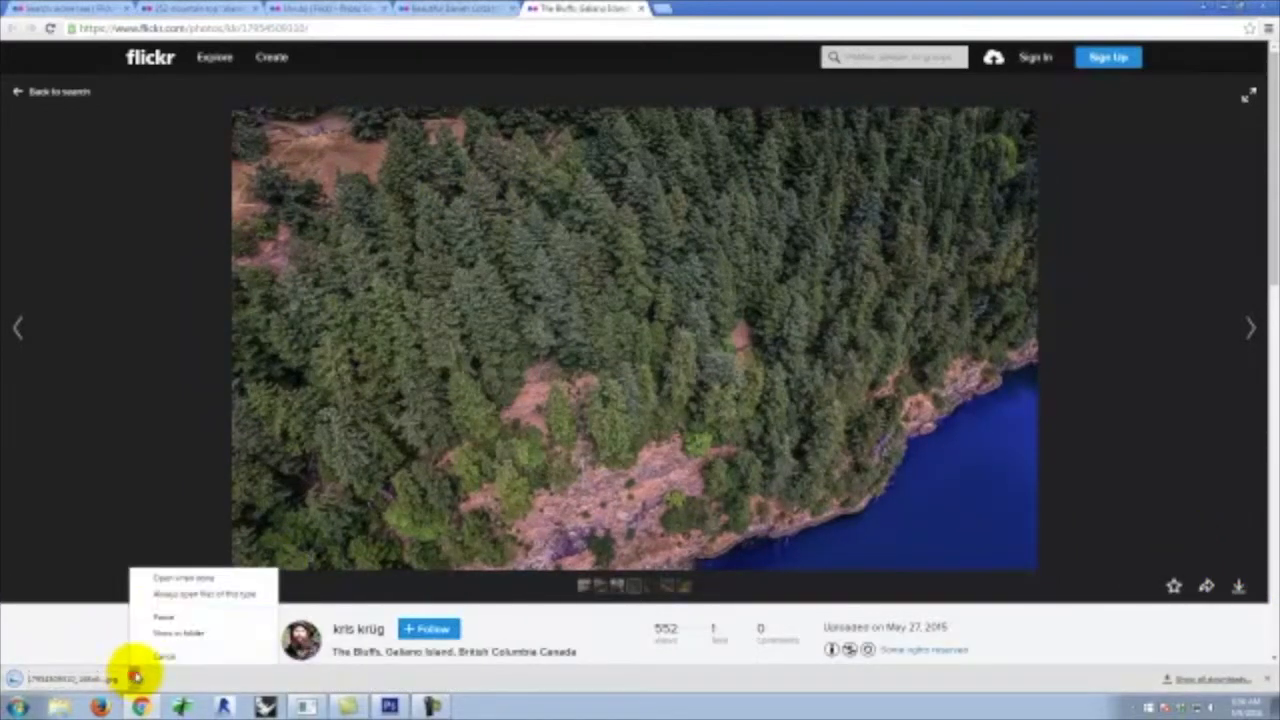
{"action": "left_click", "coordinate": [188, 634]}
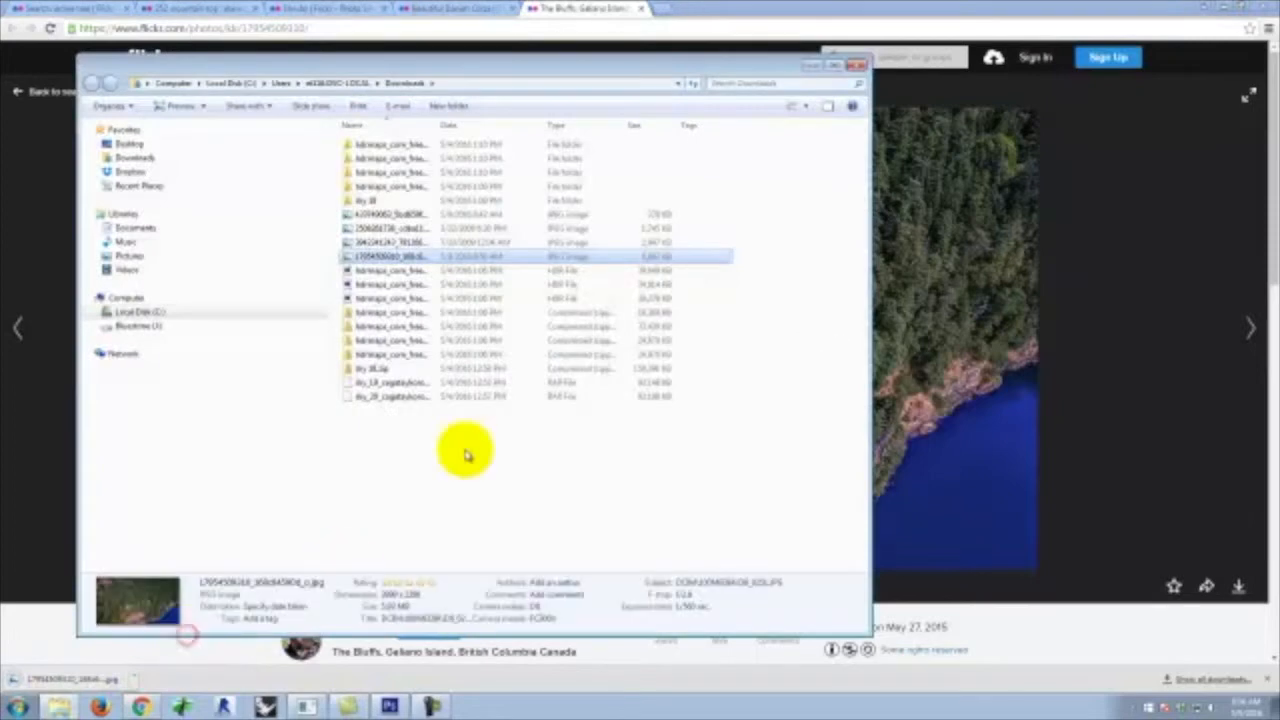
{"action": "right_click", "coordinate": [407, 260]}
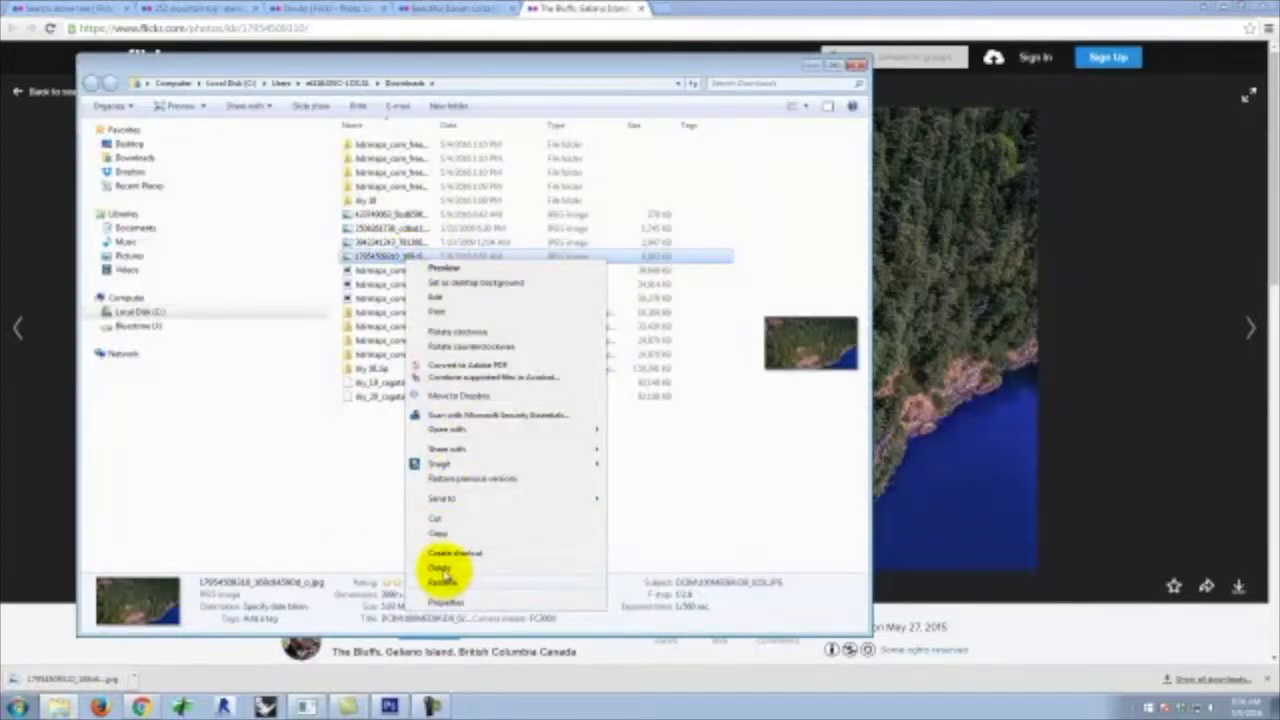
{"action": "left_click", "coordinate": [446, 538]}
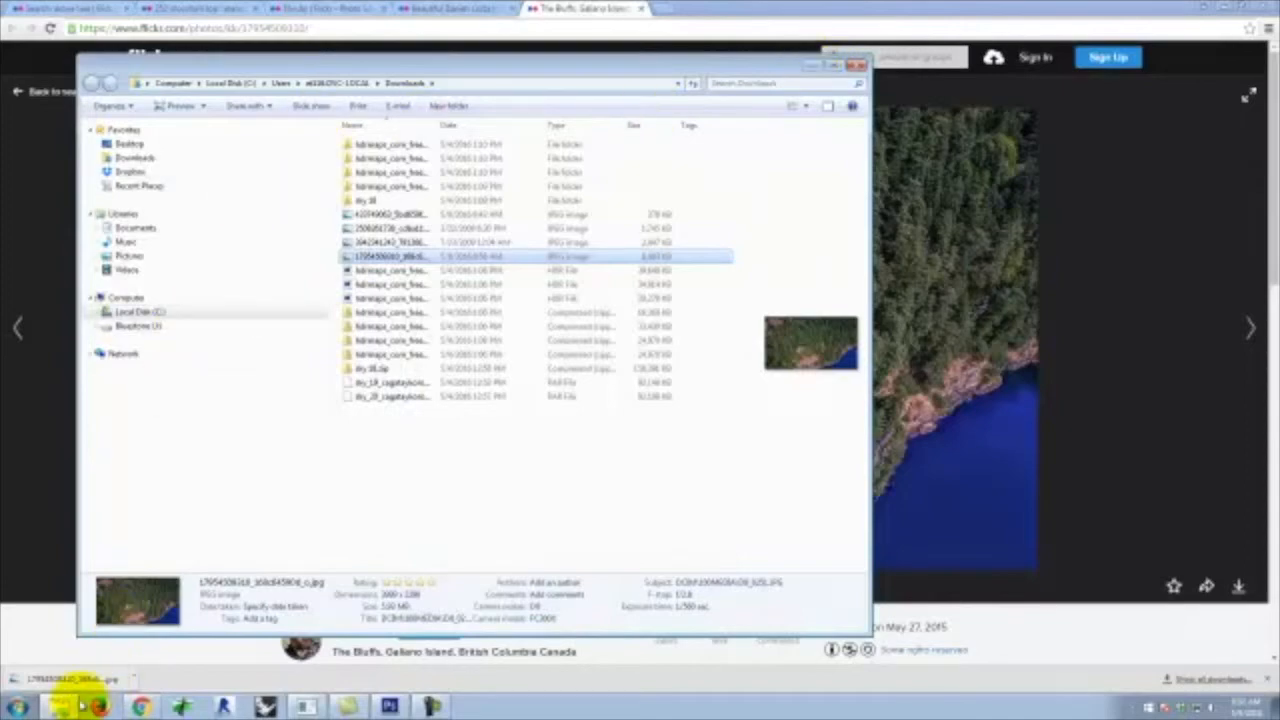
Paste the forest photo into the S2016m folder containing the plan images, under Dropbox > A135 Exercises on the Bluestone (J:) drive
{"action": "left_click", "coordinate": [95, 648]}
{"action": "left_click", "coordinate": [62, 706]}
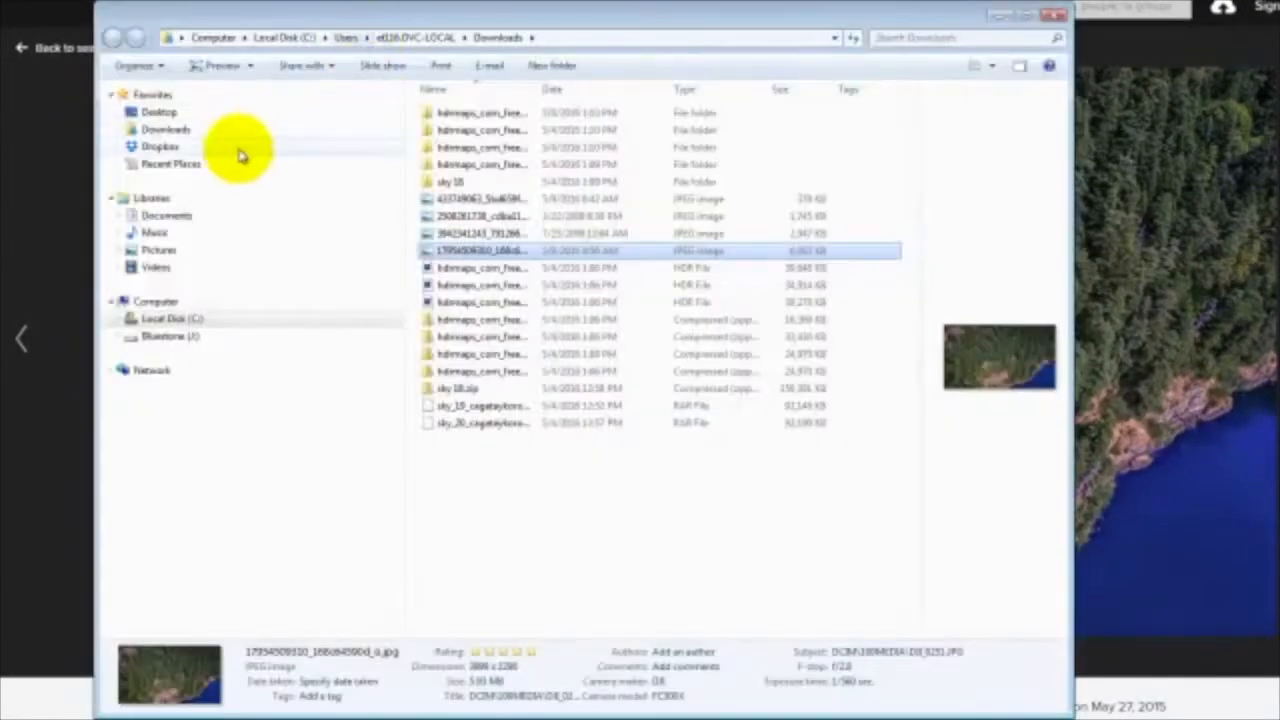
{"action": "left_click", "coordinate": [185, 336]}
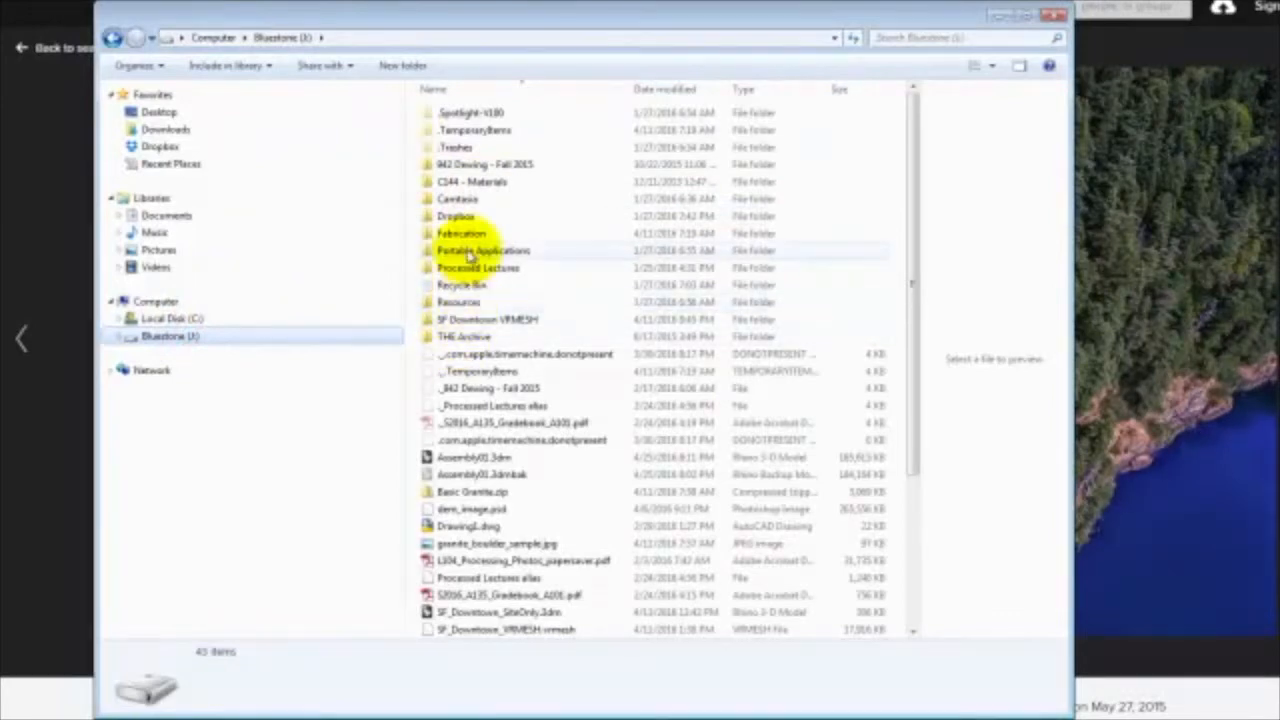
{"action": "double_click", "coordinate": [466, 213]}
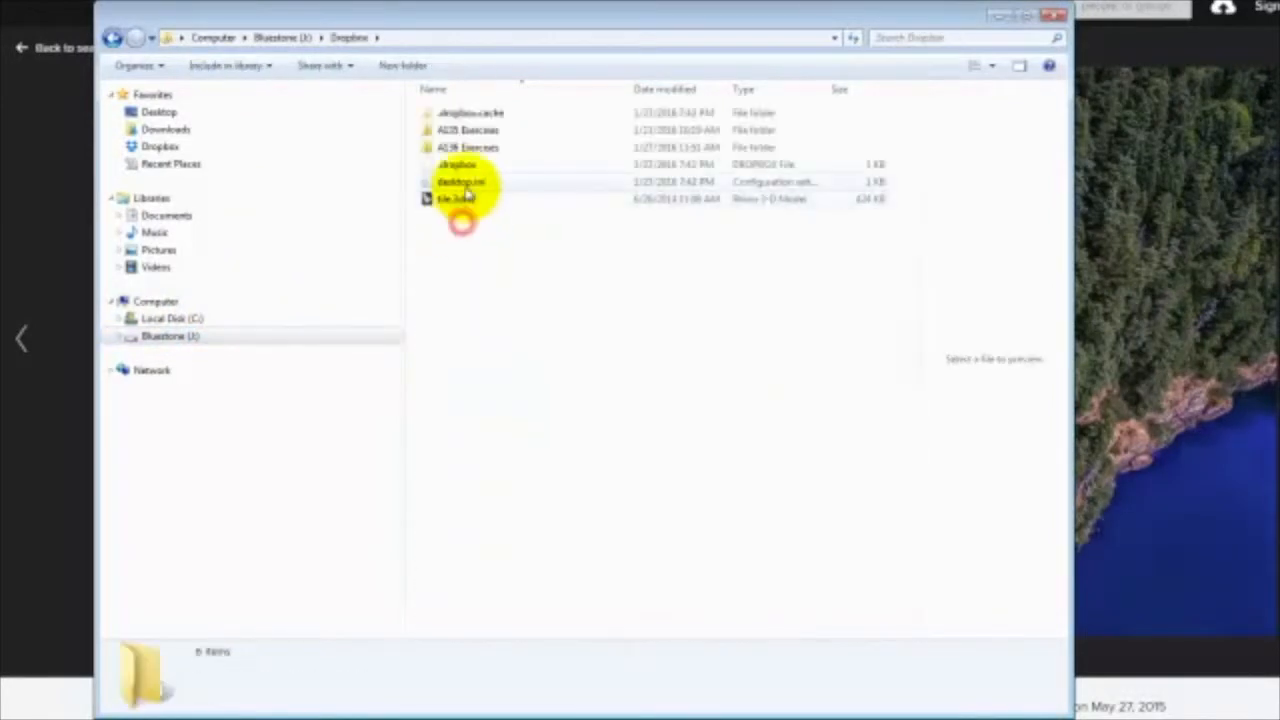
{"action": "left_click", "coordinate": [474, 135]}
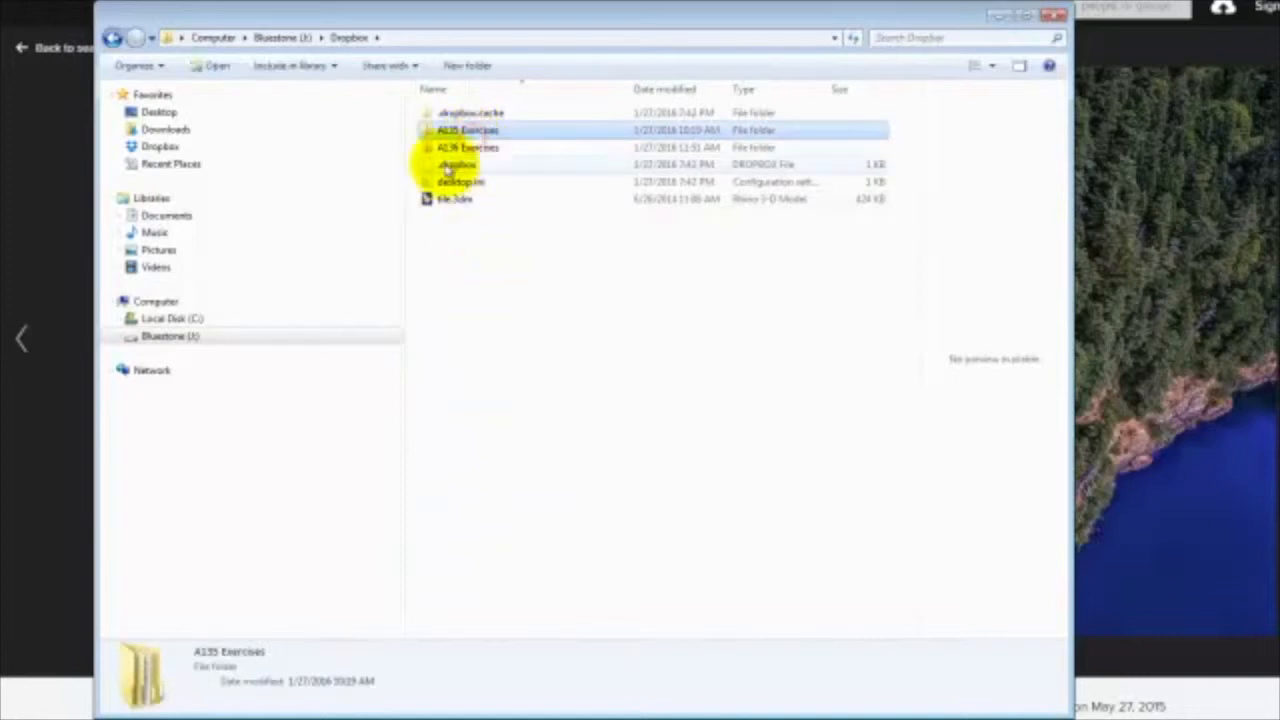
{"action": "double_click", "coordinate": [460, 133]}
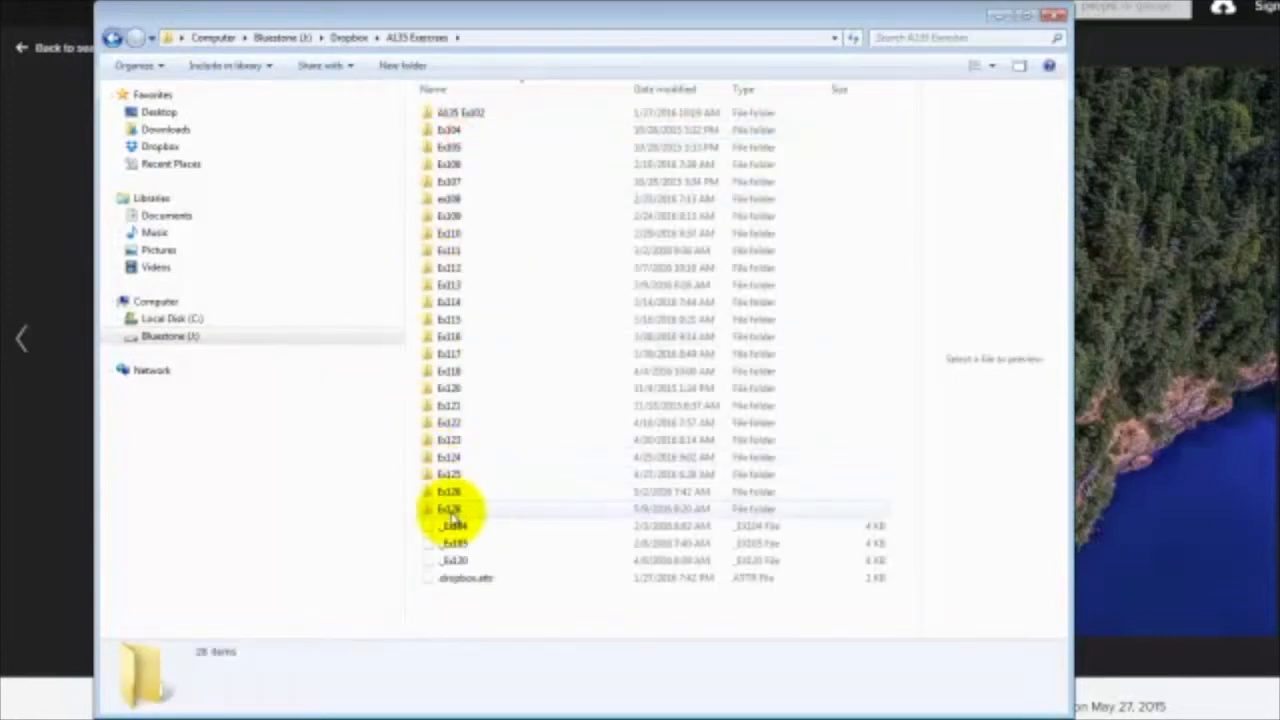
{"action": "double_click", "coordinate": [457, 506]}
{"action": "double_click", "coordinate": [462, 118]}
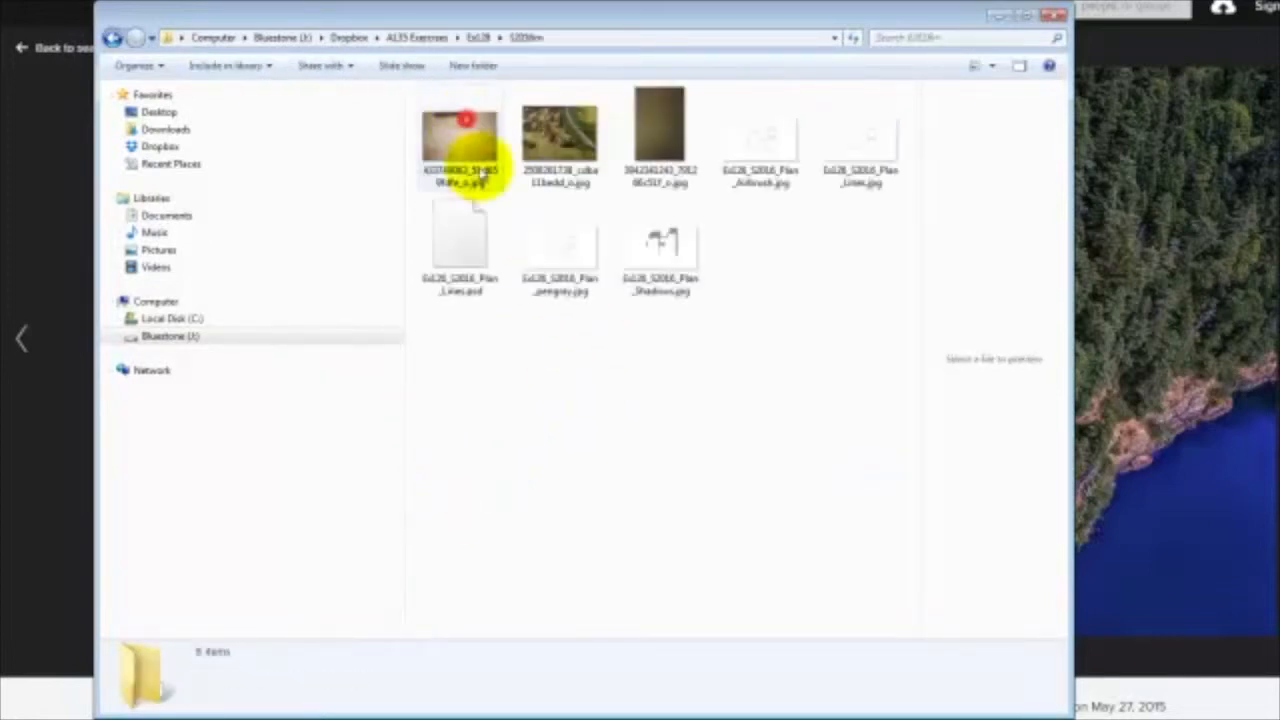
{"action": "right_click", "coordinate": [522, 384]}
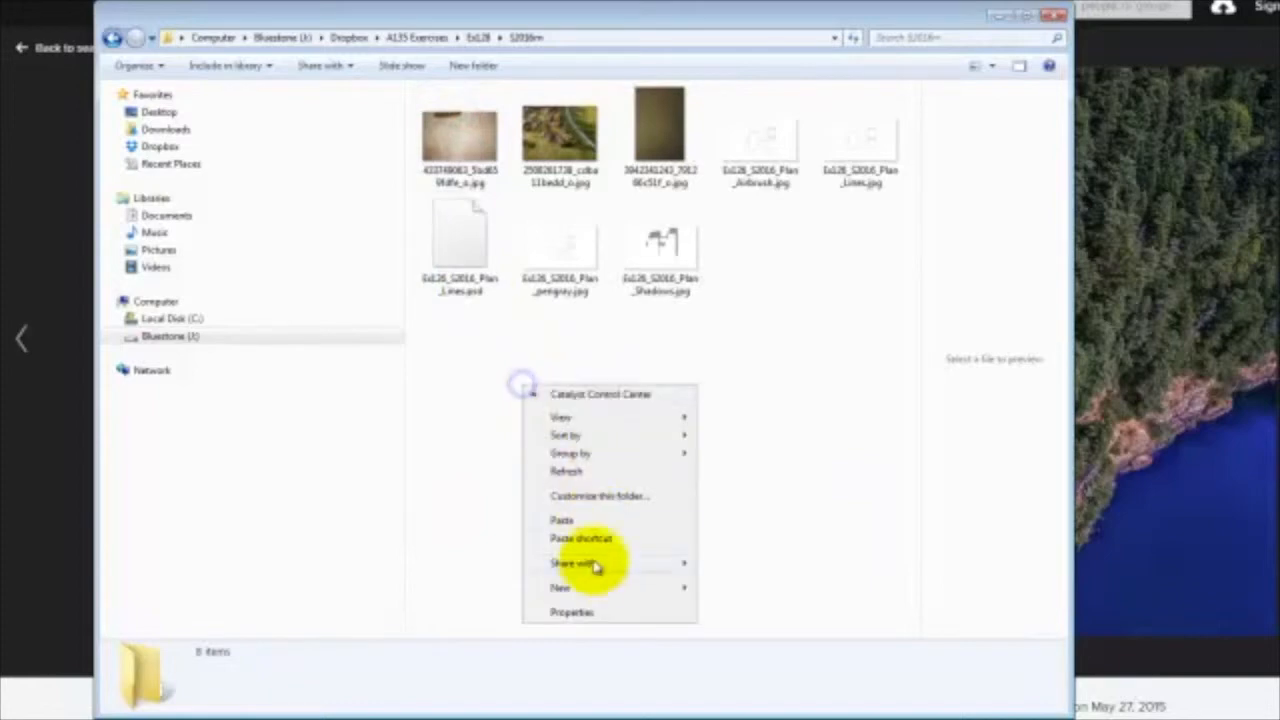
{"action": "left_click", "coordinate": [560, 519]}
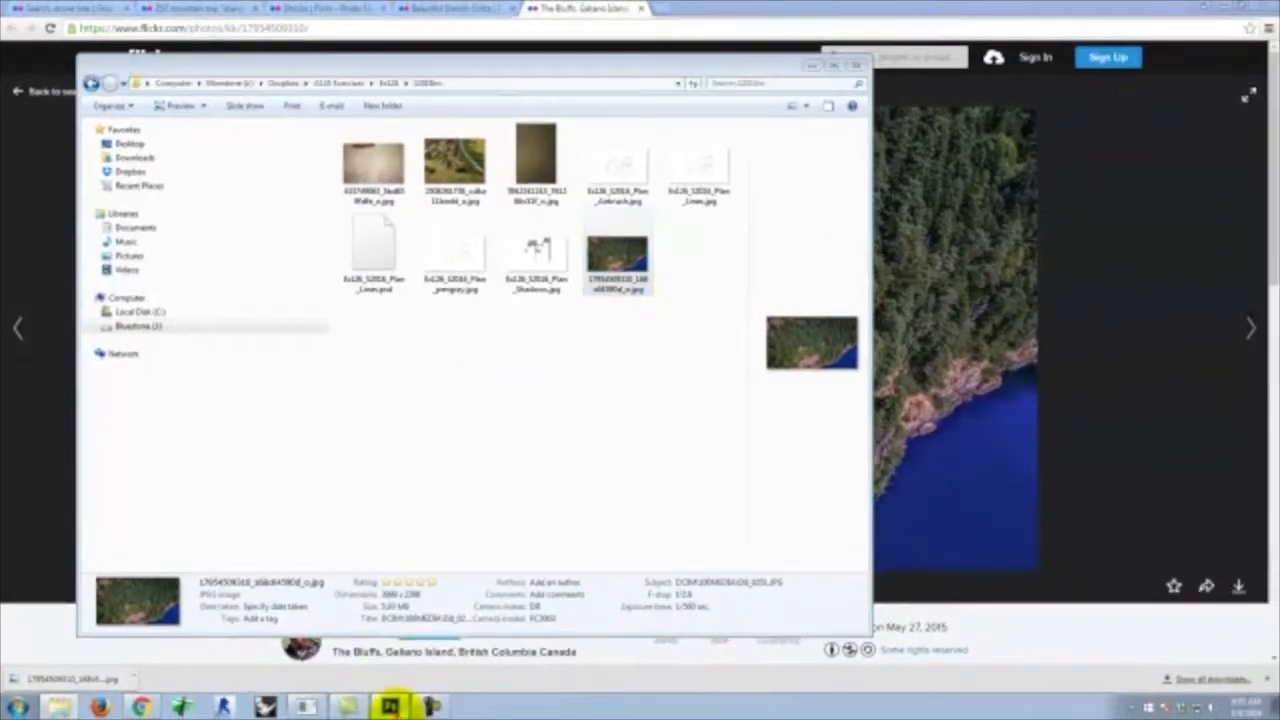
Switch to Photoshop and place the copied forest photo into the plan document
{"action": "left_click", "coordinate": [392, 706]}
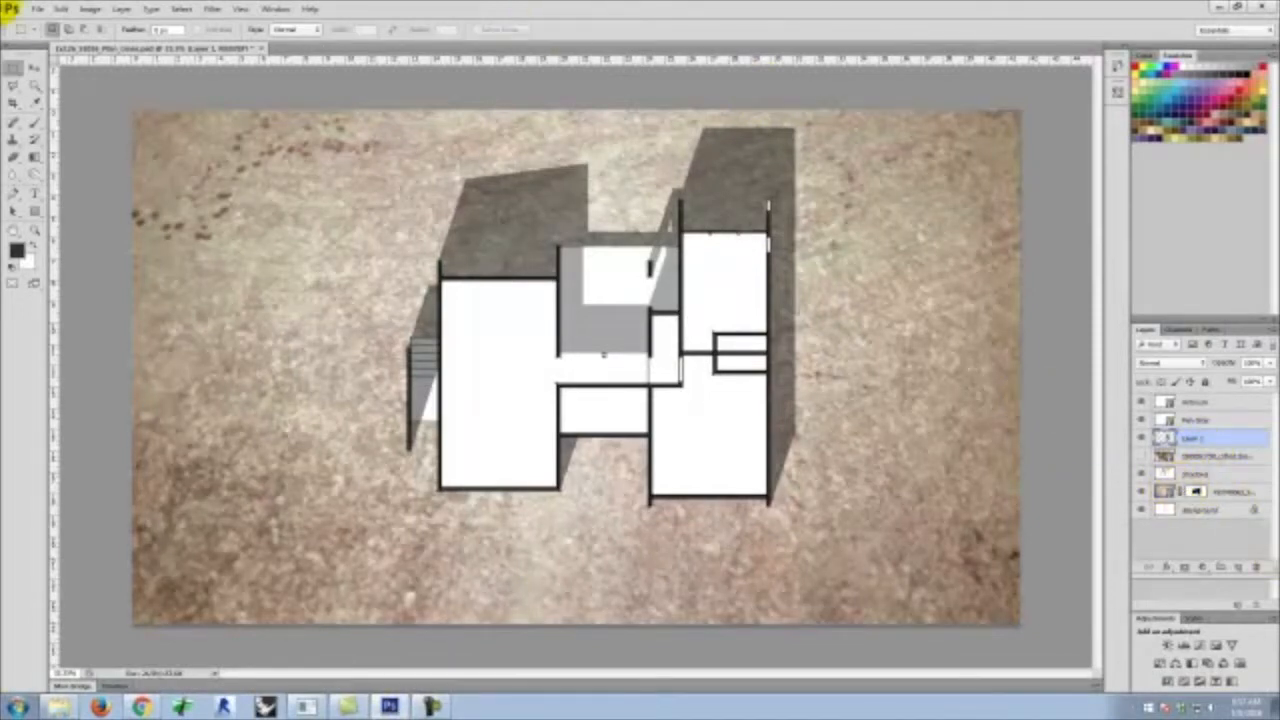
{"action": "left_click", "coordinate": [45, 8]}
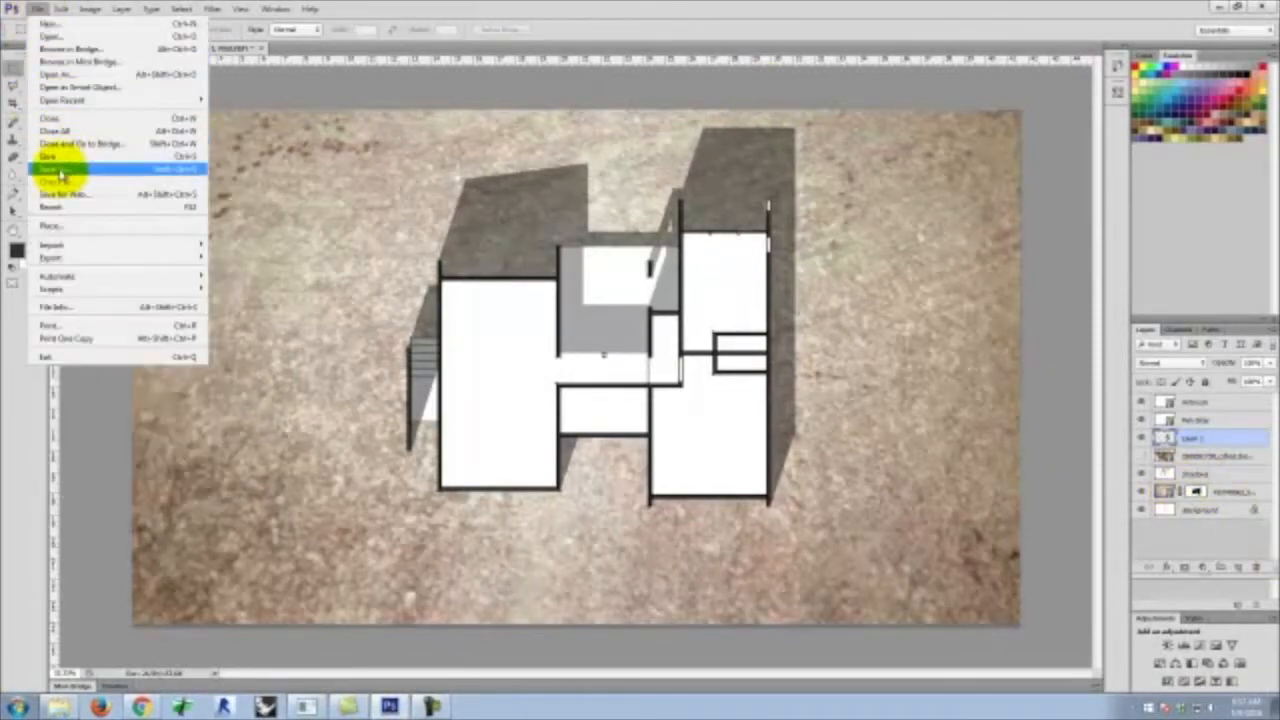
{"action": "left_click", "coordinate": [55, 227]}
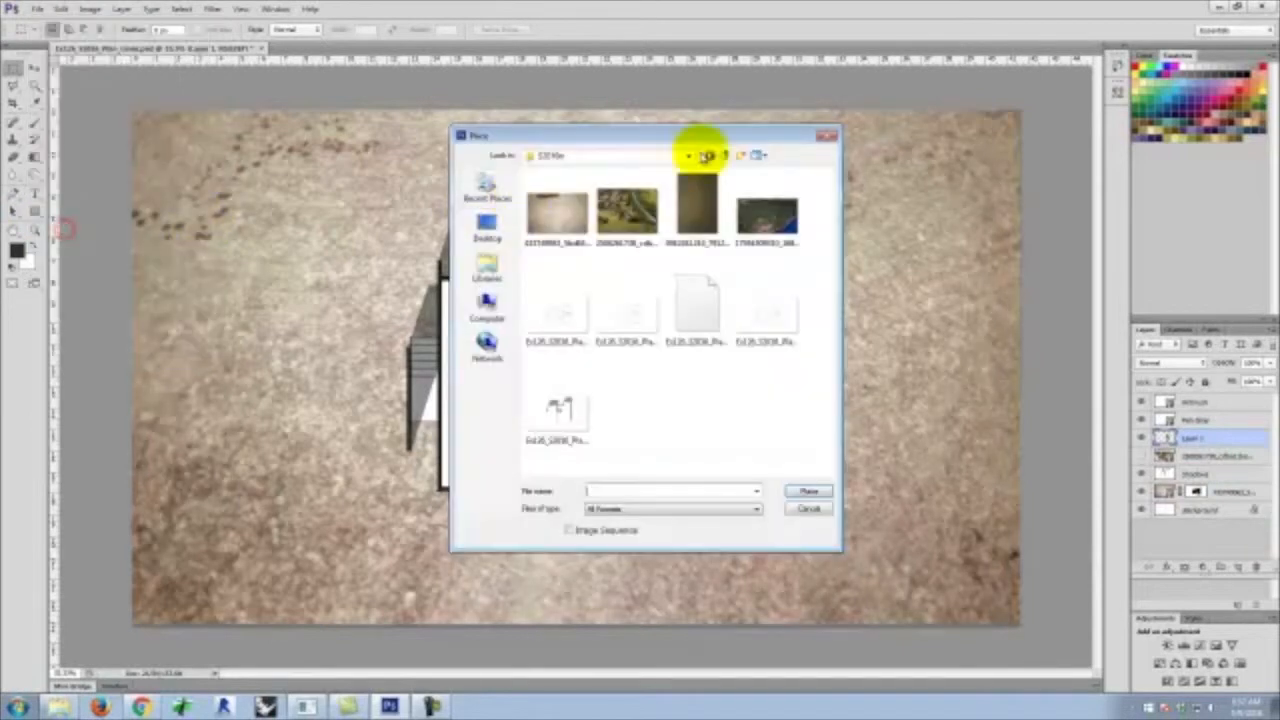
{"action": "left_click", "coordinate": [772, 222]}
{"action": "left_click", "coordinate": [808, 491]}
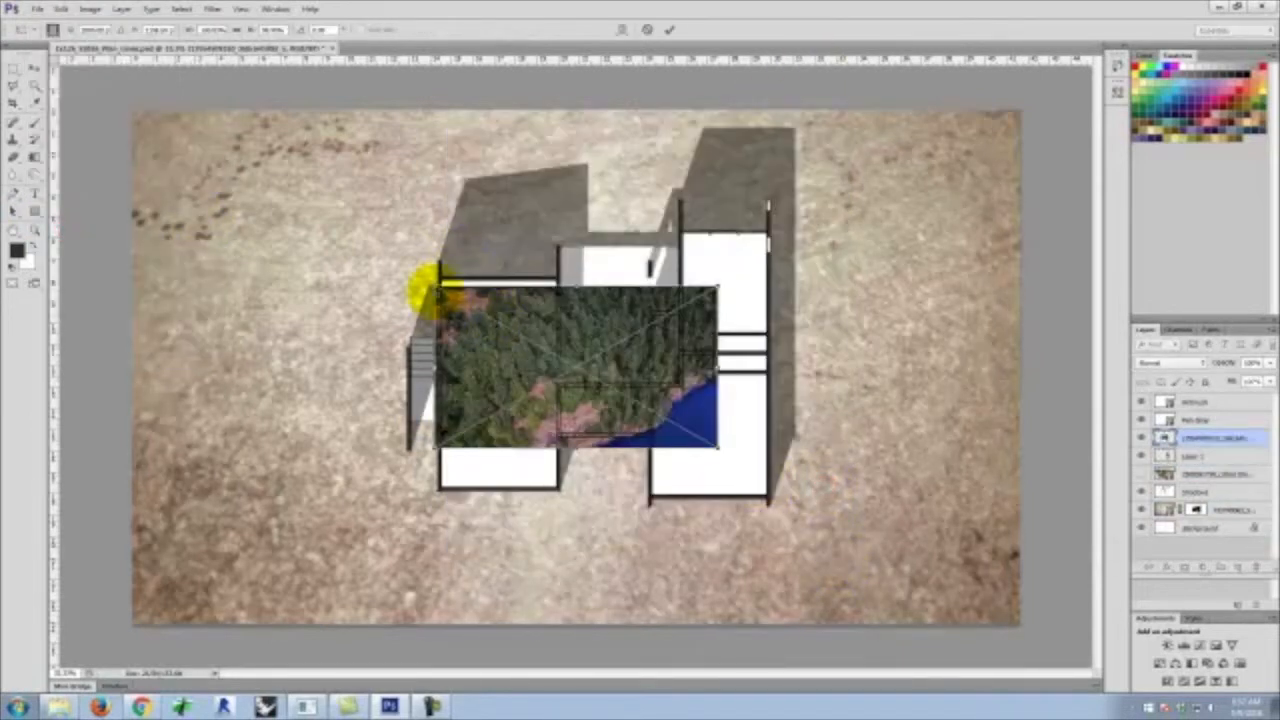
Scale the placed forest photo up proportionally until it extends past all edges of the canvas
{"action": "left_click_drag", "start_coordinate": [438, 289], "coordinate": [91, 57]}
{"action": "key", "text": "ctrl+minus"}
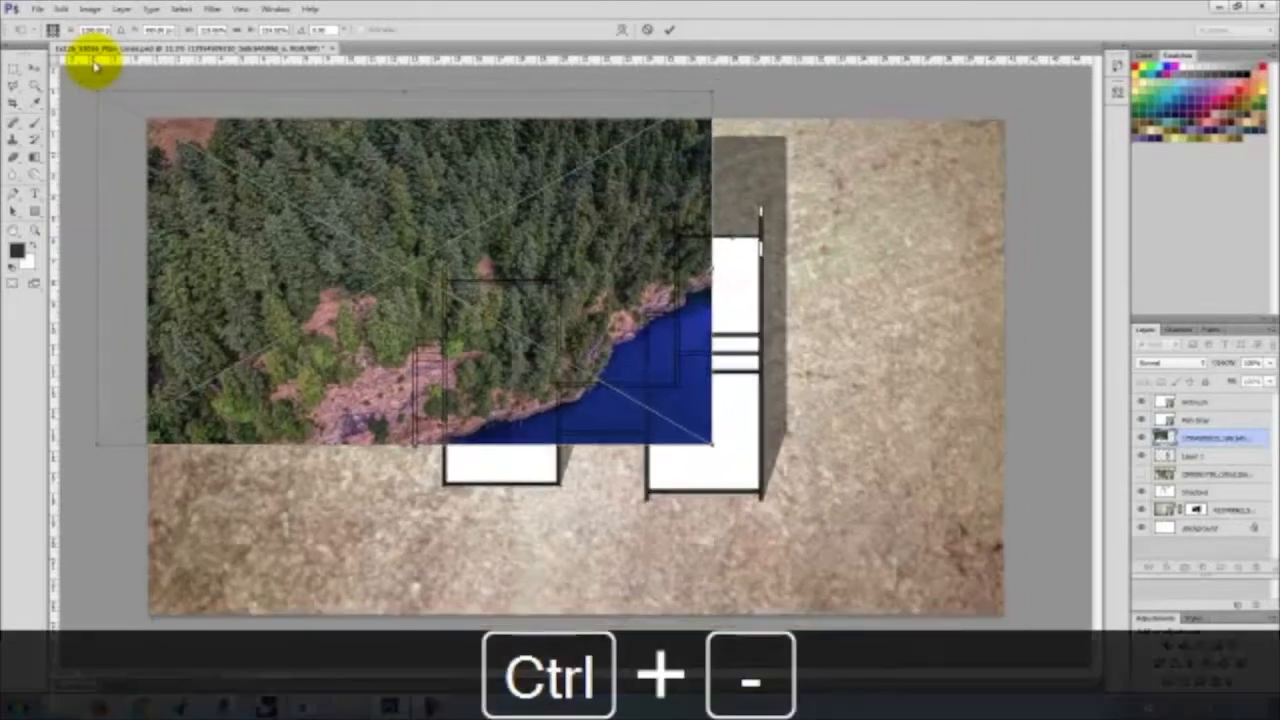
{"action": "key", "text": "ctrl+minus"}
{"action": "key", "text": "ctrl+minus"}
{"action": "key", "text": "ctrl+minus"}
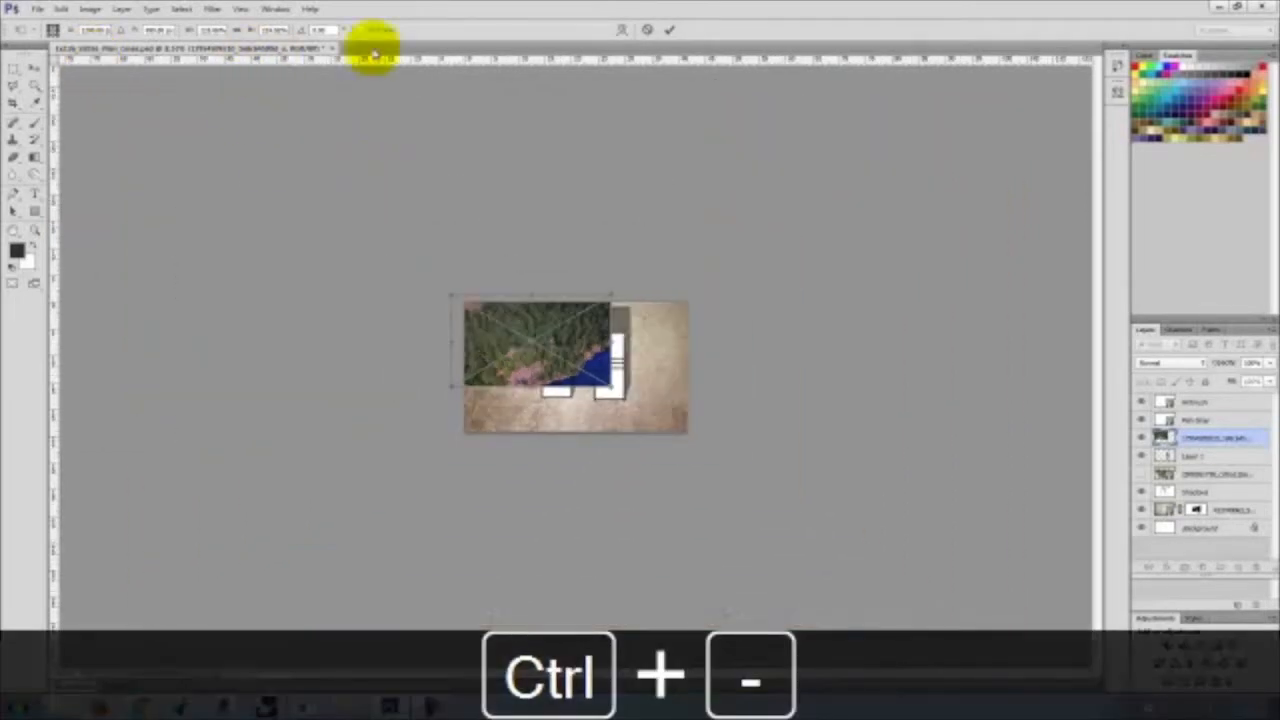
{"action": "left_click_drag", "start_coordinate": [611, 386], "coordinate": [714, 446]}
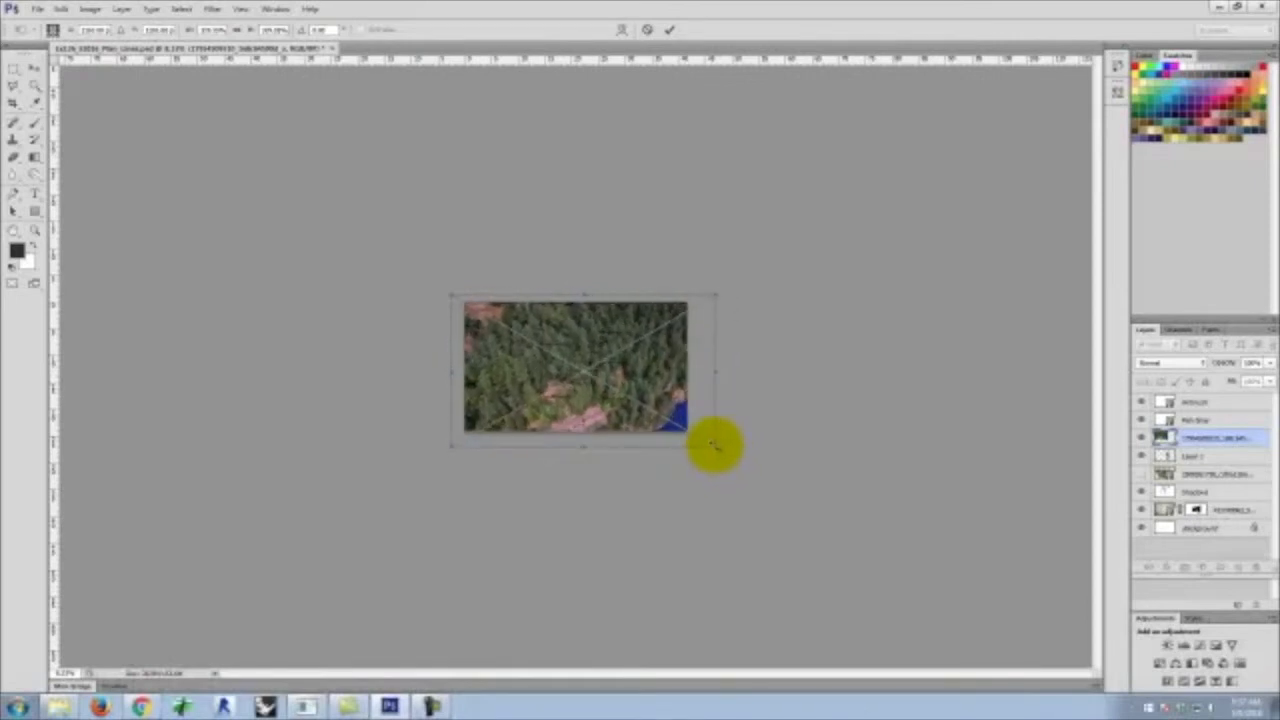
Rotate the forest photo about 180 degrees, enlarge it further, position its rocky clearing over the house, and commit the placement
{"action": "left_click_drag", "start_coordinate": [734, 276], "coordinate": [417, 456]}
{"action": "left_click_drag", "start_coordinate": [560, 377], "coordinate": [499, 366]}
{"action": "left_click_drag", "start_coordinate": [652, 430], "coordinate": [794, 527]}
{"action": "mouse_move", "coordinate": [510, 347]}
{"action": "left_mouse_down"}
{"action": "mouse_move", "coordinate": [466, 371]}
{"action": "mouse_move", "coordinate": [506, 367]}
{"action": "left_mouse_up"}
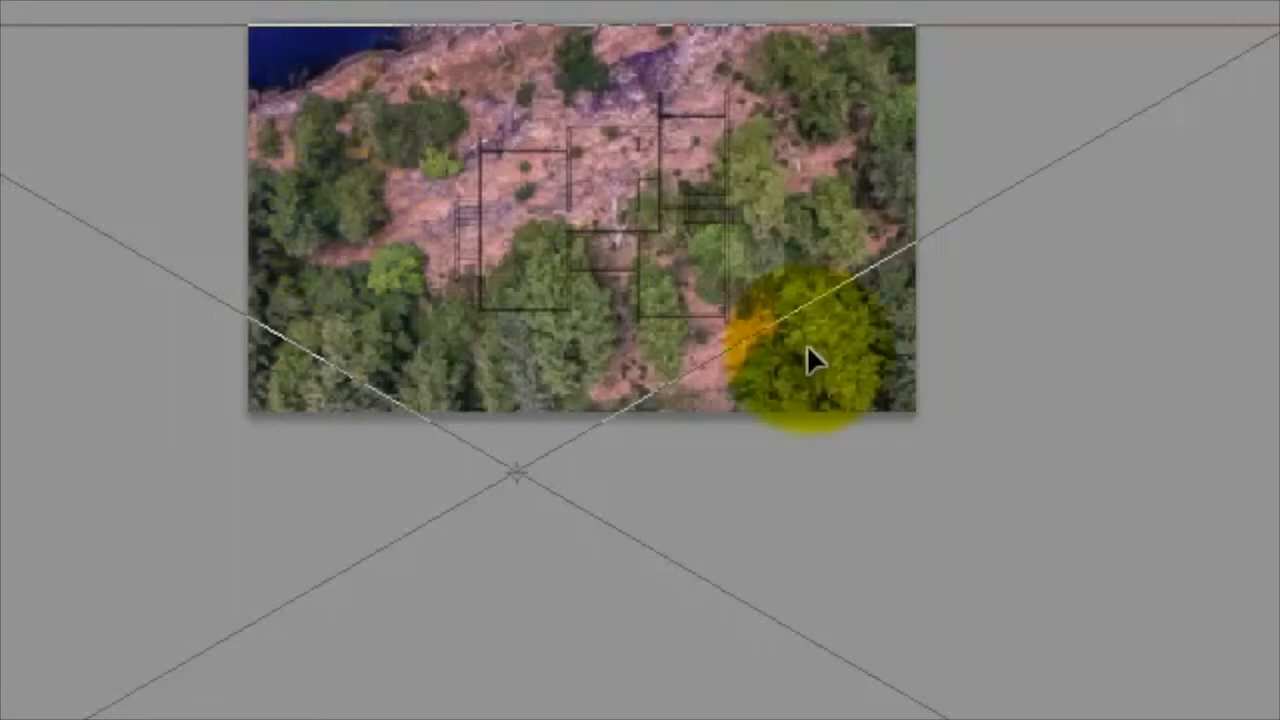
{"action": "key", "text": "Up"}
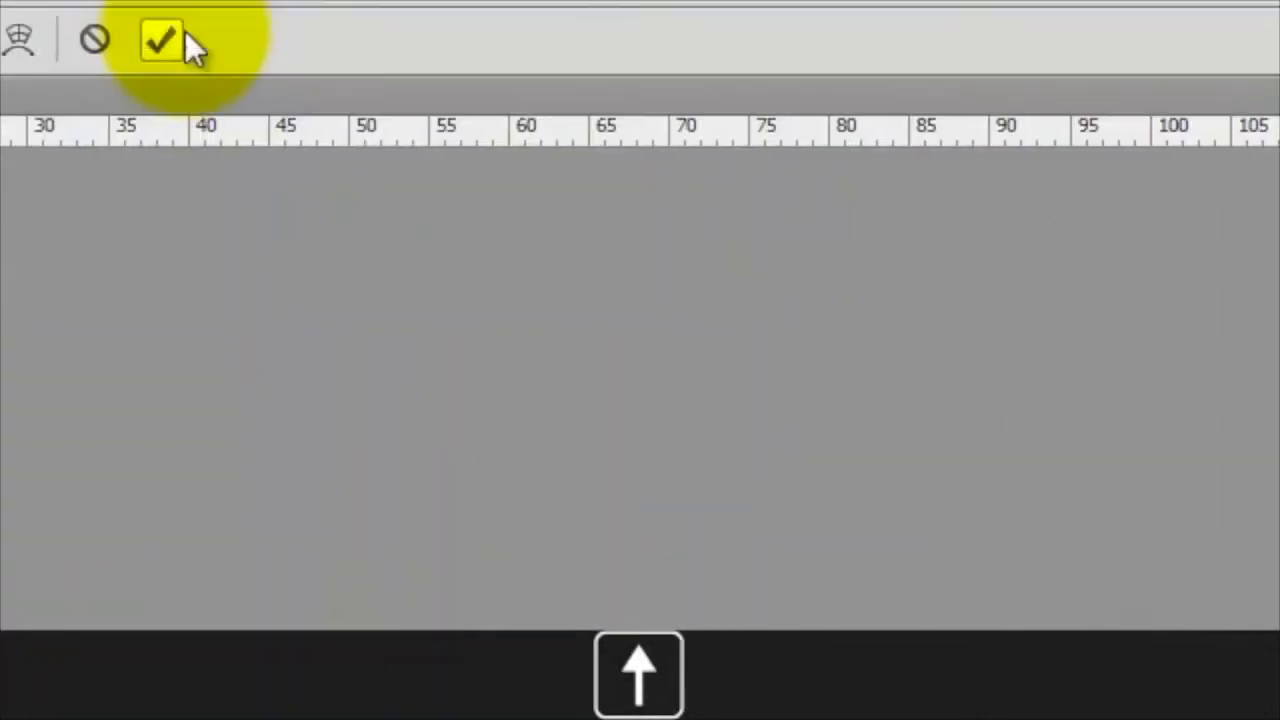
{"action": "left_click", "coordinate": [168, 38]}
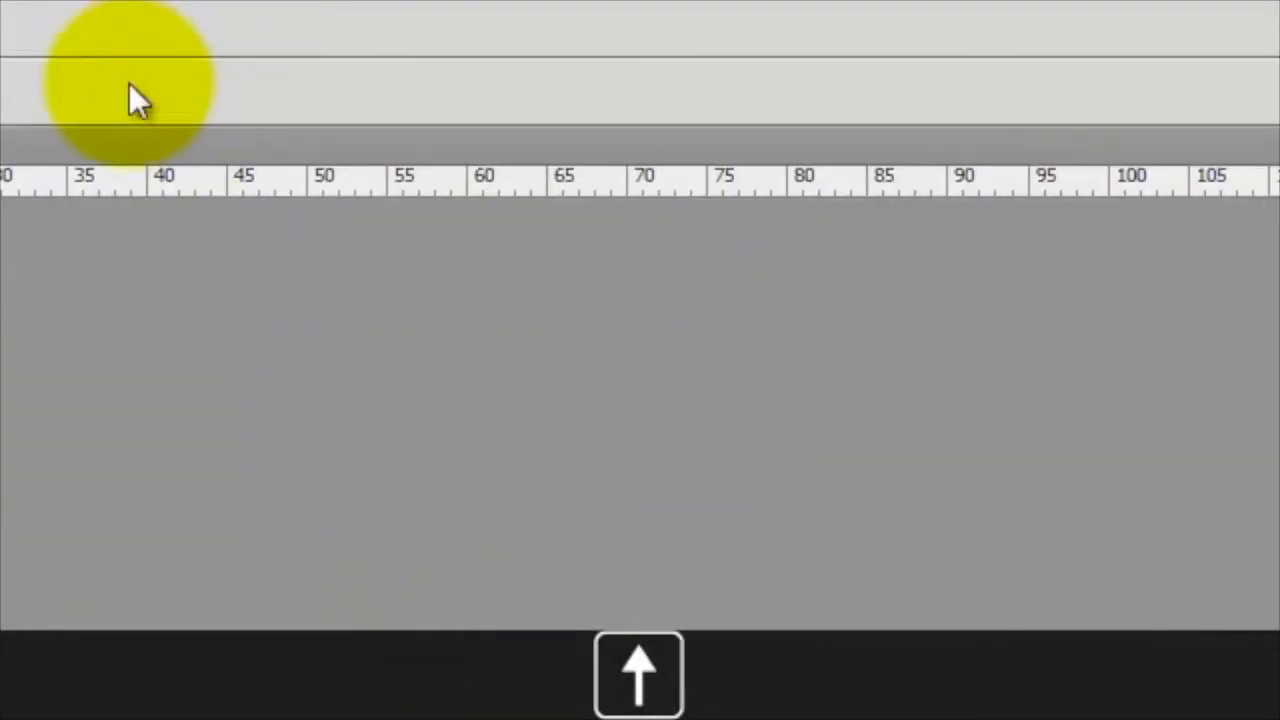
Select the area outside the building from the Background layer with the Magic Wand and apply it as the forest photo's layer mask
{"action": "key", "text": "ctrl+shift+0"}
{"action": "key", "text": "ctrl+0"}
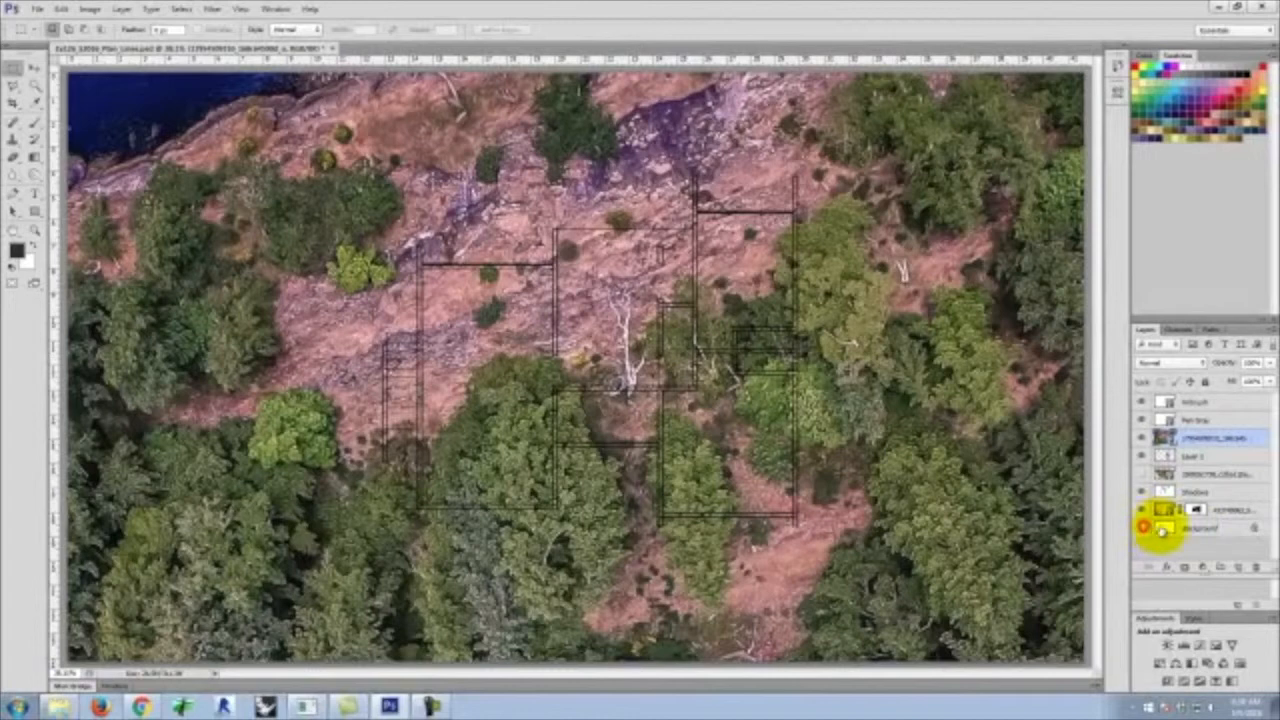
{"action": "left_click", "coordinate": [1194, 527]}
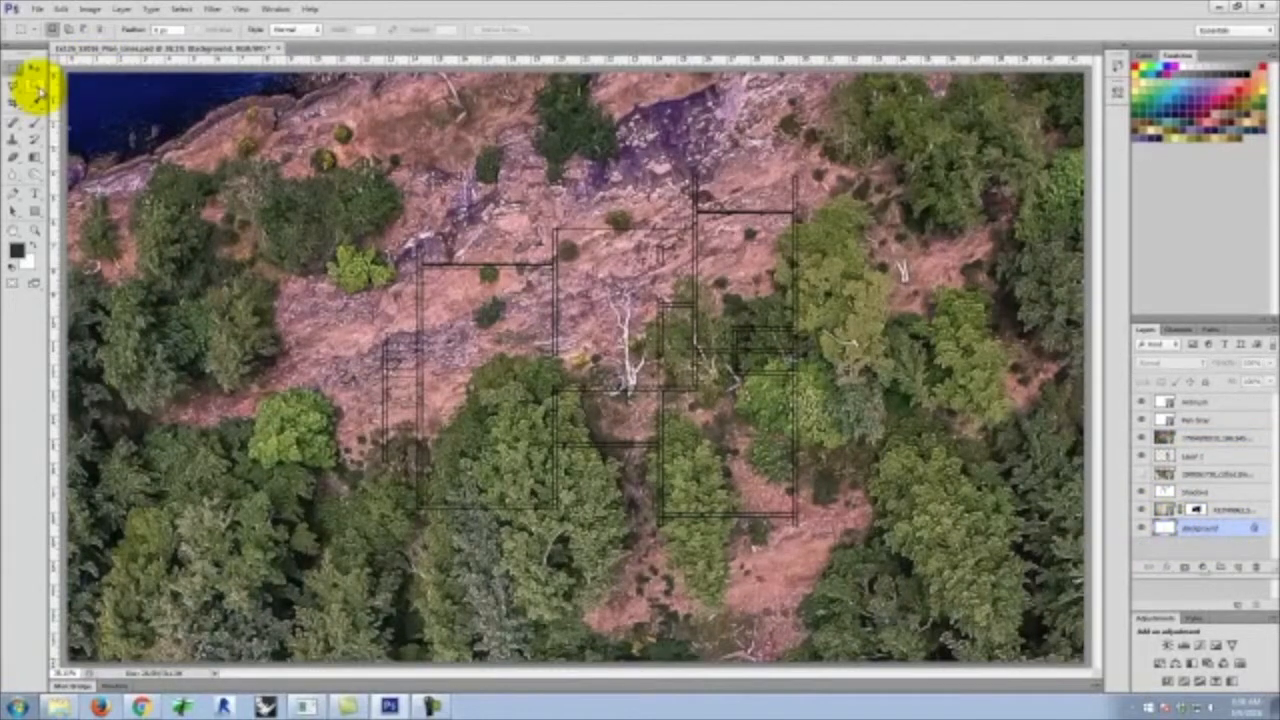
{"action": "left_click", "coordinate": [35, 86]}
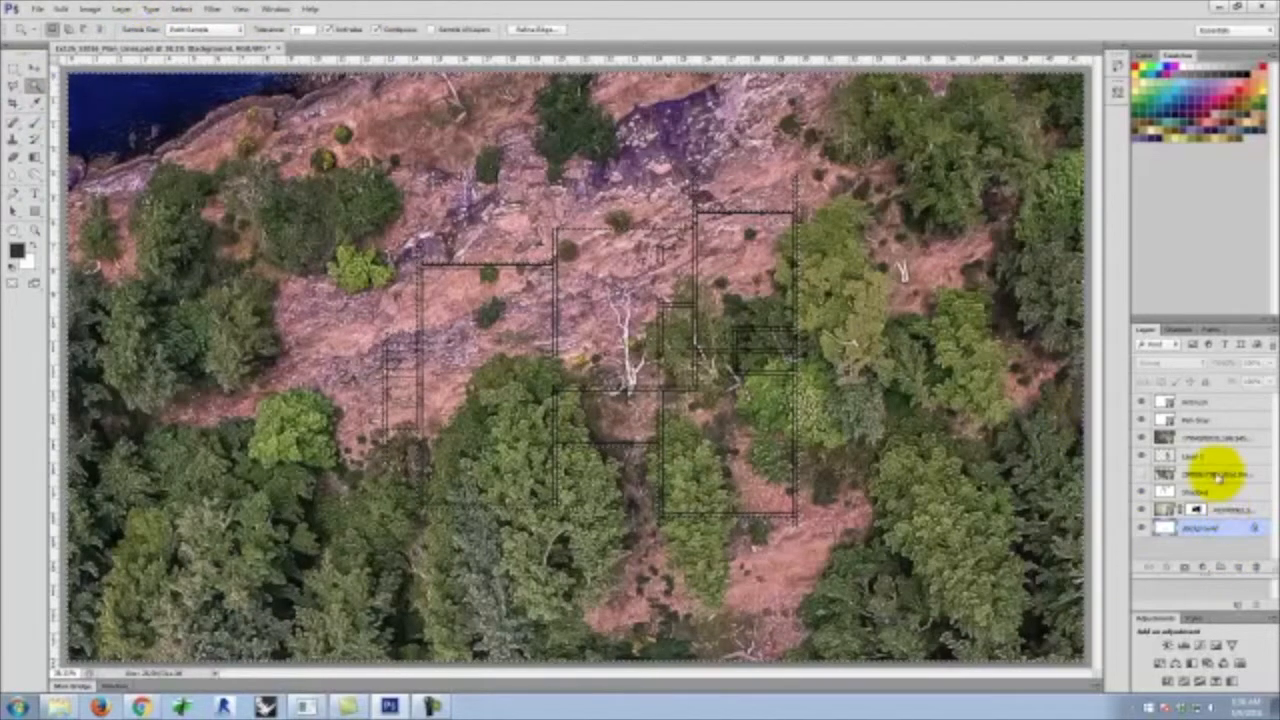
{"action": "left_click", "coordinate": [1208, 440]}
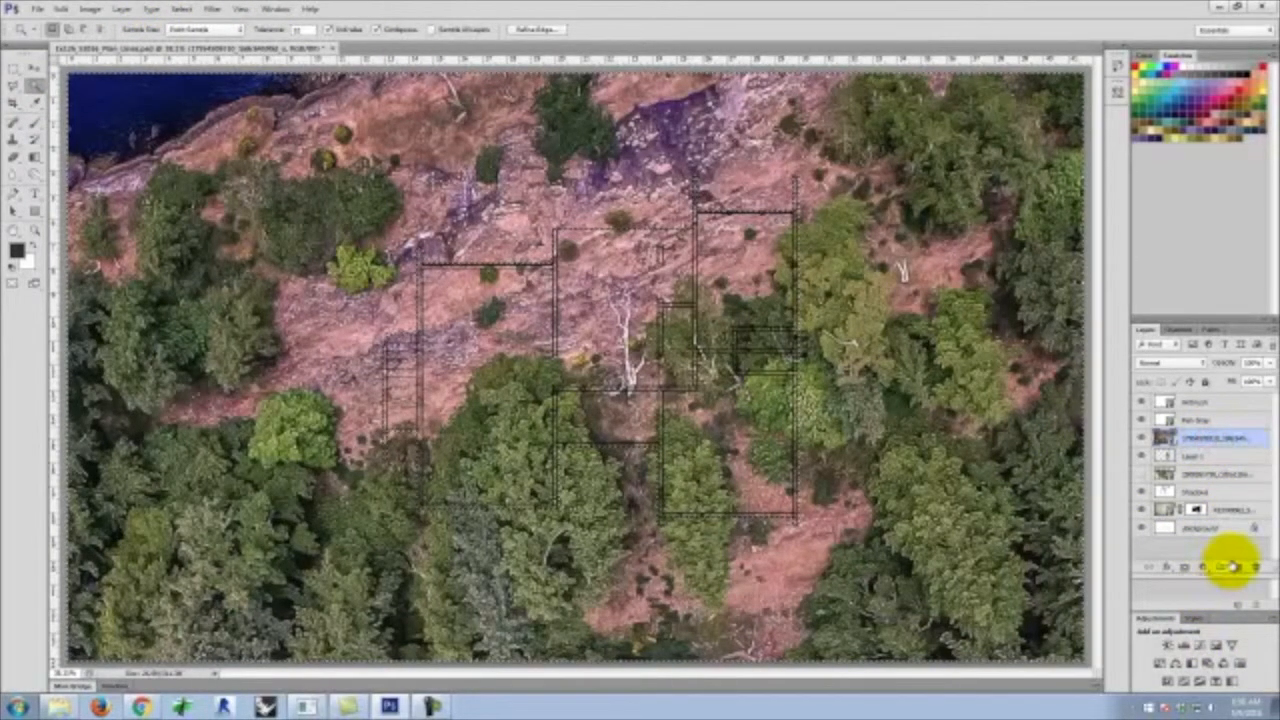
{"action": "left_click", "coordinate": [1186, 567]}
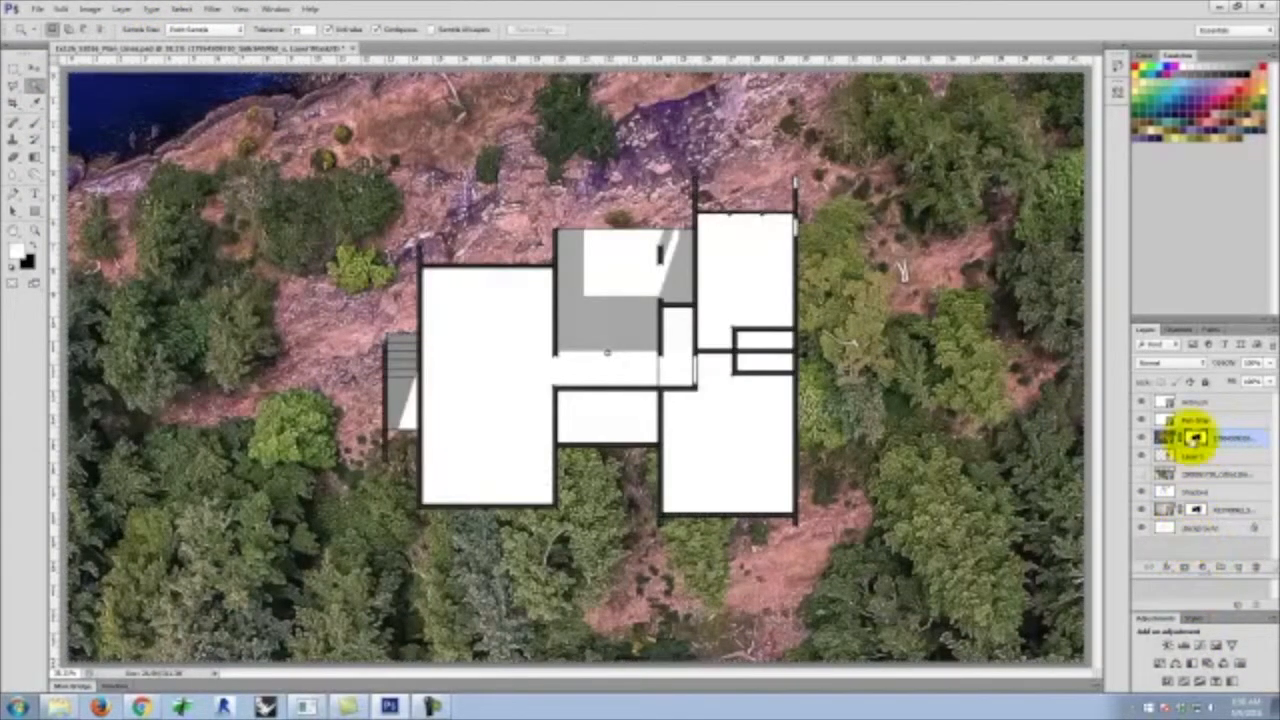
Move the masked forest layer beneath the Shadows layer, hide the ground texture, and add an empty layer above the forest
{"action": "left_click_drag", "start_coordinate": [1212, 440], "coordinate": [1234, 498]}
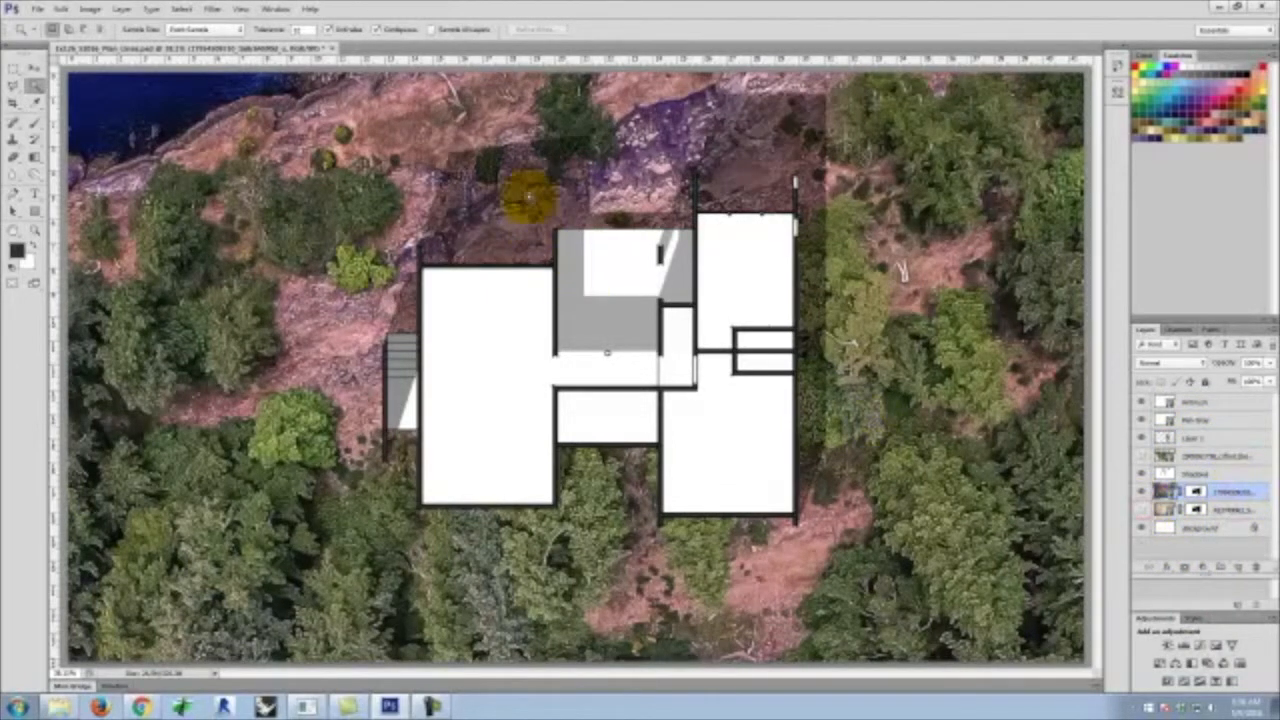
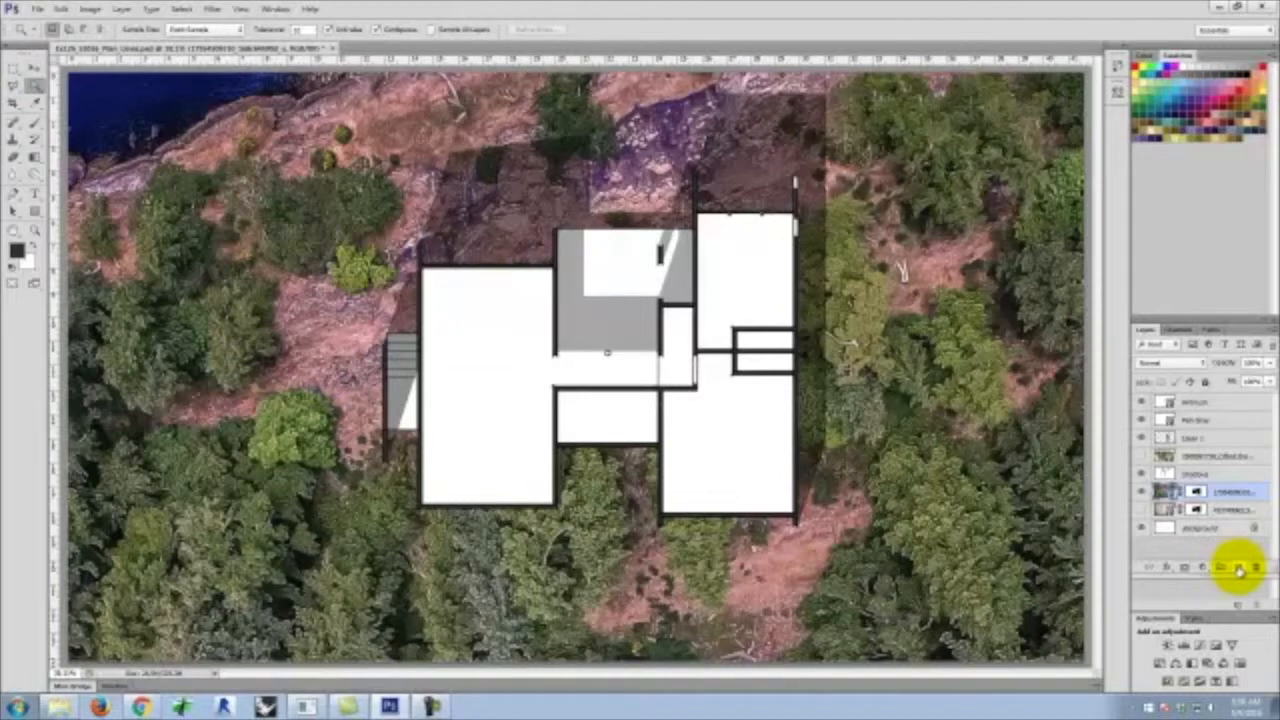
{"action": "left_click", "coordinate": [1238, 568]}
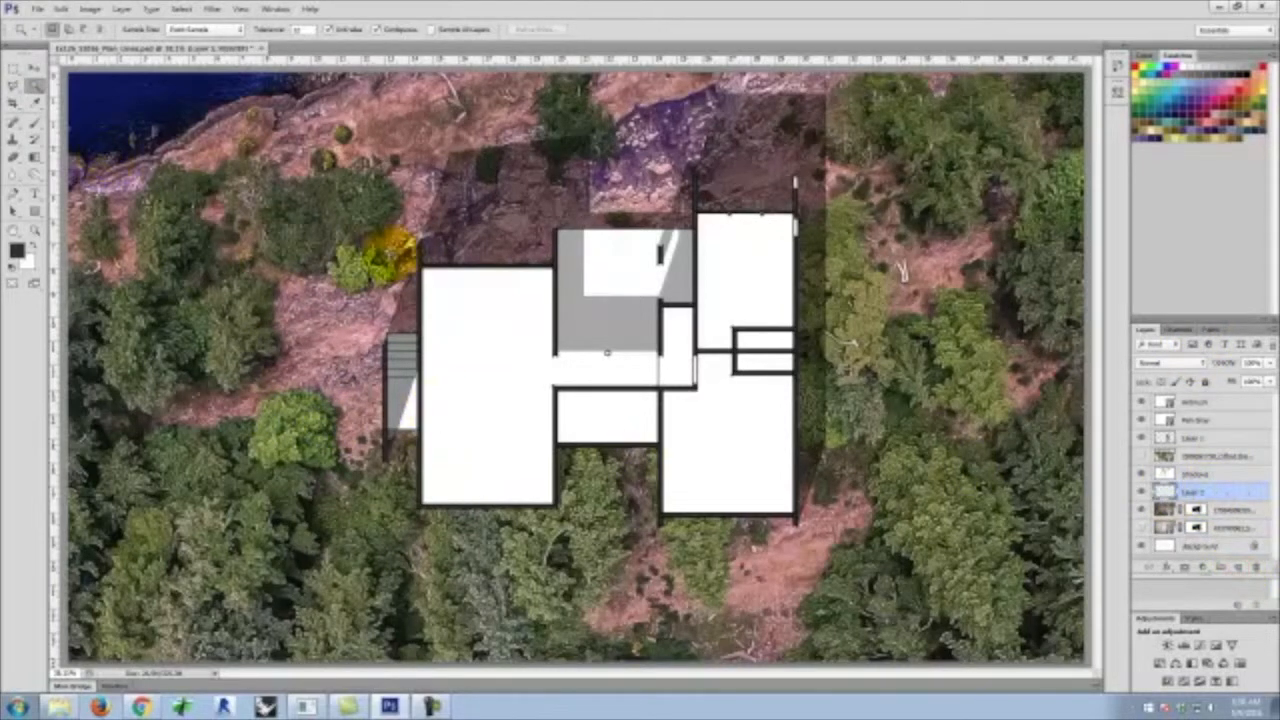
Switch to Chrome and open search.creativecommons.org in a new tab
{"action": "left_click", "coordinate": [142, 706]}
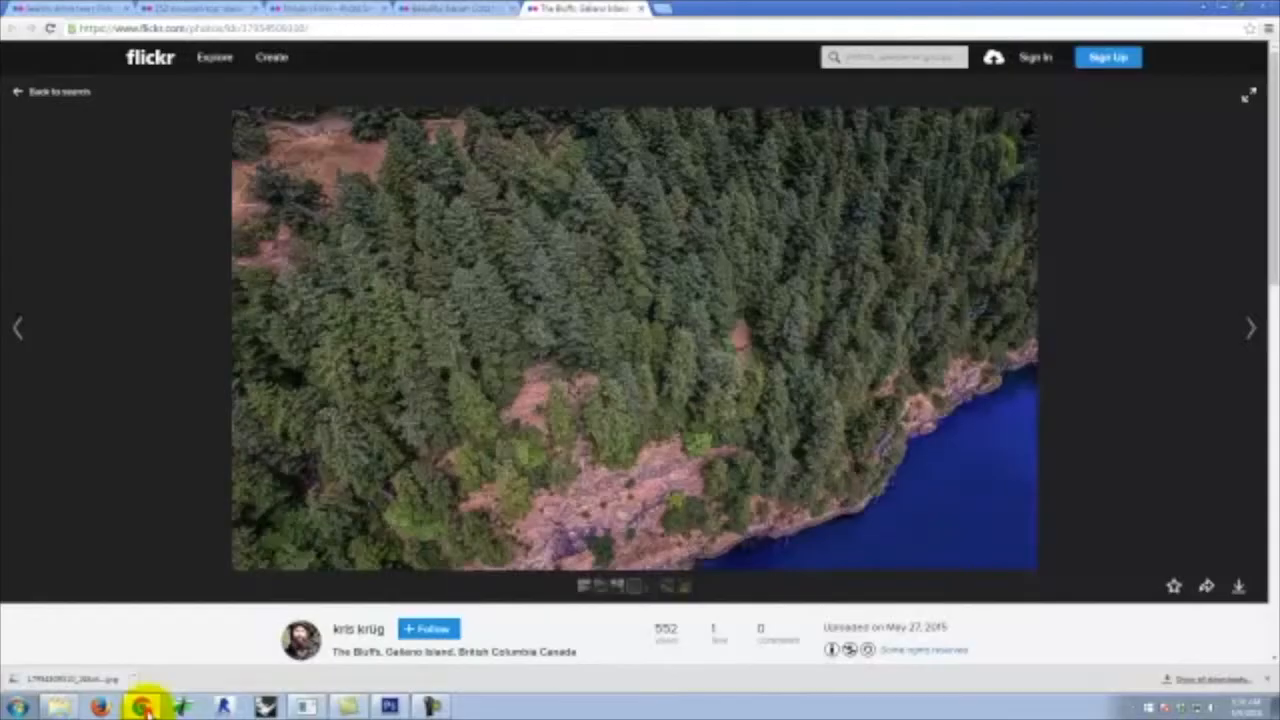
{"action": "left_click", "coordinate": [664, 8]}
{"action": "type", "text": "search.creativecommons.org"}
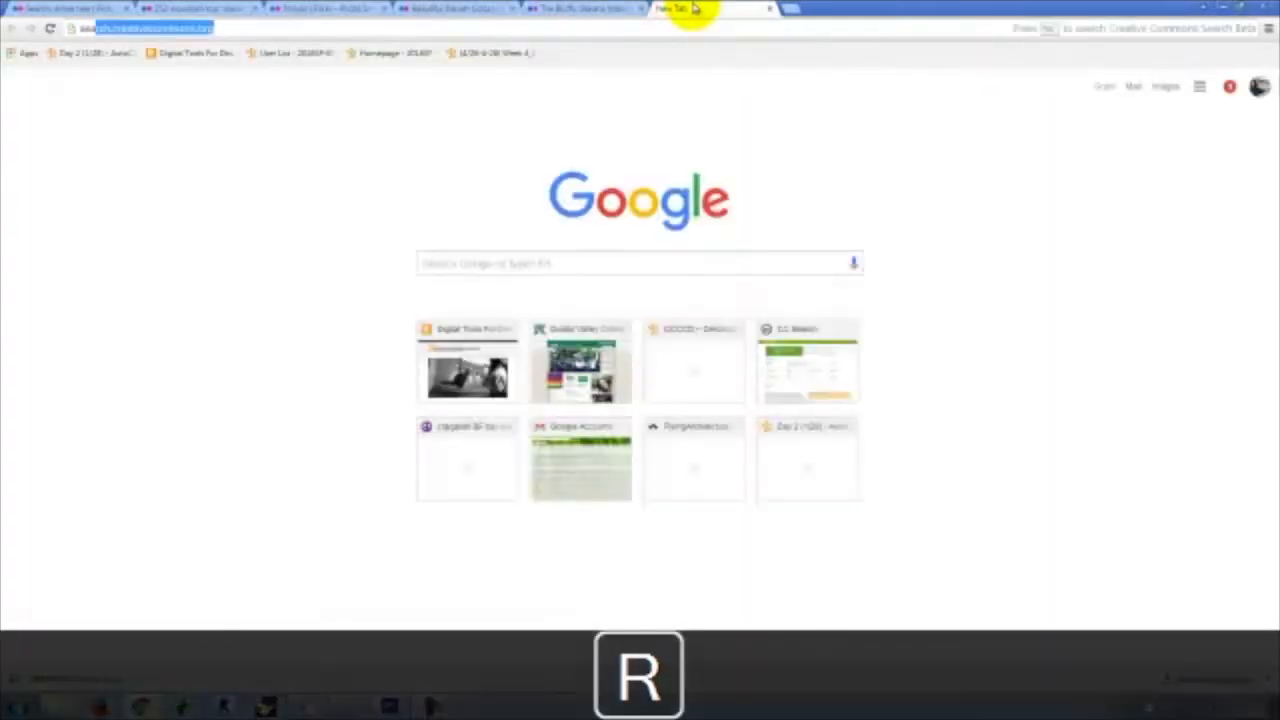
{"action": "key", "text": "Return"}
Search Flickr through Creative Commons Search for "tree silhouette"
{"action": "type", "text": "tr"}
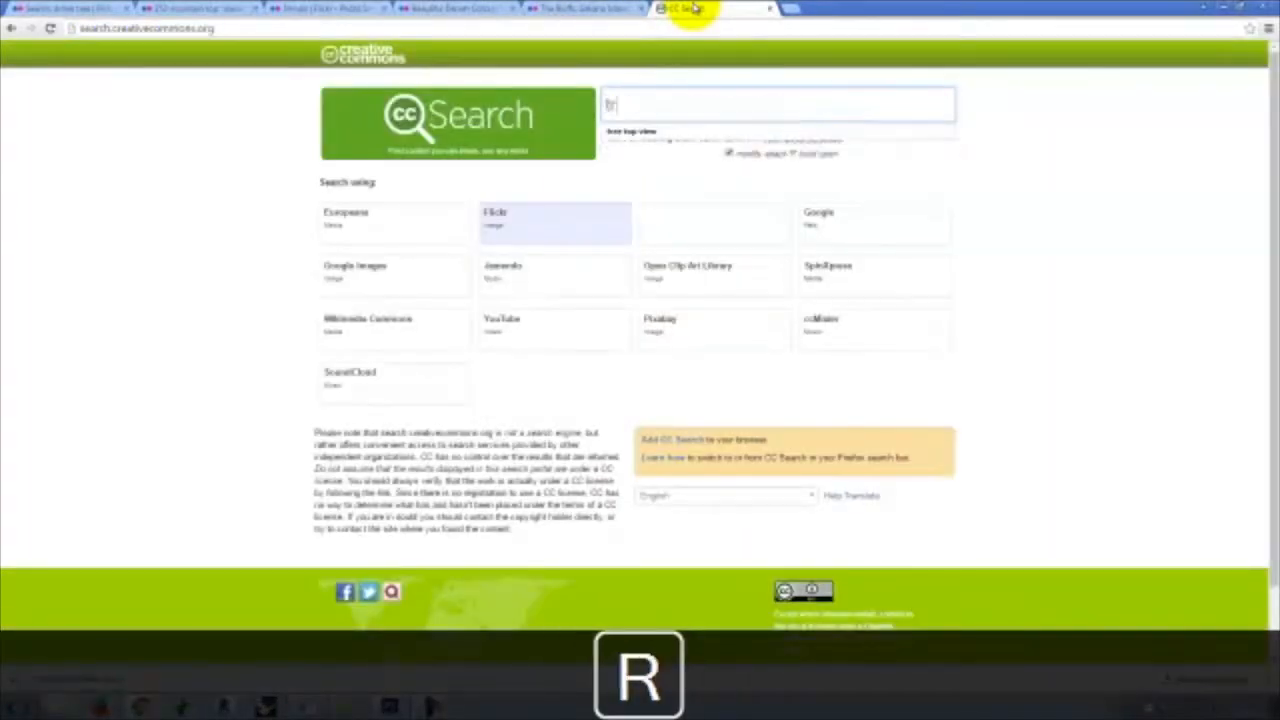
{"action": "type", "text": "ee silo"}
{"action": "key", "text": "BackSpace"}
{"action": "key", "text": "BackSpace"}
{"action": "type", "text": "lhouette"}
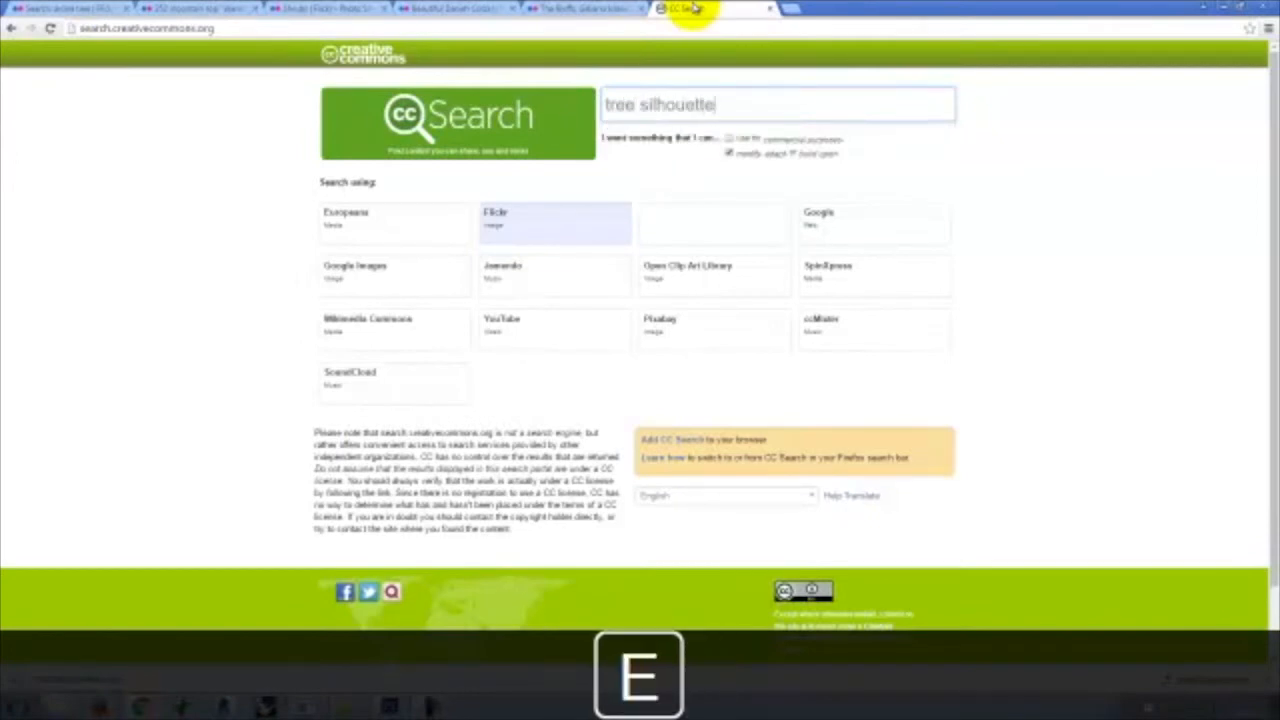
{"action": "key", "text": "Return"}
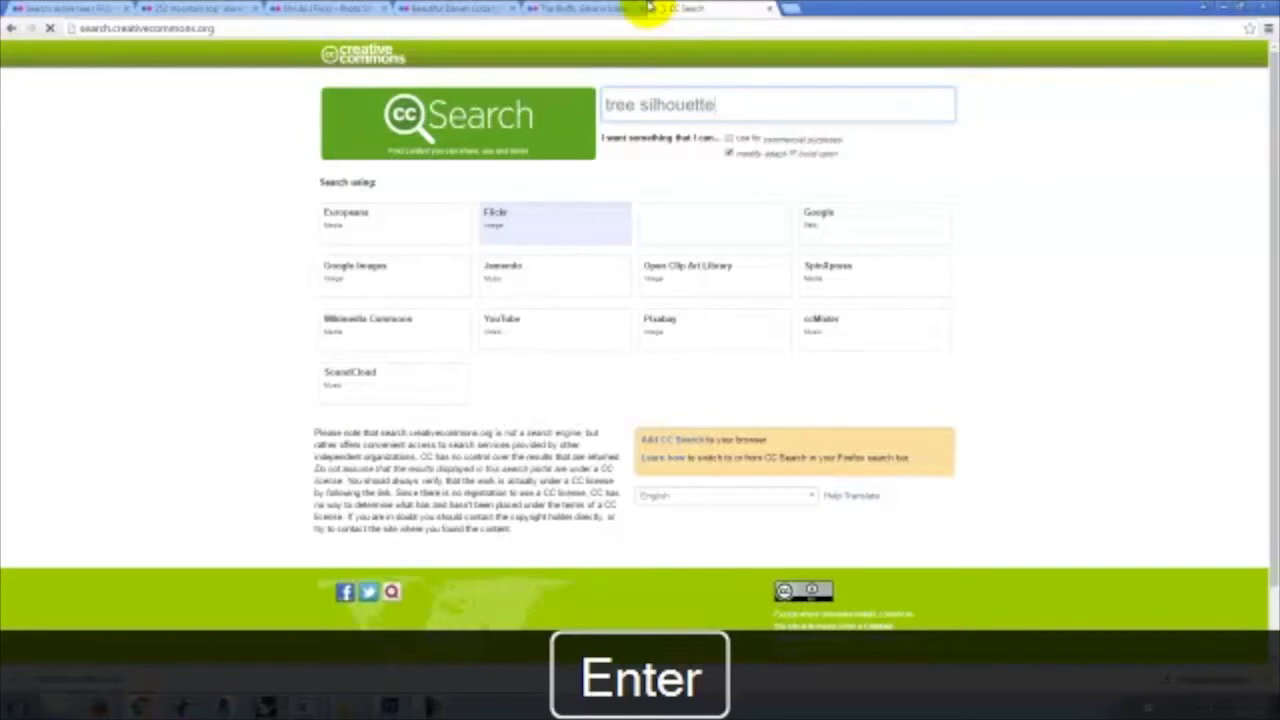
Find a sunset photo of silhouetted pine trees above water in the Flickr results and download it at original size
{"action": "scroll", "coordinate": [962, 78], "scroll_direction": "down", "scroll_amount": 5}
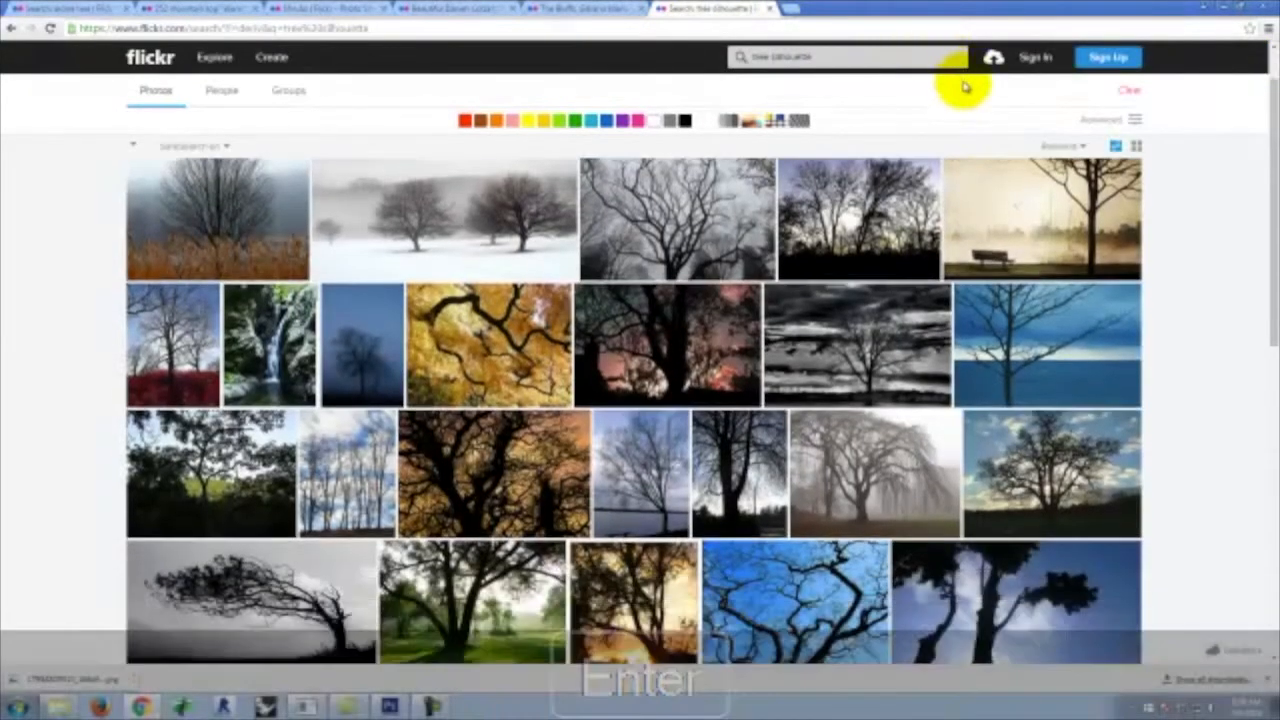
{"action": "scroll", "coordinate": [968, 88], "scroll_direction": "down", "scroll_amount": 6}
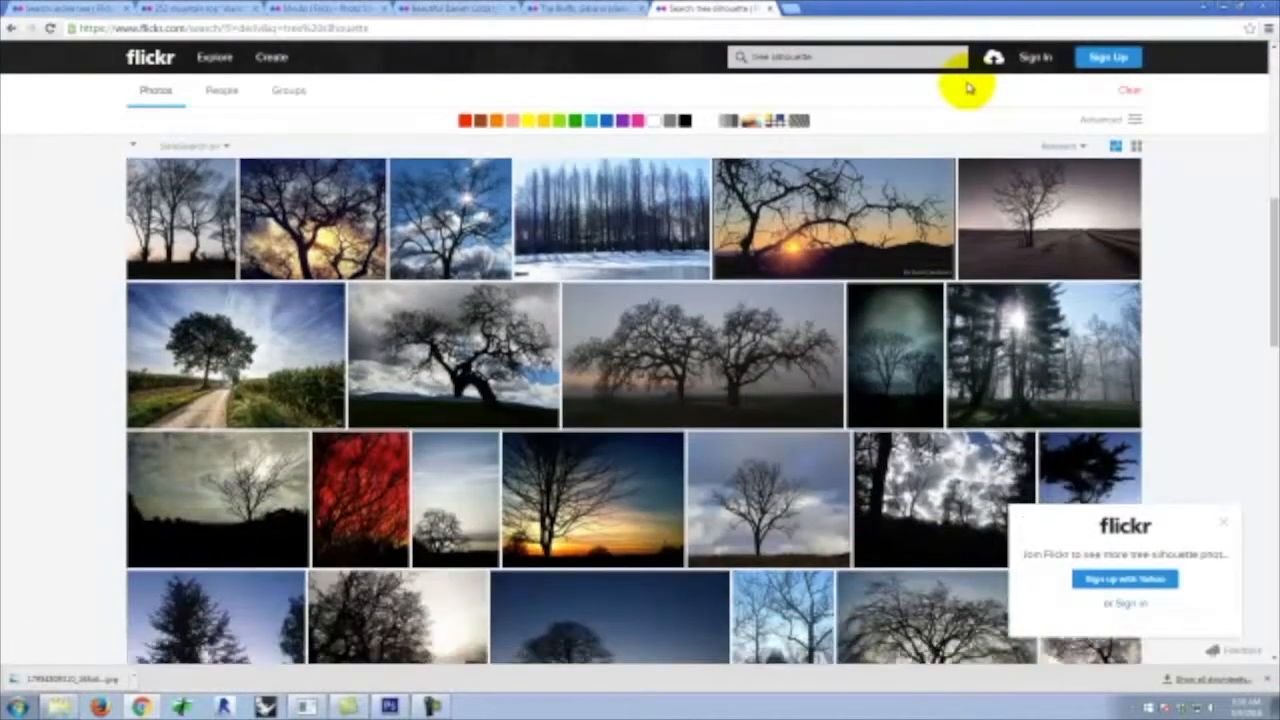
{"action": "scroll", "coordinate": [970, 88], "scroll_direction": "down", "scroll_amount": 3}
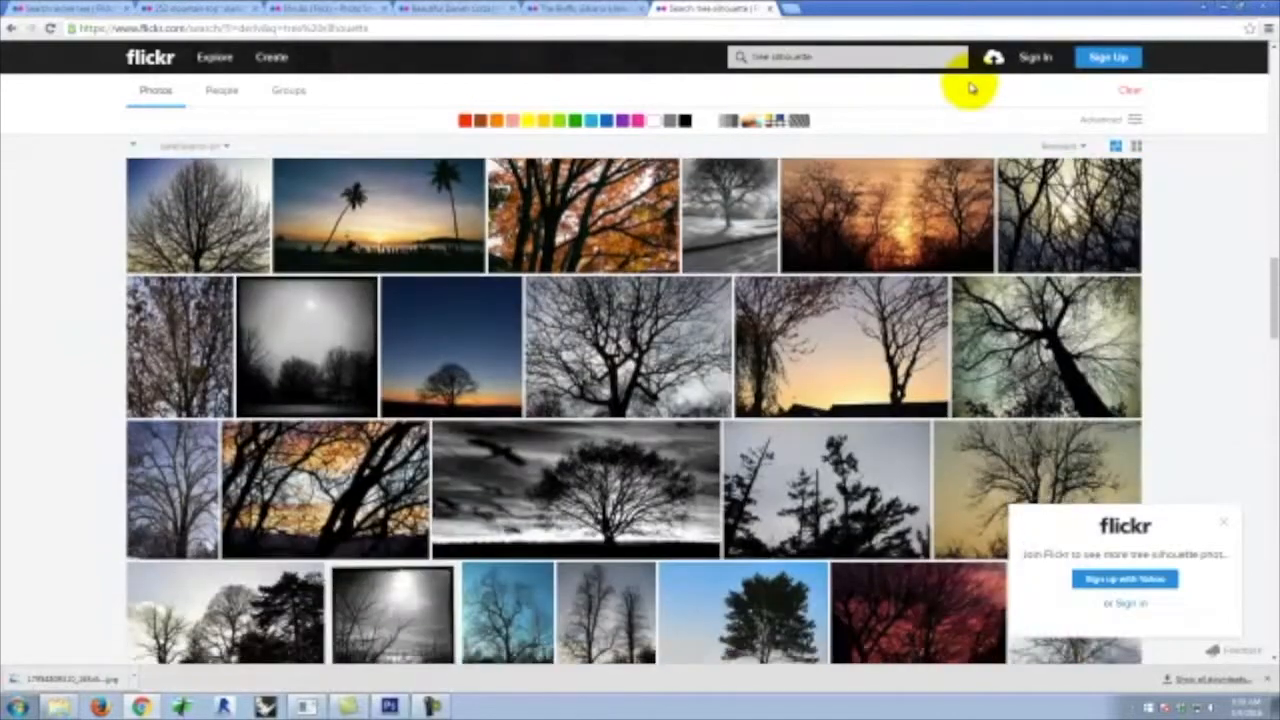
{"action": "scroll", "coordinate": [970, 88], "scroll_direction": "down", "scroll_amount": 4}
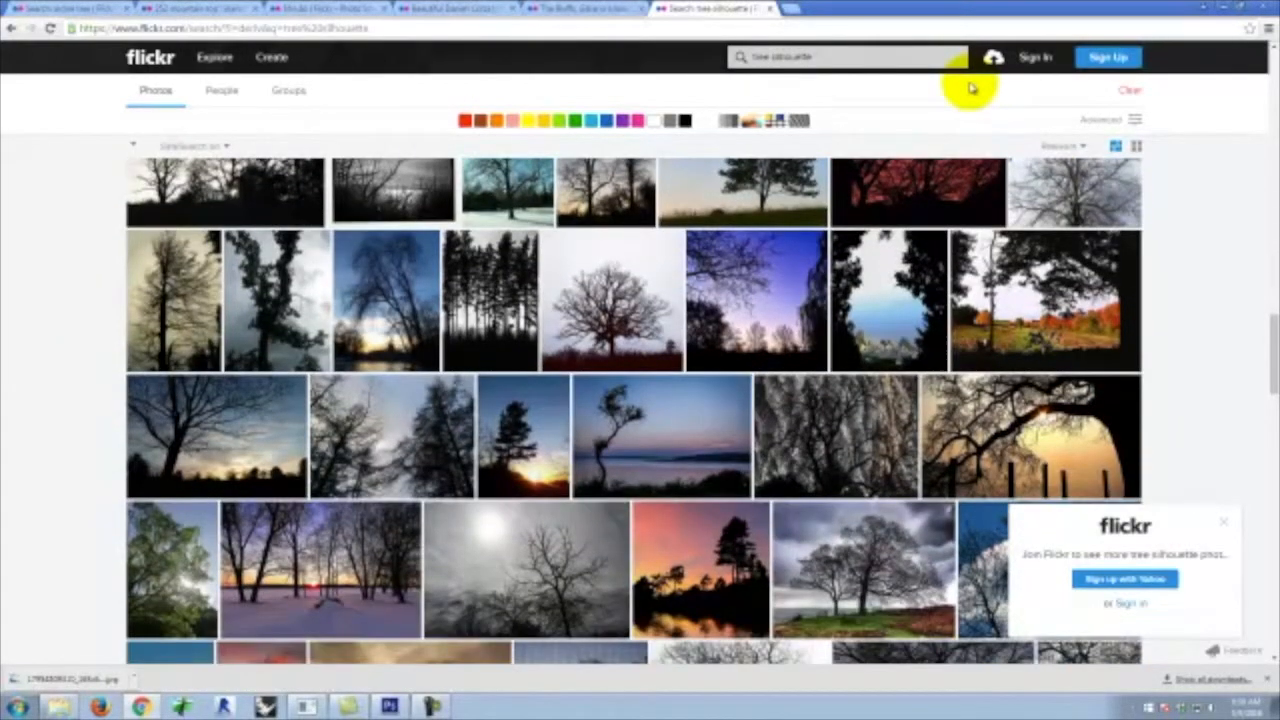
{"action": "scroll", "coordinate": [970, 88], "scroll_direction": "down", "scroll_amount": 4}
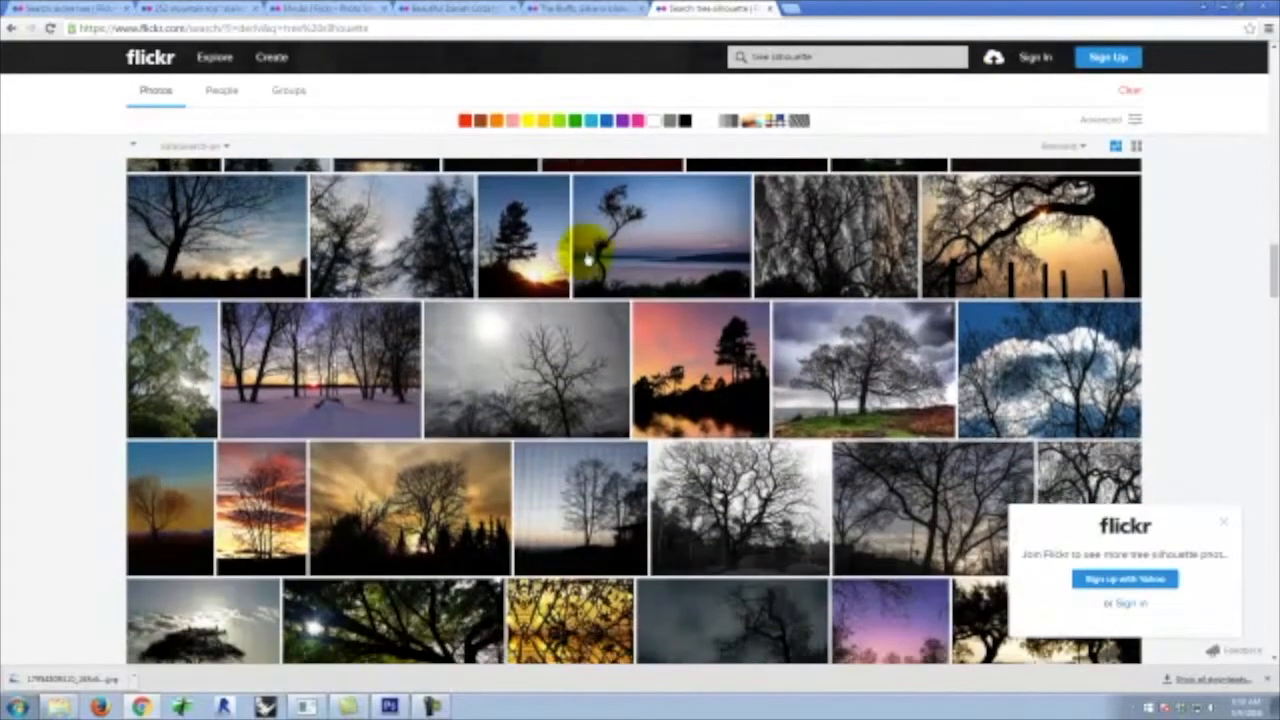
{"action": "left_click", "coordinate": [735, 358]}
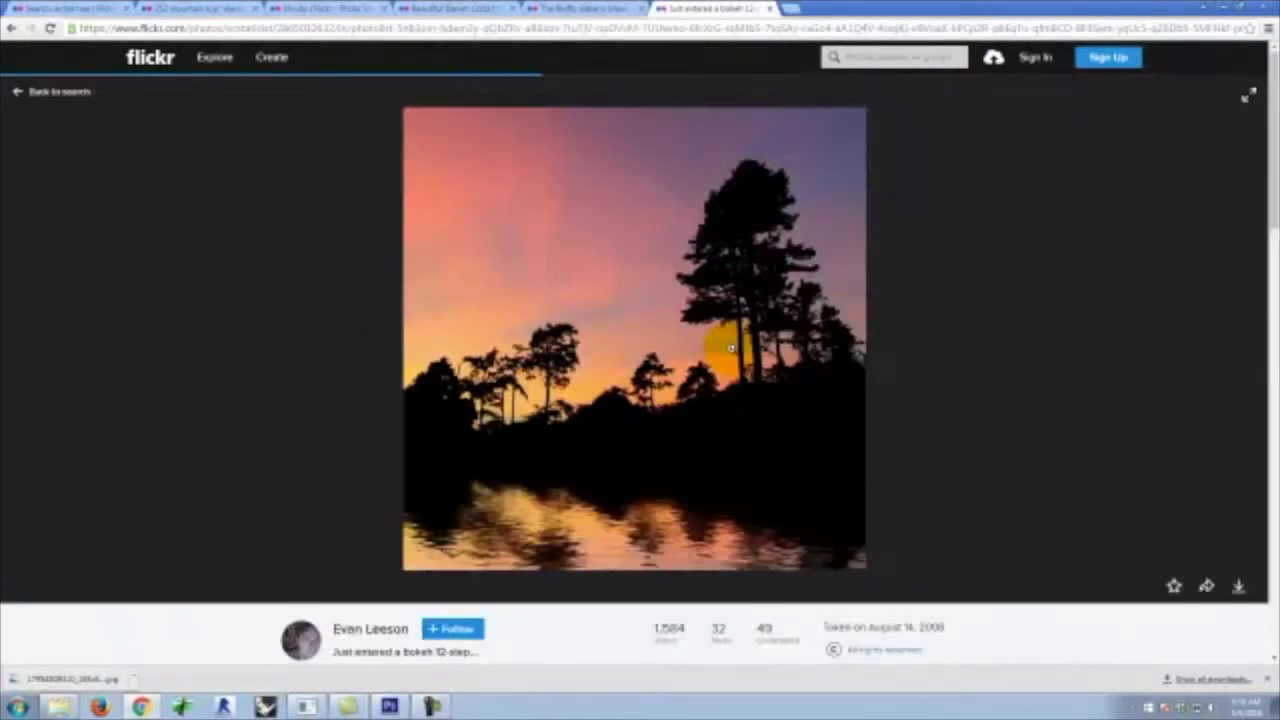
{"action": "left_click", "coordinate": [1239, 588]}
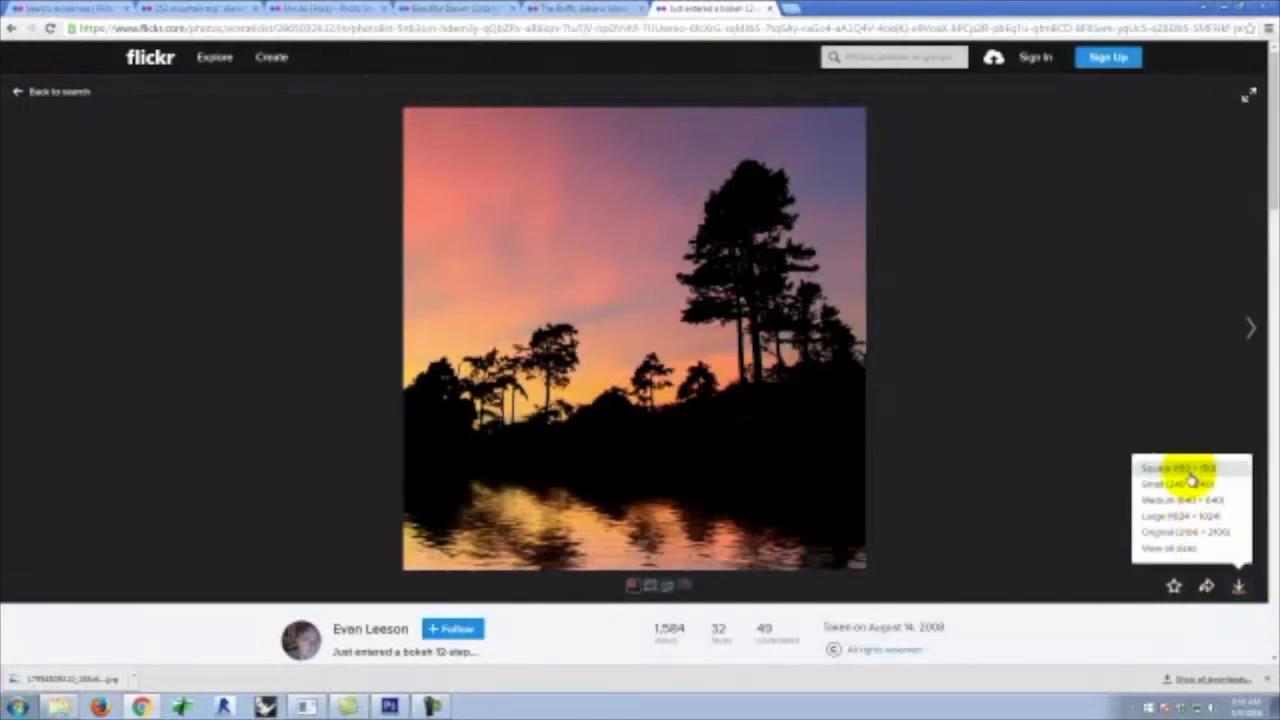
{"action": "left_click", "coordinate": [1188, 525]}
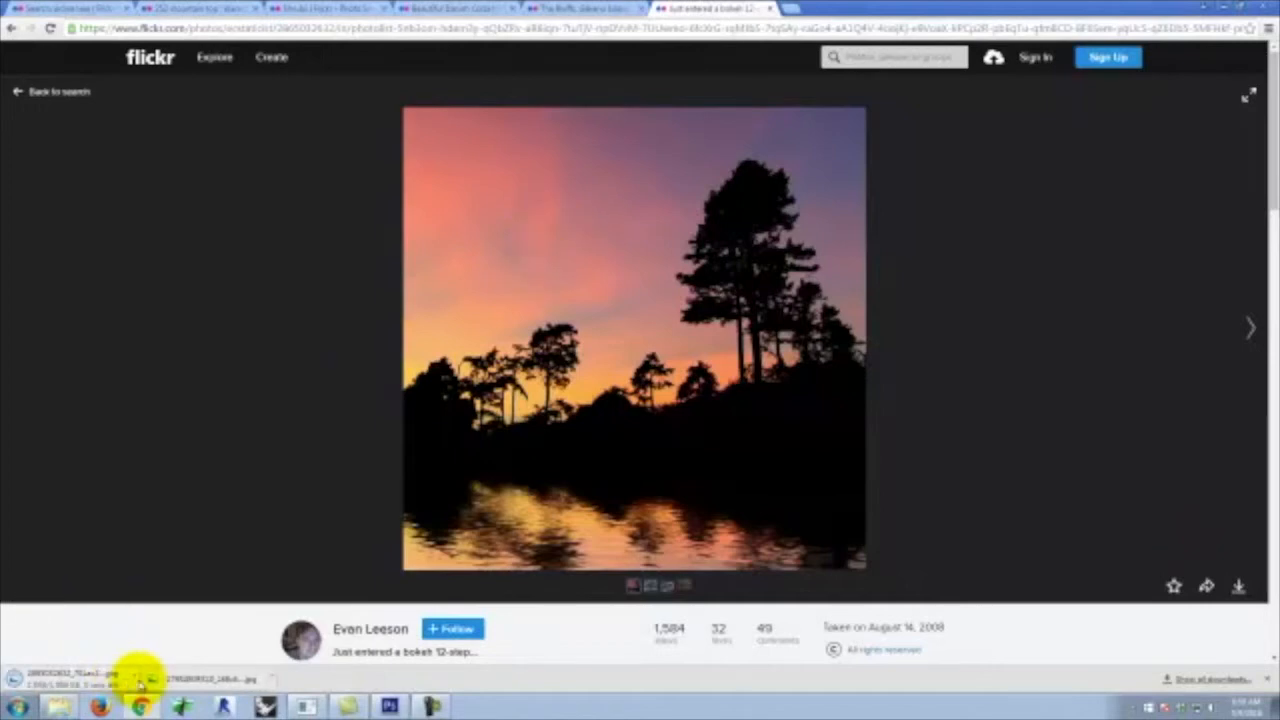
Copy the downloaded sunset photo from the Downloads folder into the Ex128 folder on the Bluestone drive
{"action": "left_click", "coordinate": [135, 677]}
{"action": "left_click", "coordinate": [212, 630]}
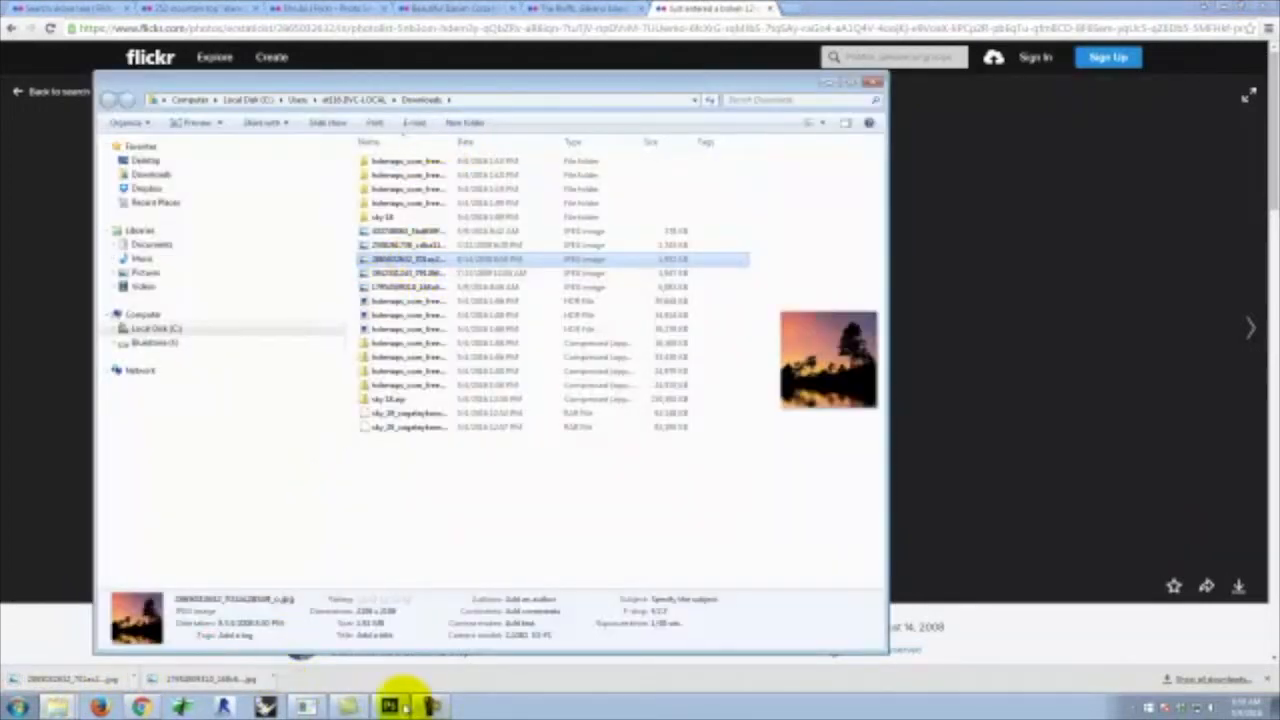
{"action": "right_click", "coordinate": [407, 268]}
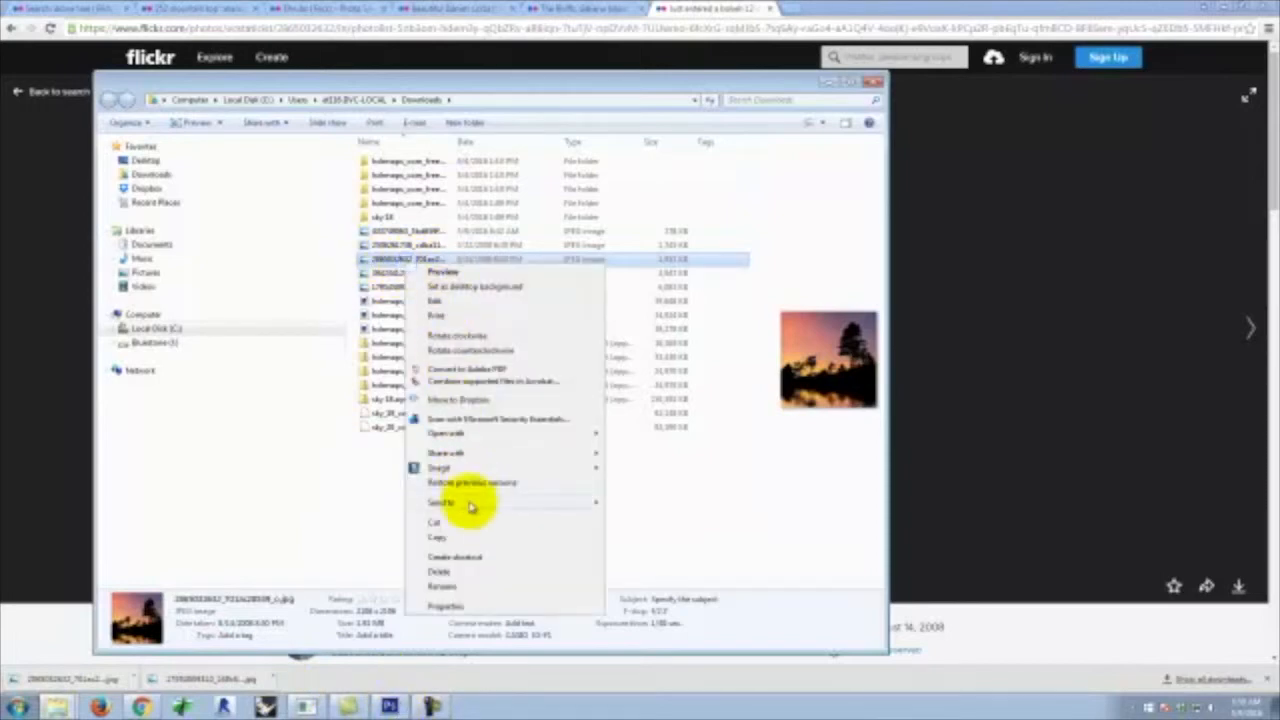
{"action": "left_click", "coordinate": [450, 535]}
{"action": "left_click", "coordinate": [152, 342]}
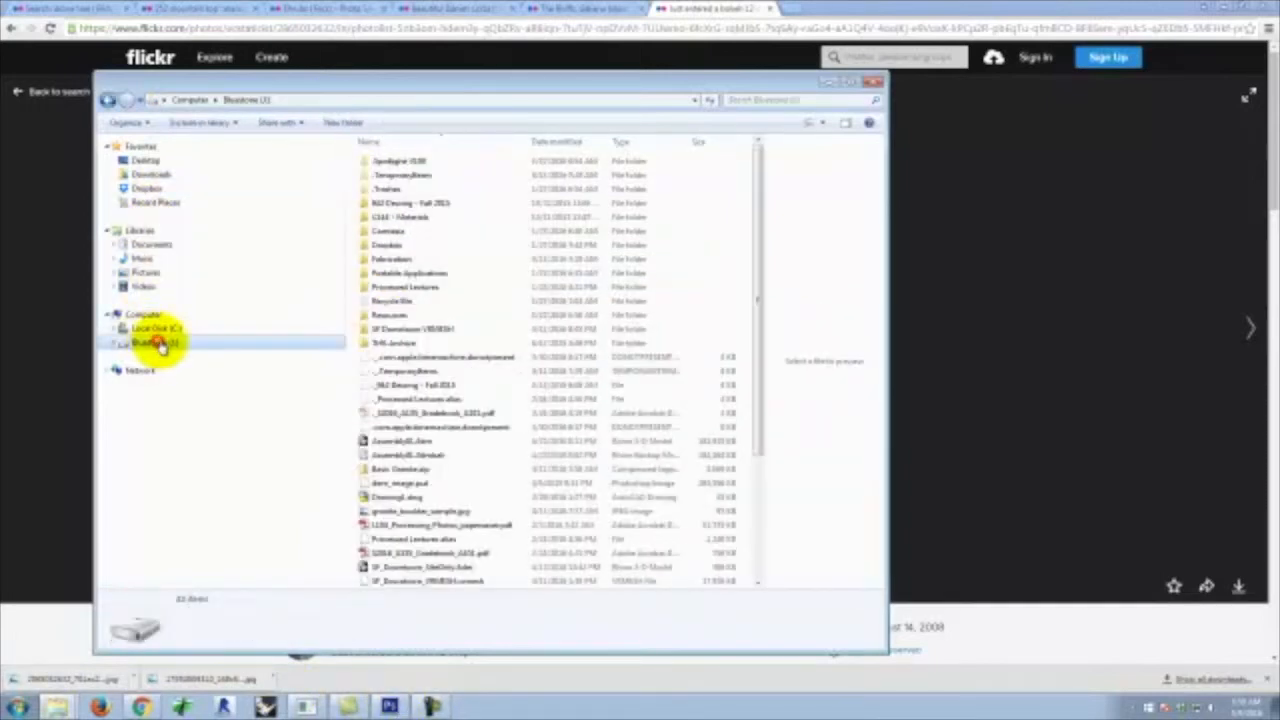
{"action": "double_click", "coordinate": [395, 245]}
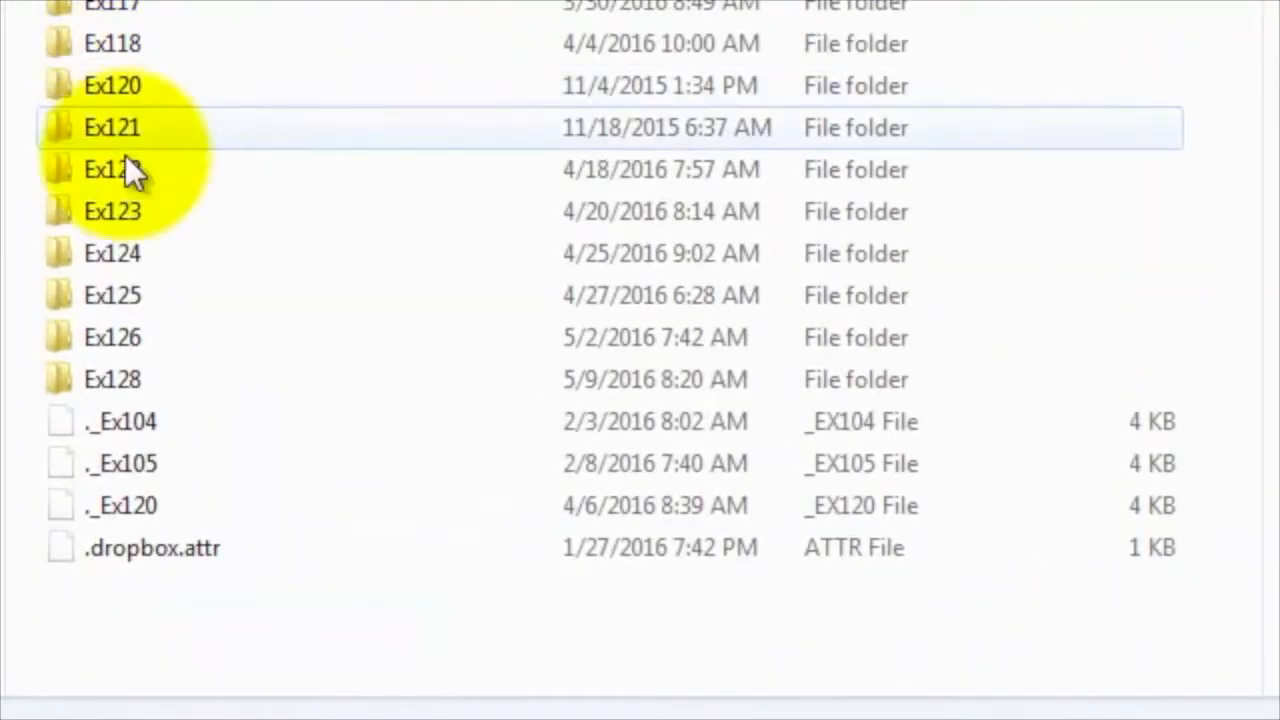
{"action": "double_click", "coordinate": [129, 377]}
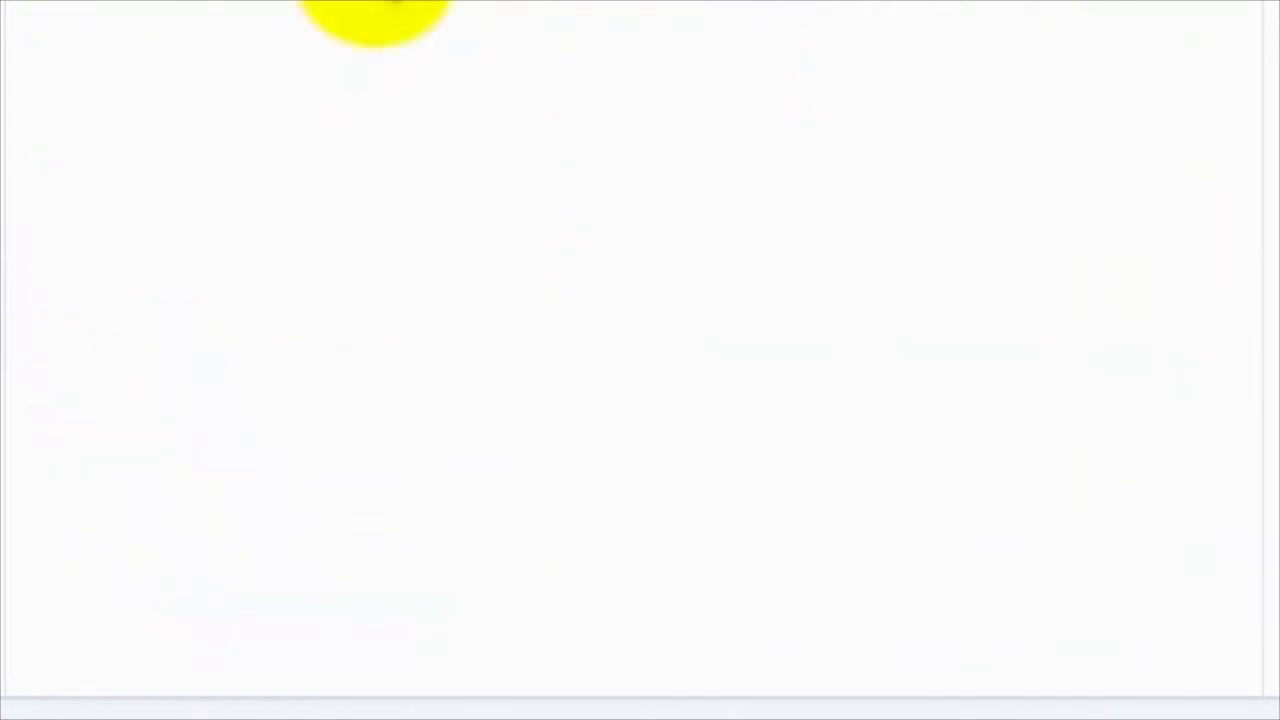
{"action": "right_click", "coordinate": [533, 213]}
{"action": "left_click", "coordinate": [720, 540]}
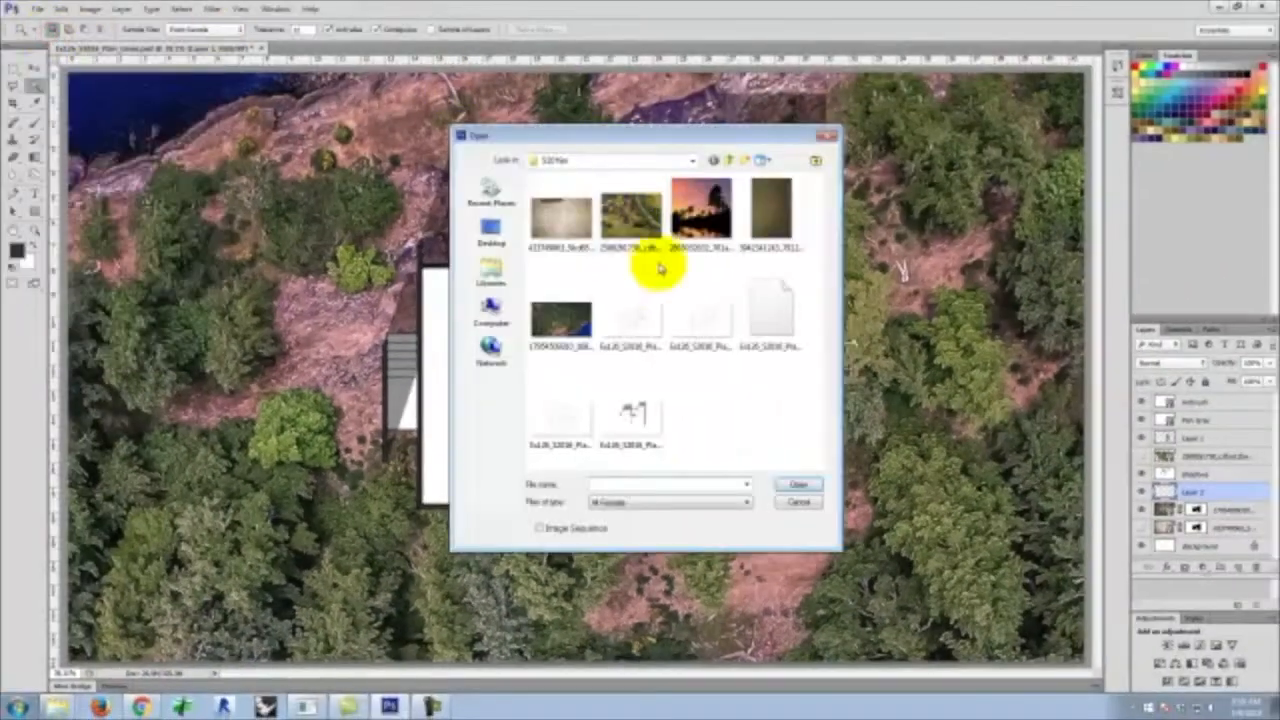
Open the sunset tree photo in Photoshop and select its black silhouettes with Color Range
{"action": "left_click", "coordinate": [725, 207]}
{"action": "left_click", "coordinate": [798, 484]}
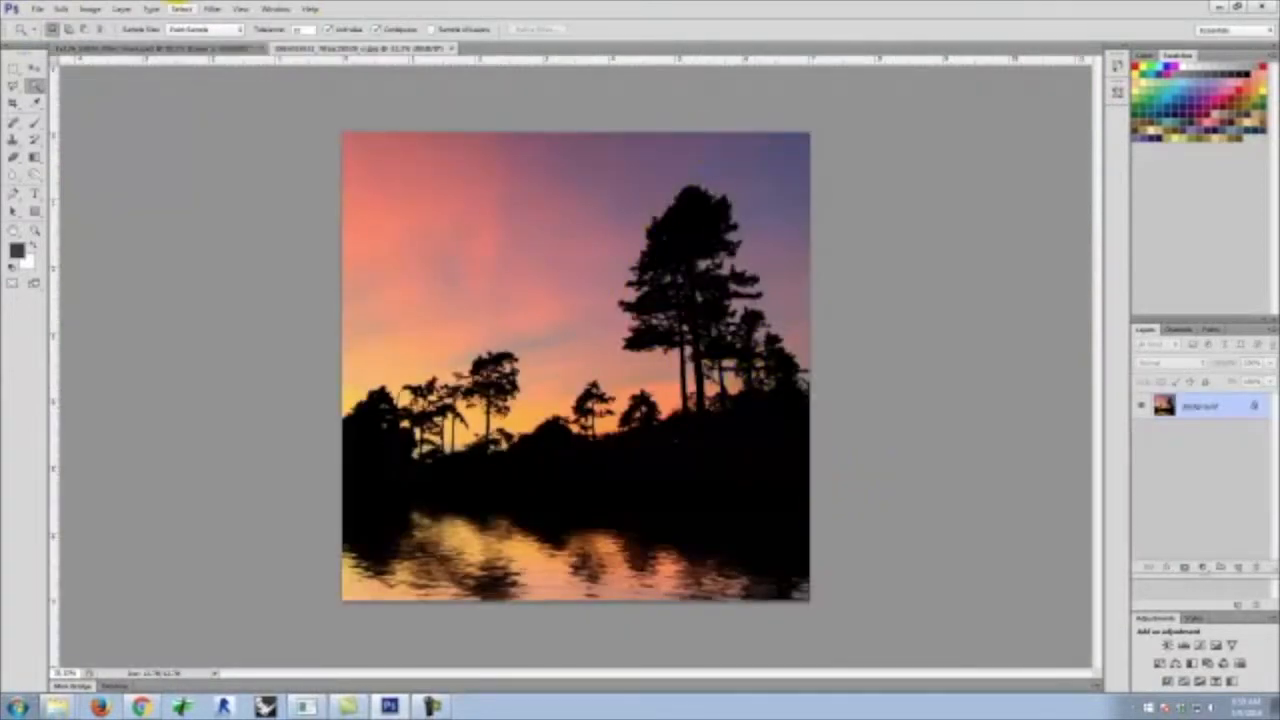
{"action": "left_click", "coordinate": [88, 8]}
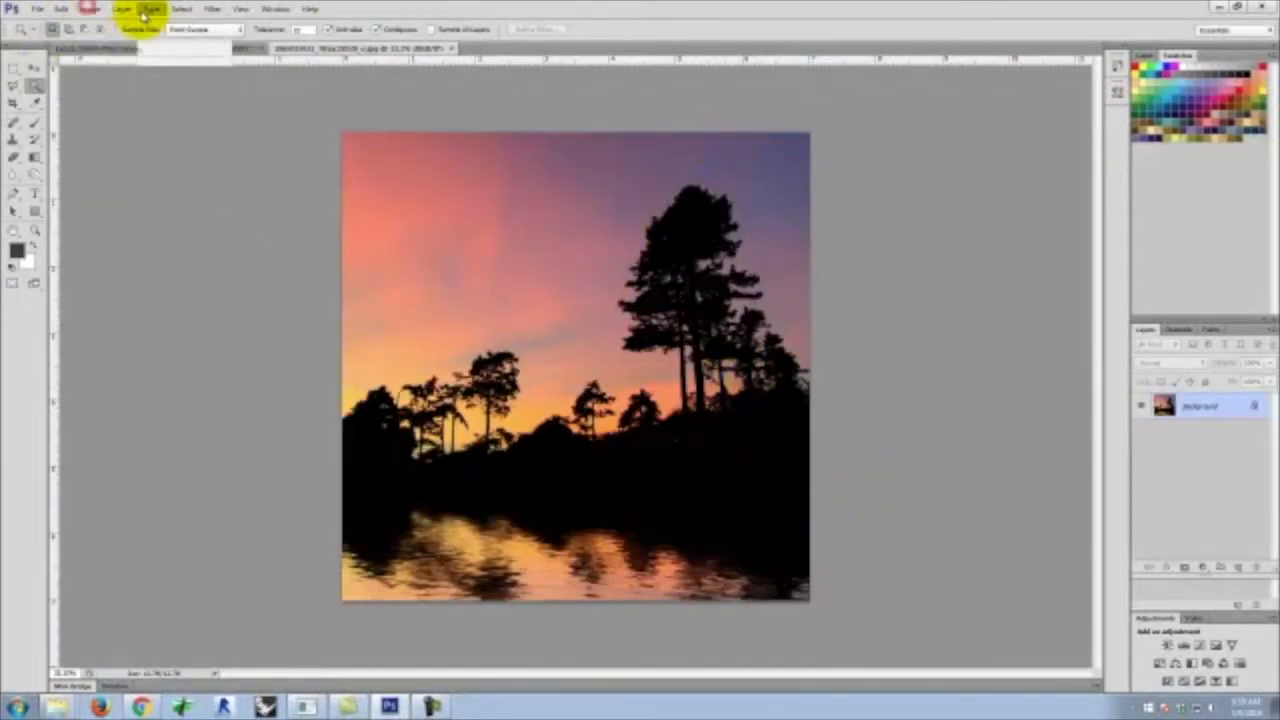
{"action": "mouse_move", "coordinate": [181, 10]}
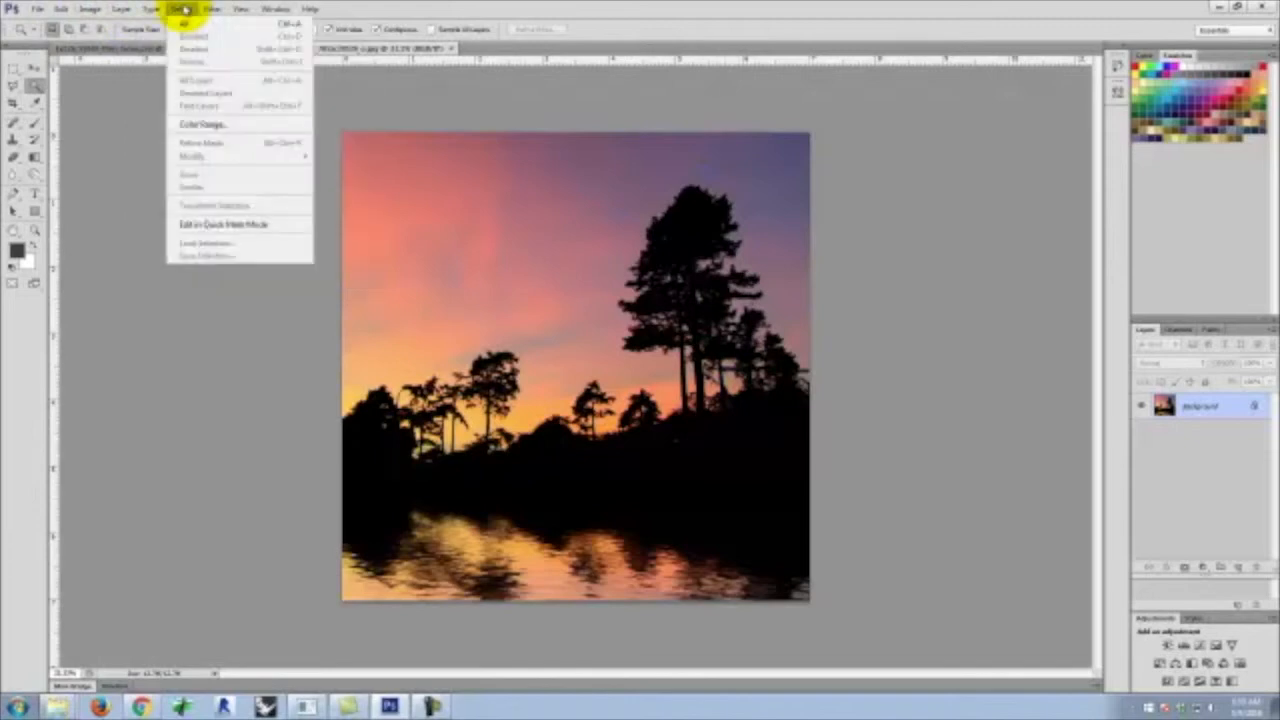
{"action": "left_click", "coordinate": [219, 127]}
{"action": "left_click", "coordinate": [706, 205]}
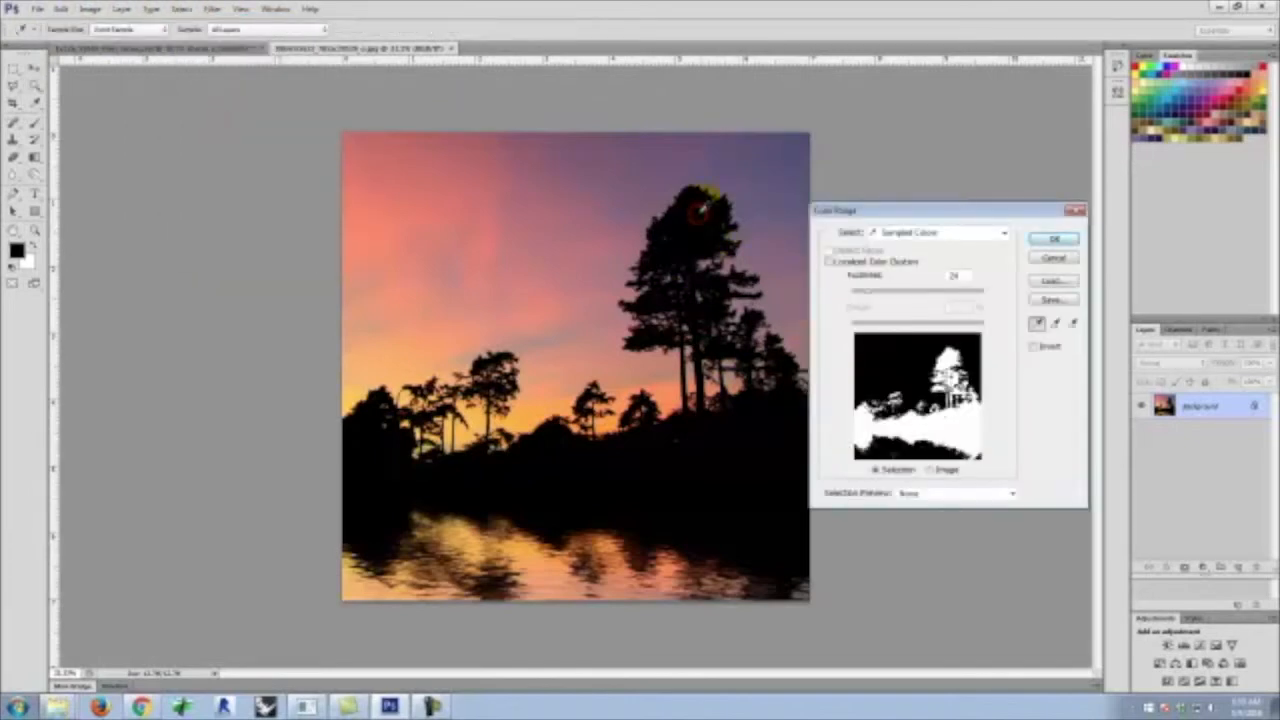
{"action": "left_click", "coordinate": [1055, 237]}
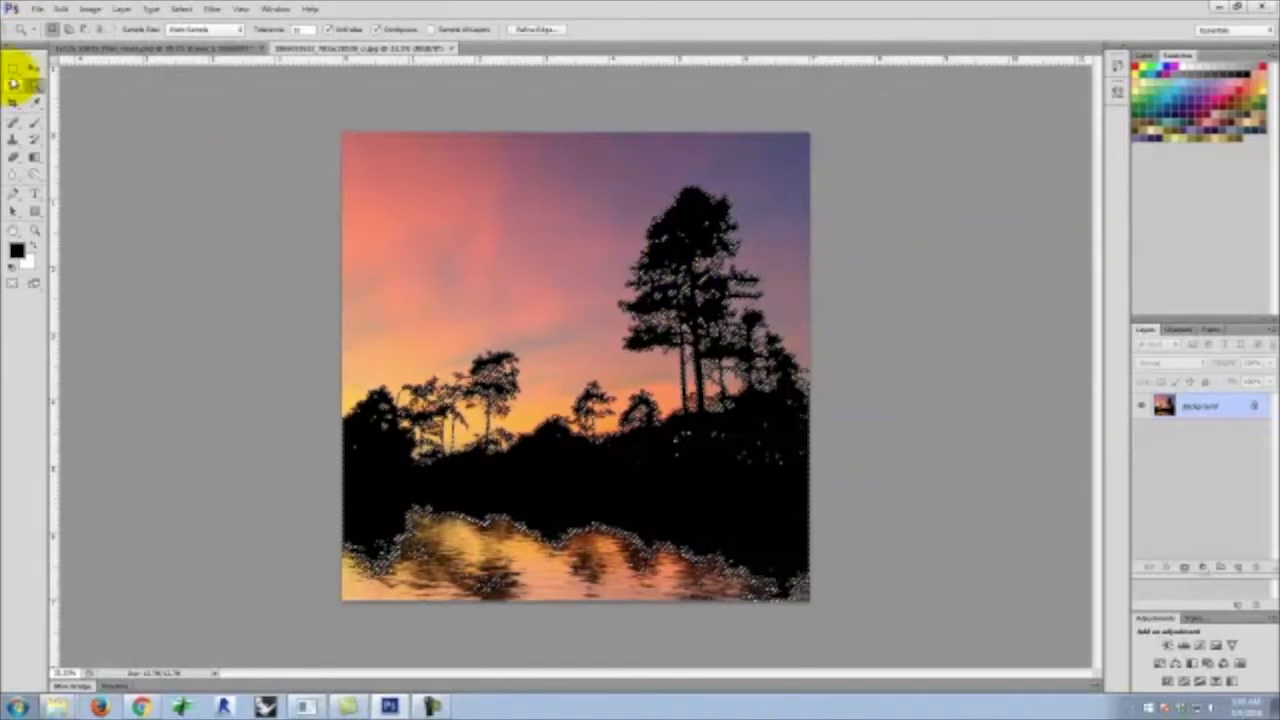
Subtract the small trees, ground and water from the selection with the Polygonal Lasso, keeping the tall pines
{"action": "left_click", "coordinate": [14, 86]}
{"action": "key", "text": "alt"}
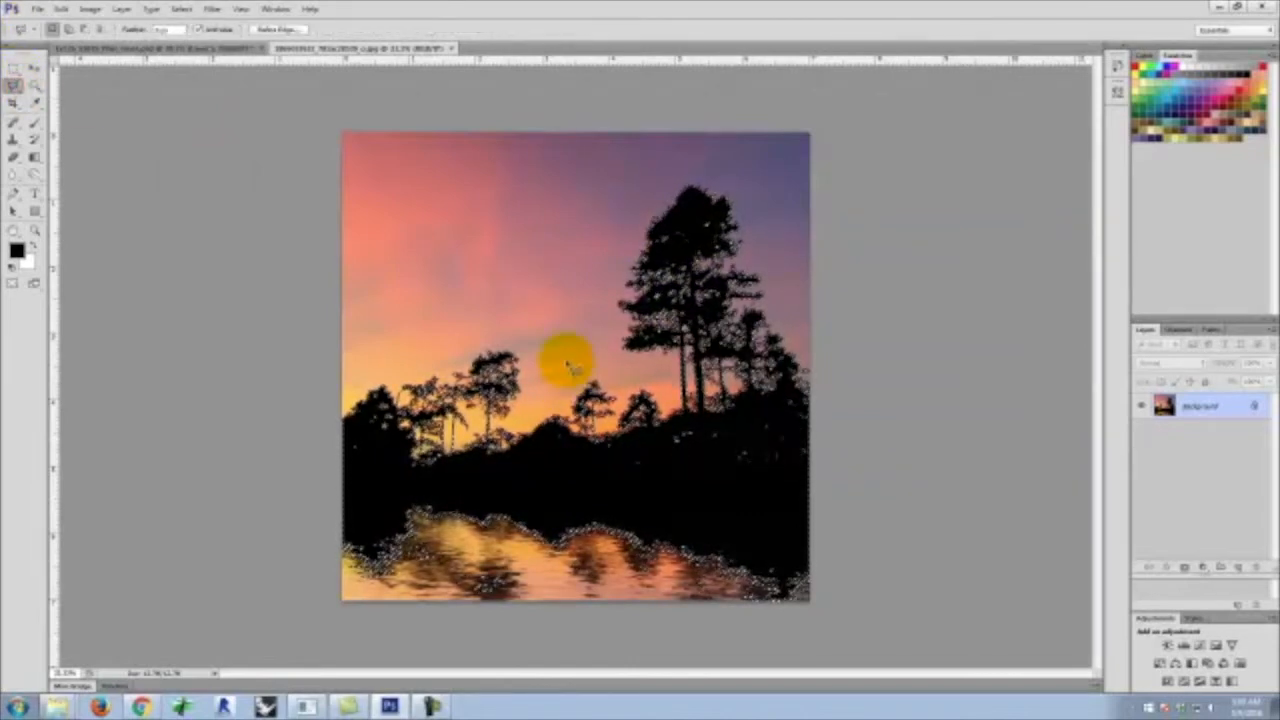
{"action": "left_click", "coordinate": [573, 355], "text": "alt"}
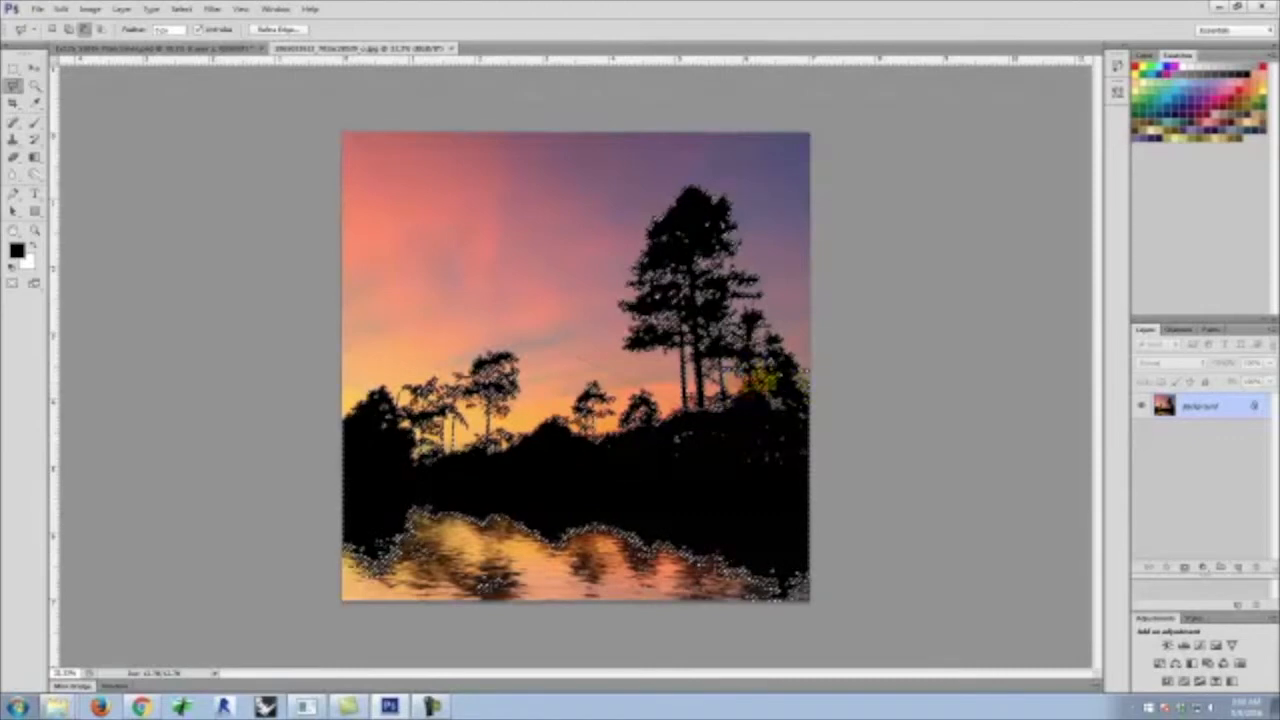
{"action": "left_click", "coordinate": [829, 374]}
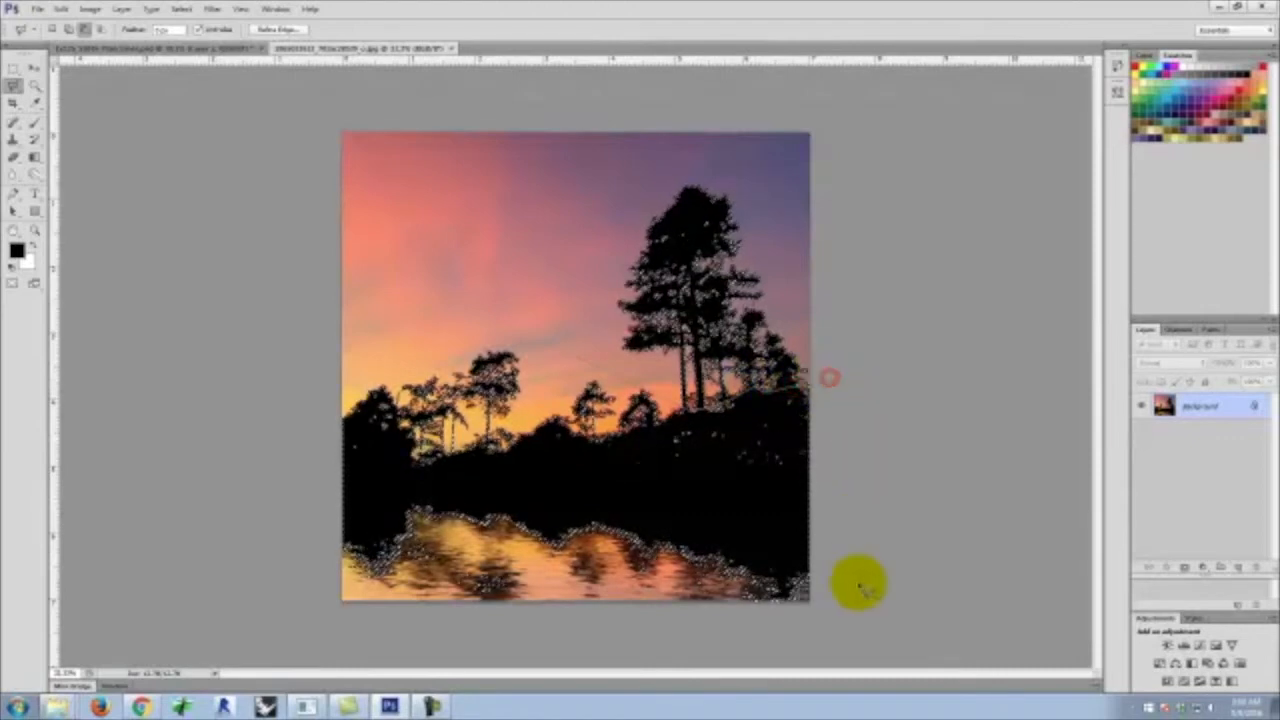
{"action": "left_click", "coordinate": [828, 622]}
{"action": "left_click", "coordinate": [302, 614]}
{"action": "left_click", "coordinate": [309, 386]}
{"action": "left_click", "coordinate": [493, 335]}
{"action": "left_click", "coordinate": [577, 356]}
{"action": "double_click", "coordinate": [572, 357]}
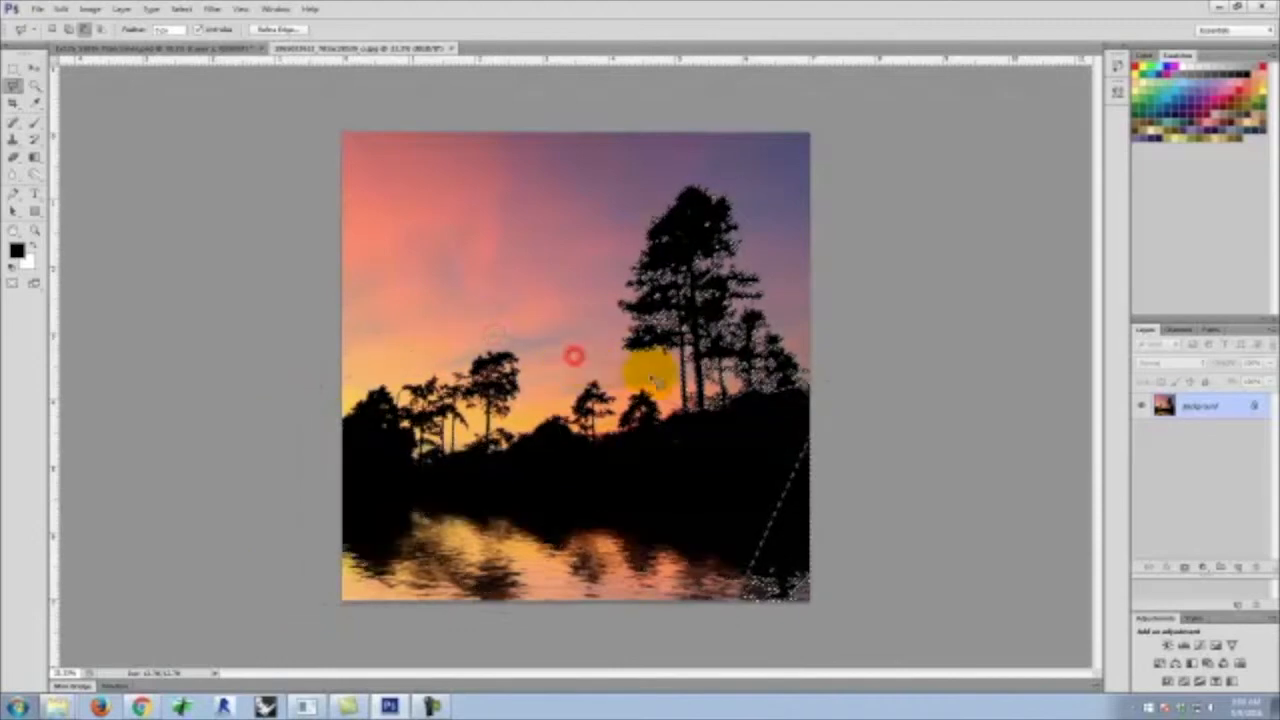
Subtract the leftover hillside and corner area beneath the tall pines from the selection
{"action": "left_click", "coordinate": [831, 420]}
{"action": "left_click", "coordinate": [832, 632]}
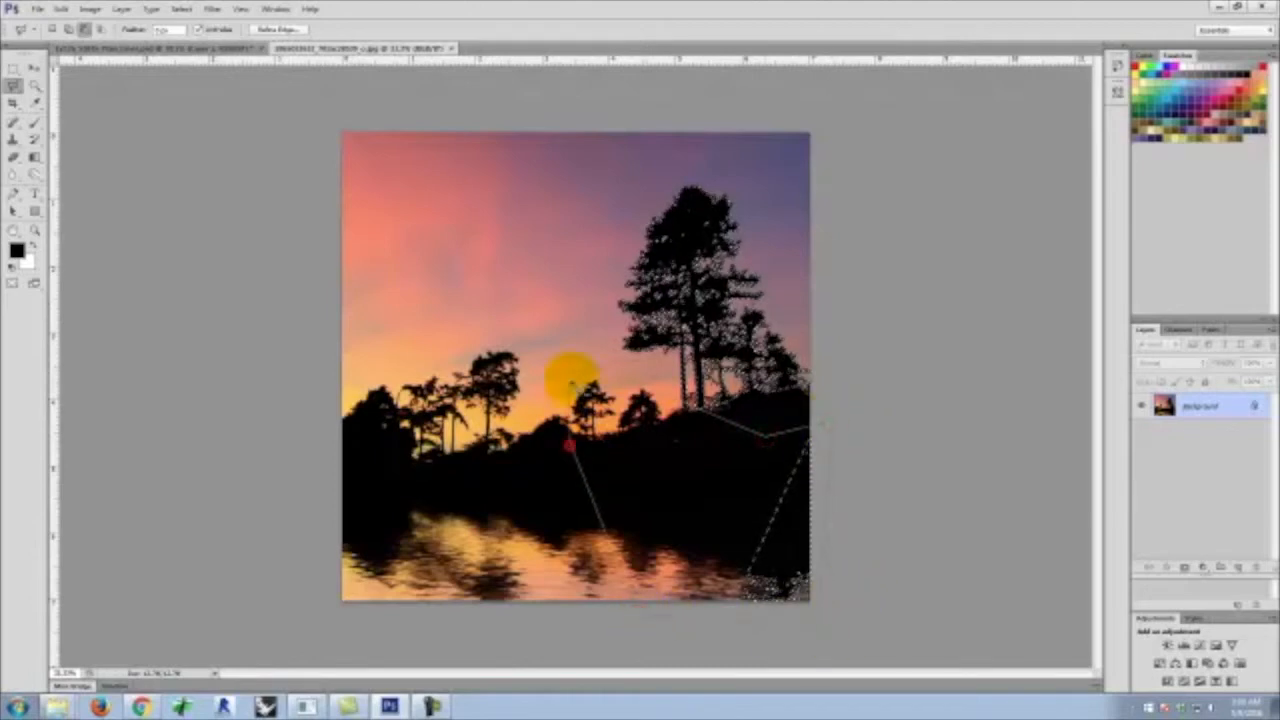
{"action": "left_click", "coordinate": [583, 357]}
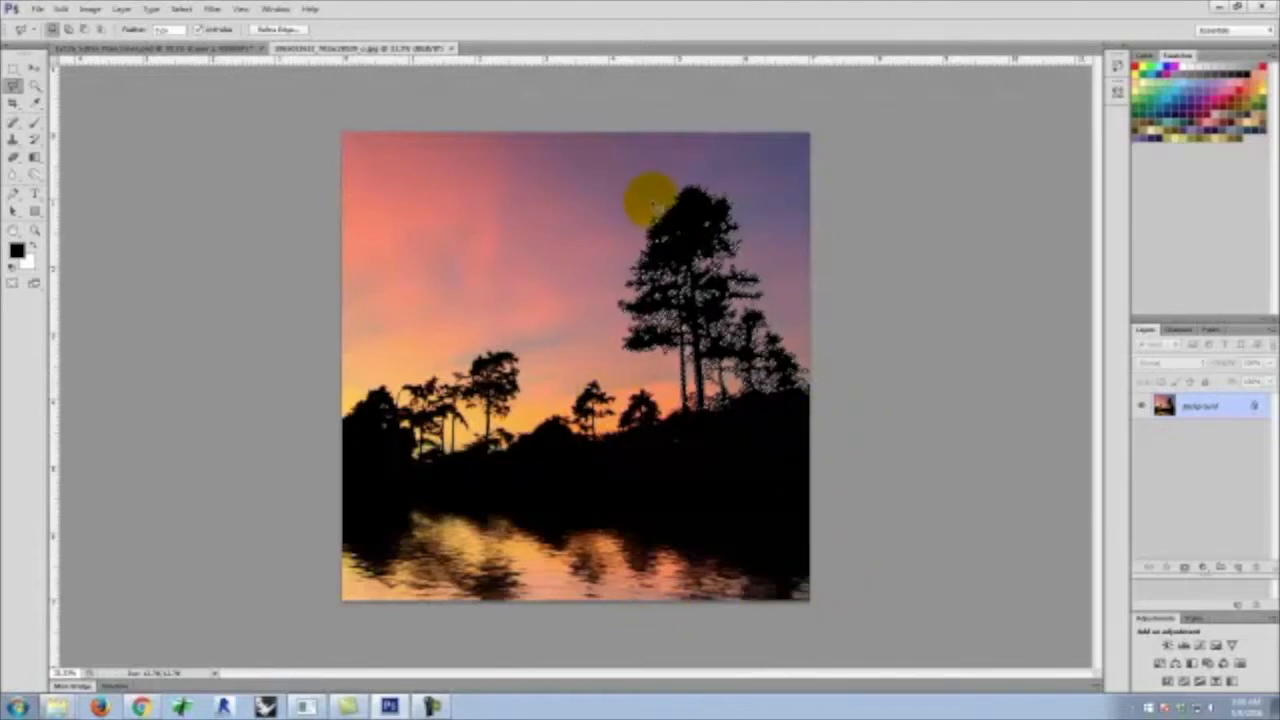
Copy the selected pine silhouette and paste it into the empty layer of the plan document
{"action": "left_click", "coordinate": [57, 9]}
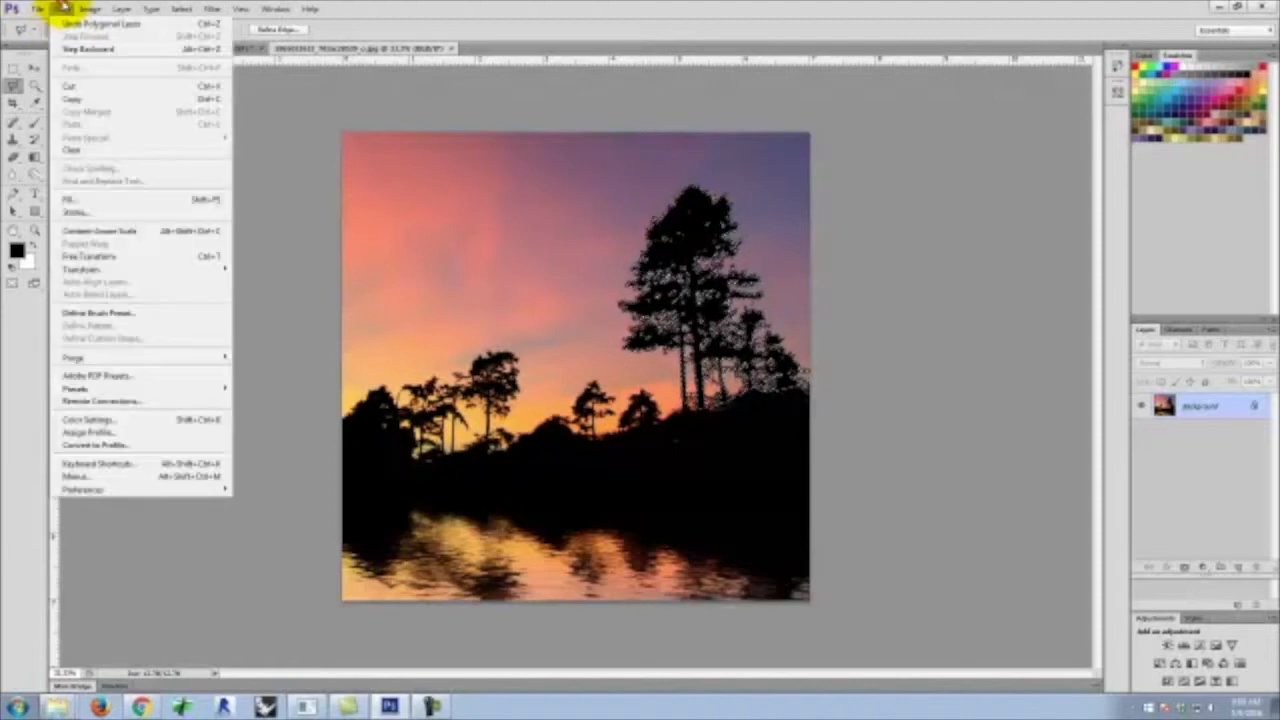
{"action": "left_click", "coordinate": [82, 99]}
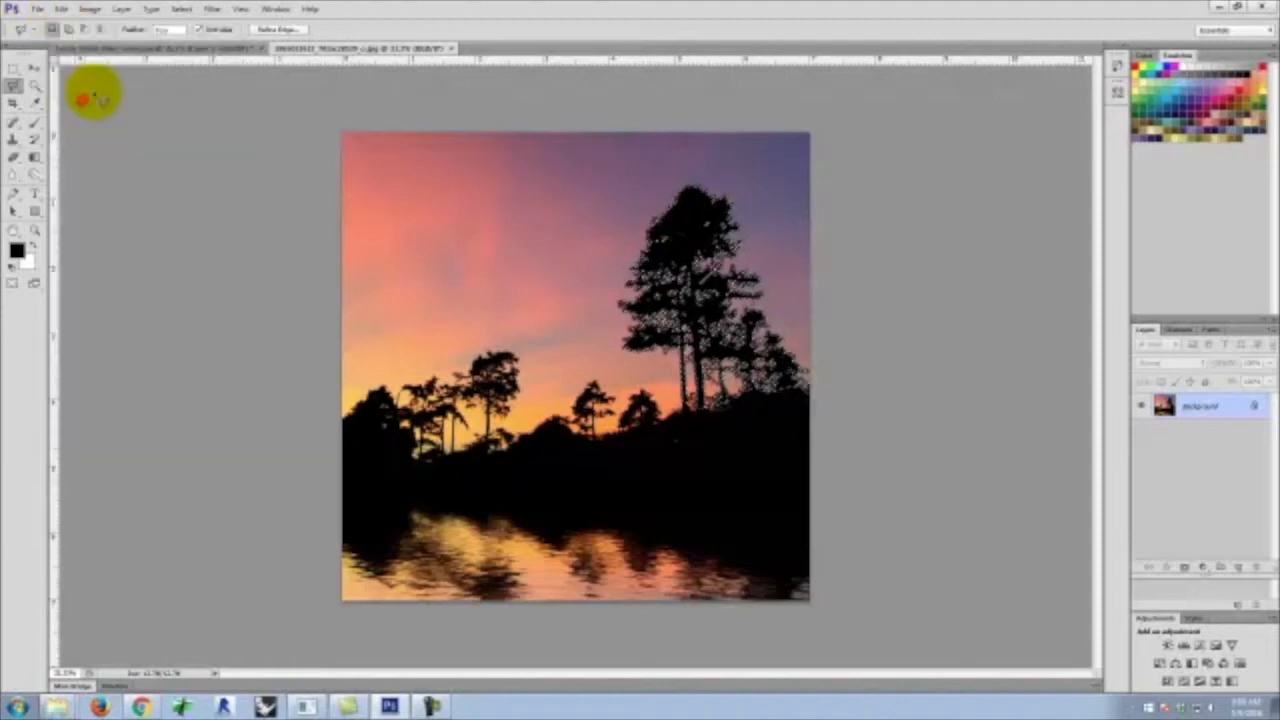
{"action": "left_click", "coordinate": [149, 48]}
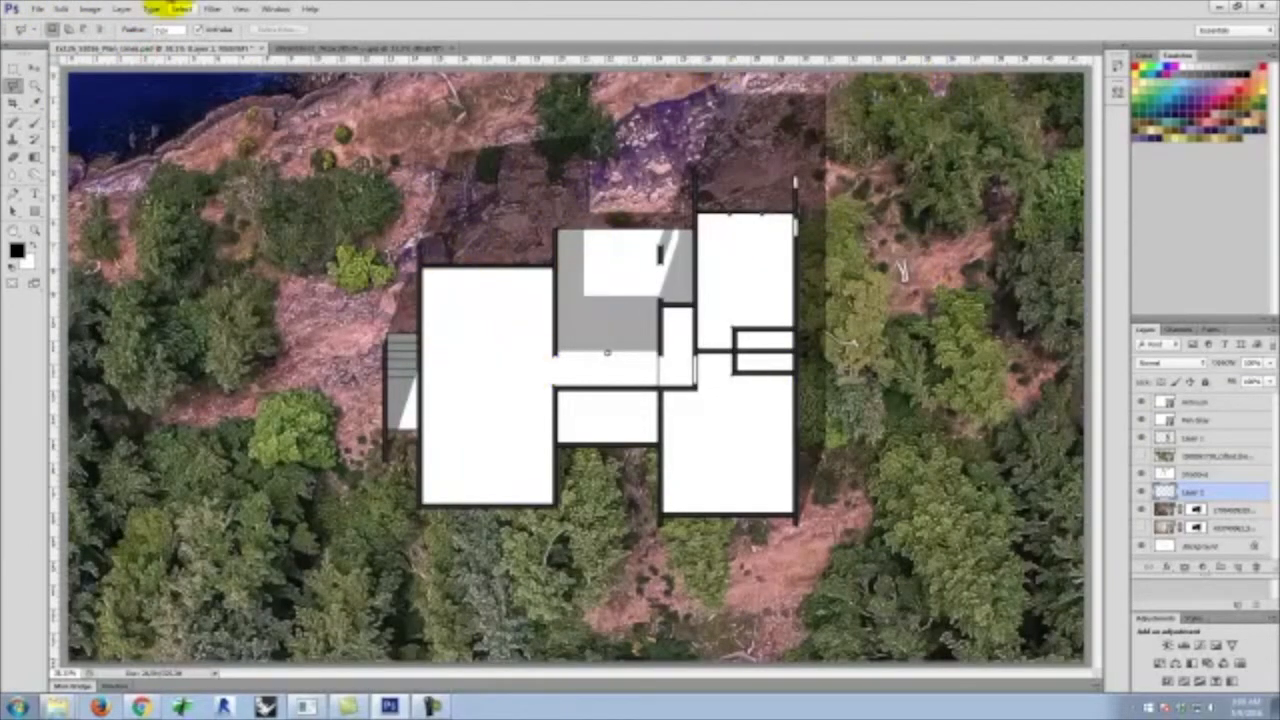
{"action": "left_click", "coordinate": [62, 9]}
{"action": "left_click", "coordinate": [88, 120]}
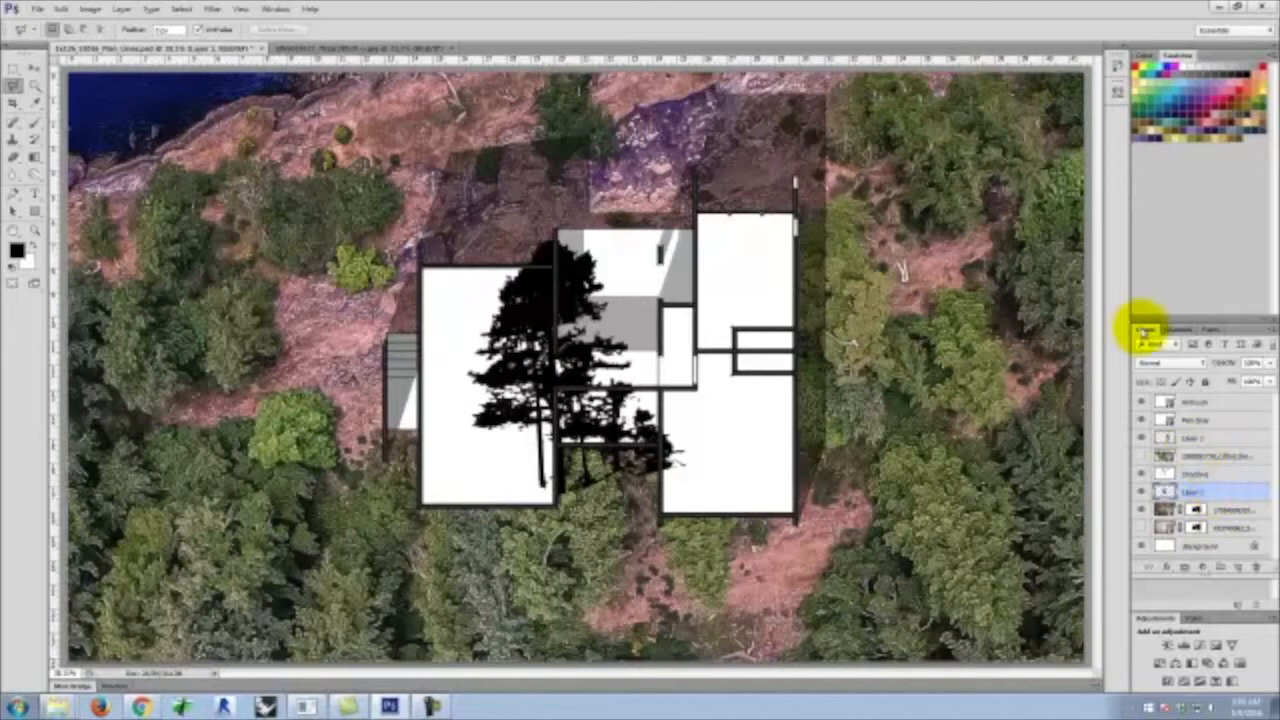
Set the tree layer's blend mode to Multiply and move the silhouette onto the forest west of the building
{"action": "left_click", "coordinate": [1190, 360]}
{"action": "left_click", "coordinate": [1162, 420]}
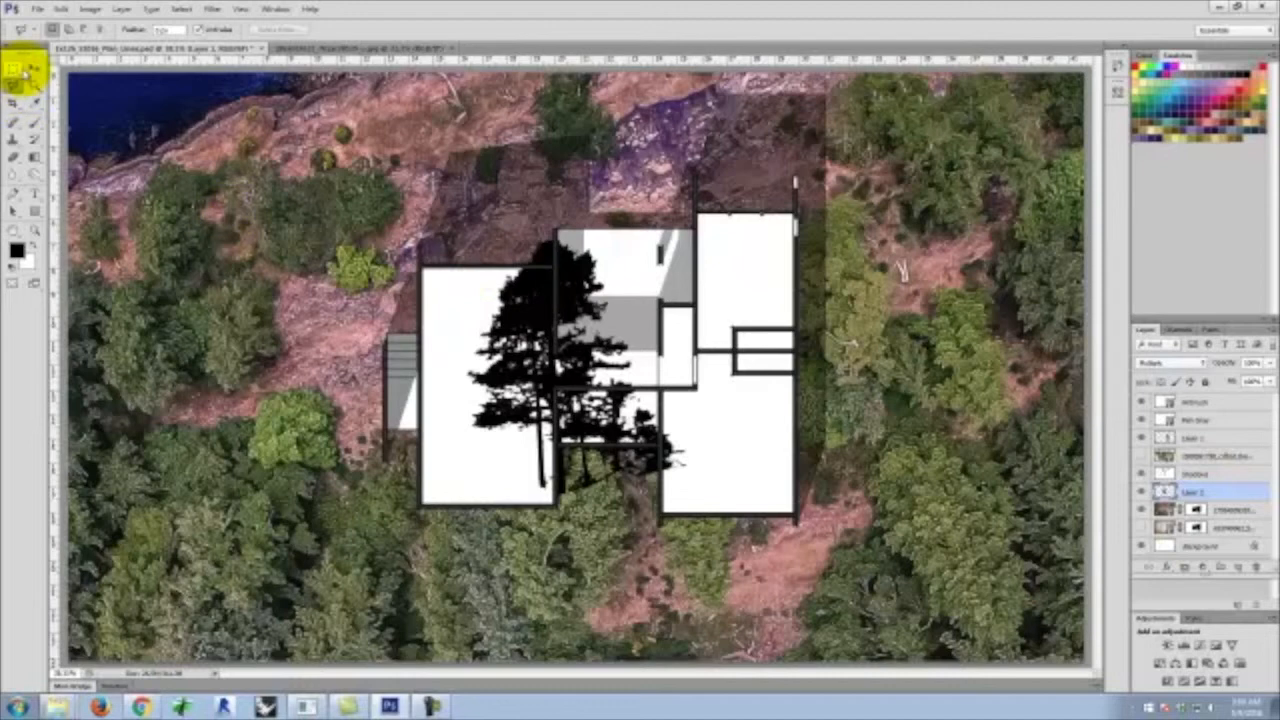
{"action": "left_click", "coordinate": [31, 70]}
{"action": "left_click_drag", "start_coordinate": [537, 358], "coordinate": [295, 280]}
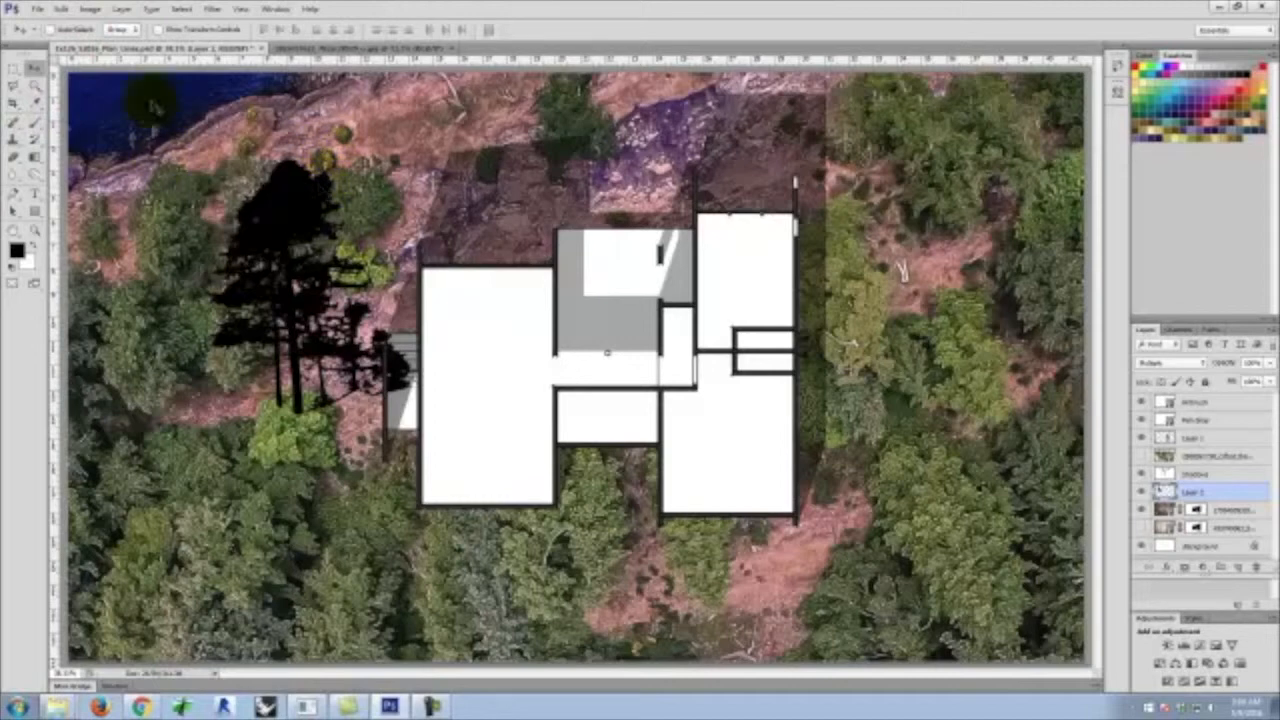
Free-transform the tree silhouette, rotating it clockwise and moving it closer to the building's west wall
{"action": "left_click", "coordinate": [58, 10]}
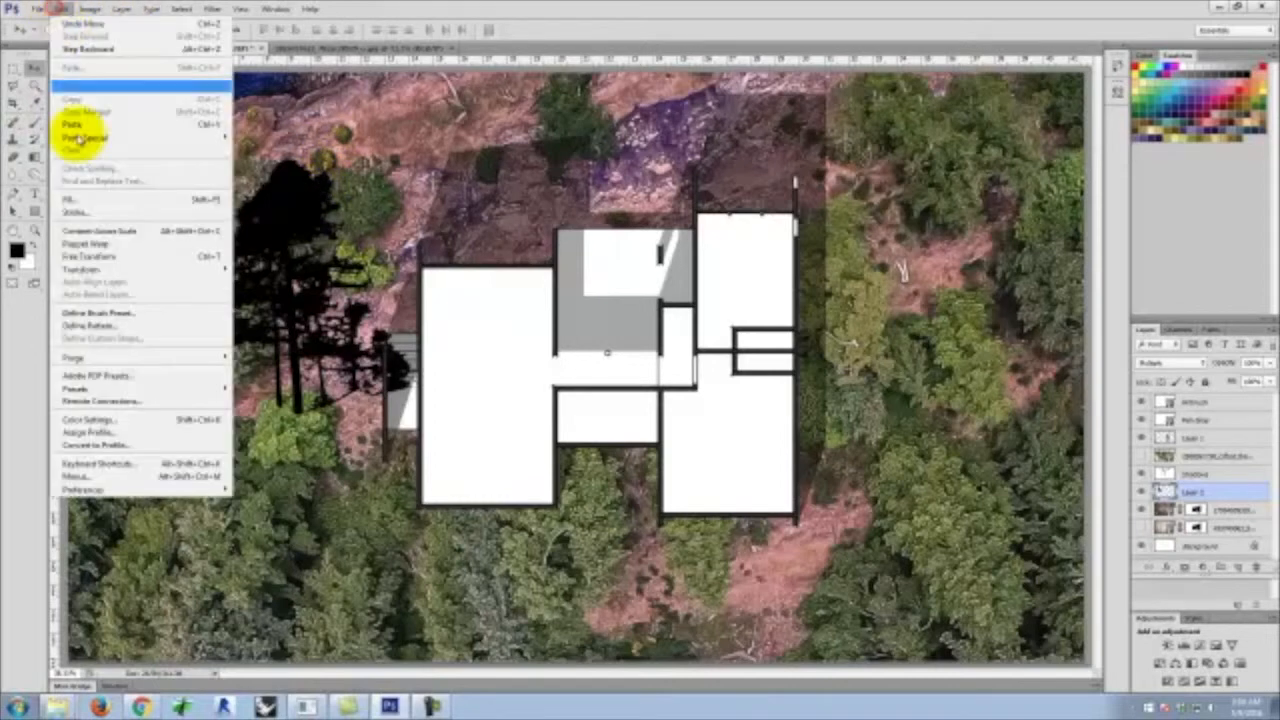
{"action": "left_click", "coordinate": [96, 257]}
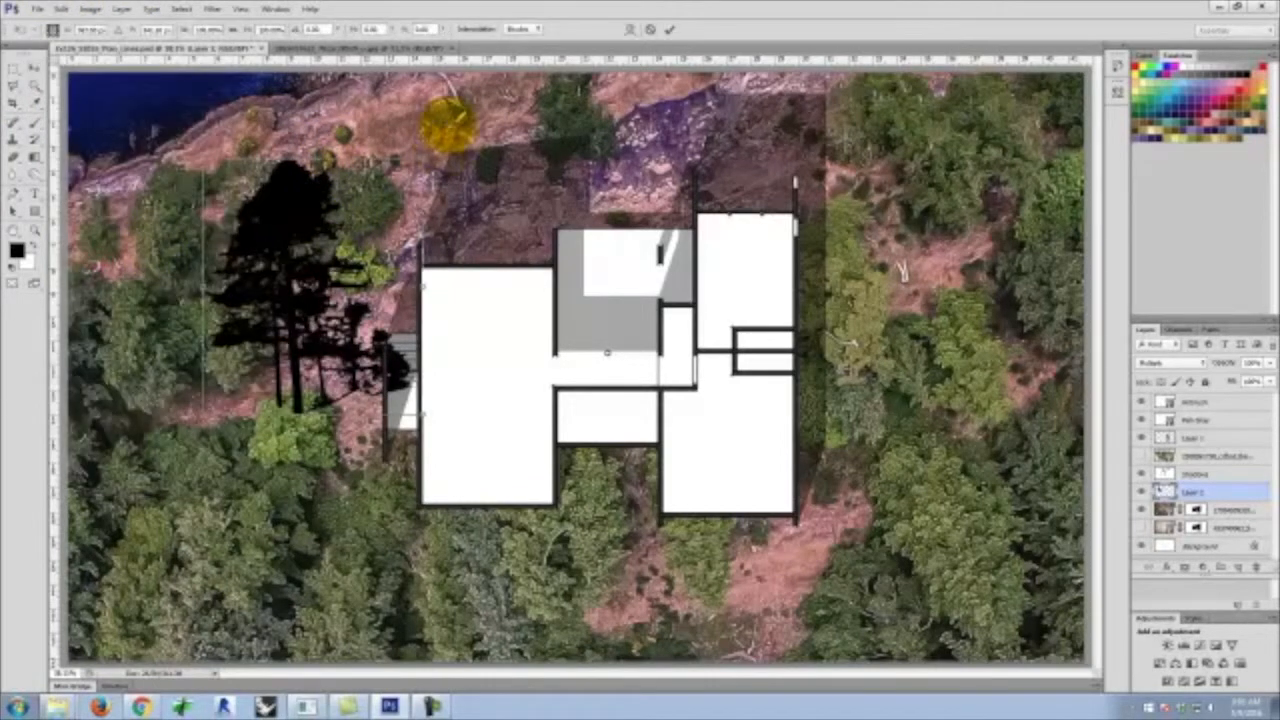
{"action": "left_click_drag", "start_coordinate": [437, 148], "coordinate": [473, 175]}
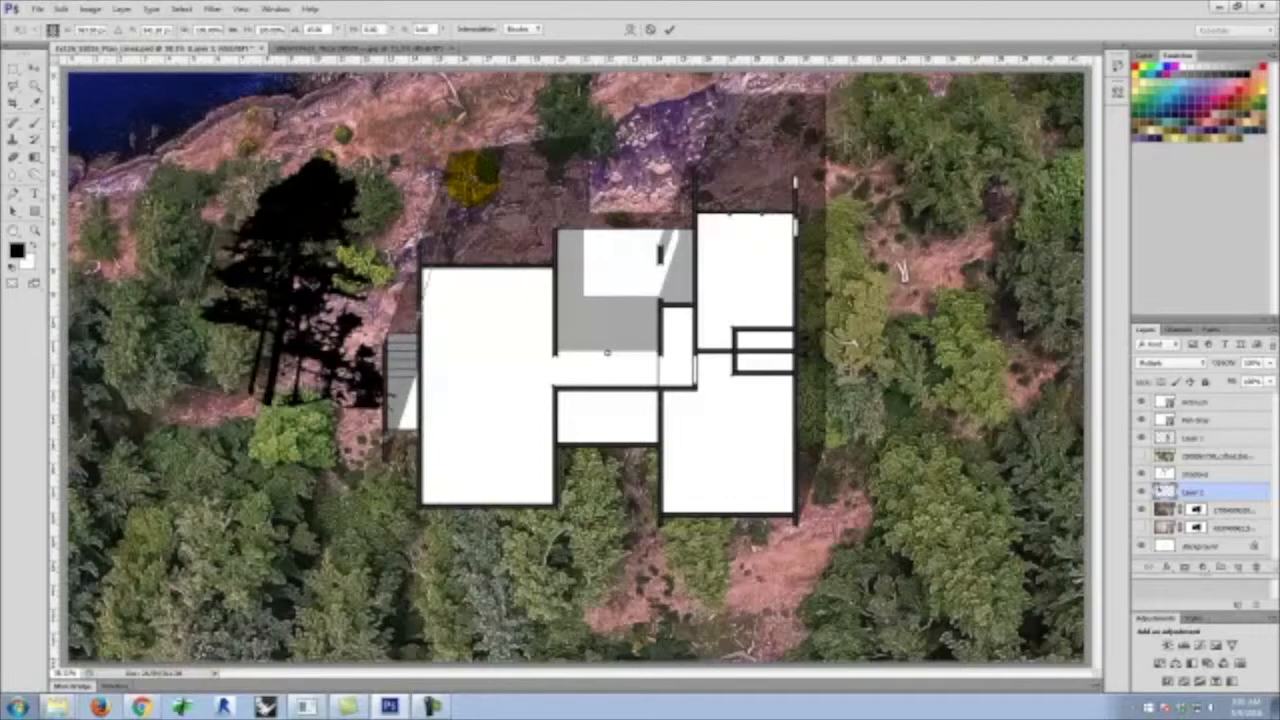
{"action": "left_click_drag", "start_coordinate": [313, 204], "coordinate": [359, 231]}
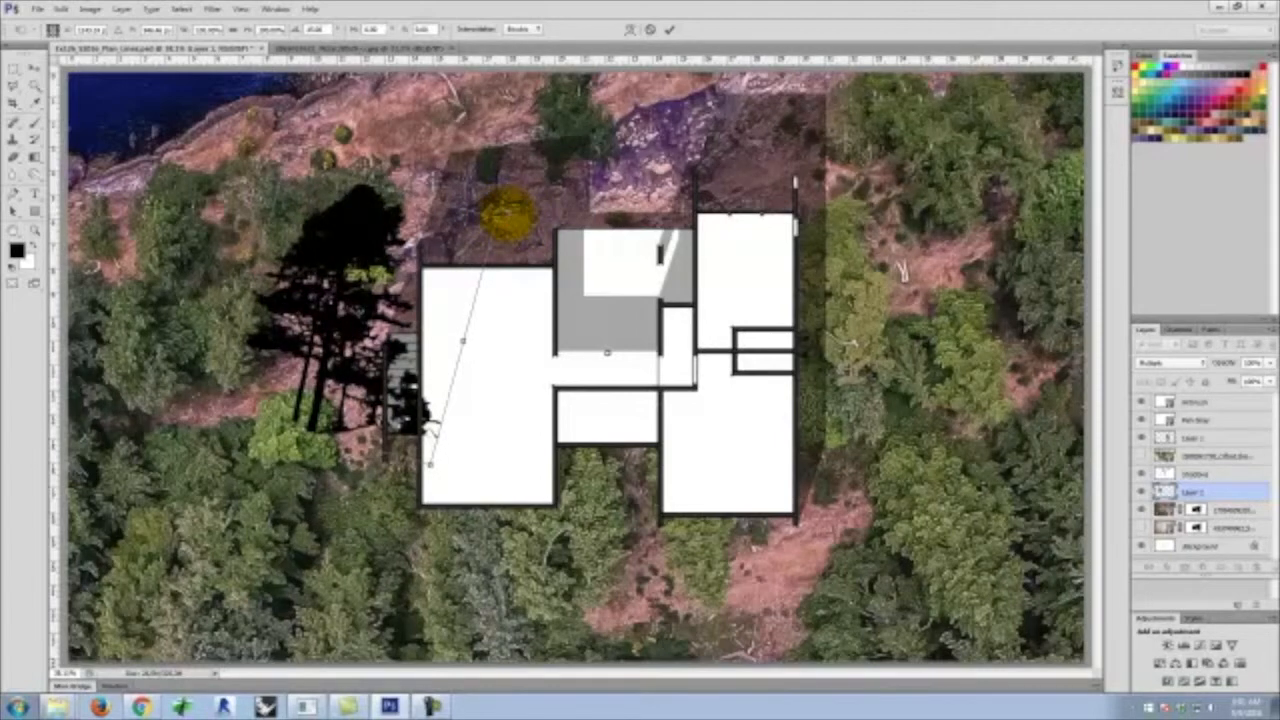
{"action": "left_click_drag", "start_coordinate": [507, 215], "coordinate": [528, 229]}
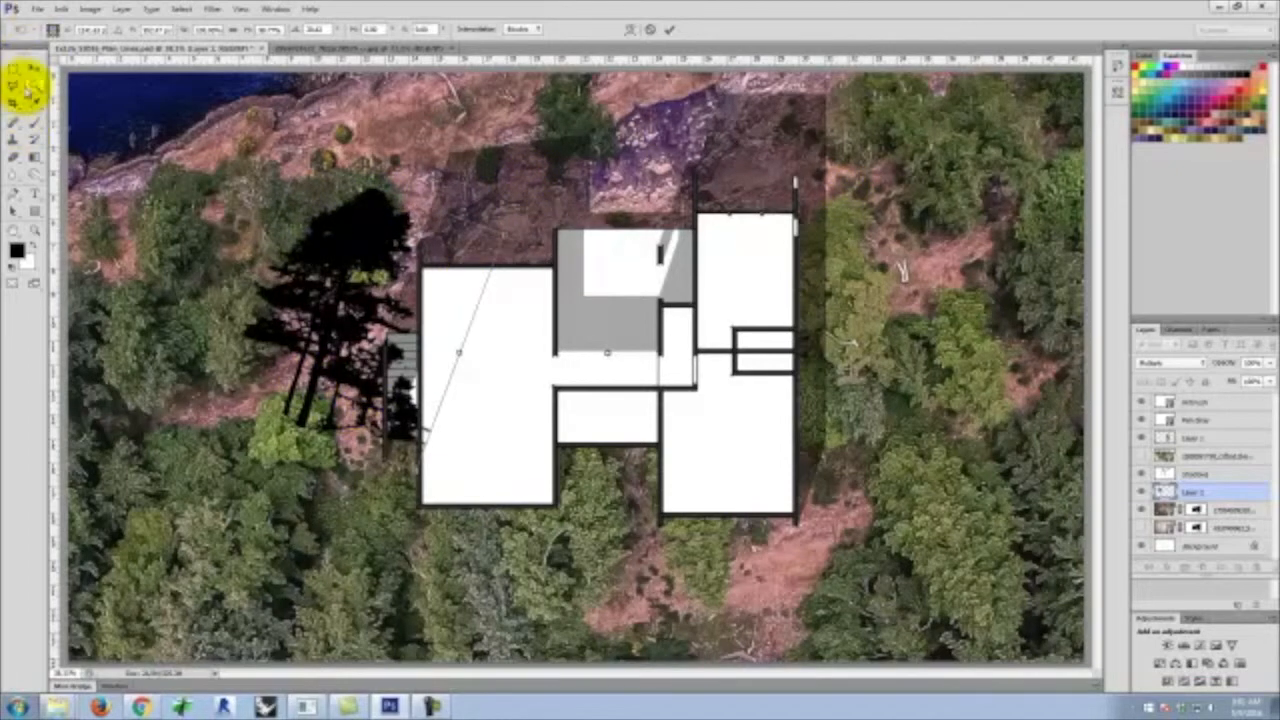
Skew the tree silhouette so it leans like a cast shadow toward the upper edge of the plan
{"action": "left_click", "coordinate": [243, 9]}
{"action": "mouse_move", "coordinate": [40, 14]}
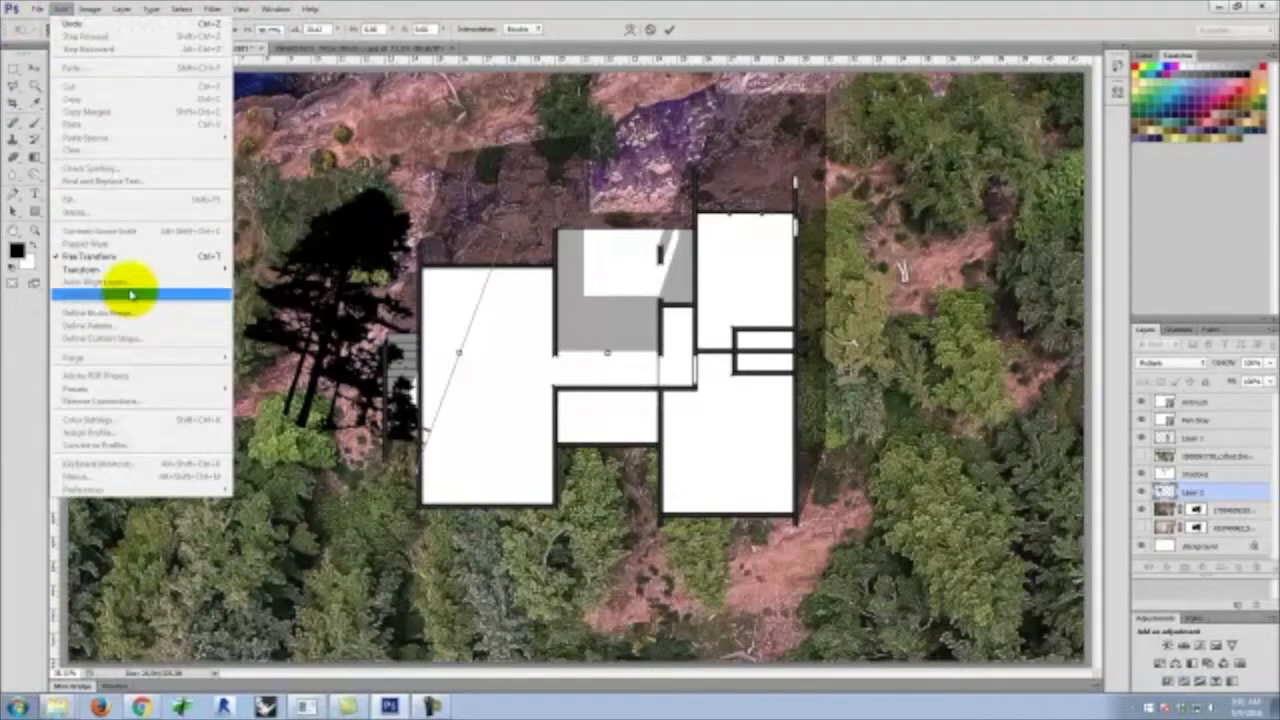
{"action": "mouse_move", "coordinate": [126, 270]}
{"action": "left_click", "coordinate": [265, 313]}
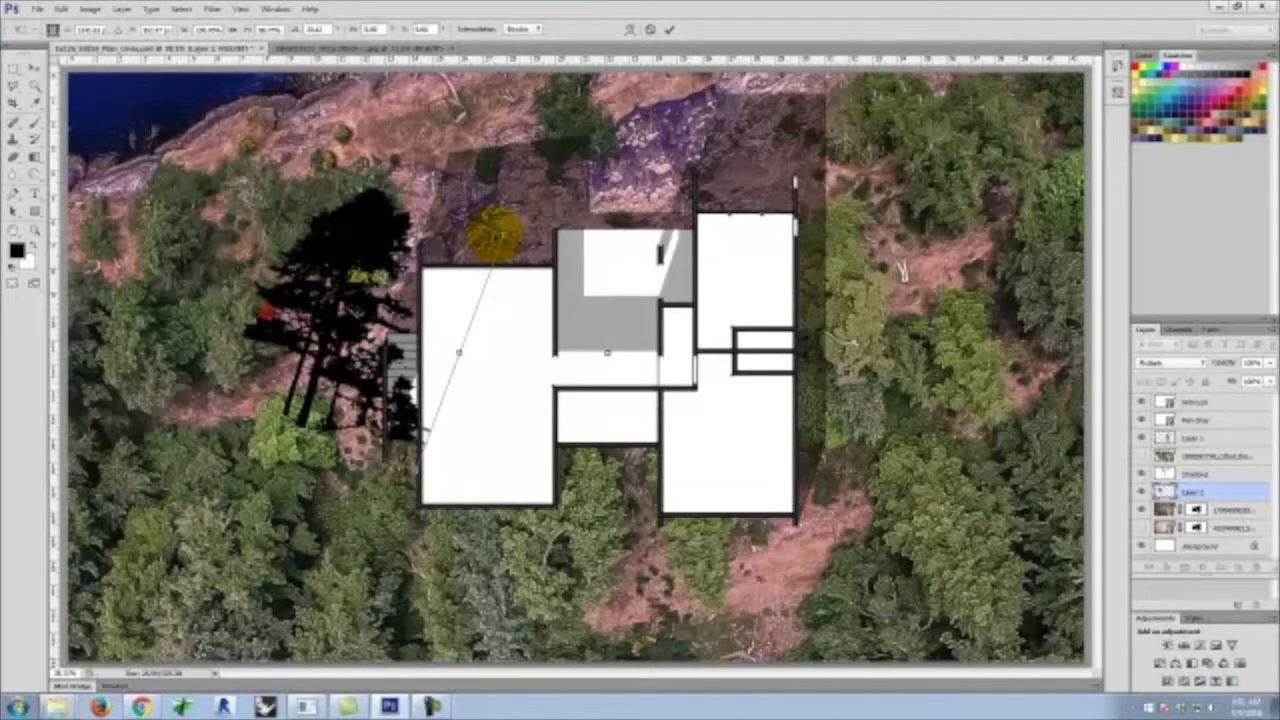
{"action": "left_click_drag", "start_coordinate": [510, 236], "coordinate": [522, 182]}
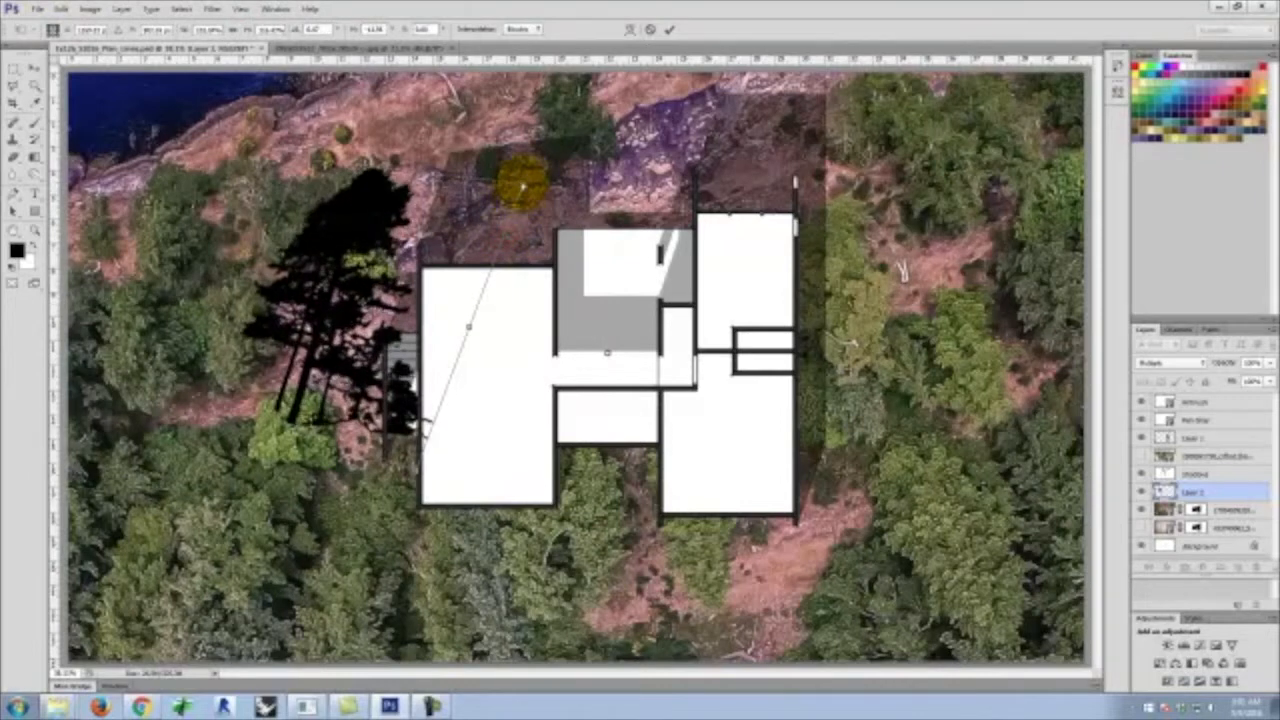
{"action": "left_click_drag", "start_coordinate": [298, 155], "coordinate": [344, 134]}
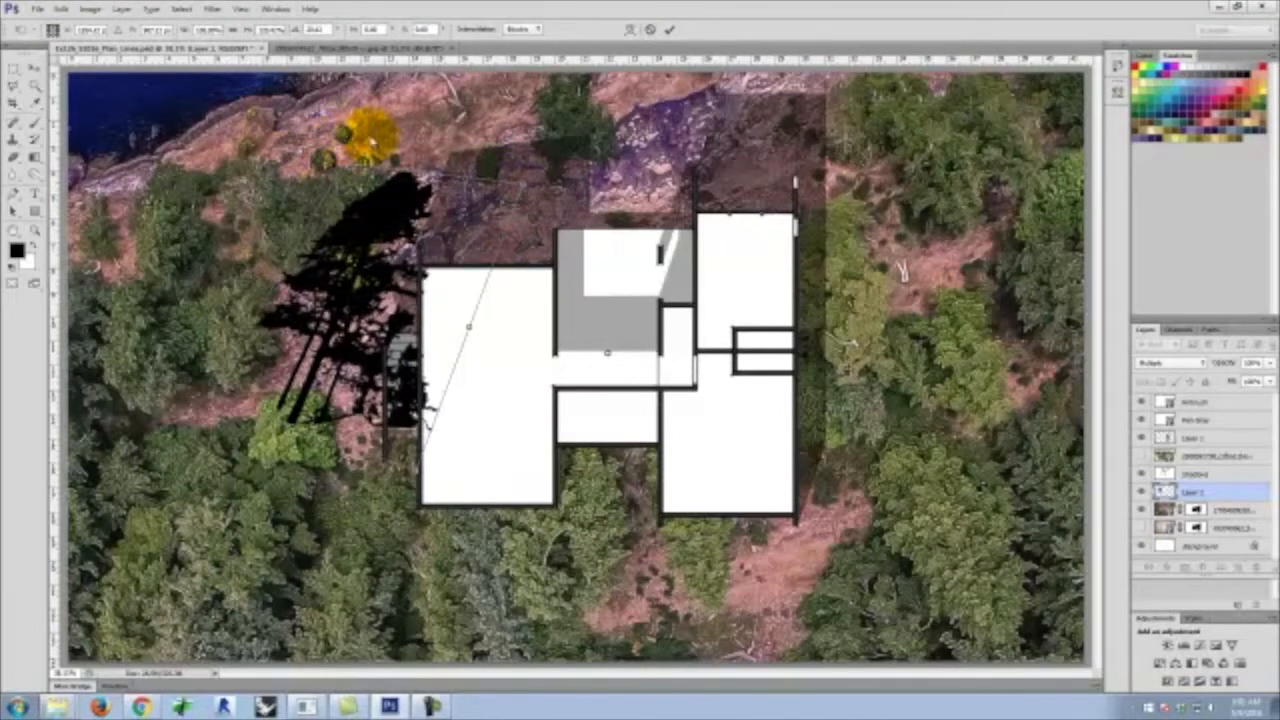
Scale up the tree silhouette so its shadow falls across the westernmost room, and apply the transform
{"action": "left_click", "coordinate": [61, 9]}
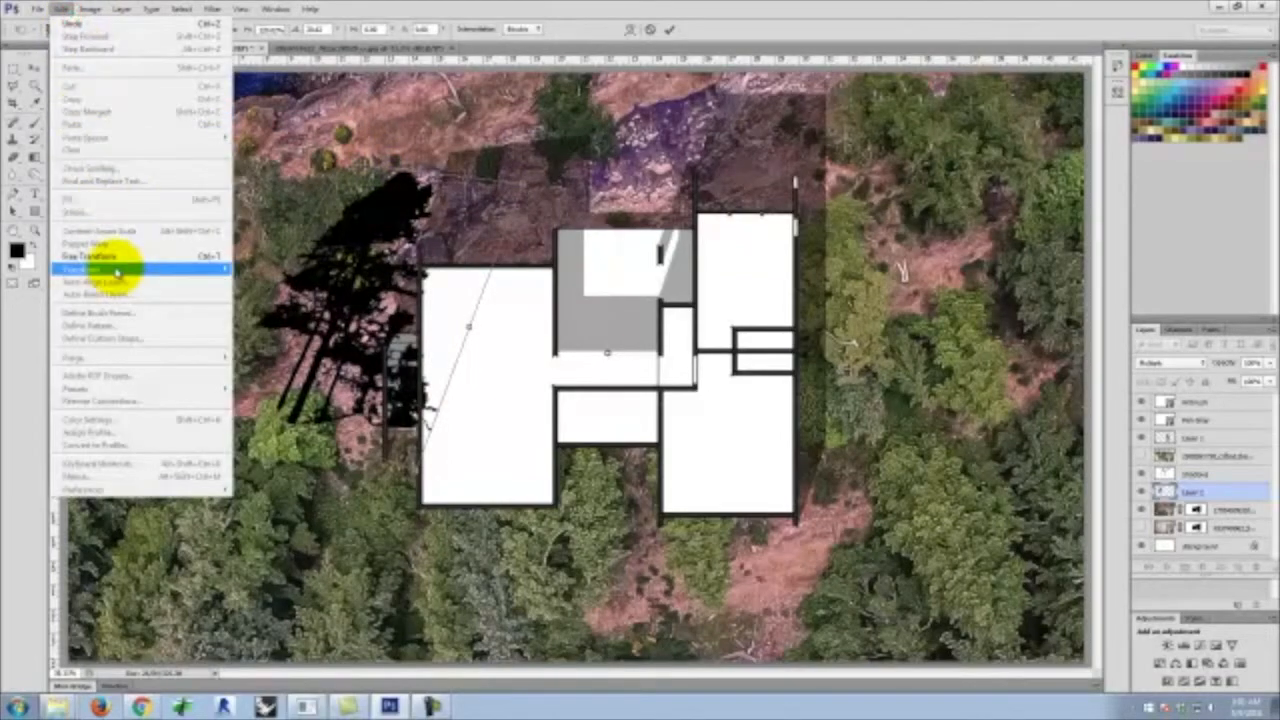
{"action": "mouse_move", "coordinate": [106, 267]}
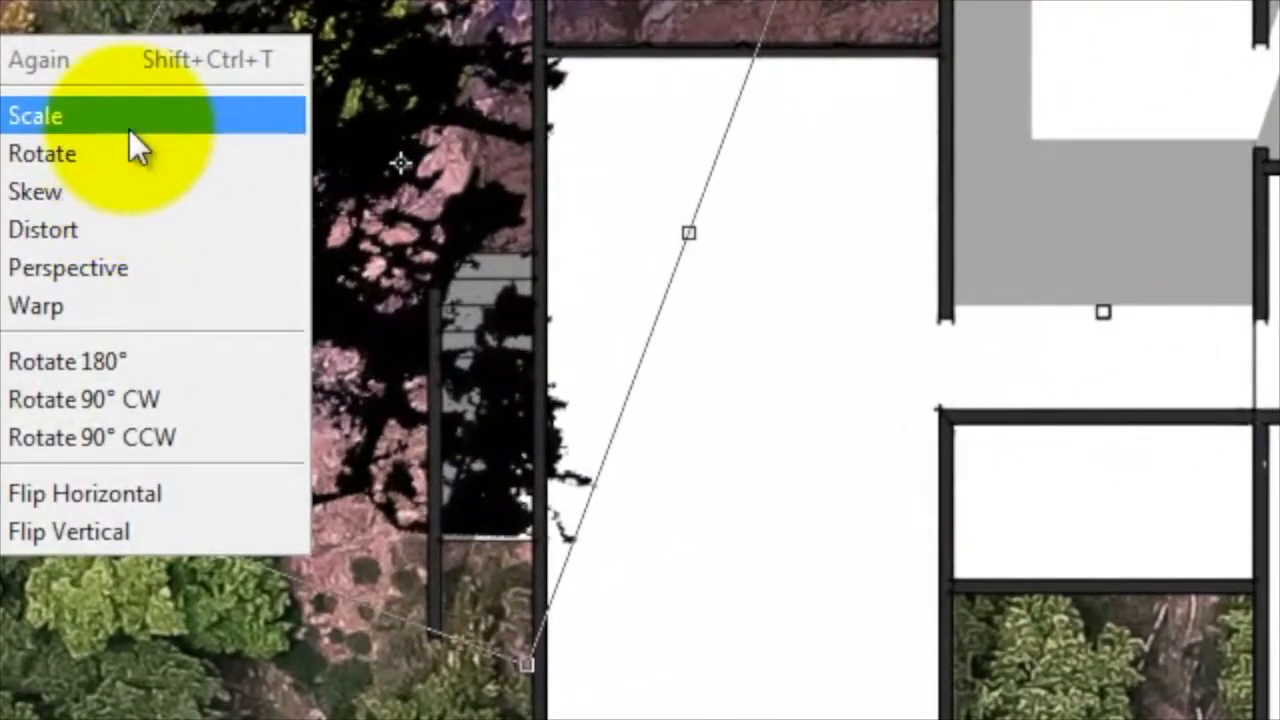
{"action": "left_click", "coordinate": [214, 216]}
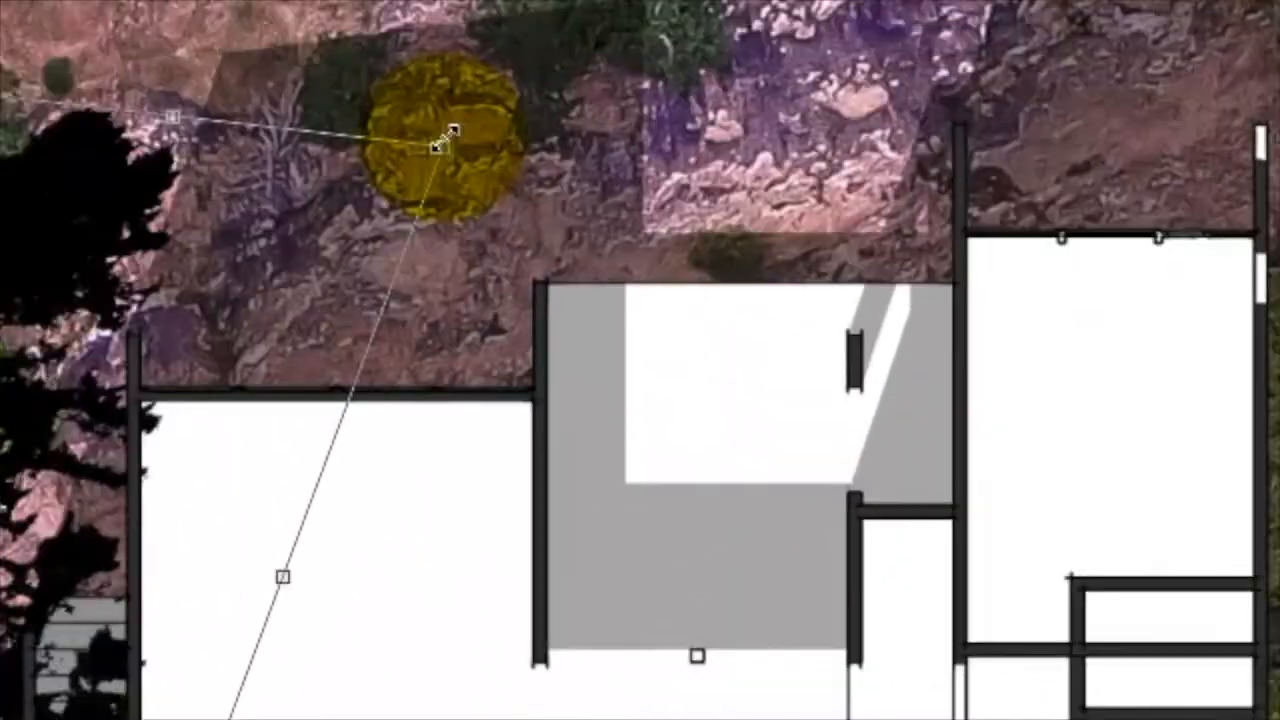
{"action": "left_click_drag", "start_coordinate": [443, 139], "coordinate": [325, 130]}
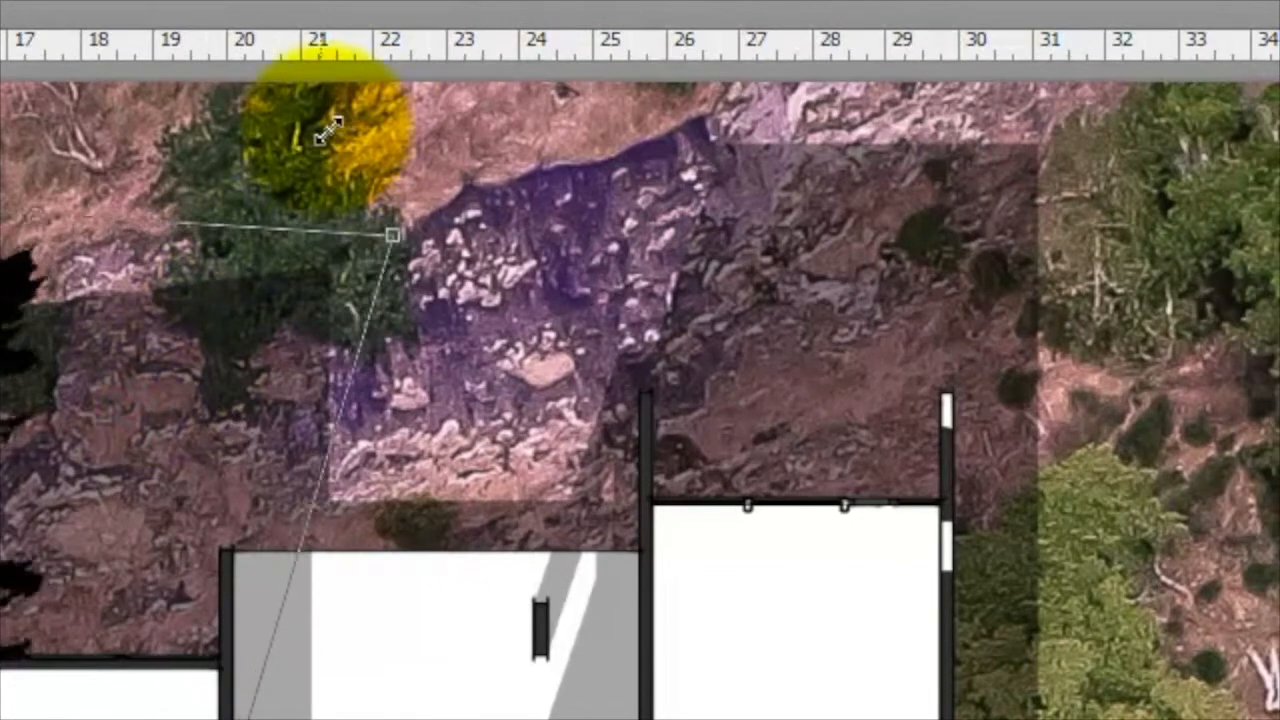
{"action": "left_click_drag", "start_coordinate": [392, 235], "coordinate": [372, 232]}
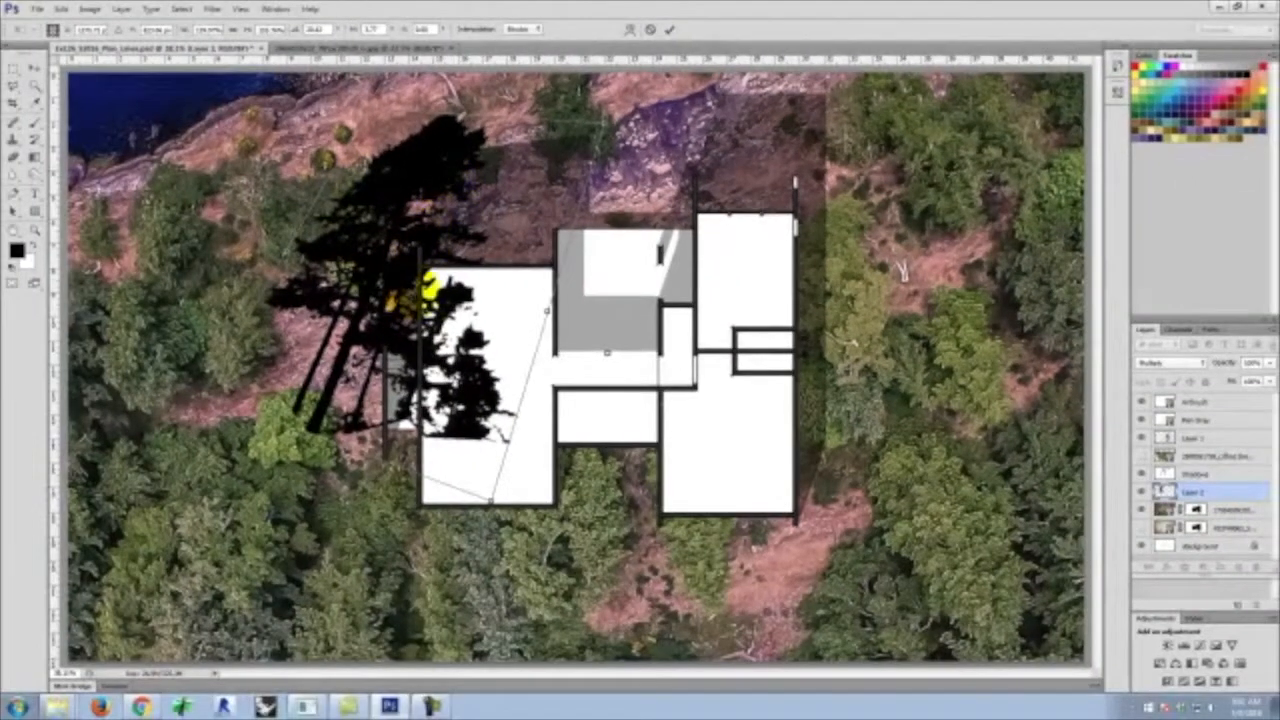
{"action": "left_click", "coordinate": [671, 31]}
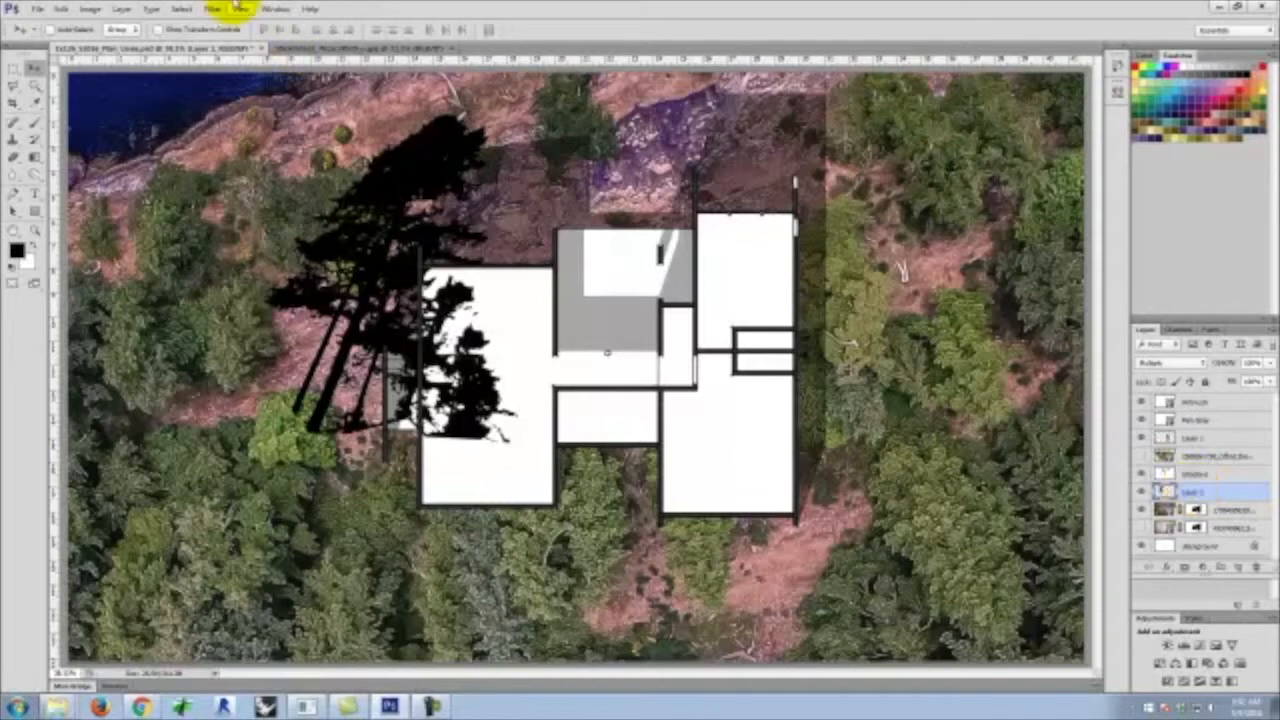
Try to select the black tree silhouette with Color Range
{"action": "left_click", "coordinate": [180, 8]}
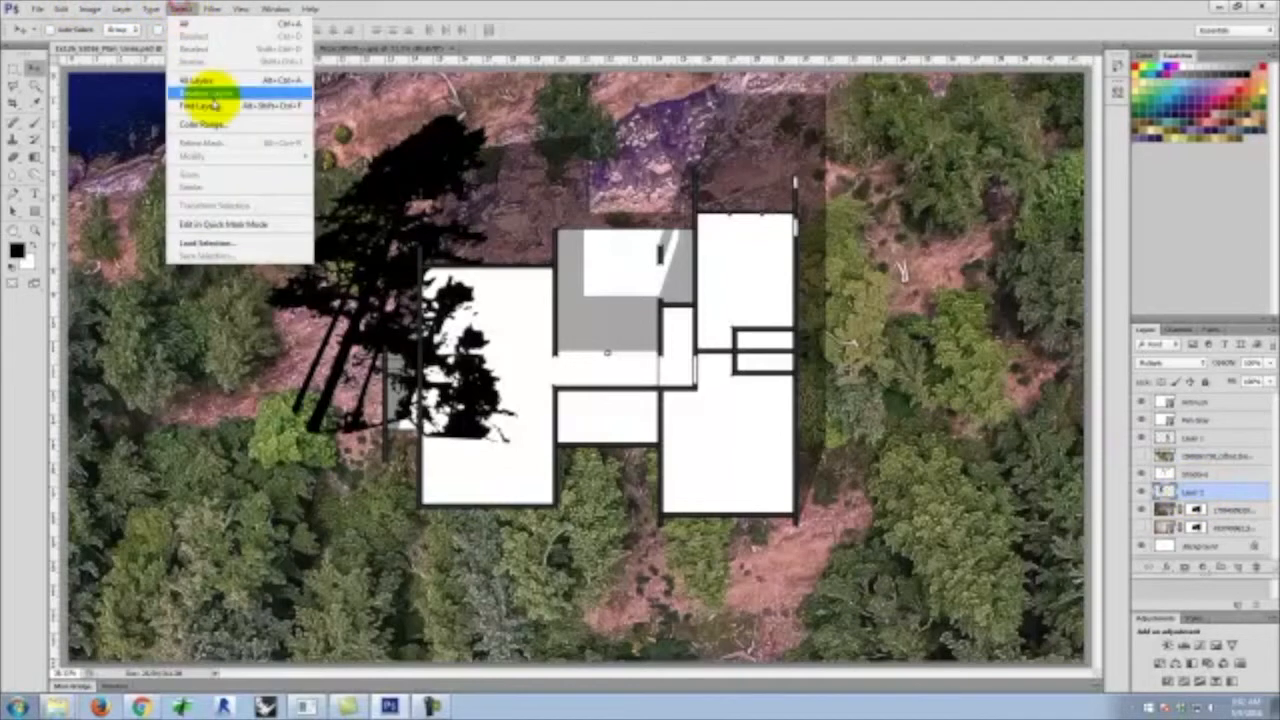
{"action": "left_click", "coordinate": [200, 134]}
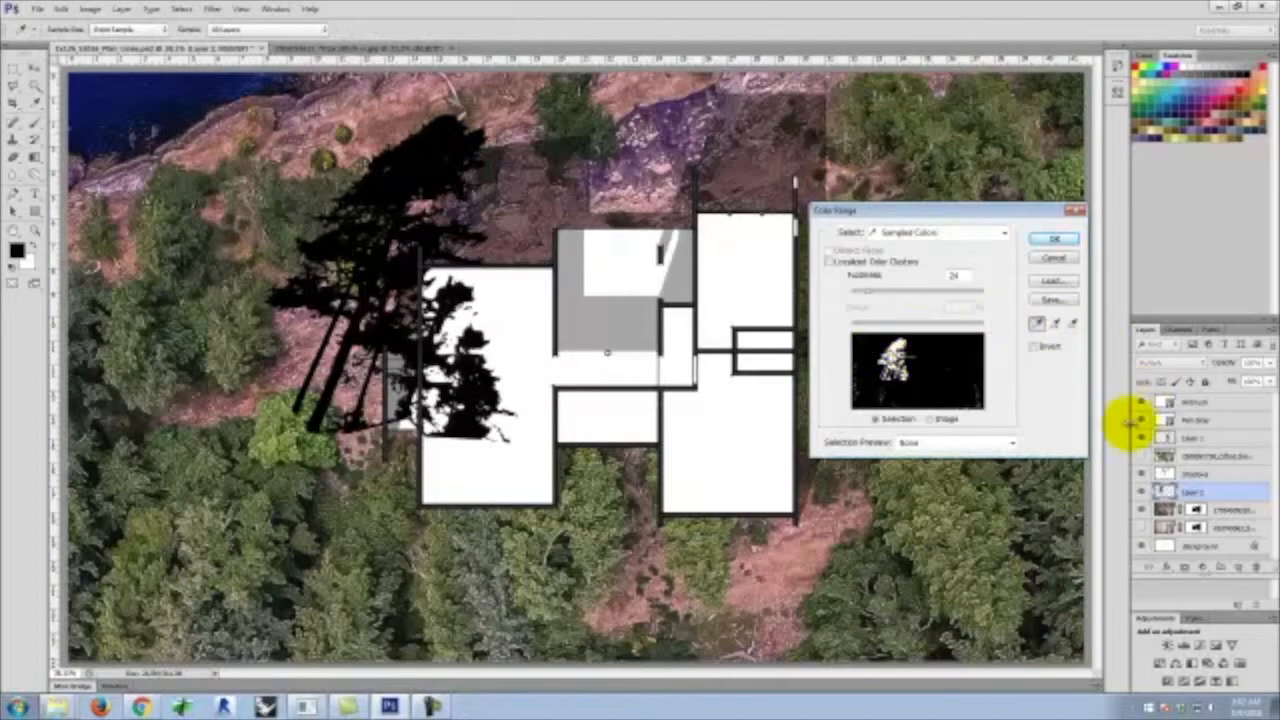
{"action": "left_click", "coordinate": [1064, 239]}
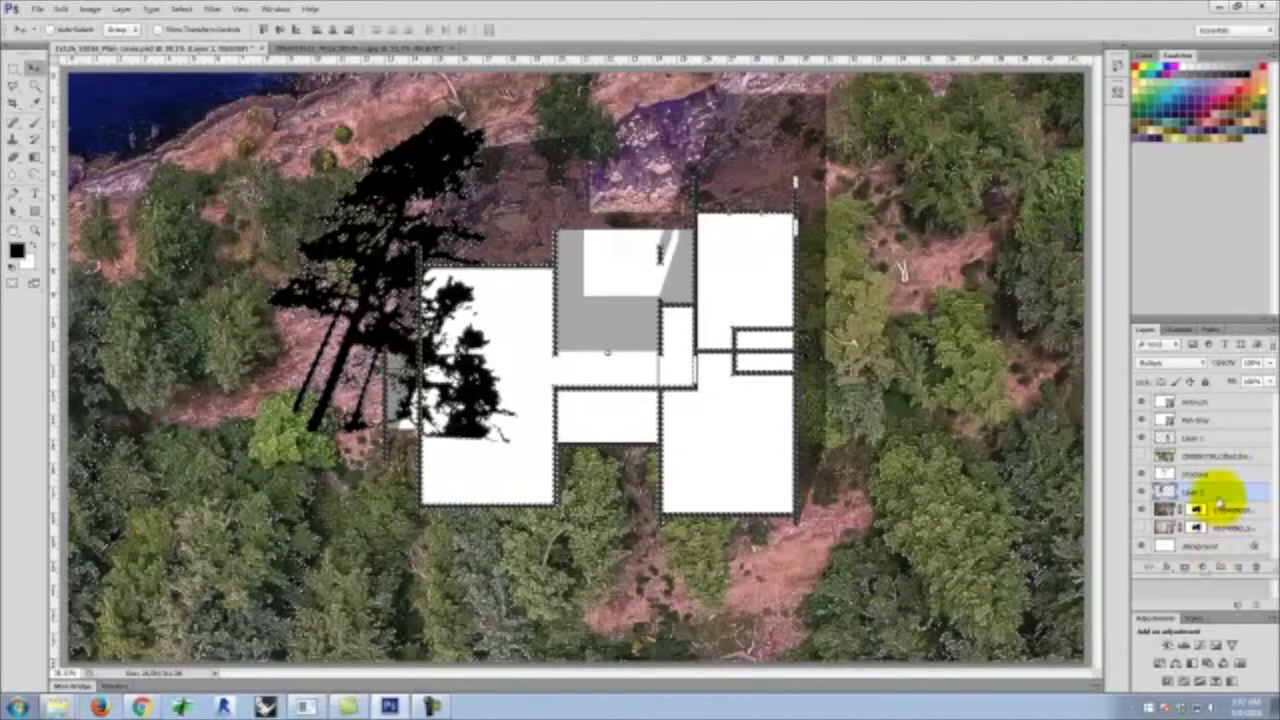
Hide every layer except the tree silhouette and clear the selection
{"action": "left_click", "coordinate": [1142, 509]}
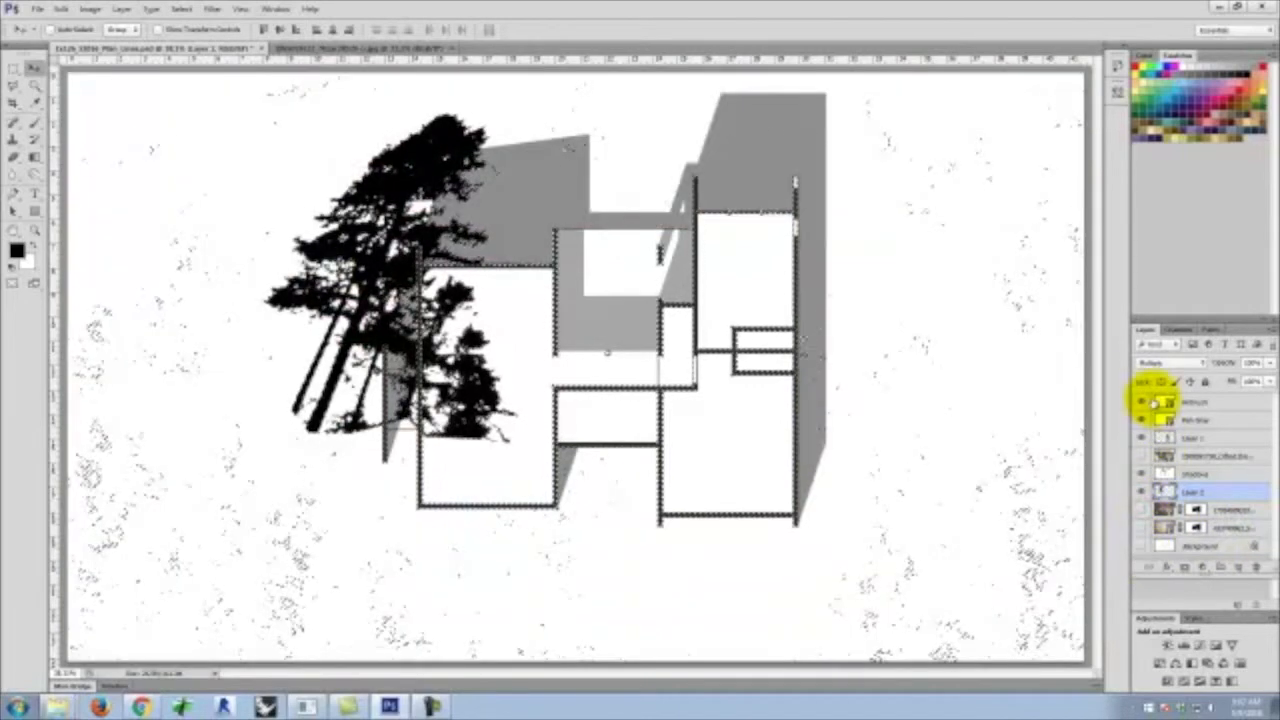
{"action": "left_click", "coordinate": [1142, 492]}
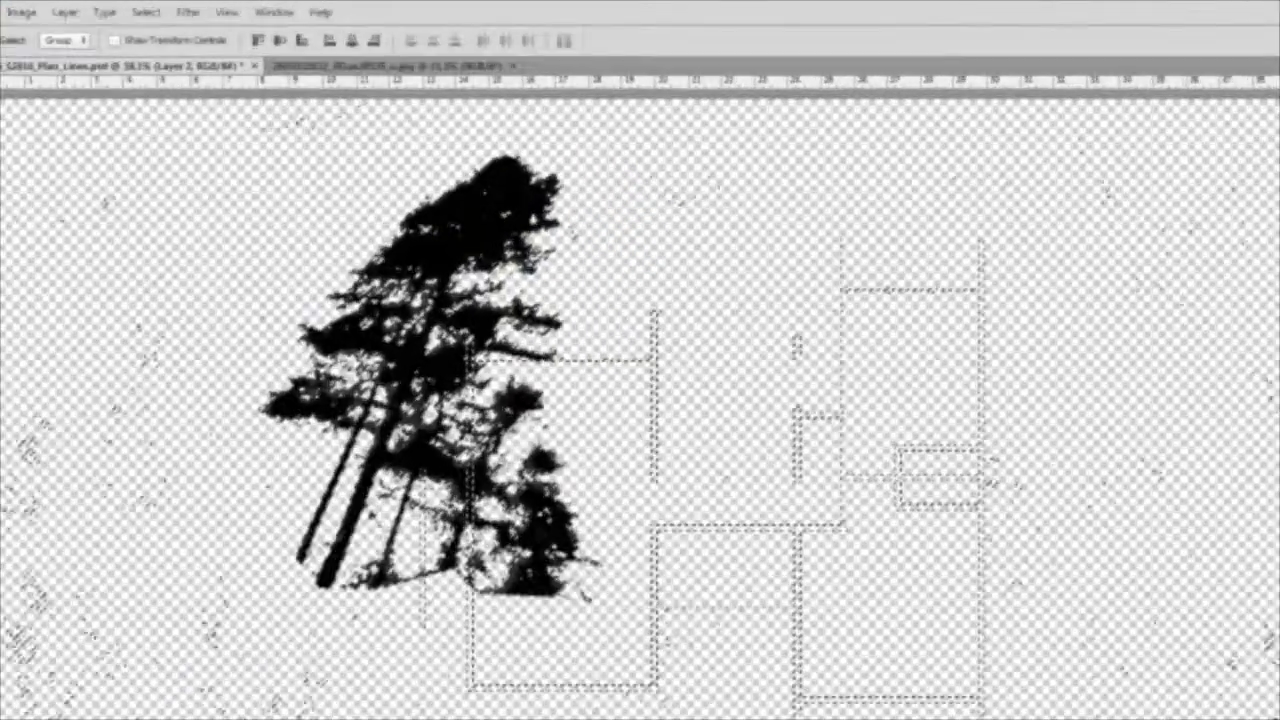
{"action": "left_click", "coordinate": [14, 69]}
{"action": "left_click", "coordinate": [230, 137]}
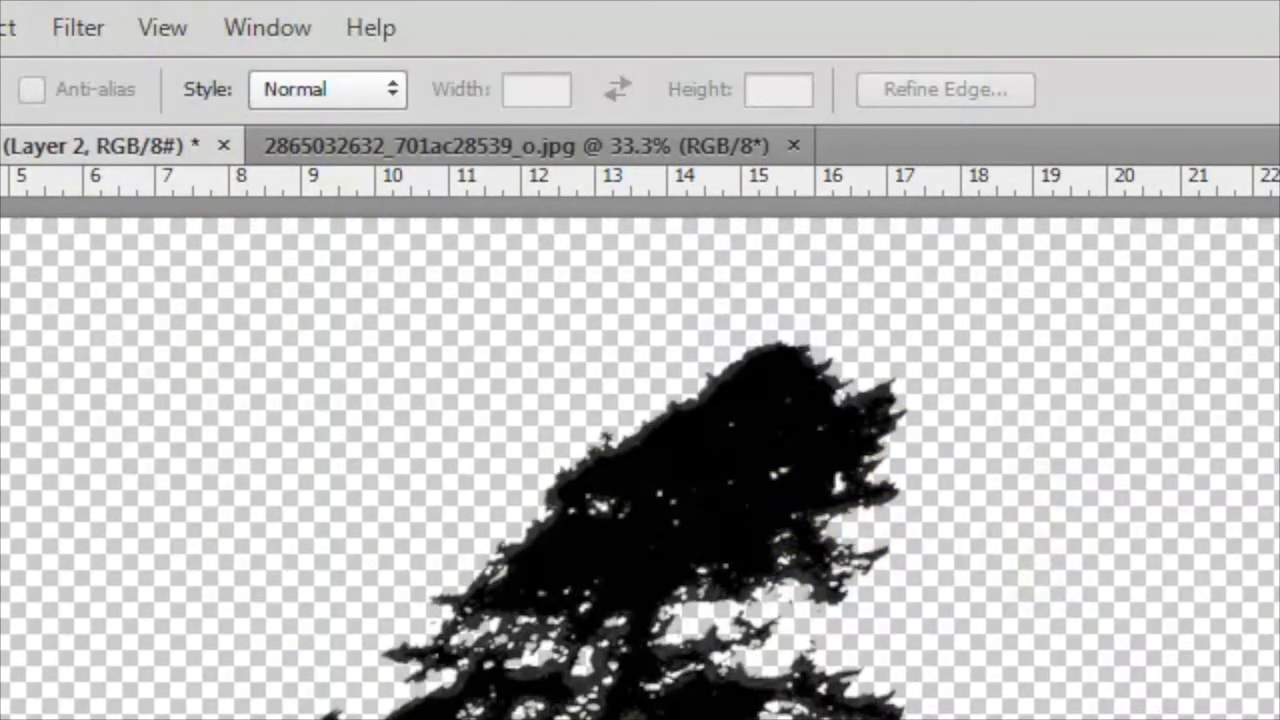
Add a Hue/Saturation adjustment layer clipped to the tree layer, raising its lightness until the silhouette turns mid-gray
{"action": "left_click", "coordinate": [0, 27]}
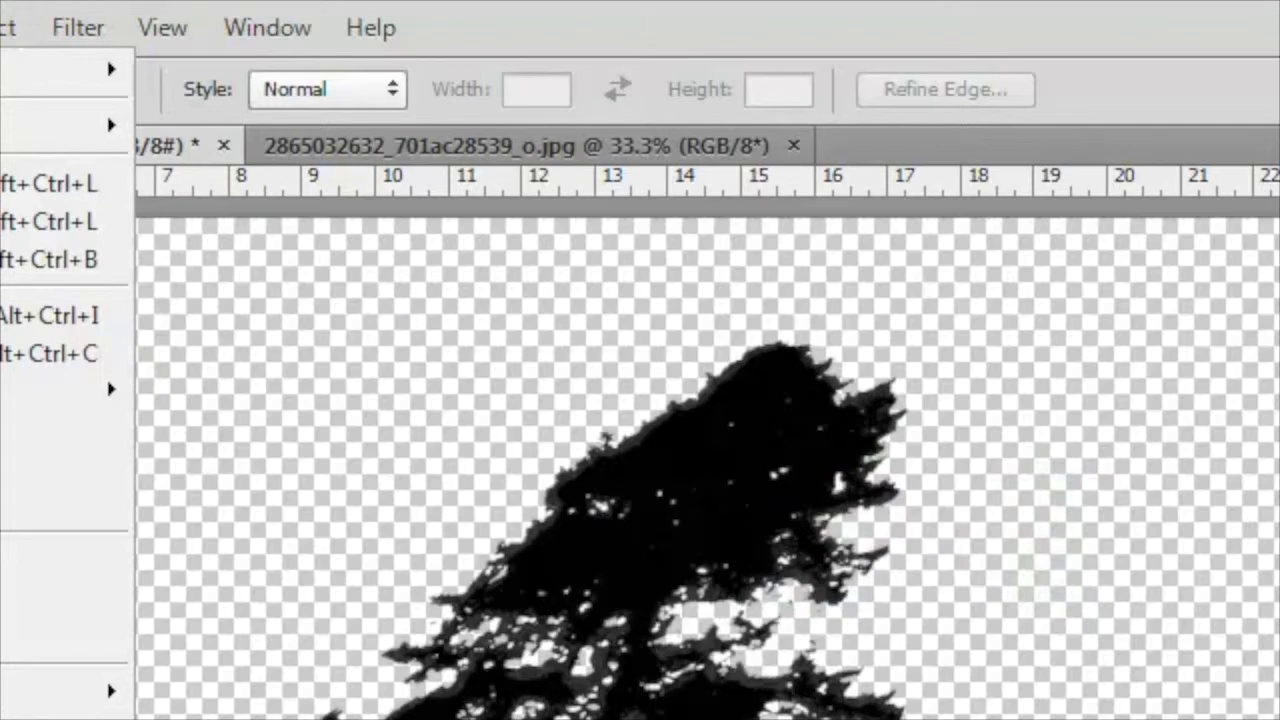
{"action": "mouse_move", "coordinate": [0, 27]}
{"action": "mouse_move", "coordinate": [30, 375]}
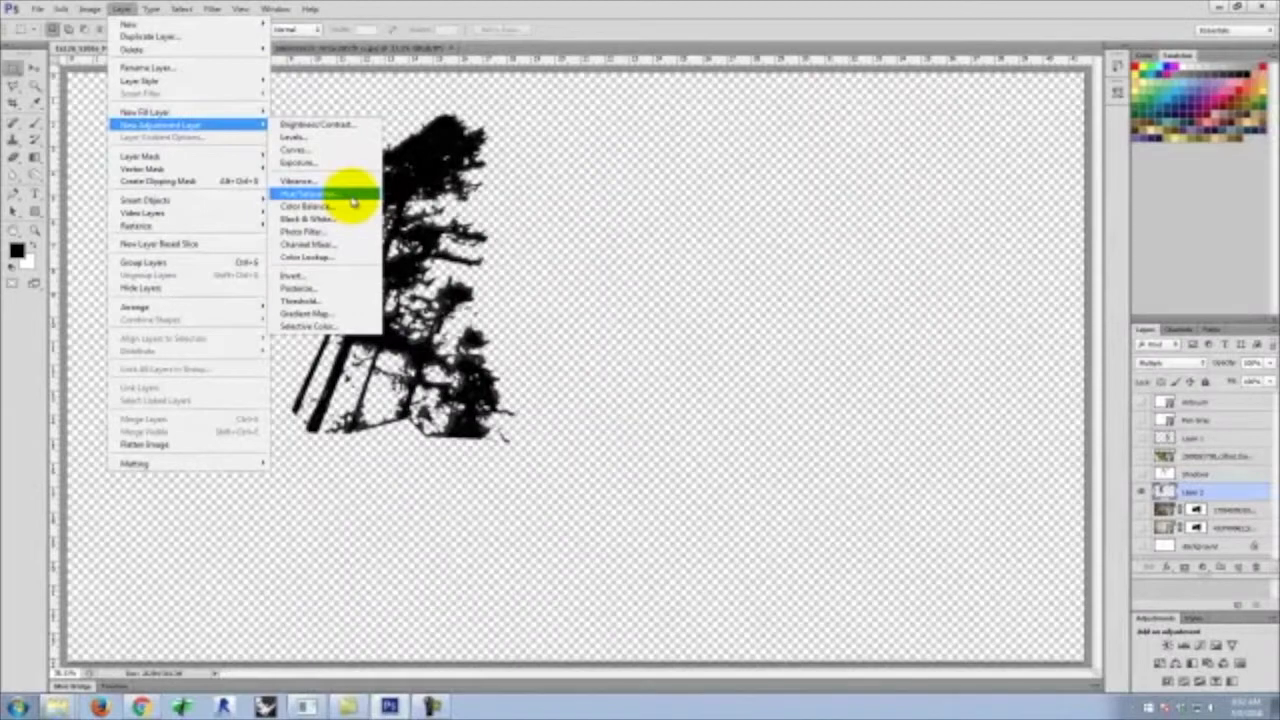
{"action": "left_click", "coordinate": [418, 376]}
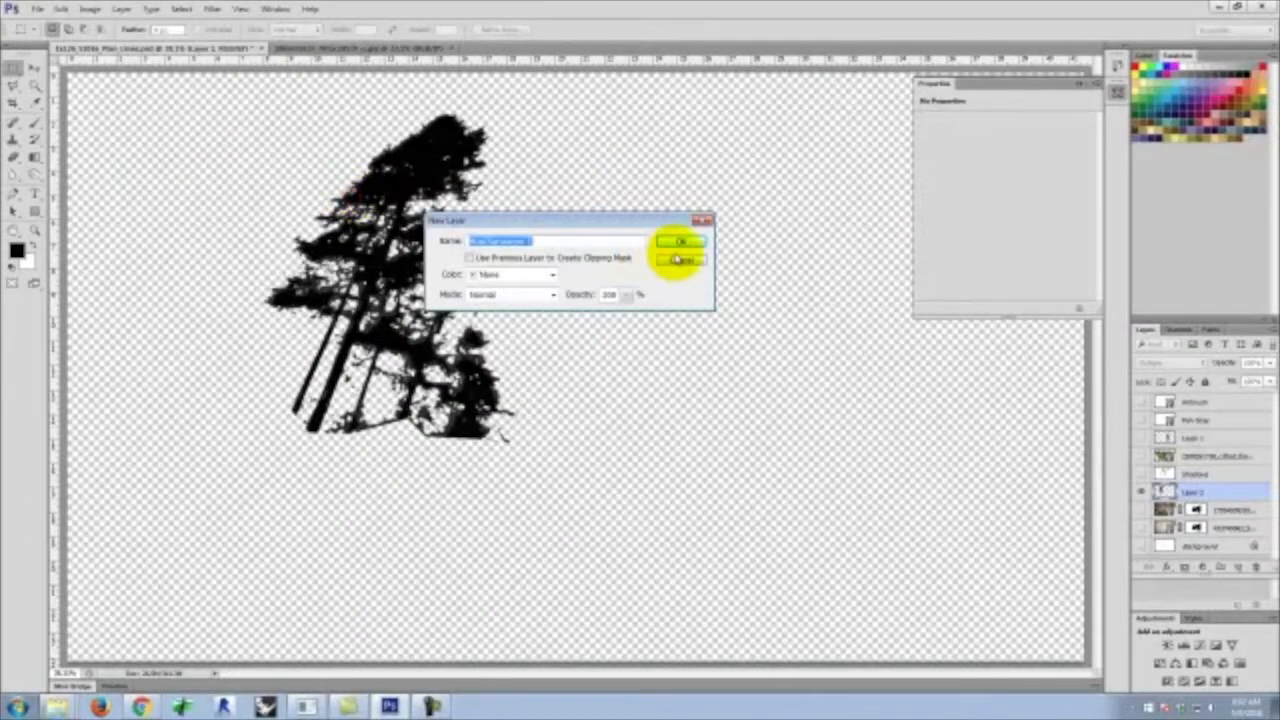
{"action": "left_click", "coordinate": [1136, 458]}
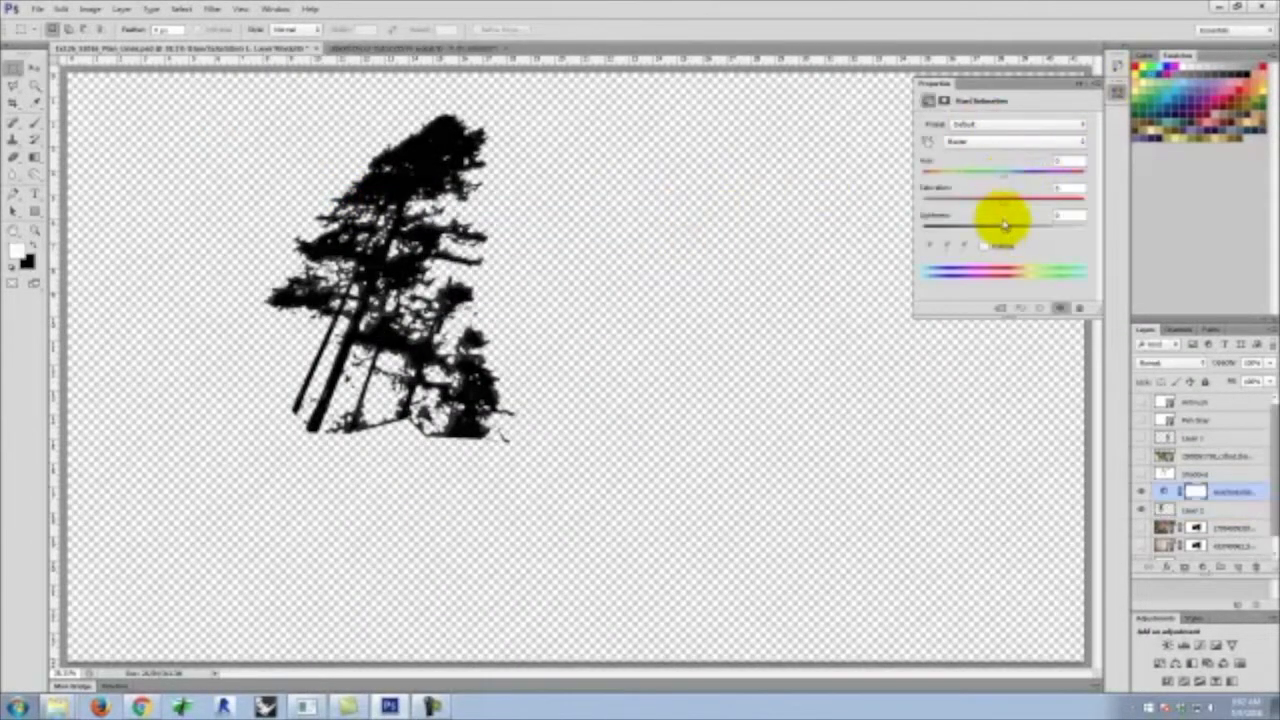
{"action": "left_click_drag", "start_coordinate": [1008, 237], "coordinate": [1051, 240]}
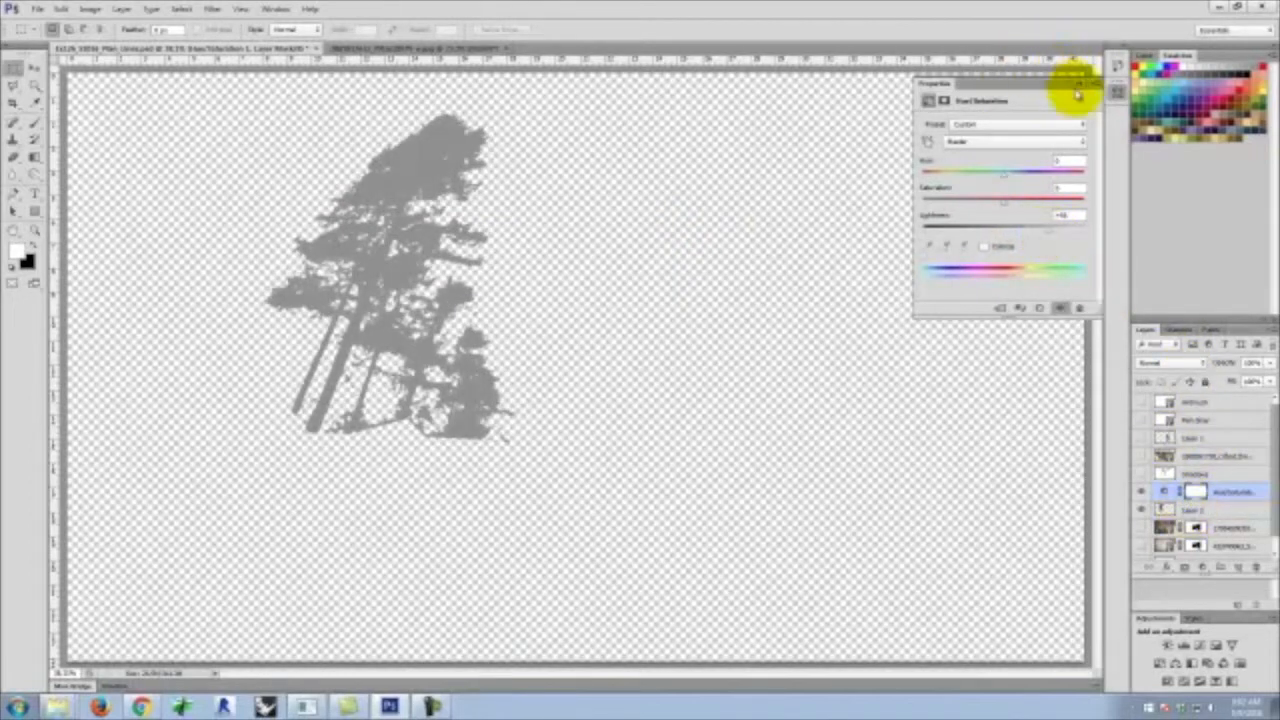
{"action": "left_click", "coordinate": [1078, 92]}
{"action": "key", "text": "ctrl+alt+g"}
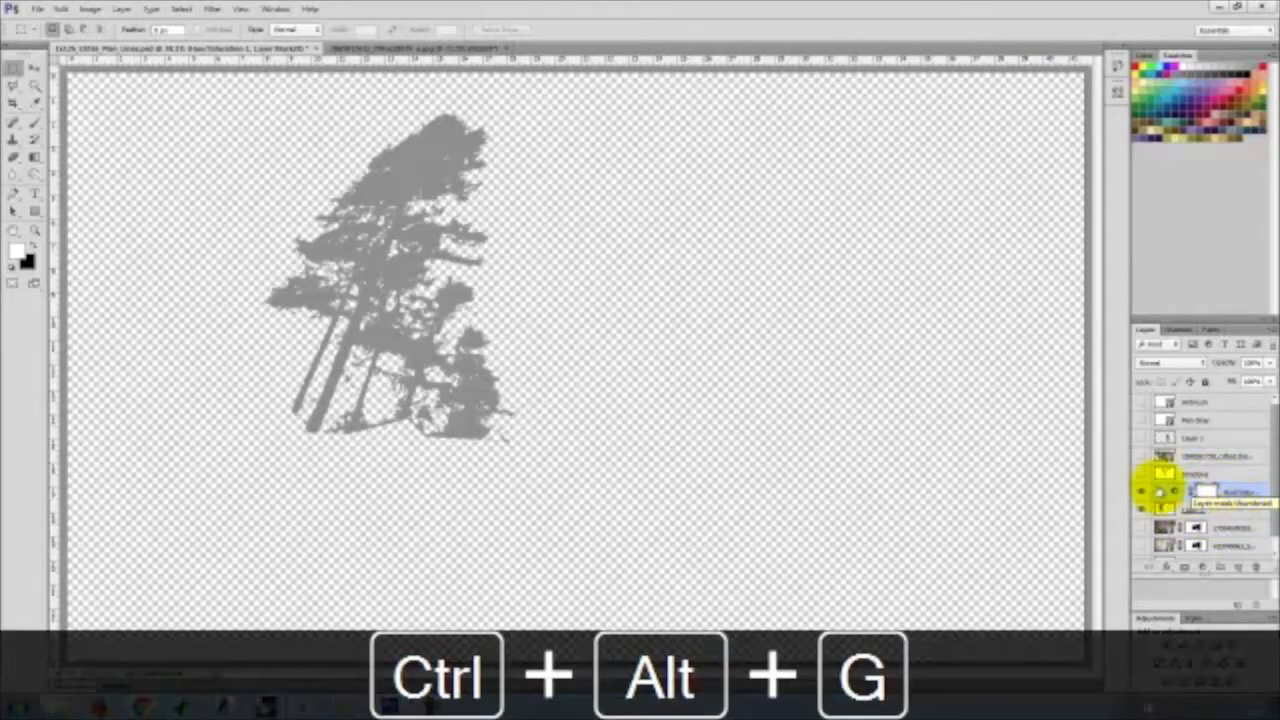
{"action": "left_click", "coordinate": [1225, 508]}
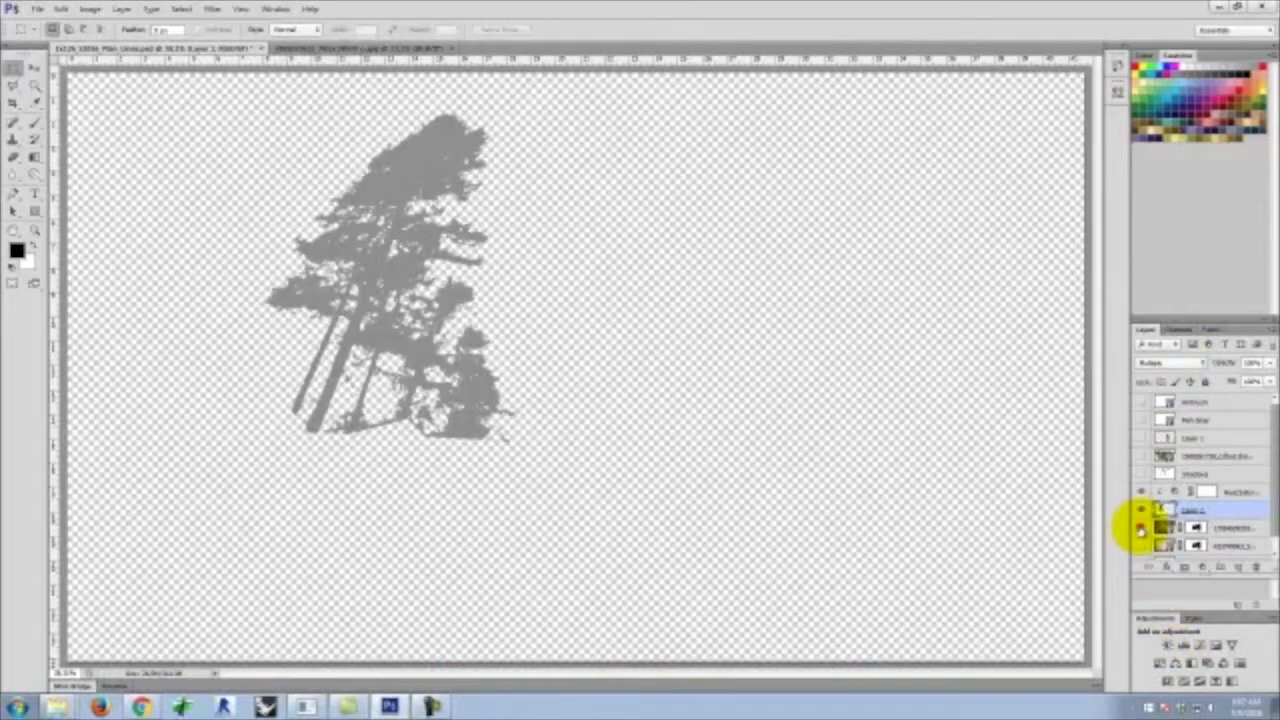
Show the masked forest image and the Background layer again beneath the tree shadow
{"action": "left_click", "coordinate": [1141, 529]}
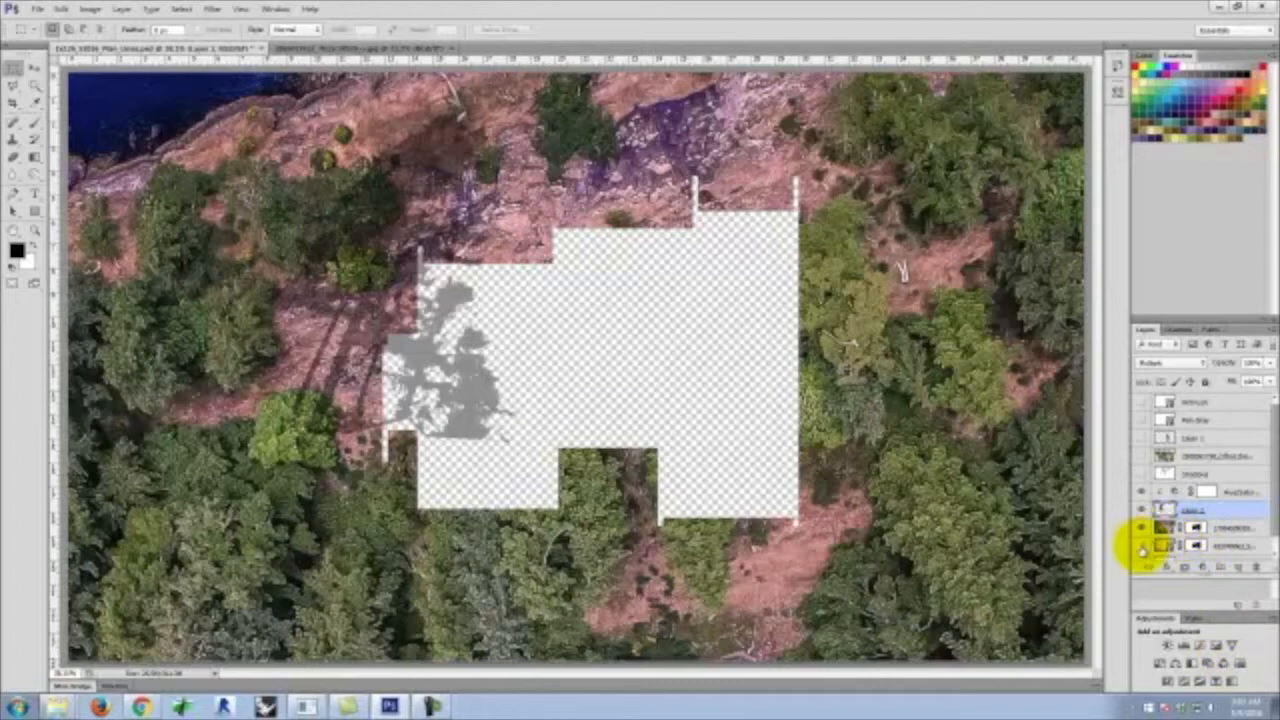
{"action": "left_click", "coordinate": [1270, 512]}
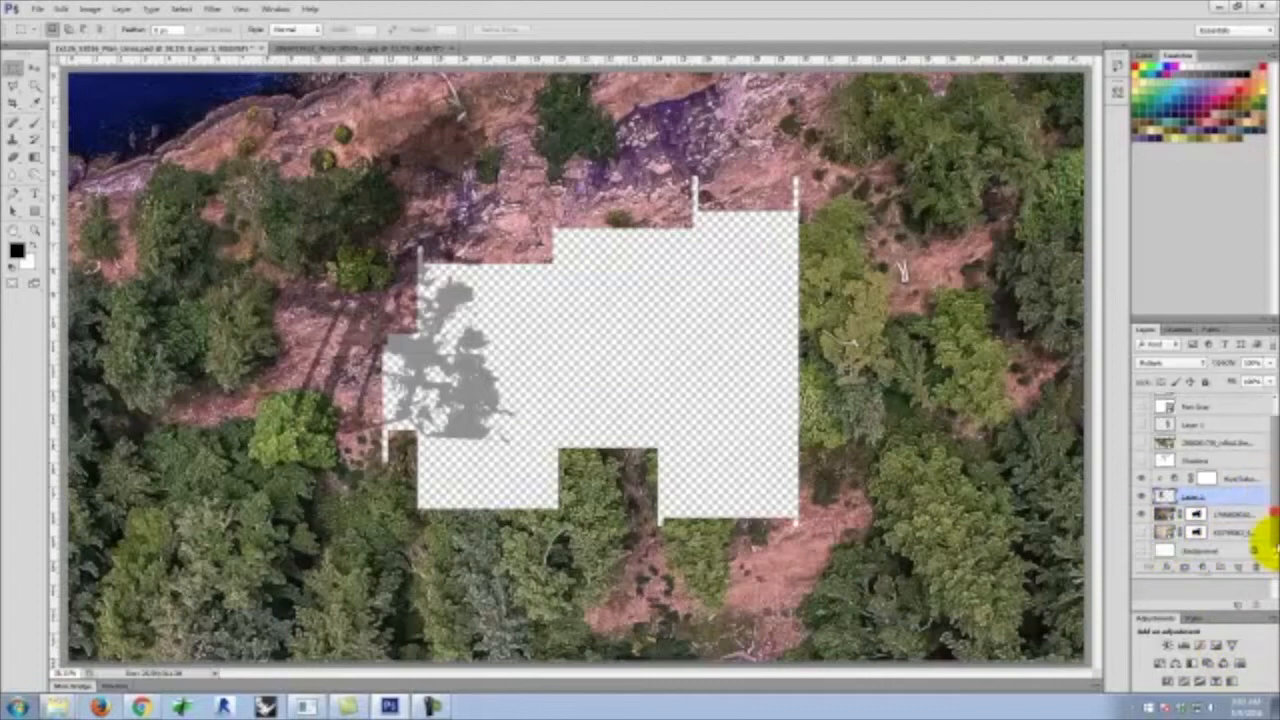
{"action": "left_click", "coordinate": [1141, 553]}
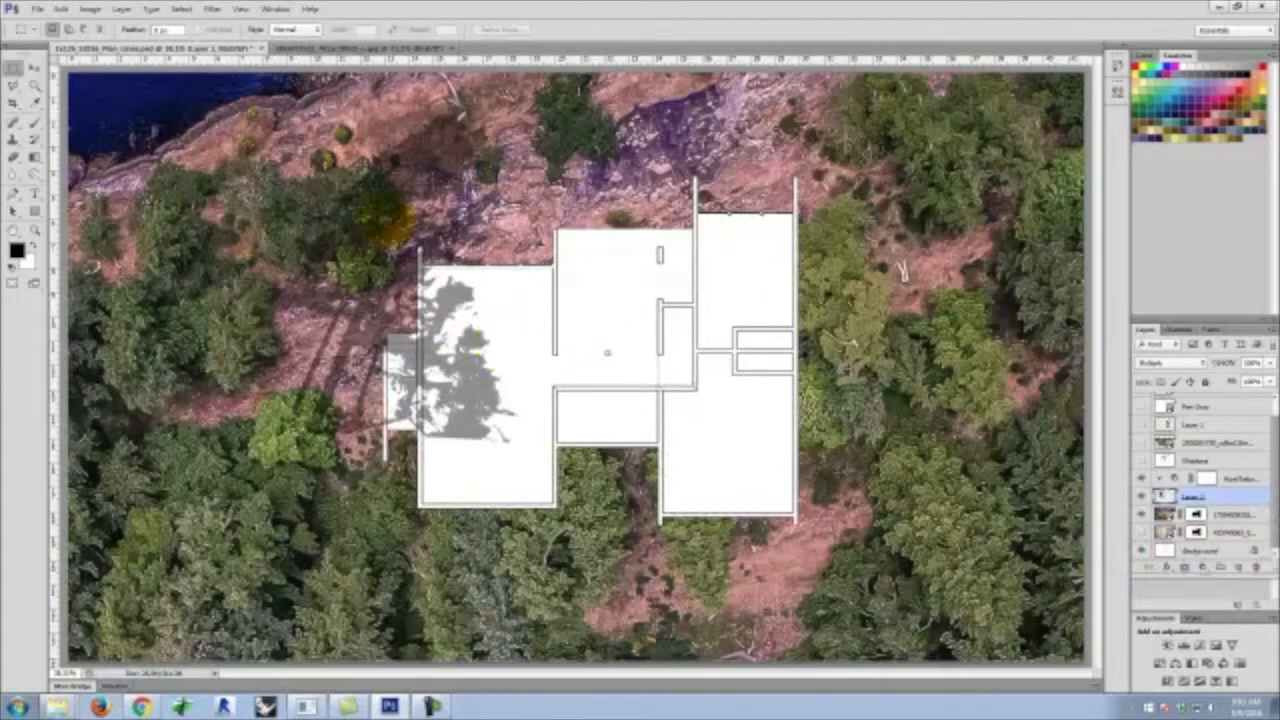
Magic Wand the area outside the building and invert the selection so it covers the building footprint
{"action": "left_click", "coordinate": [34, 88]}
{"action": "left_click", "coordinate": [423, 147]}
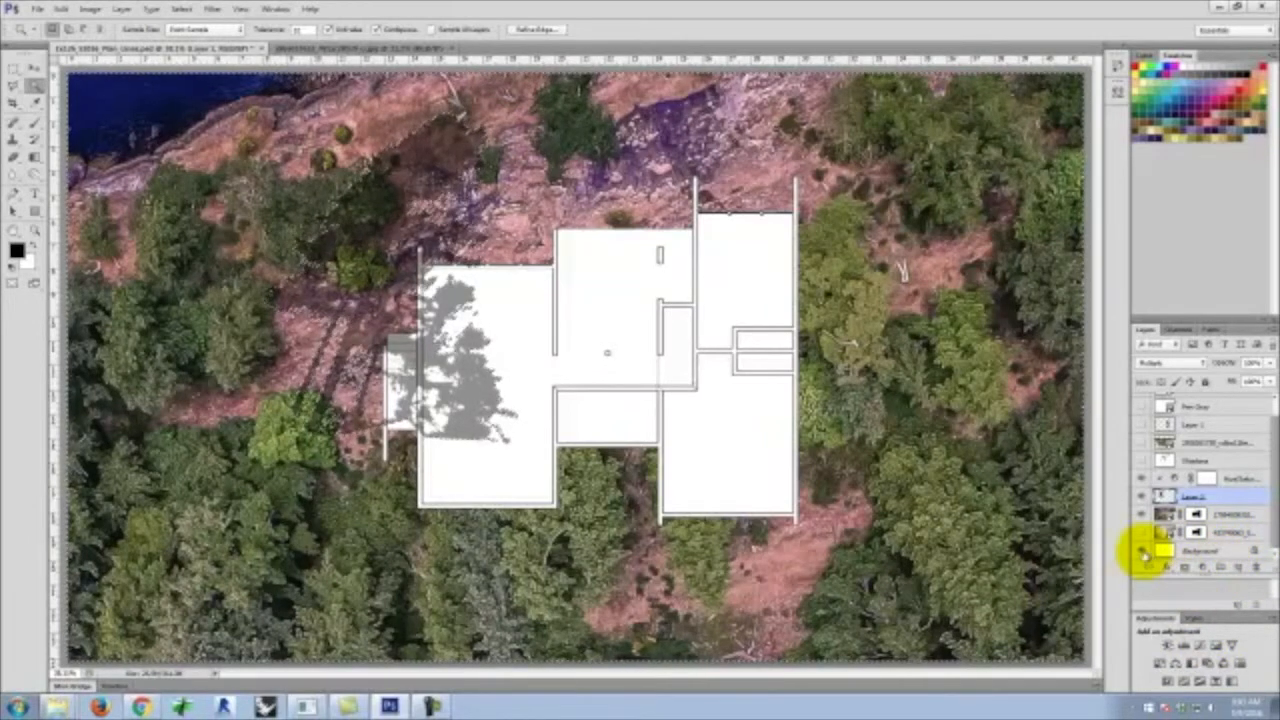
{"action": "left_click", "coordinate": [1210, 550]}
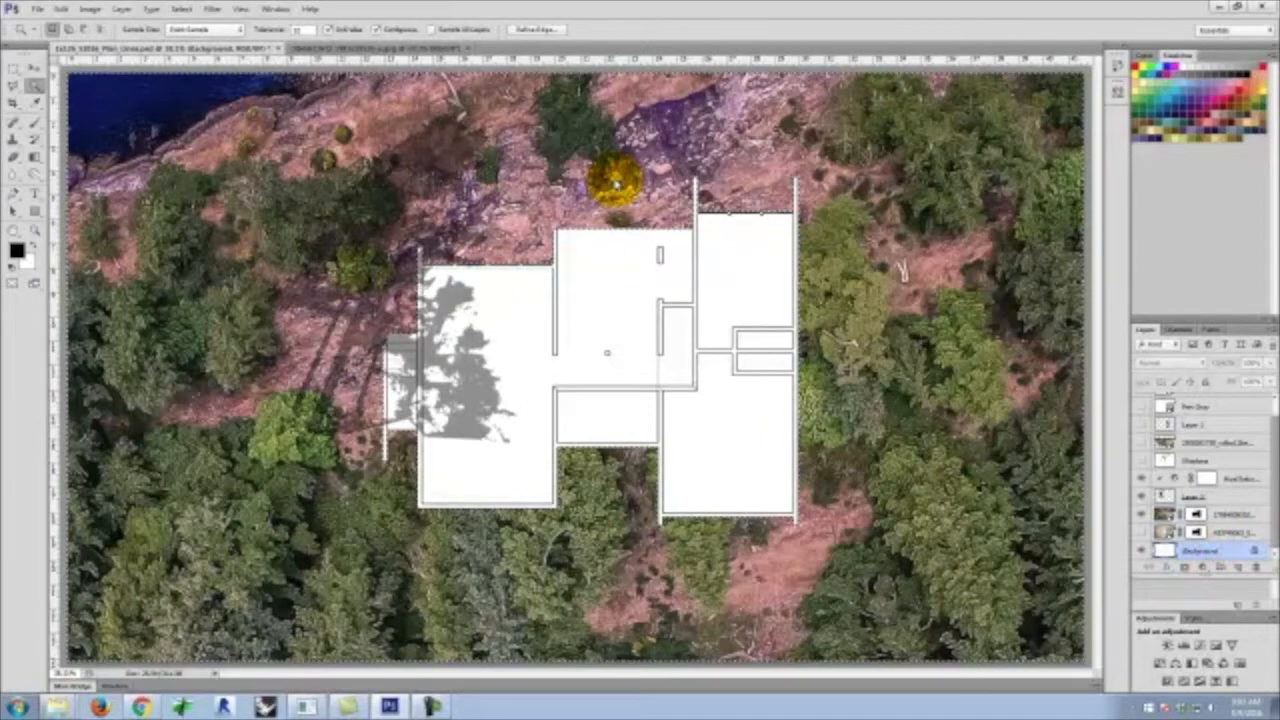
{"action": "left_click", "coordinate": [90, 8]}
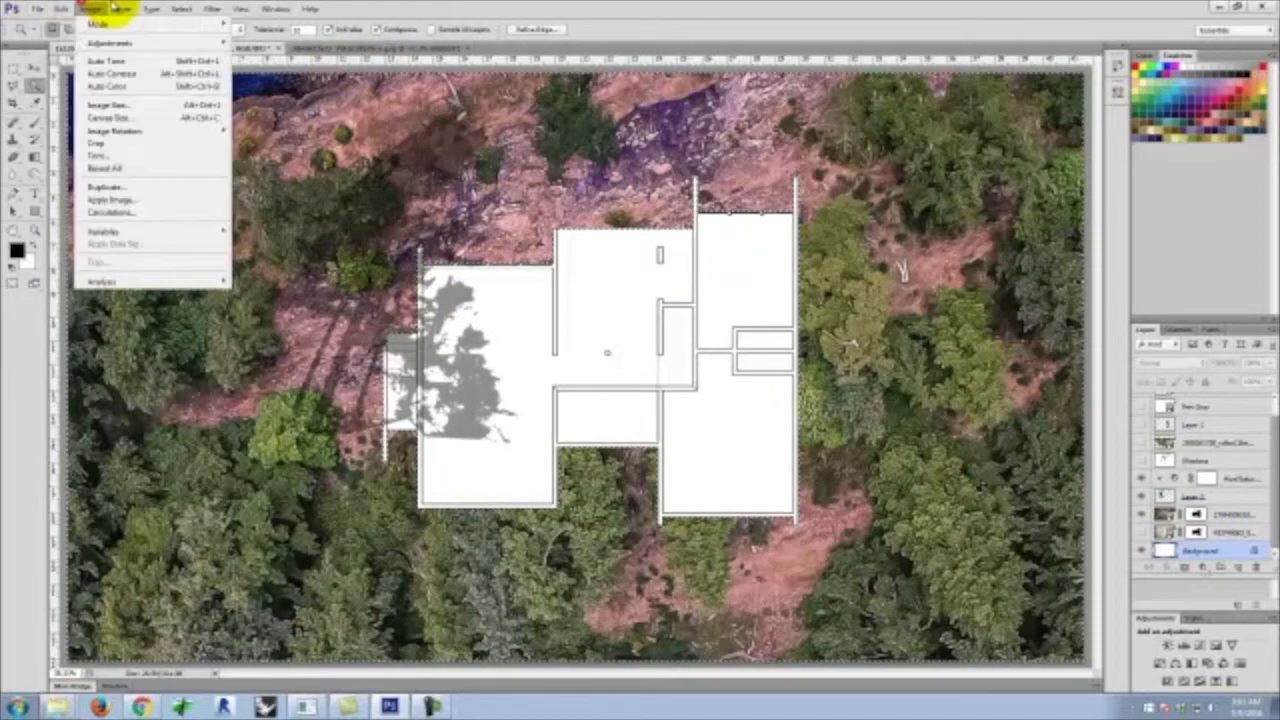
{"action": "left_click", "coordinate": [181, 8]}
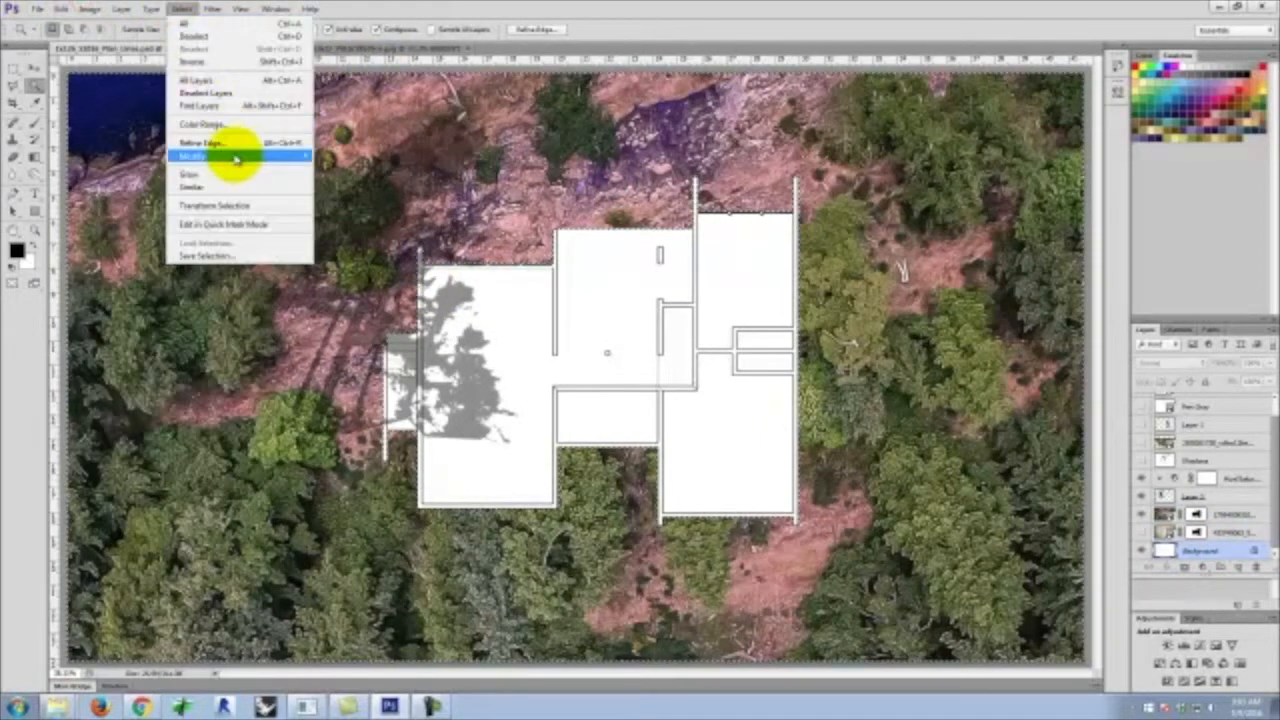
{"action": "left_click", "coordinate": [222, 61]}
Delete the part of the tree shadow on Layer 2 that falls inside the building selection
{"action": "key", "text": "Delete"}
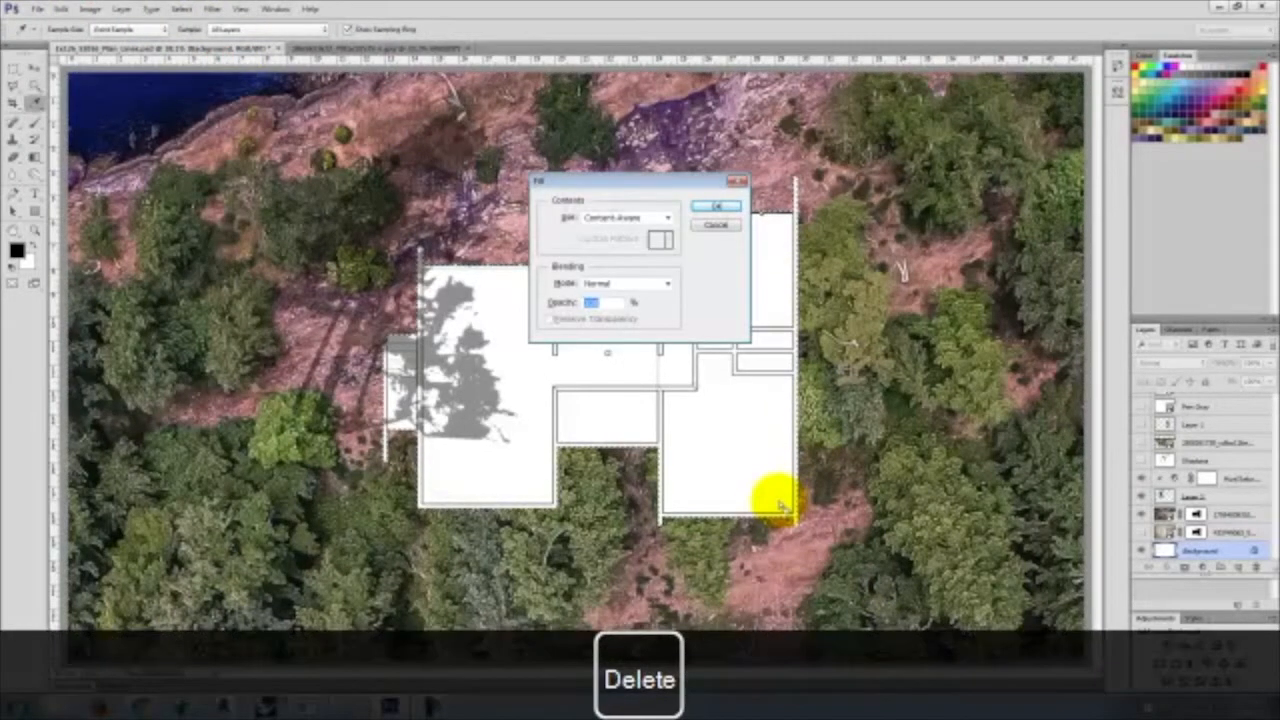
{"action": "left_click", "coordinate": [716, 225]}
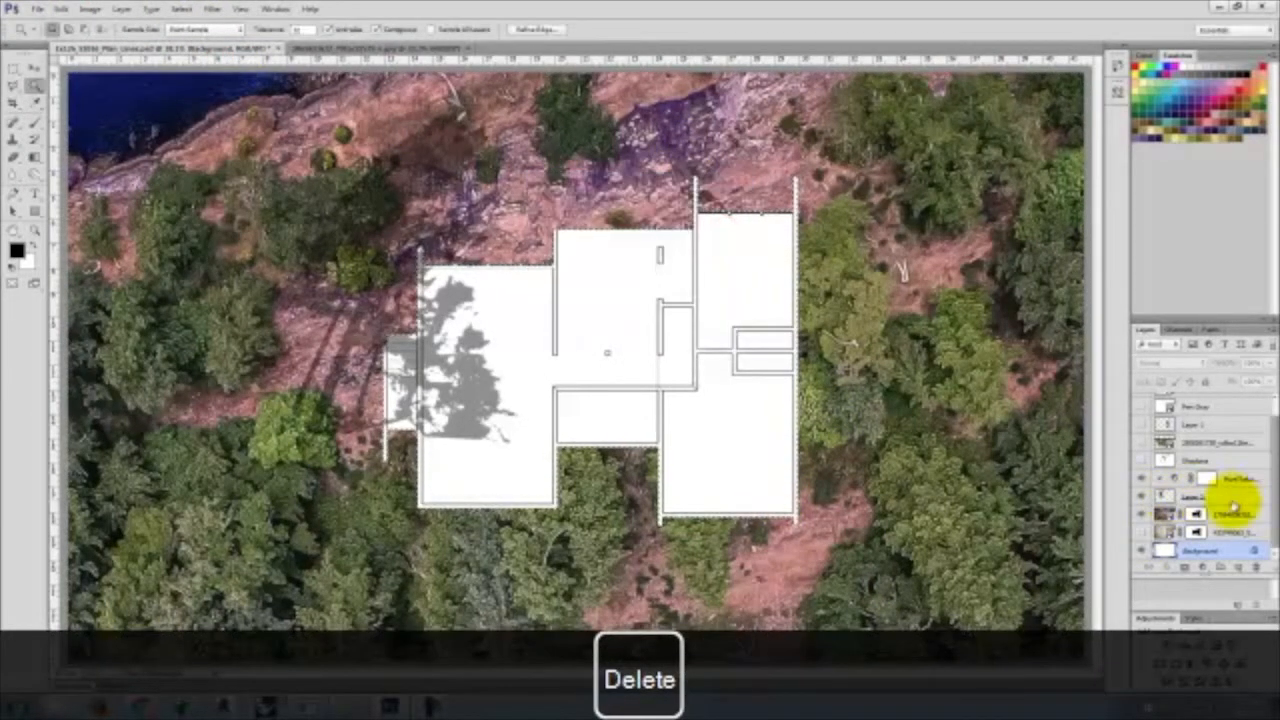
{"action": "left_click", "coordinate": [1225, 497]}
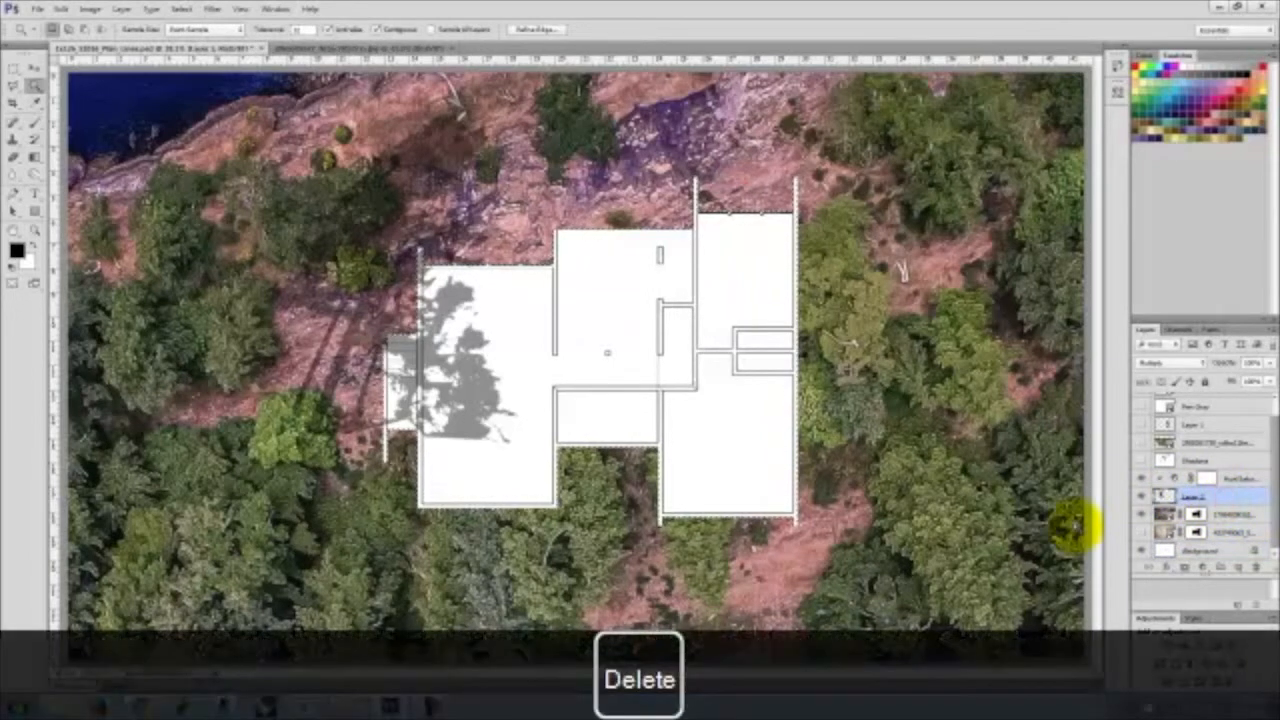
{"action": "key", "text": "Delete"}
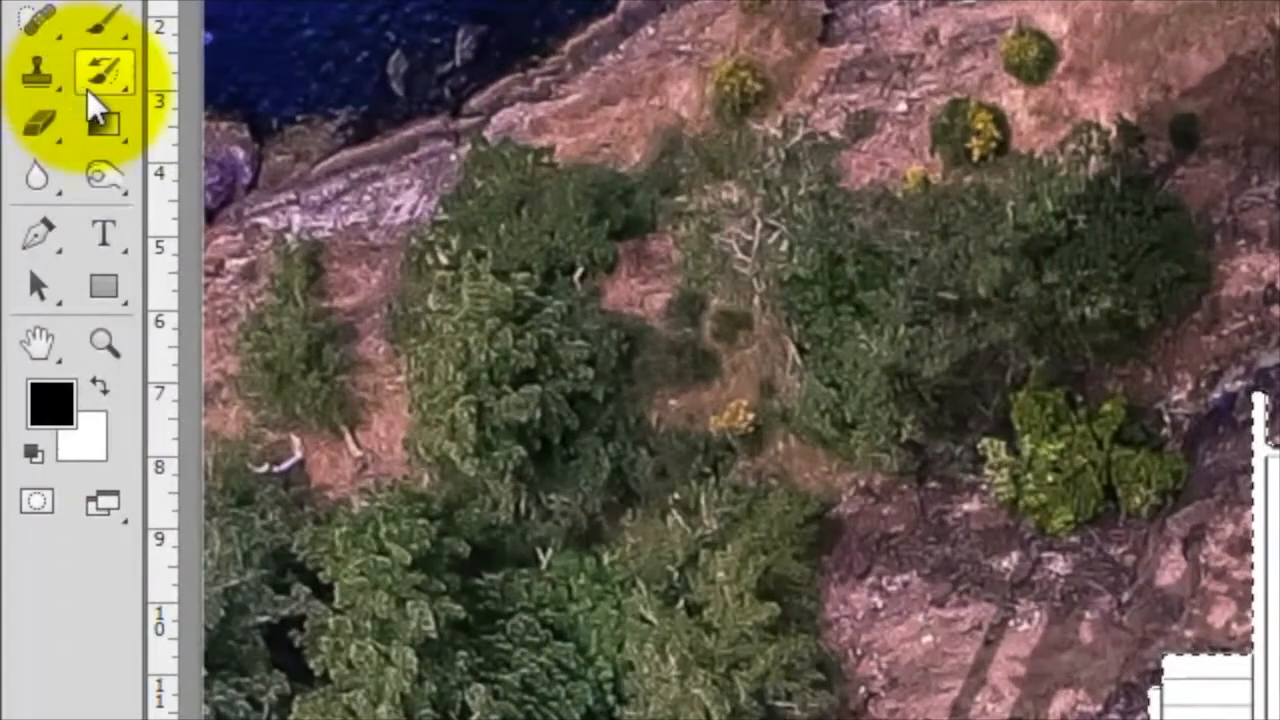
Erase excess tree shadow on the rocky ground beside the building's exterior stairs with the Eraser tool
{"action": "left_click", "coordinate": [40, 122]}
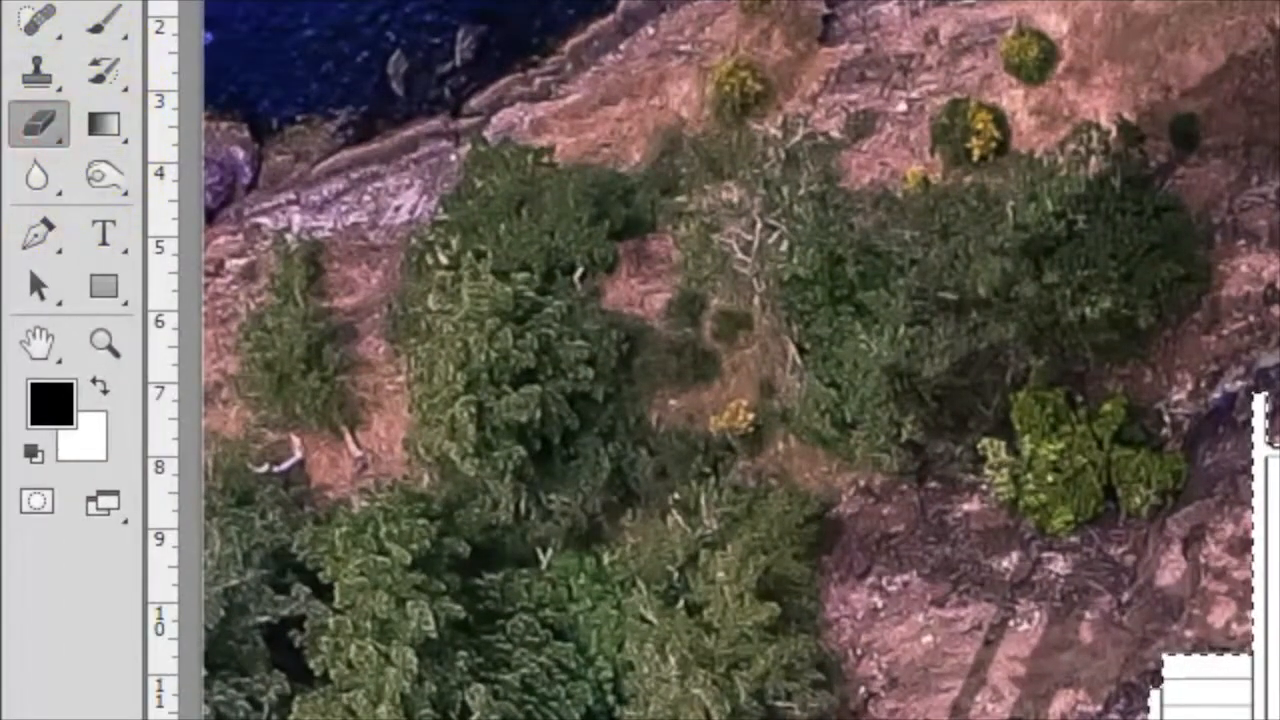
{"action": "left_click", "coordinate": [104, 1]}
{"action": "left_click", "coordinate": [587, 162]}
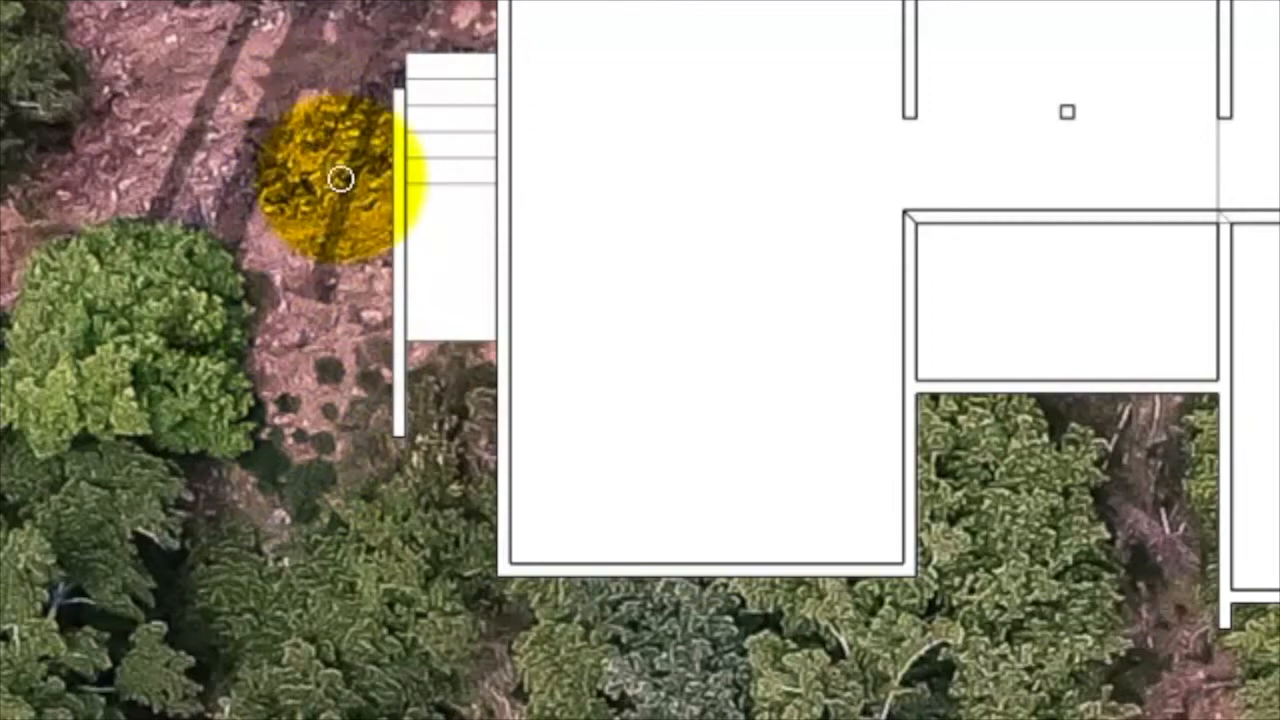
{"action": "left_click", "coordinate": [333, 319]}
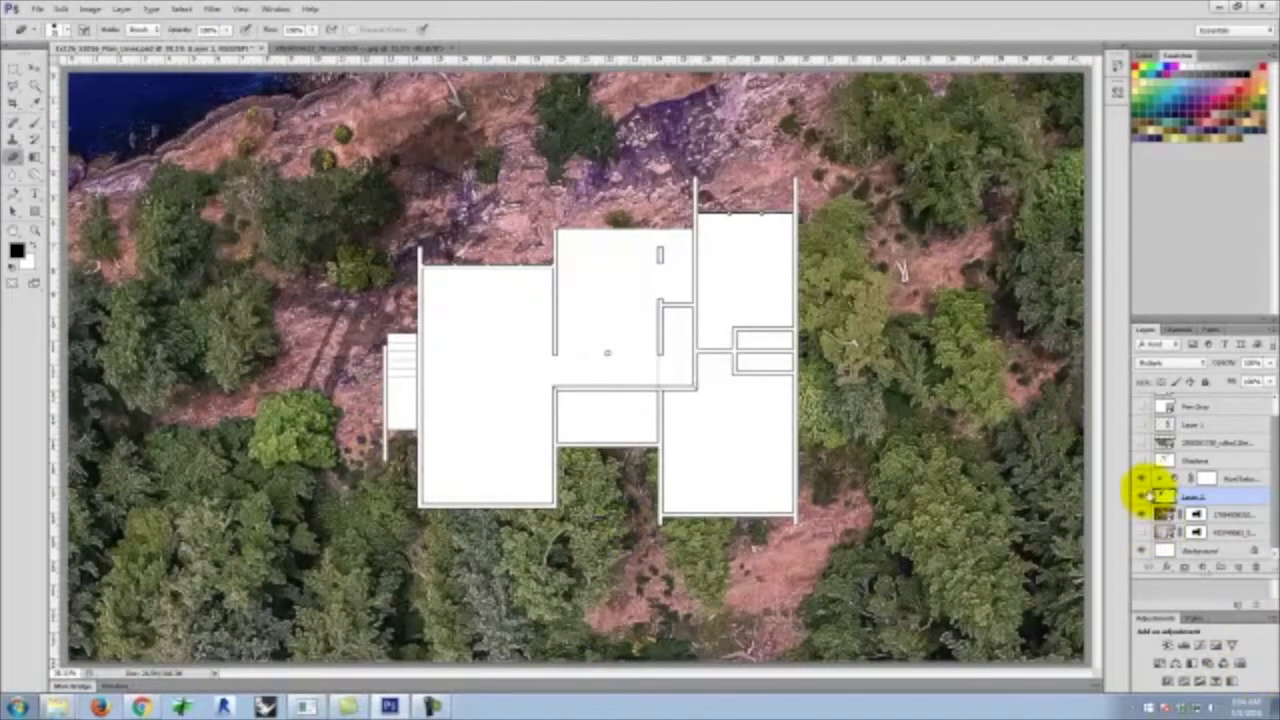
Show the Shadows layer and brush black shadow on Layer 2 over the bare ground between the trees right of the building
{"action": "left_click", "coordinate": [1141, 461]}
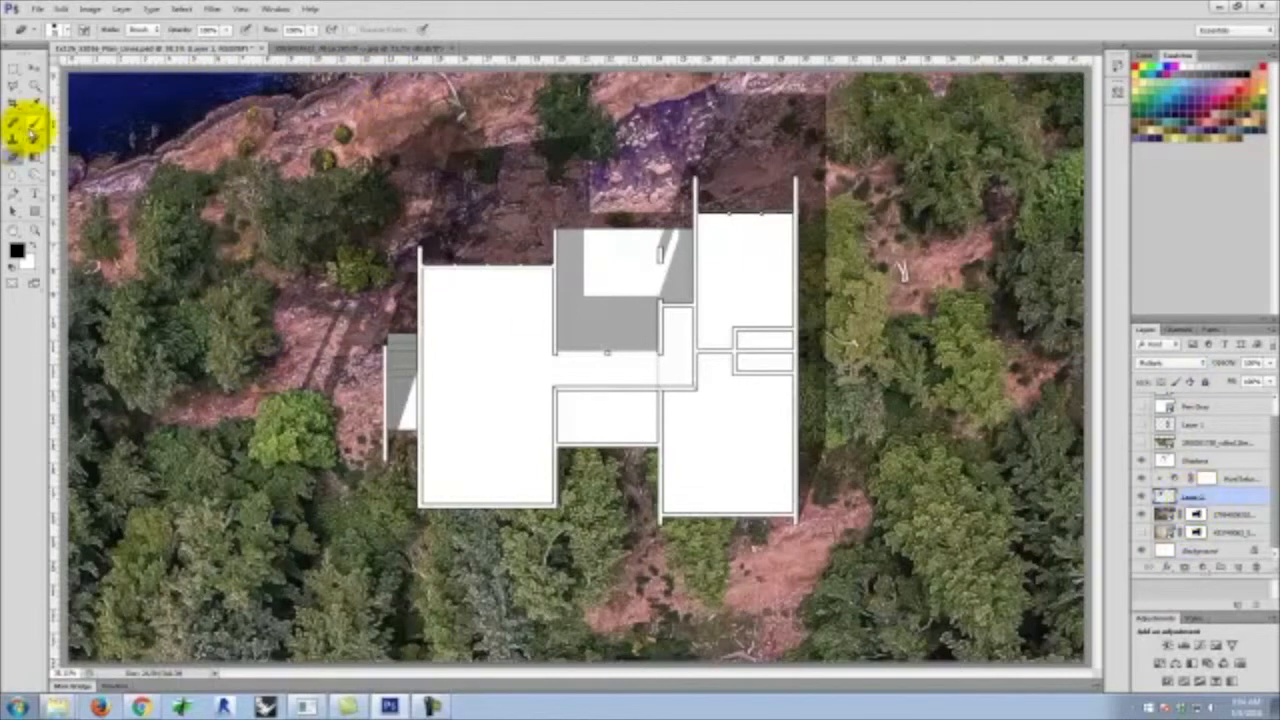
{"action": "left_click", "coordinate": [33, 126]}
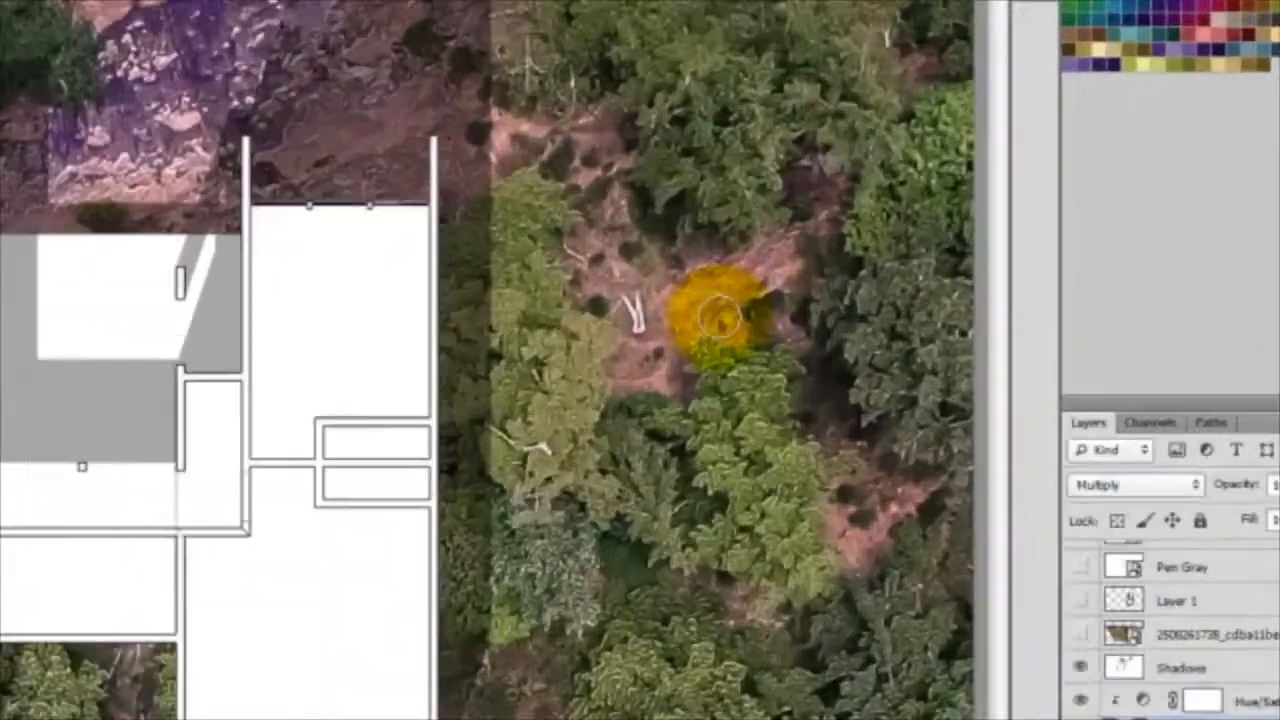
{"action": "key", "text": "bracketleft"}
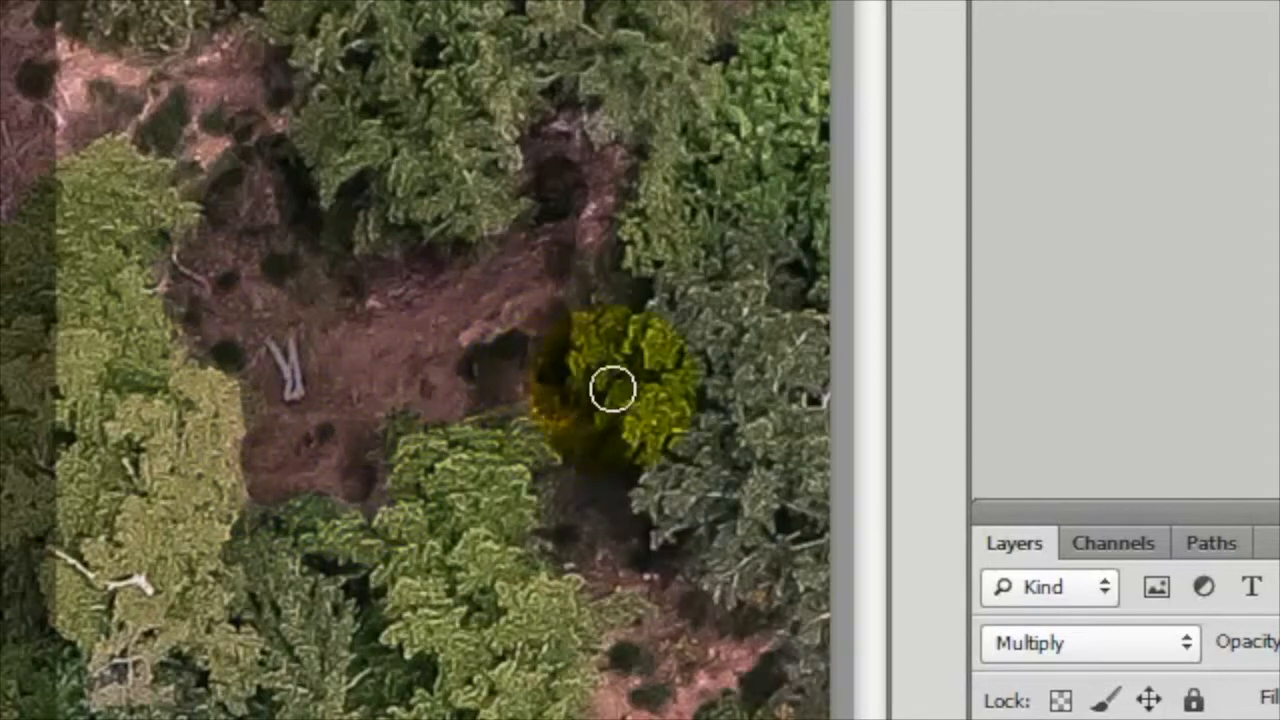
{"action": "left_click", "coordinate": [600, 211]}
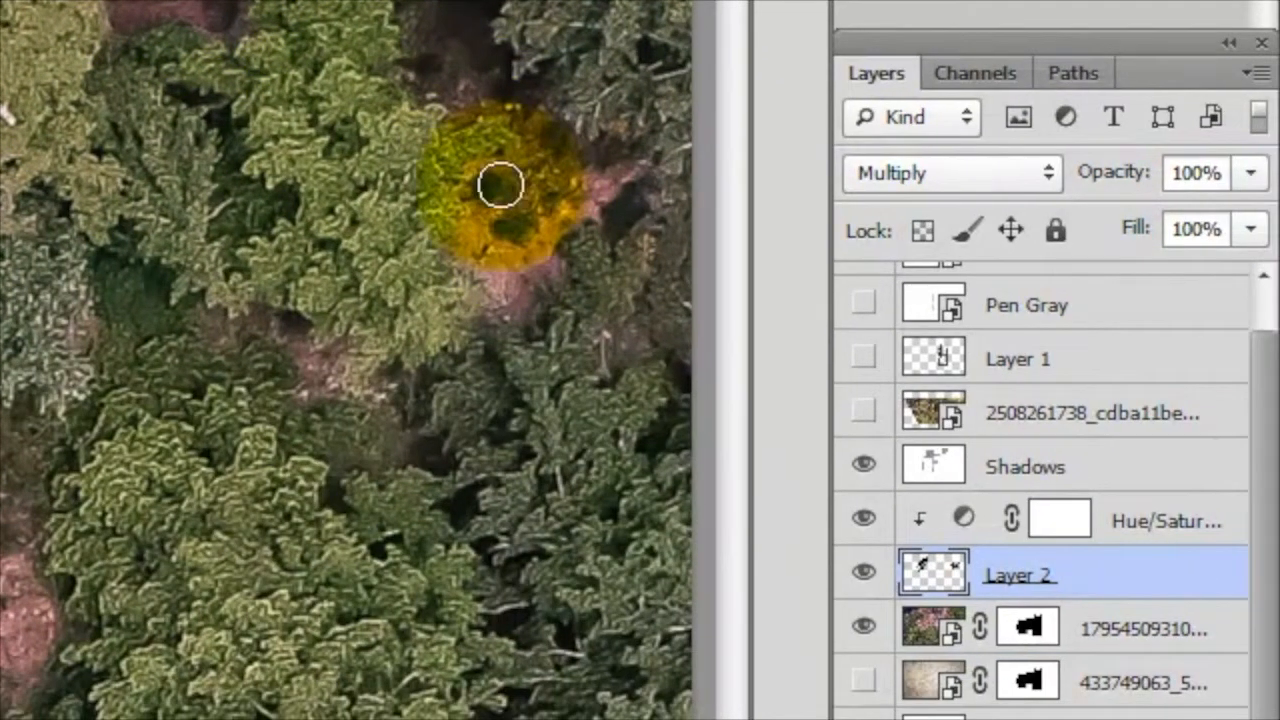
{"action": "left_click", "coordinate": [477, 243]}
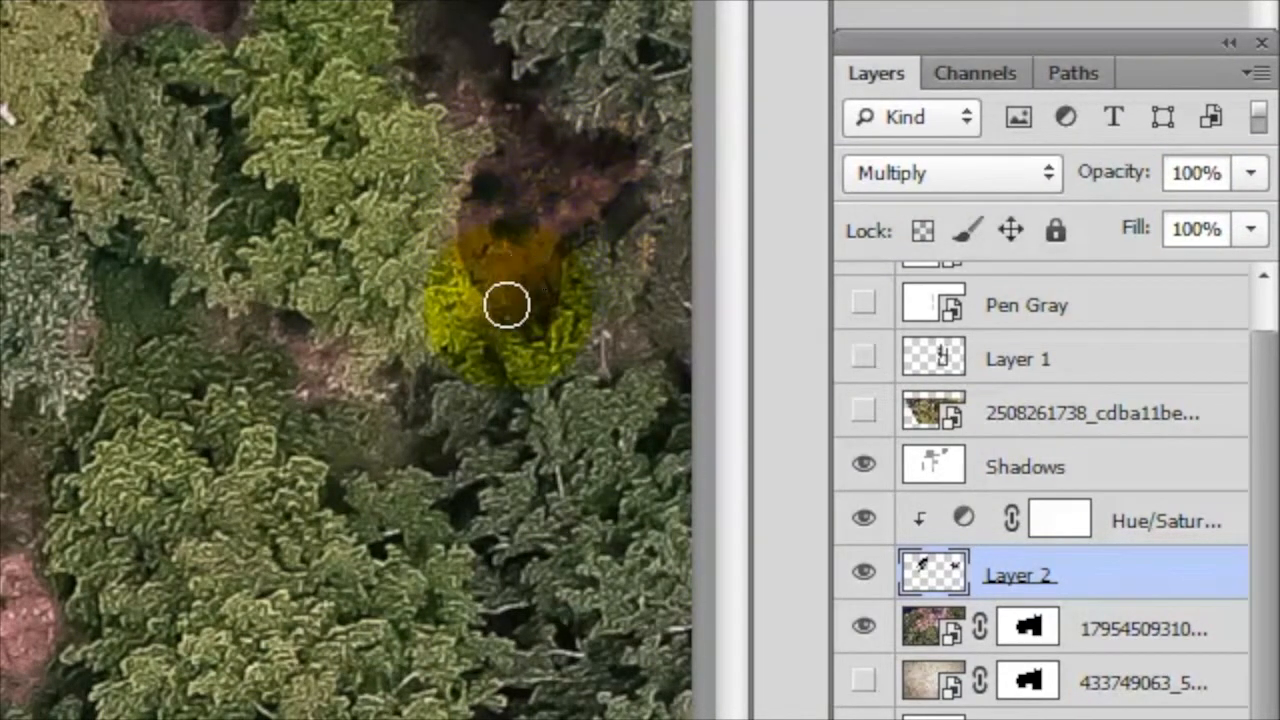
{"action": "left_click", "coordinate": [360, 378]}
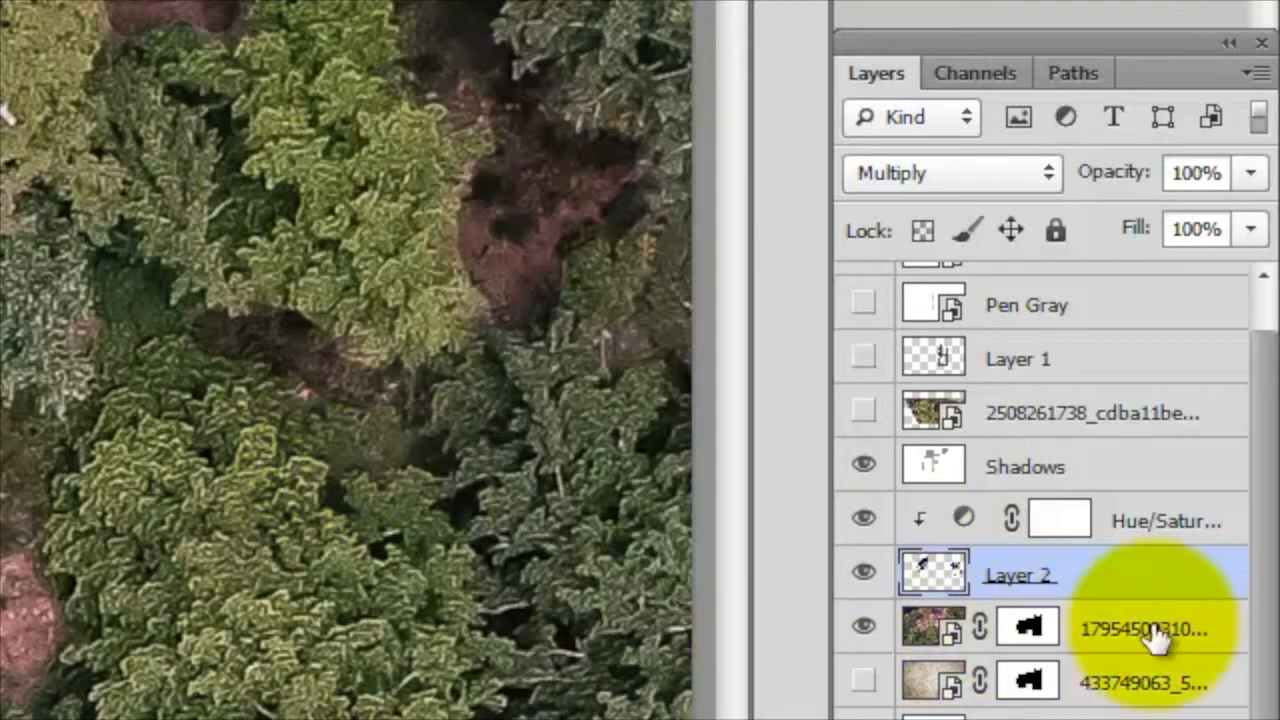
Lower the opacity of the masked forest image layer to 75%
{"action": "left_click", "coordinate": [1200, 628]}
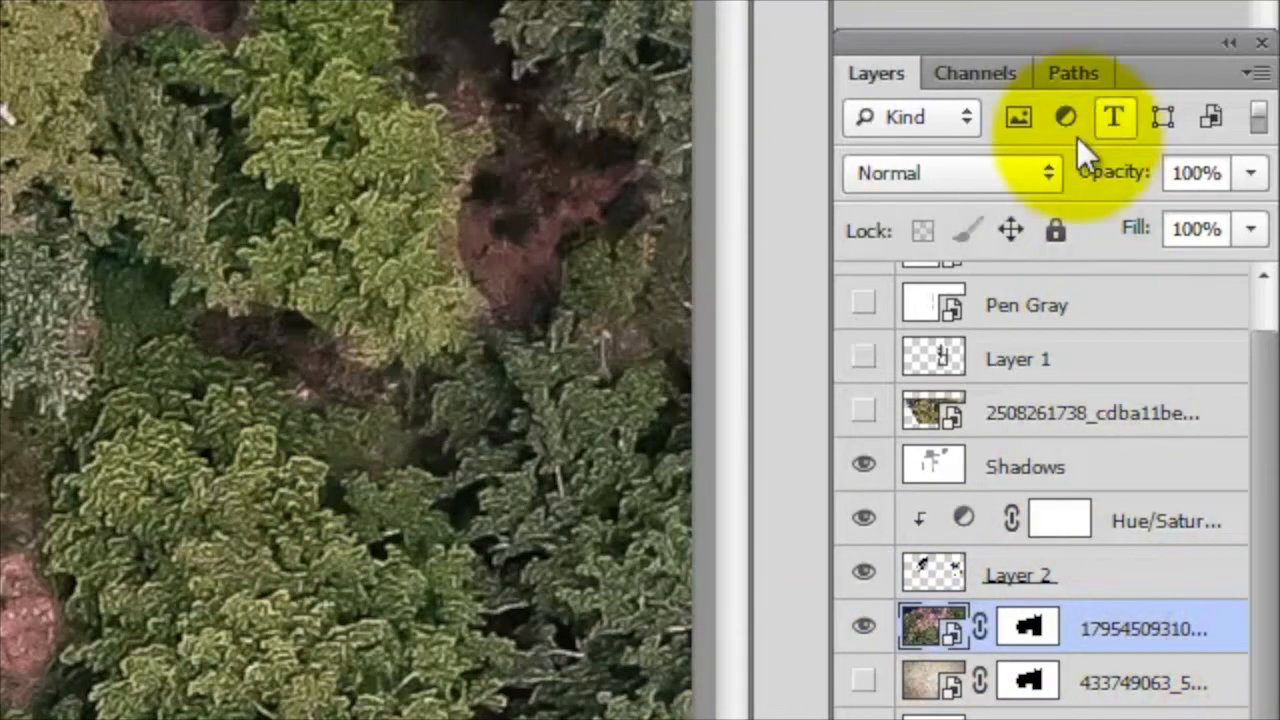
{"action": "left_click", "coordinate": [1250, 173]}
{"action": "left_click_drag", "start_coordinate": [1252, 228], "coordinate": [1199, 231]}
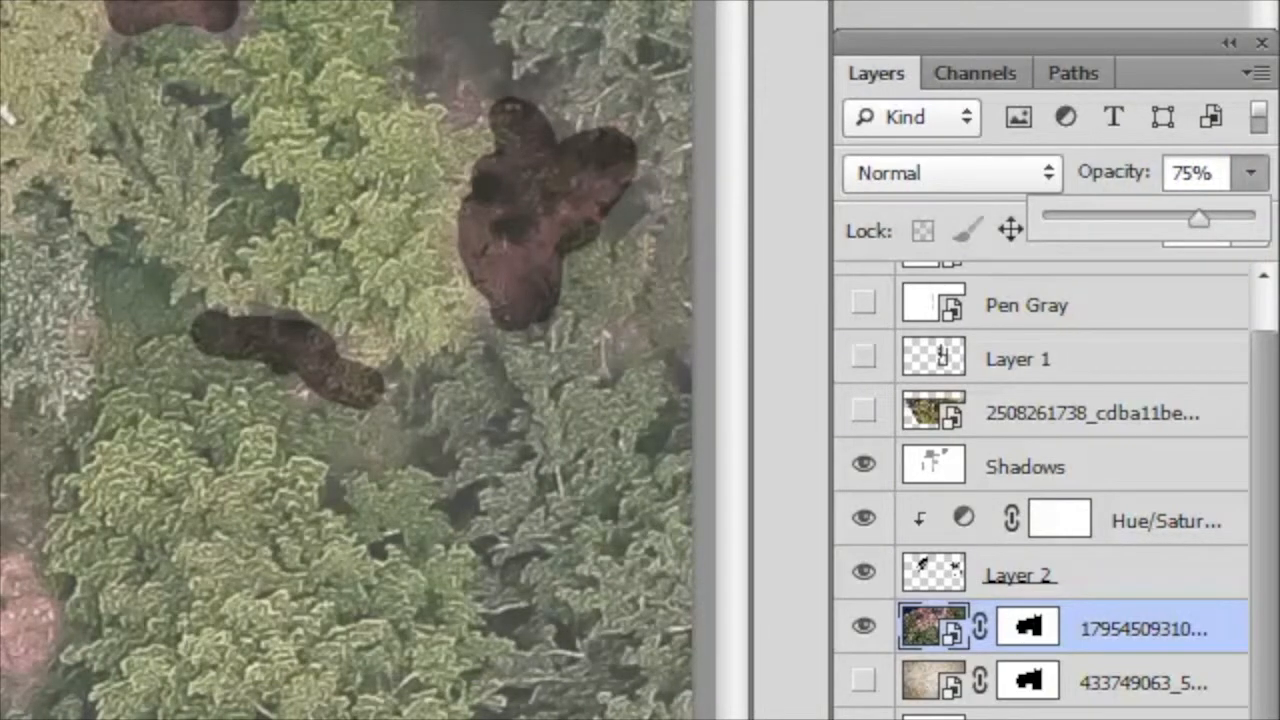
{"action": "left_click", "coordinate": [1123, 488]}
Try adding a Normal-mode layer named Dodge & Burn above the Shadows layer and pick the Dodge tool
{"action": "left_click", "coordinate": [1123, 488]}
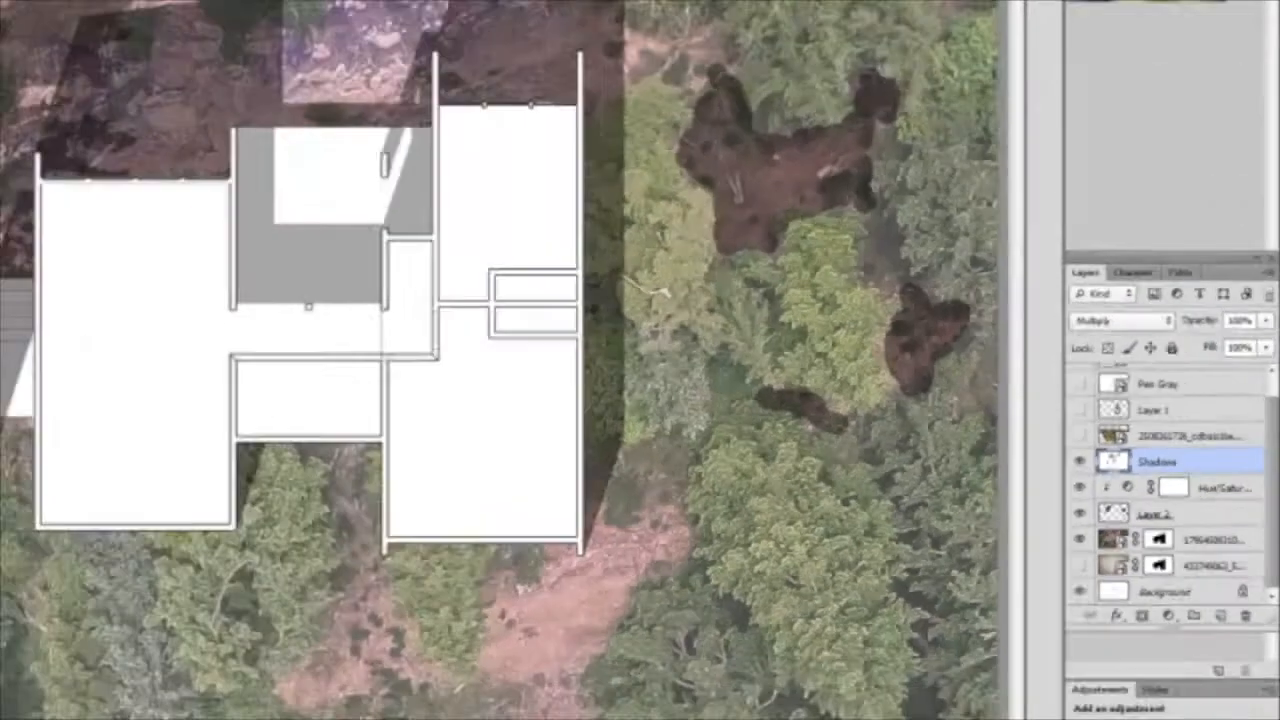
{"action": "left_click", "coordinate": [121, 9]}
{"action": "mouse_move", "coordinate": [214, 24]}
{"action": "left_click", "coordinate": [290, 24]}
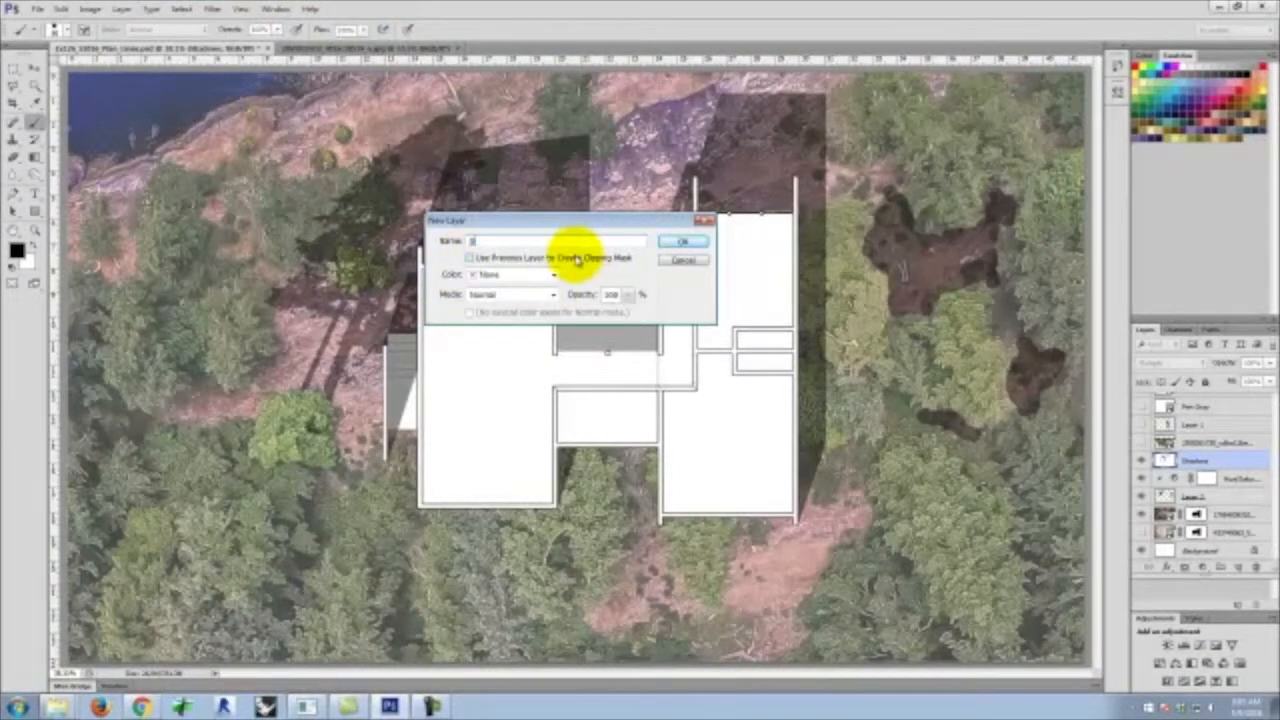
{"action": "key", "text": "BackSpace"}
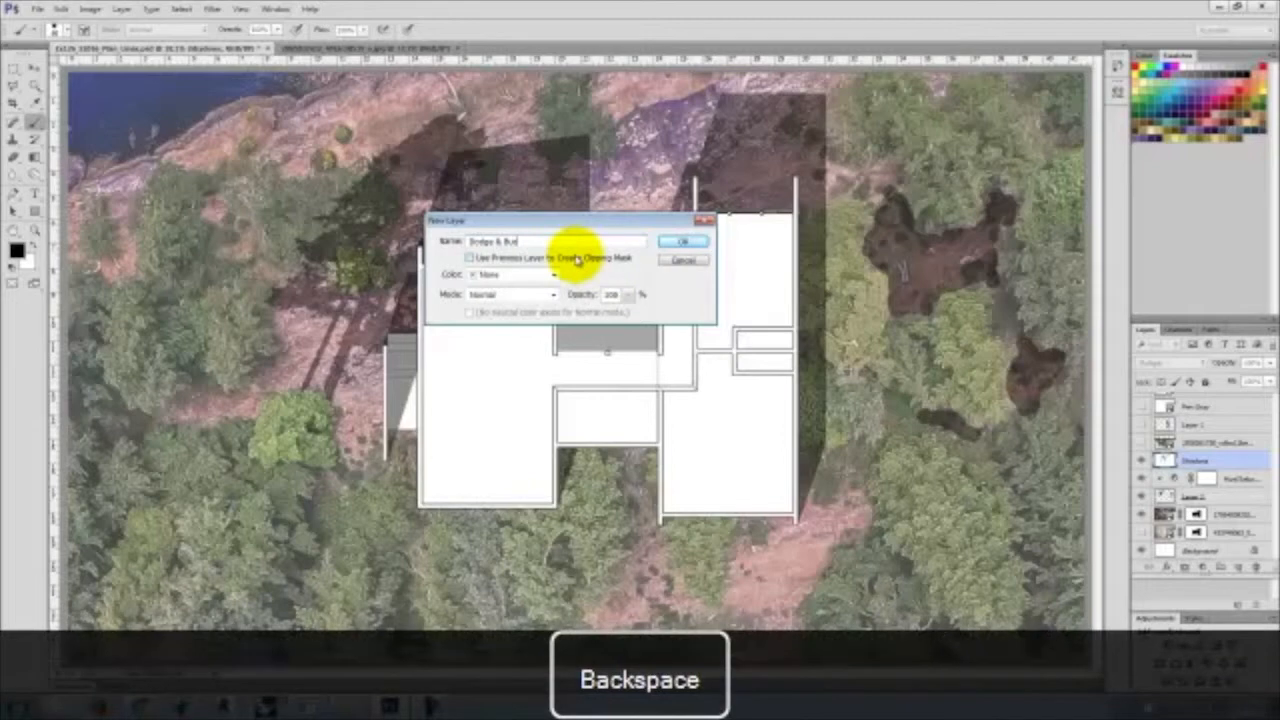
{"action": "left_click", "coordinate": [697, 243]}
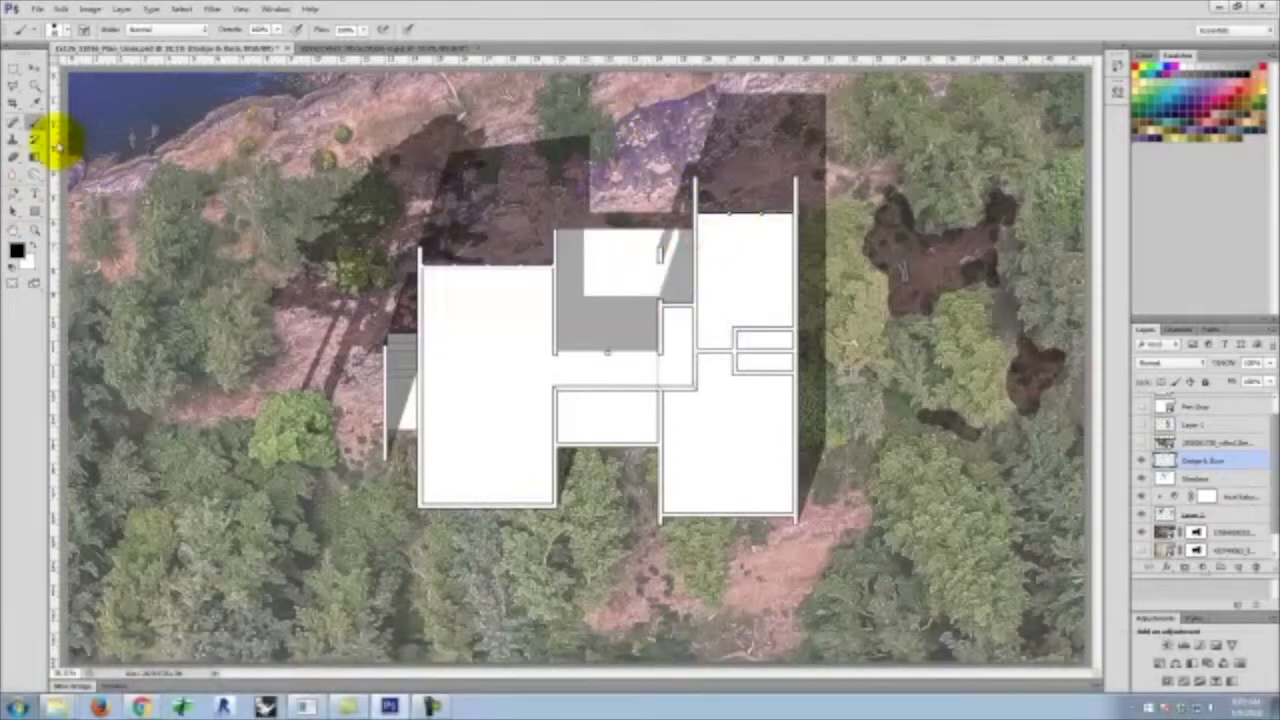
{"action": "left_click", "coordinate": [35, 172]}
{"action": "left_click", "coordinate": [80, 172]}
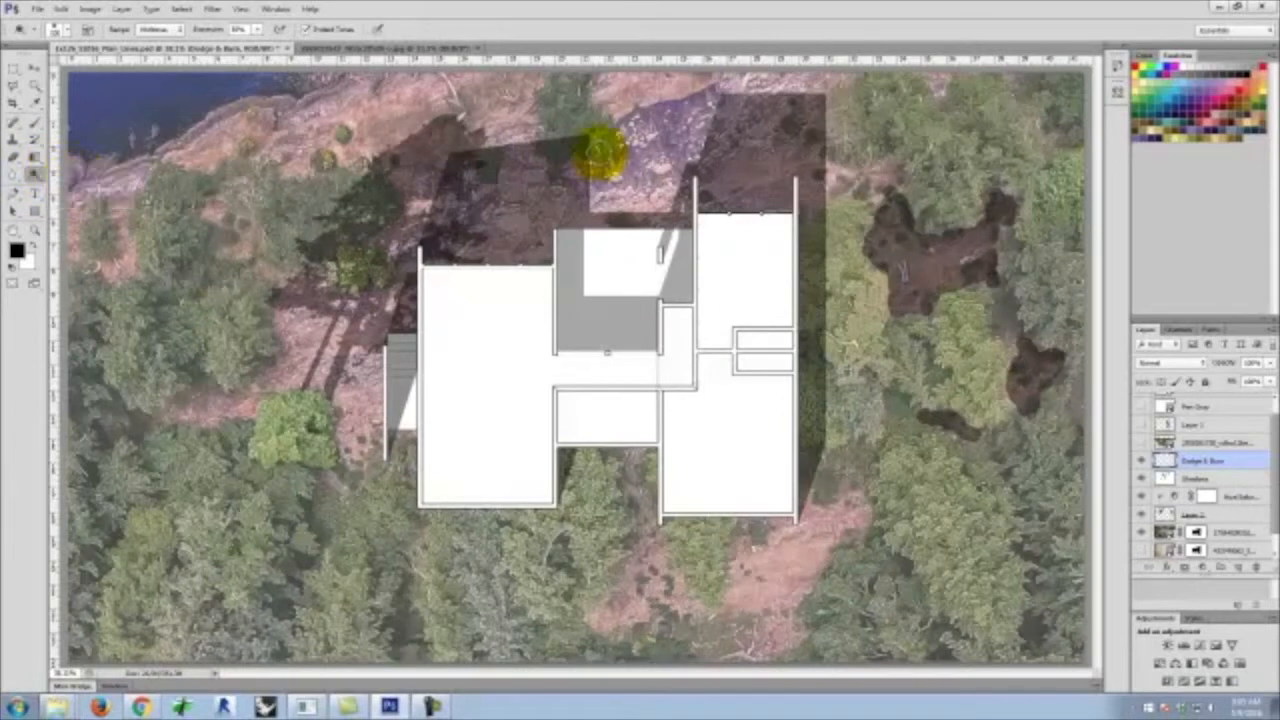
Delete the Dodge & Burn layer
{"action": "double_click", "coordinate": [1208, 461]}
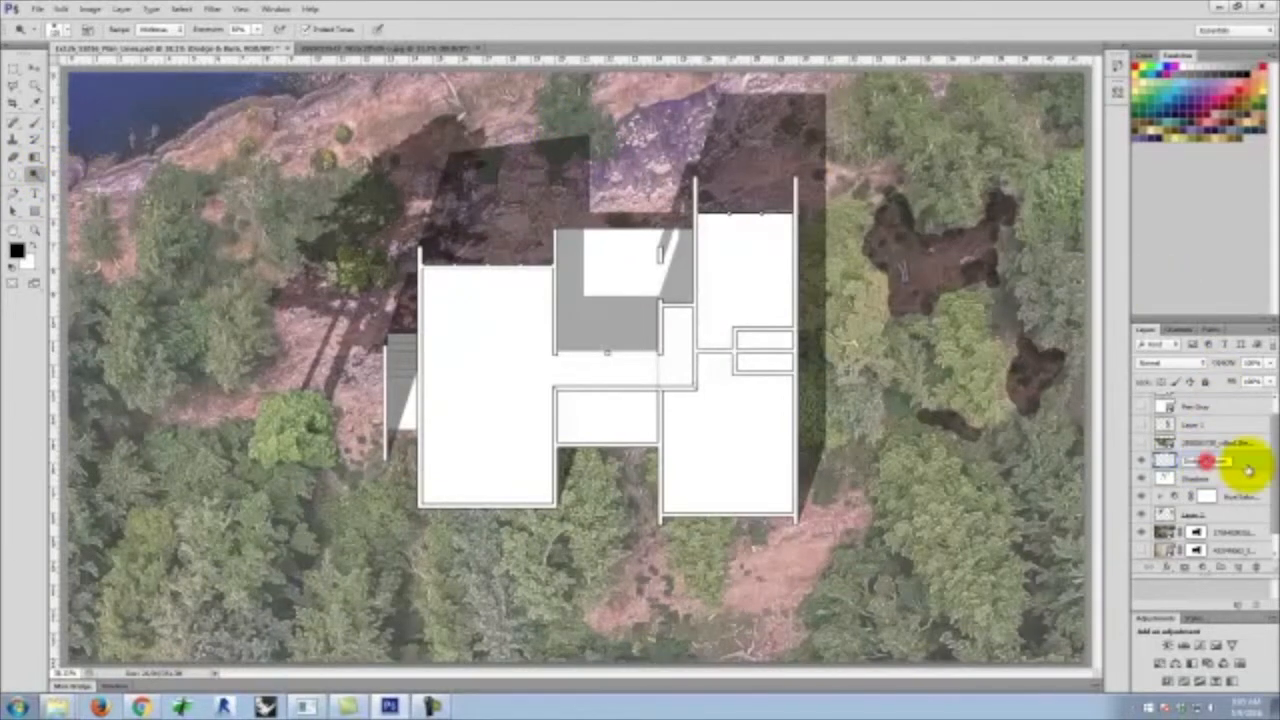
{"action": "right_click", "coordinate": [1245, 464]}
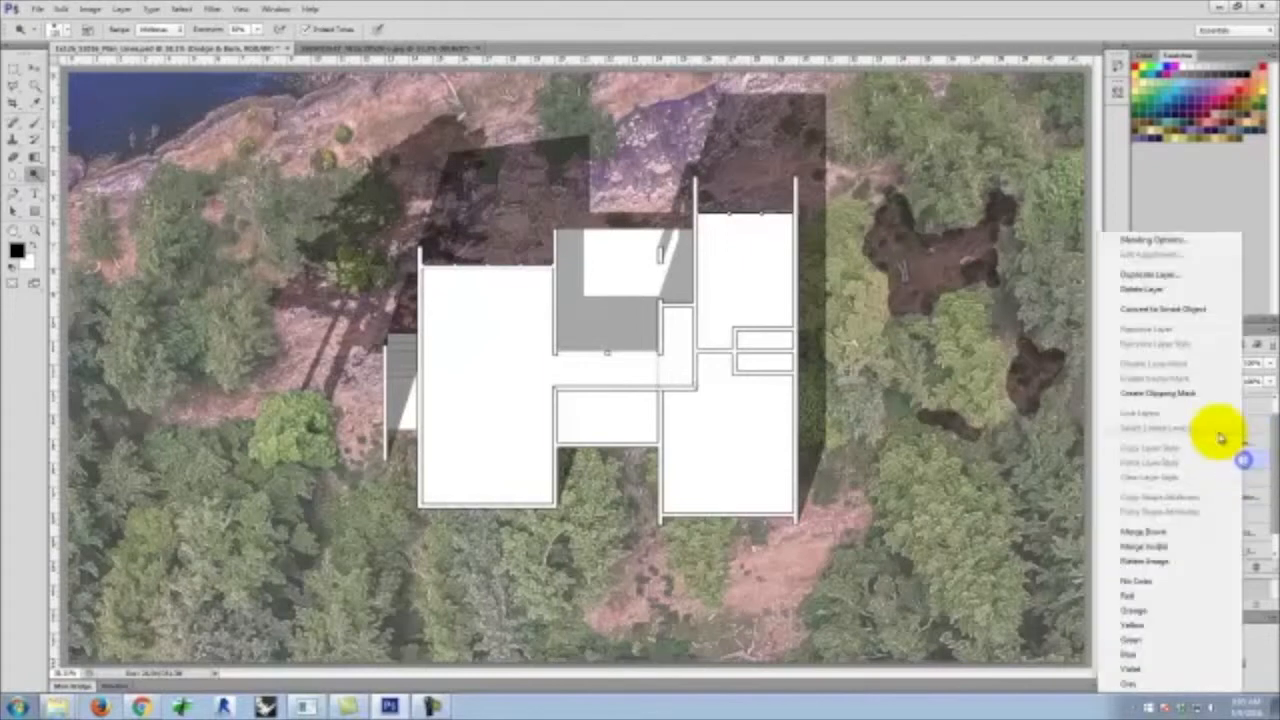
{"action": "left_click", "coordinate": [1171, 288]}
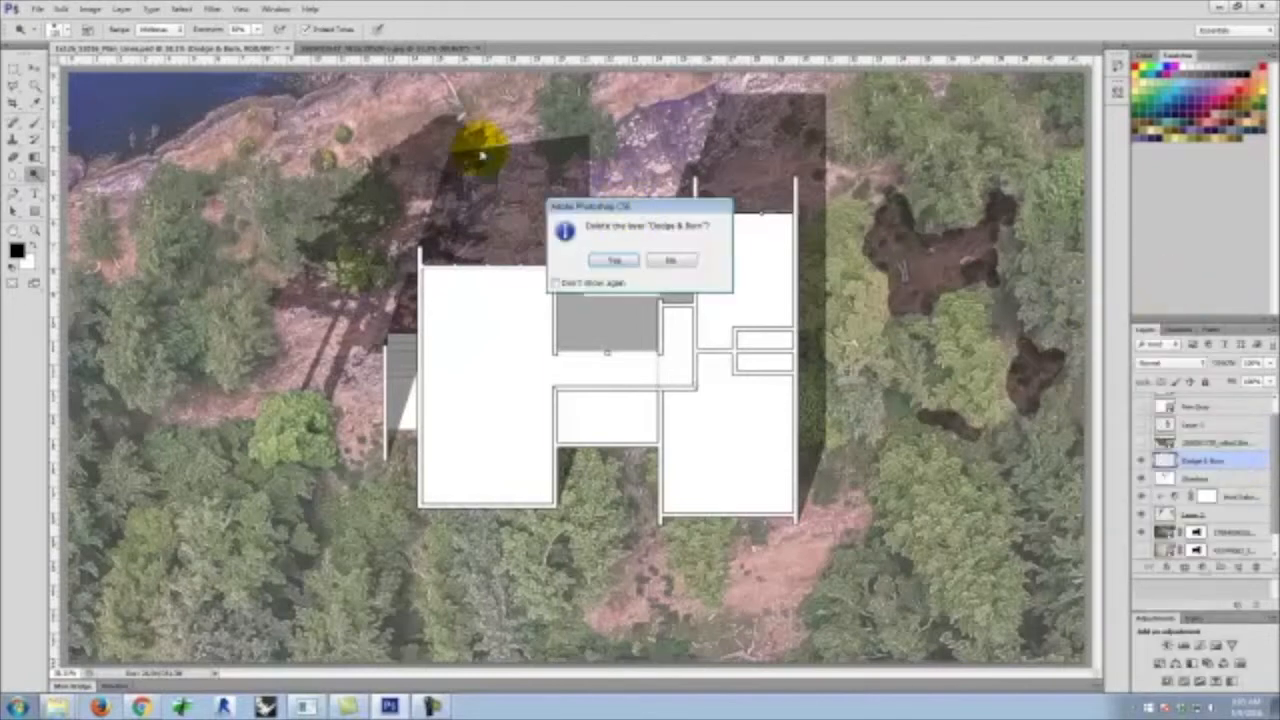
{"action": "left_click", "coordinate": [612, 260]}
Start a new layer above the Shadows layer and name it Dodge & Burn
{"action": "left_click", "coordinate": [90, 8]}
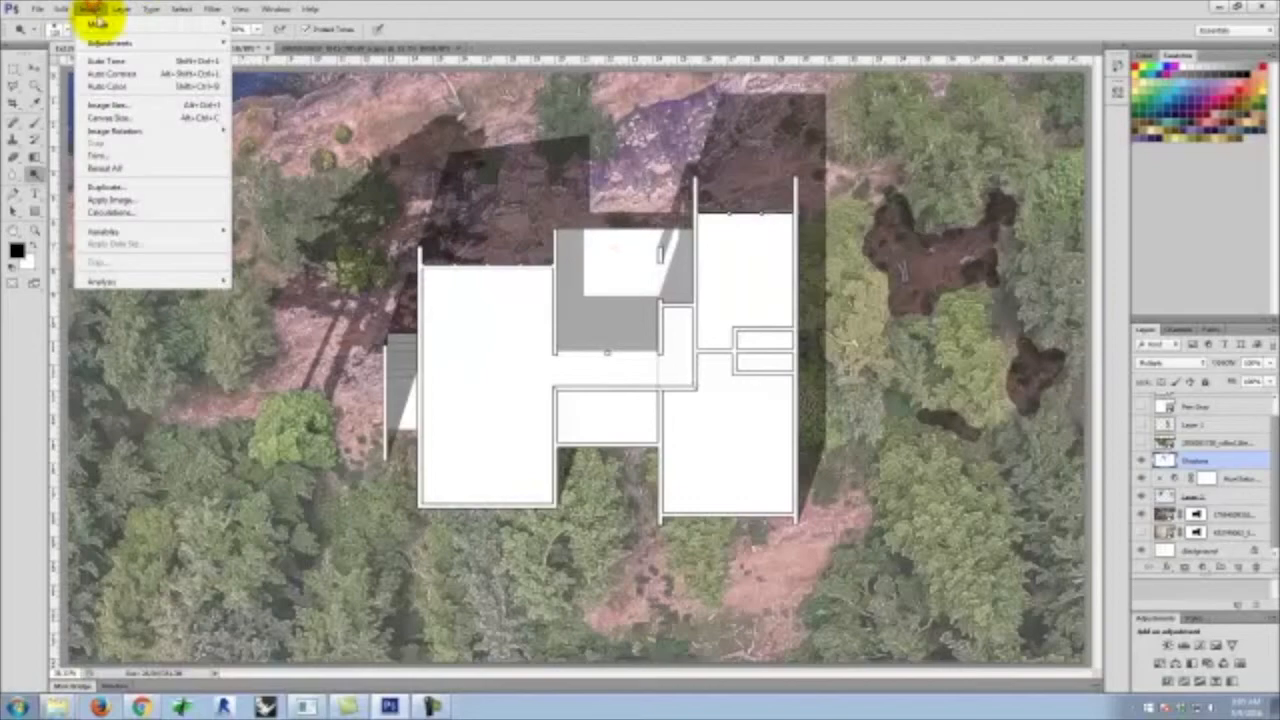
{"action": "mouse_move", "coordinate": [118, 10]}
{"action": "mouse_move", "coordinate": [255, 24]}
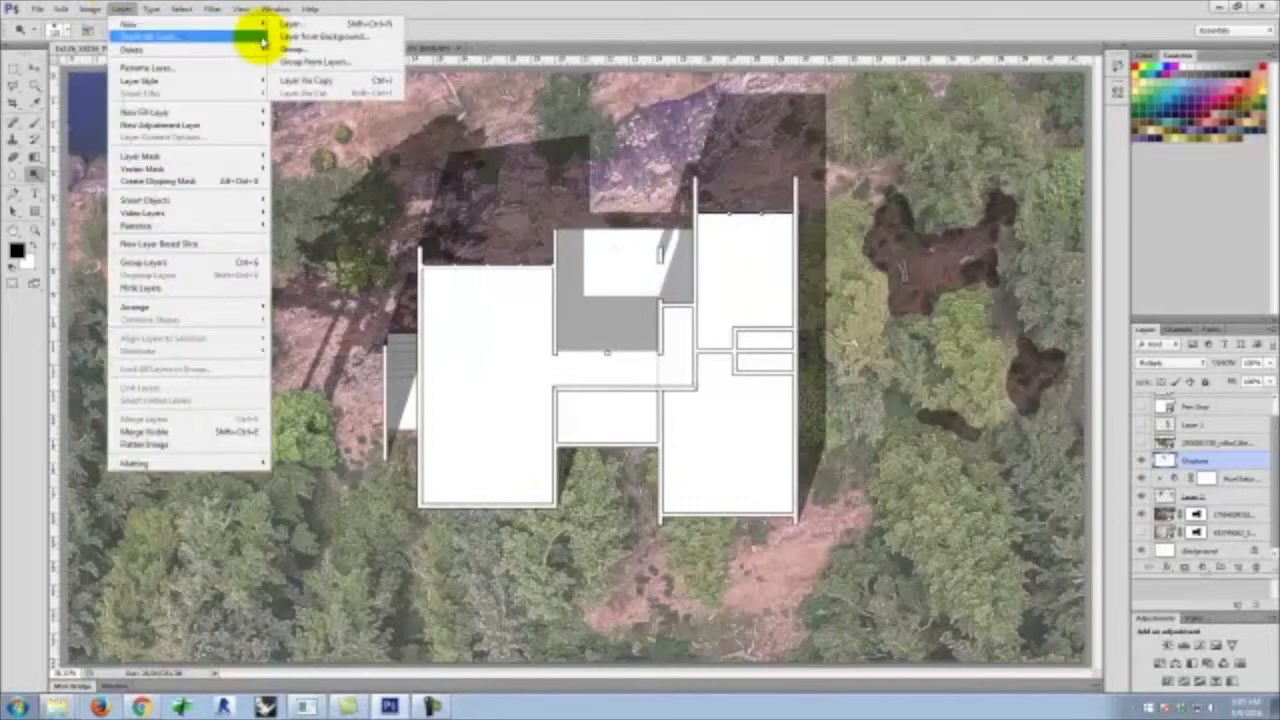
{"action": "left_click", "coordinate": [300, 22]}
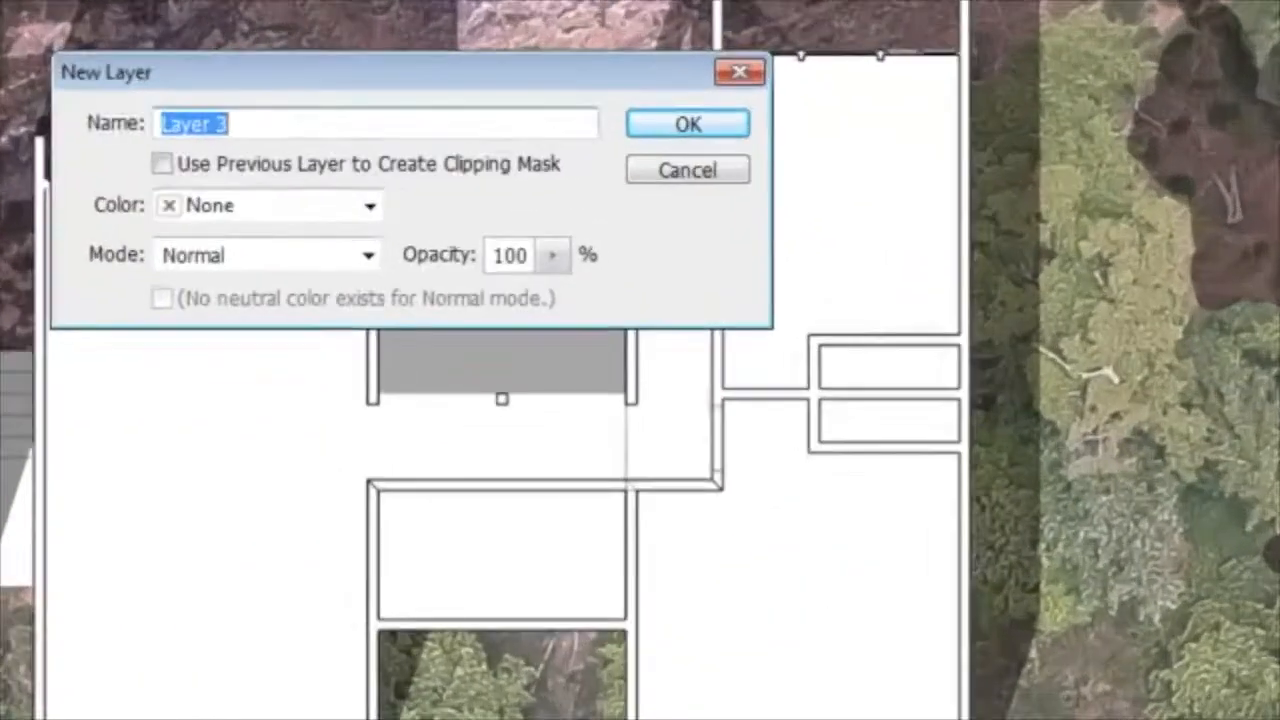
{"action": "type", "text": "D"}
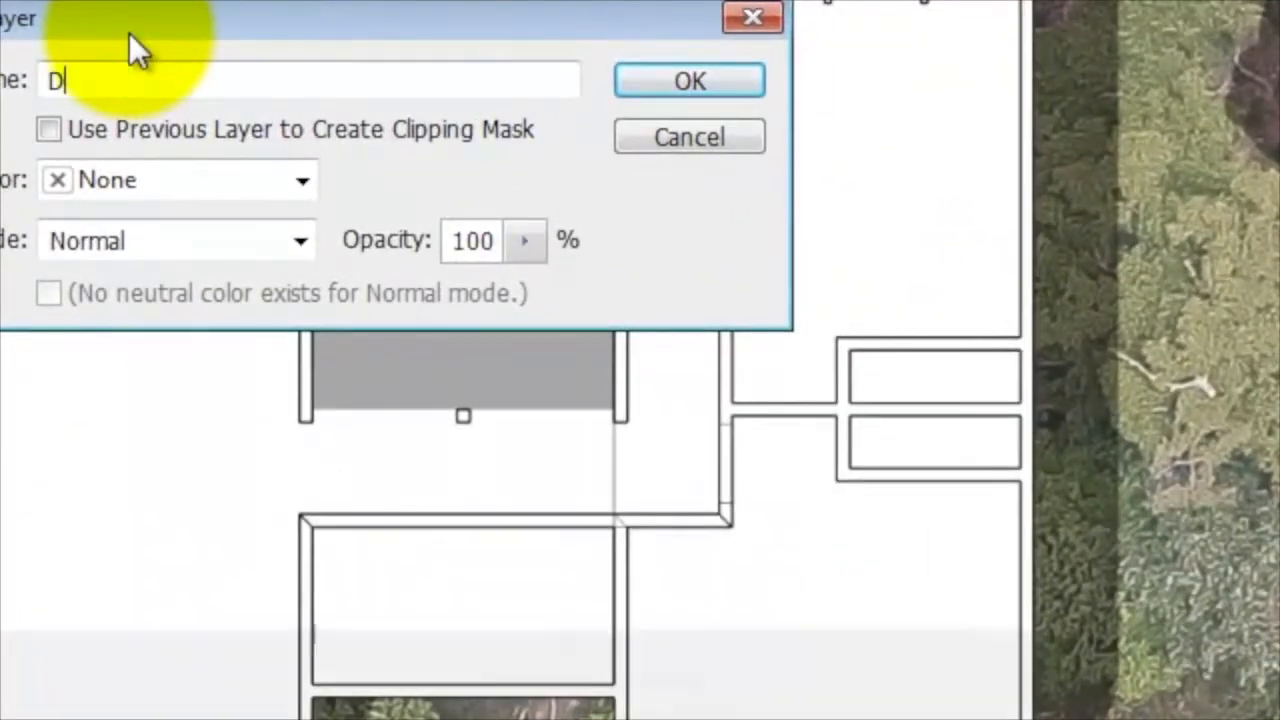
{"action": "type", "text": "p"}
{"action": "key", "text": "BackSpace"}
{"action": "type", "text": "pdg"}
{"action": "key", "text": "BackSpace"}
{"action": "key", "text": "BackSpace"}
{"action": "key", "text": "BackSpace"}
{"action": "type", "text": "o"}
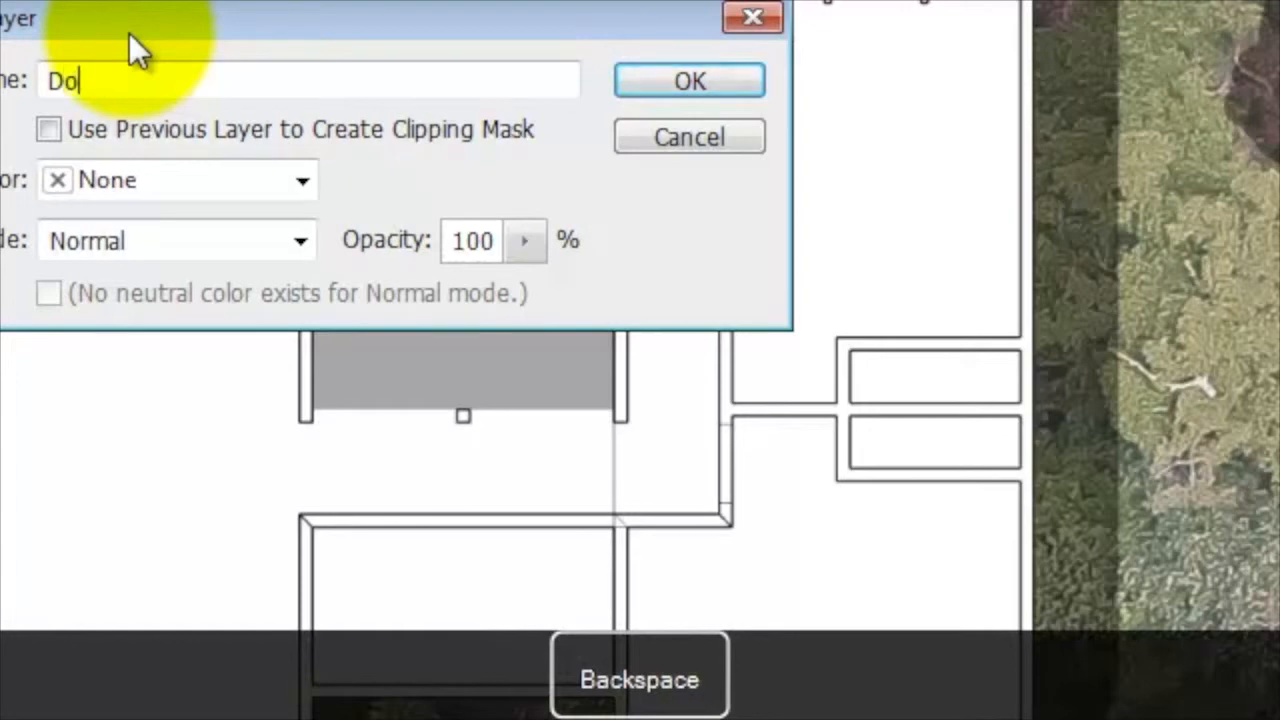
{"action": "type", "text": "dge & Burn"}
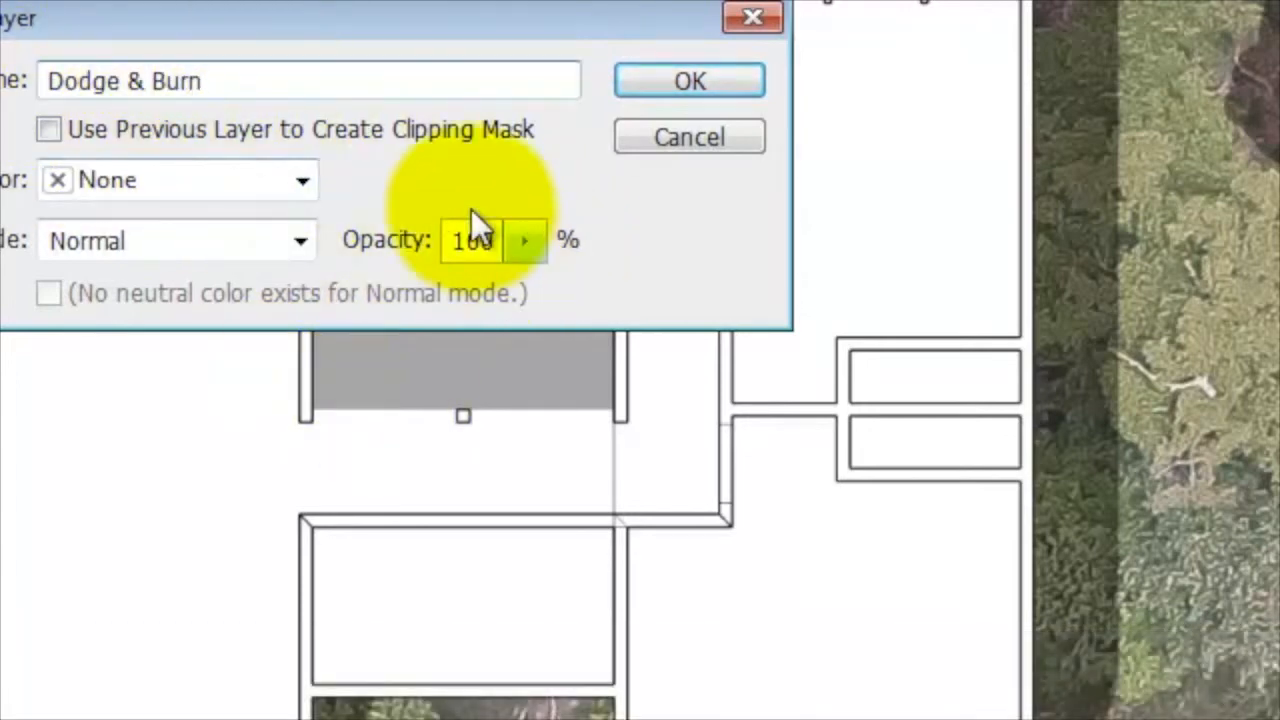
Set the new layer's blending mode to Overlay and leave its colour label at None
{"action": "left_click", "coordinate": [133, 186]}
{"action": "left_click", "coordinate": [529, 191]}
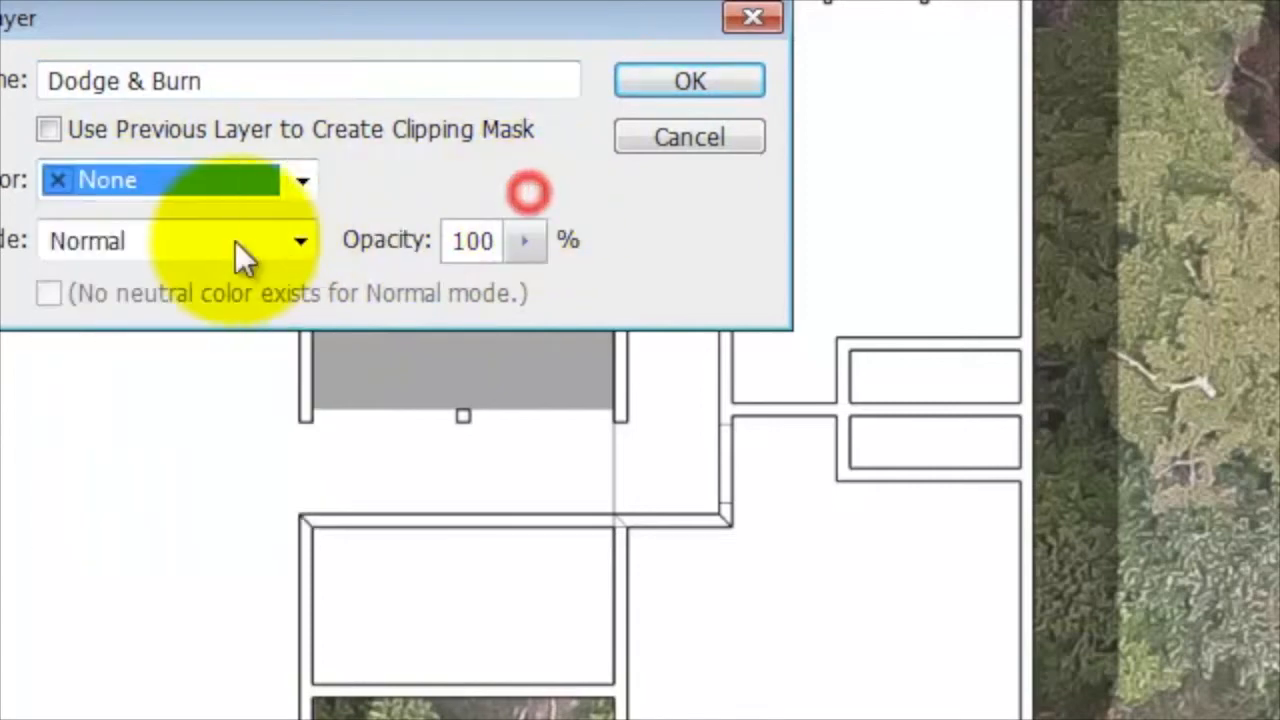
{"action": "left_click", "coordinate": [229, 240]}
{"action": "left_click", "coordinate": [120, 719]}
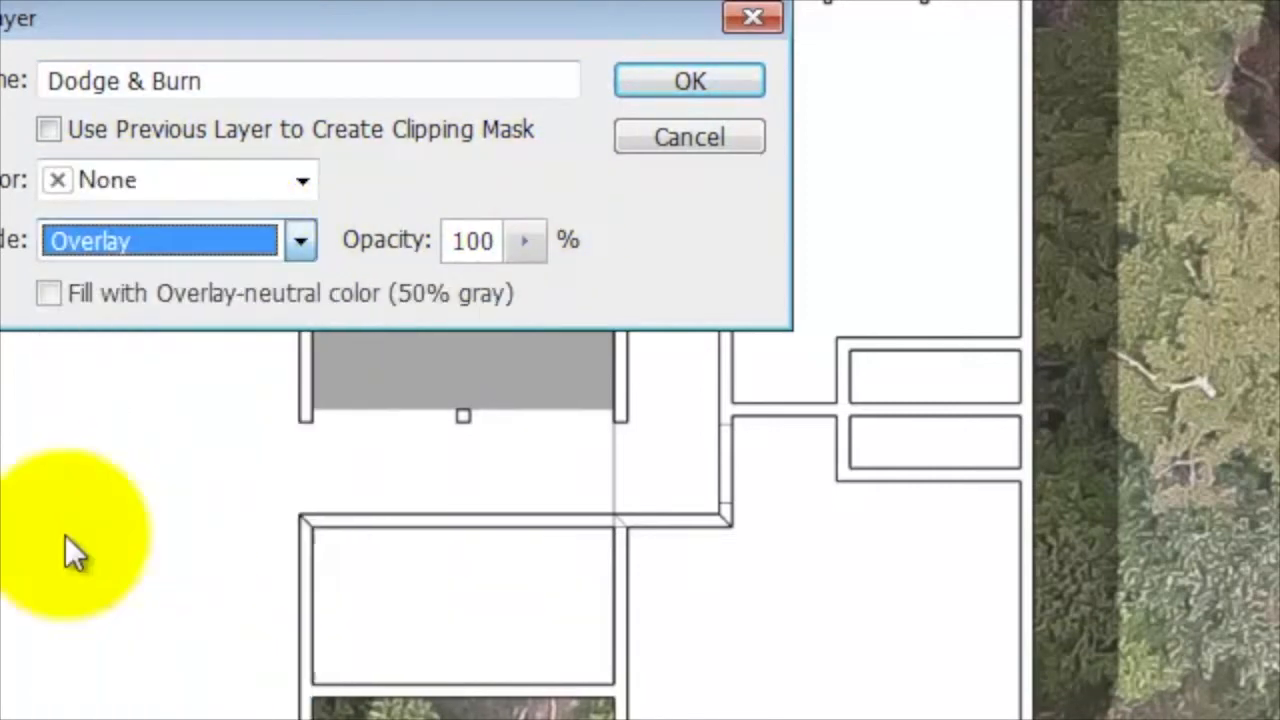
Fill the new Dodge & Burn layer with Overlay-neutral 50% gray and create it
{"action": "left_click", "coordinate": [50, 295]}
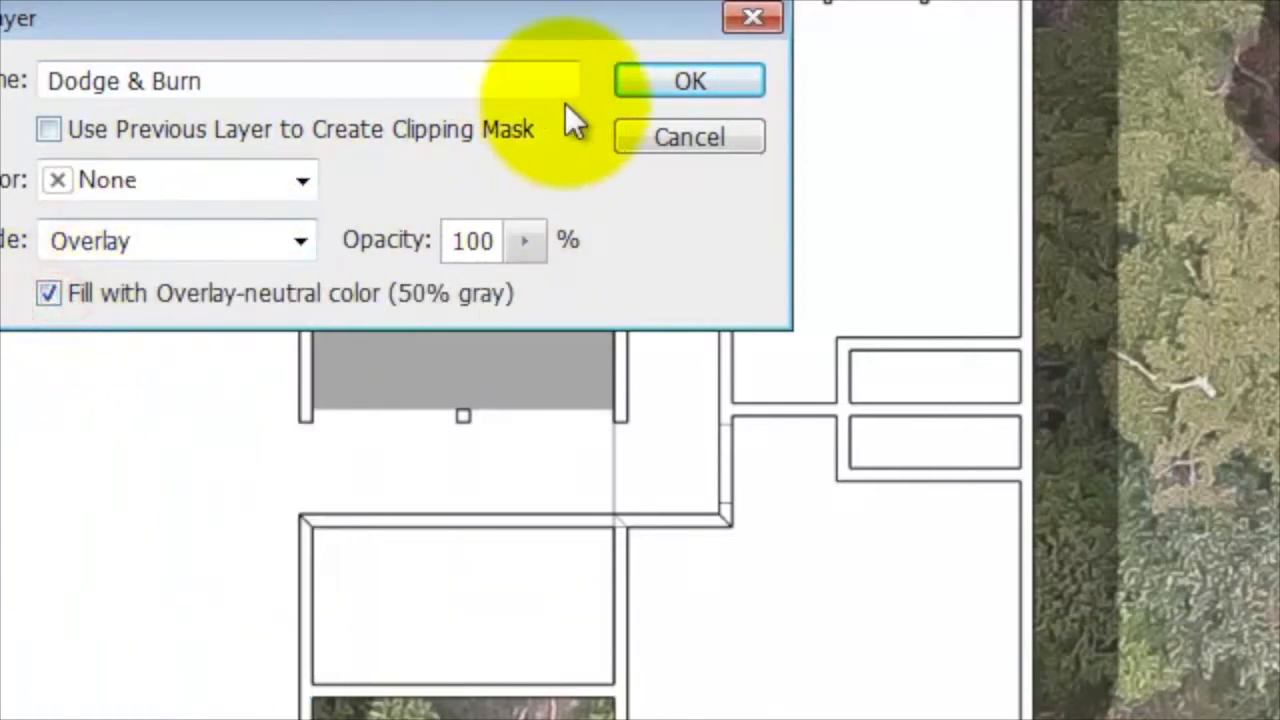
{"action": "left_click", "coordinate": [676, 82]}
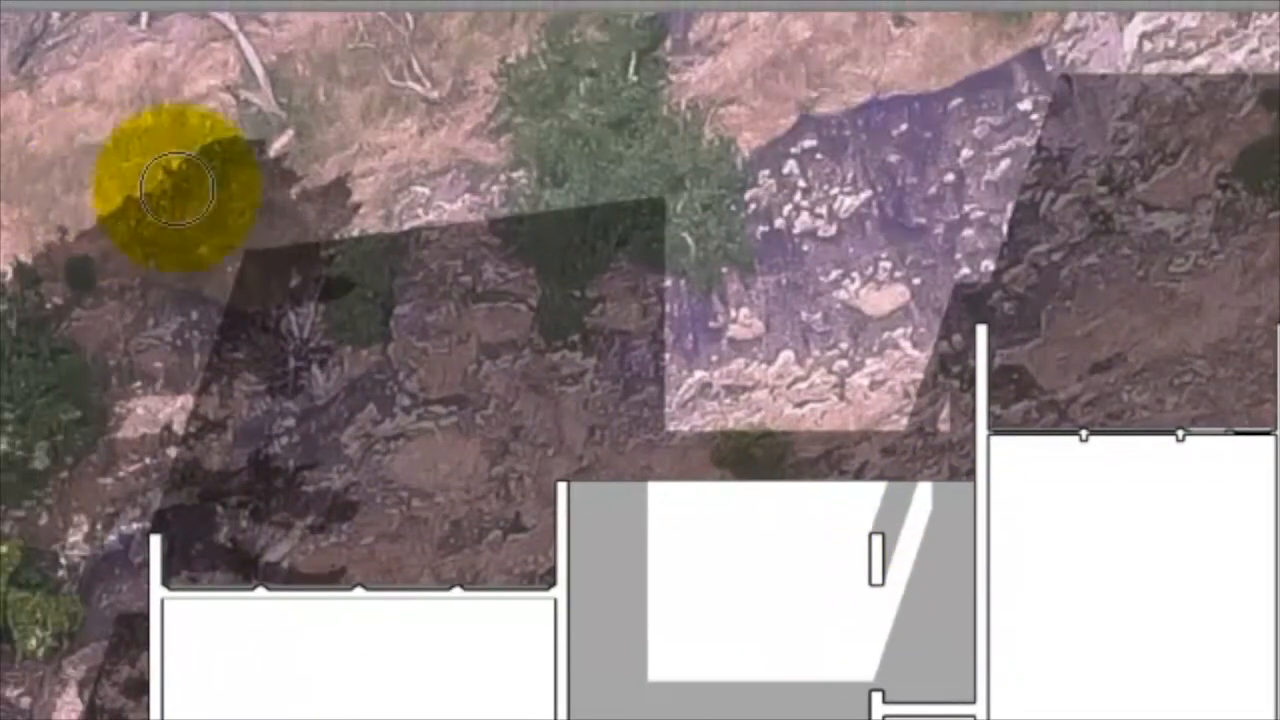
Lighten the ground along the outer edges of the building shadows with Dodge strokes on the Dodge & Burn layer
{"action": "mouse_move", "coordinate": [263, 207]}
{"action": "left_mouse_down"}
{"action": "mouse_move", "coordinate": [379, 245]}
{"action": "mouse_move", "coordinate": [431, 200]}
{"action": "mouse_move", "coordinate": [649, 200]}
{"action": "mouse_move", "coordinate": [766, 229]}
{"action": "mouse_move", "coordinate": [661, 196]}
{"action": "mouse_move", "coordinate": [420, 220]}
{"action": "mouse_move", "coordinate": [249, 277]}
{"action": "mouse_move", "coordinate": [497, 200]}
{"action": "left_mouse_up"}
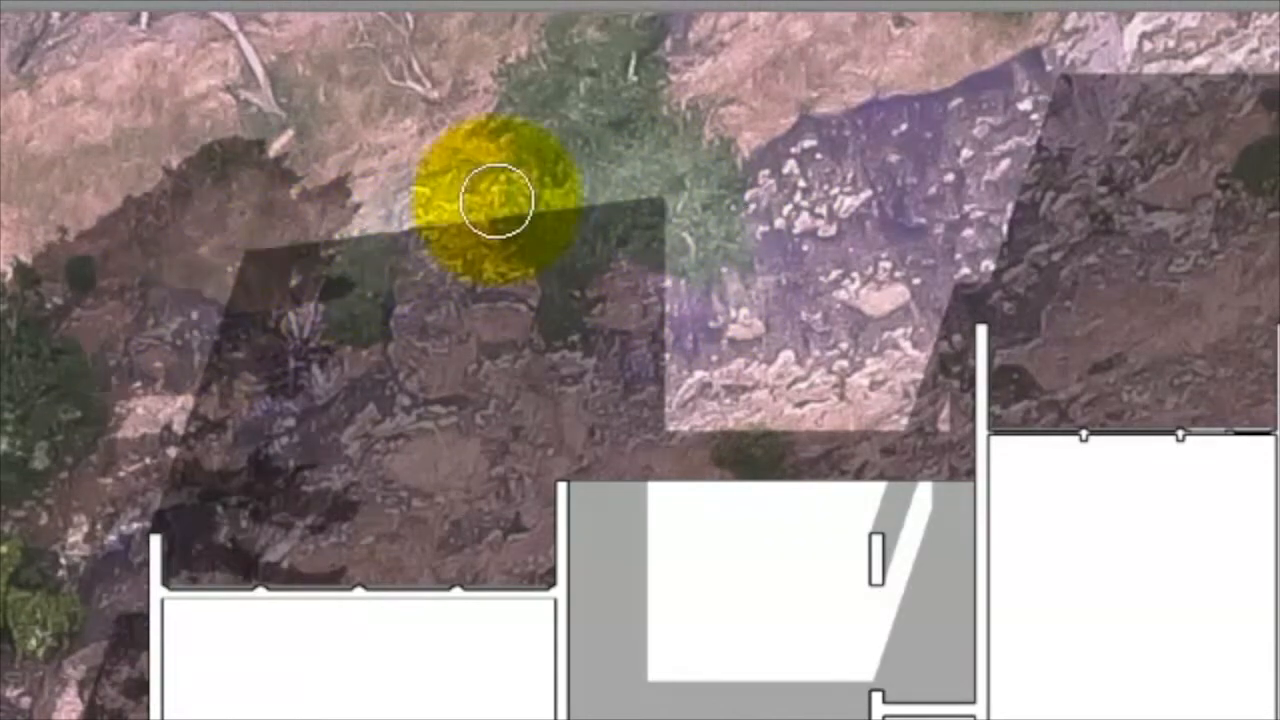
{"action": "mouse_move", "coordinate": [1046, 114]}
{"action": "left_mouse_down"}
{"action": "mouse_move", "coordinate": [1244, 25]}
{"action": "mouse_move", "coordinate": [1128, 108]}
{"action": "mouse_move", "coordinate": [1279, 95]}
{"action": "left_mouse_up"}
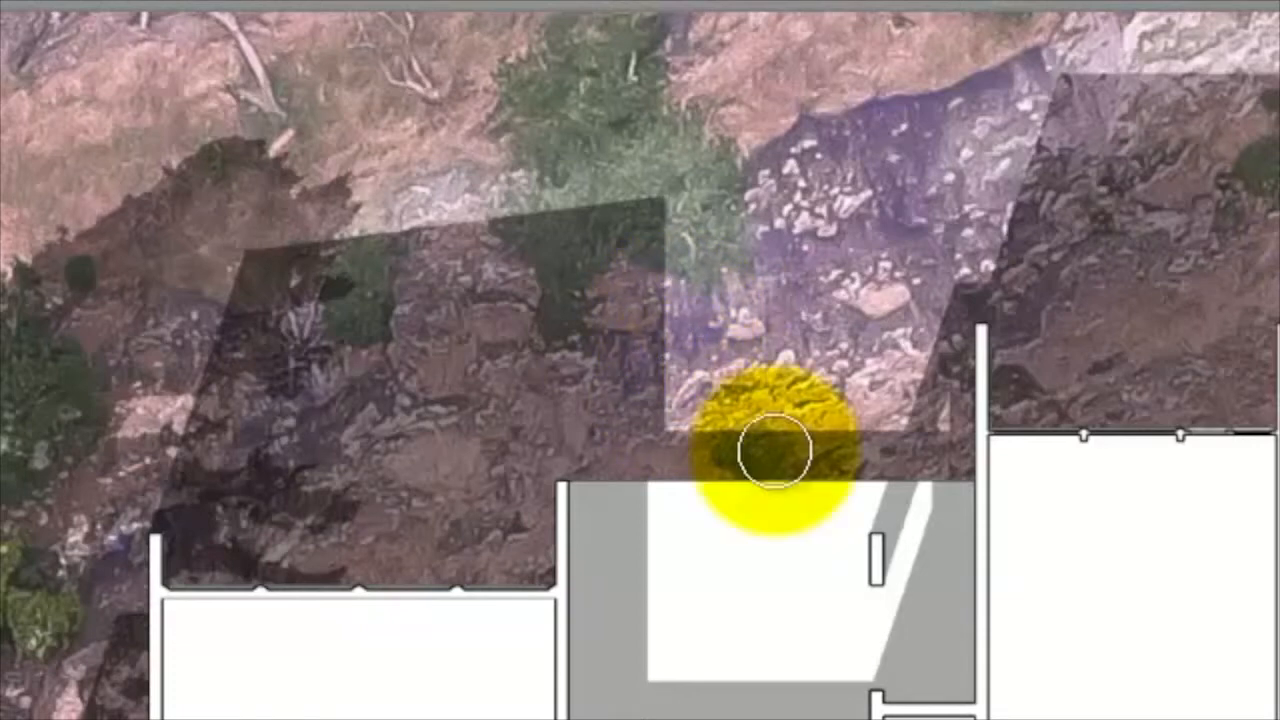
{"action": "mouse_move", "coordinate": [583, 317]}
{"action": "left_mouse_down"}
{"action": "mouse_move", "coordinate": [633, 249]}
{"action": "mouse_move", "coordinate": [452, 218]}
{"action": "mouse_move", "coordinate": [388, 230]}
{"action": "mouse_move", "coordinate": [314, 272]}
{"action": "mouse_move", "coordinate": [286, 241]}
{"action": "left_mouse_up"}
{"action": "left_click", "coordinate": [264, 278]}
{"action": "left_click_drag", "start_coordinate": [210, 325], "coordinate": [169, 373]}
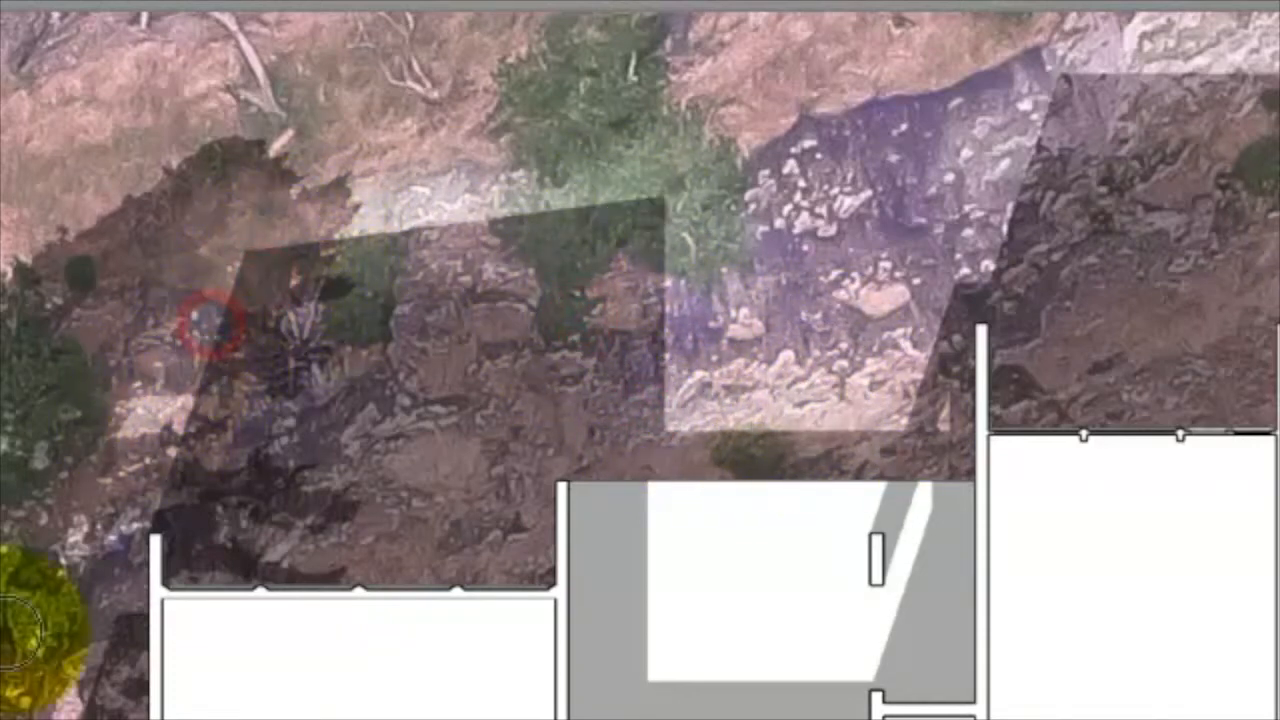
{"action": "mouse_move", "coordinate": [74, 709]}
{"action": "left_mouse_down"}
{"action": "mouse_move", "coordinate": [98, 573]}
{"action": "mouse_move", "coordinate": [103, 597]}
{"action": "mouse_move", "coordinate": [141, 475]}
{"action": "left_mouse_up"}
{"action": "left_click_drag", "start_coordinate": [163, 426], "coordinate": [275, 314]}
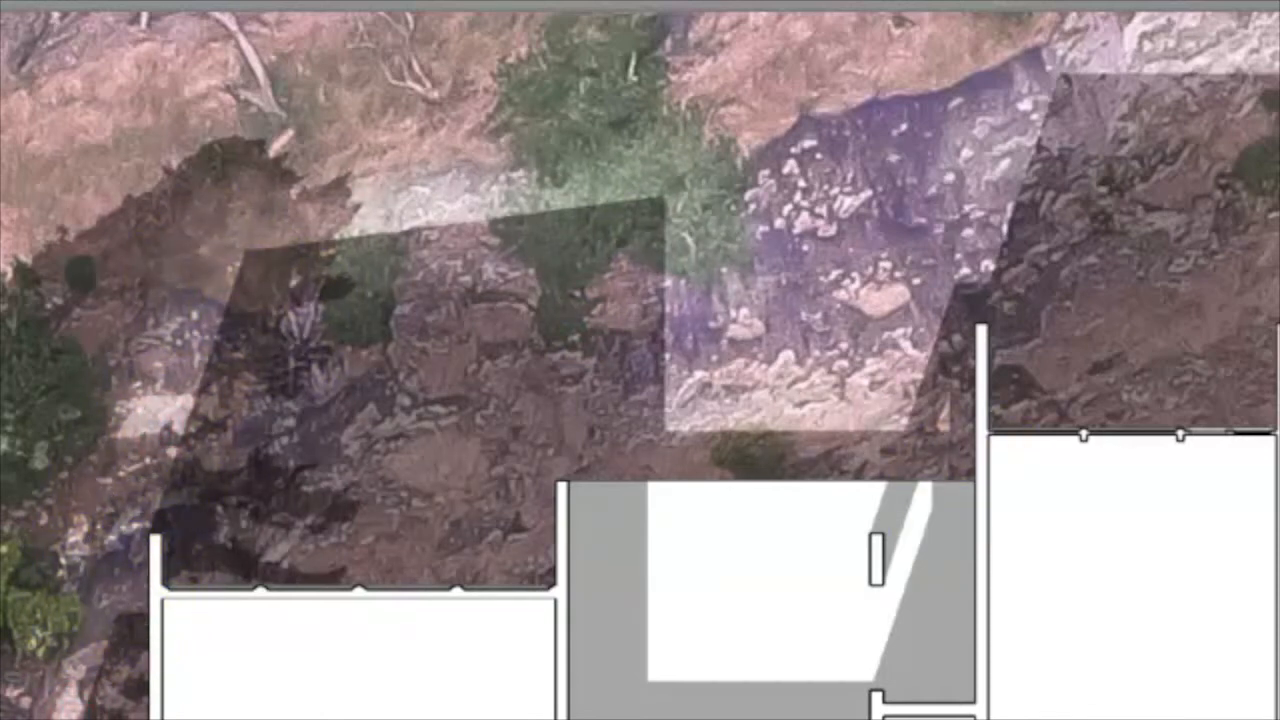
Clip the Dodge & Burn layer to the Shadows layer and continue dodging along the building shadow edges to soften them
{"action": "key", "text": "ctrl+alt+g"}
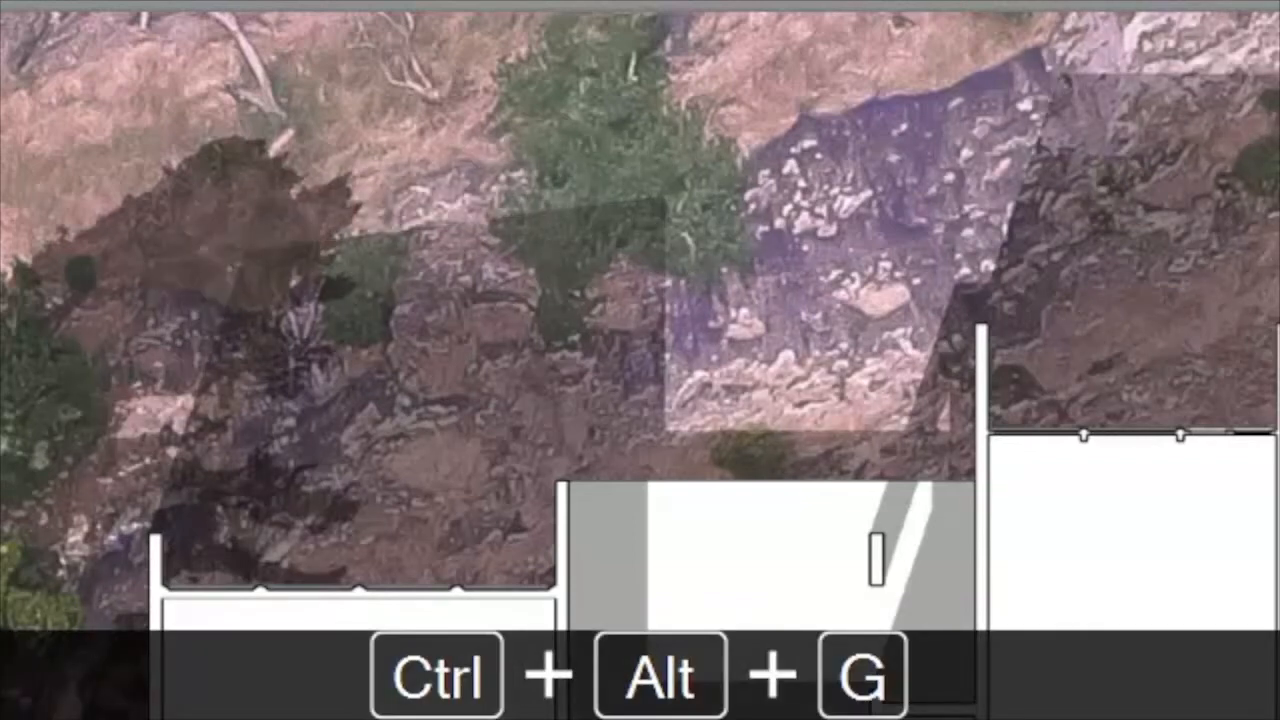
{"action": "mouse_move", "coordinate": [277, 246]}
{"action": "left_mouse_down"}
{"action": "mouse_move", "coordinate": [186, 371]}
{"action": "mouse_move", "coordinate": [211, 283]}
{"action": "mouse_move", "coordinate": [230, 313]}
{"action": "left_mouse_up"}
{"action": "mouse_move", "coordinate": [256, 236]}
{"action": "left_mouse_down"}
{"action": "mouse_move", "coordinate": [286, 269]}
{"action": "mouse_move", "coordinate": [215, 351]}
{"action": "left_mouse_up"}
{"action": "mouse_move", "coordinate": [292, 266]}
{"action": "left_mouse_down"}
{"action": "mouse_move", "coordinate": [309, 260]}
{"action": "mouse_move", "coordinate": [290, 300]}
{"action": "left_mouse_up"}
{"action": "mouse_move", "coordinate": [329, 226]}
{"action": "left_mouse_down"}
{"action": "mouse_move", "coordinate": [329, 411]}
{"action": "mouse_move", "coordinate": [357, 259]}
{"action": "mouse_move", "coordinate": [280, 272]}
{"action": "left_mouse_up"}
{"action": "mouse_move", "coordinate": [192, 435]}
{"action": "left_mouse_down"}
{"action": "mouse_move", "coordinate": [247, 448]}
{"action": "mouse_move", "coordinate": [283, 458]}
{"action": "mouse_move", "coordinate": [273, 476]}
{"action": "mouse_move", "coordinate": [340, 489]}
{"action": "mouse_move", "coordinate": [305, 494]}
{"action": "mouse_move", "coordinate": [185, 448]}
{"action": "mouse_move", "coordinate": [212, 437]}
{"action": "mouse_move", "coordinate": [230, 524]}
{"action": "mouse_move", "coordinate": [322, 336]}
{"action": "left_mouse_up"}
{"action": "left_click_drag", "start_coordinate": [331, 266], "coordinate": [351, 320]}
{"action": "left_click_drag", "start_coordinate": [1026, 191], "coordinate": [1068, 146]}
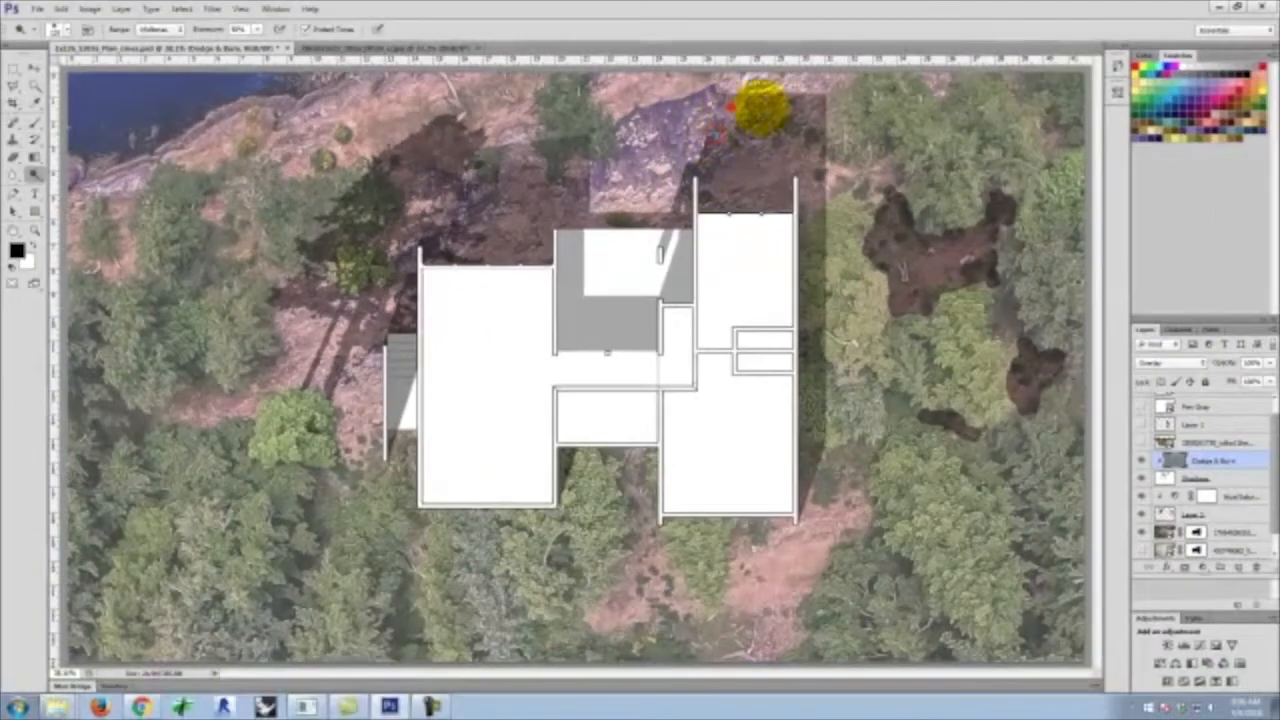
{"action": "mouse_move", "coordinate": [762, 108]}
{"action": "left_mouse_down"}
{"action": "mouse_move", "coordinate": [834, 103]}
{"action": "mouse_move", "coordinate": [831, 175]}
{"action": "mouse_move", "coordinate": [886, 268]}
{"action": "left_mouse_up"}
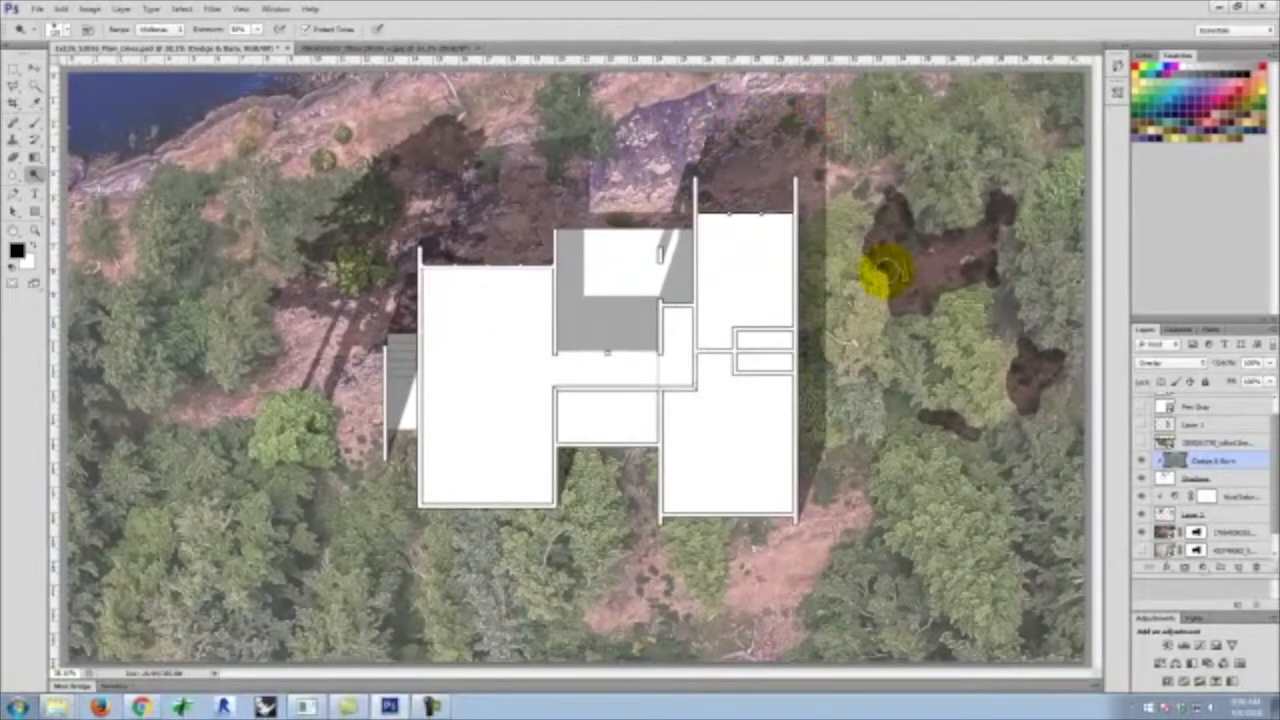
{"action": "left_click_drag", "start_coordinate": [540, 222], "coordinate": [432, 246]}
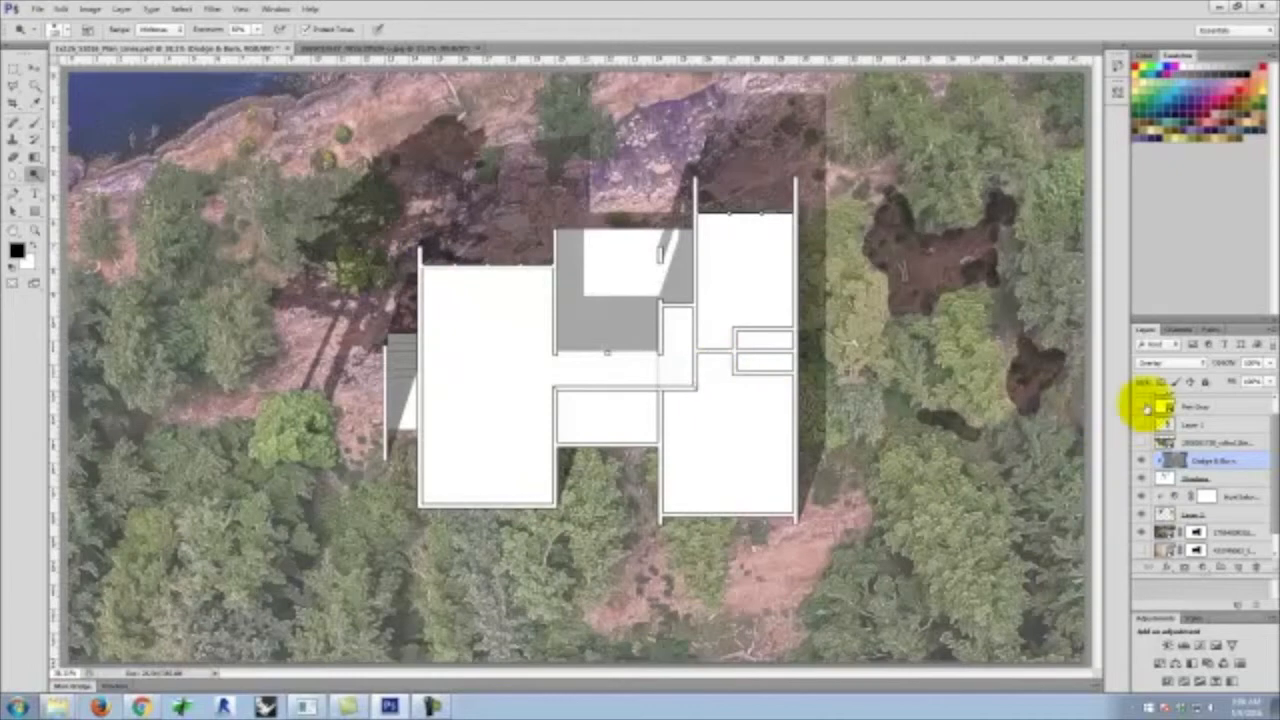
Make Layer 1 and the two layers directly above it visible, with the whole plan fitted in view
{"action": "left_click", "coordinate": [1142, 424]}
{"action": "scroll", "coordinate": [1190, 427], "scroll_direction": "up", "scroll_amount": 1}
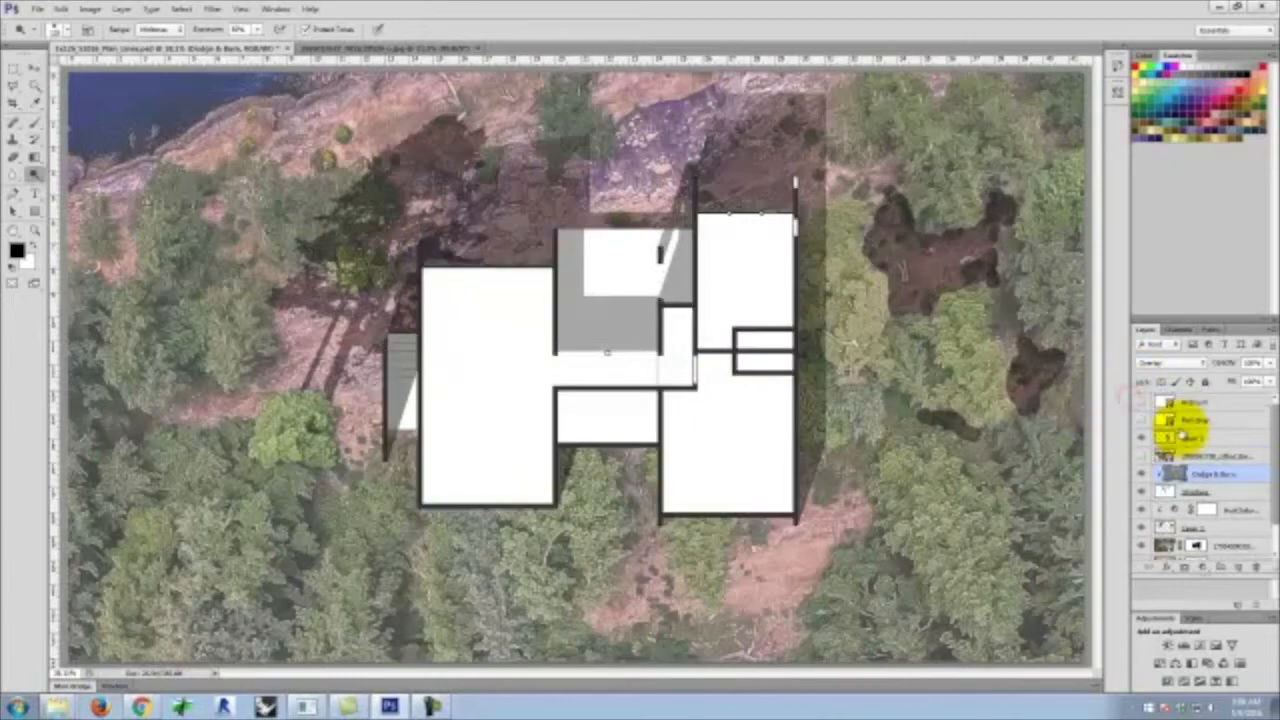
{"action": "left_click", "coordinate": [1141, 403]}
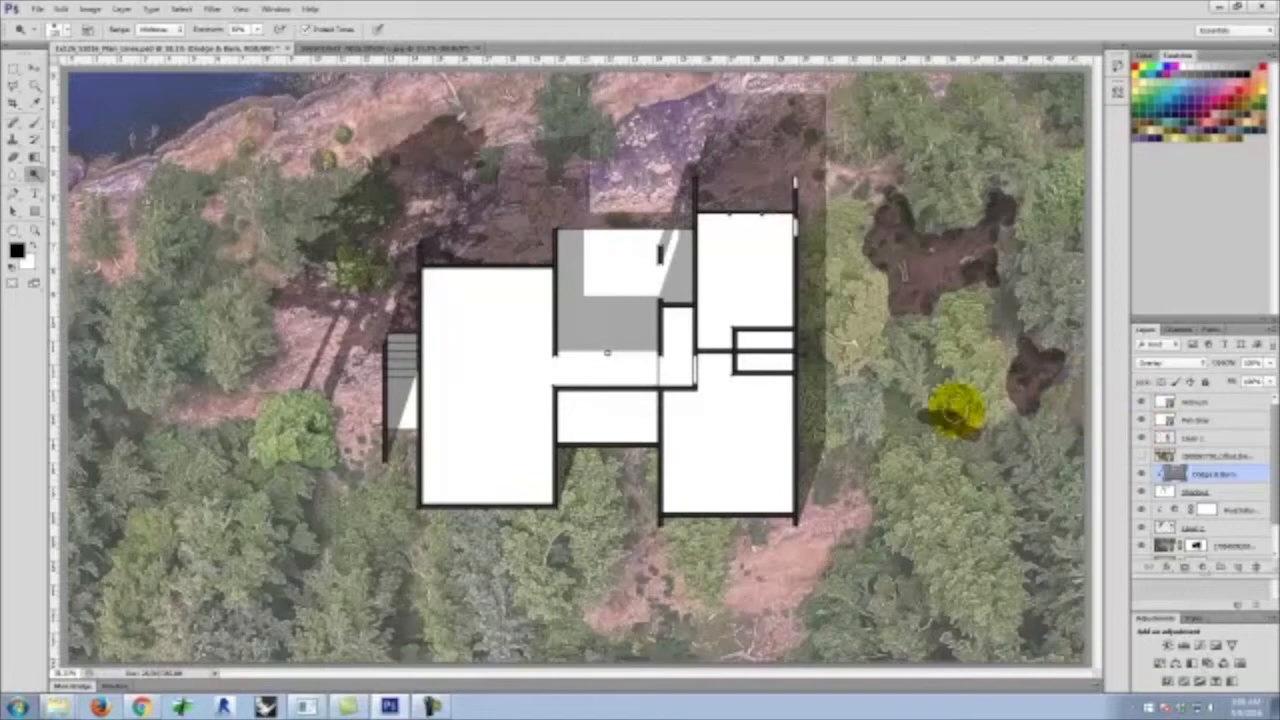
{"action": "key", "text": "ctrl+0"}
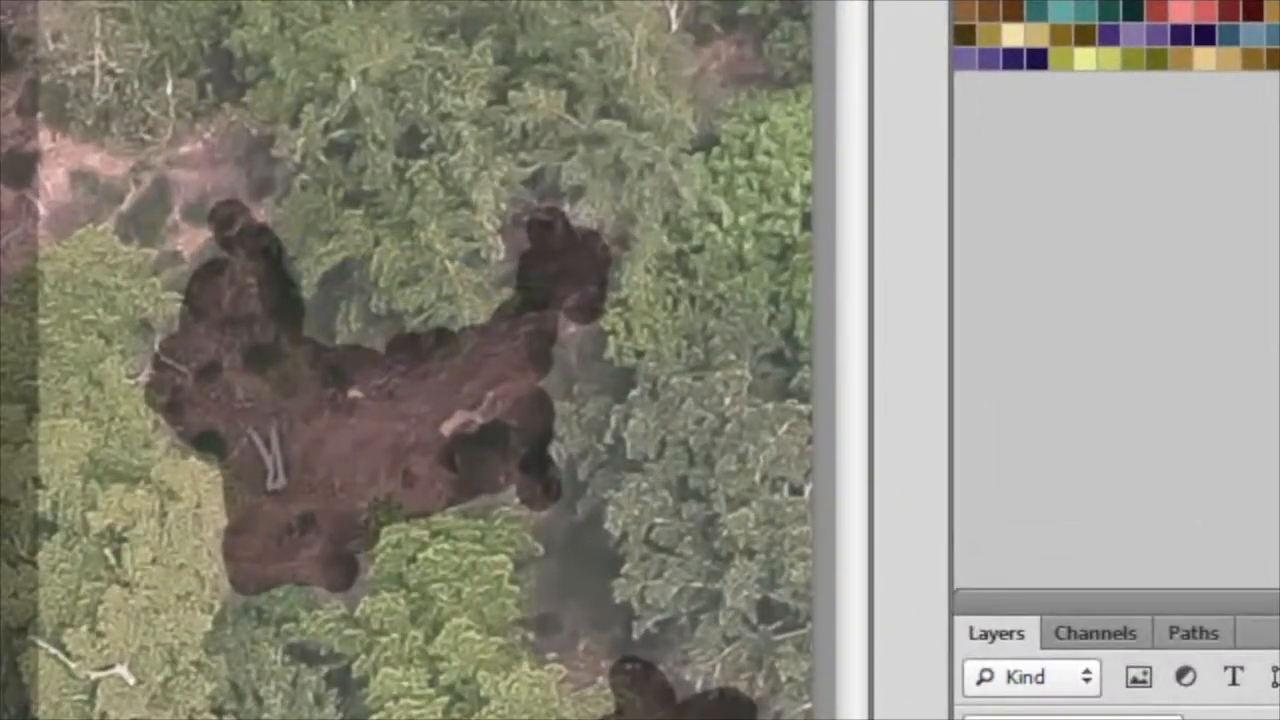
Dab the Dodge tool along the upper-left edge of the dark shadow in the forest clearing beside the building
{"action": "left_click", "coordinate": [230, 196]}
{"action": "left_click", "coordinate": [234, 212]}
{"action": "left_click", "coordinate": [234, 214]}
{"action": "left_click", "coordinate": [251, 186]}
{"action": "left_click", "coordinate": [251, 212]}
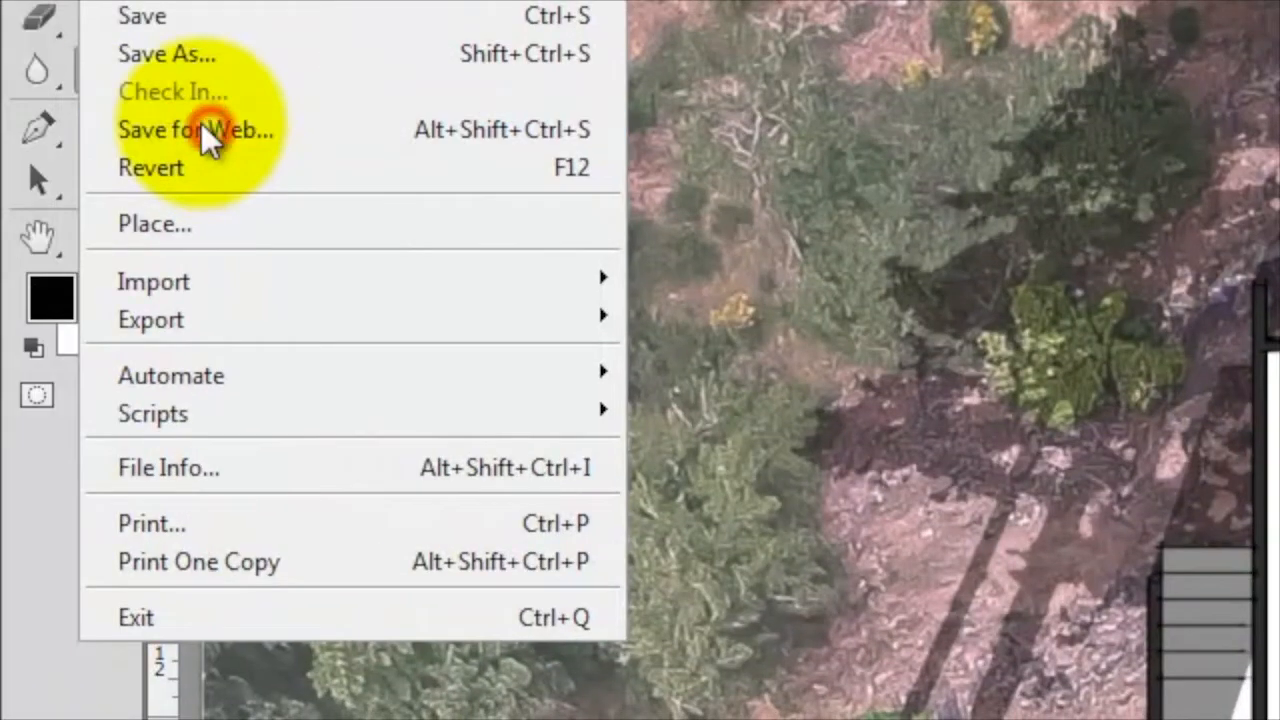
Start a Save for Web export of the rendered plan
{"action": "left_click", "coordinate": [205, 126]}
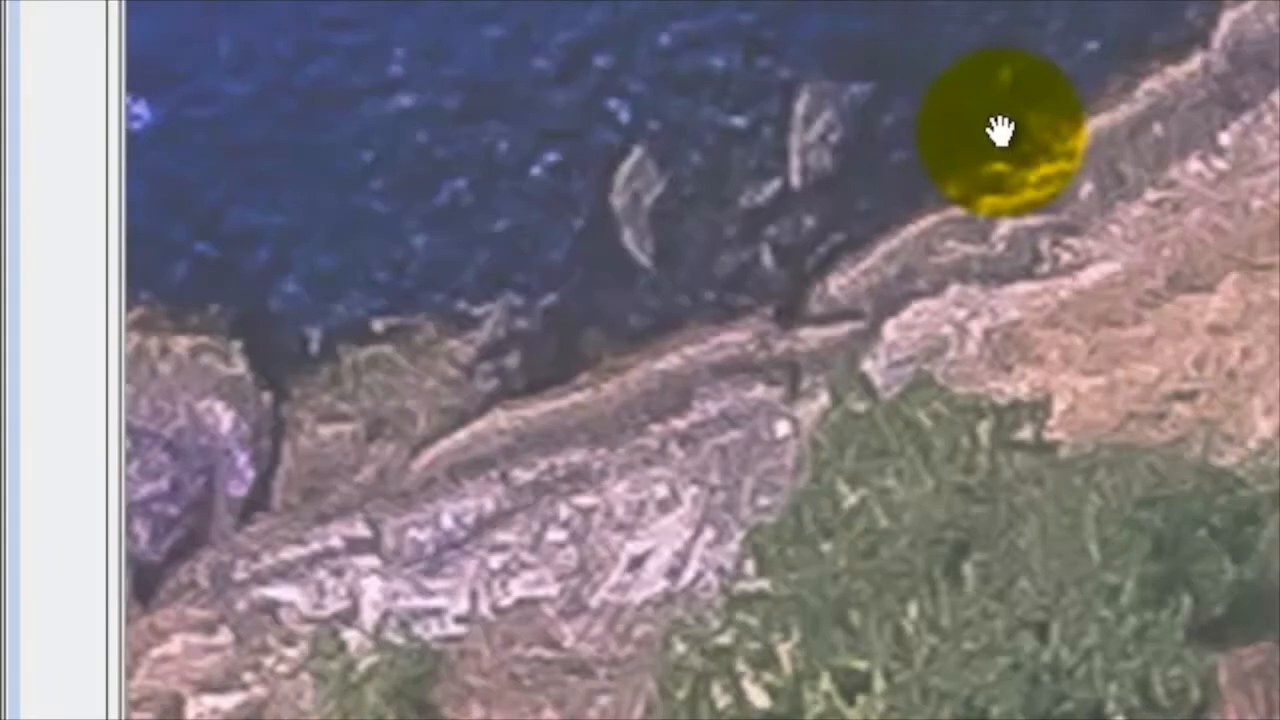